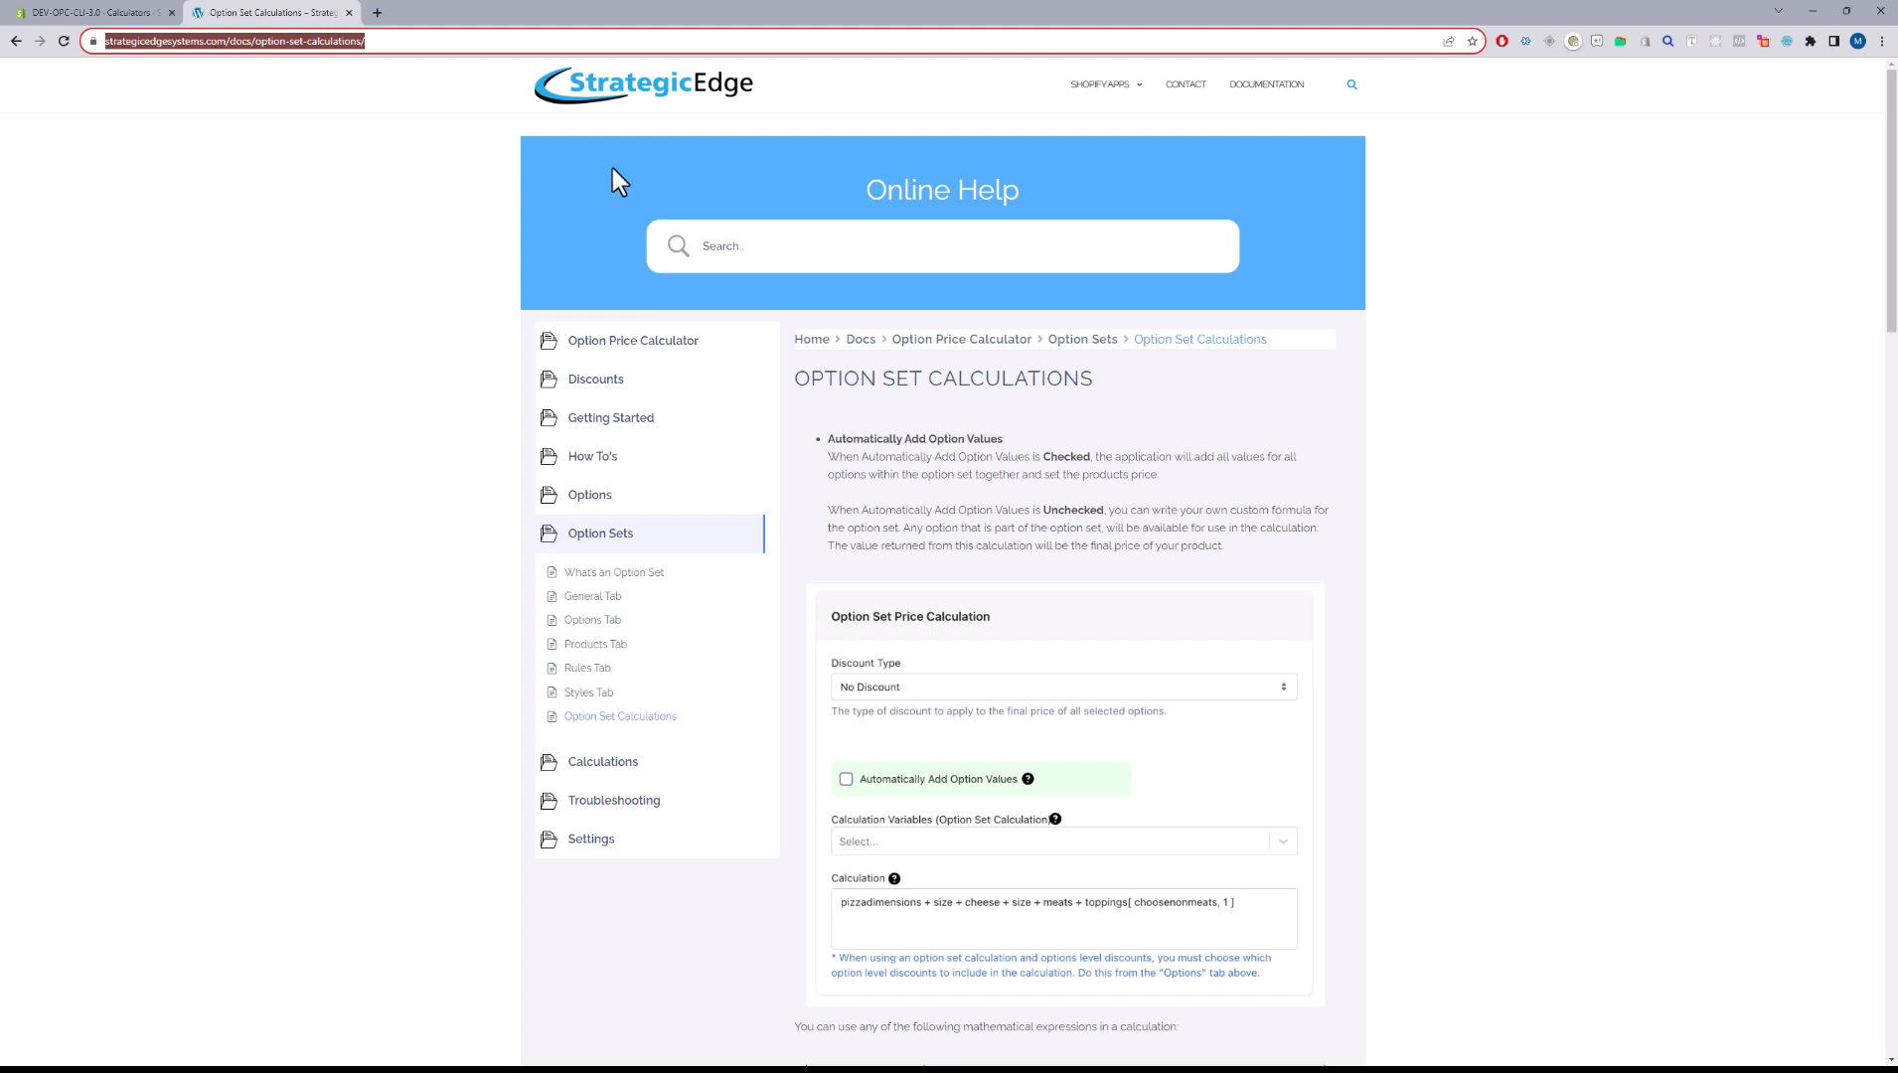
- Search the online help for "option set calculations" and clear the search
{"action": "left_click", "coordinate": [795, 261]}
{"action": "type", "text": "option se"}
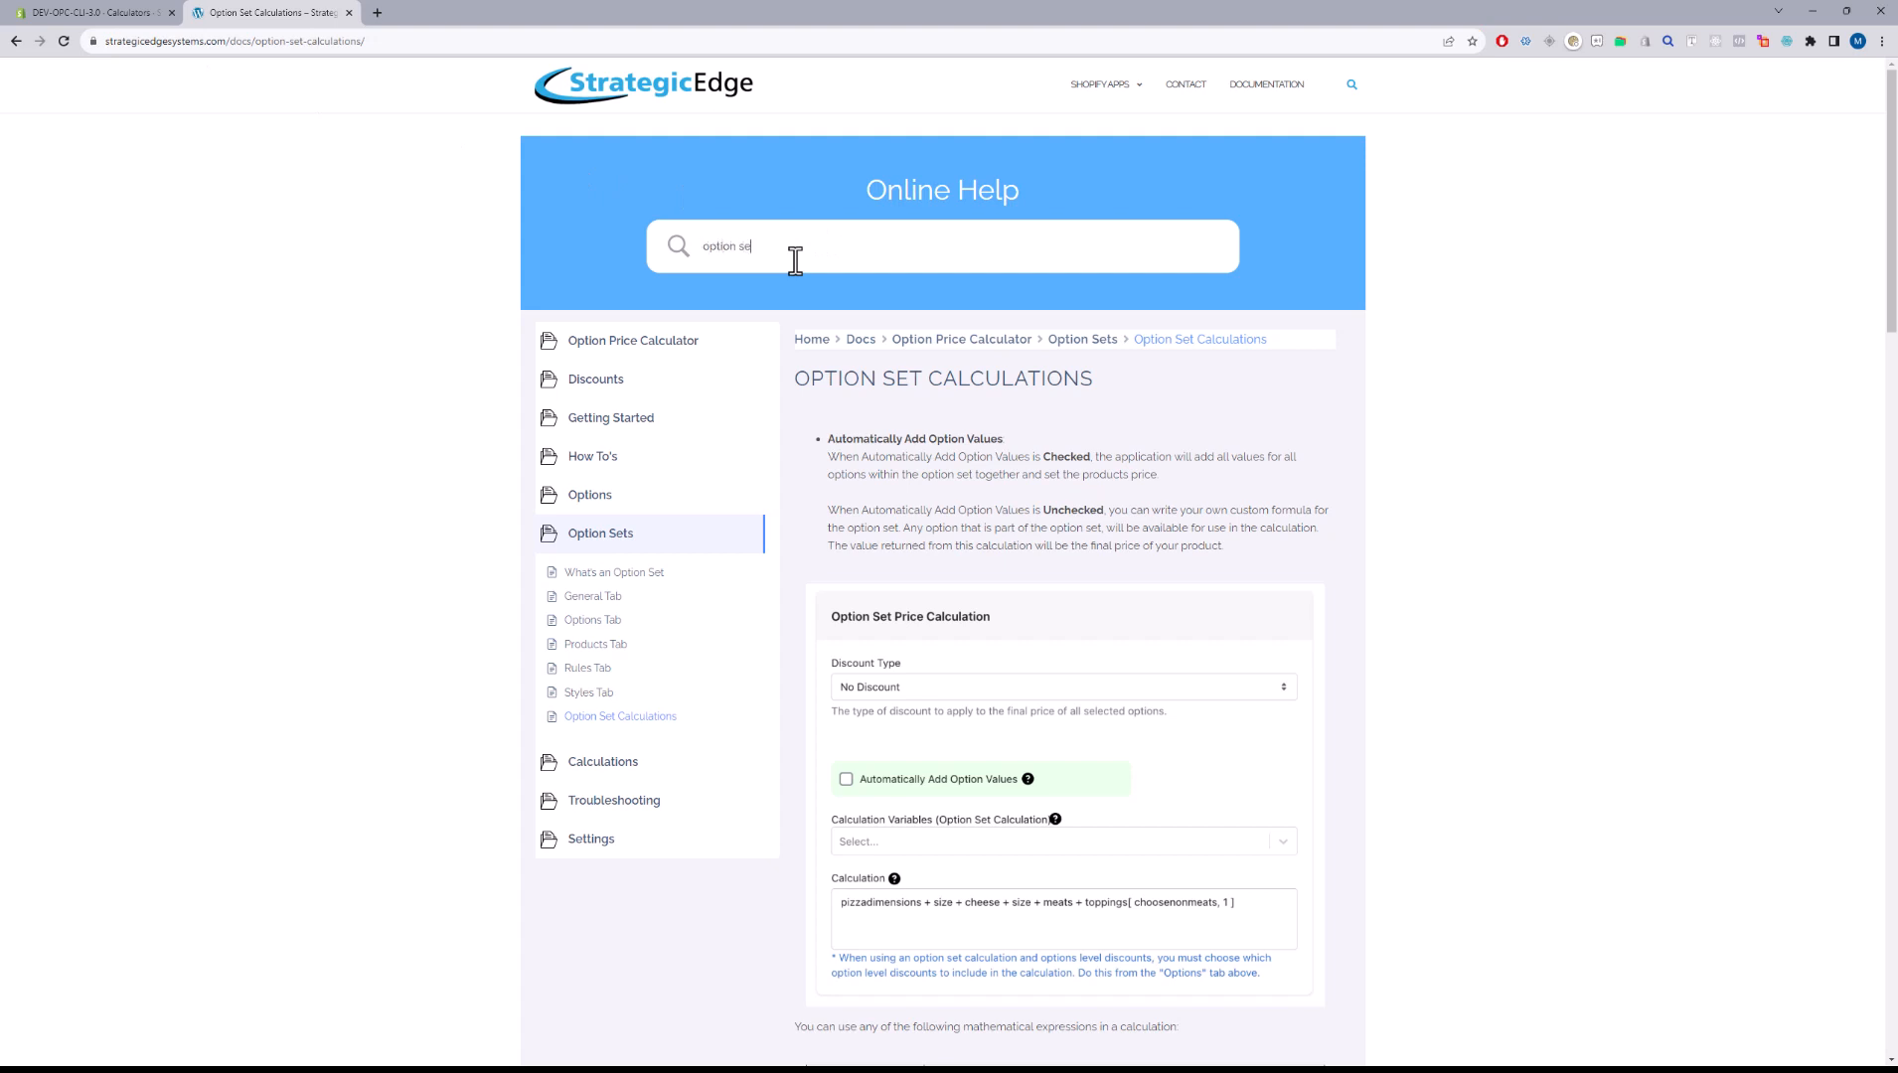
{"action": "type", "text": "t calculations"}
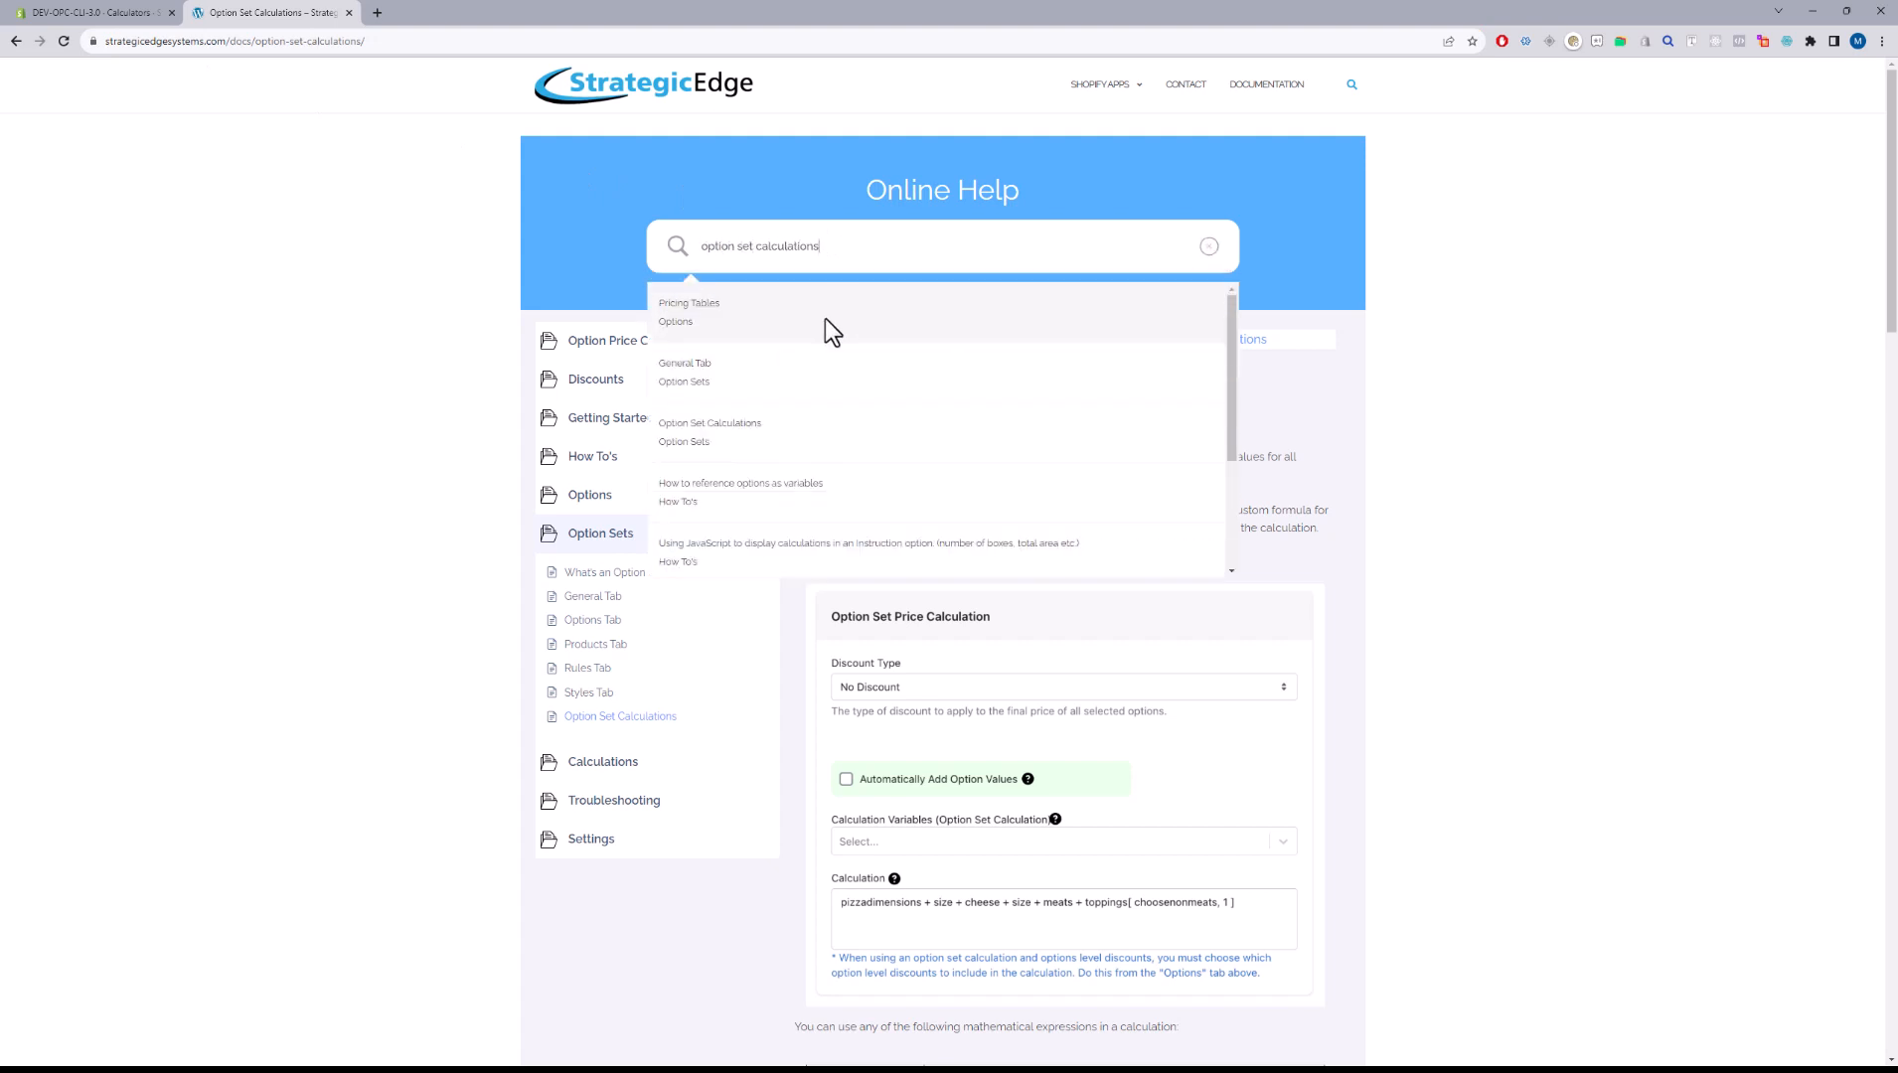
{"action": "left_click", "coordinate": [1211, 249]}
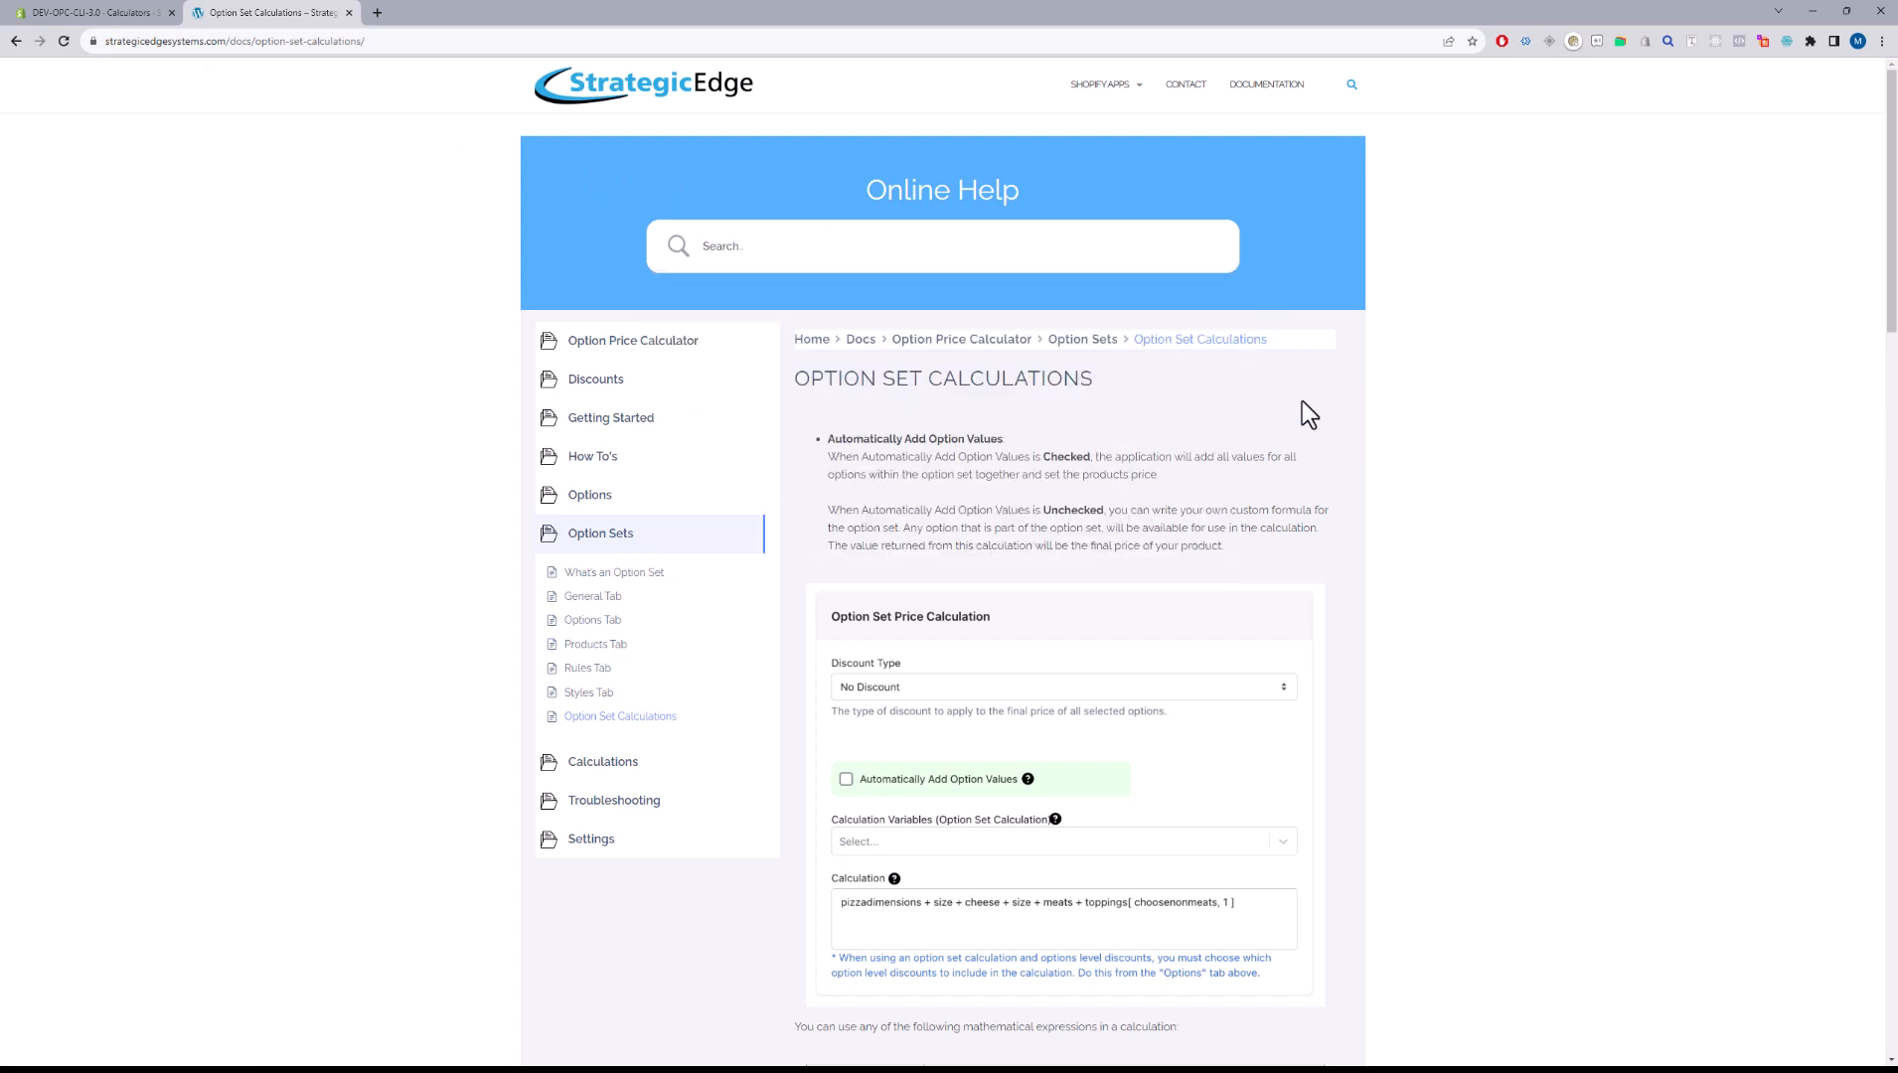
- Examine the basic arithmetic operators and parentheses in the documentation's table of mathematical expressions
{"action": "scroll", "coordinate": [1366, 449], "scroll_direction": "down", "scroll_amount": 3}
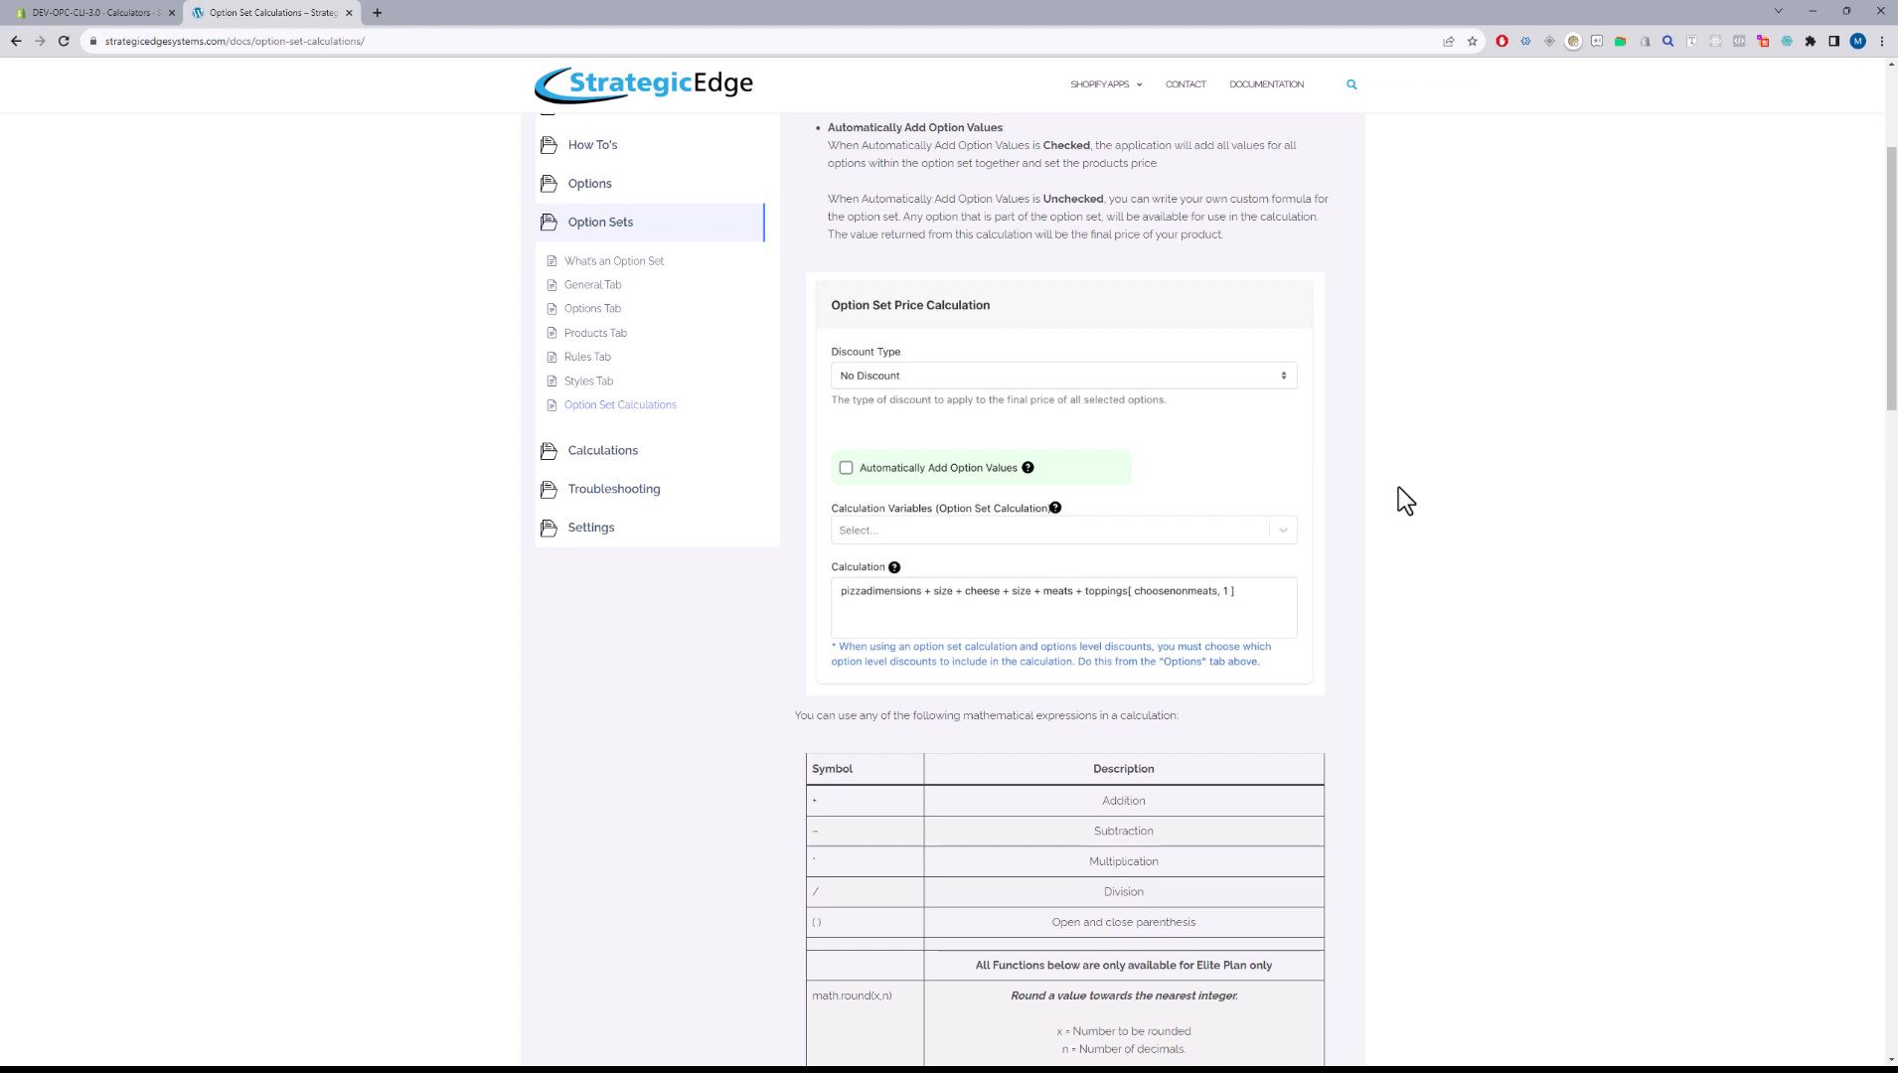
{"action": "left_click_drag", "start_coordinate": [1877, 215], "coordinate": [1870, 350]}
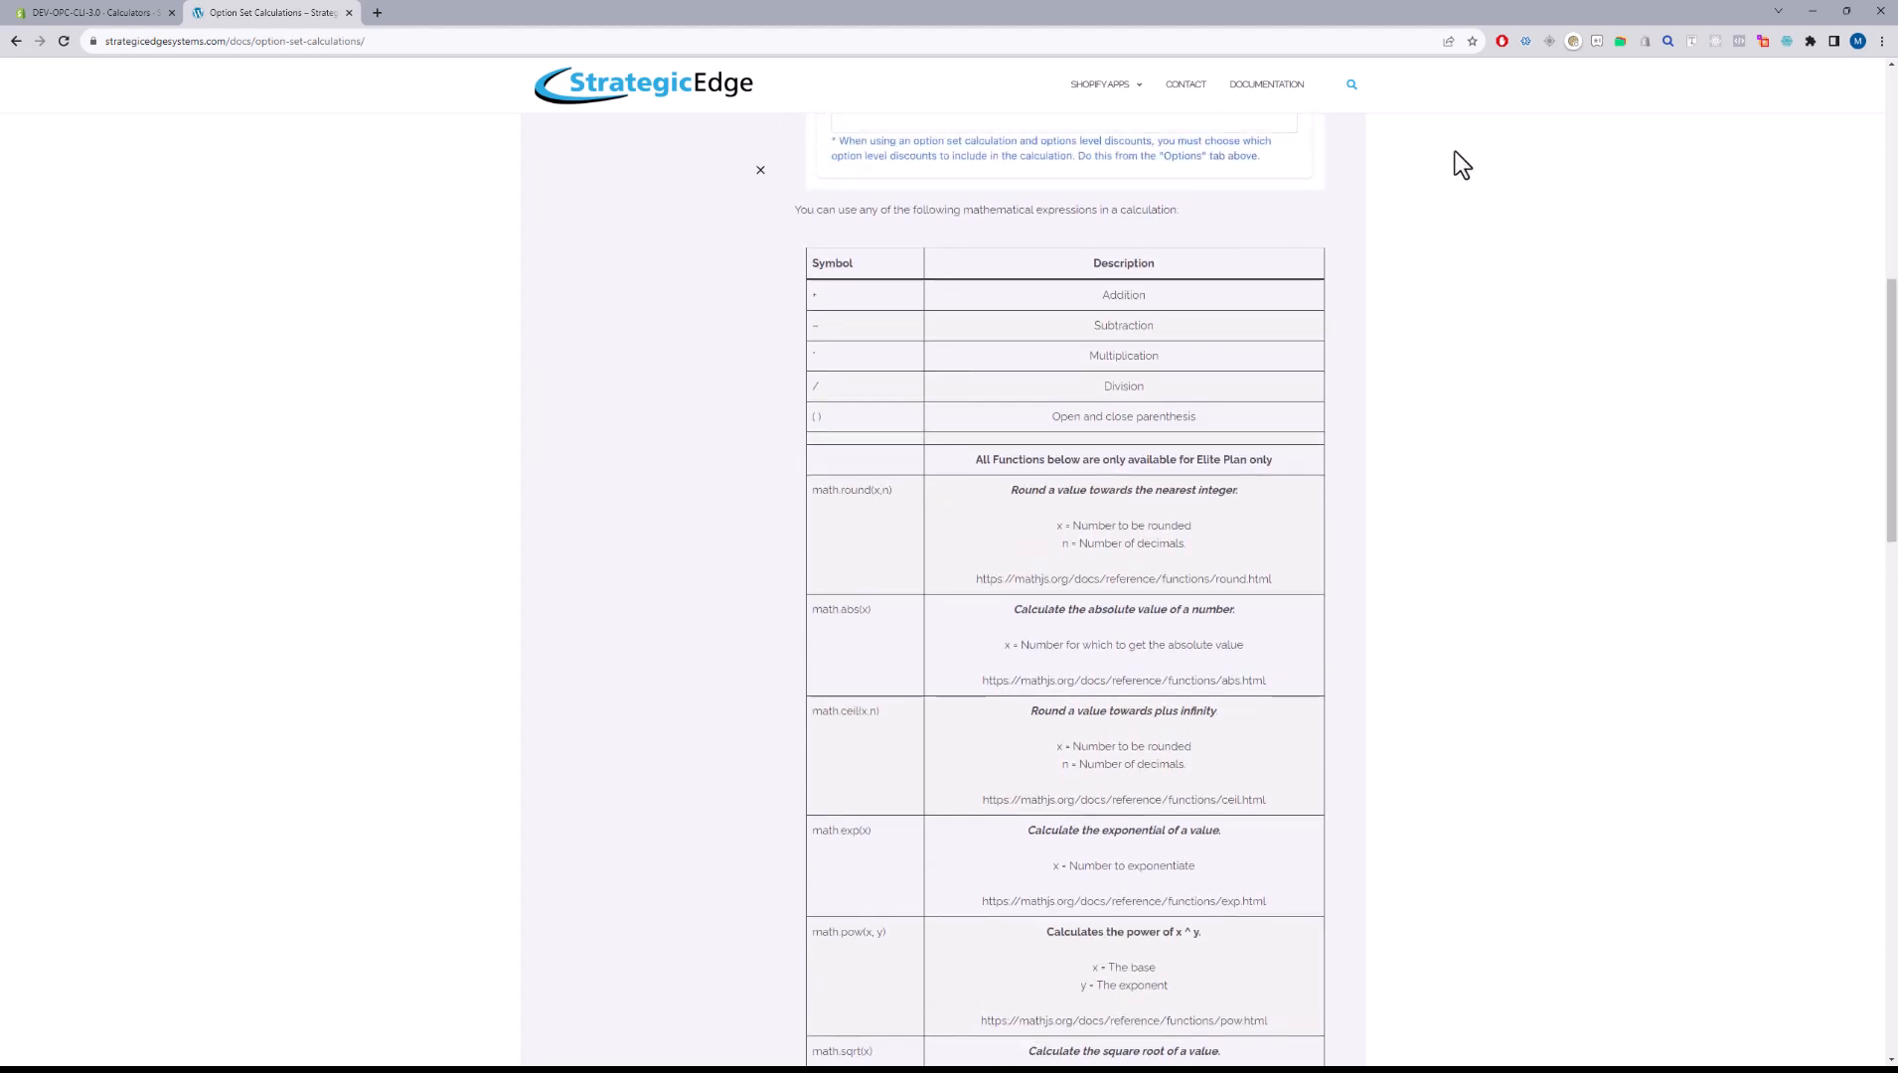
{"action": "left_click_drag", "start_coordinate": [818, 296], "coordinate": [840, 394]}
{"action": "left_click", "coordinate": [844, 393]}
{"action": "left_click_drag", "start_coordinate": [1198, 419], "coordinate": [1105, 424]}
{"action": "left_click_drag", "start_coordinate": [825, 422], "coordinate": [814, 425]}
- Examine the Elite Plan math functions, including abs, sqrt and square, and the BEDMAS order for formulas
{"action": "double_click", "coordinate": [850, 609]}
{"action": "scroll", "coordinate": [880, 644], "scroll_direction": "down", "scroll_amount": 2}
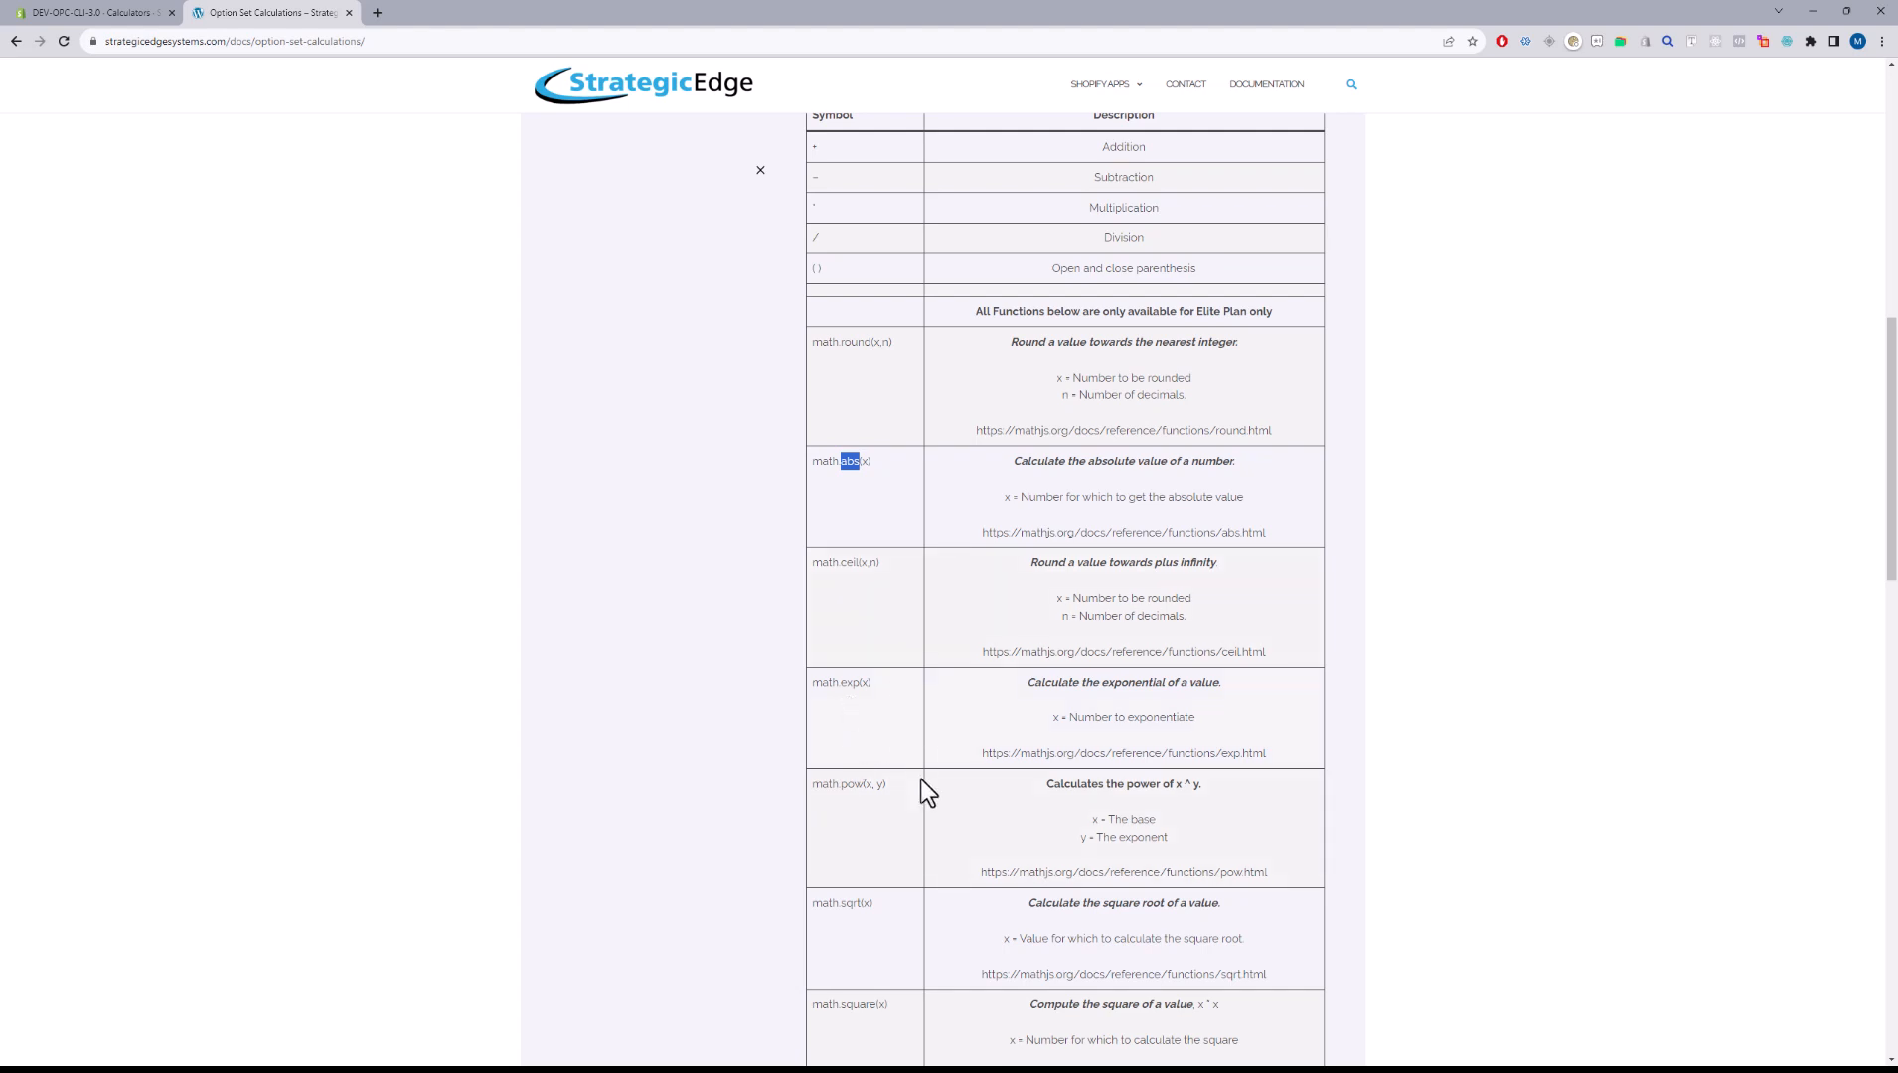
{"action": "scroll", "coordinate": [881, 796], "scroll_direction": "down", "scroll_amount": 4}
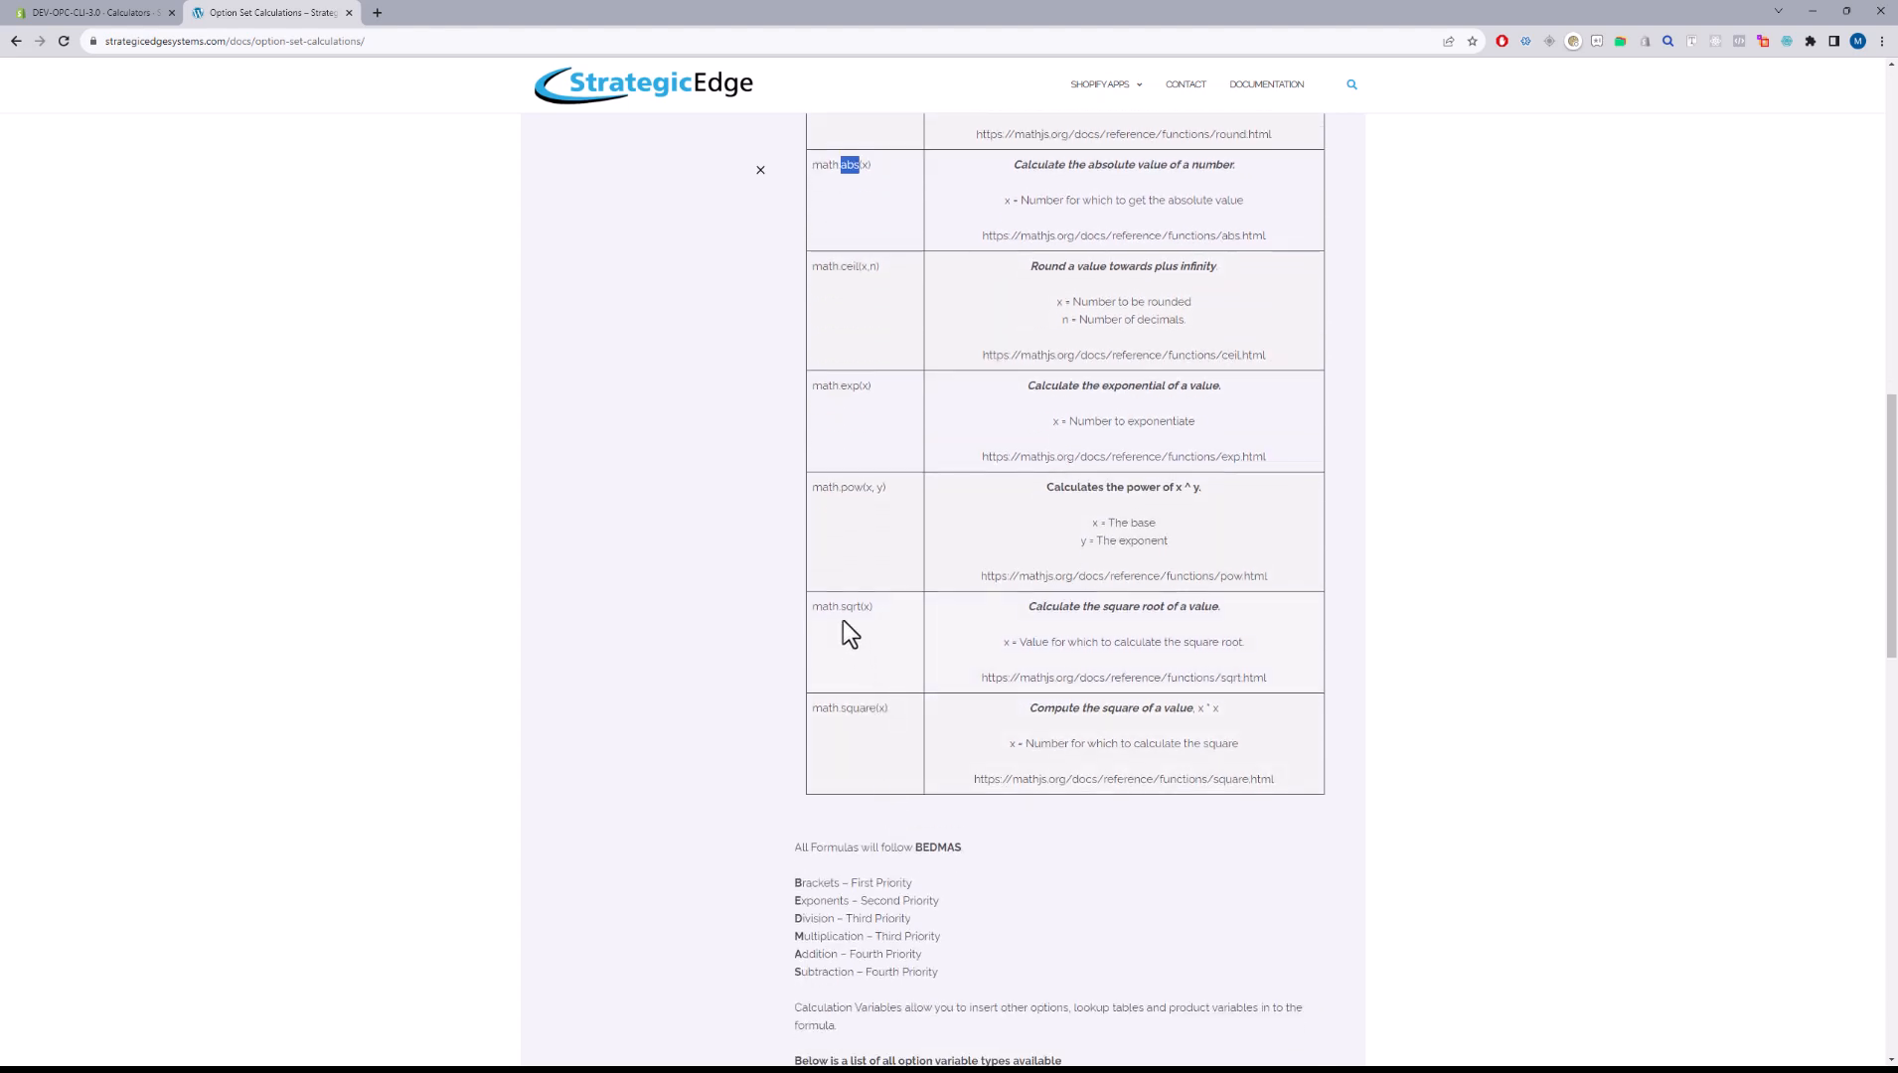
{"action": "double_click", "coordinate": [851, 606]}
{"action": "double_click", "coordinate": [858, 707]}
{"action": "scroll", "coordinate": [969, 756], "scroll_direction": "up", "scroll_amount": 3}
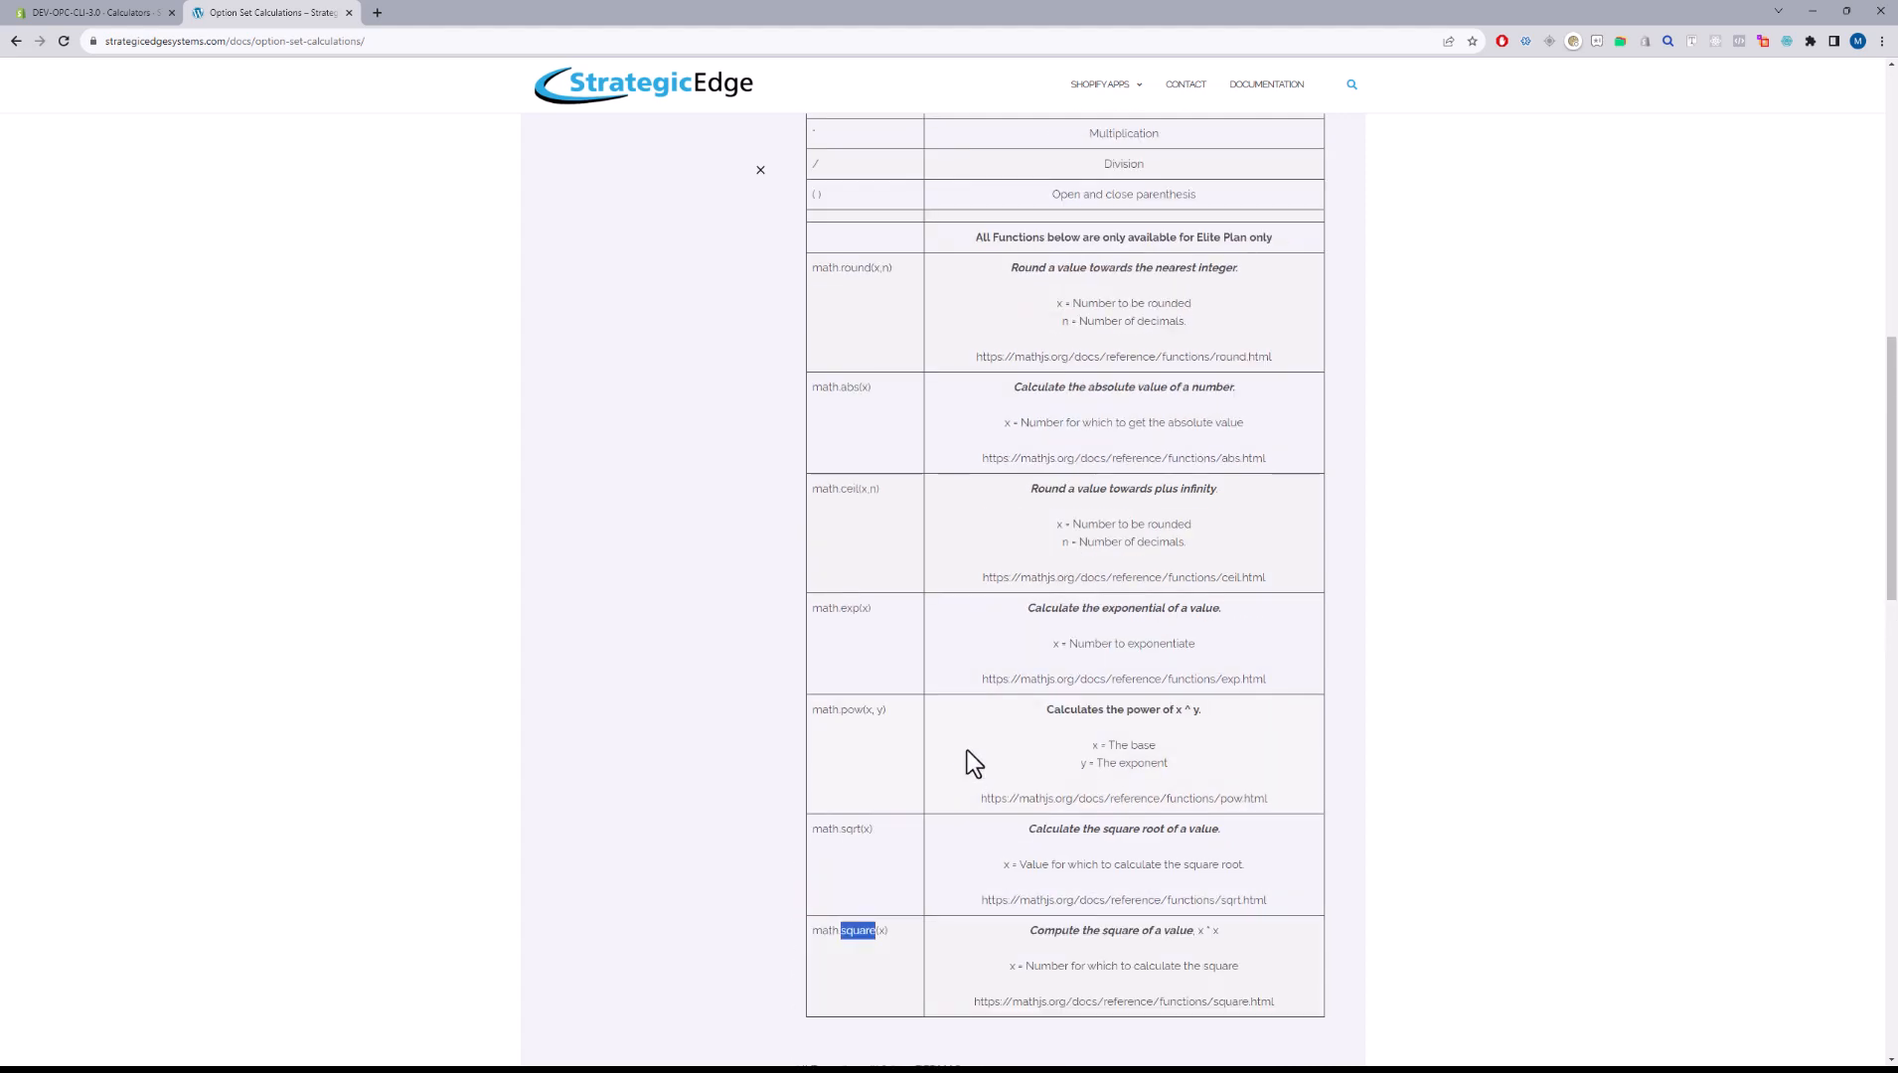
{"action": "scroll", "coordinate": [889, 502], "scroll_direction": "down", "scroll_amount": 2}
{"action": "scroll", "coordinate": [895, 736], "scroll_direction": "up", "scroll_amount": 6}
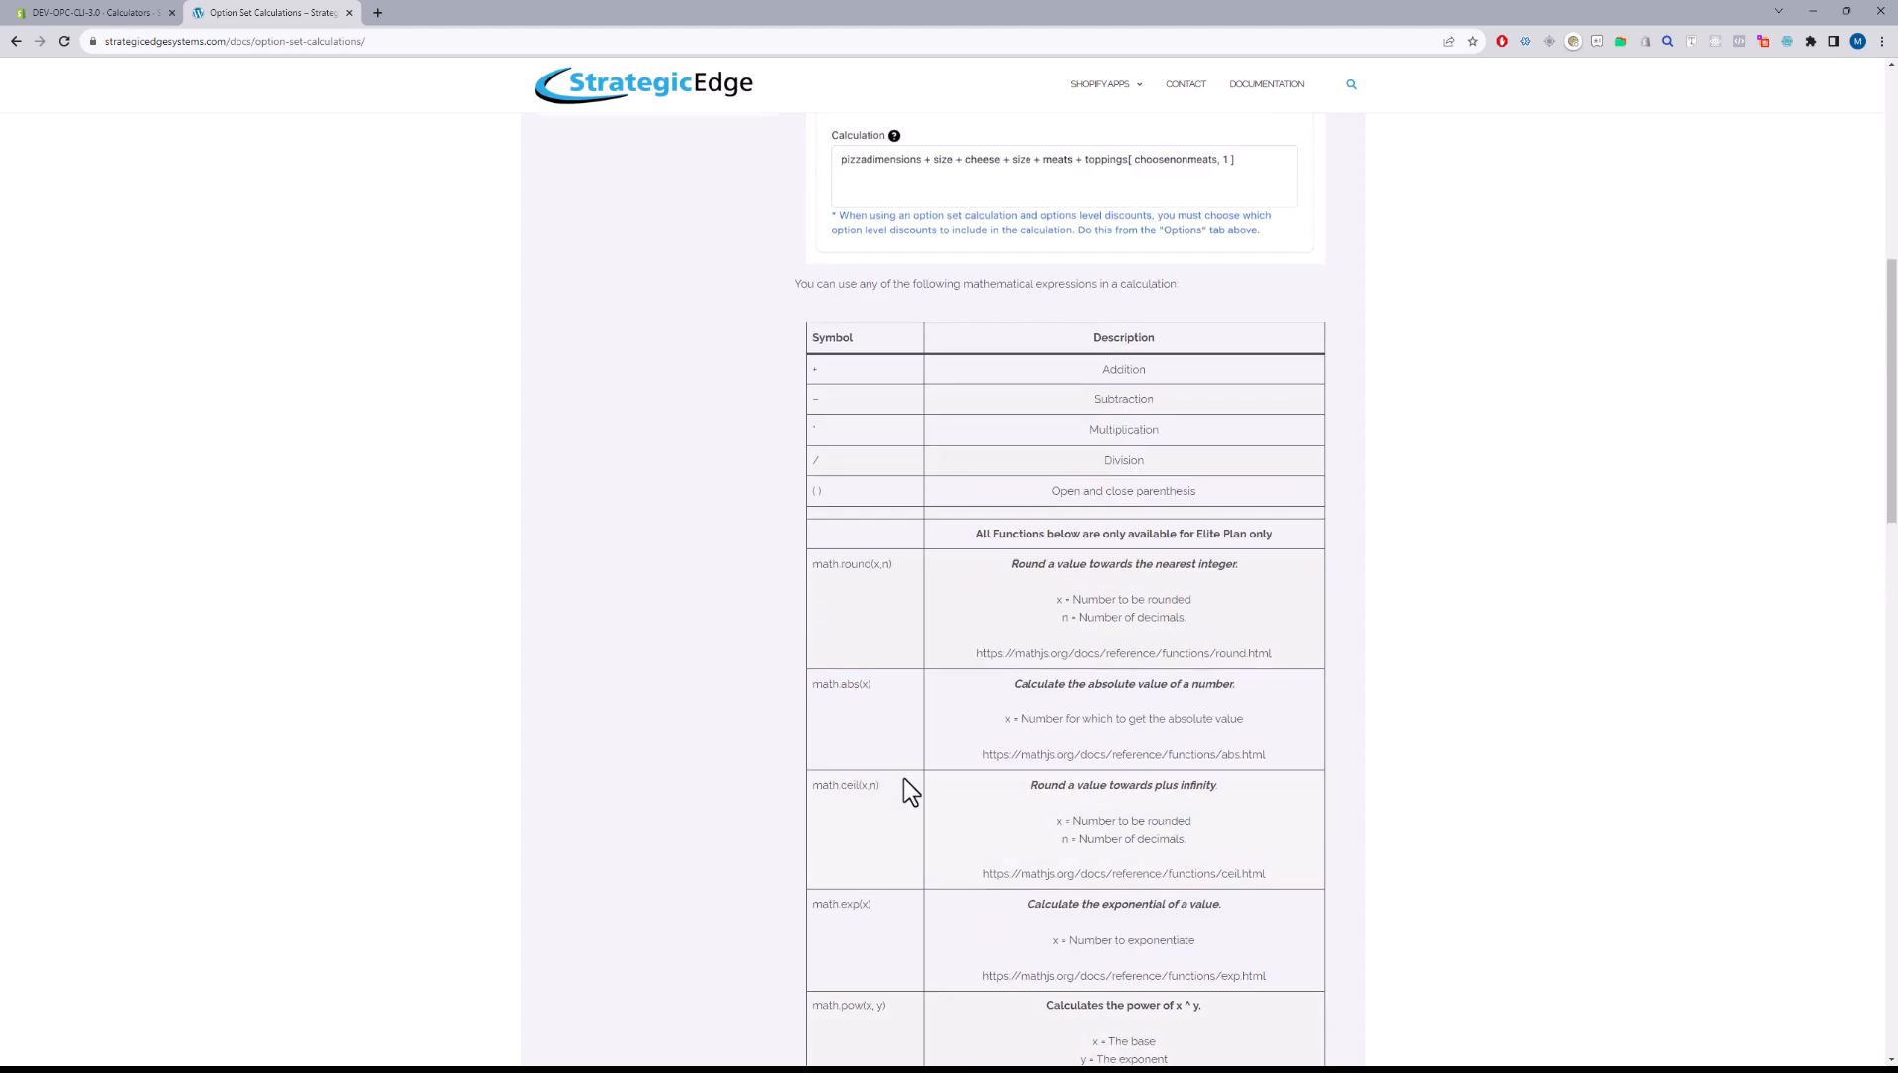
{"action": "scroll", "coordinate": [875, 771], "scroll_direction": "down", "scroll_amount": 12}
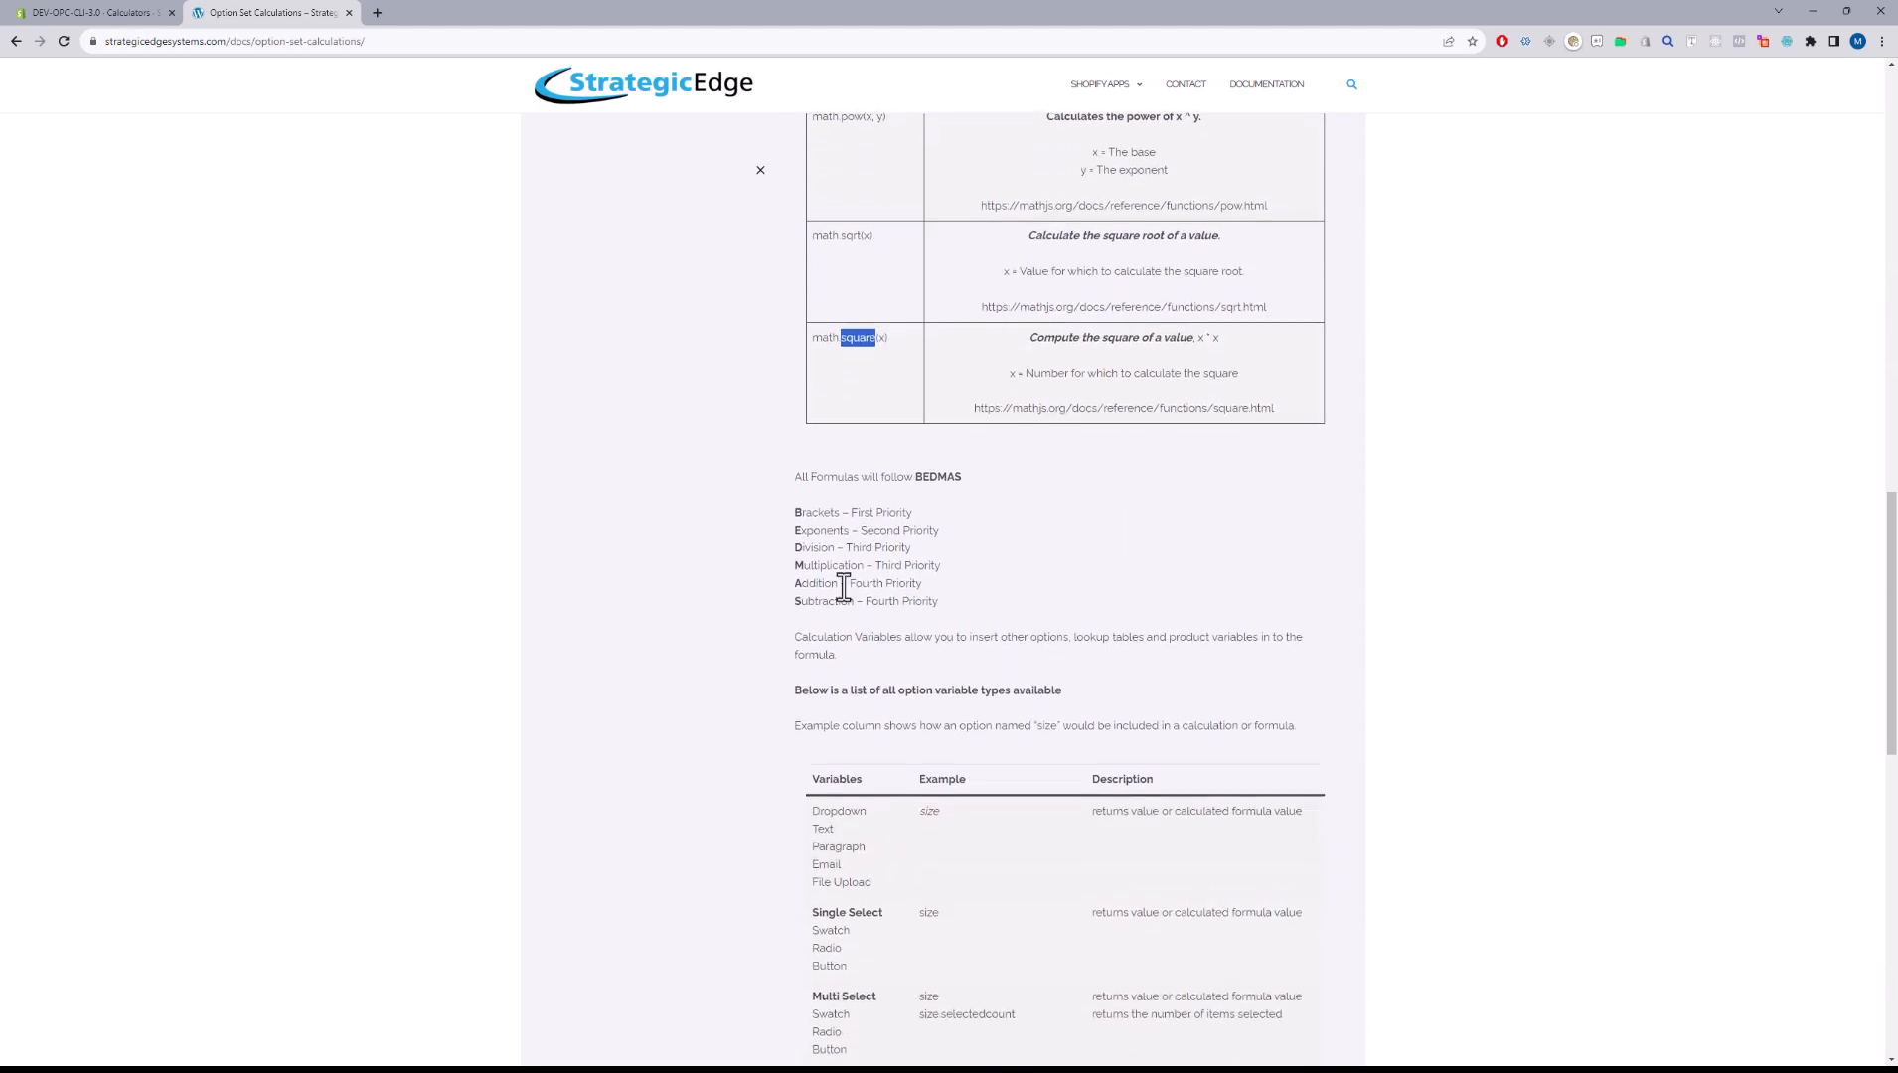
{"action": "left_click_drag", "start_coordinate": [792, 475], "coordinate": [952, 478]}
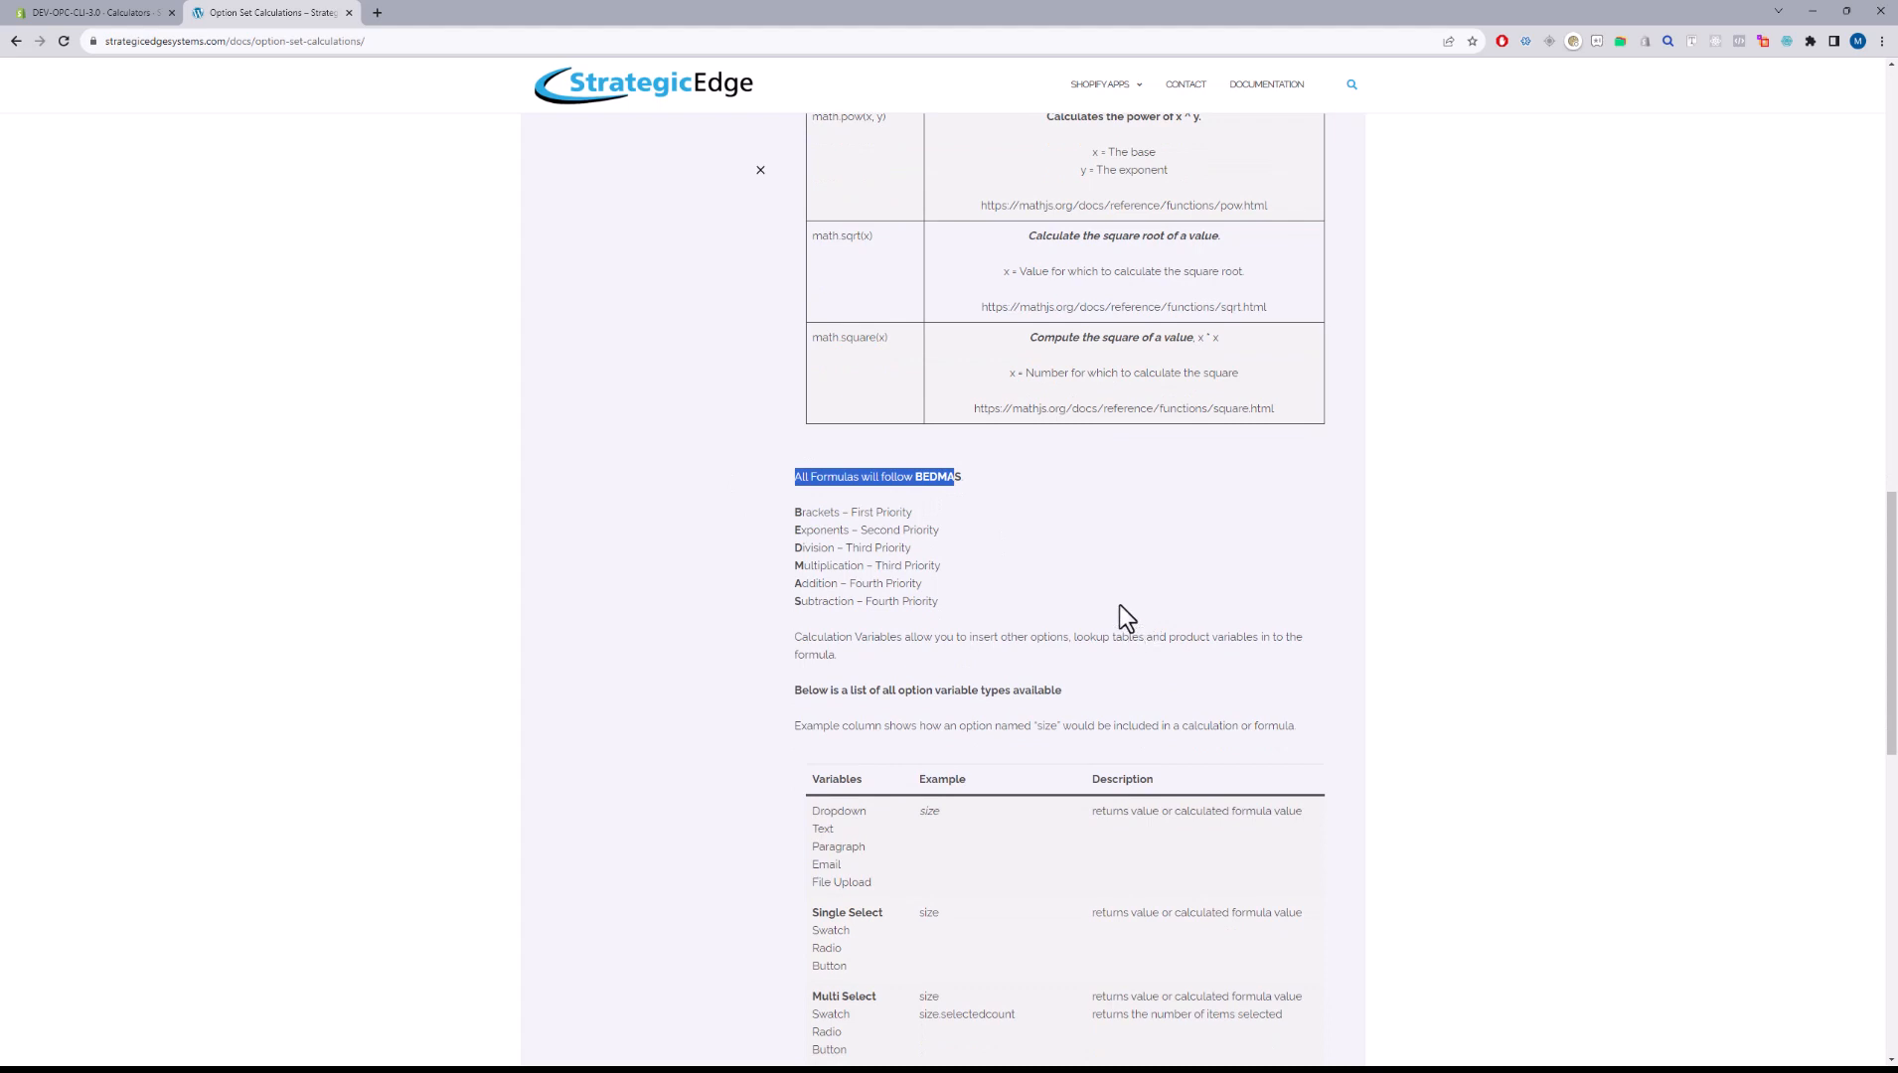
- Examine how dropdown, file upload, multi-select, number and date options are referenced in the variable types table
{"action": "scroll", "coordinate": [1079, 629], "scroll_direction": "down", "scroll_amount": 6}
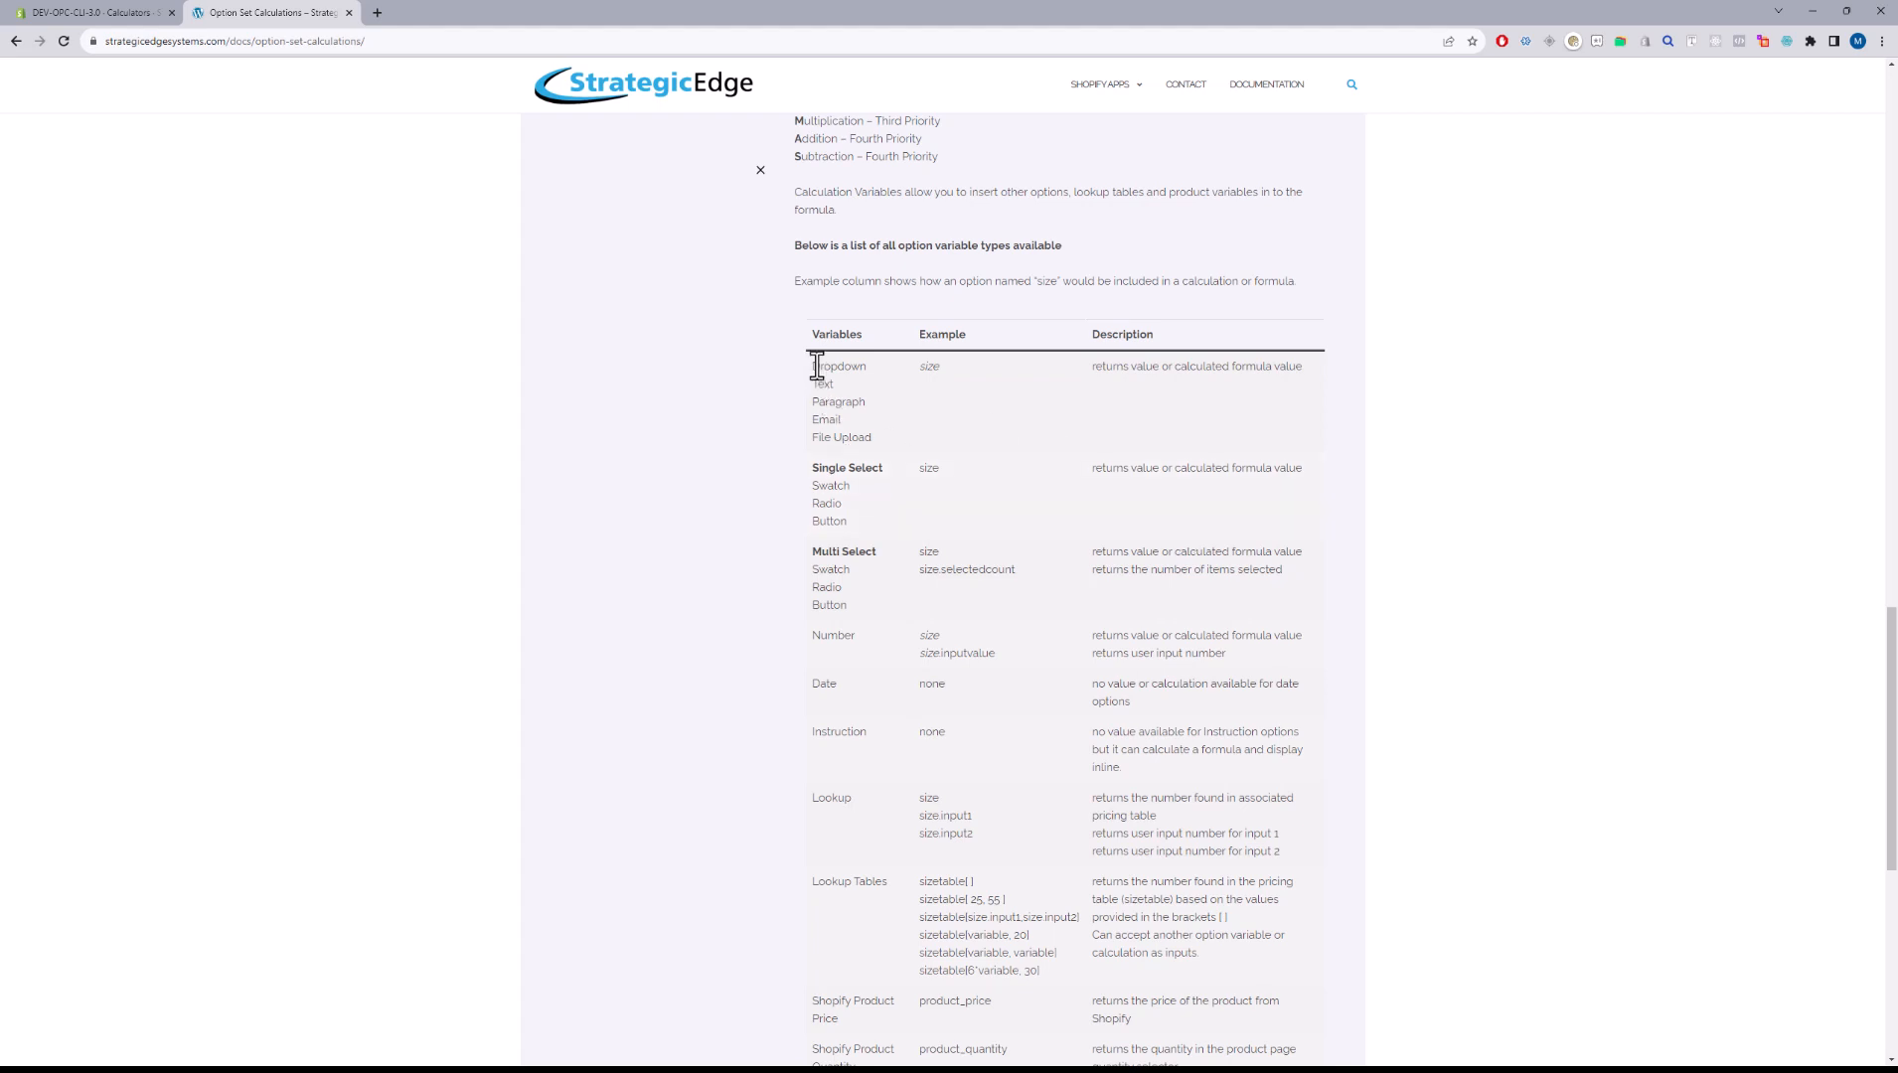
{"action": "left_click_drag", "start_coordinate": [814, 439], "coordinate": [871, 438]}
{"action": "double_click", "coordinate": [927, 367]}
{"action": "left_click_drag", "start_coordinate": [813, 551], "coordinate": [877, 552]}
{"action": "double_click", "coordinate": [967, 653]}
{"action": "double_click", "coordinate": [833, 636]}
{"action": "double_click", "coordinate": [935, 635]}
{"action": "left_click_drag", "start_coordinate": [1009, 656], "coordinate": [916, 653]}
{"action": "left_click_drag", "start_coordinate": [920, 684], "coordinate": [937, 685]}
{"action": "left_click", "coordinate": [1314, 685]}
- Examine the Lookup option's example variables, including size.input1 and size.input2
{"action": "scroll", "coordinate": [1314, 685], "scroll_direction": "down", "scroll_amount": 4}
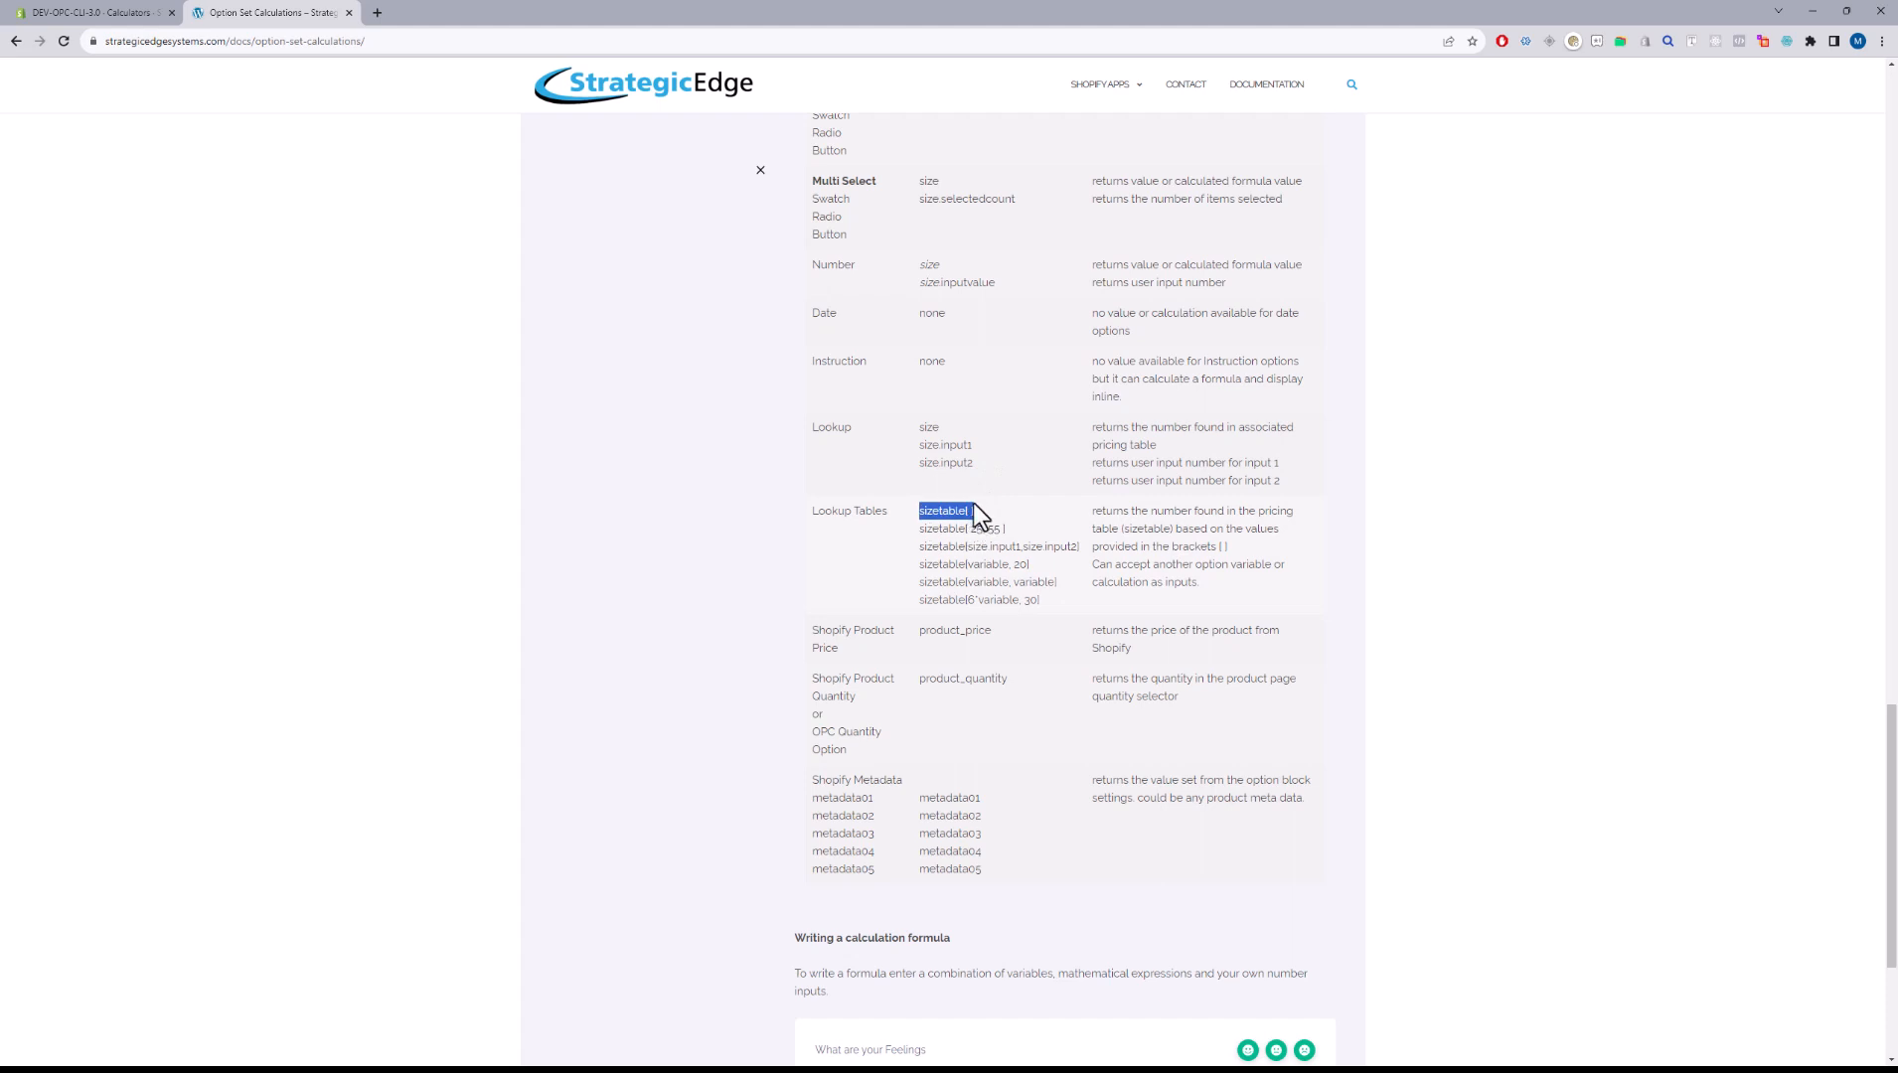
{"action": "left_click_drag", "start_coordinate": [928, 466], "coordinate": [918, 466]}
{"action": "left_click_drag", "start_coordinate": [974, 445], "coordinate": [927, 452]}
{"action": "left_click_drag", "start_coordinate": [946, 463], "coordinate": [1023, 473]}
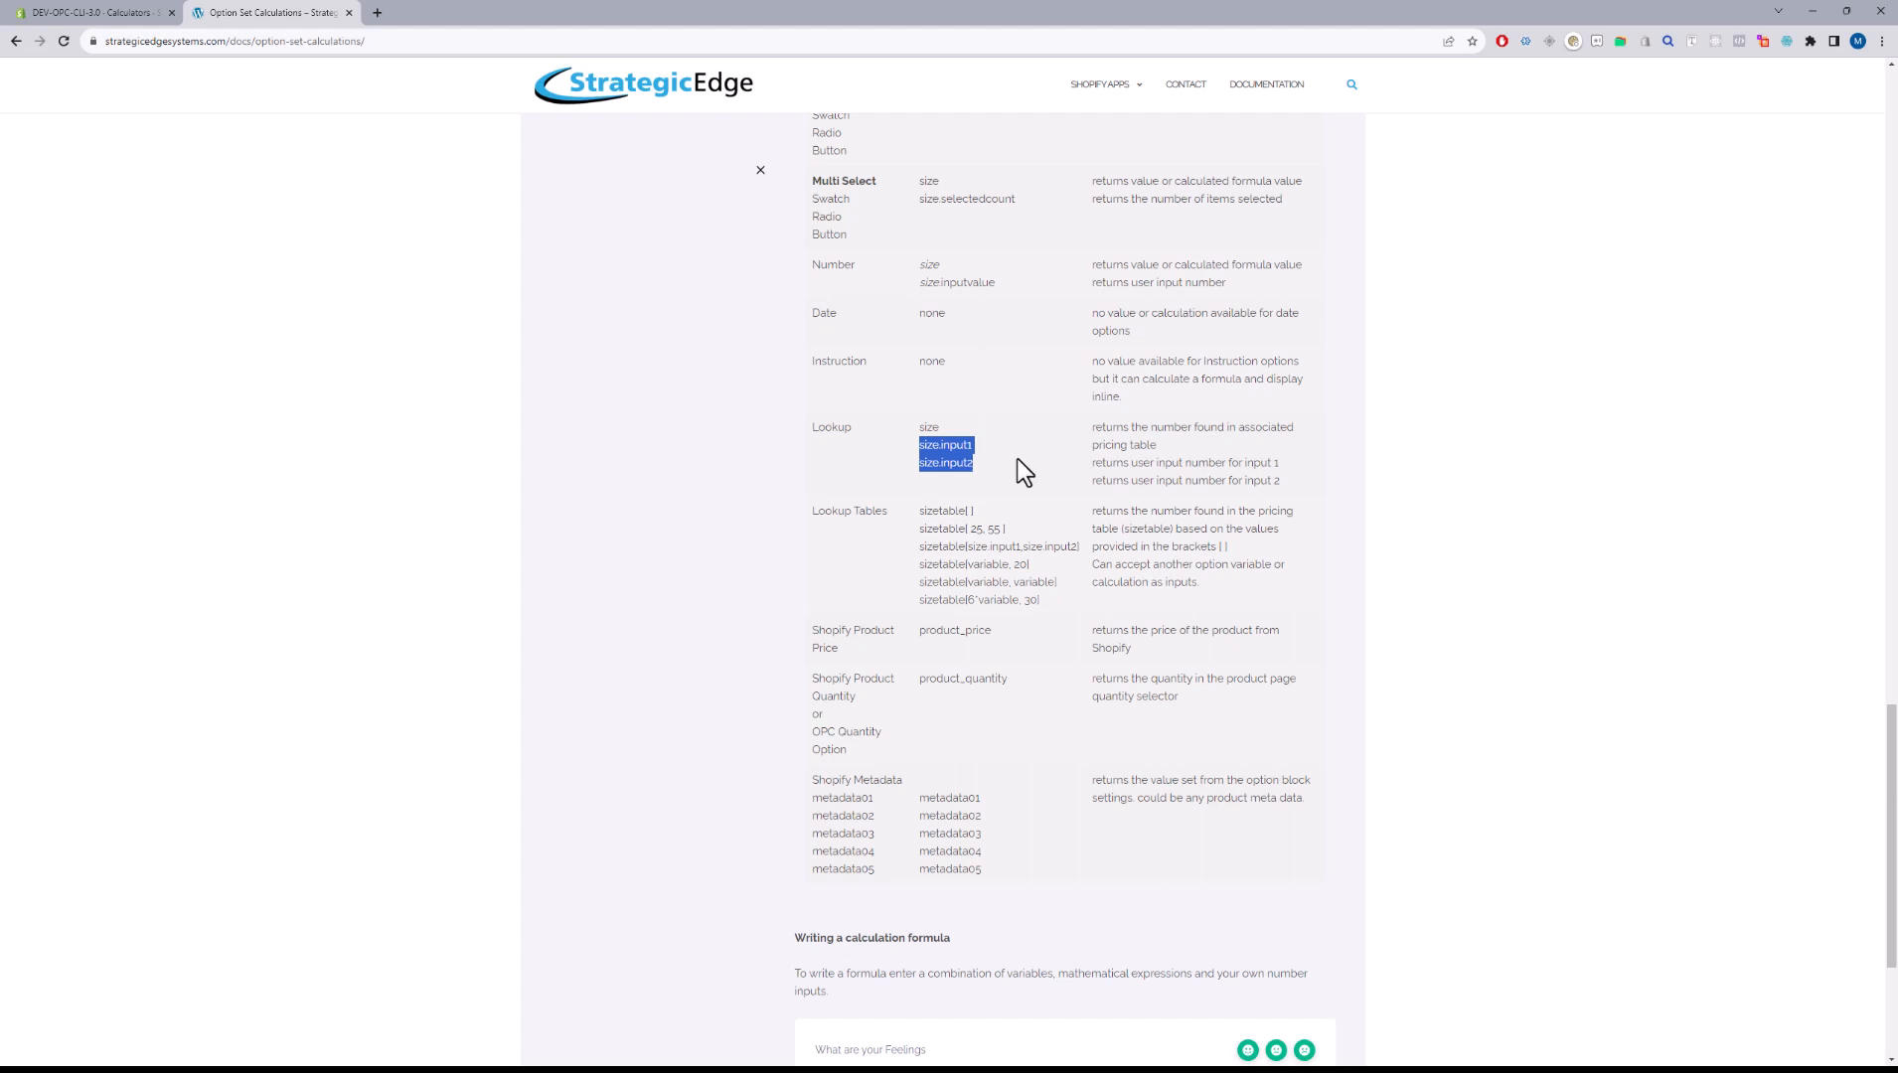
- Examine the Lookup Tables examples, focusing on the sizetable name, its brackets and the inputs 25 and 55
{"action": "double_click", "coordinate": [929, 513]}
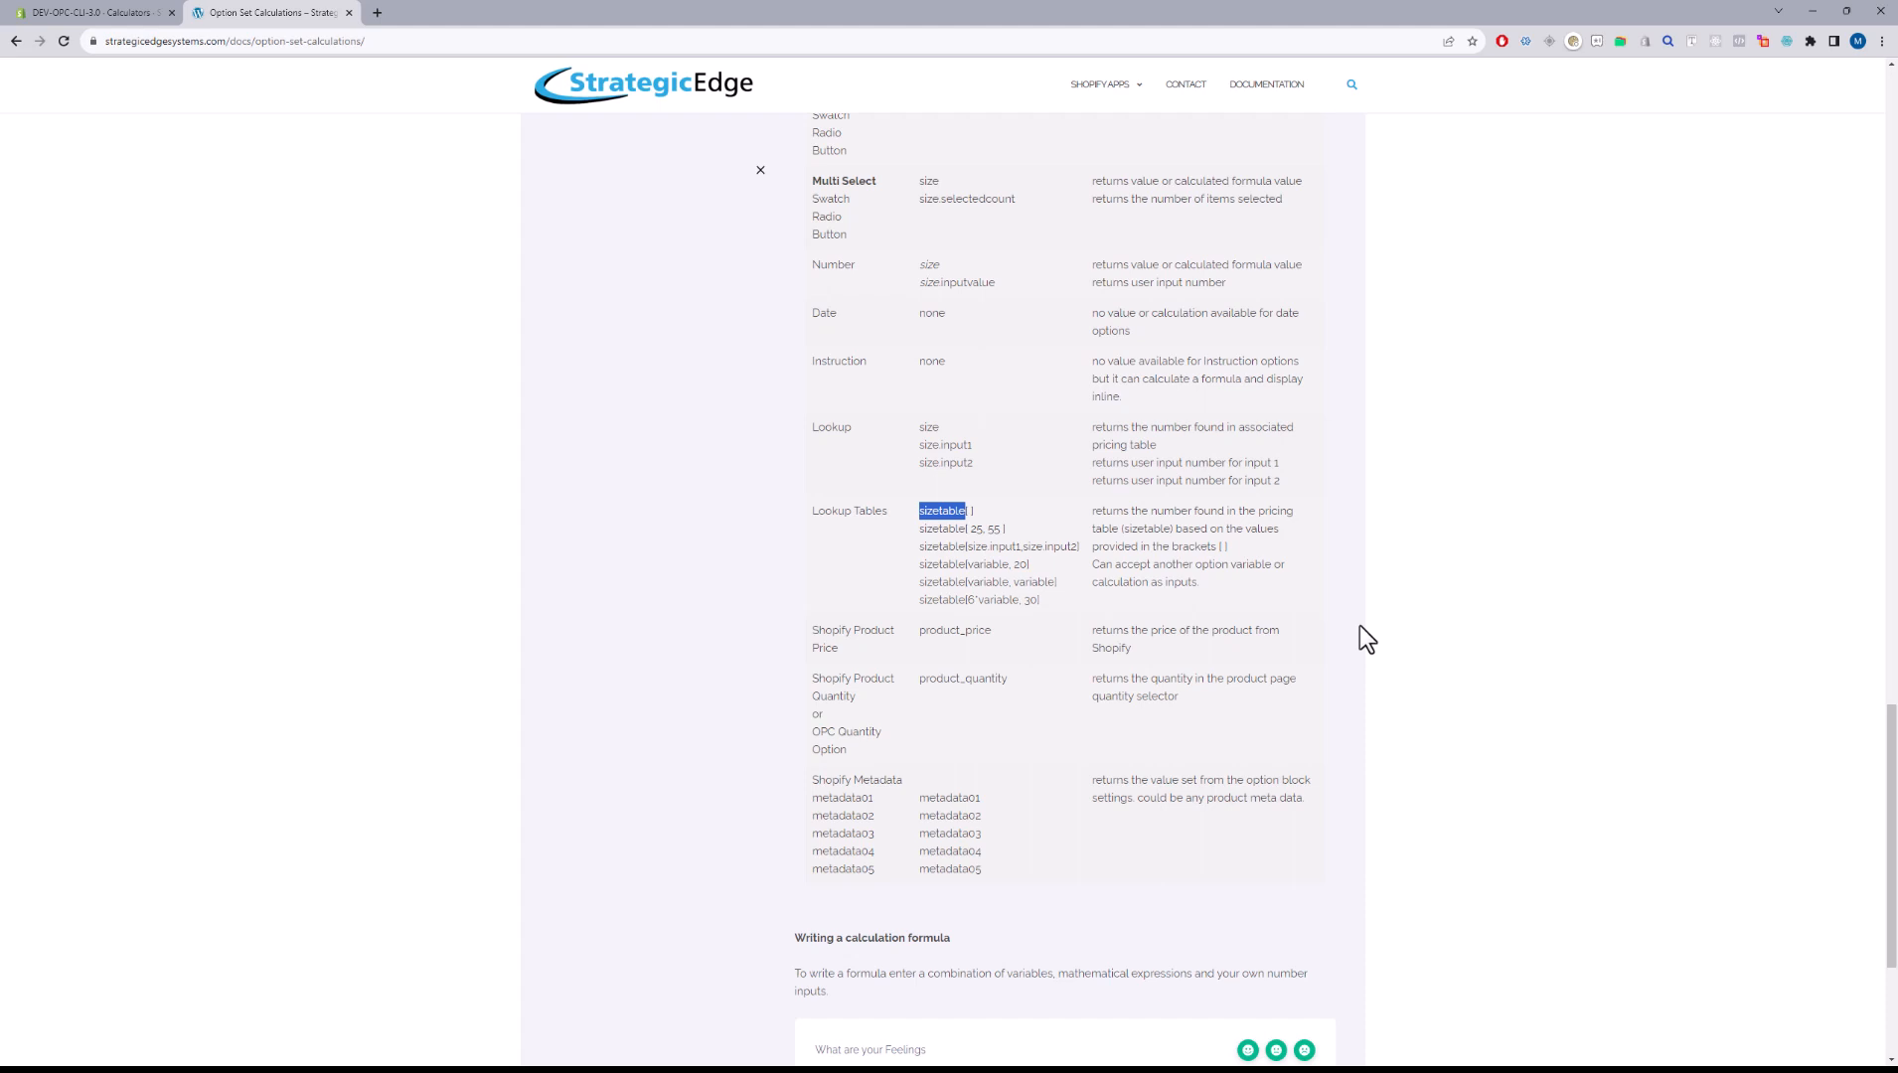
{"action": "double_click", "coordinate": [938, 511]}
{"action": "double_click", "coordinate": [925, 512]}
{"action": "left_click", "coordinate": [971, 511]}
{"action": "left_click_drag", "start_coordinate": [967, 511], "coordinate": [973, 511]}
{"action": "double_click", "coordinate": [975, 530]}
{"action": "double_click", "coordinate": [978, 530]}
{"action": "double_click", "coordinate": [995, 530]}
{"action": "left_click_drag", "start_coordinate": [1006, 532], "coordinate": [919, 526]}
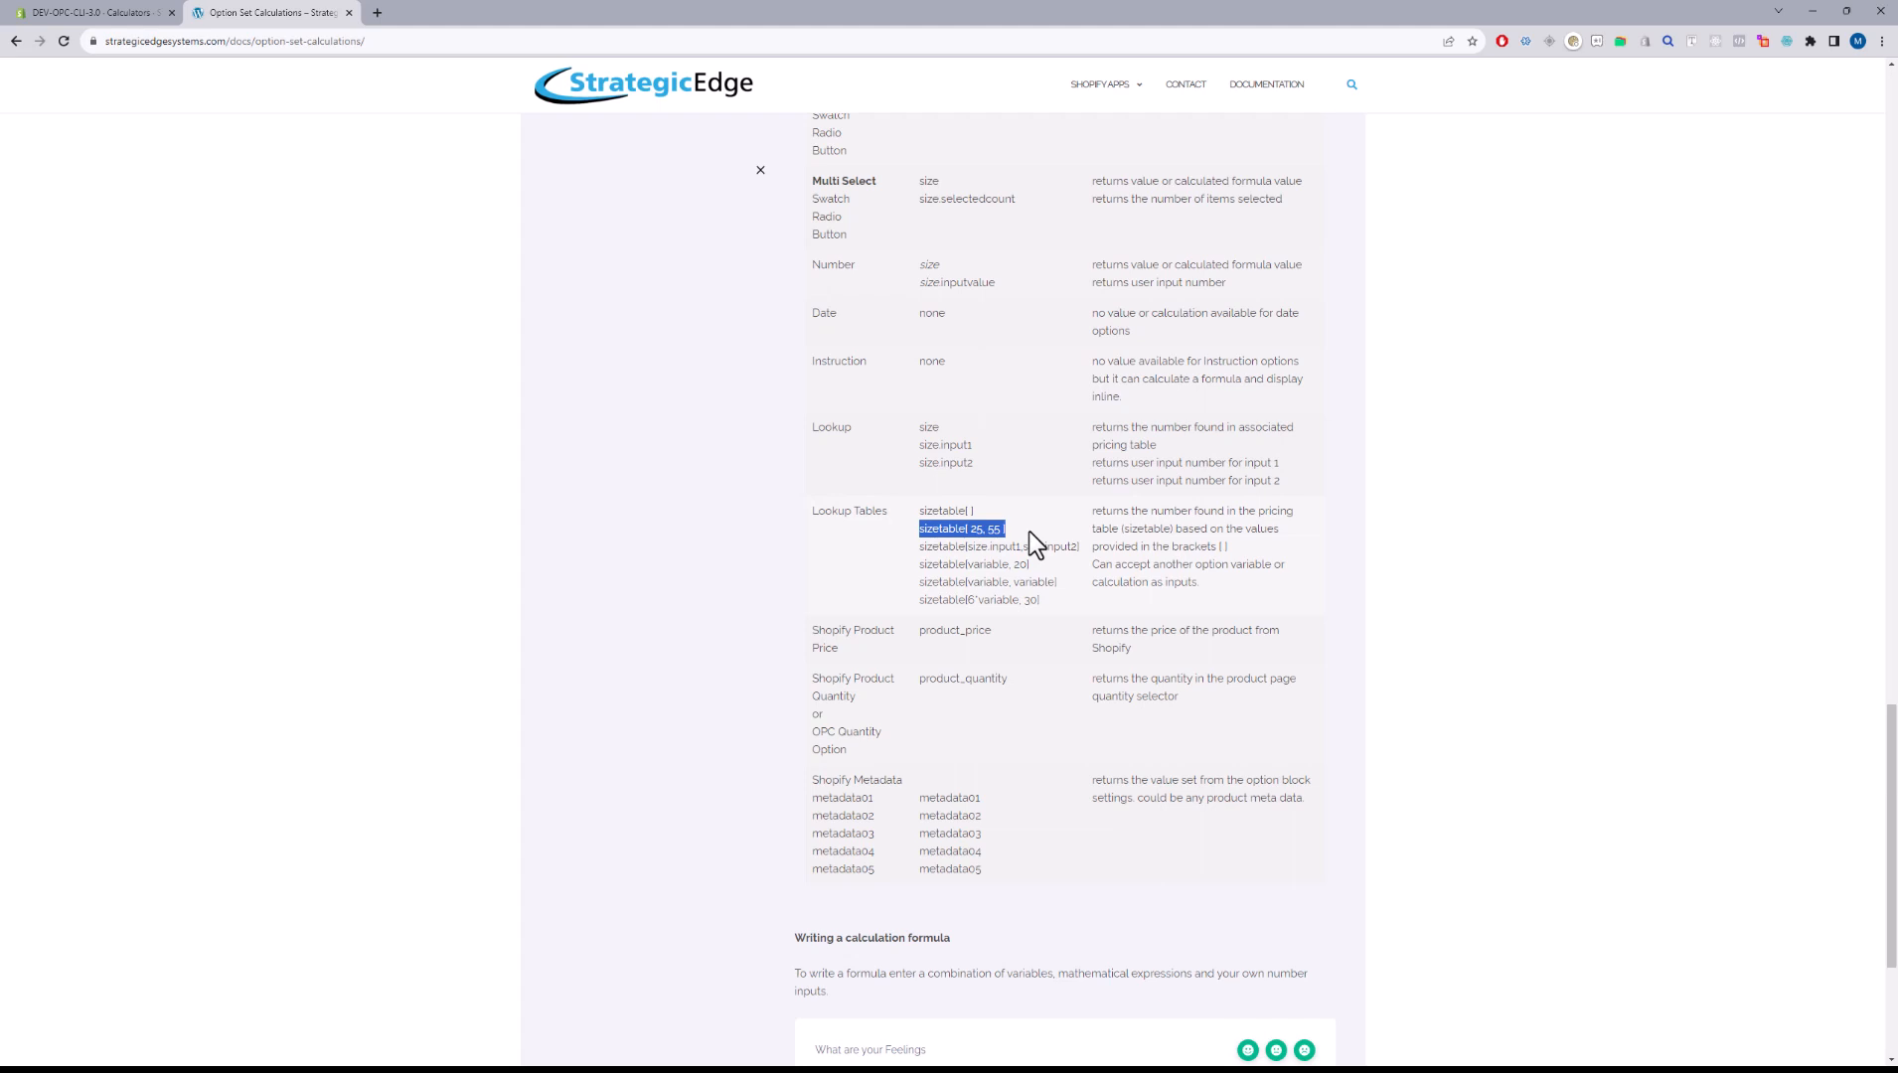
{"action": "double_click", "coordinate": [976, 528]}
{"action": "double_click", "coordinate": [992, 529]}
- Examine the product_price and metadata01 variables for Shopify product data
{"action": "double_click", "coordinate": [934, 632]}
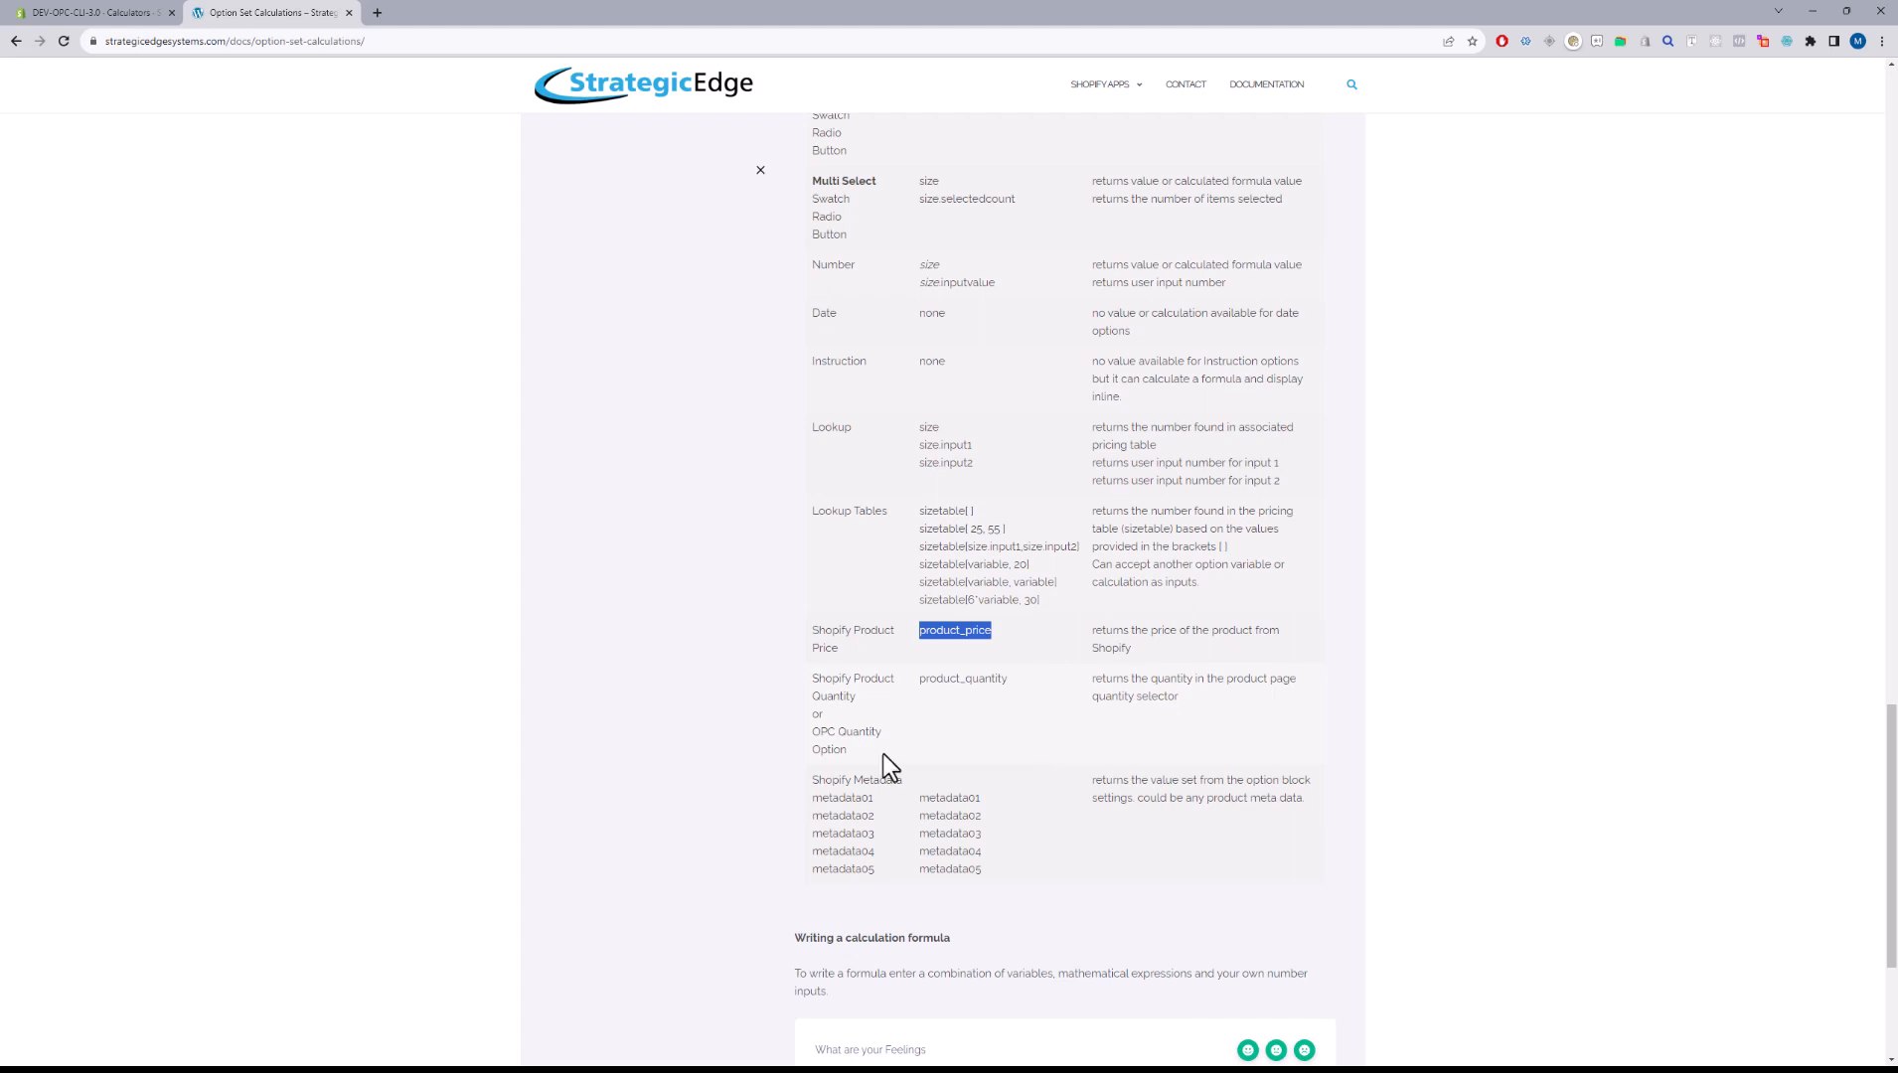
{"action": "double_click", "coordinate": [949, 798]}
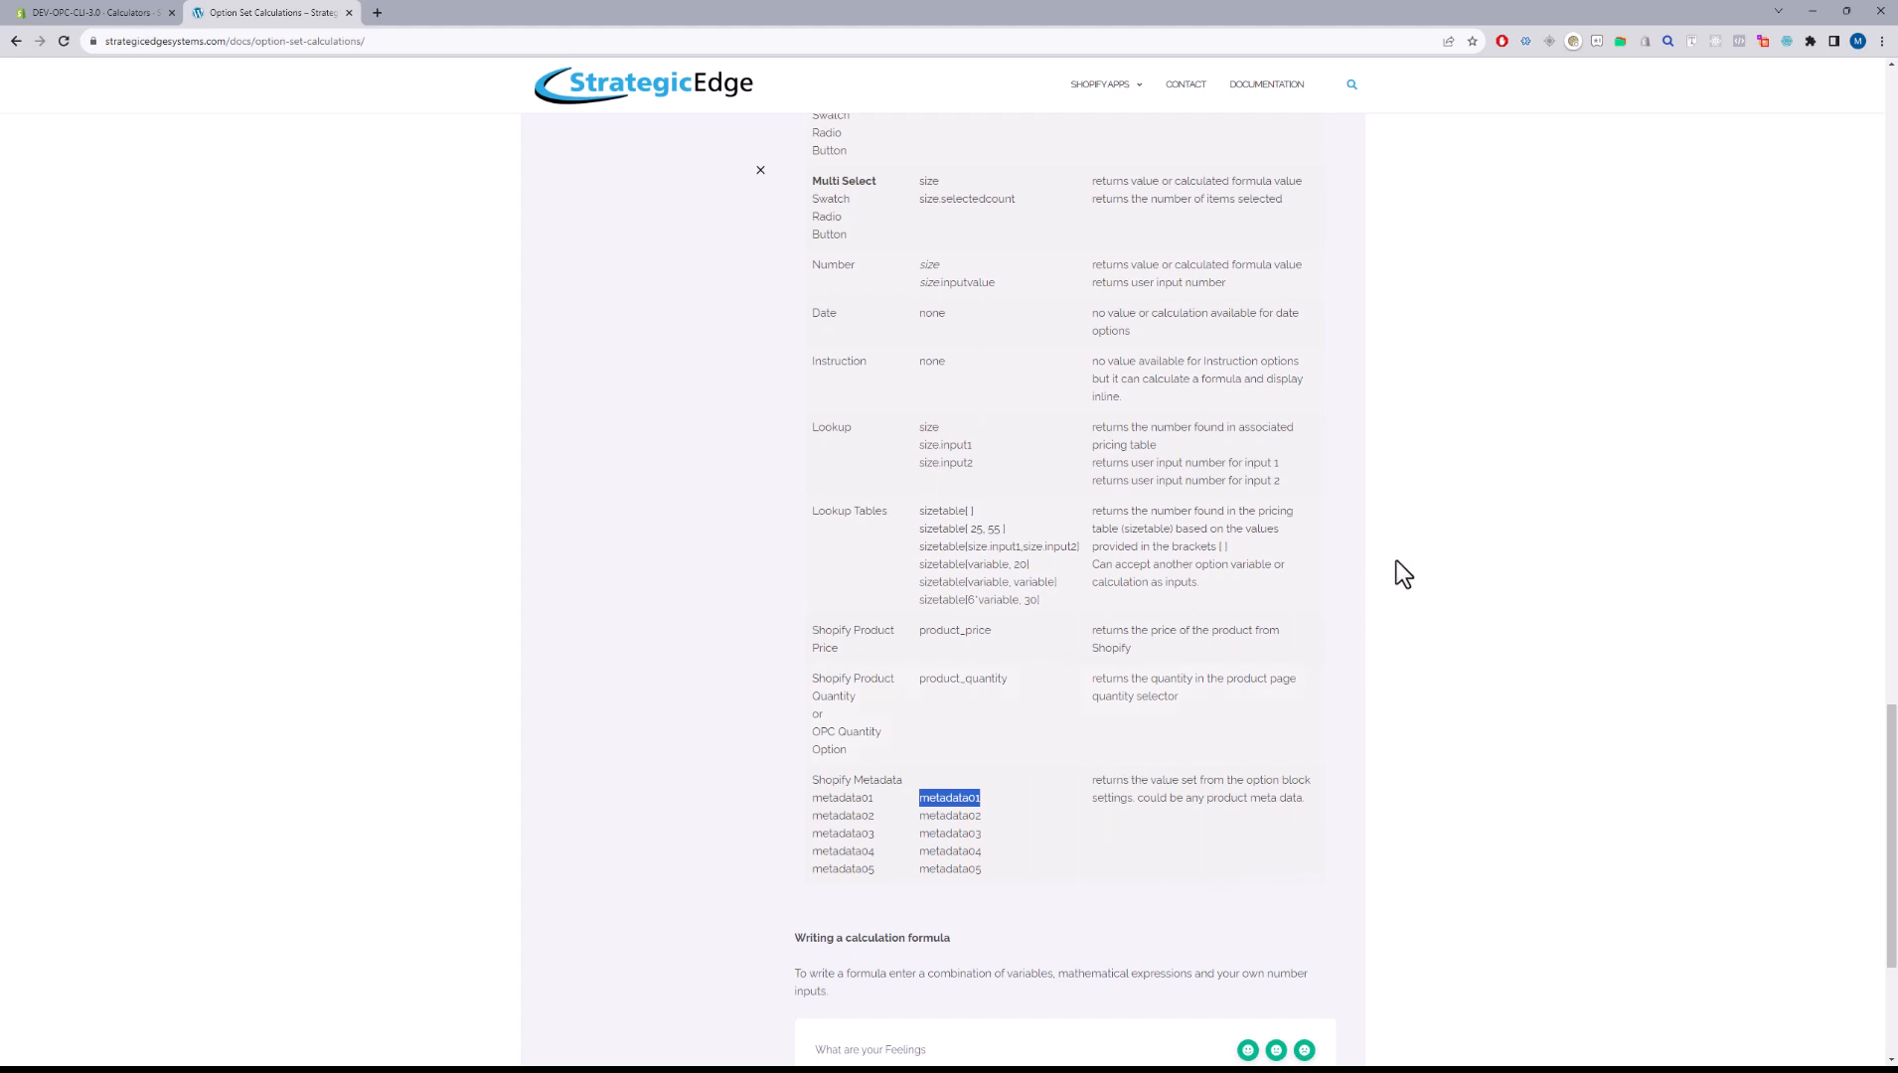
{"action": "scroll", "coordinate": [1859, 651], "scroll_direction": "up", "scroll_amount": 5}
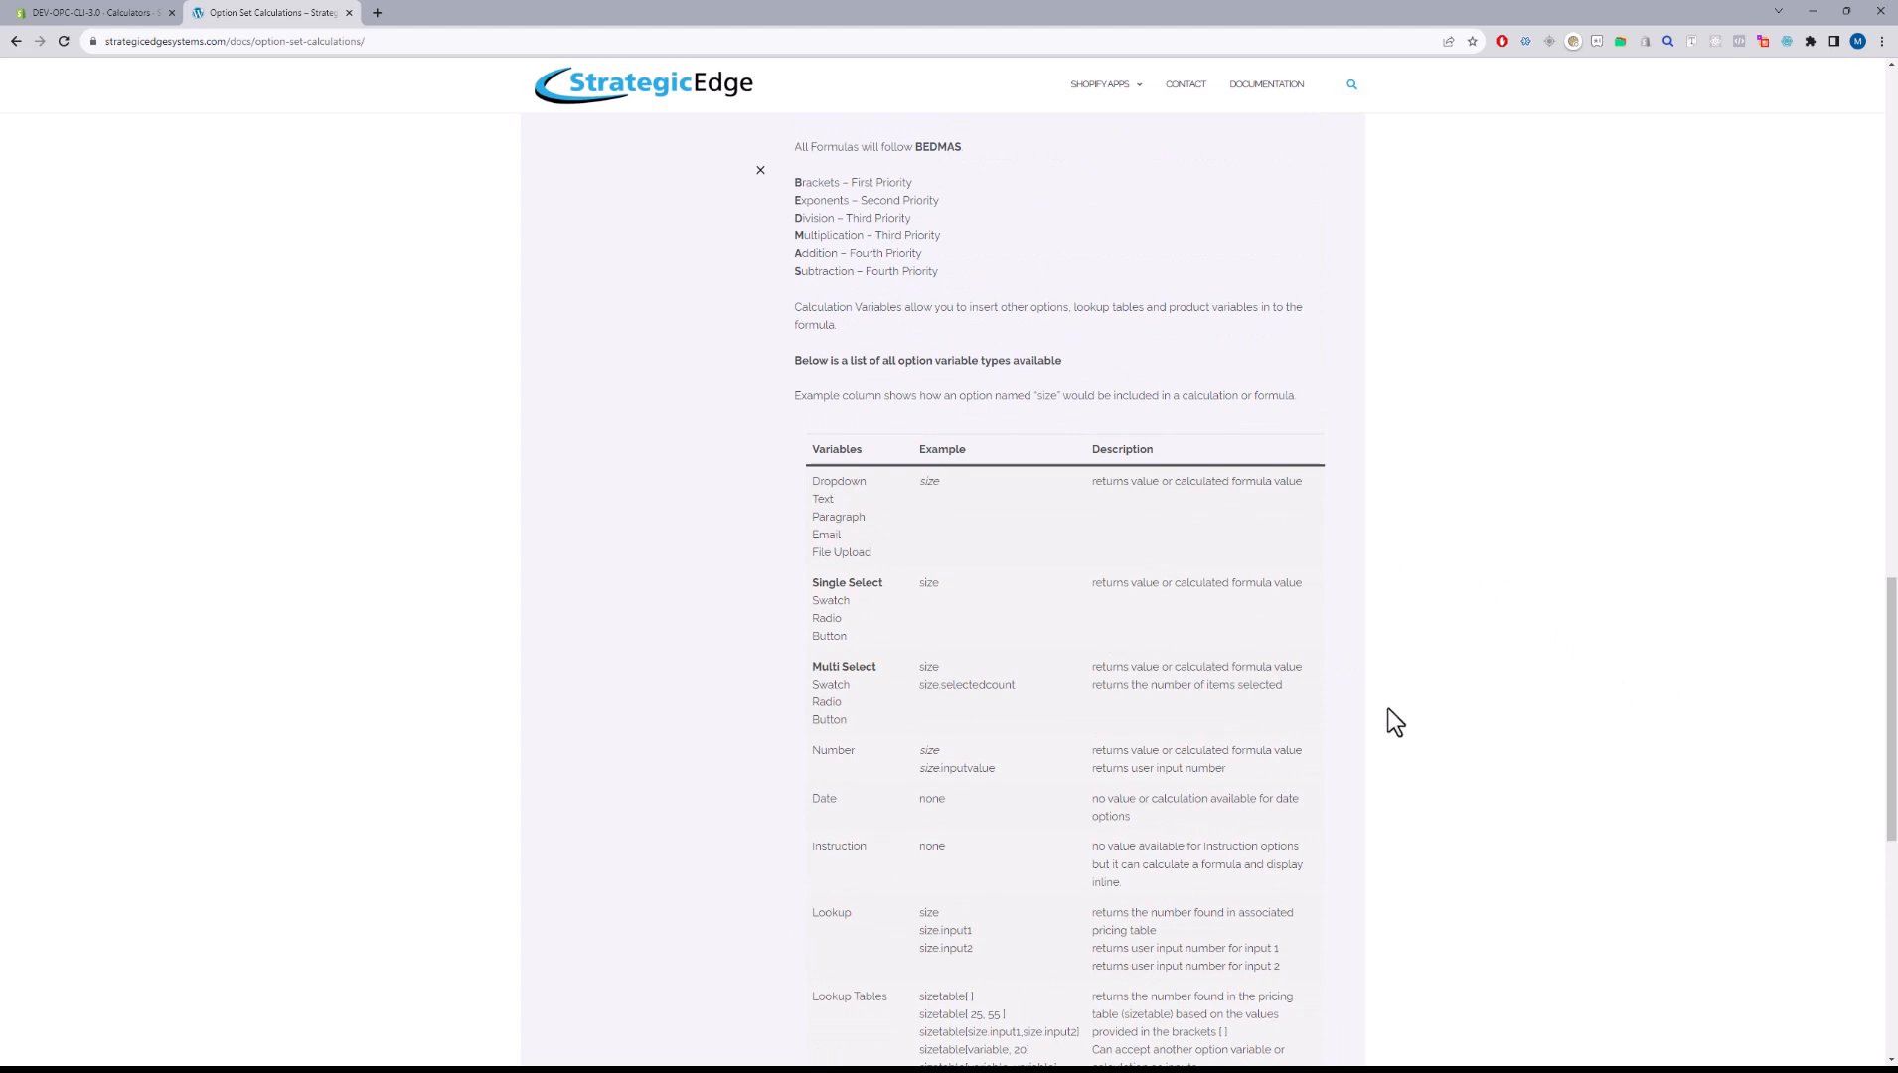
- Switch to the Shopify admin and start a new Swatch option with the display name "color"
{"action": "left_click", "coordinate": [99, 13]}
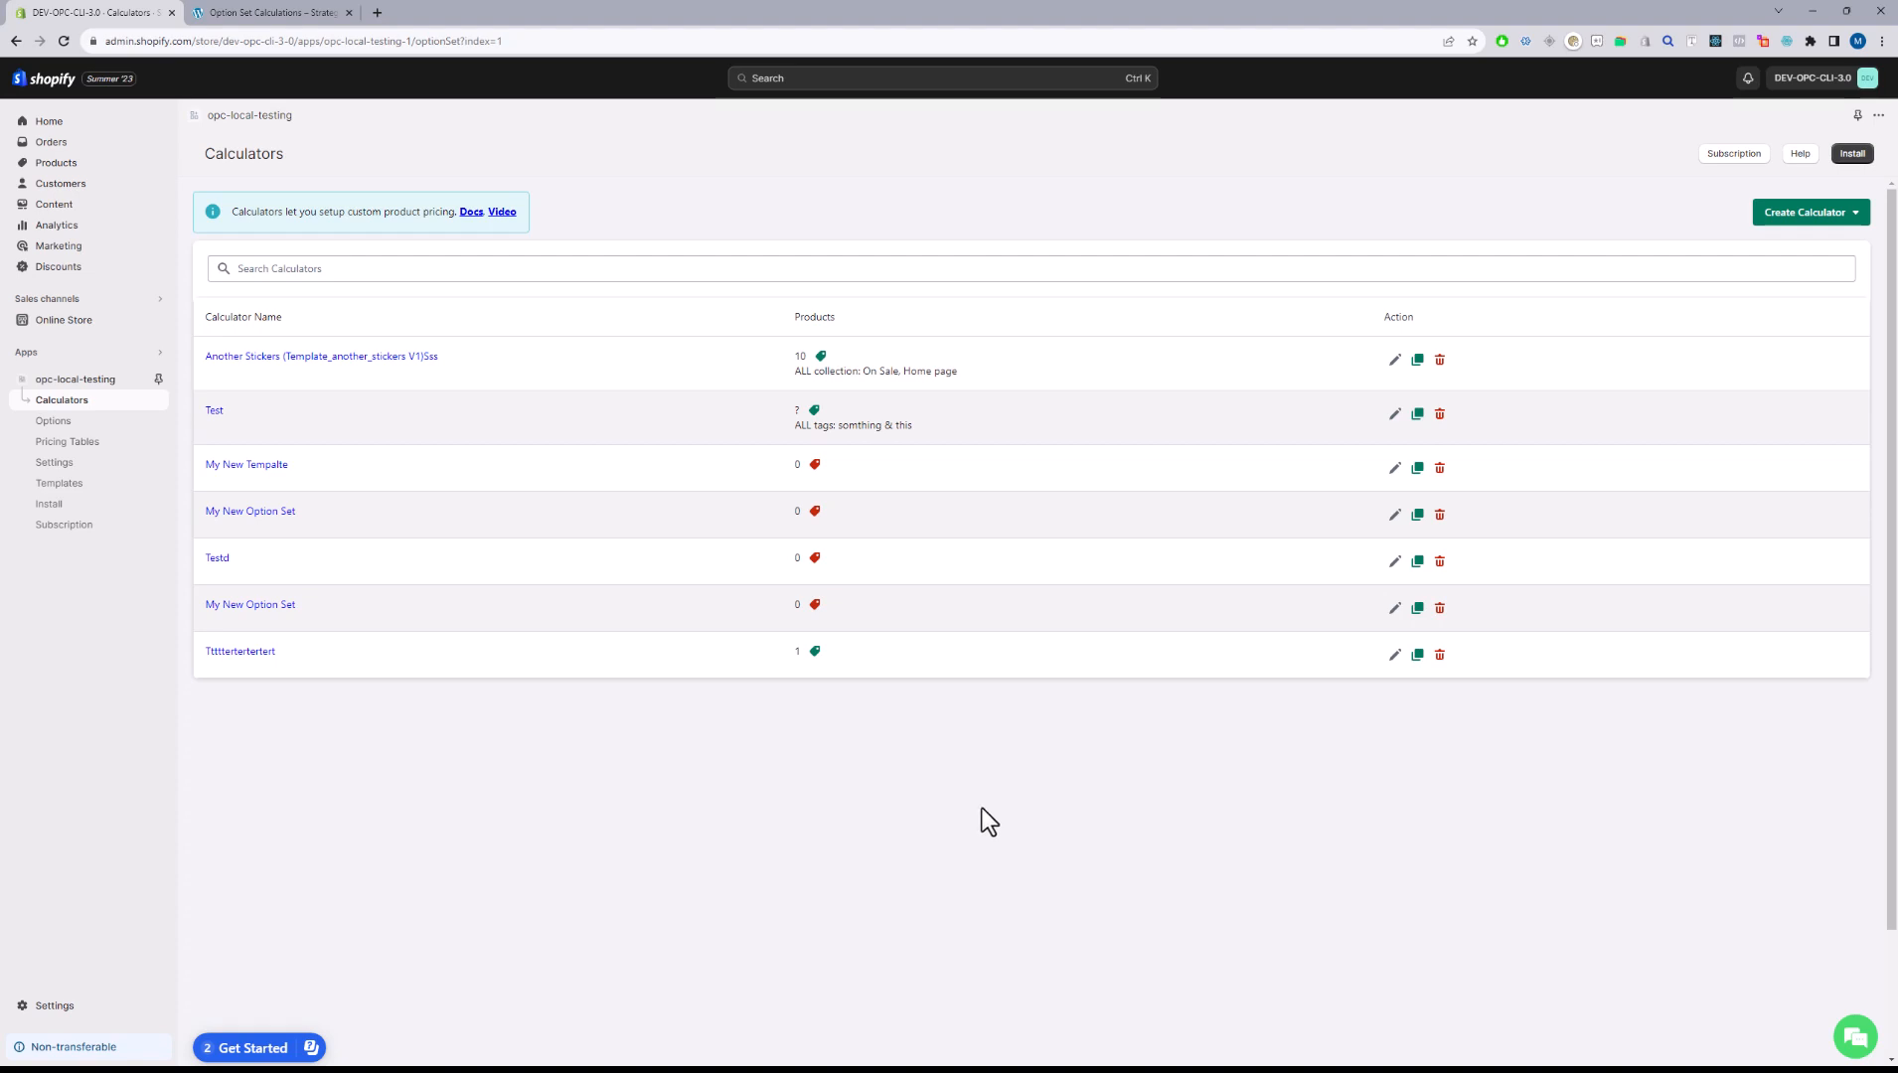
{"action": "left_click", "coordinate": [52, 421]}
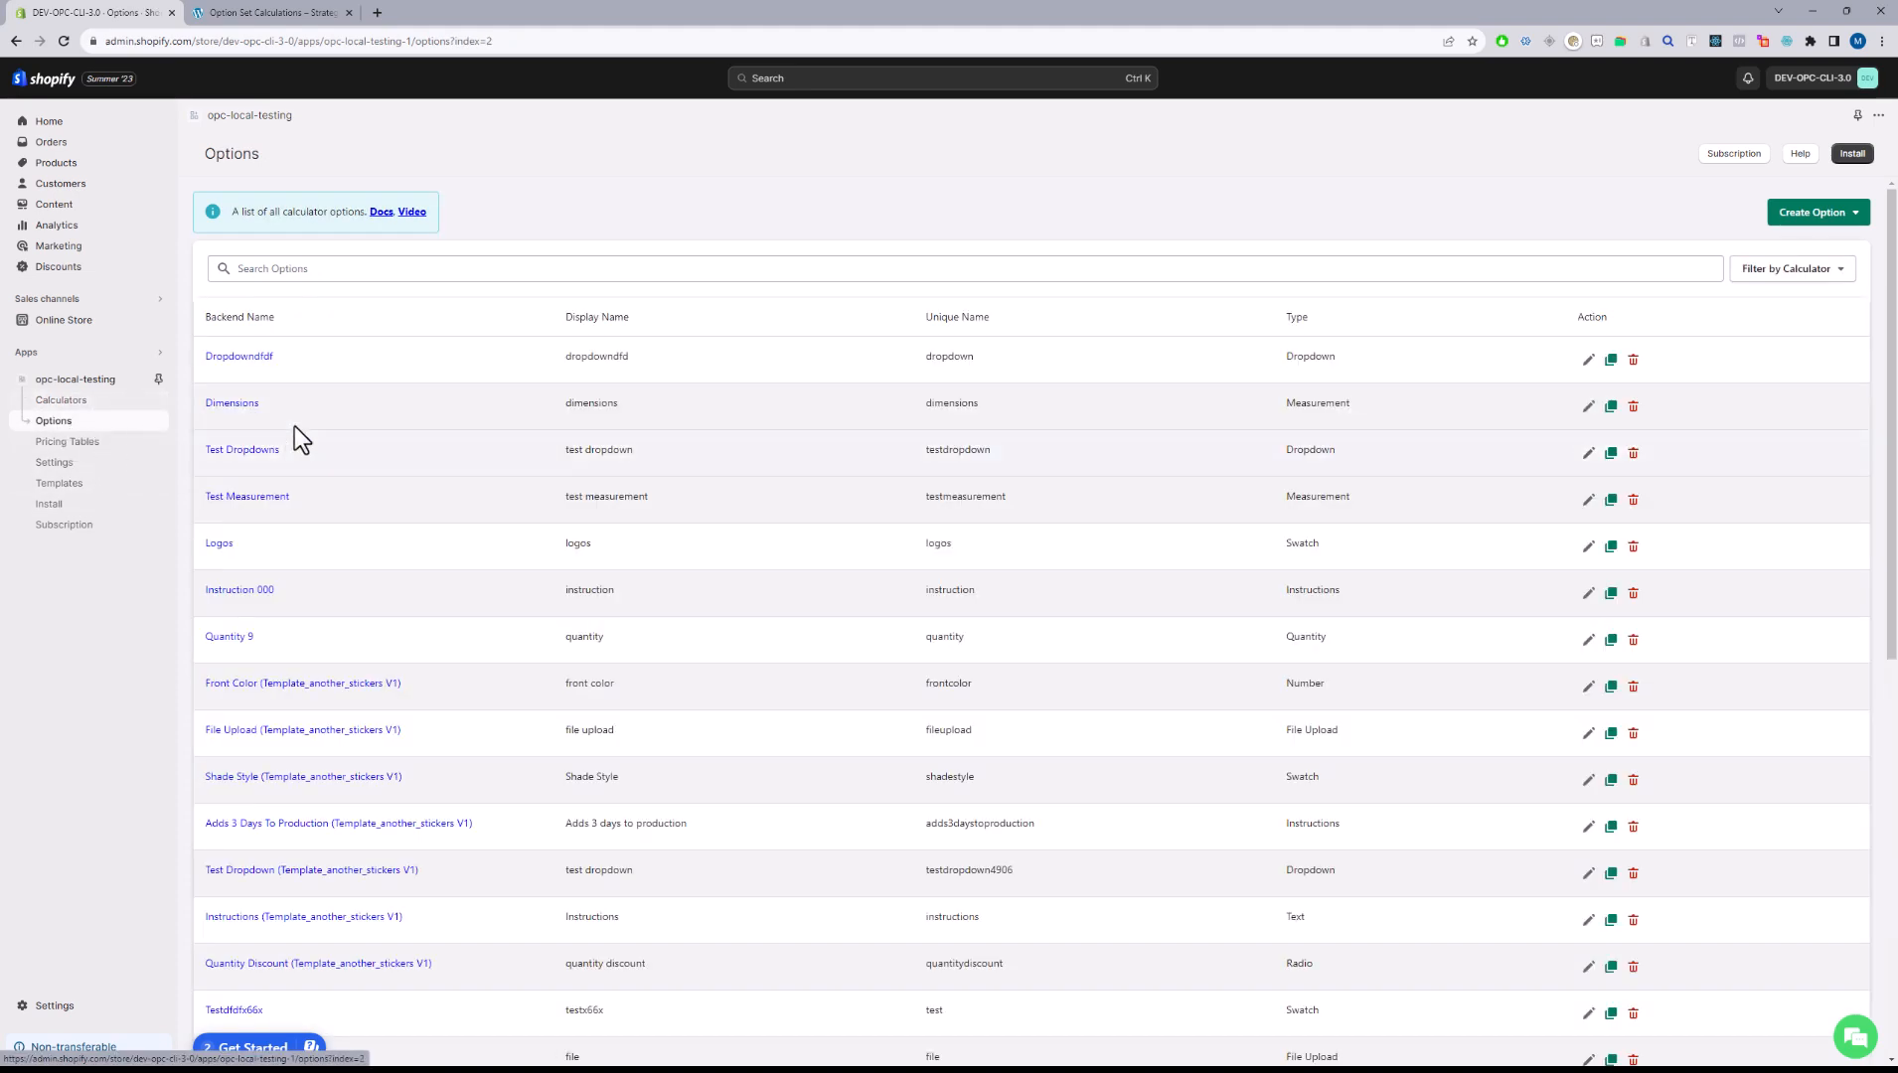
{"action": "left_click", "coordinate": [1813, 213]}
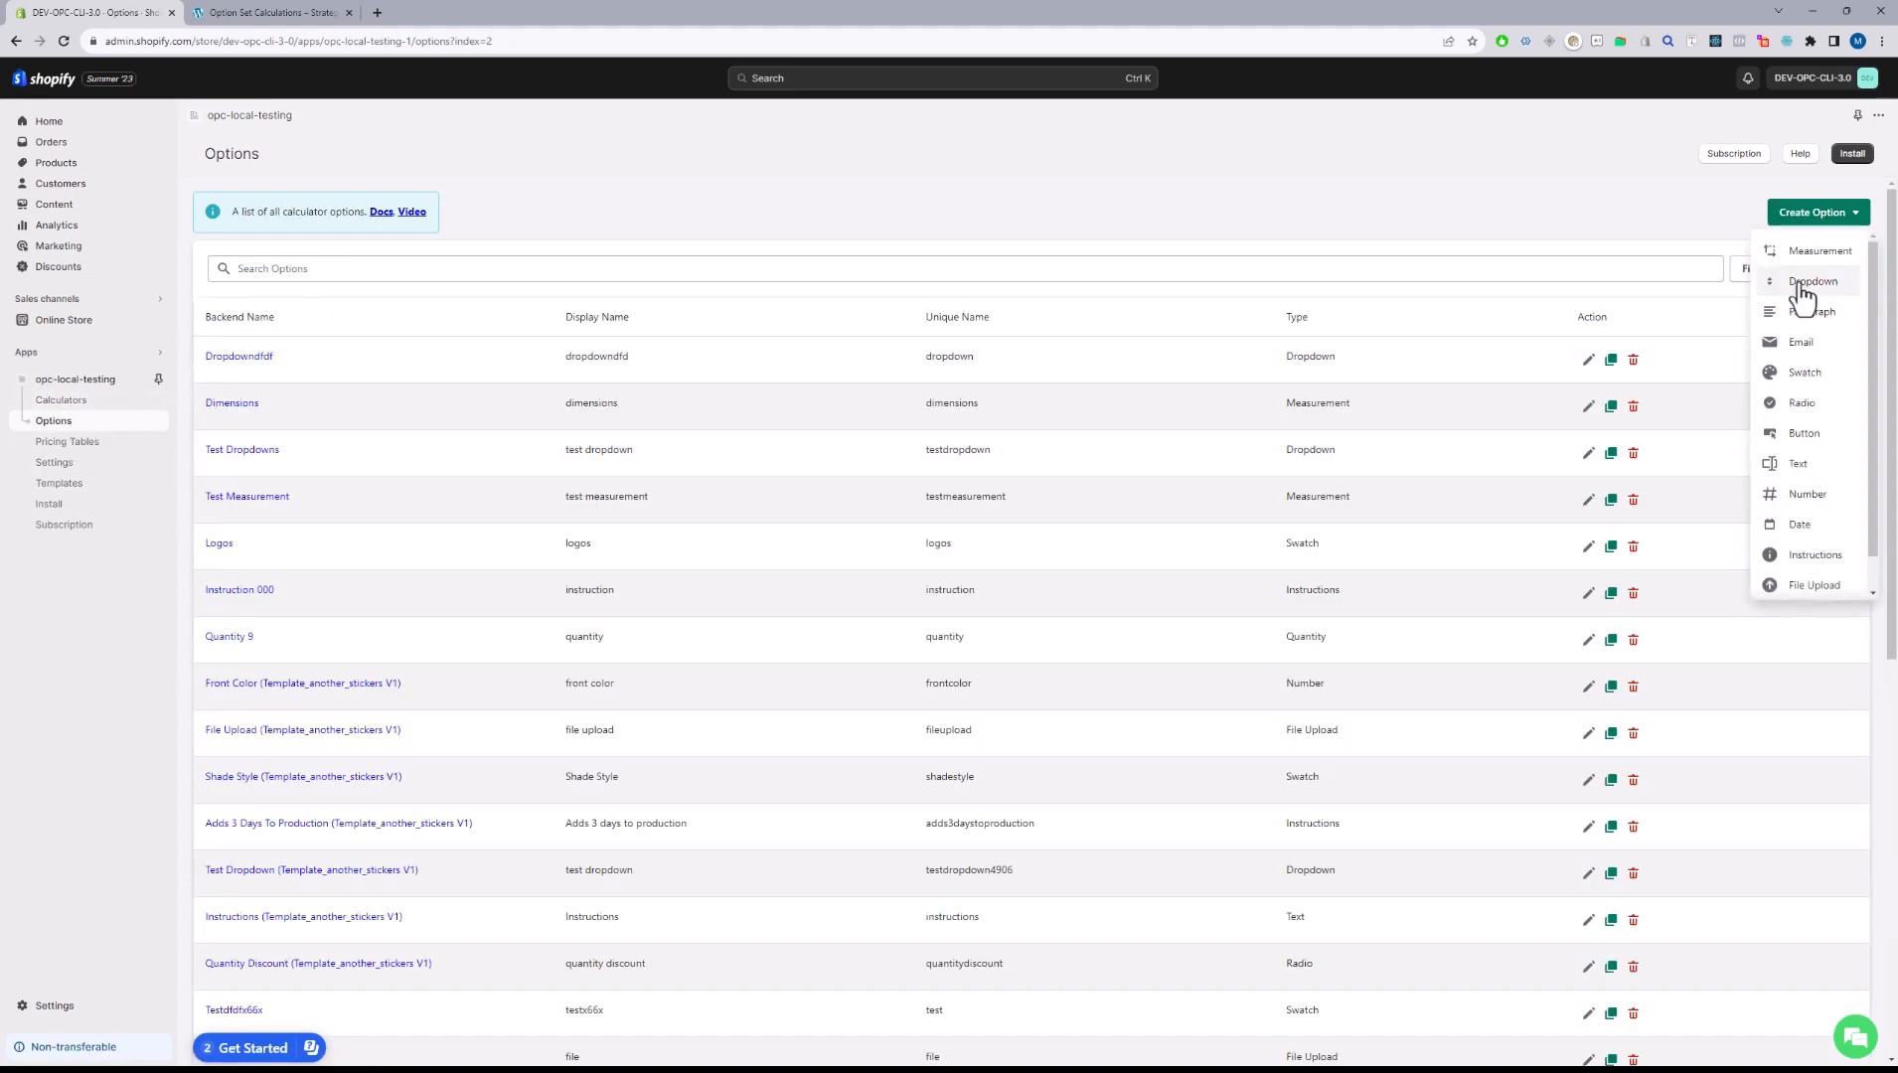
{"action": "left_click", "coordinate": [1819, 375]}
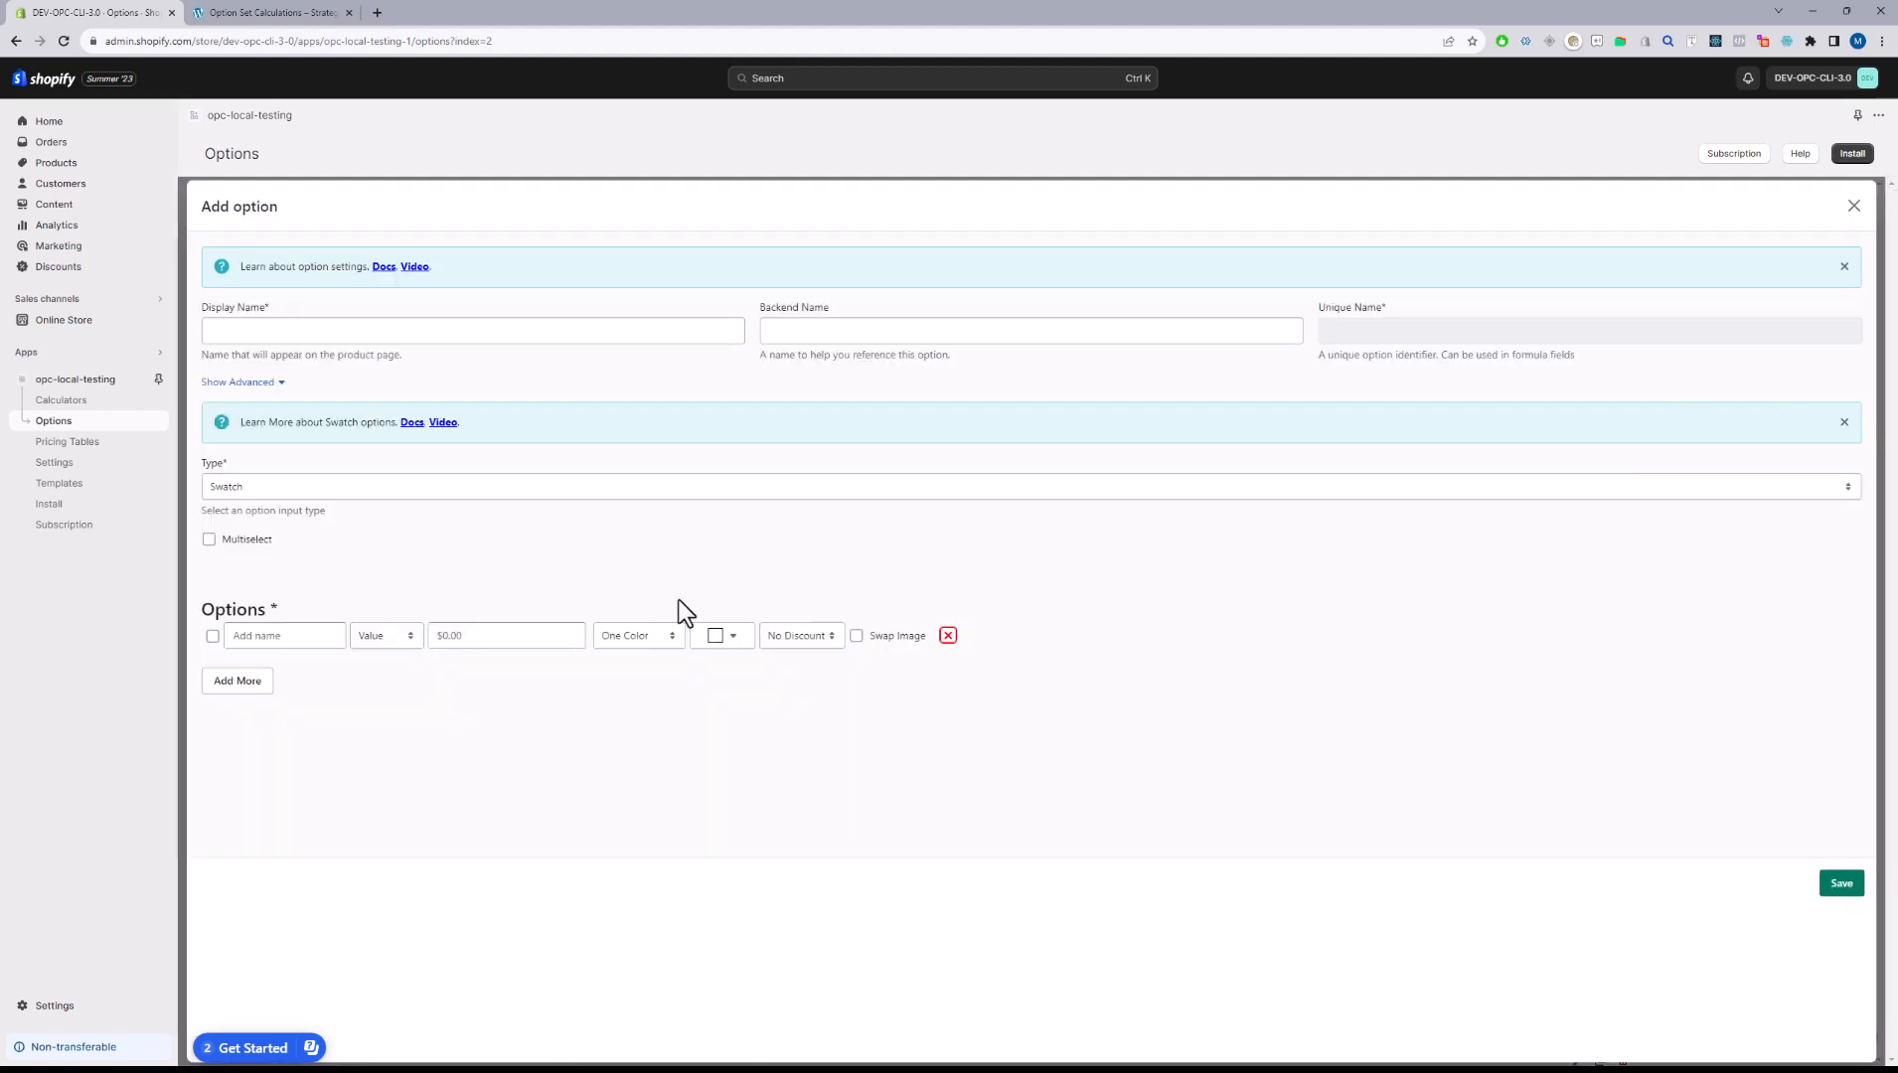
{"action": "left_click", "coordinate": [408, 334]}
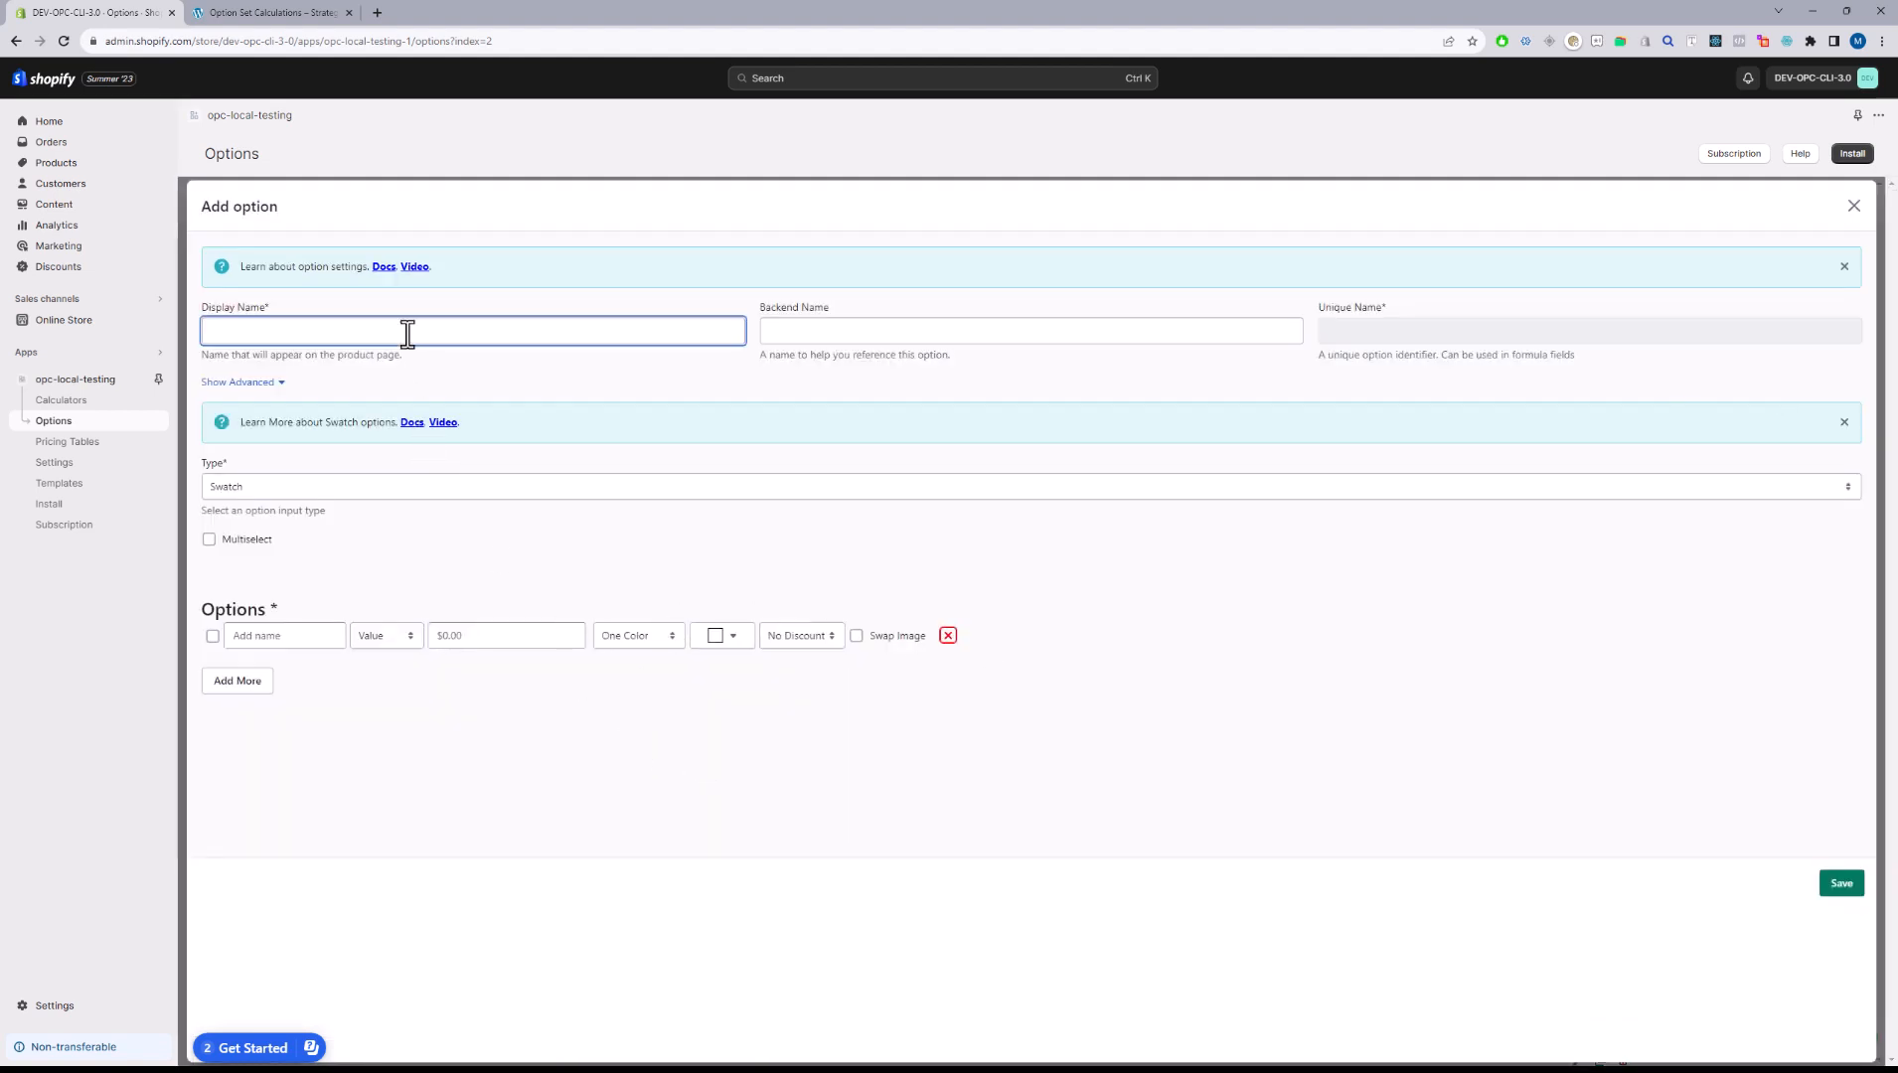
{"action": "type", "text": "color"}
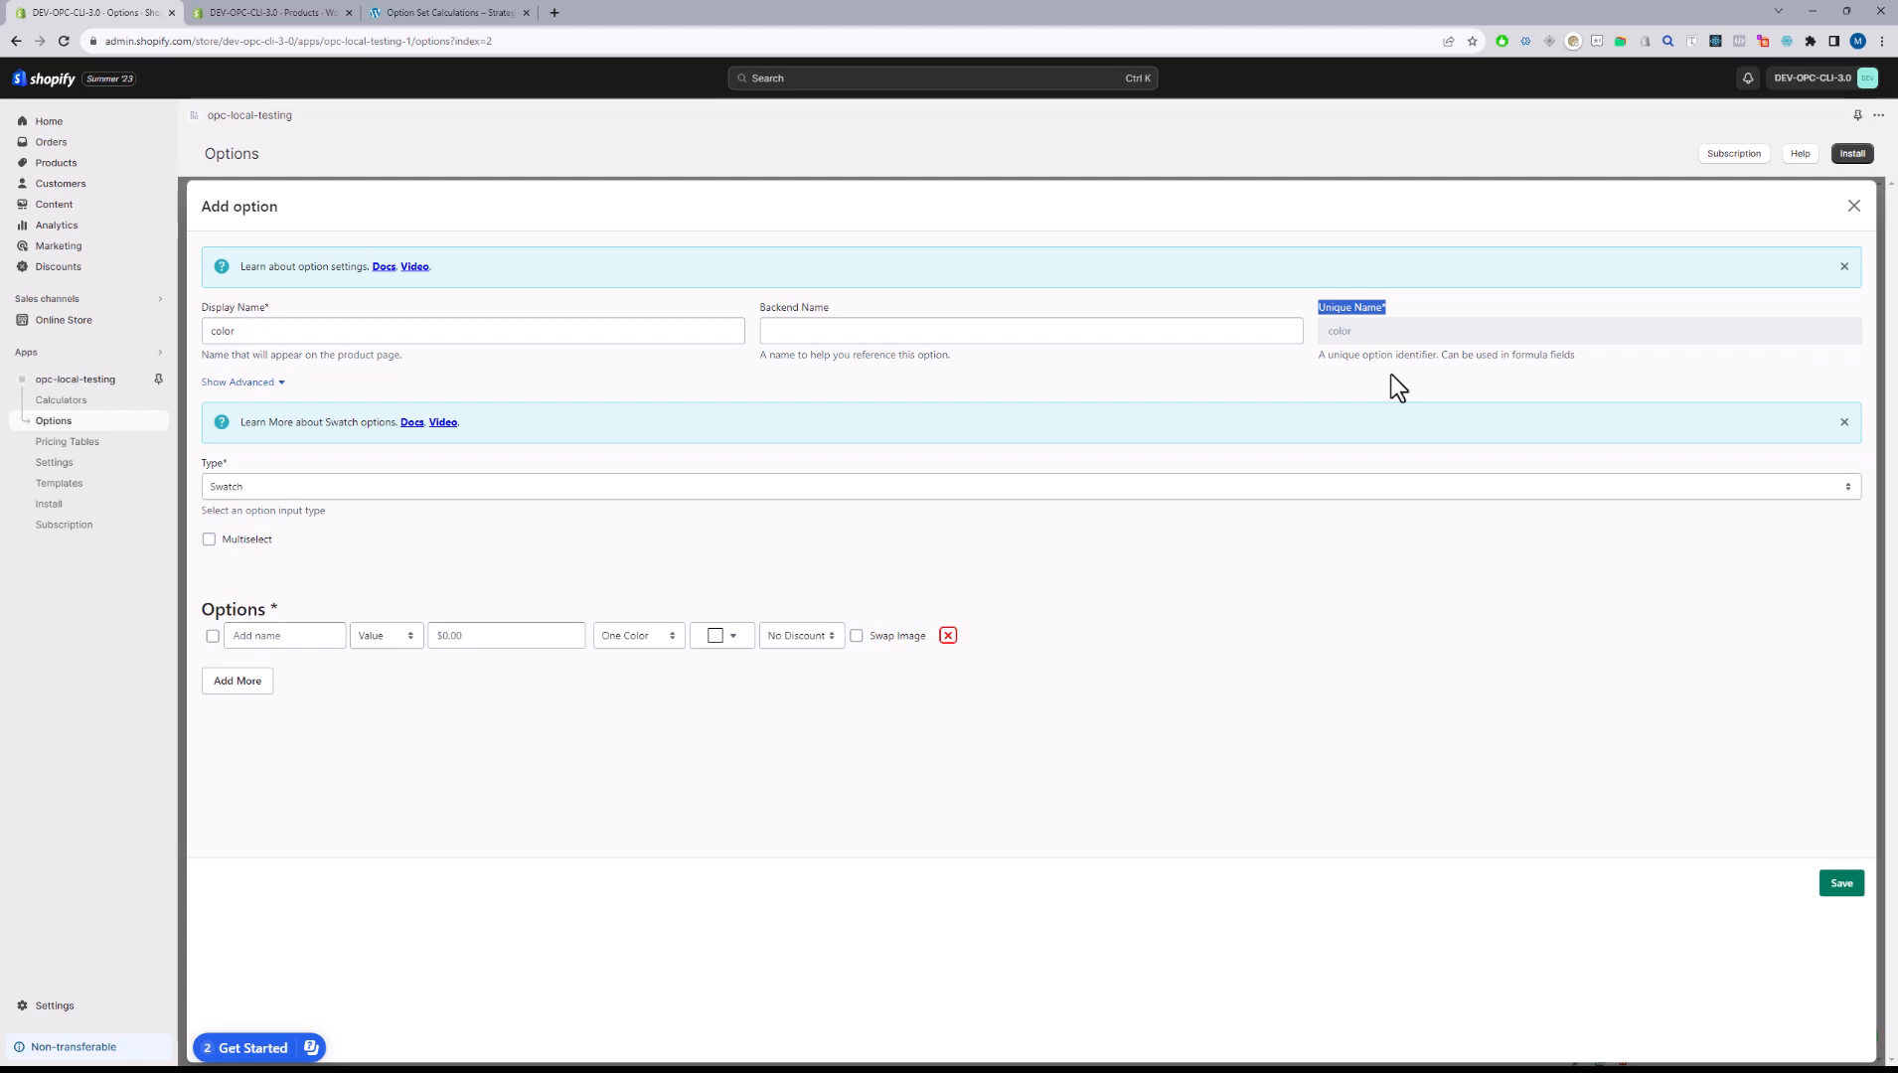
- Compare the new option's display name with its unique name
{"action": "double_click", "coordinate": [223, 331]}
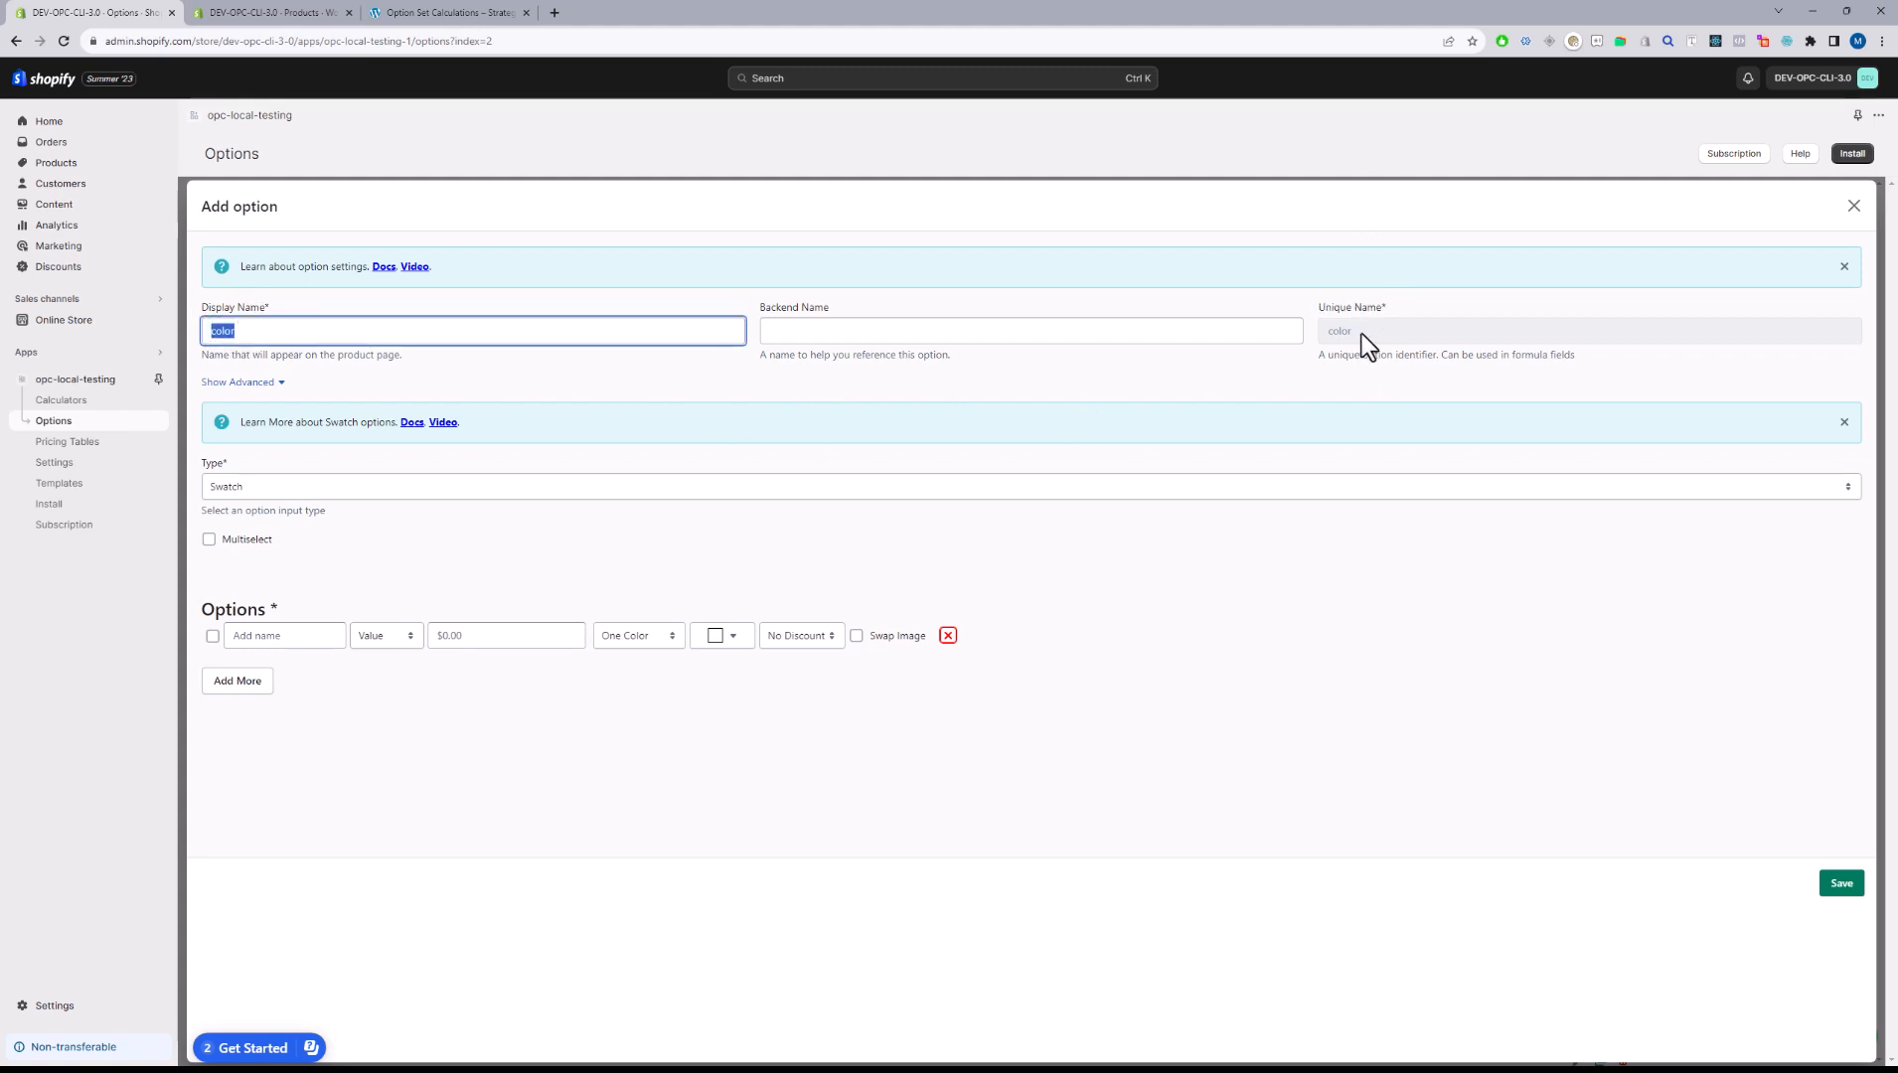
{"action": "left_click", "coordinate": [270, 331]}
{"action": "double_click", "coordinate": [1337, 334]}
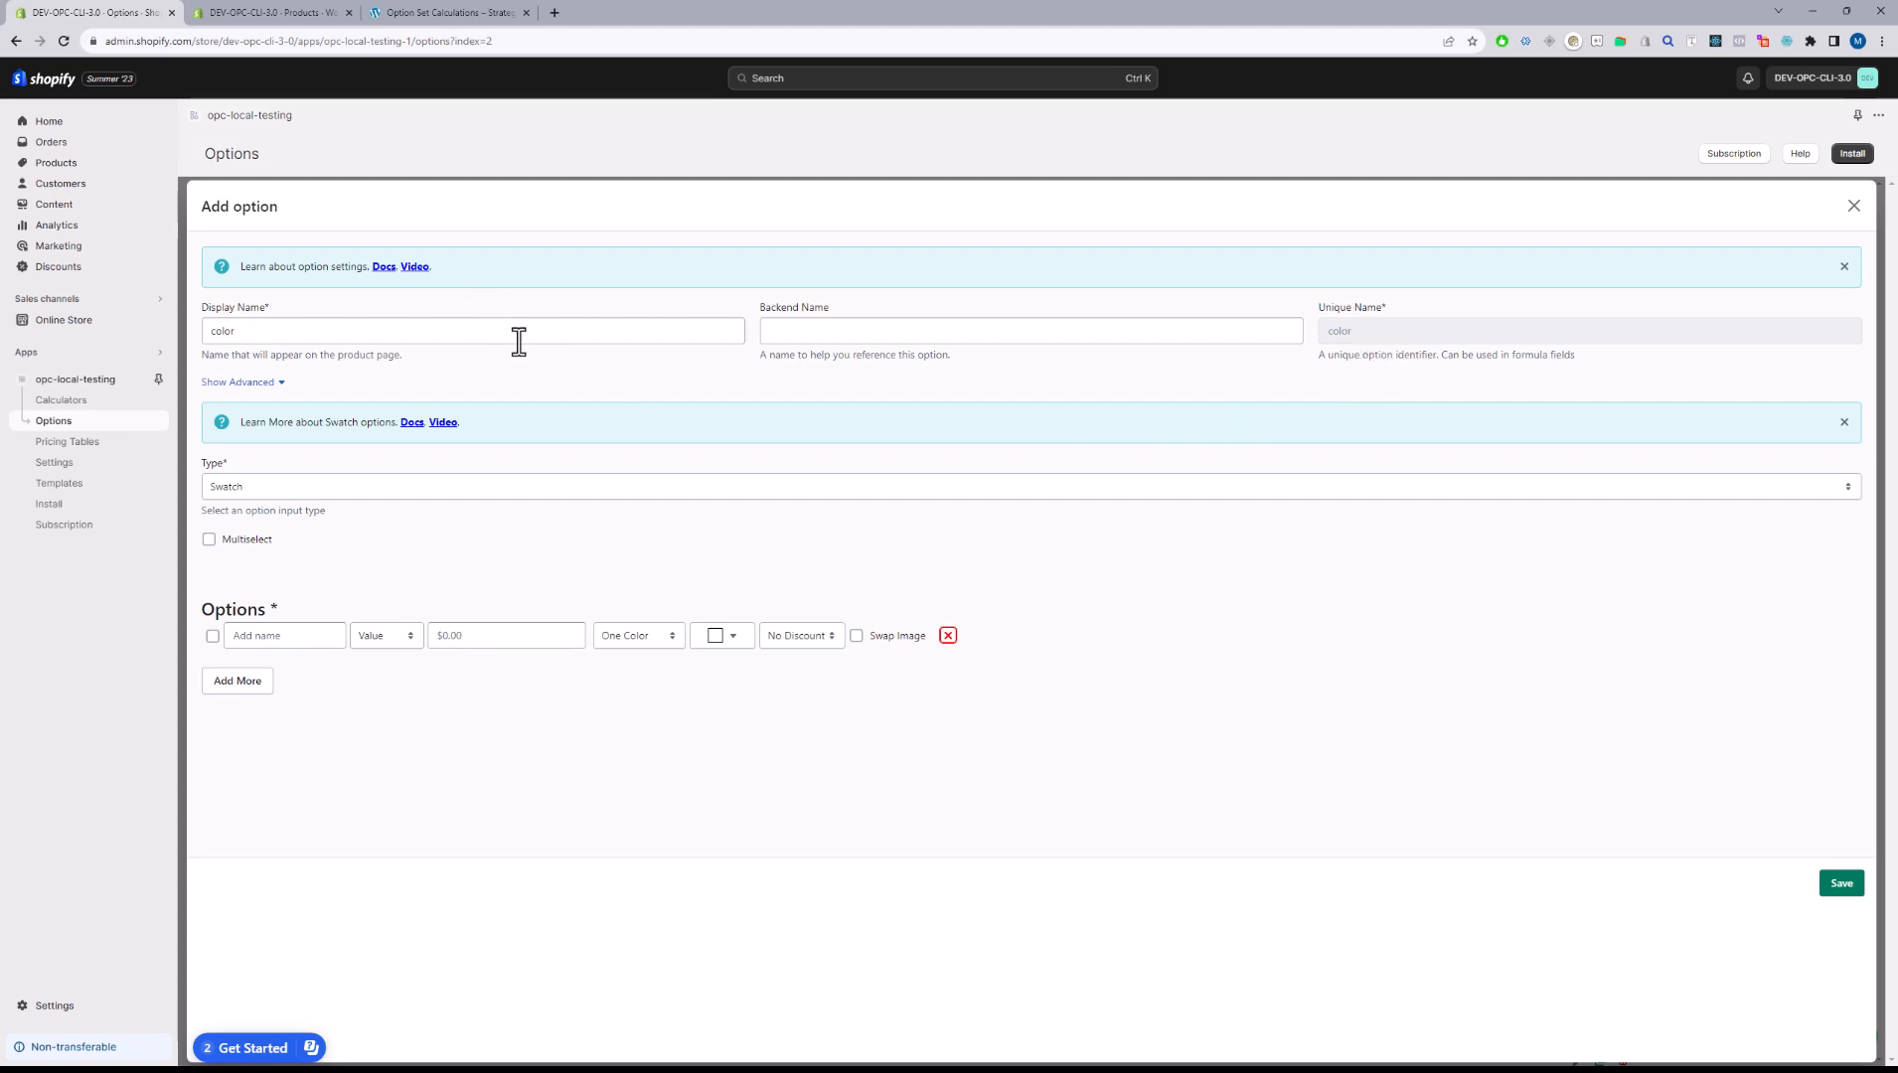
{"action": "left_click_drag", "start_coordinate": [260, 348], "coordinate": [205, 308]}
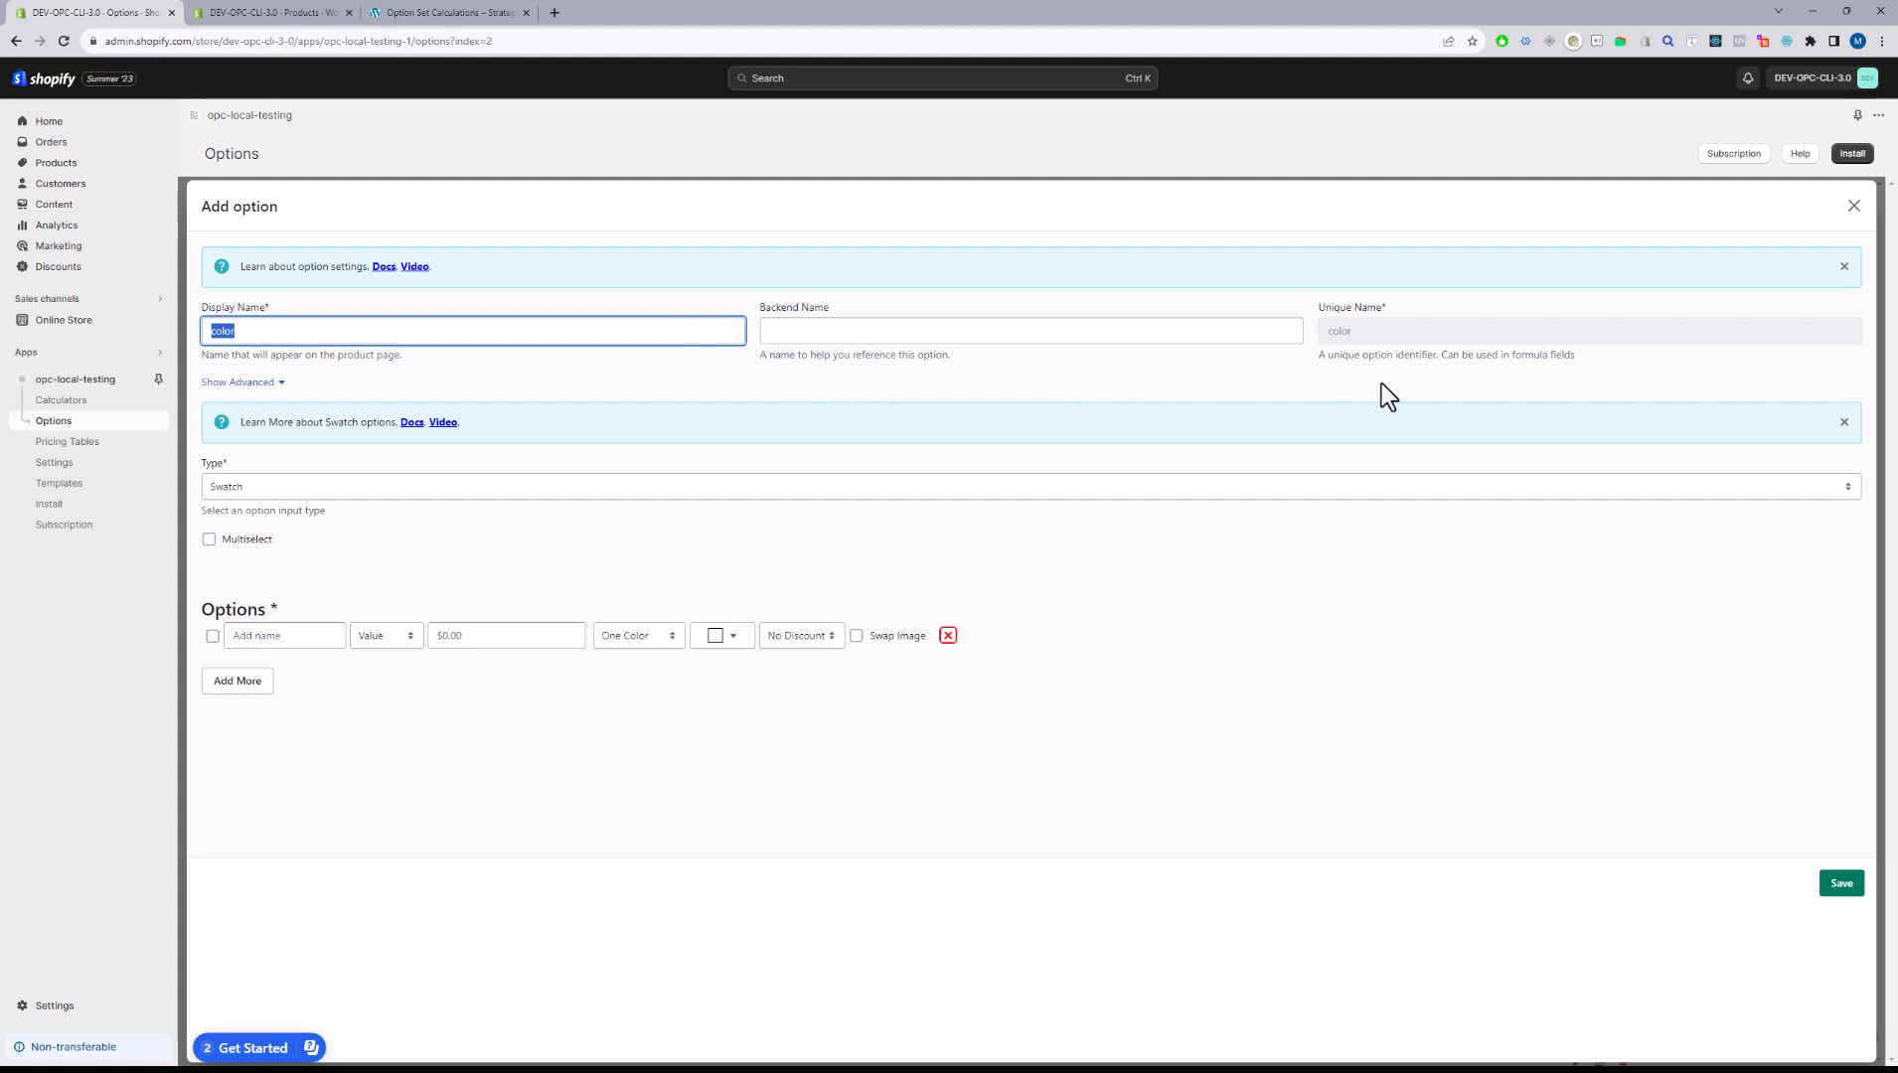
{"action": "double_click", "coordinate": [1344, 329]}
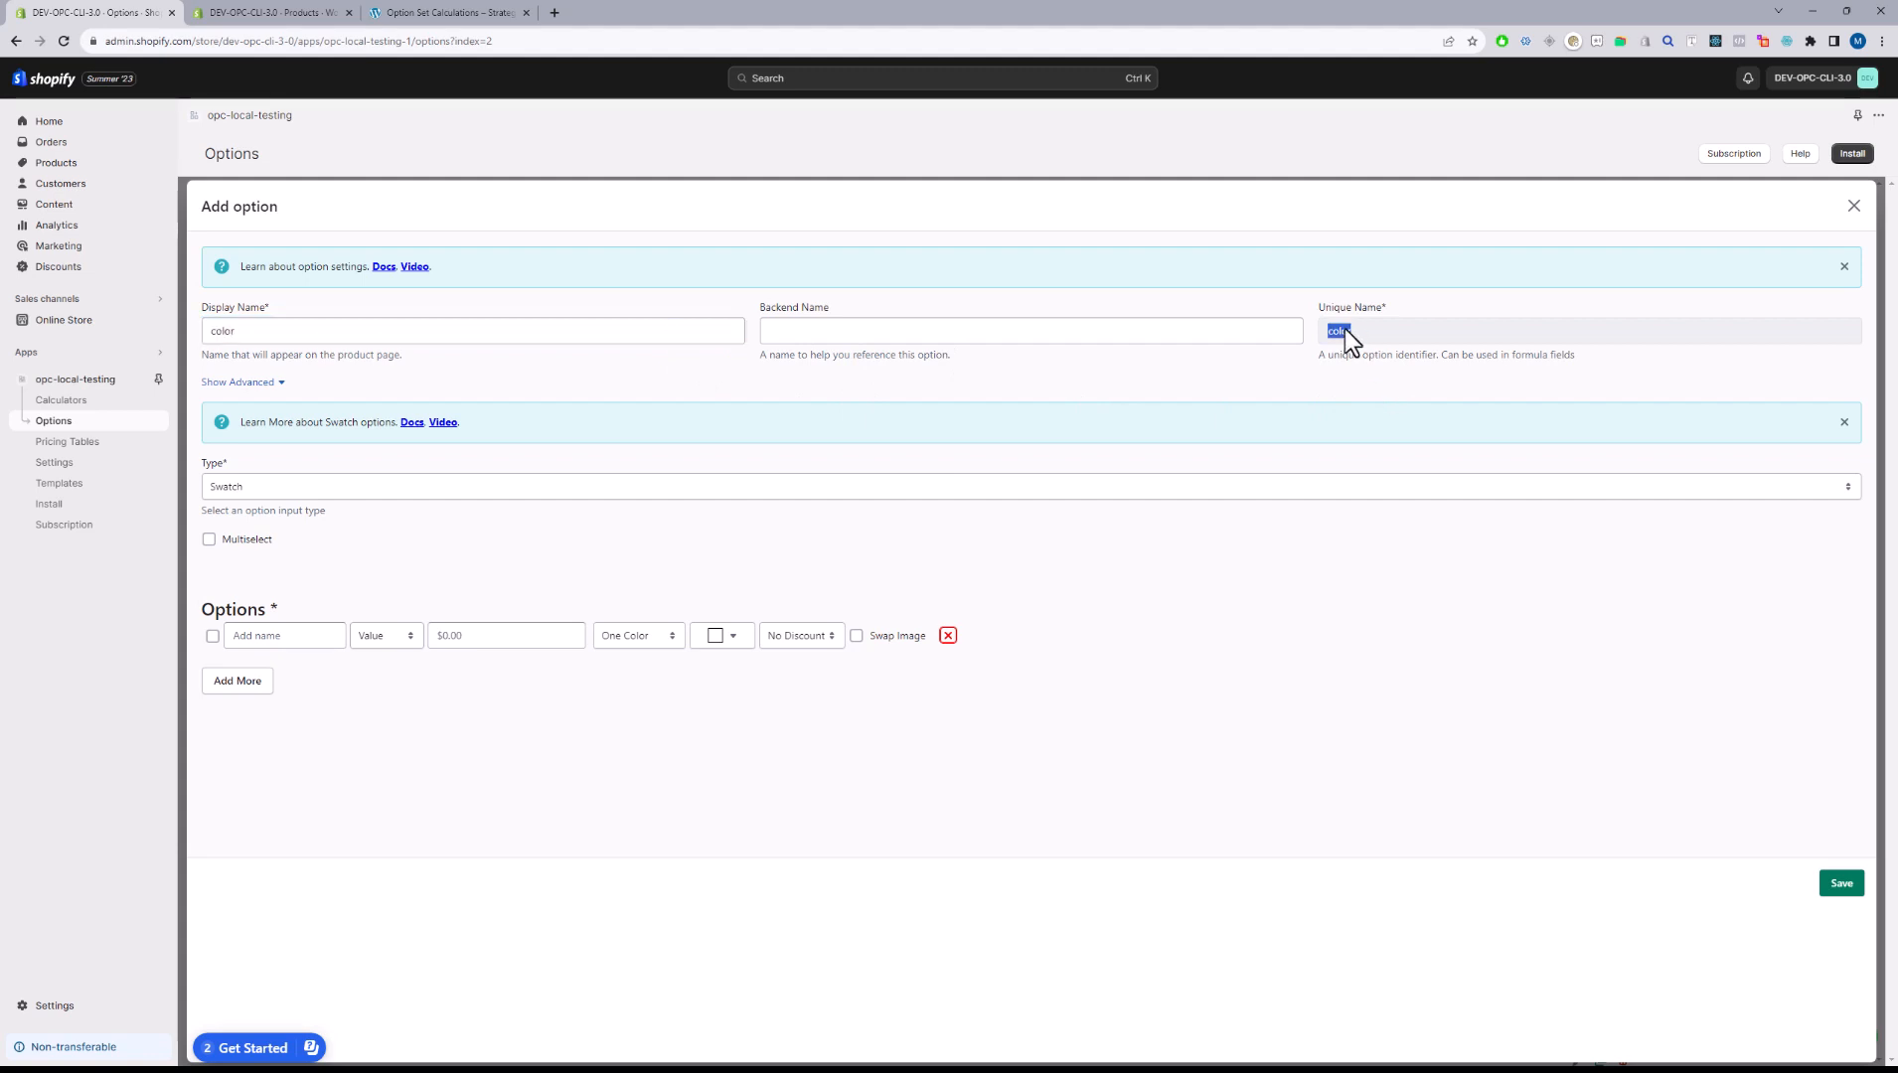
- Add three choices named Red, Blue and Gold to the color swatch option
{"action": "left_click", "coordinate": [298, 637]}
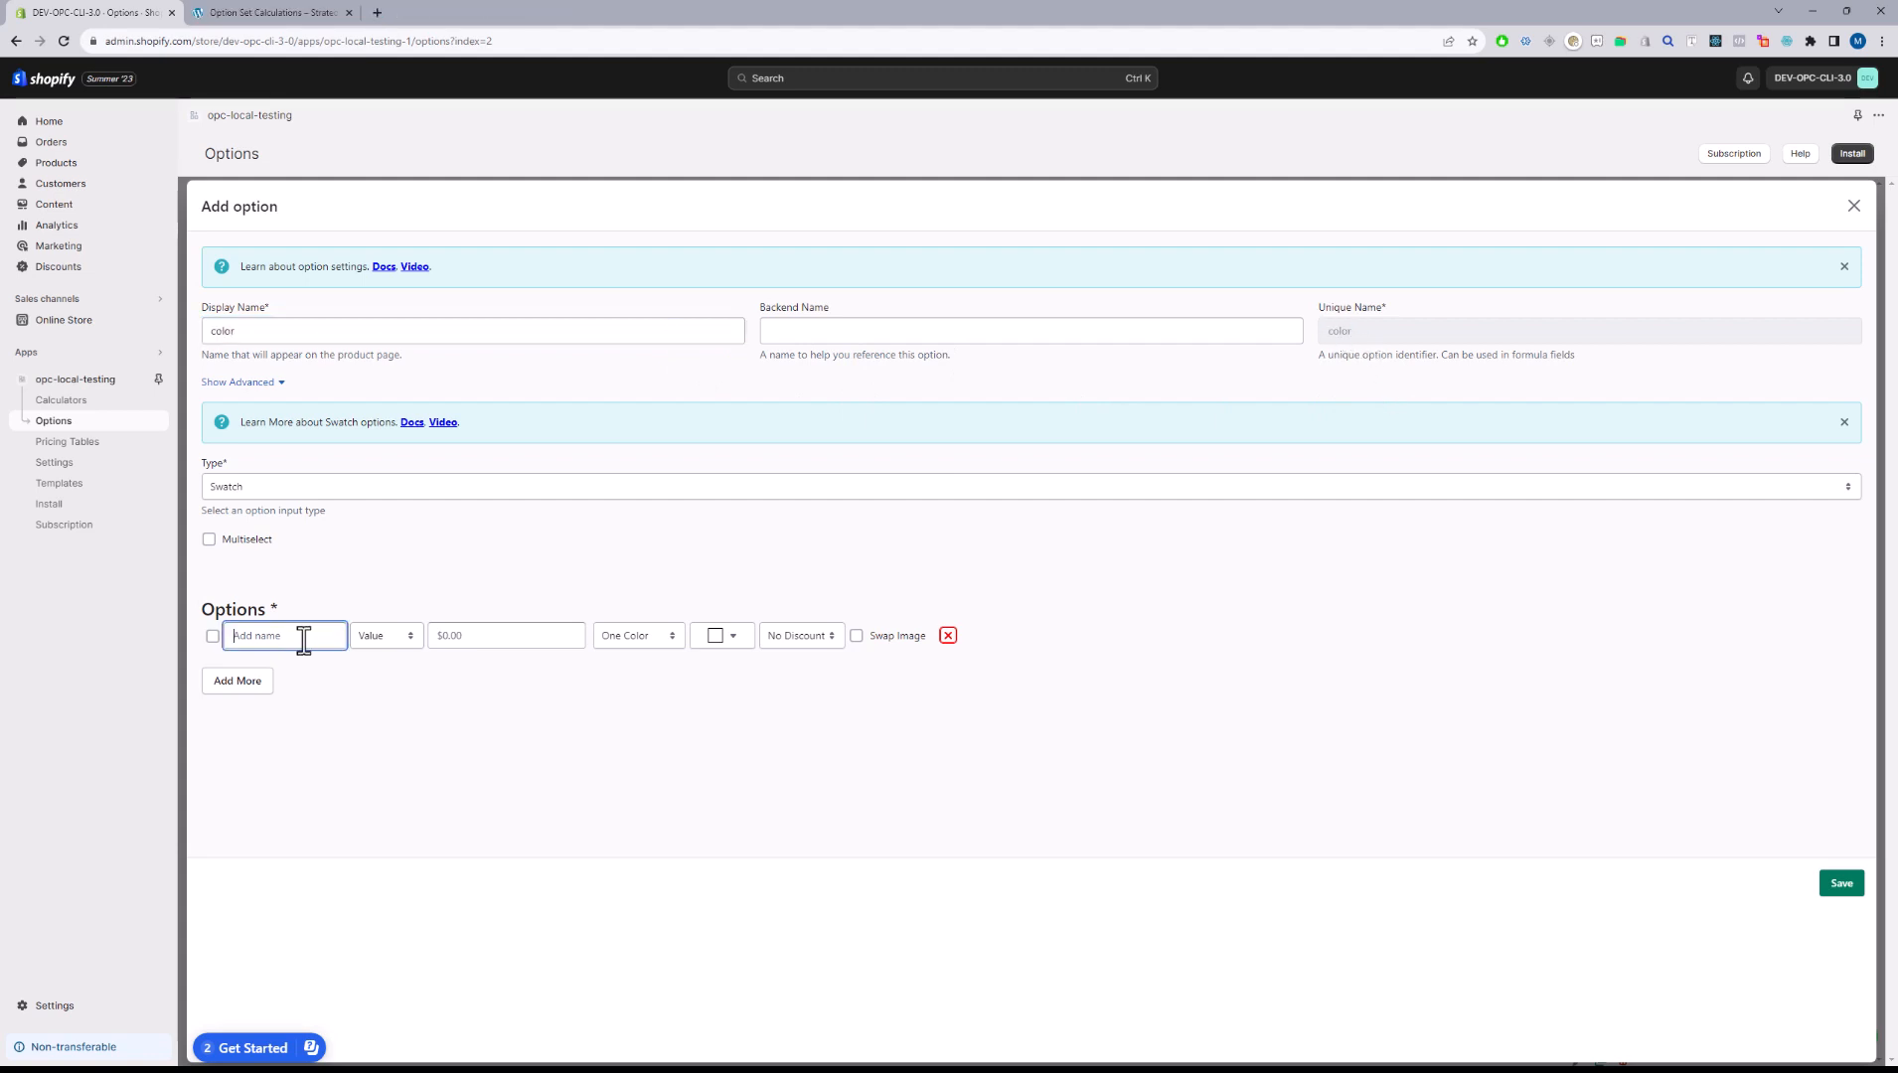
{"action": "type", "text": "Red"}
{"action": "double_click", "coordinate": [255, 686]}
{"action": "left_click", "coordinate": [263, 681]}
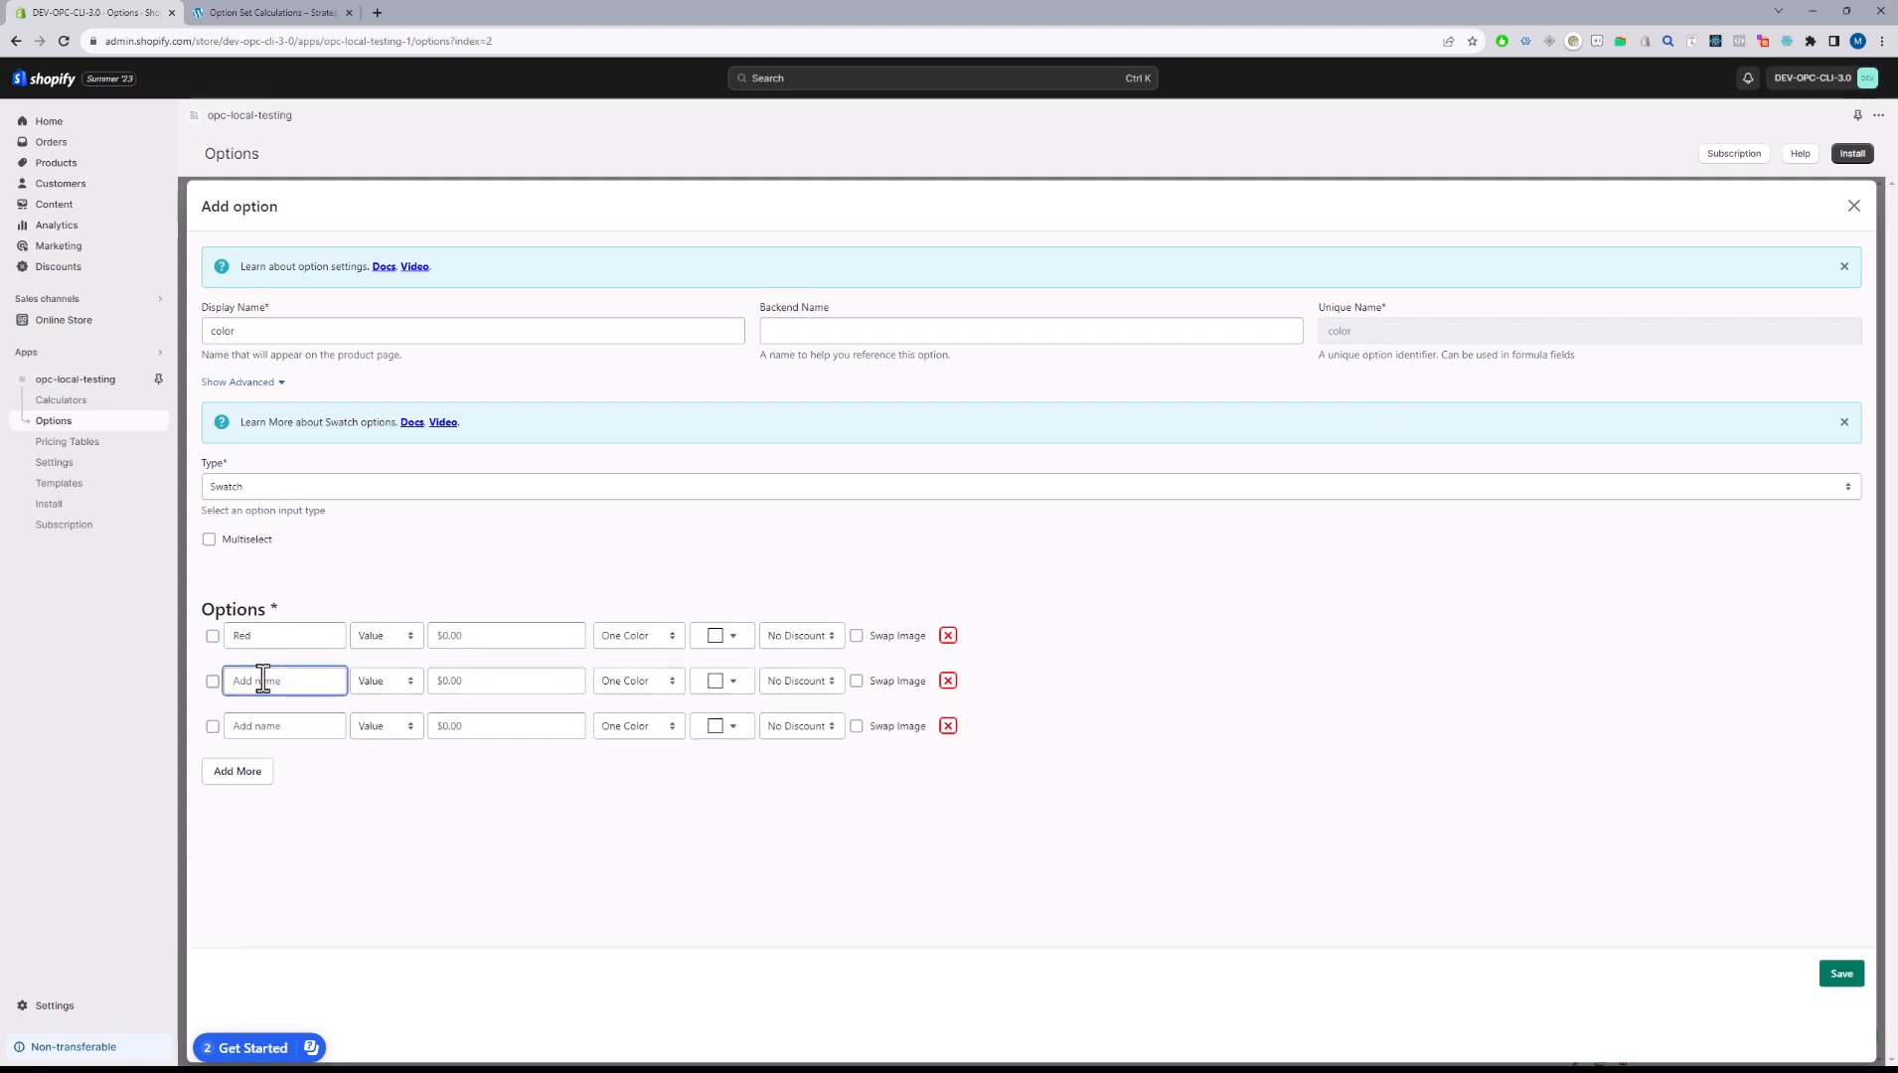
{"action": "type", "text": "Blue"}
{"action": "left_click", "coordinate": [329, 734]}
{"action": "type", "text": "Gold"}
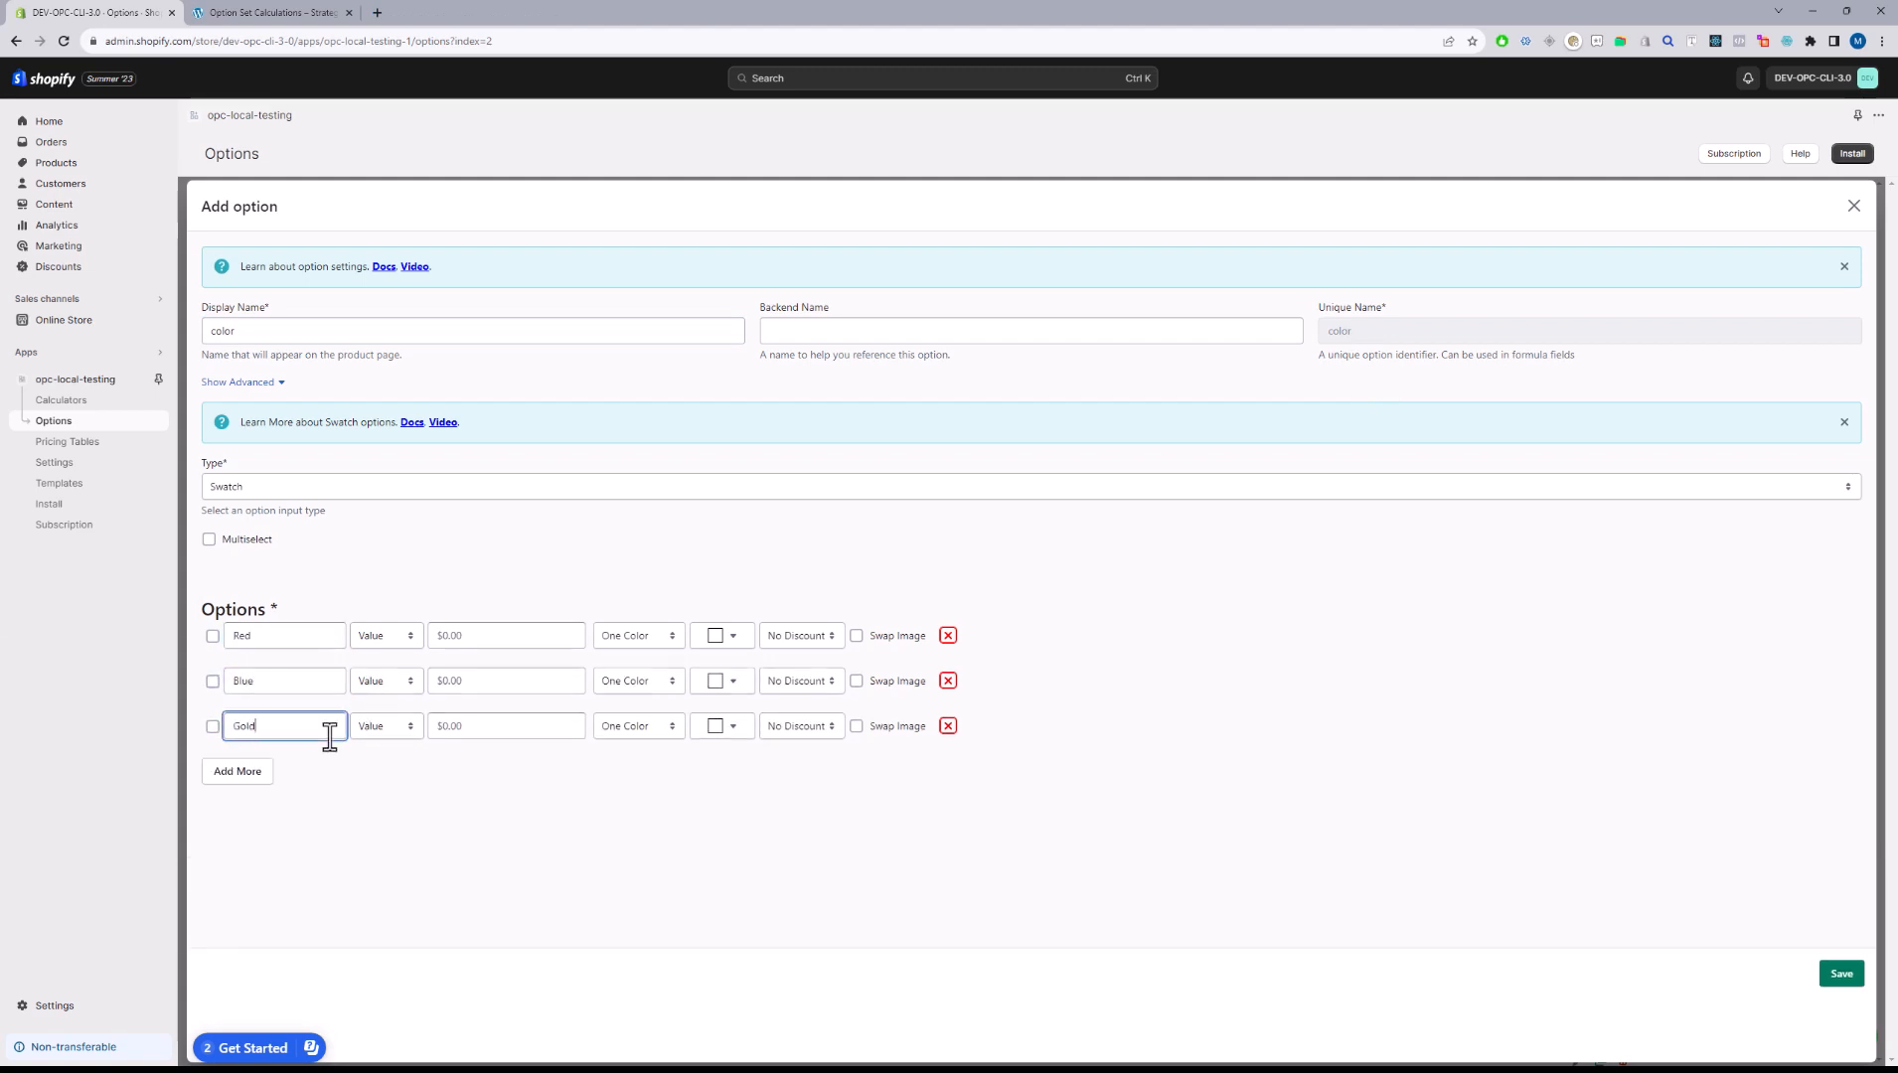
- Set the value of the Red choice to 10 and of the Blue choice to 15
{"action": "left_click", "coordinate": [463, 840]}
{"action": "left_click", "coordinate": [255, 727]}
{"action": "left_click", "coordinate": [478, 632]}
{"action": "left_click", "coordinate": [554, 795]}
{"action": "double_click", "coordinate": [448, 628]}
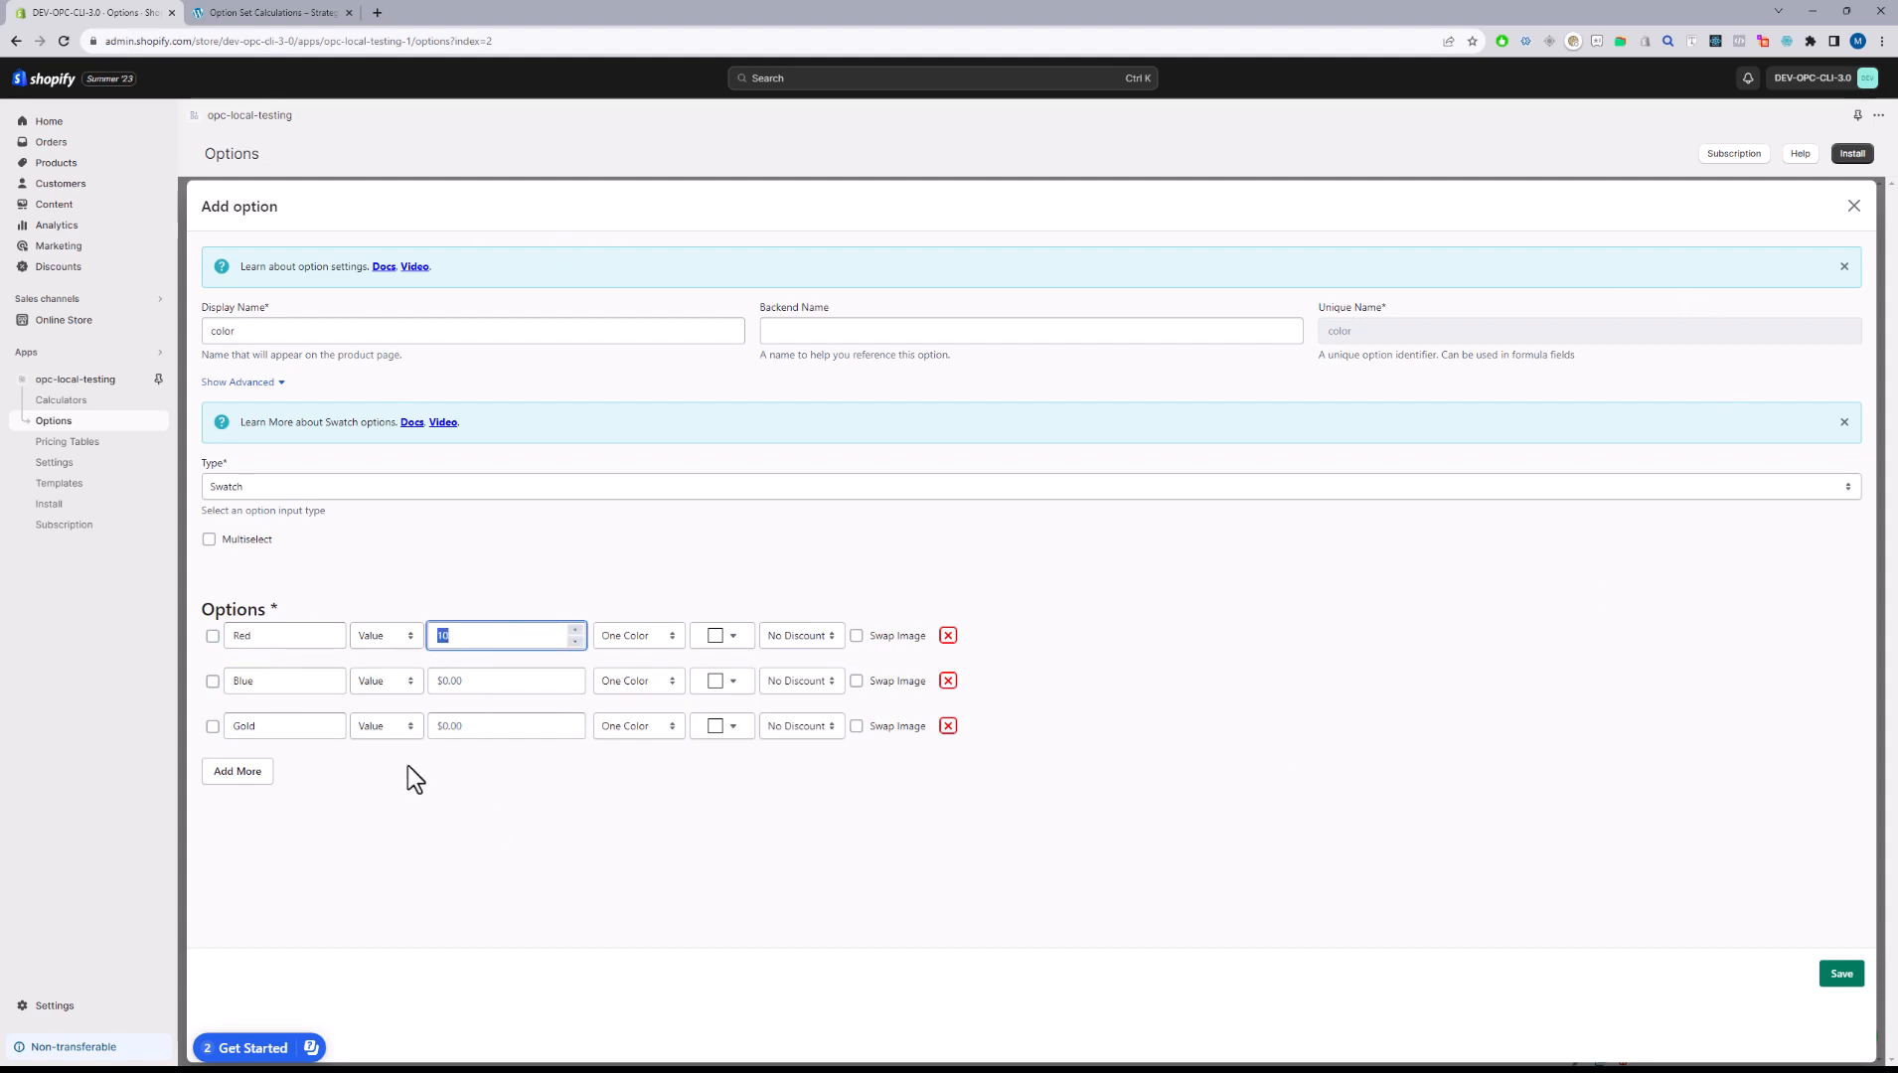
{"action": "double_click", "coordinate": [231, 327]}
{"action": "left_click", "coordinate": [504, 559]}
{"action": "left_click", "coordinate": [442, 687]}
{"action": "type", "text": "15"}
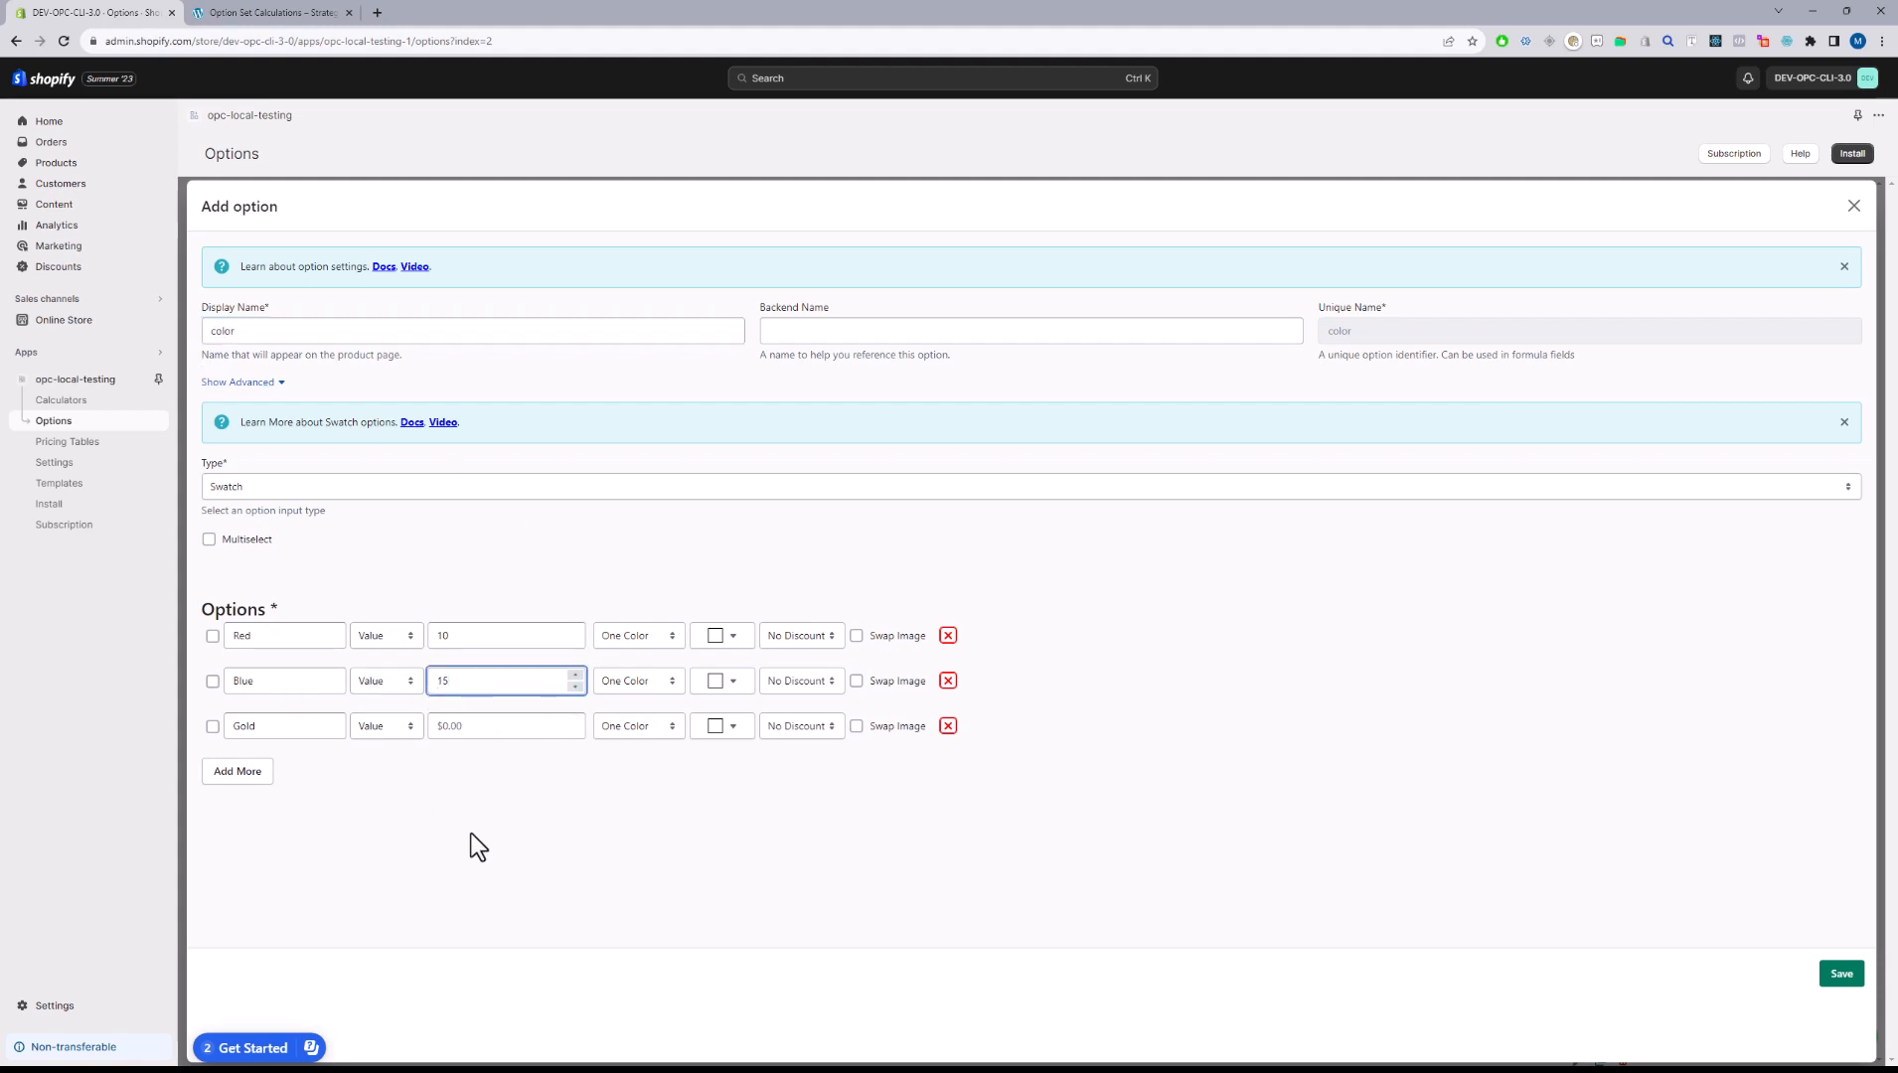
{"action": "left_click", "coordinate": [465, 836]}
- Change the Gold choice's pricing type from a fixed value to Formula
{"action": "left_click", "coordinate": [393, 731]}
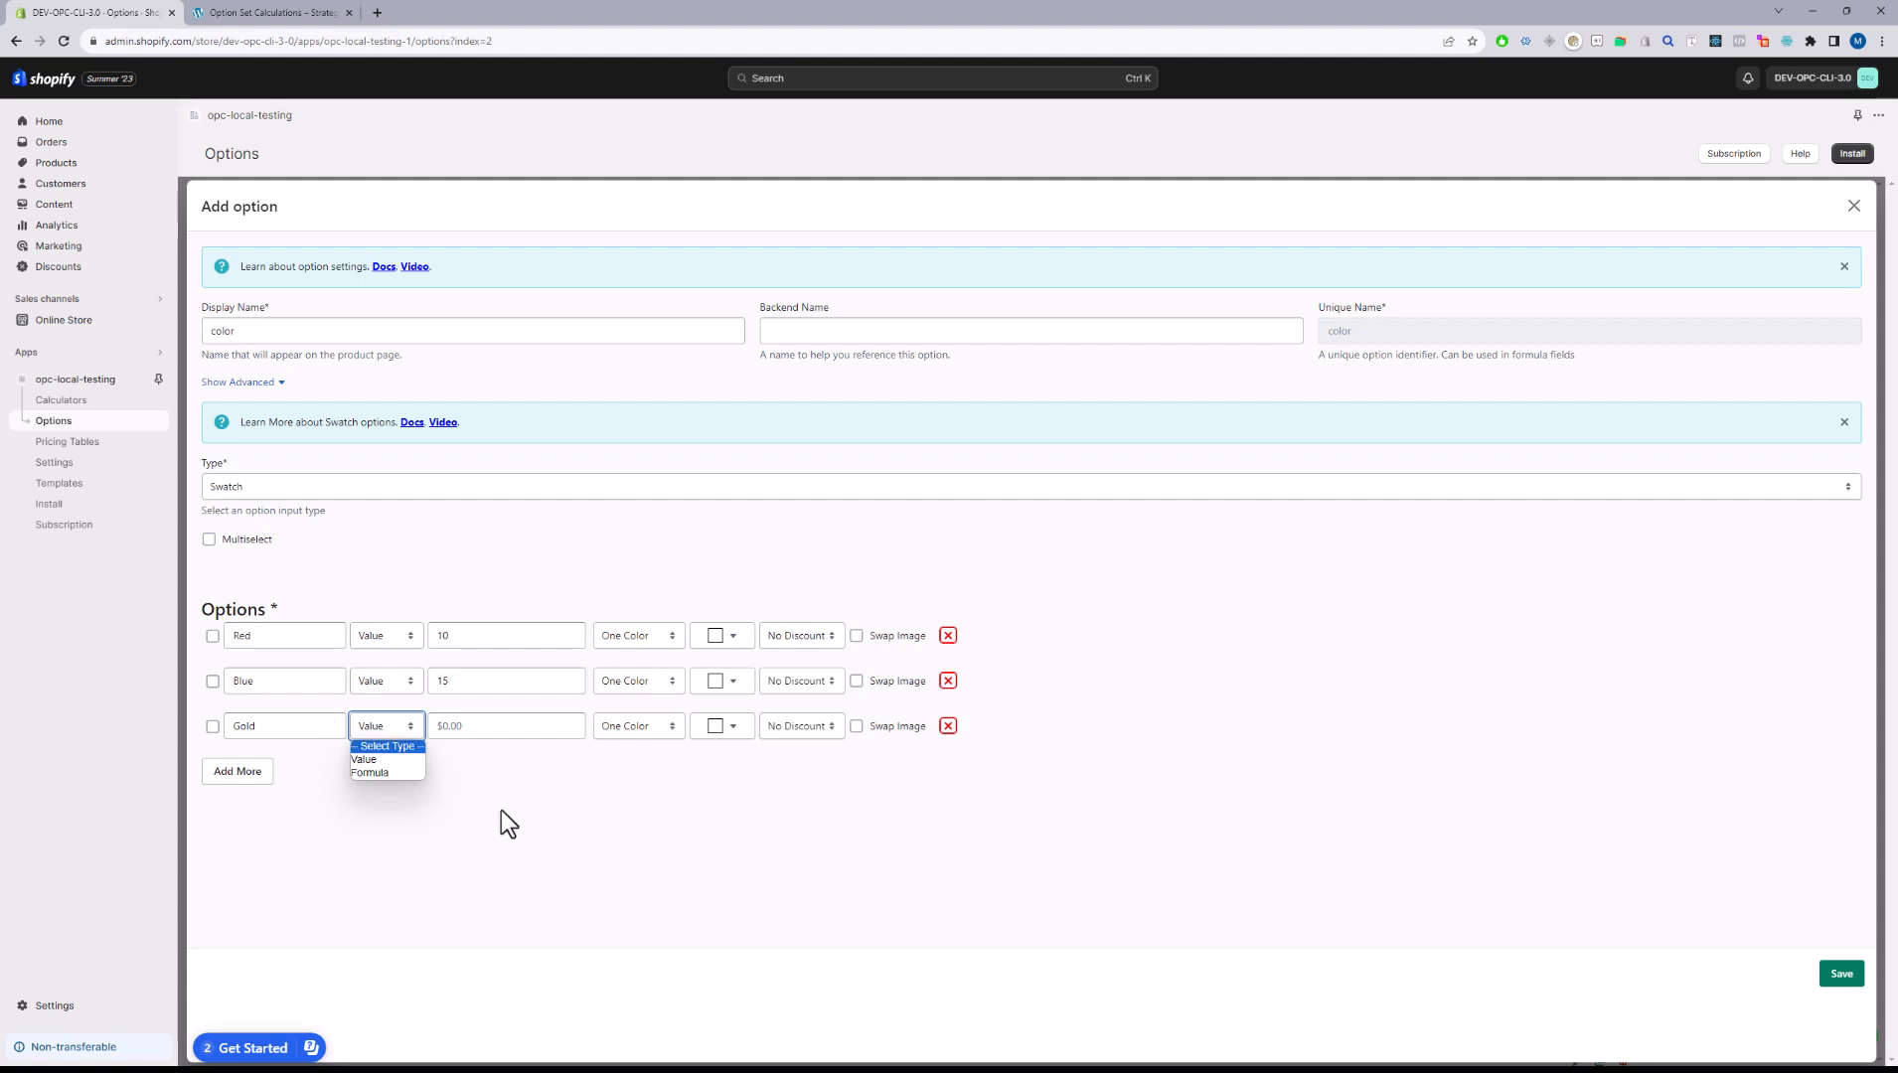
{"action": "left_click", "coordinate": [371, 774]}
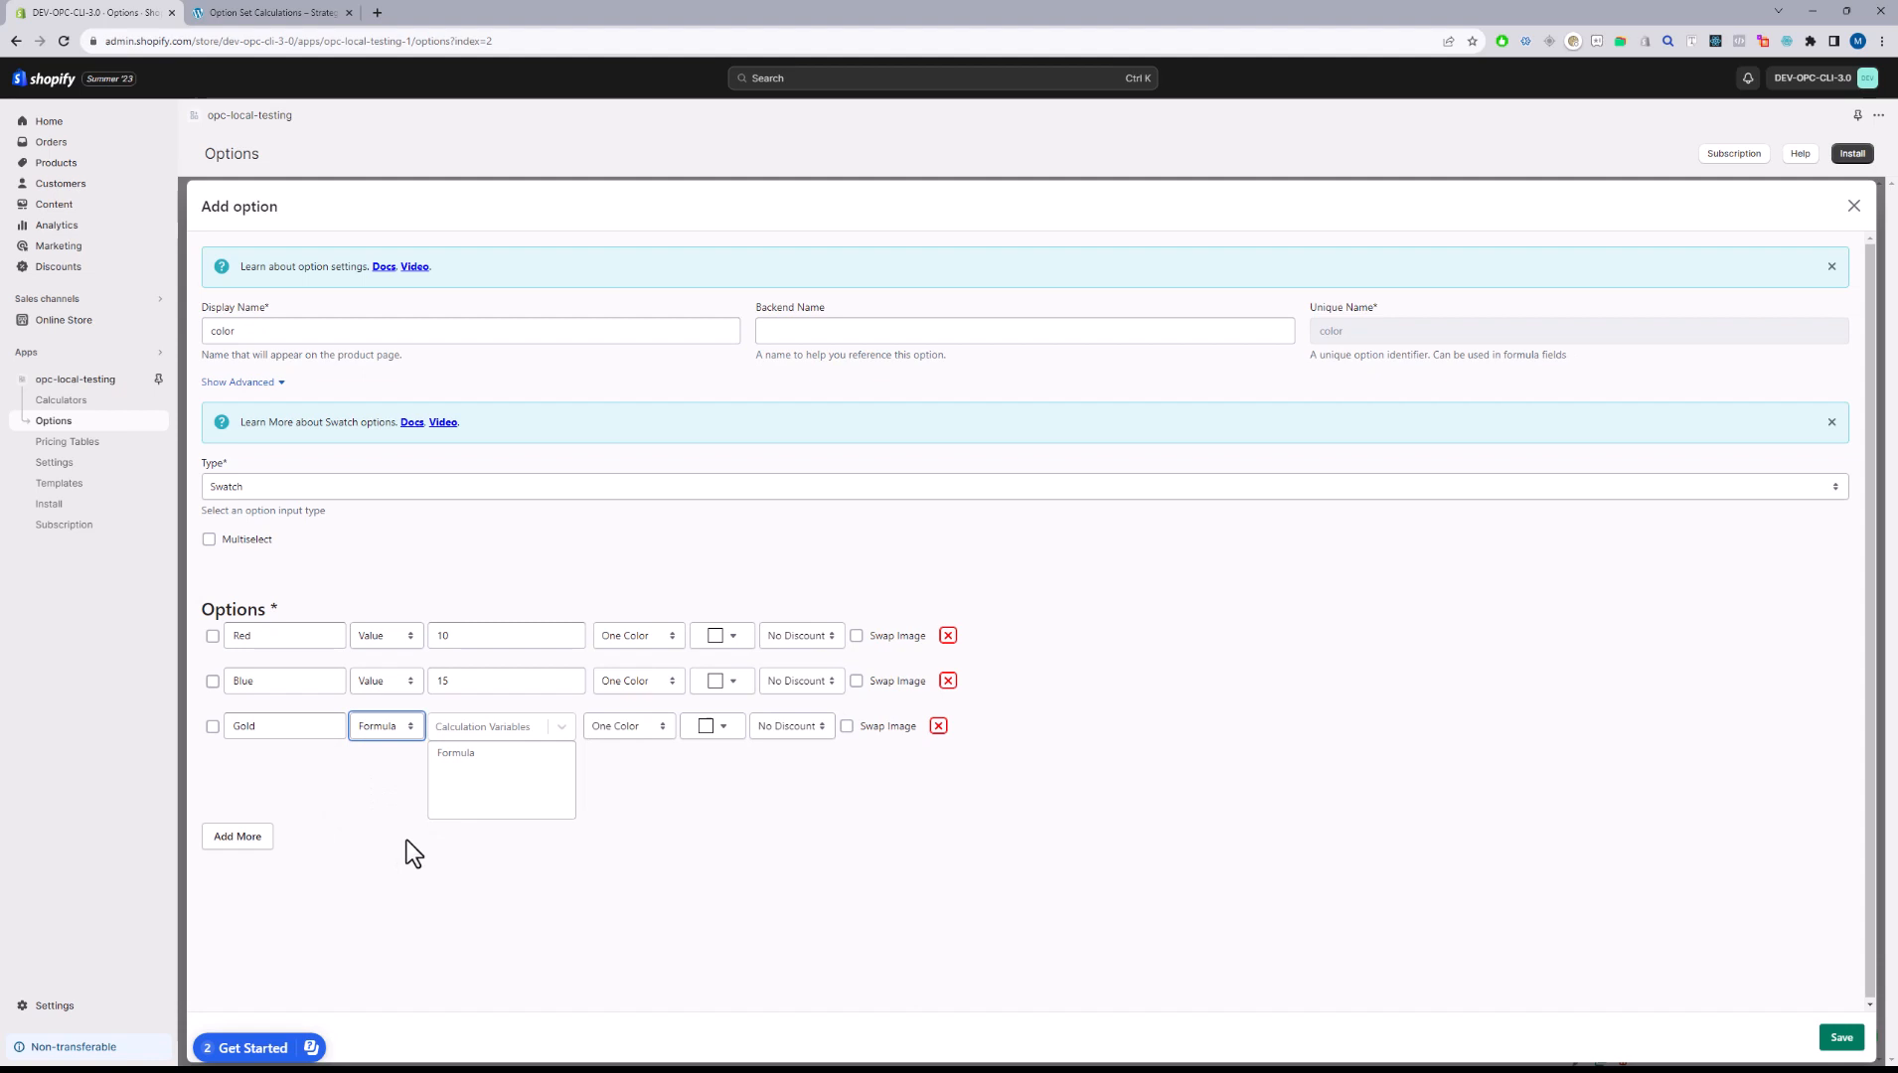
{"action": "left_click", "coordinate": [504, 776]}
- Look through the calculation variables available for the Gold choice and insert Product Price into its formula
{"action": "left_click", "coordinate": [555, 729]}
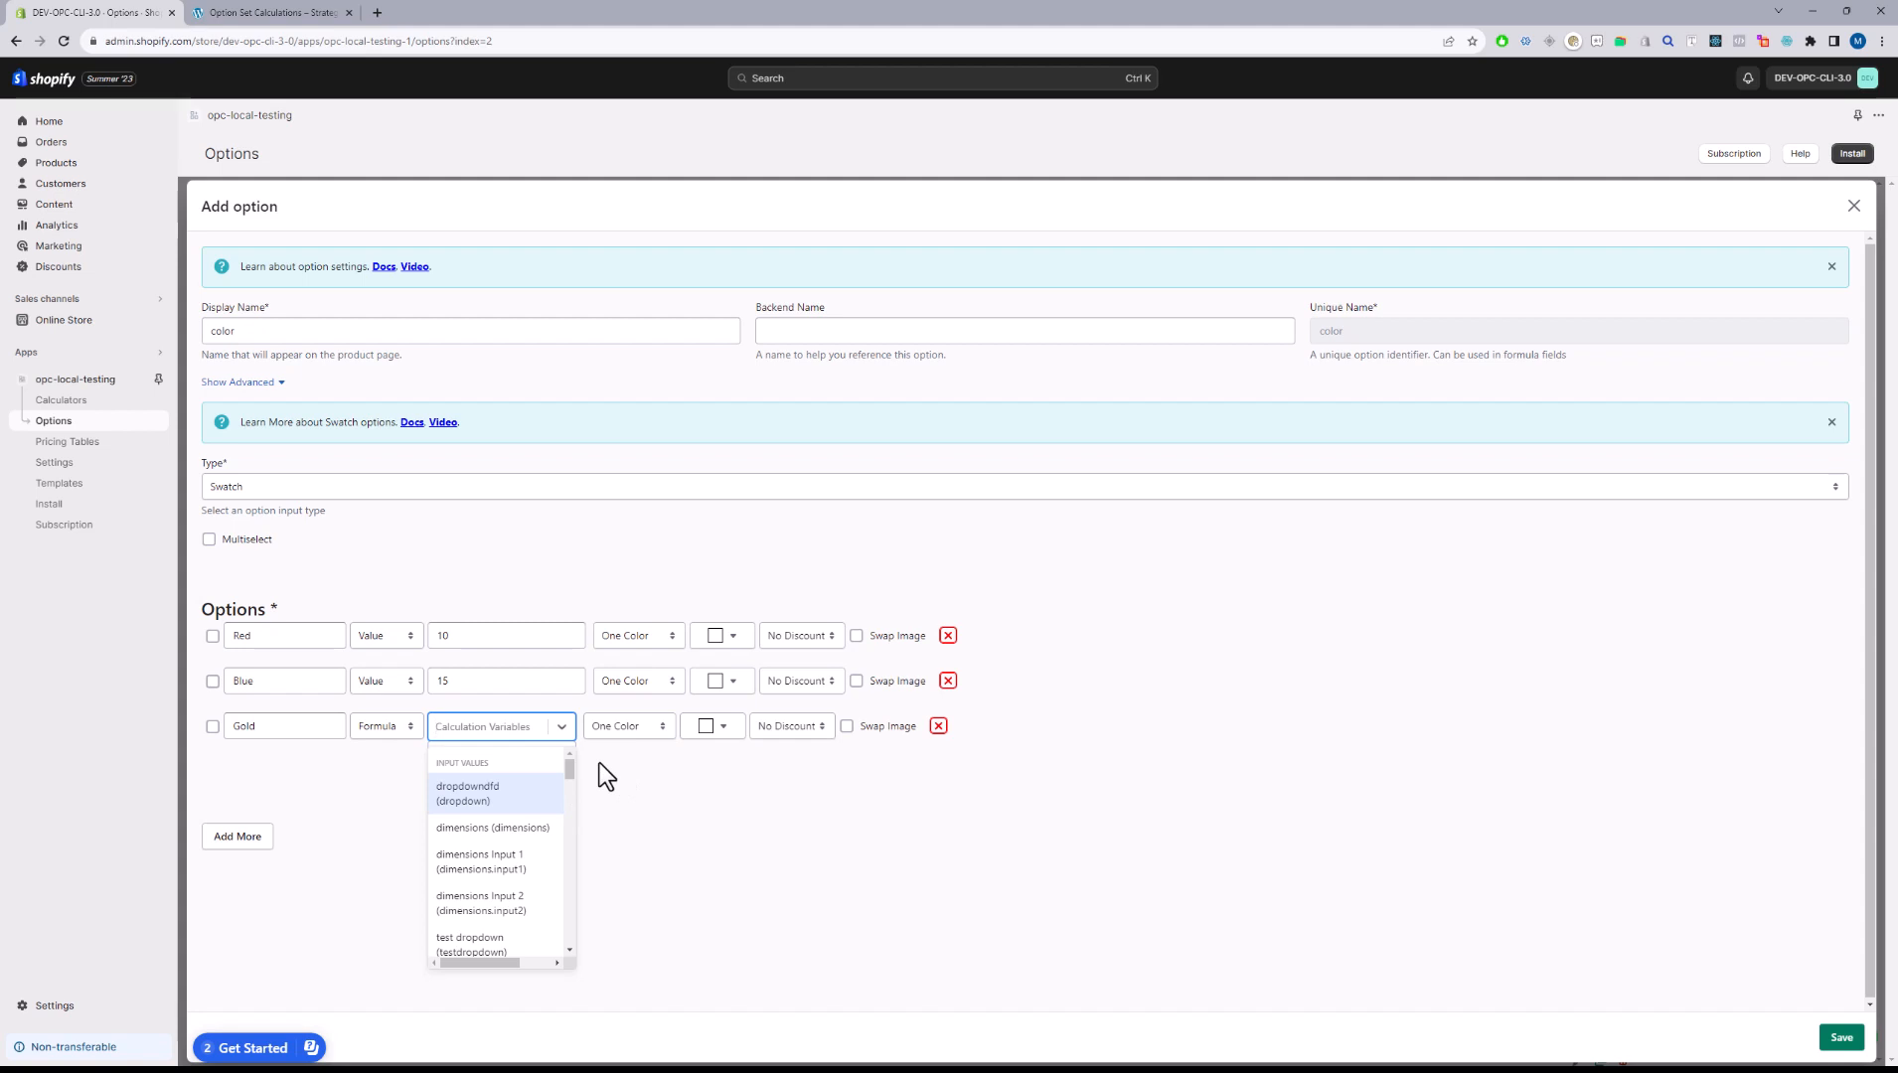
{"action": "mouse_move", "coordinate": [570, 766]}
{"action": "left_mouse_down"}
{"action": "mouse_move", "coordinate": [582, 922]}
{"action": "mouse_move", "coordinate": [561, 766]}
{"action": "left_mouse_up"}
{"action": "left_click_drag", "start_coordinate": [567, 762], "coordinate": [570, 904]}
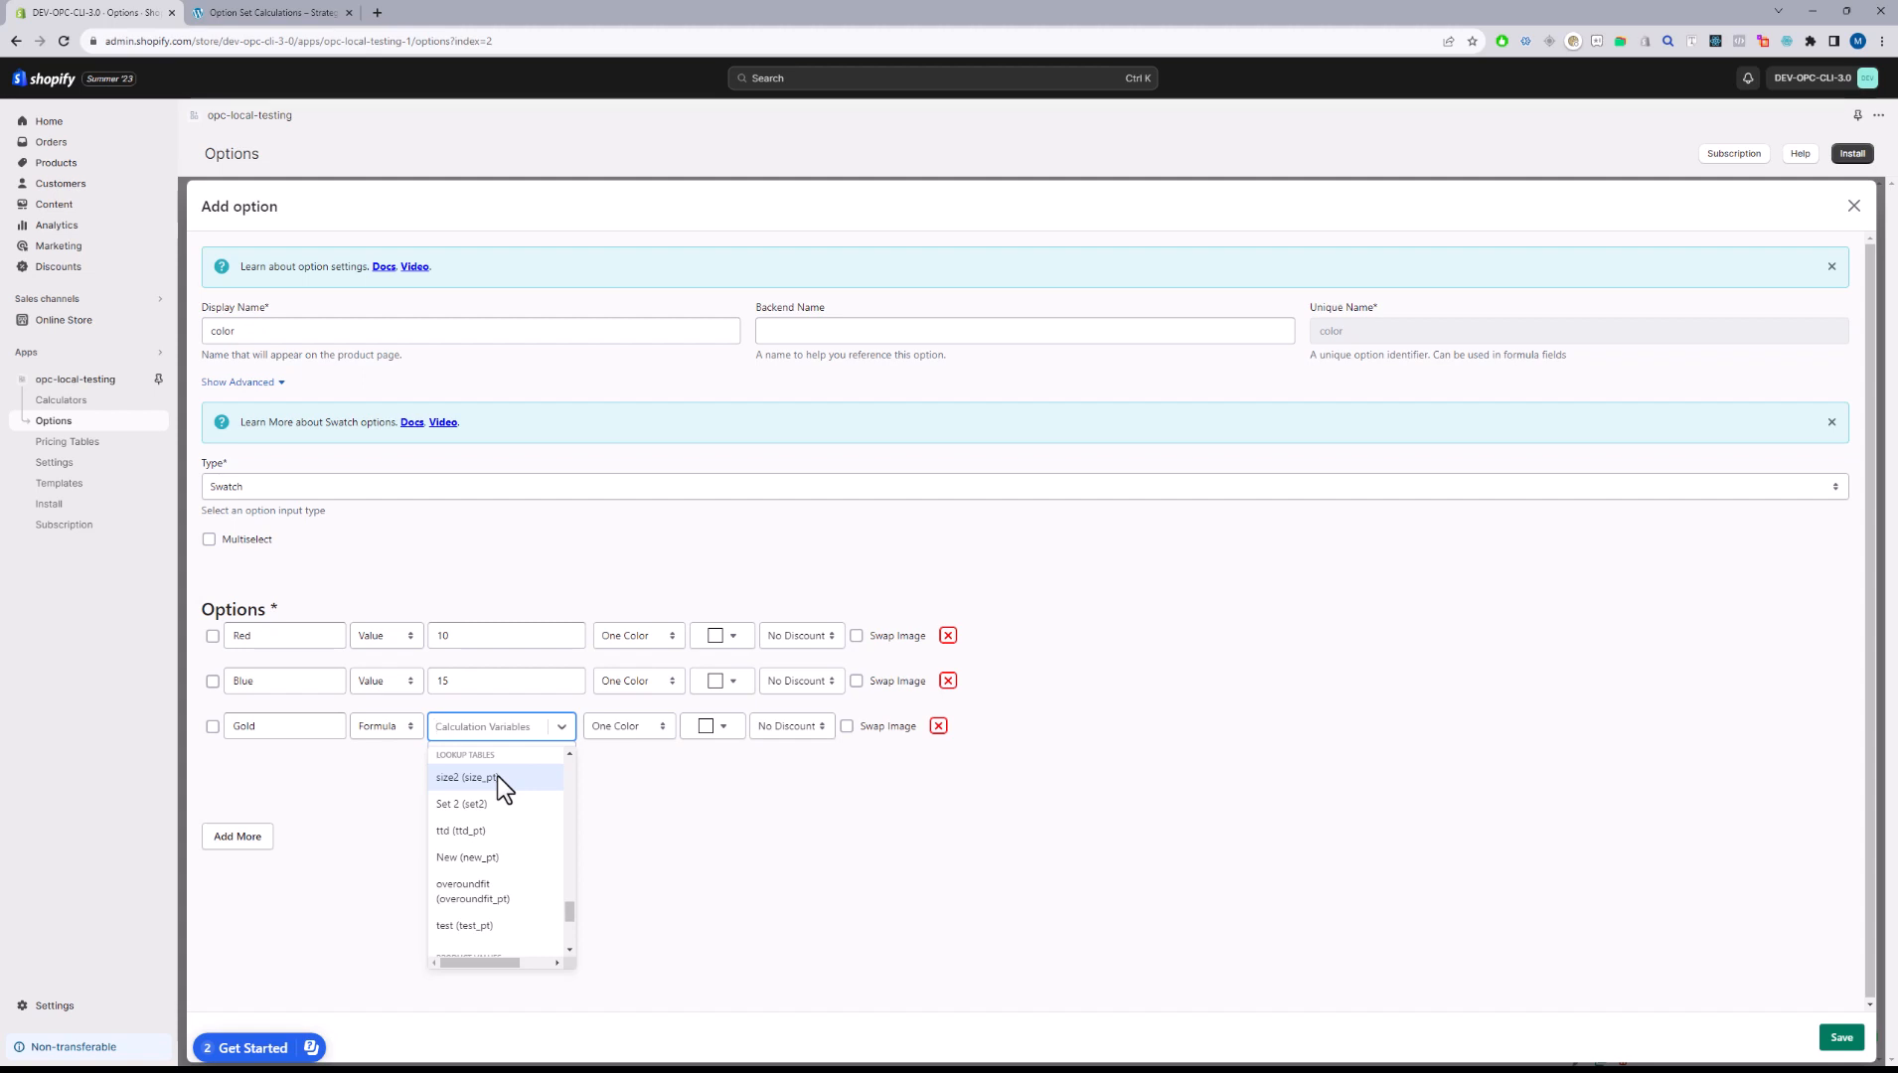
{"action": "left_click_drag", "start_coordinate": [571, 912], "coordinate": [569, 940]}
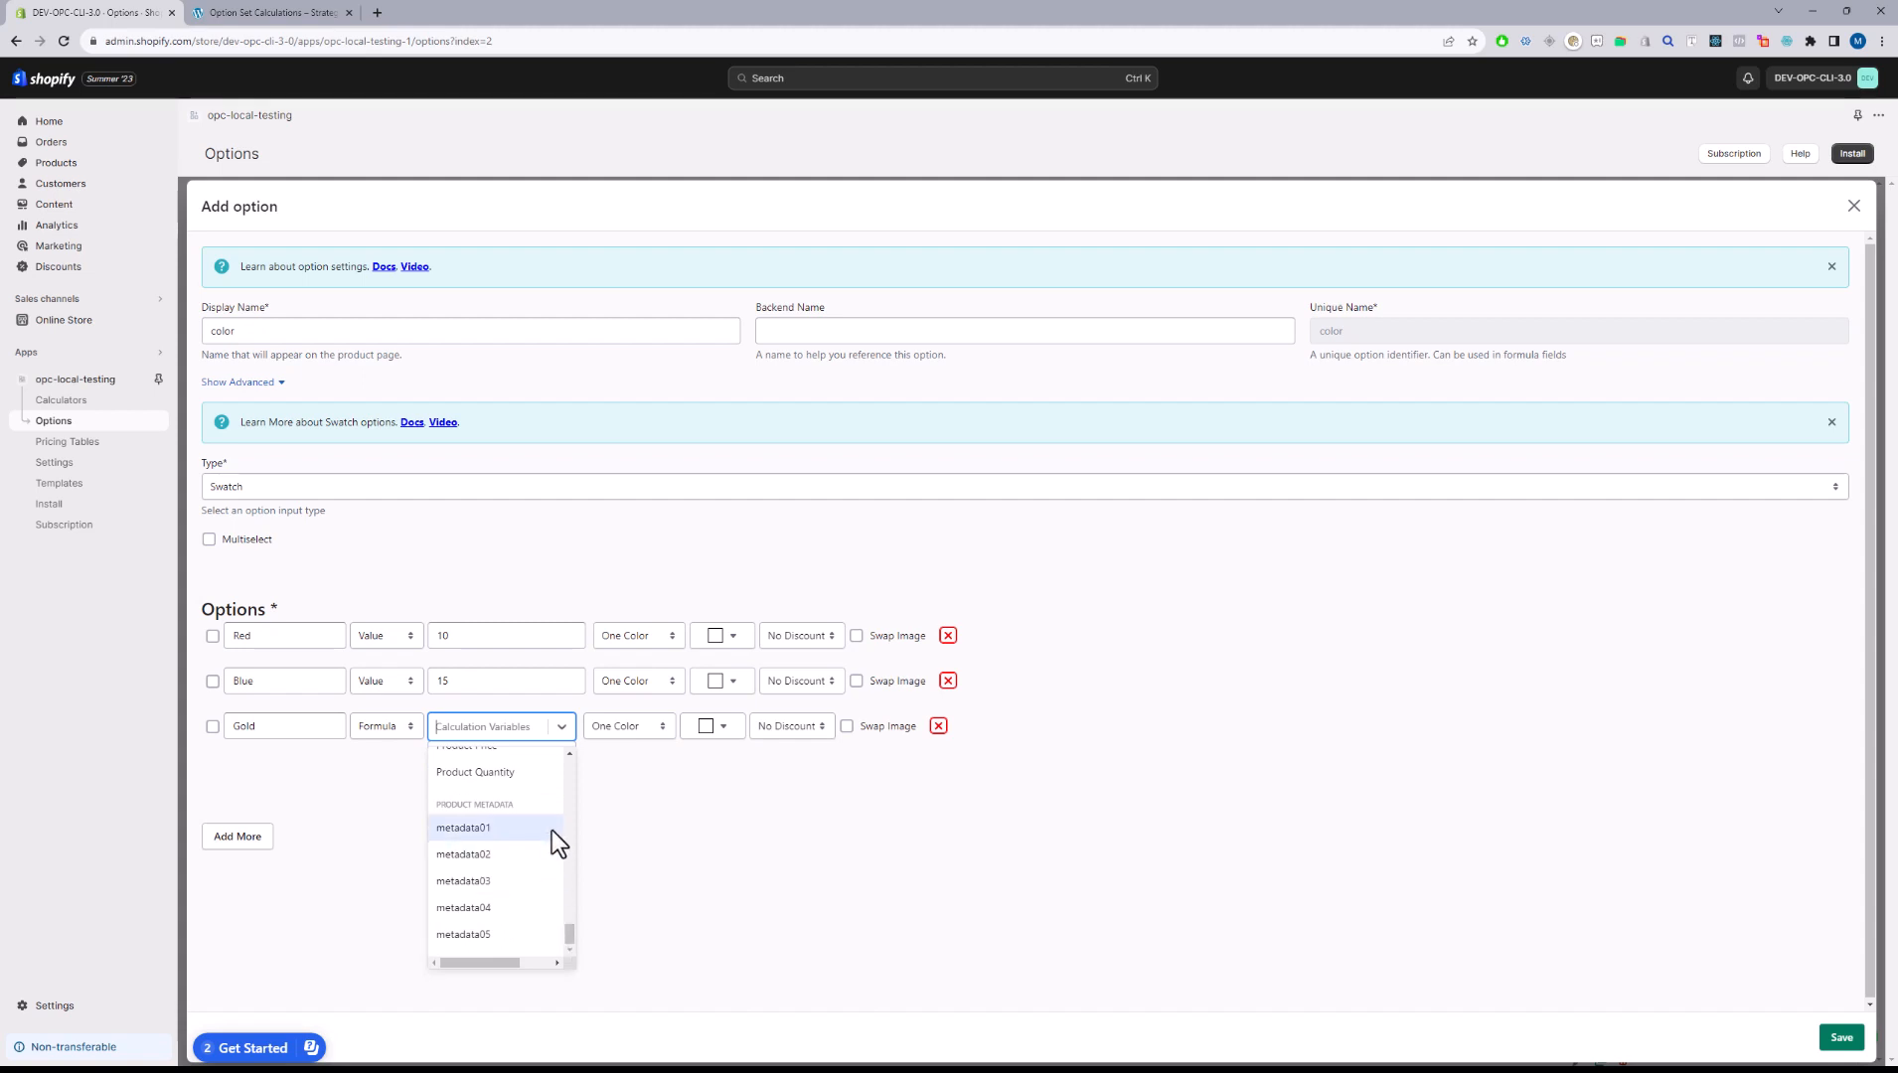
{"action": "left_click", "coordinate": [569, 755]}
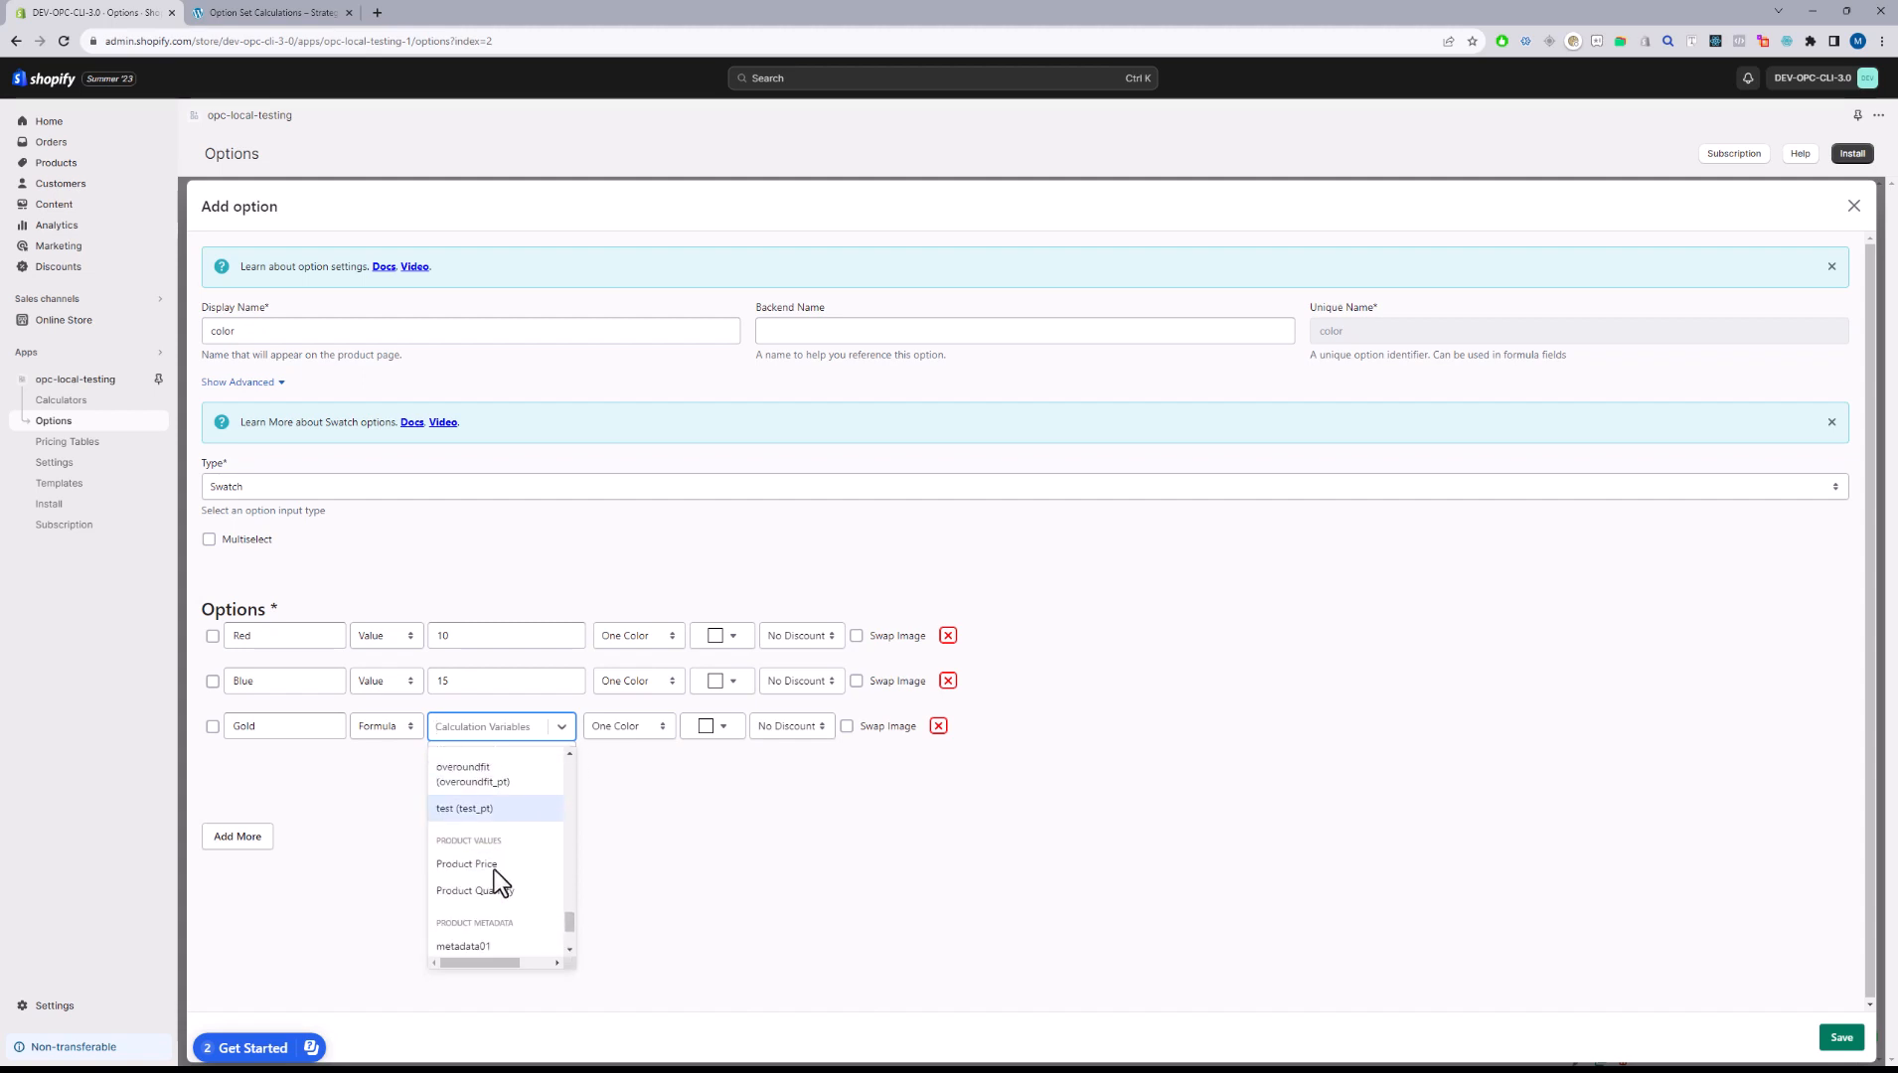
{"action": "left_click", "coordinate": [570, 952]}
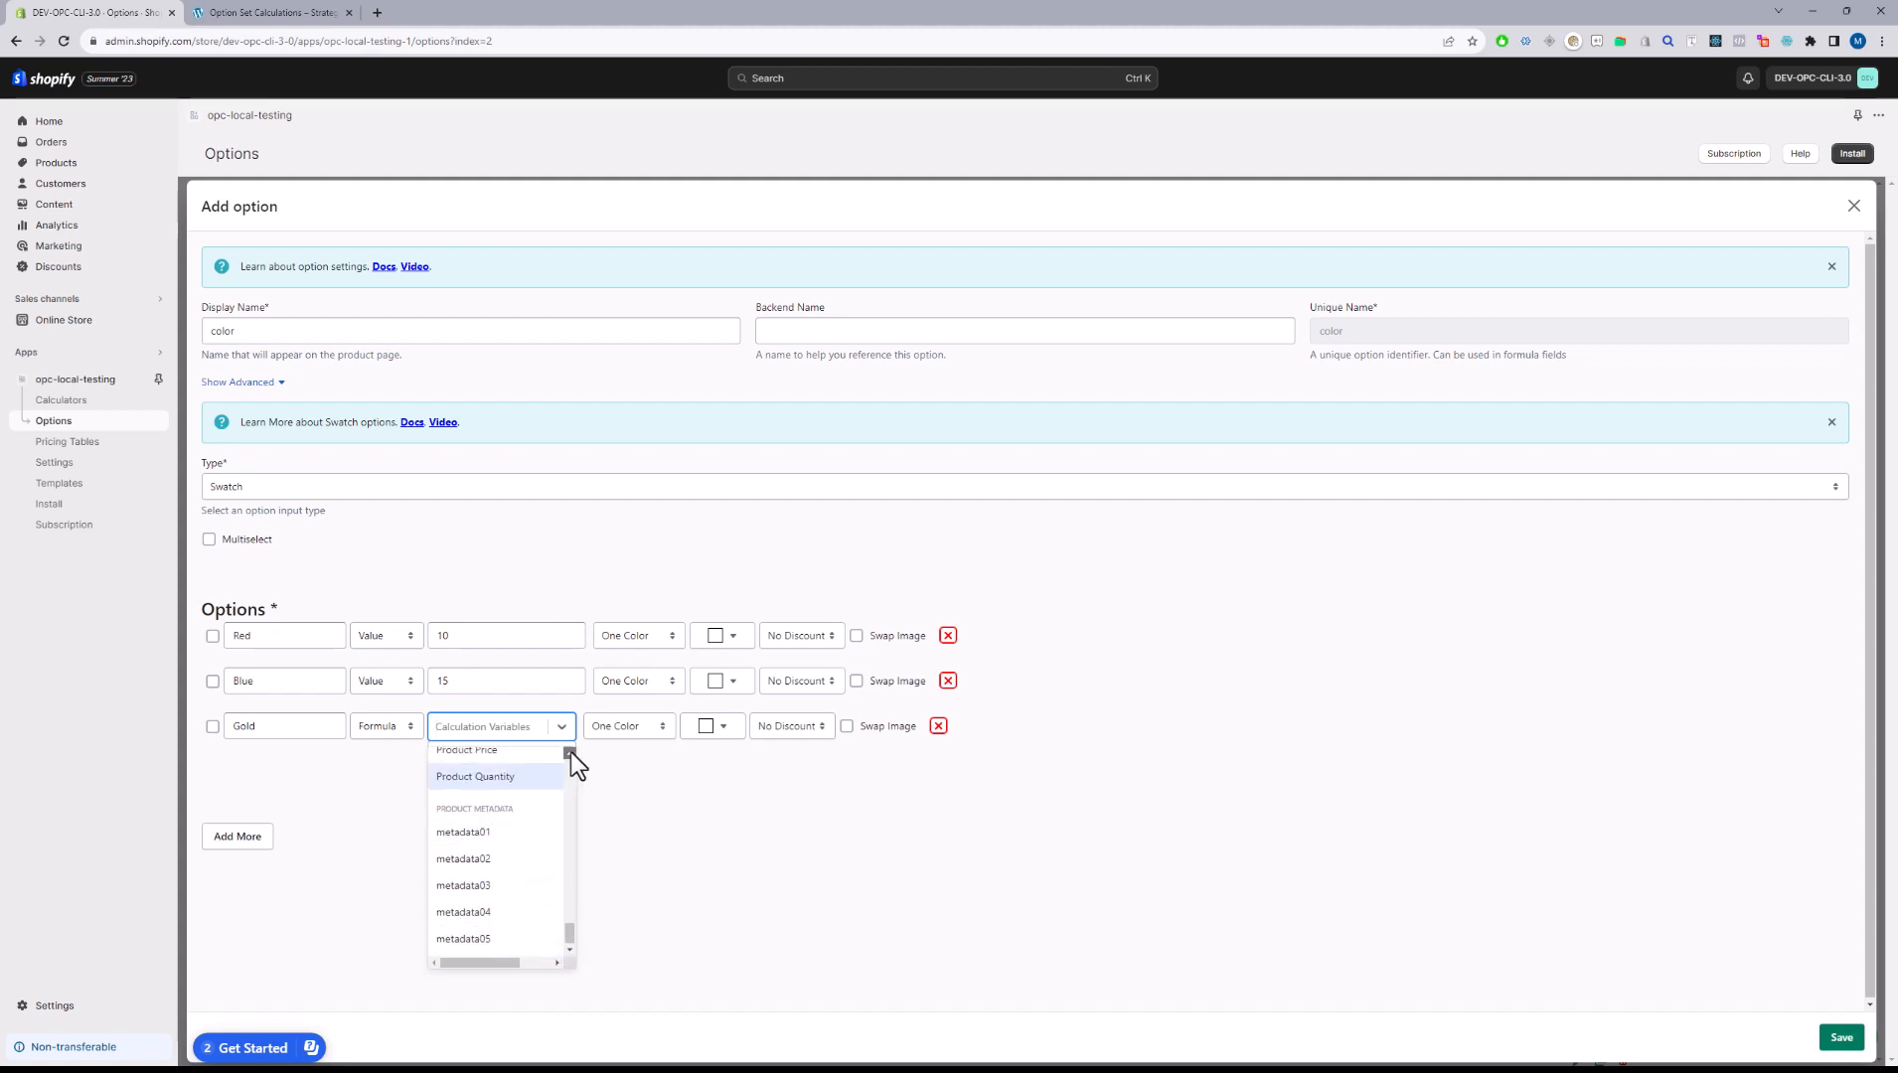
{"action": "left_click", "coordinate": [569, 754]}
{"action": "left_click", "coordinate": [507, 775]}
{"action": "double_click", "coordinate": [494, 752]}
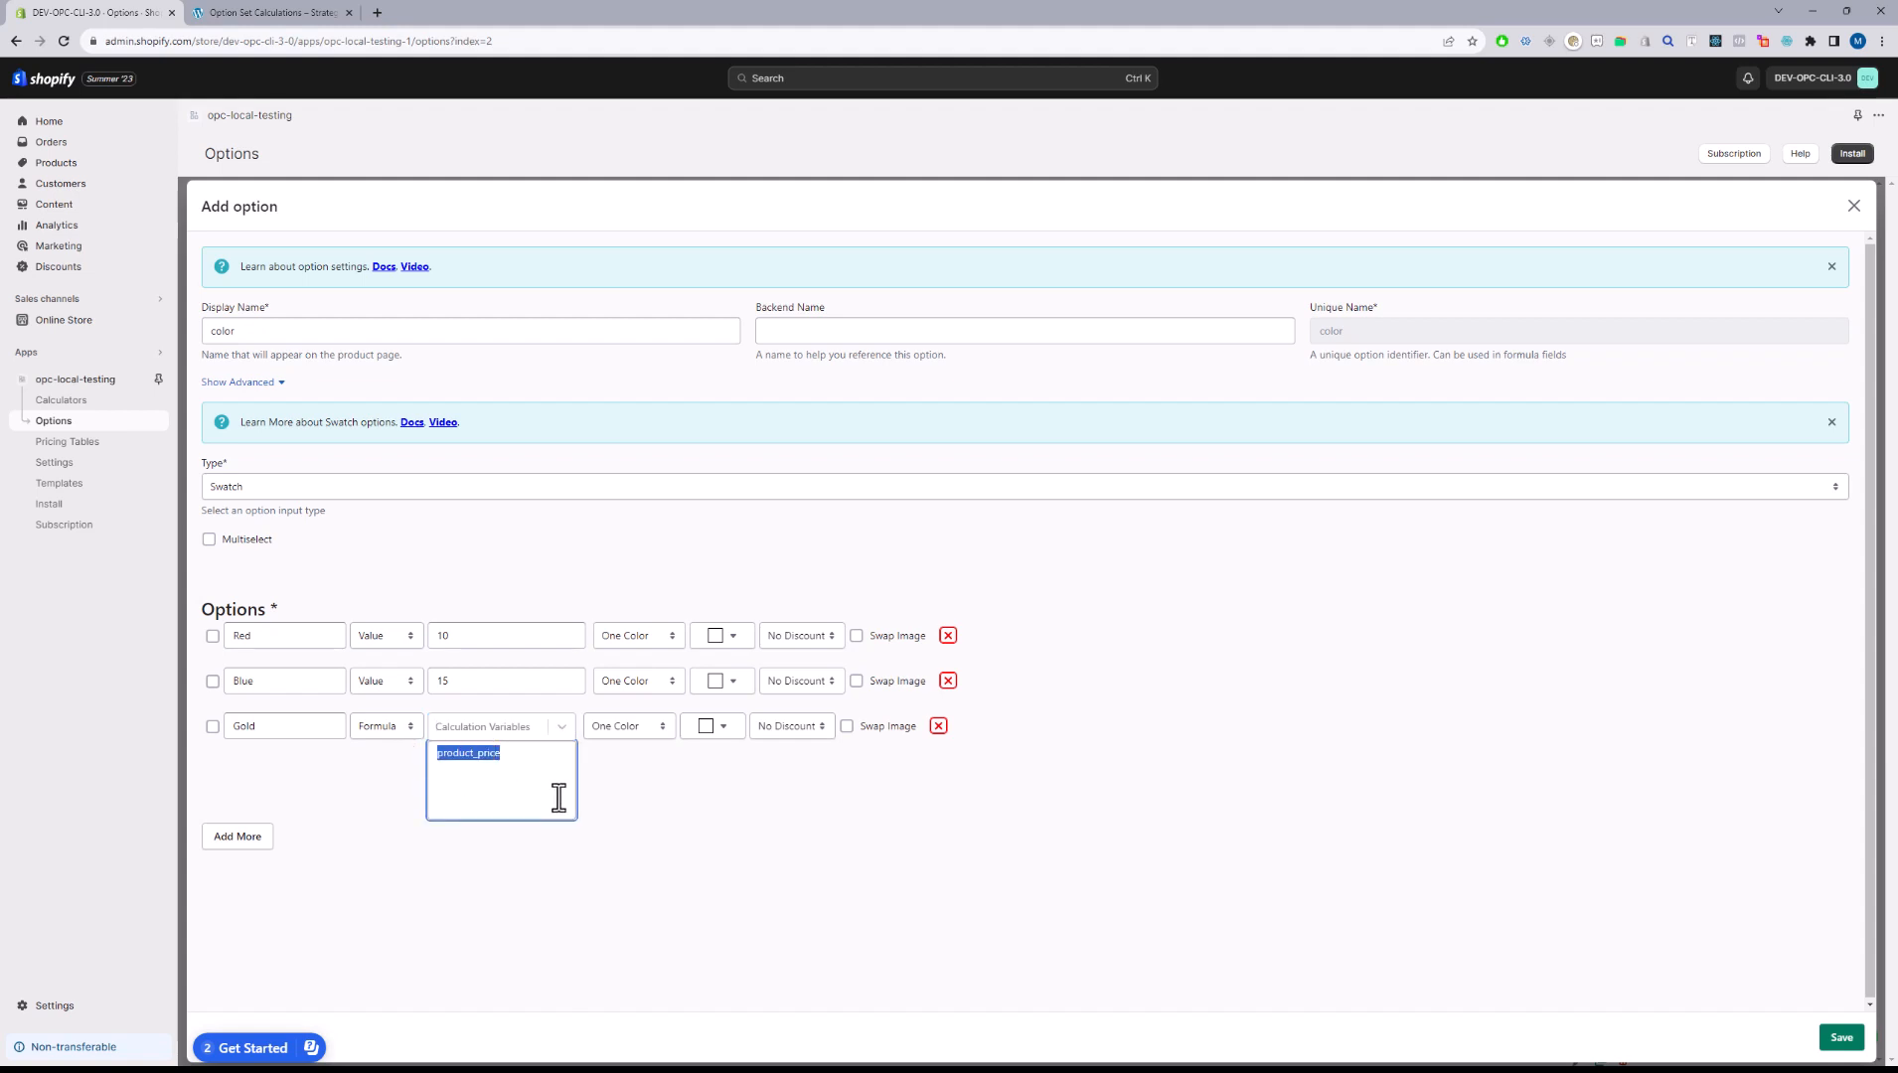
{"action": "left_click", "coordinate": [524, 764]}
- Append the dimensions and dimensions.input1 variables to the Gold choice's formula
{"action": "left_click", "coordinate": [563, 733]}
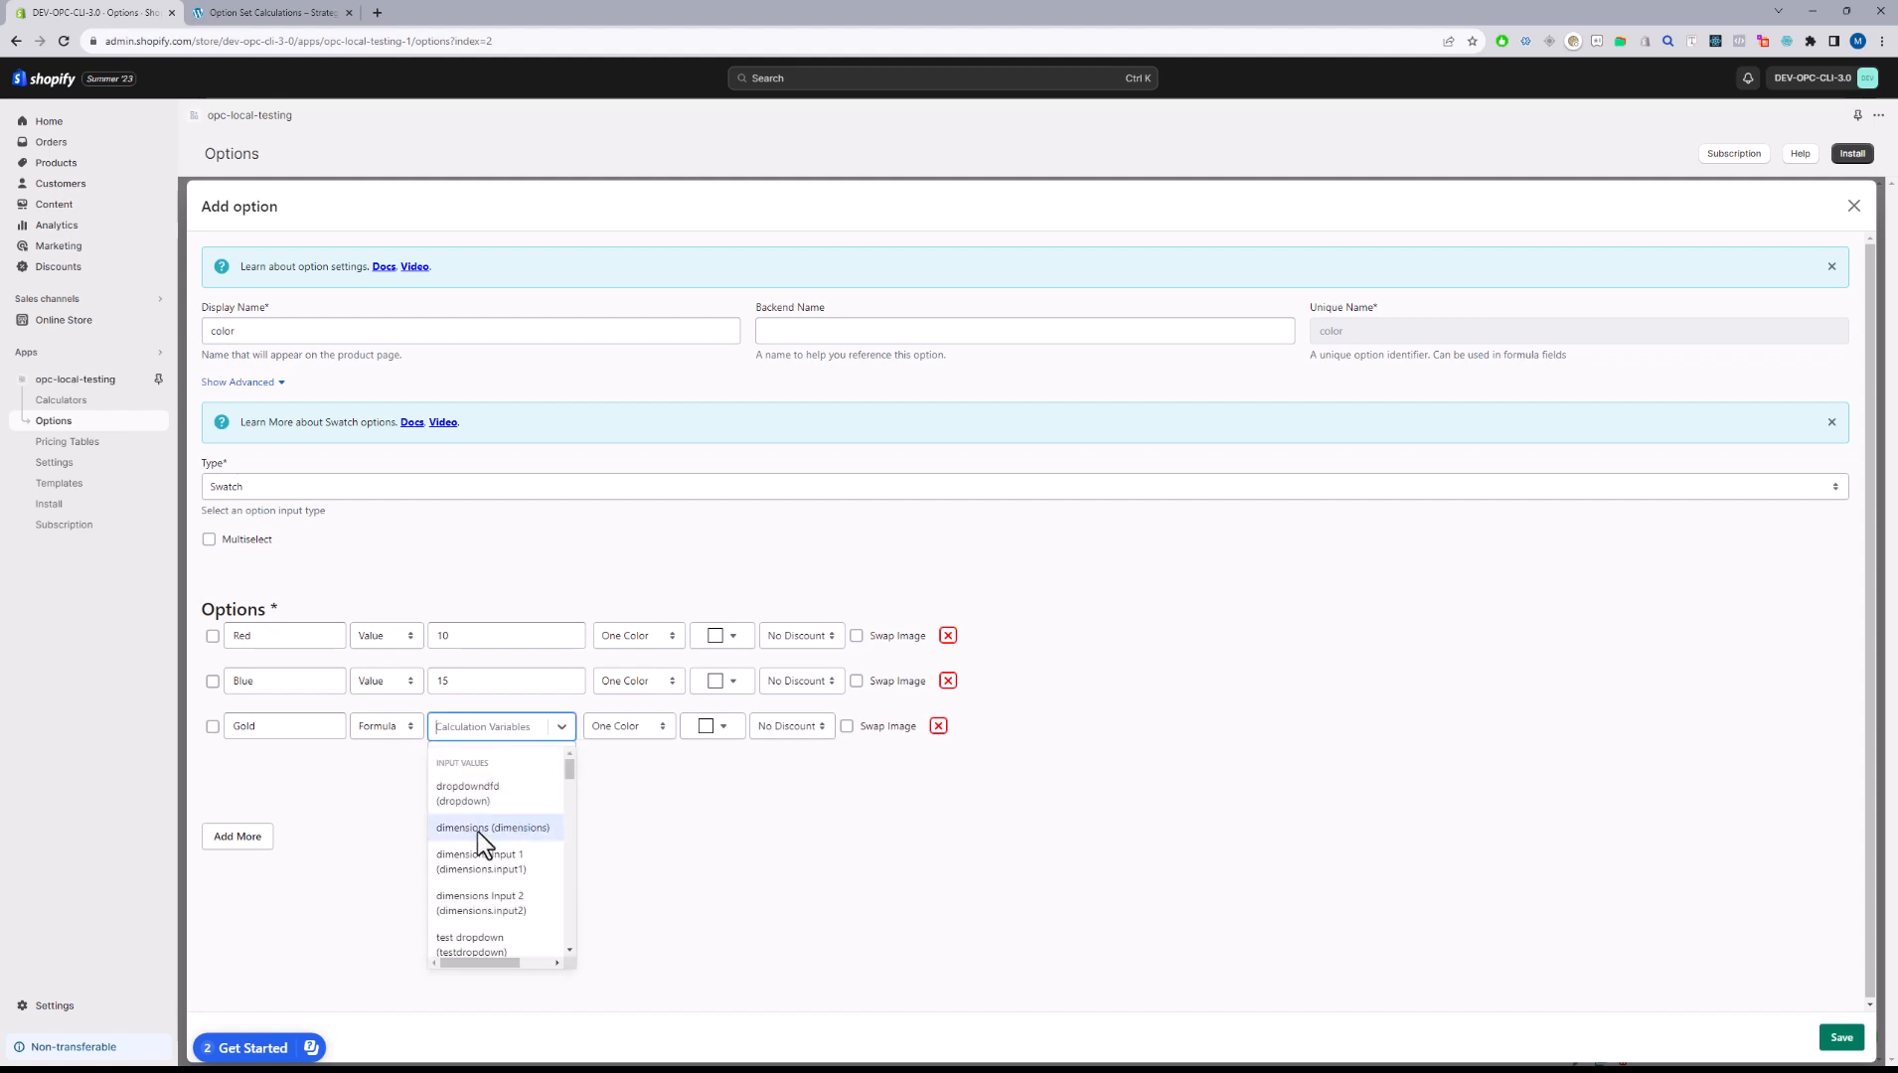
{"action": "left_click", "coordinate": [477, 831]}
{"action": "left_click", "coordinate": [556, 732]}
{"action": "left_click", "coordinate": [503, 861]}
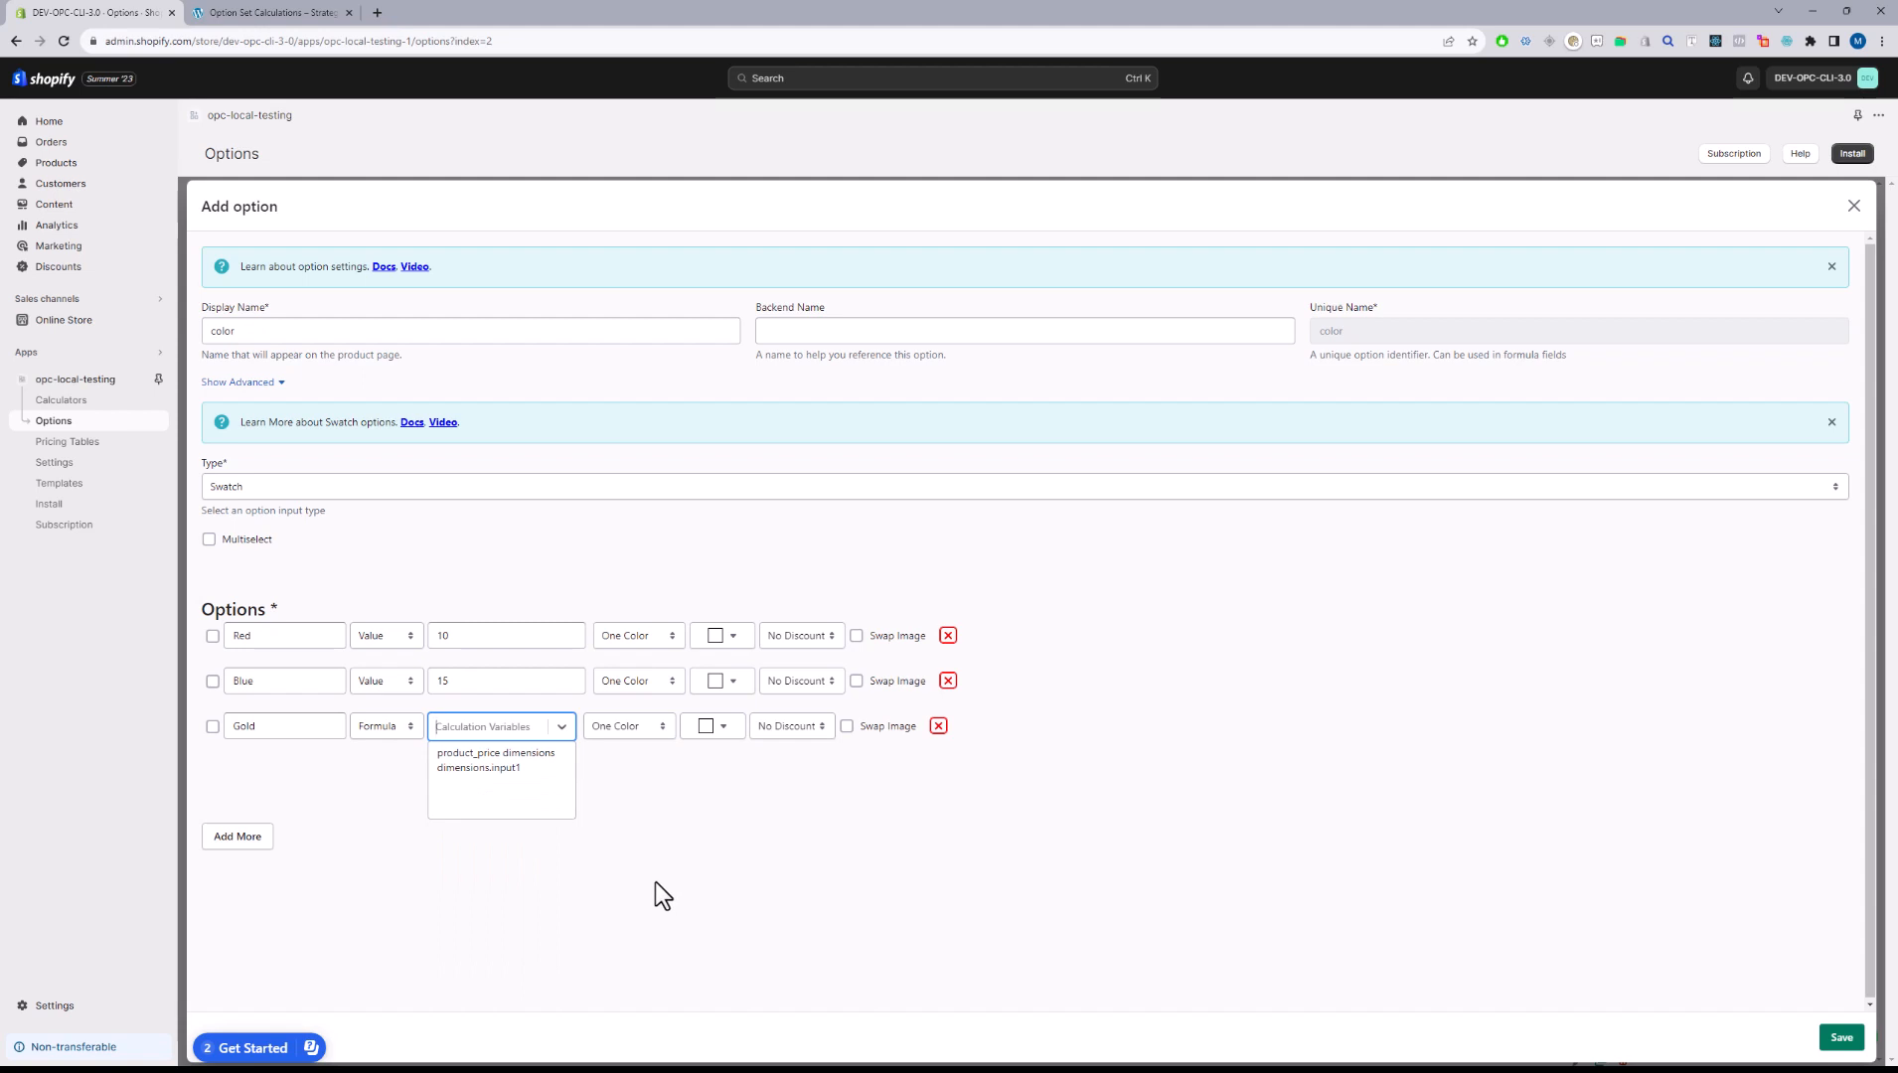
- Add operators to the Gold formula to multiply product_price by dimensions, divide by dimensions.input1 and add 10
{"action": "left_click", "coordinate": [500, 758]}
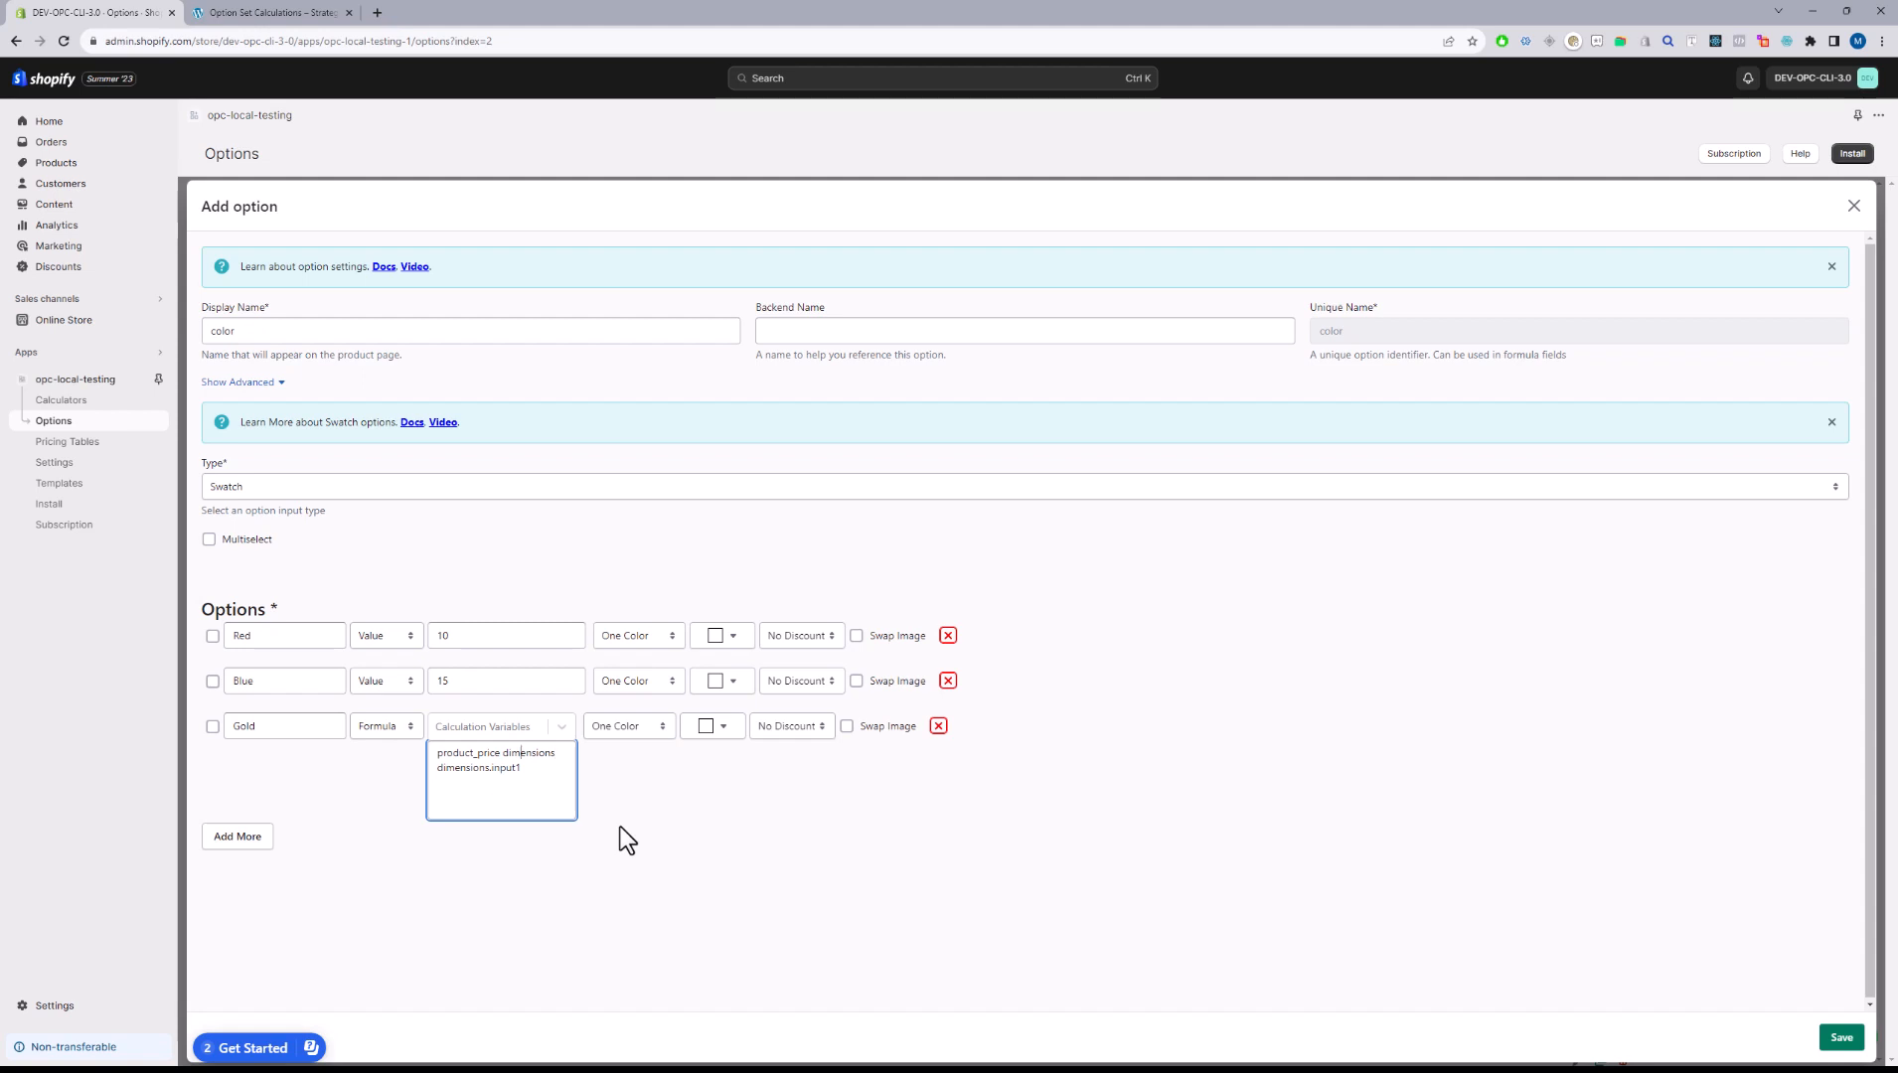
{"action": "type", "text": "*"}
{"action": "key", "text": "Left"}
{"action": "key", "text": "shift+Left"}
{"action": "key", "text": "Right"}
{"action": "type", "text": "x"}
{"action": "key", "text": "shift+Left"}
{"action": "key", "text": "BackSpace"}
{"action": "type", "text": "/"}
{"action": "key", "text": "End"}
{"action": "type", "text": "+"}
{"action": "type", "text": " 10"}
- Put parentheses around the product_price and dimensions multiplication, and outer ones around the whole division by dimensions.input1
{"action": "left_click", "coordinate": [526, 768]}
{"action": "left_click", "coordinate": [568, 757]}
{"action": "type", "text": ")"}
{"action": "key", "text": "ctrl+Home"}
{"action": "type", "text": "("}
{"action": "left_click", "coordinate": [532, 769]}
{"action": "type", "text": ")"}
{"action": "key", "text": "Up"}
{"action": "key", "text": "Home"}
{"action": "type", "text": "("}
- Change the constant added at the end of the Gold formula to 9
{"action": "left_click_drag", "start_coordinate": [526, 783], "coordinate": [560, 789]}
{"action": "left_click", "coordinate": [565, 790]}
{"action": "key", "text": "BackSpace"}
{"action": "key", "text": "BackSpace"}
{"action": "type", "text": "9"}
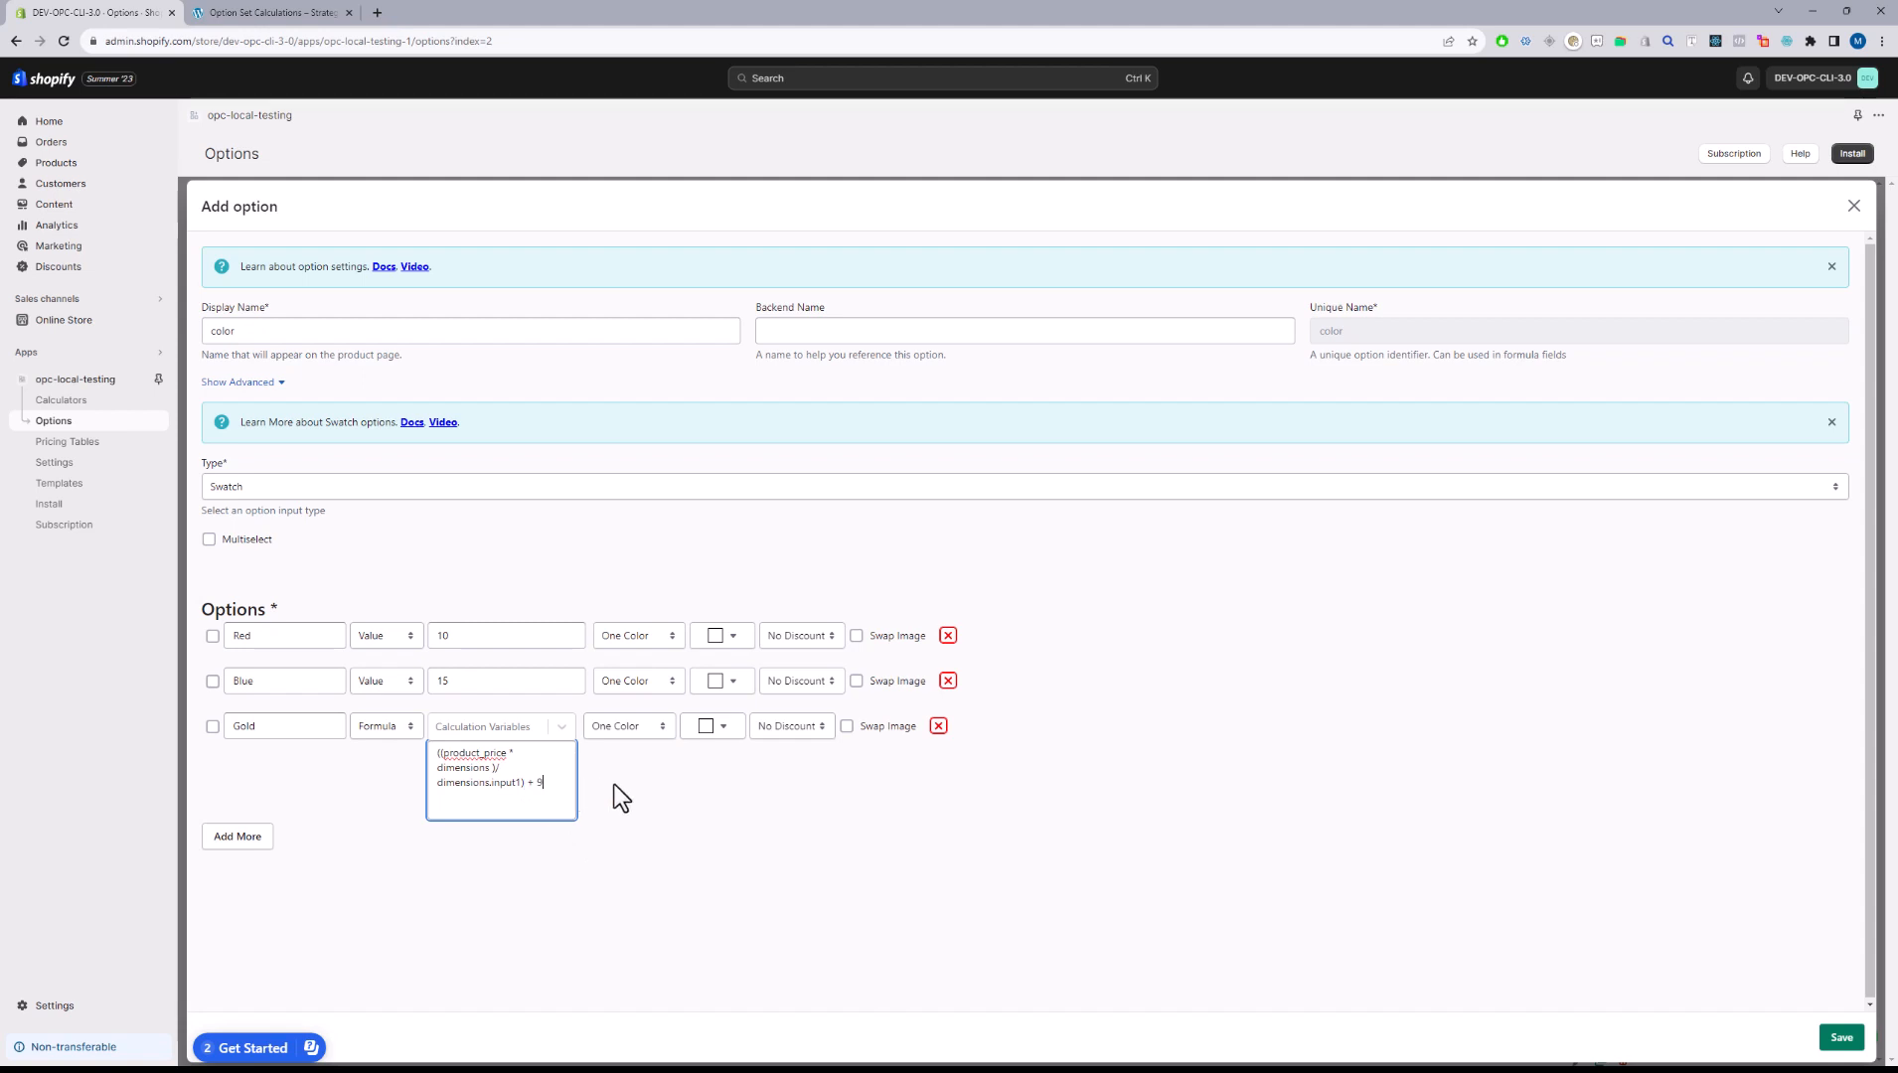
{"action": "left_click", "coordinate": [757, 937]}
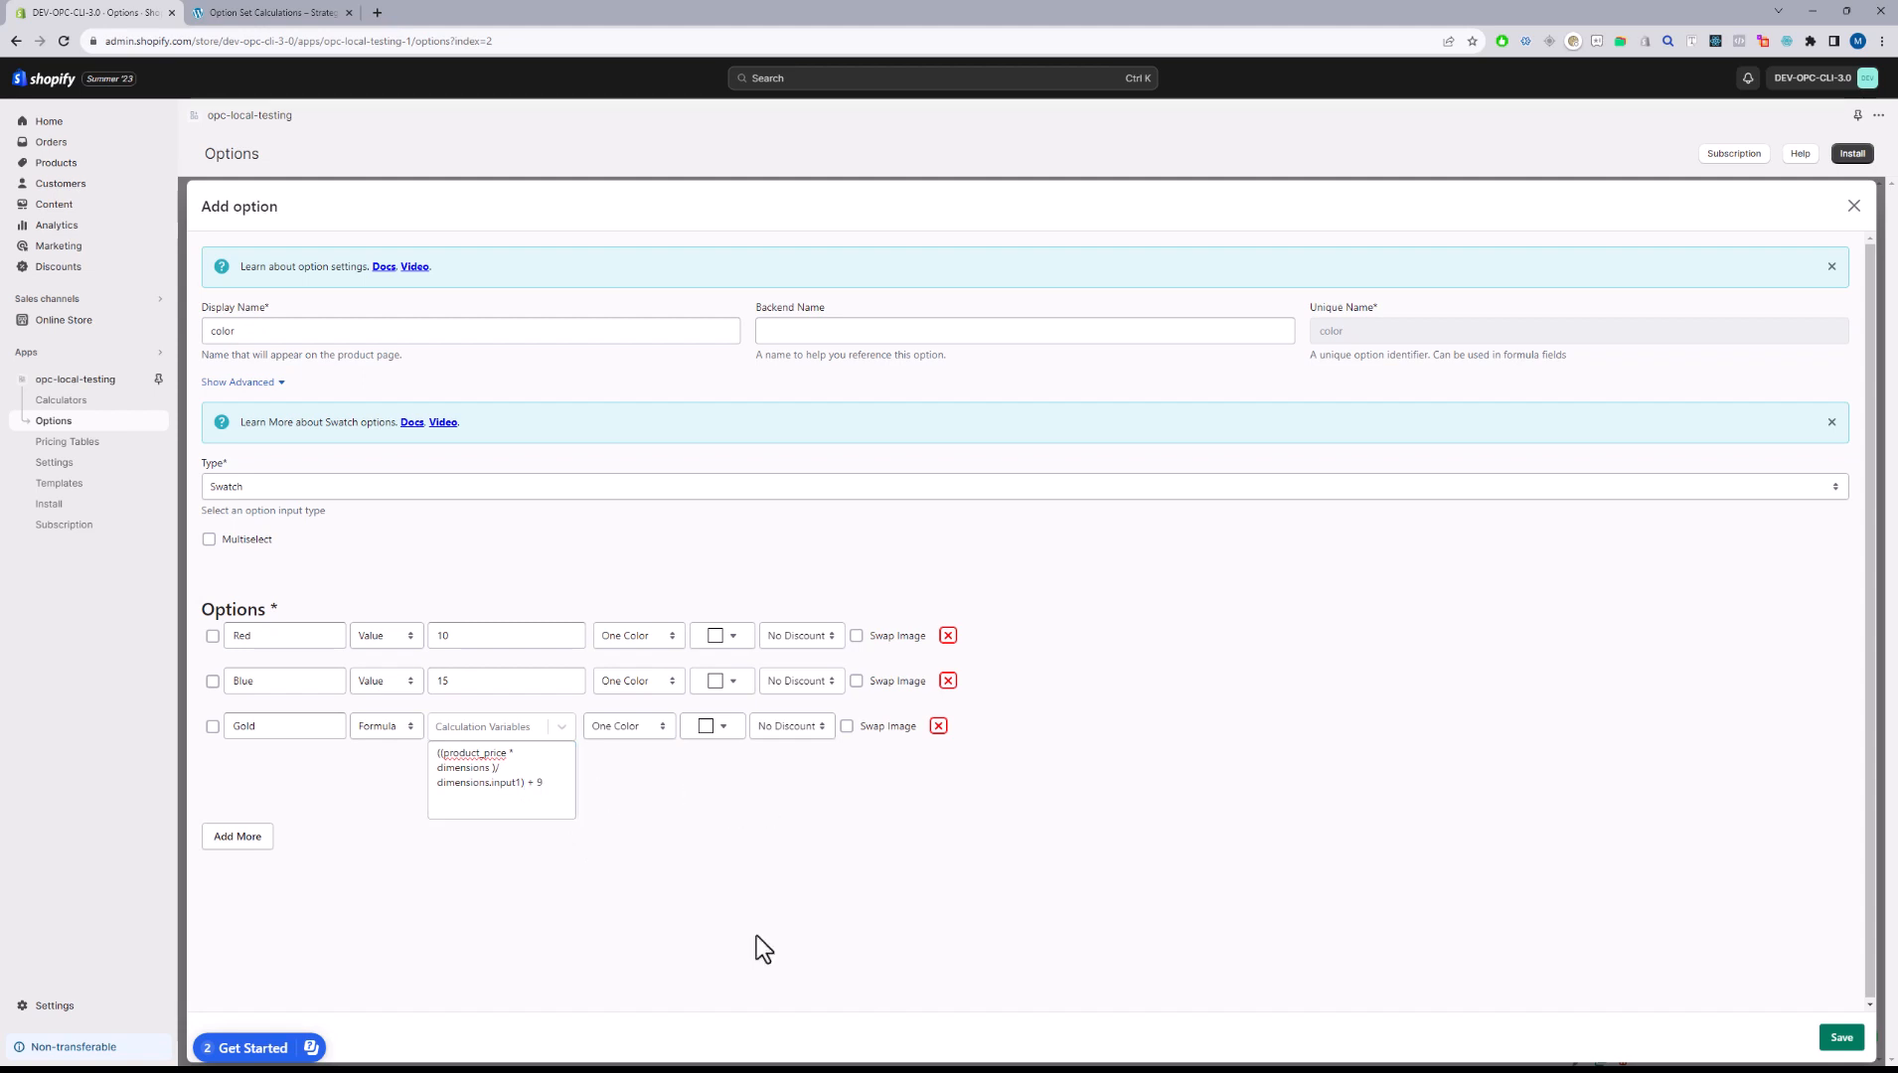
- Clear the entire formula of the Gold choice
{"action": "left_click", "coordinate": [512, 772]}
{"action": "key", "text": "ctrl+a"}
{"action": "key", "text": "BackSpace"}
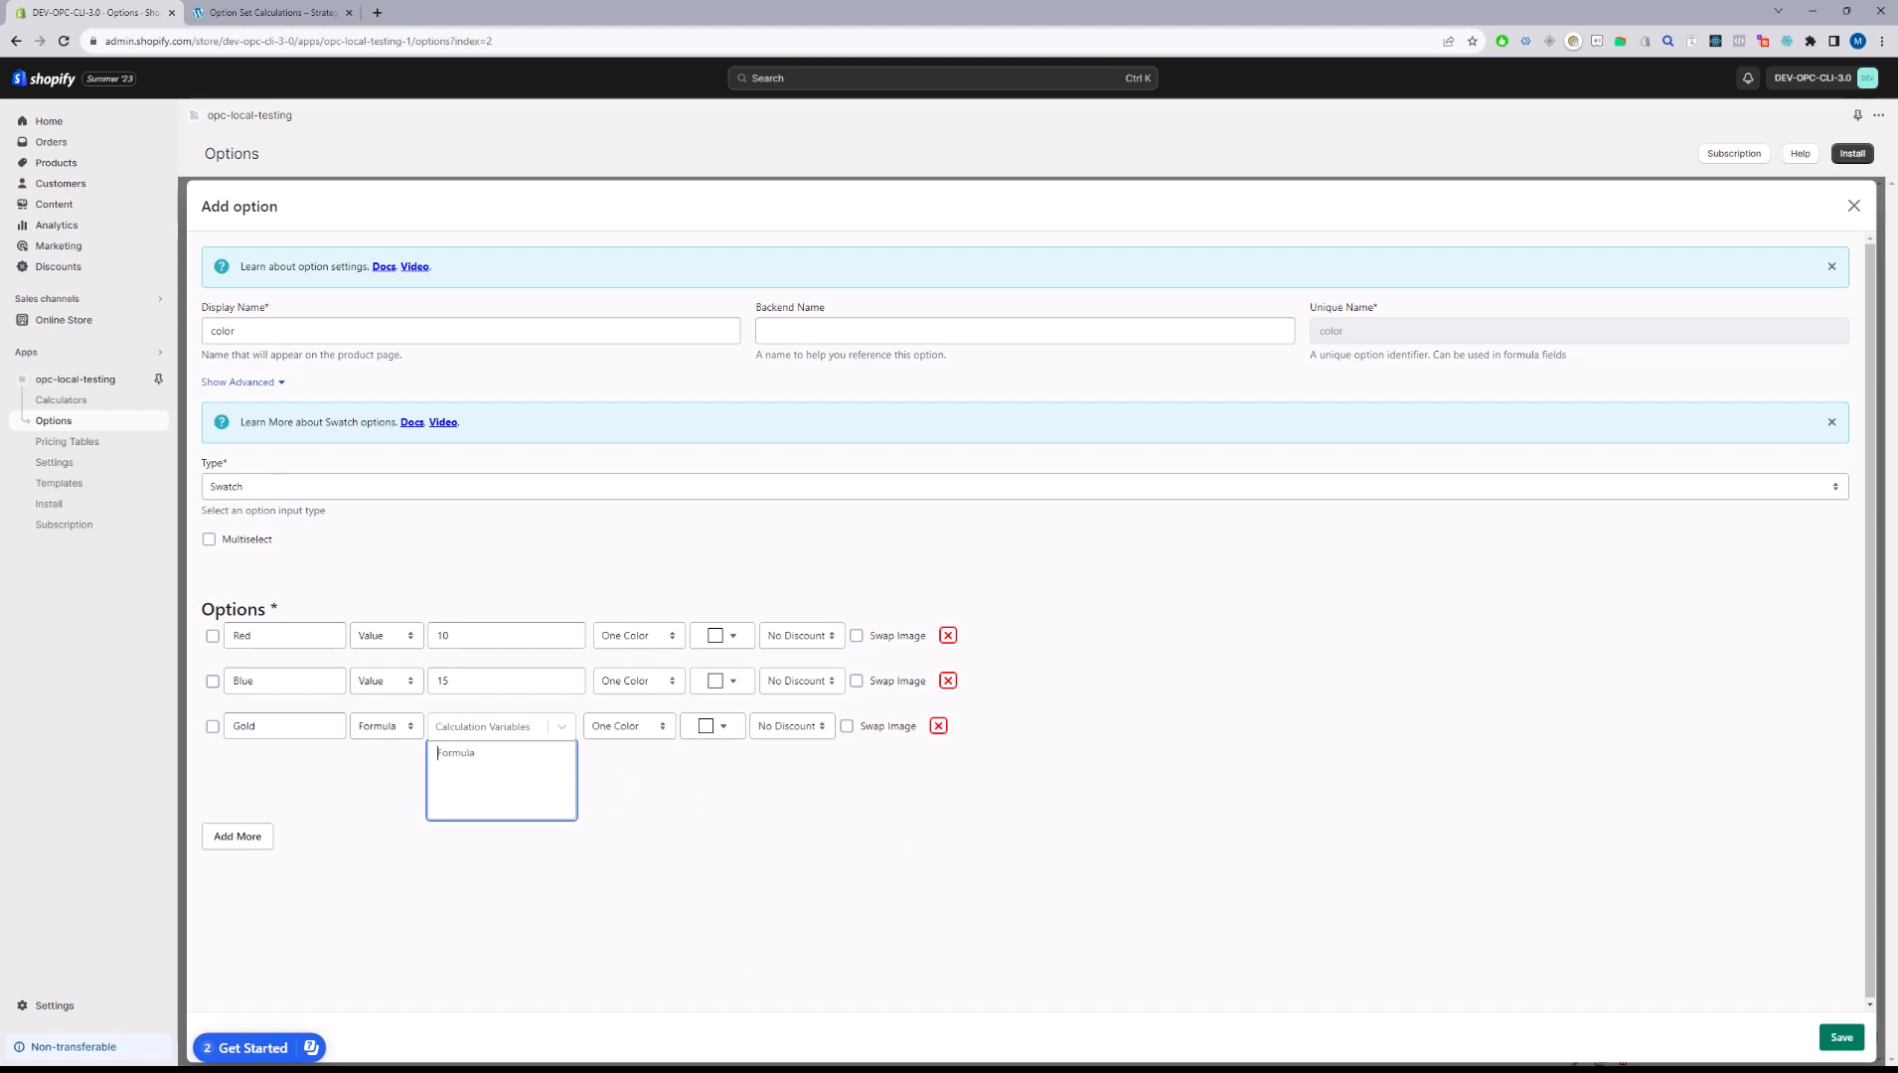
- Browse the input value variables and insert dimensions into the empty Gold formula
{"action": "left_click", "coordinate": [553, 731]}
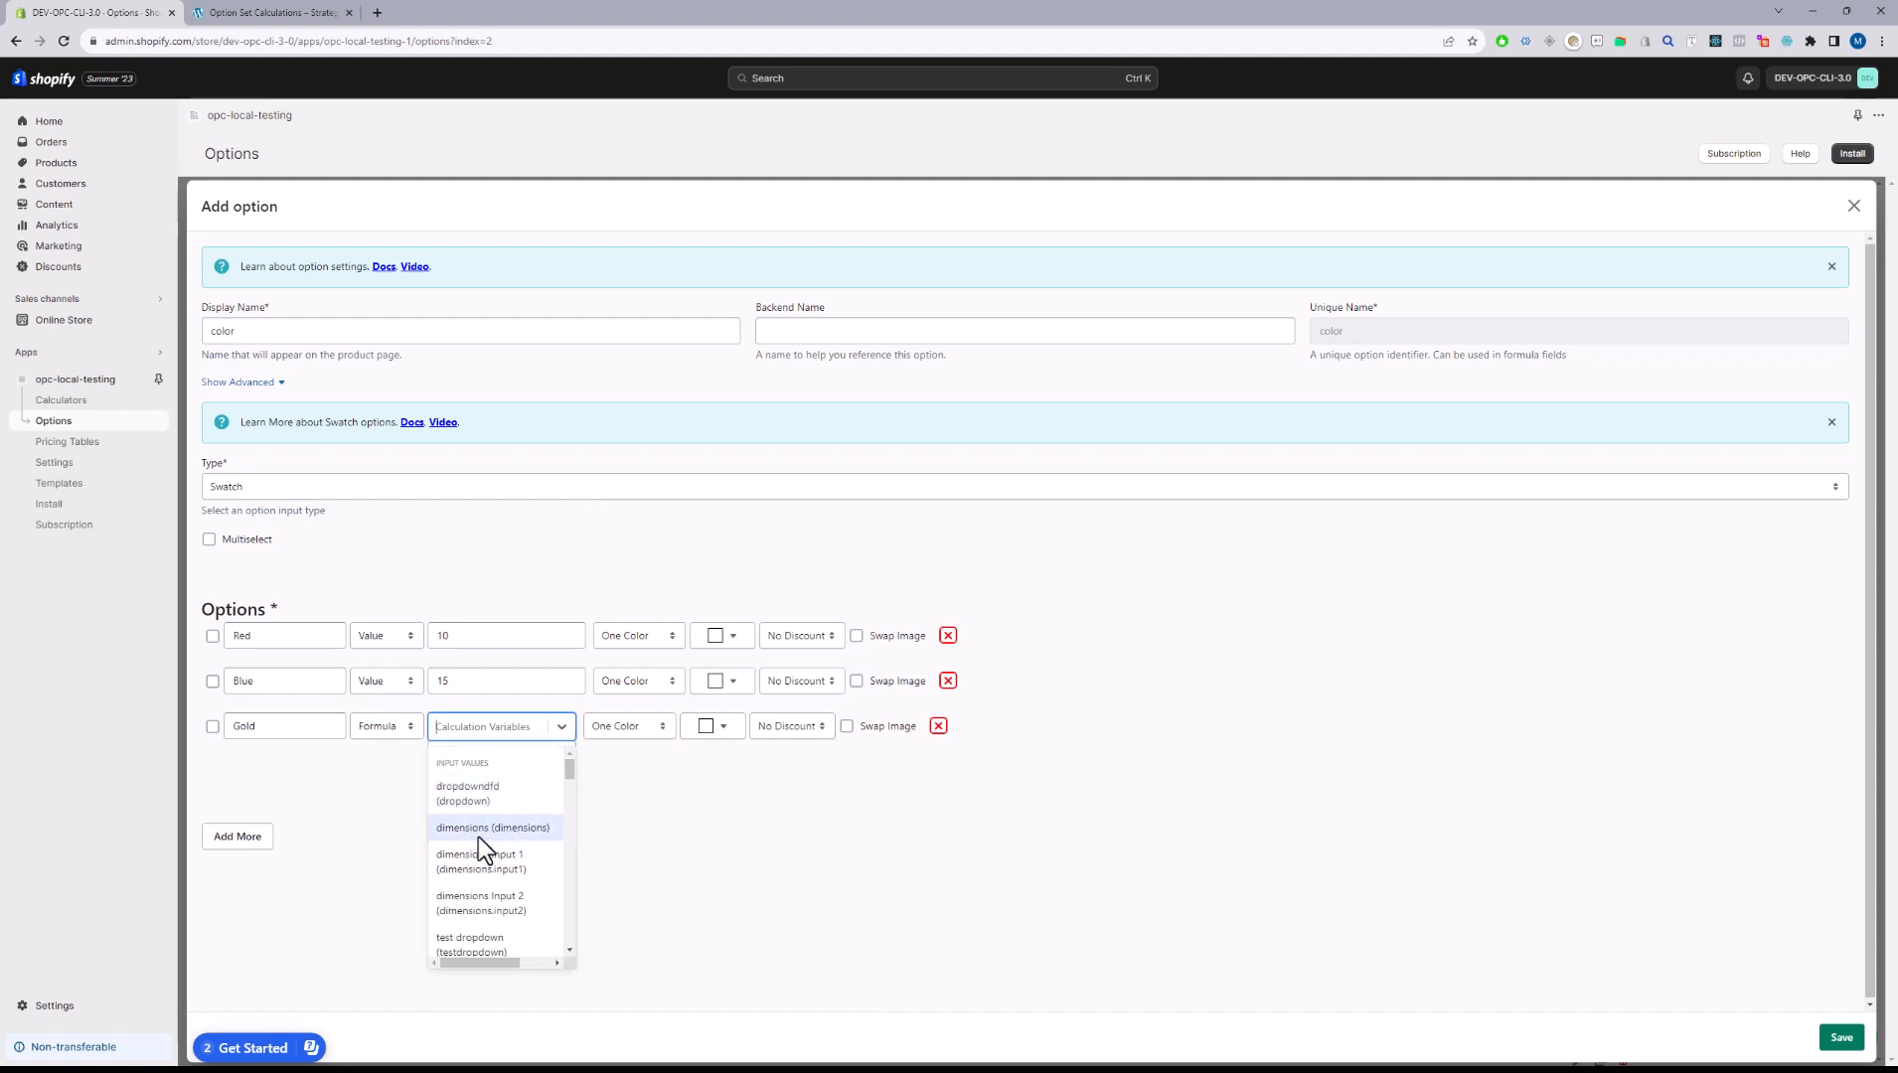
{"action": "scroll", "coordinate": [568, 771], "scroll_direction": "down", "scroll_amount": 4}
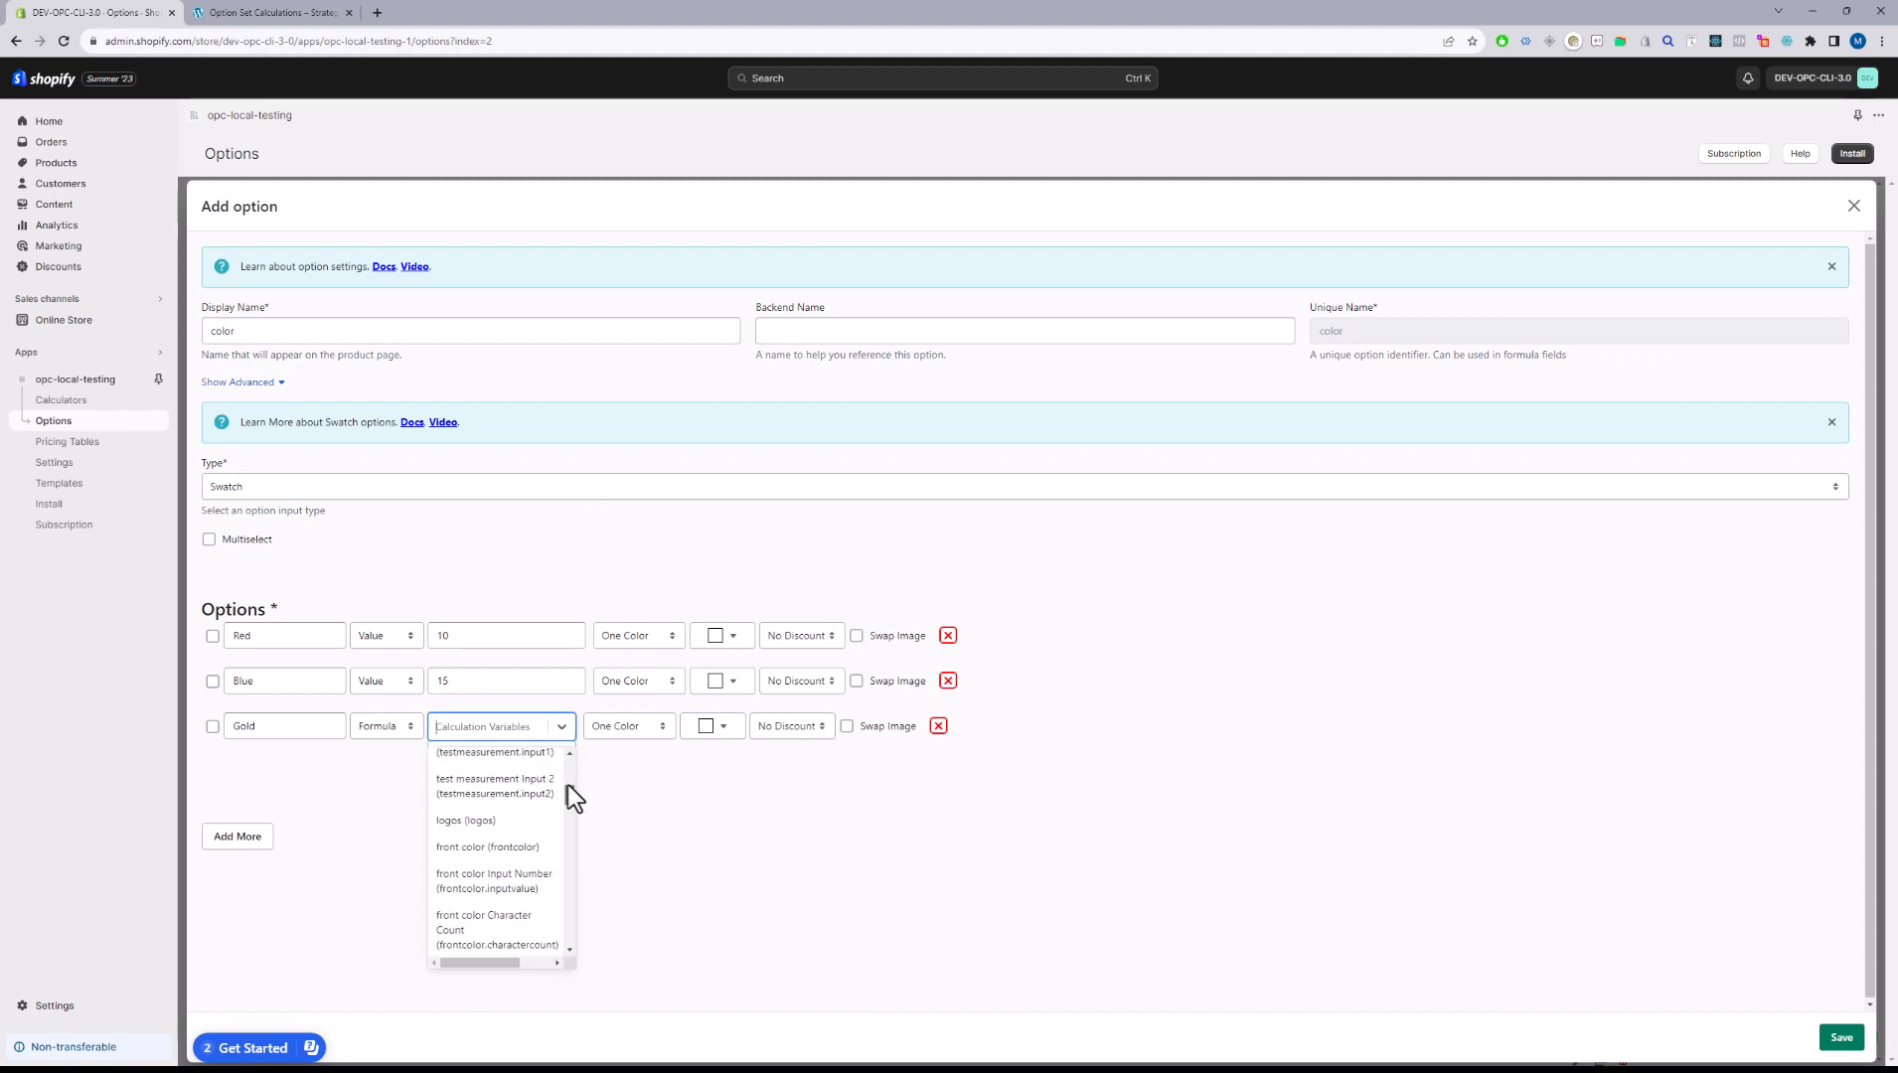
{"action": "scroll", "coordinate": [569, 784], "scroll_direction": "up", "scroll_amount": 2}
{"action": "scroll", "coordinate": [565, 774], "scroll_direction": "up", "scroll_amount": 2}
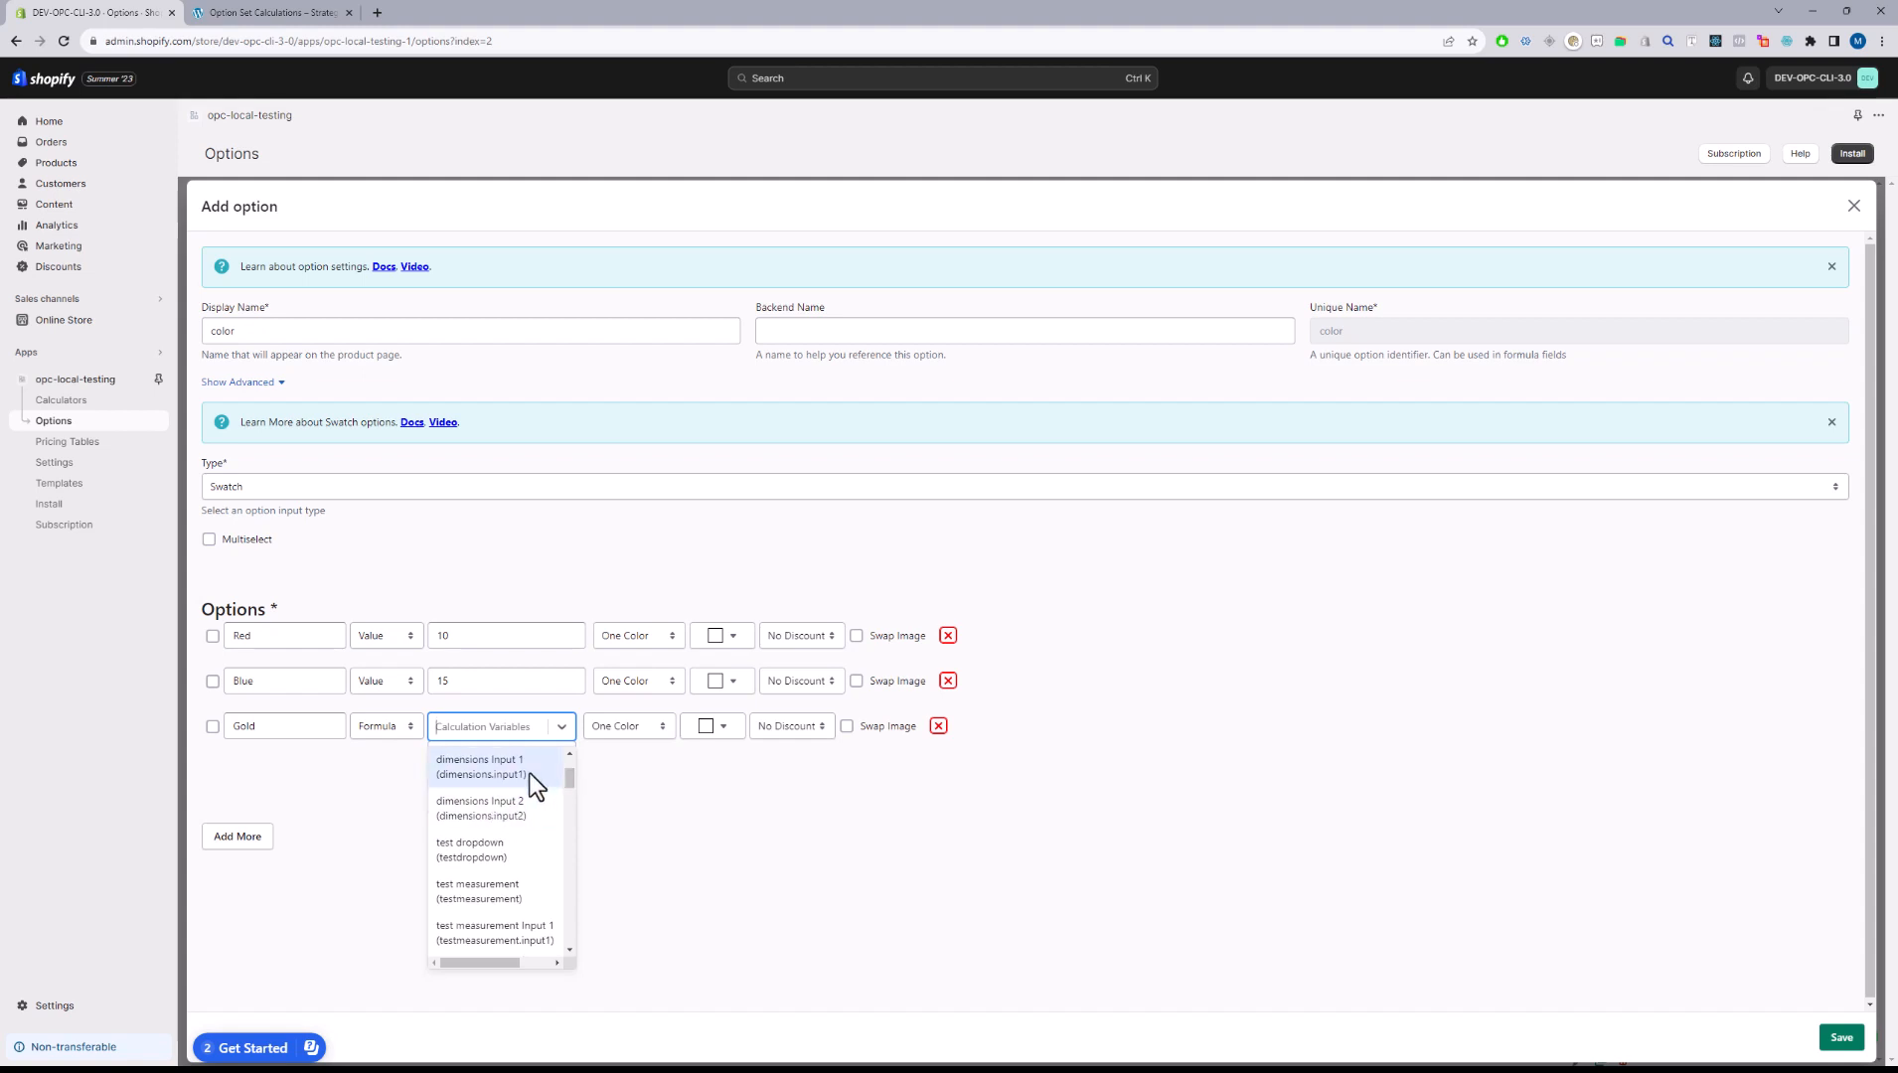
{"action": "scroll", "coordinate": [568, 753], "scroll_direction": "up", "scroll_amount": 2}
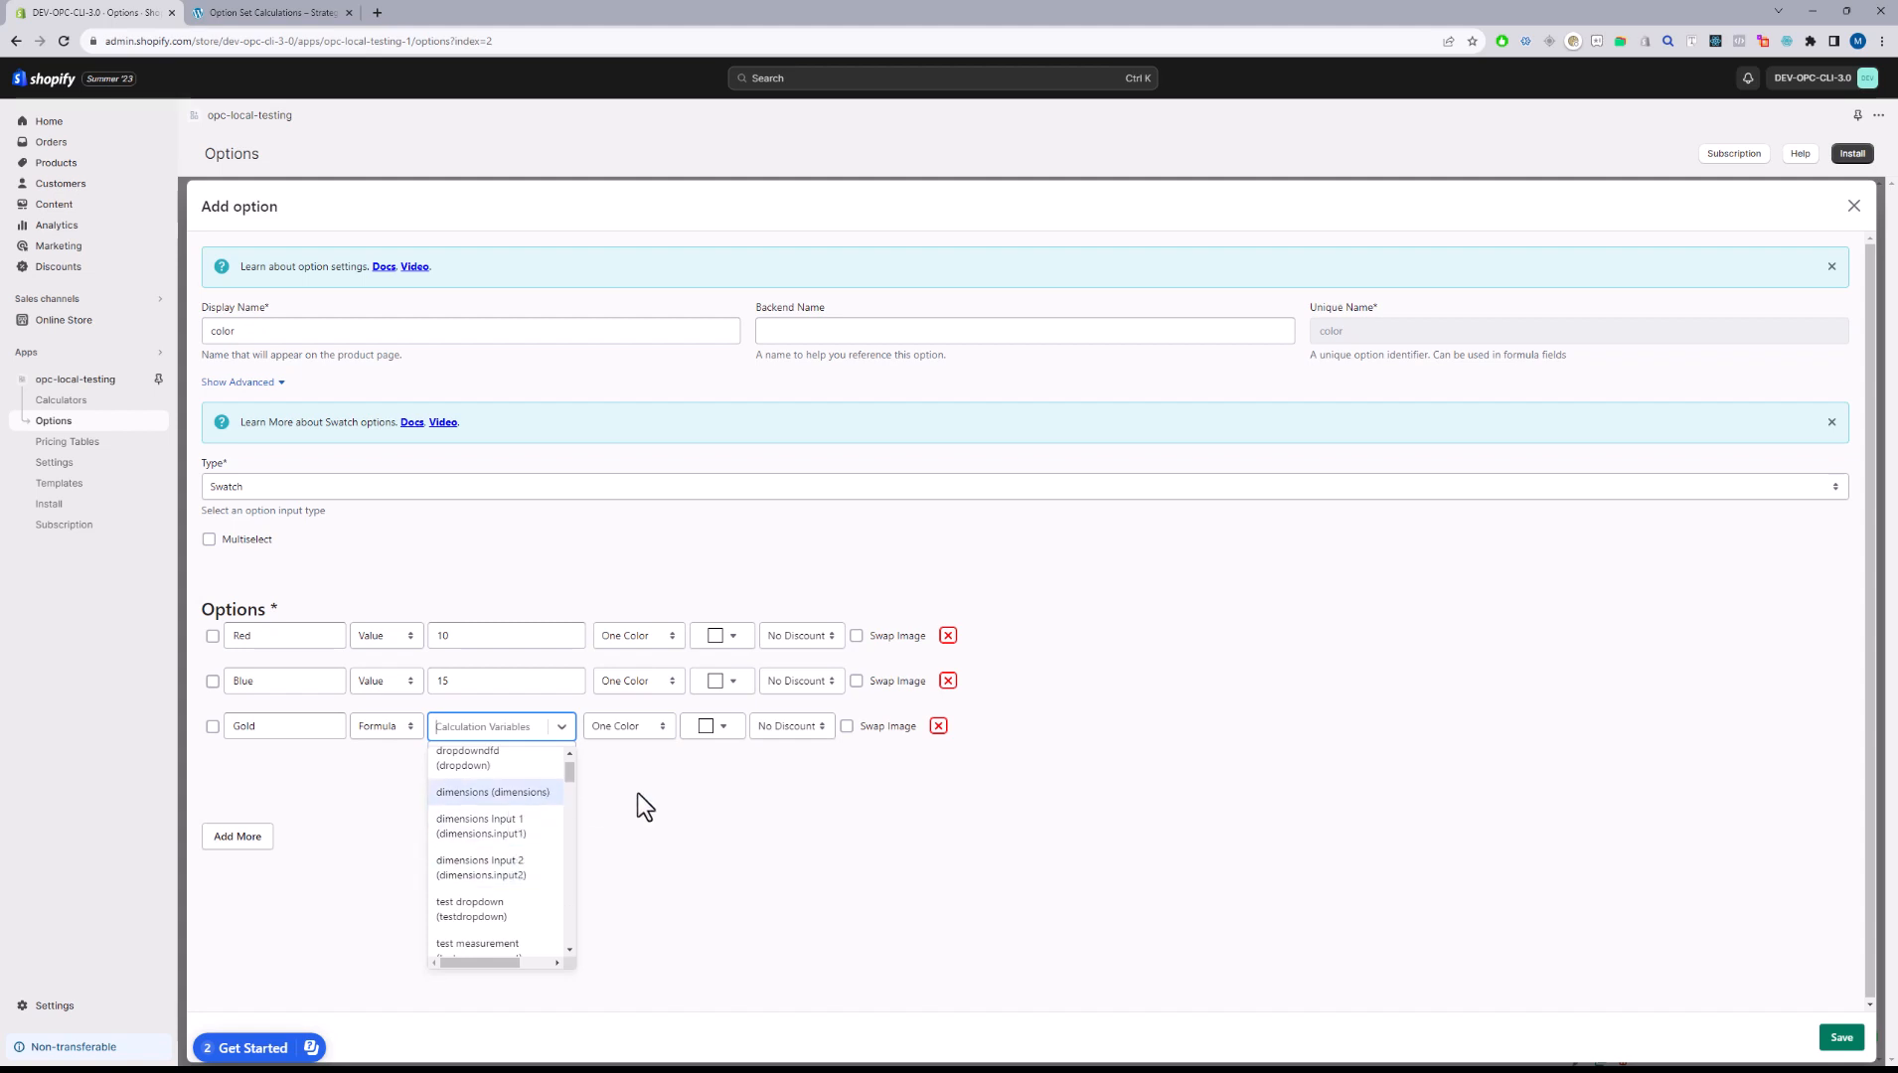
{"action": "left_click", "coordinate": [638, 793]}
{"action": "left_click", "coordinate": [507, 771]}
{"action": "left_click", "coordinate": [509, 735]}
{"action": "left_click", "coordinate": [521, 824]}
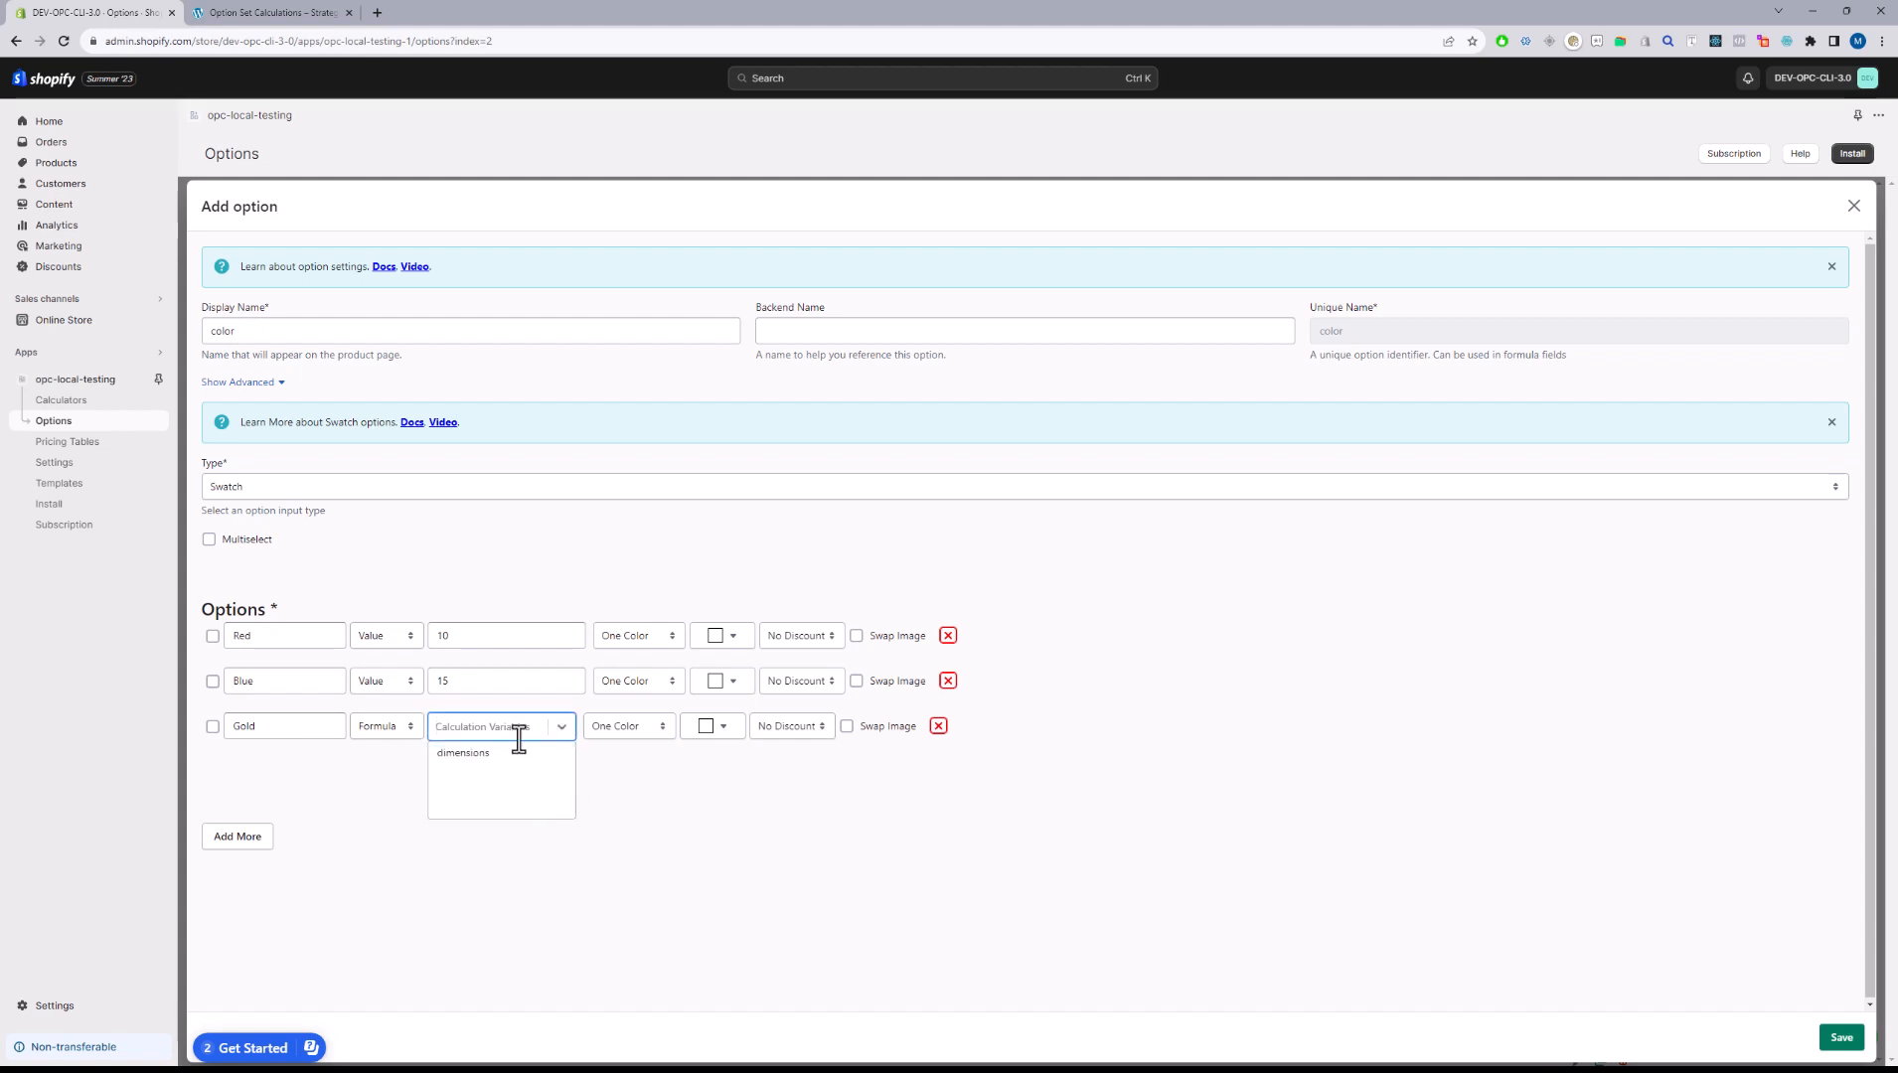
- Copy the dimensions variable to a separate line of the Gold formula and append _p to the copy
{"action": "double_click", "coordinate": [465, 754]}
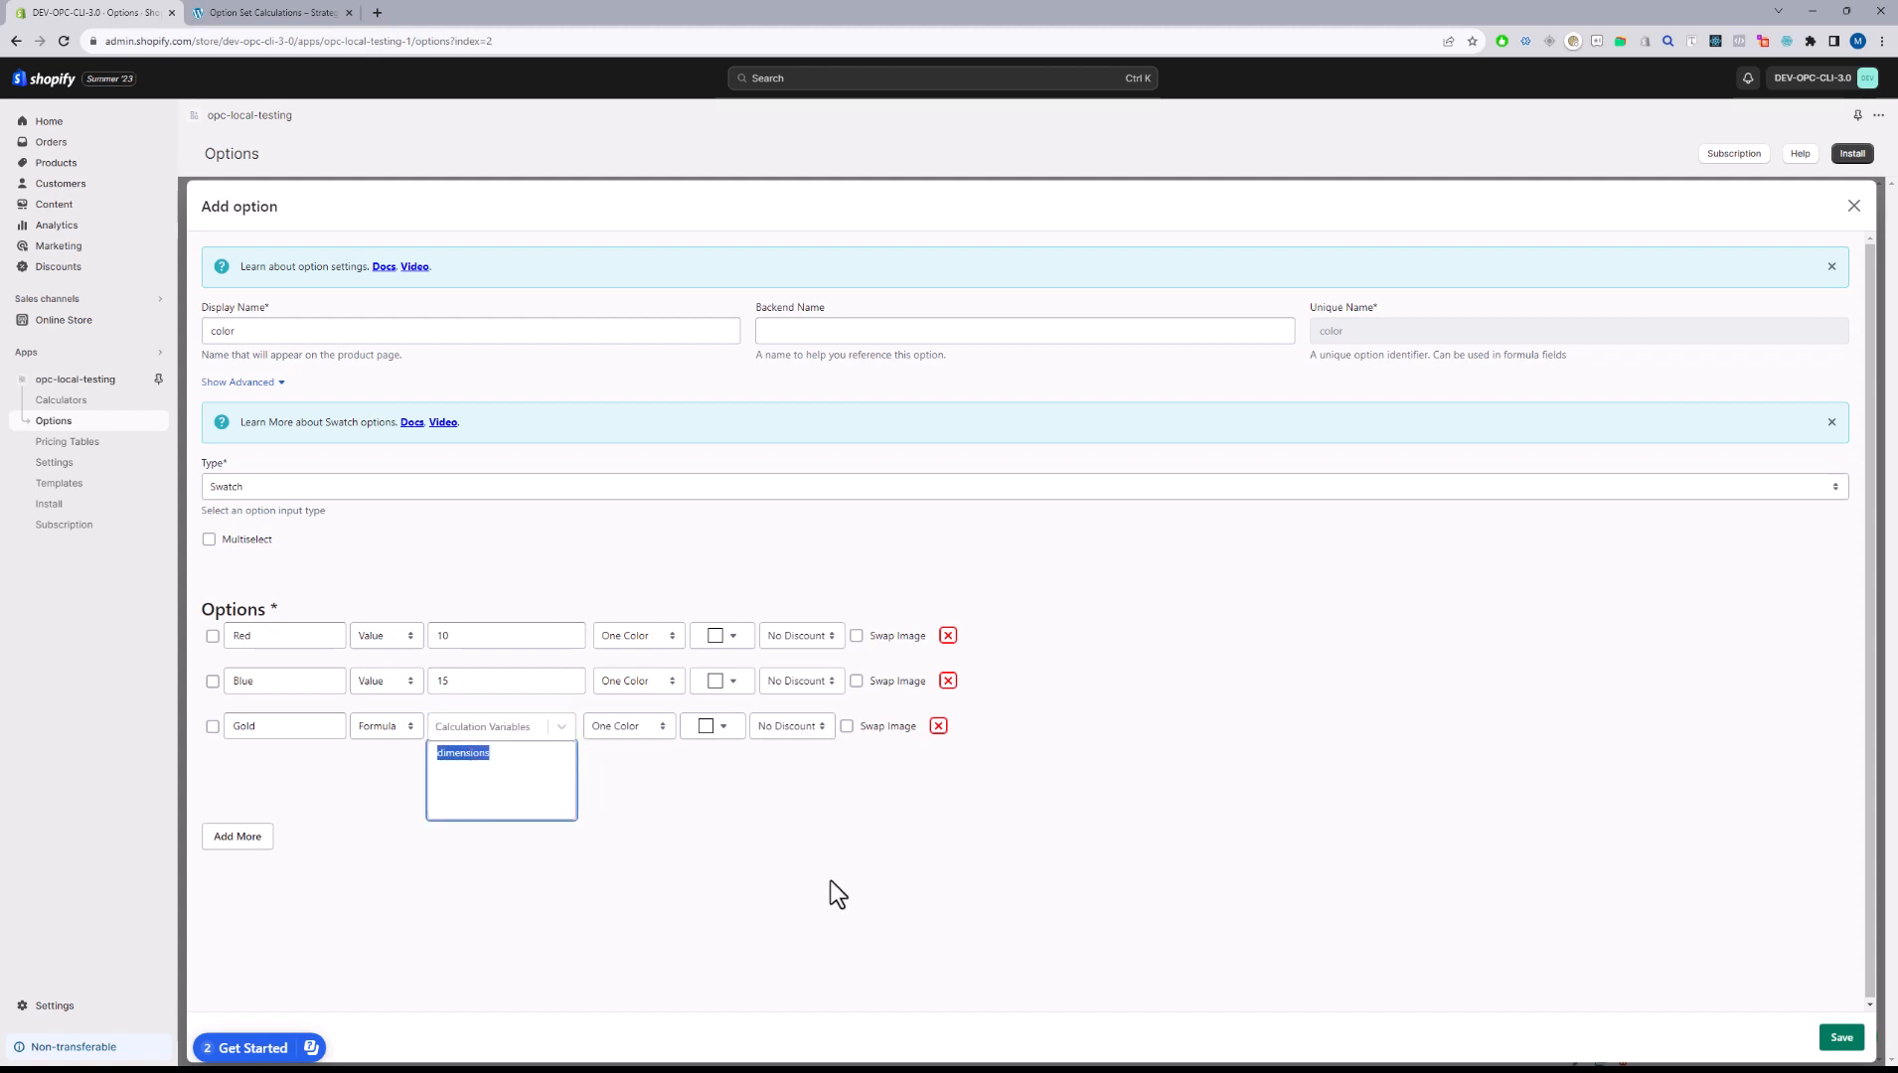
{"action": "key", "text": "Right"}
{"action": "double_click", "coordinate": [471, 753]}
{"action": "key", "text": "ctrl+c"}
{"action": "left_click", "coordinate": [495, 782]}
{"action": "key", "text": "ctrl+v"}
{"action": "type", "text": "_p"}
{"action": "double_click", "coordinate": [470, 753]}
{"action": "left_click_drag", "start_coordinate": [490, 783], "coordinate": [440, 782]}
{"action": "left_click", "coordinate": [488, 786]}
- Search the calculation variables for "dimension", insert dimensions, and add the size2 (size_pt) lookup table to the Gold formula
{"action": "left_click", "coordinate": [557, 726]}
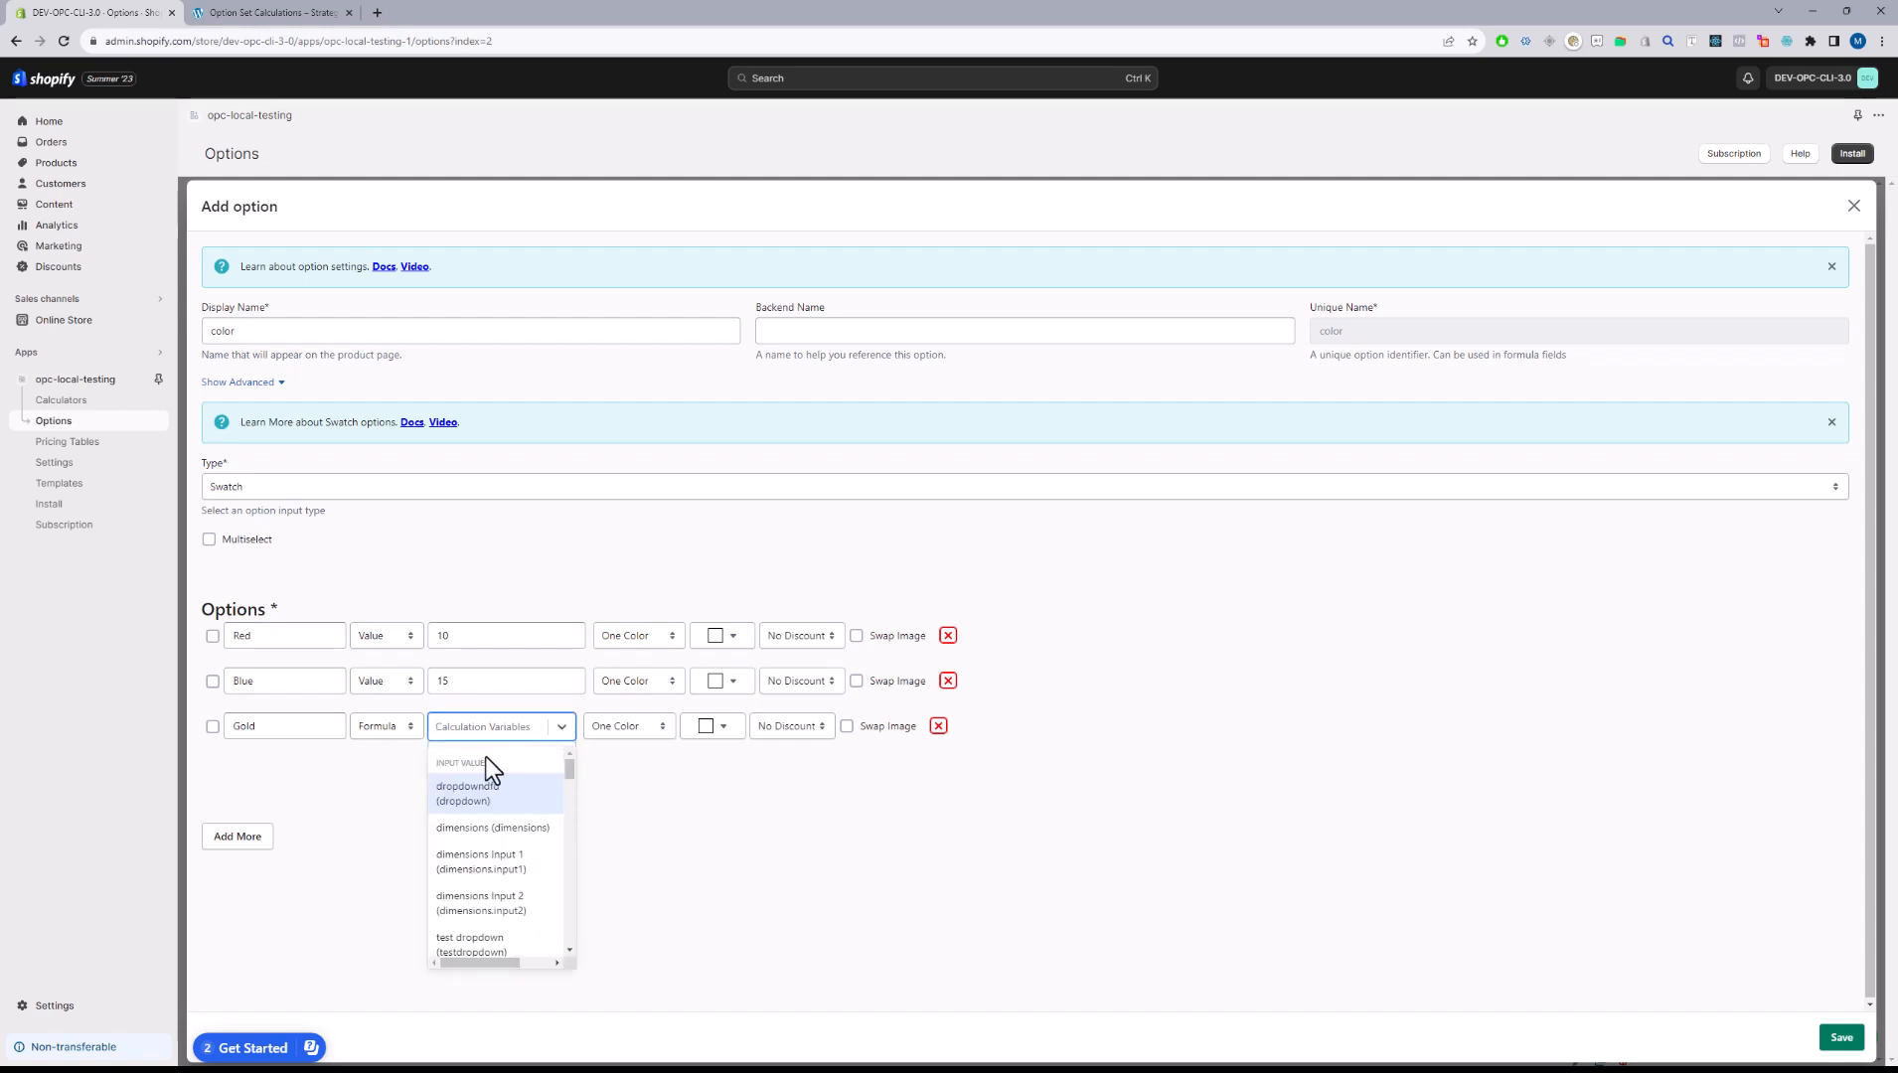
{"action": "type", "text": "dimension"}
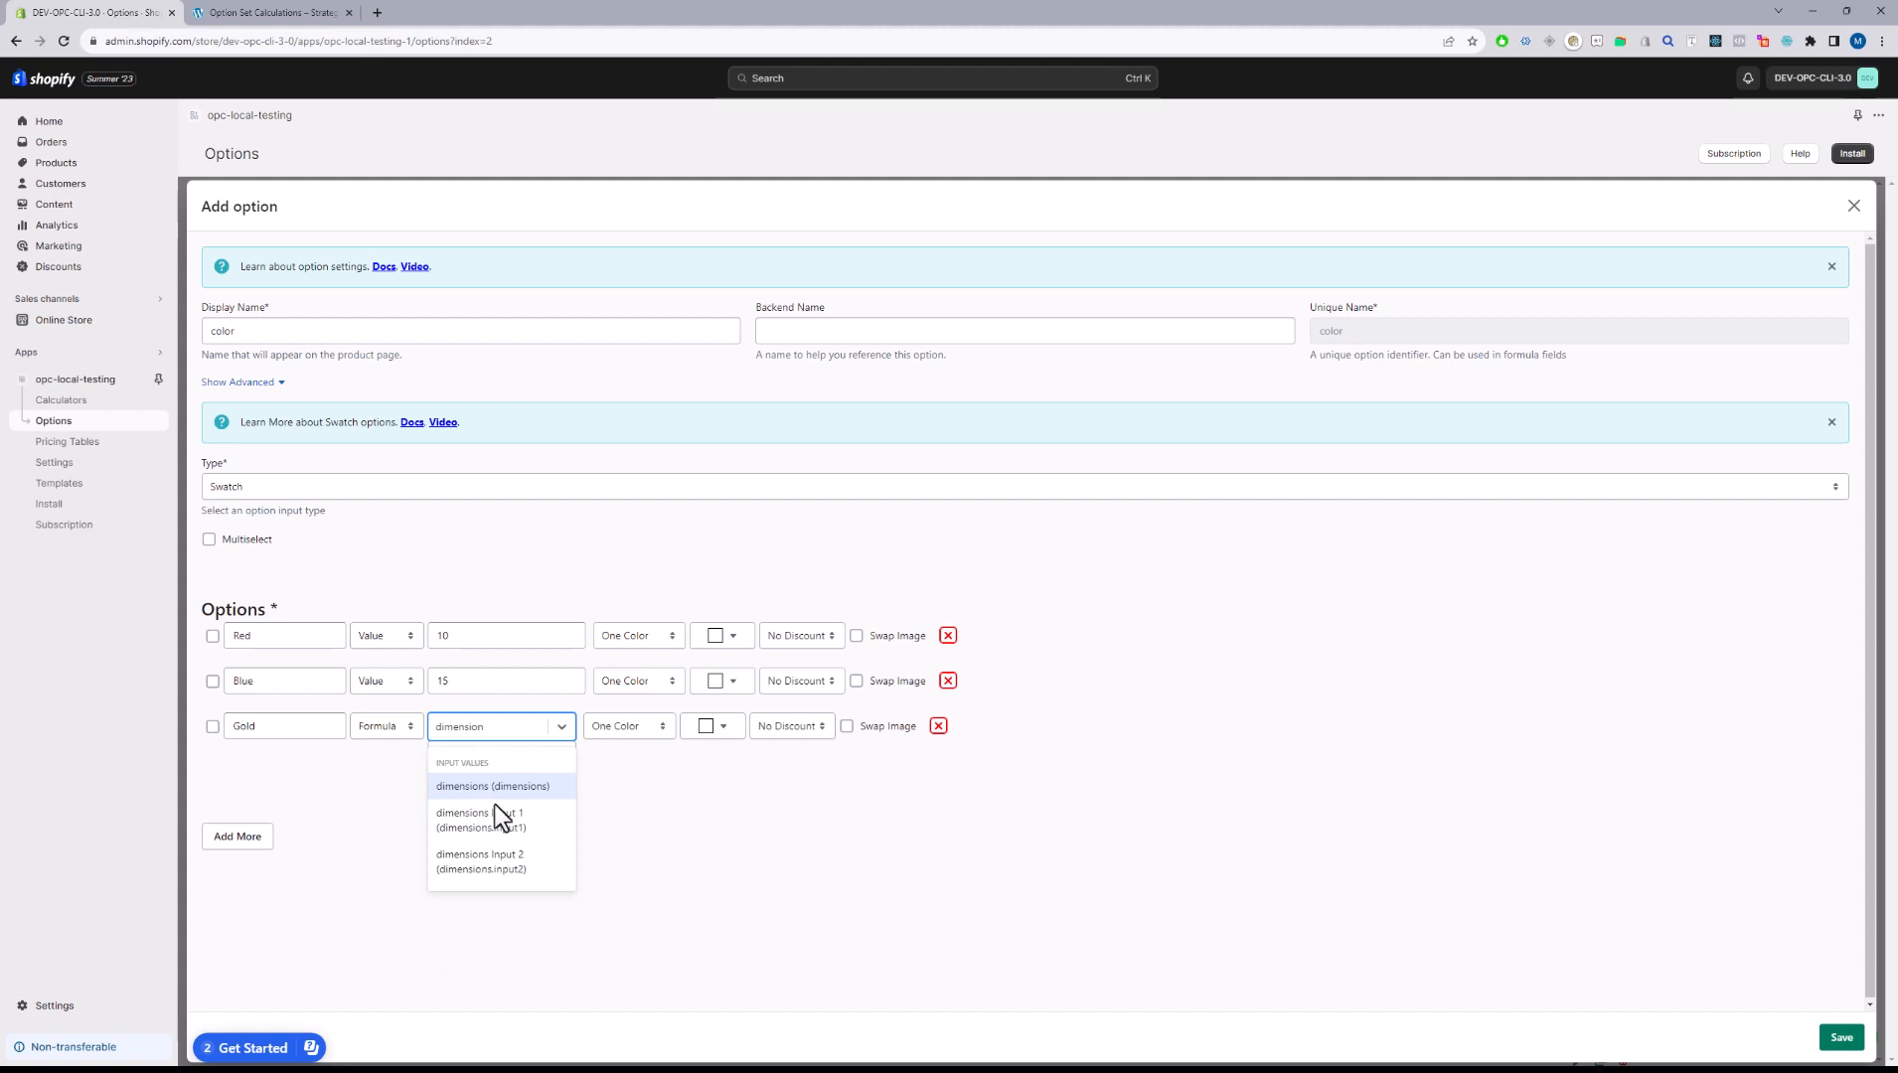
{"action": "left_click", "coordinate": [486, 787]}
{"action": "left_click", "coordinate": [570, 729]}
{"action": "scroll", "coordinate": [489, 834], "scroll_direction": "down", "scroll_amount": 10}
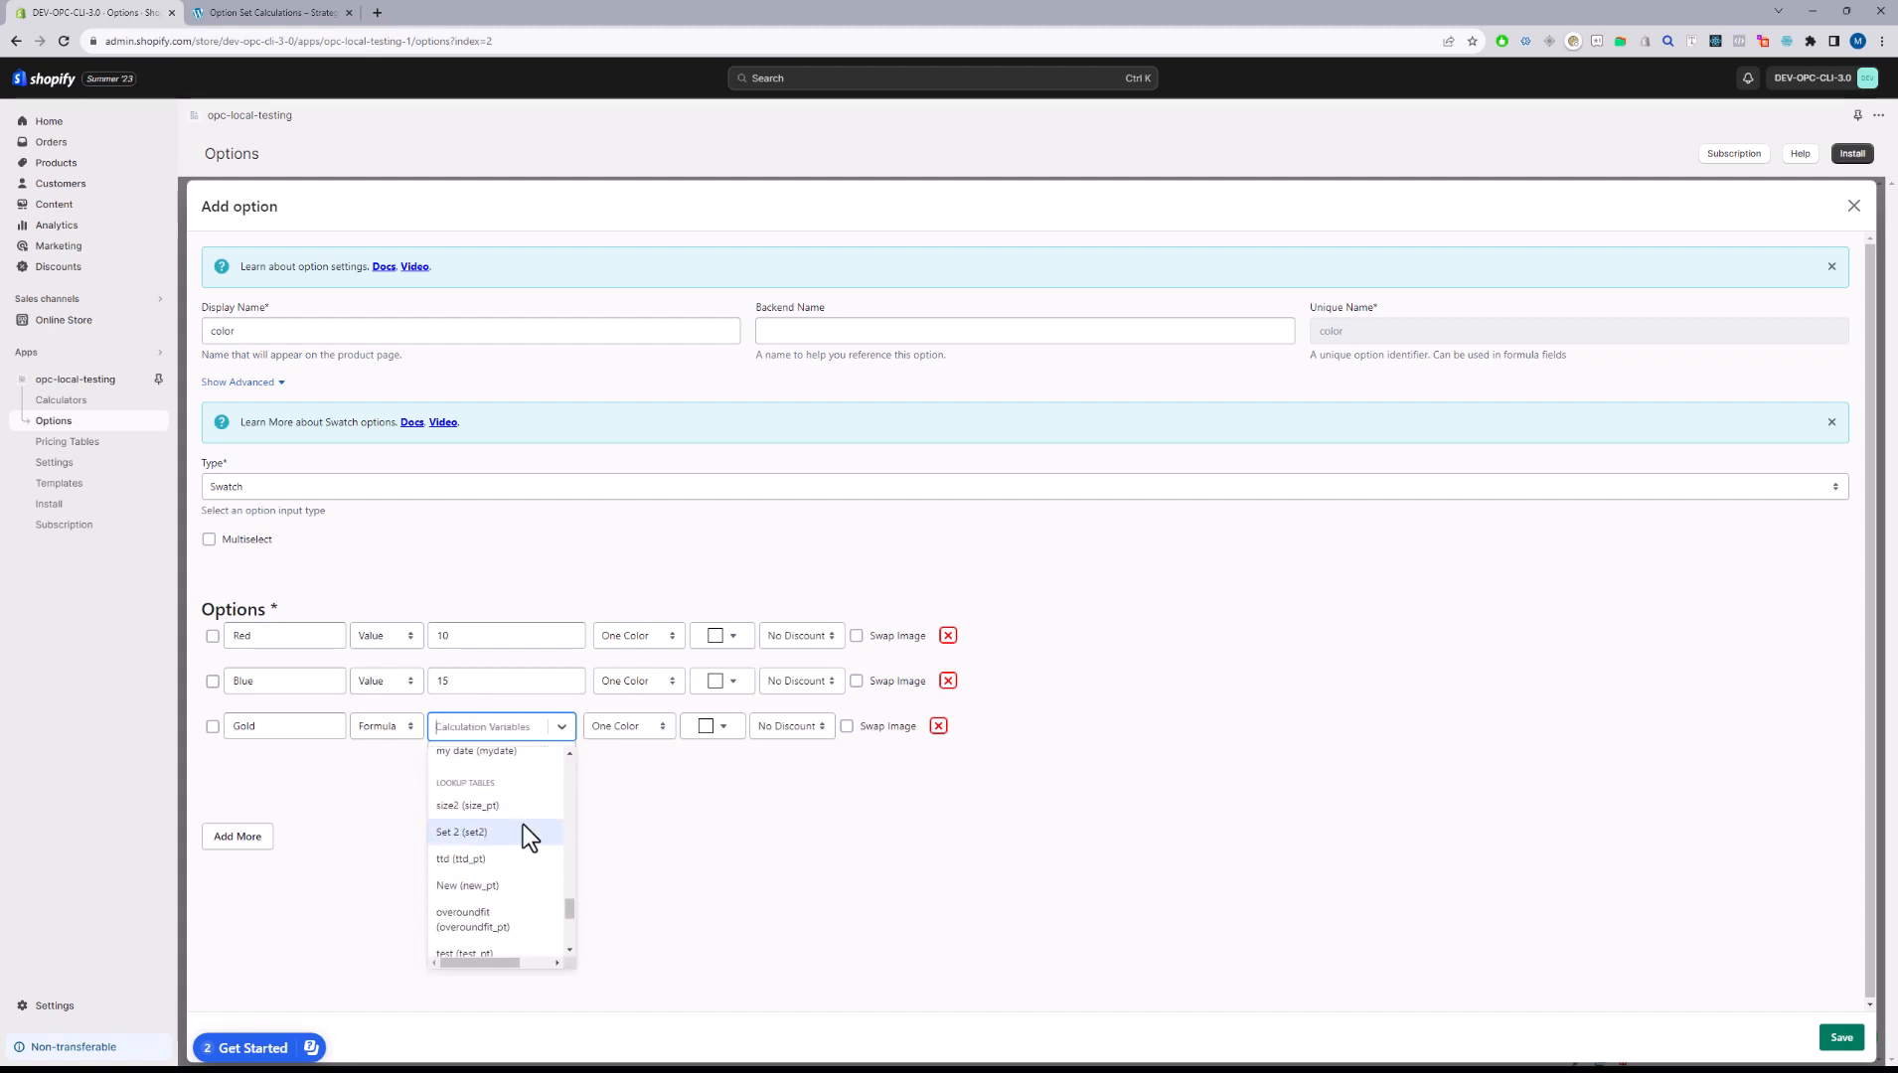
{"action": "left_click_drag", "start_coordinate": [569, 908], "coordinate": [574, 910]}
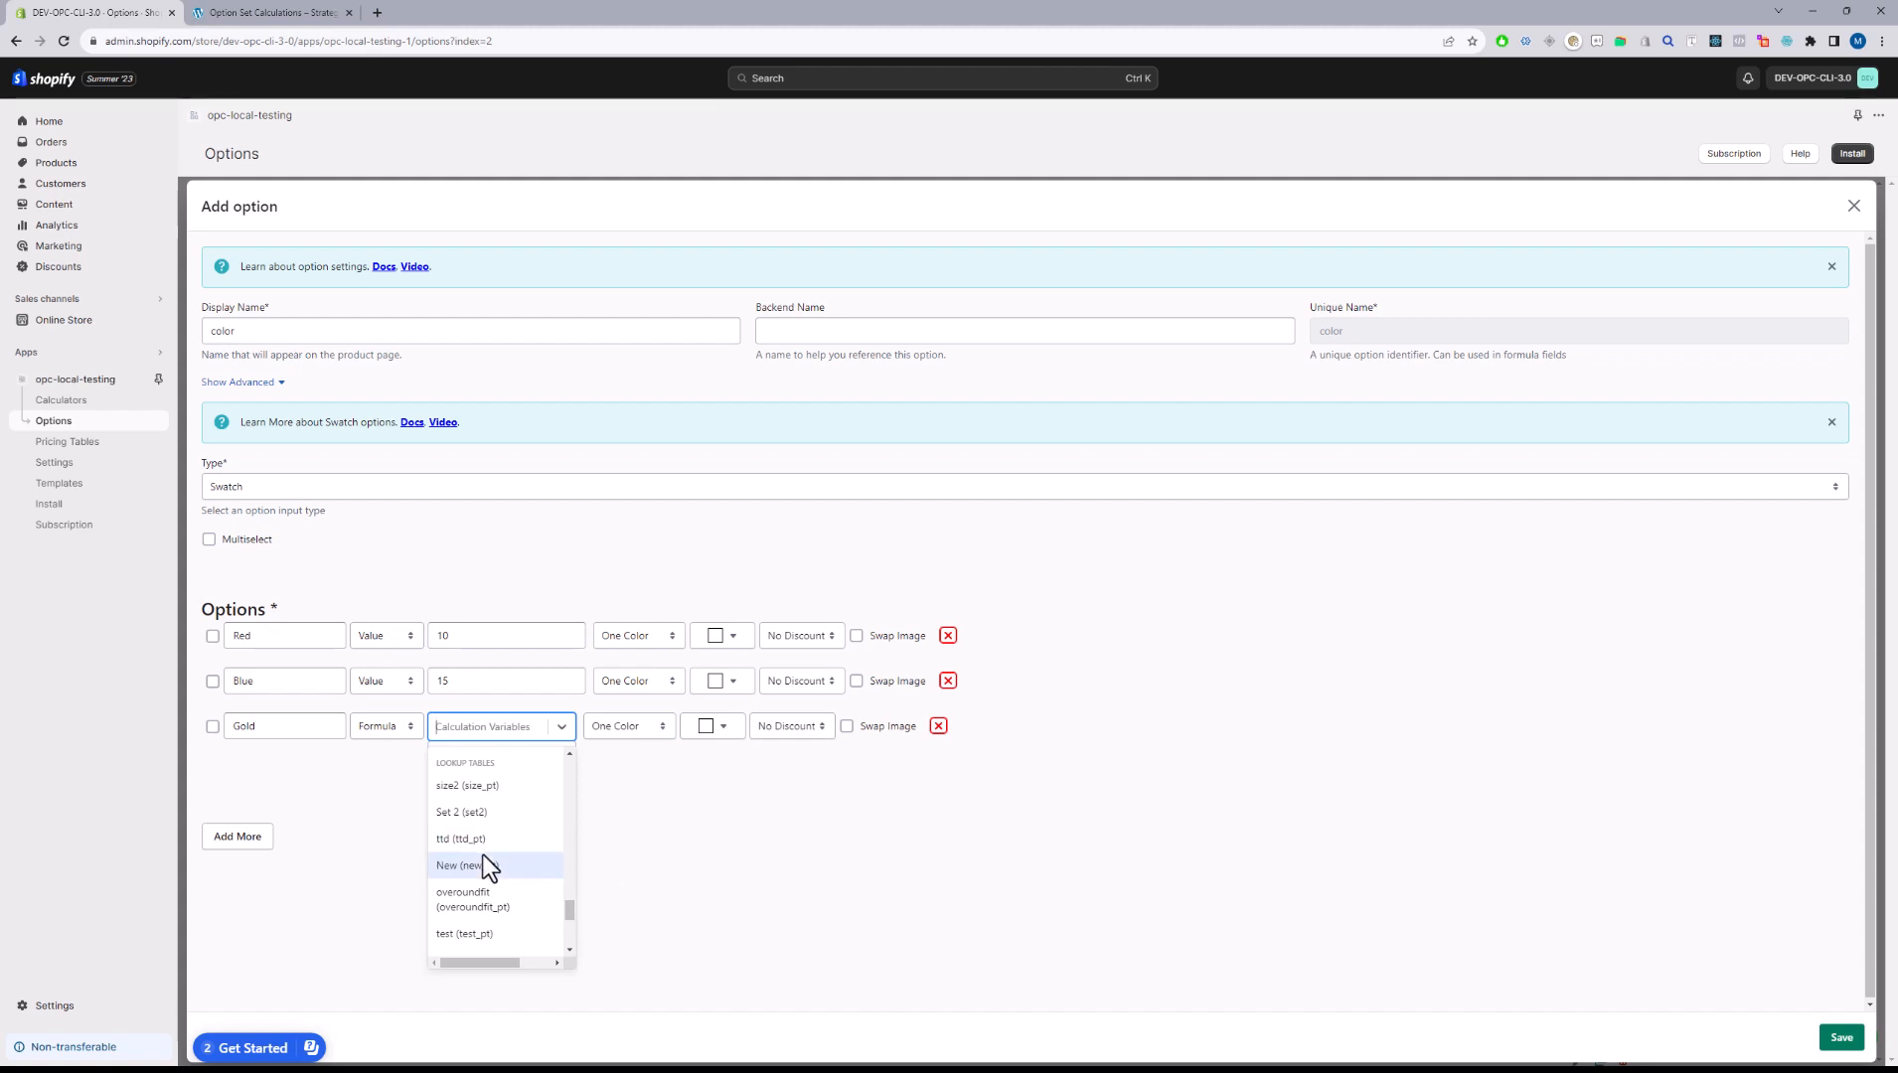
{"action": "left_click", "coordinate": [495, 791]}
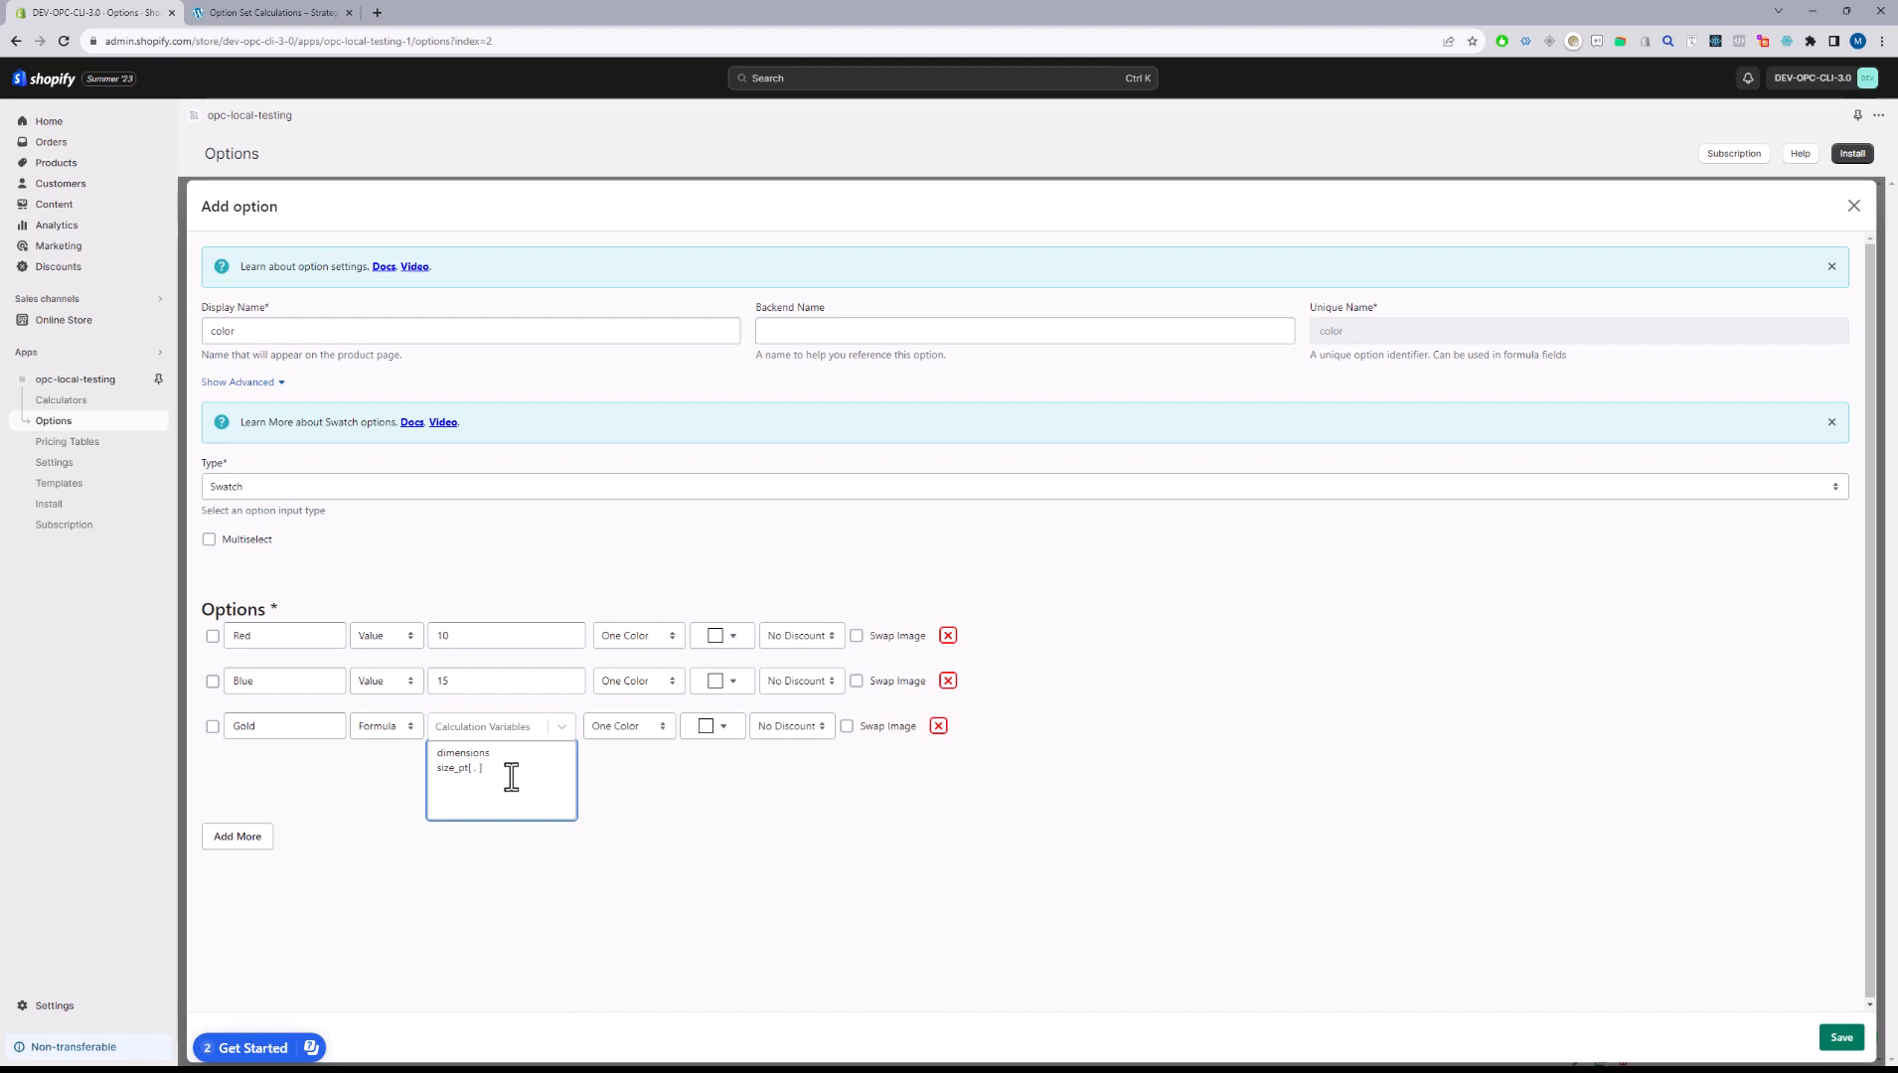
- Separate the size_pt lookup with a blank line and enter dimensions.input1 as its first argument
{"action": "key", "text": "Return"}
{"action": "double_click", "coordinate": [475, 753]}
{"action": "double_click", "coordinate": [476, 784]}
{"action": "key", "text": "ctrl+v"}
{"action": "type", "text": ".input1"}
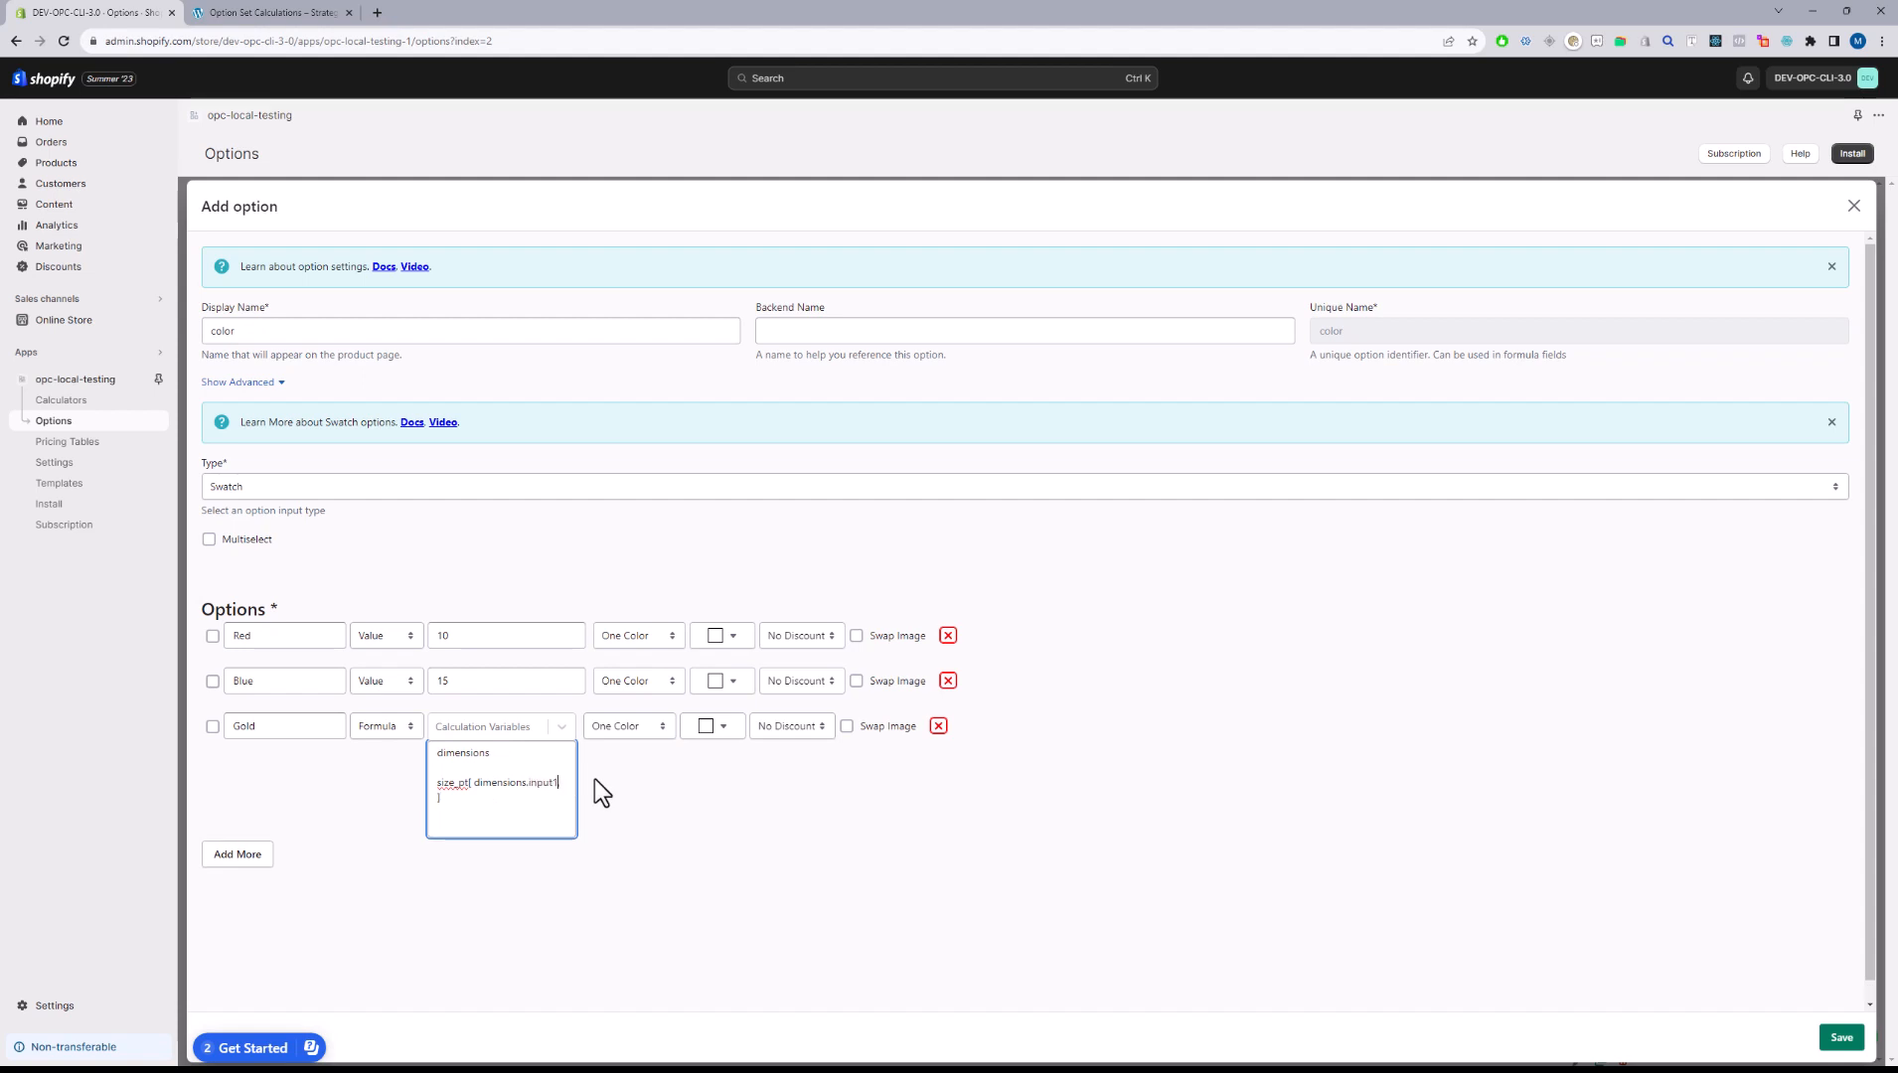
- Copy the first argument of the size_pt lookup and make it the second argument as dimensions.input2
{"action": "left_click_drag", "start_coordinate": [474, 783], "coordinate": [561, 783]}
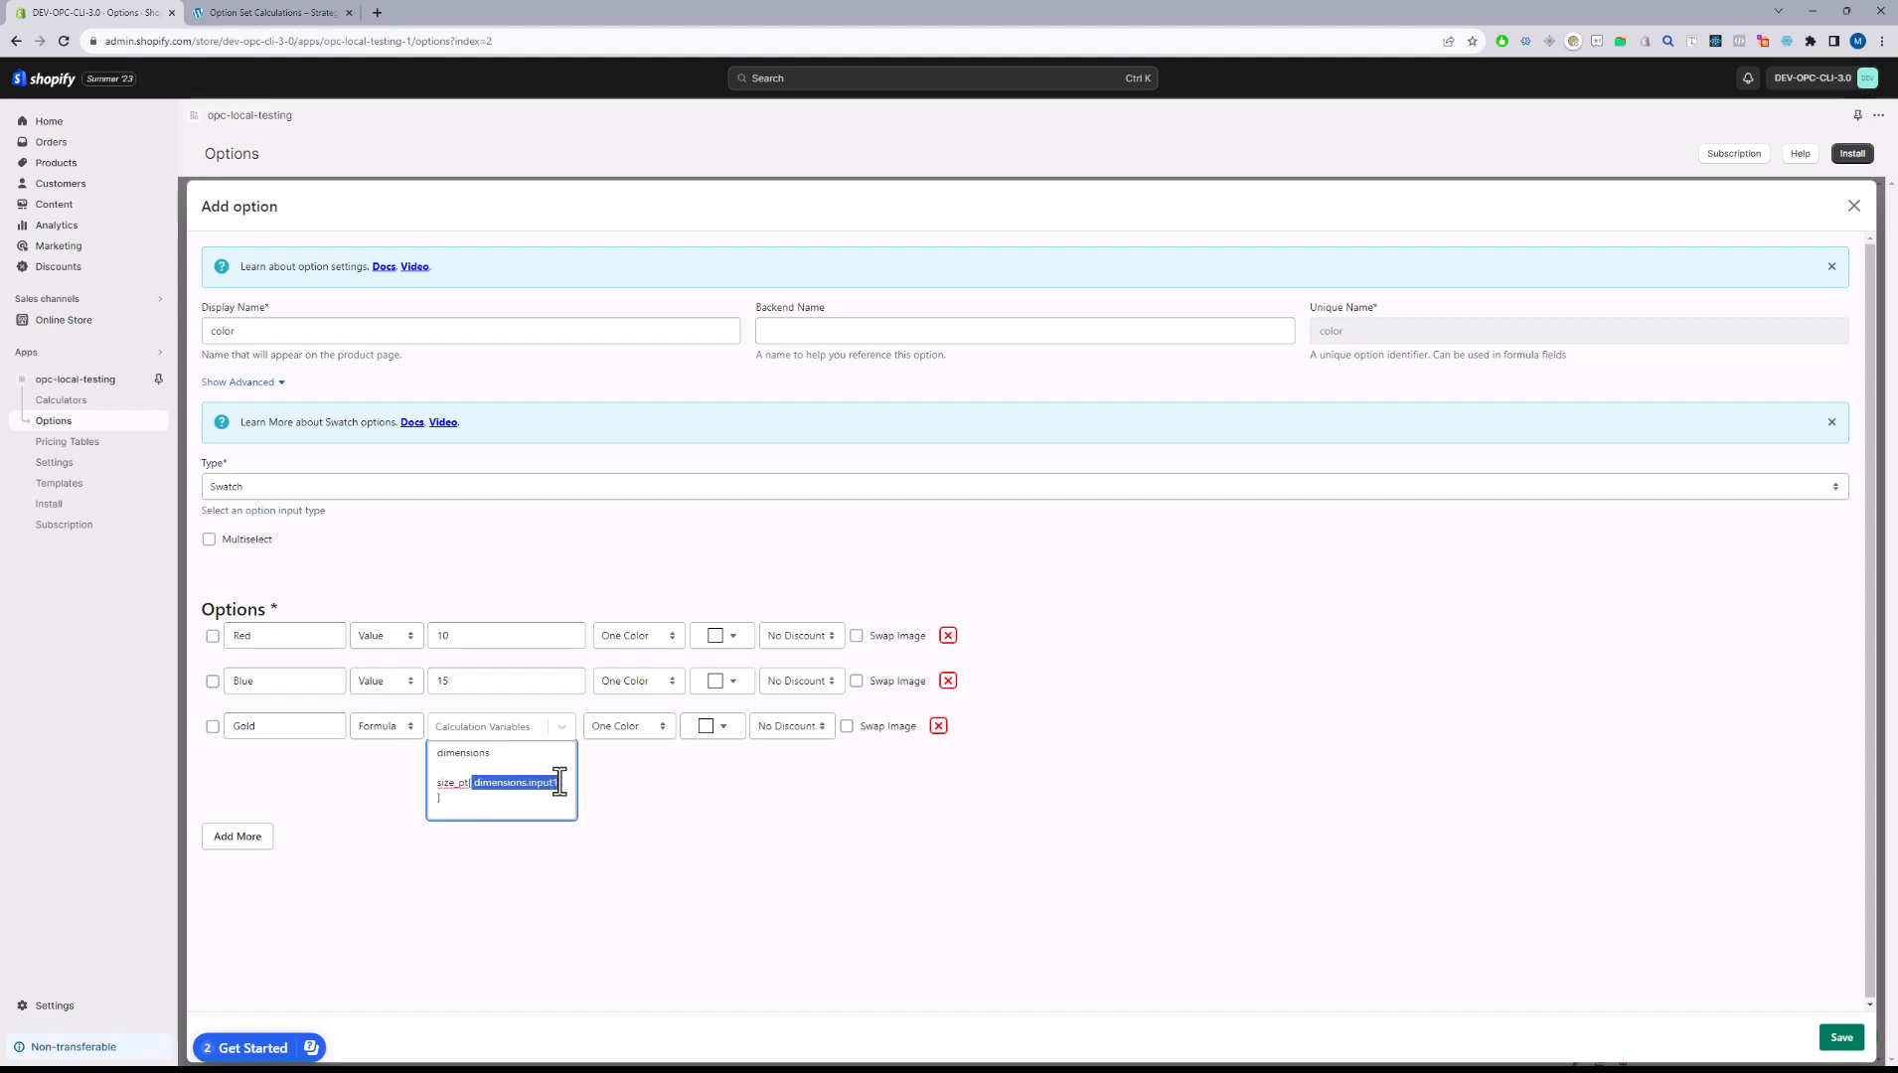
{"action": "left_click", "coordinate": [708, 754]}
{"action": "key", "text": "shift+Left"}
{"action": "key", "text": "shift+Left"}
{"action": "key", "text": "shift+Left"}
{"action": "key", "text": "shift+Left"}
{"action": "key", "text": "shift+Left"}
{"action": "key", "text": "shift+Left"}
{"action": "left_click", "coordinate": [559, 782]}
{"action": "double_click", "coordinate": [478, 782]}
{"action": "left_click", "coordinate": [575, 788]}
{"action": "key", "text": "ctrl+v"}
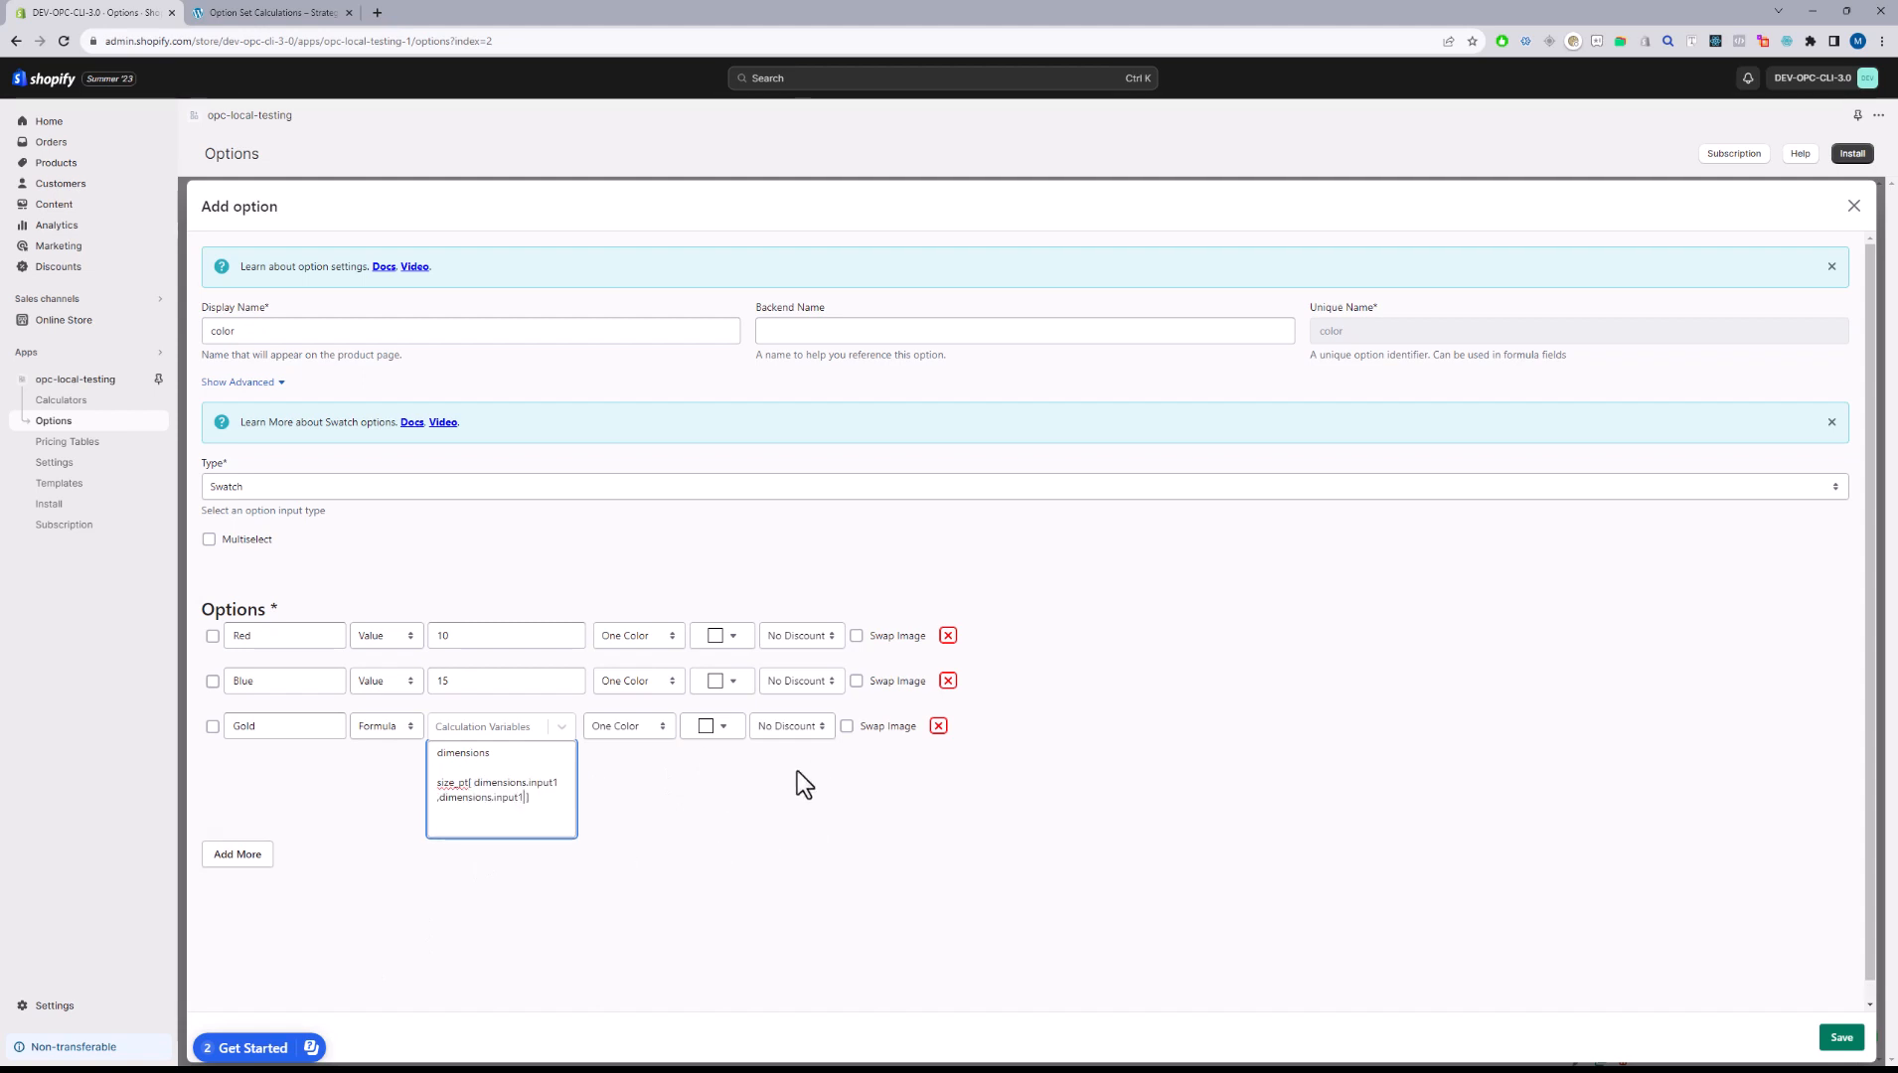
{"action": "left_click", "coordinate": [525, 798]}
{"action": "key", "text": "BackSpace"}
{"action": "type", "text": "2"}
- Compare the size_pt lookup expression with the dimensions variable, and clear the Gold formula
{"action": "double_click", "coordinate": [475, 800]}
{"action": "left_click", "coordinate": [440, 799]}
{"action": "left_click_drag", "start_coordinate": [545, 801], "coordinate": [438, 783]}
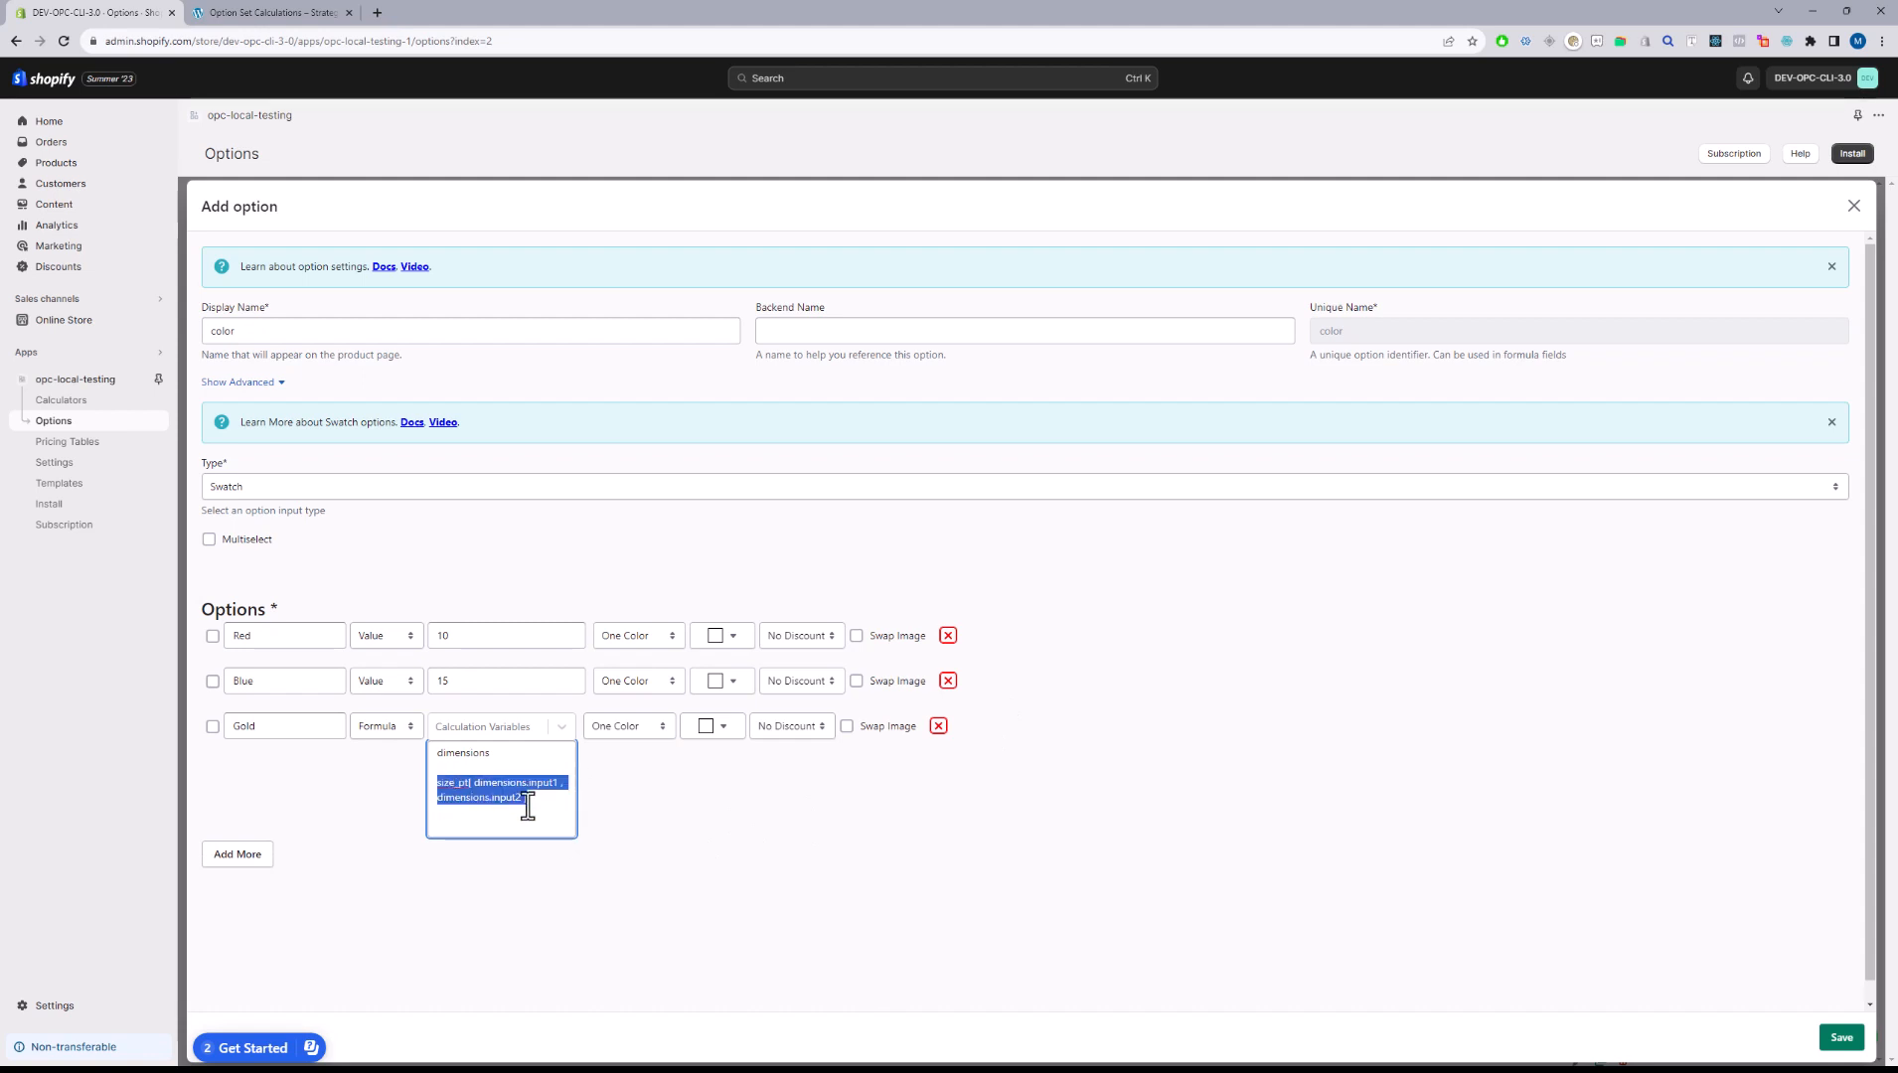
{"action": "double_click", "coordinate": [465, 753]}
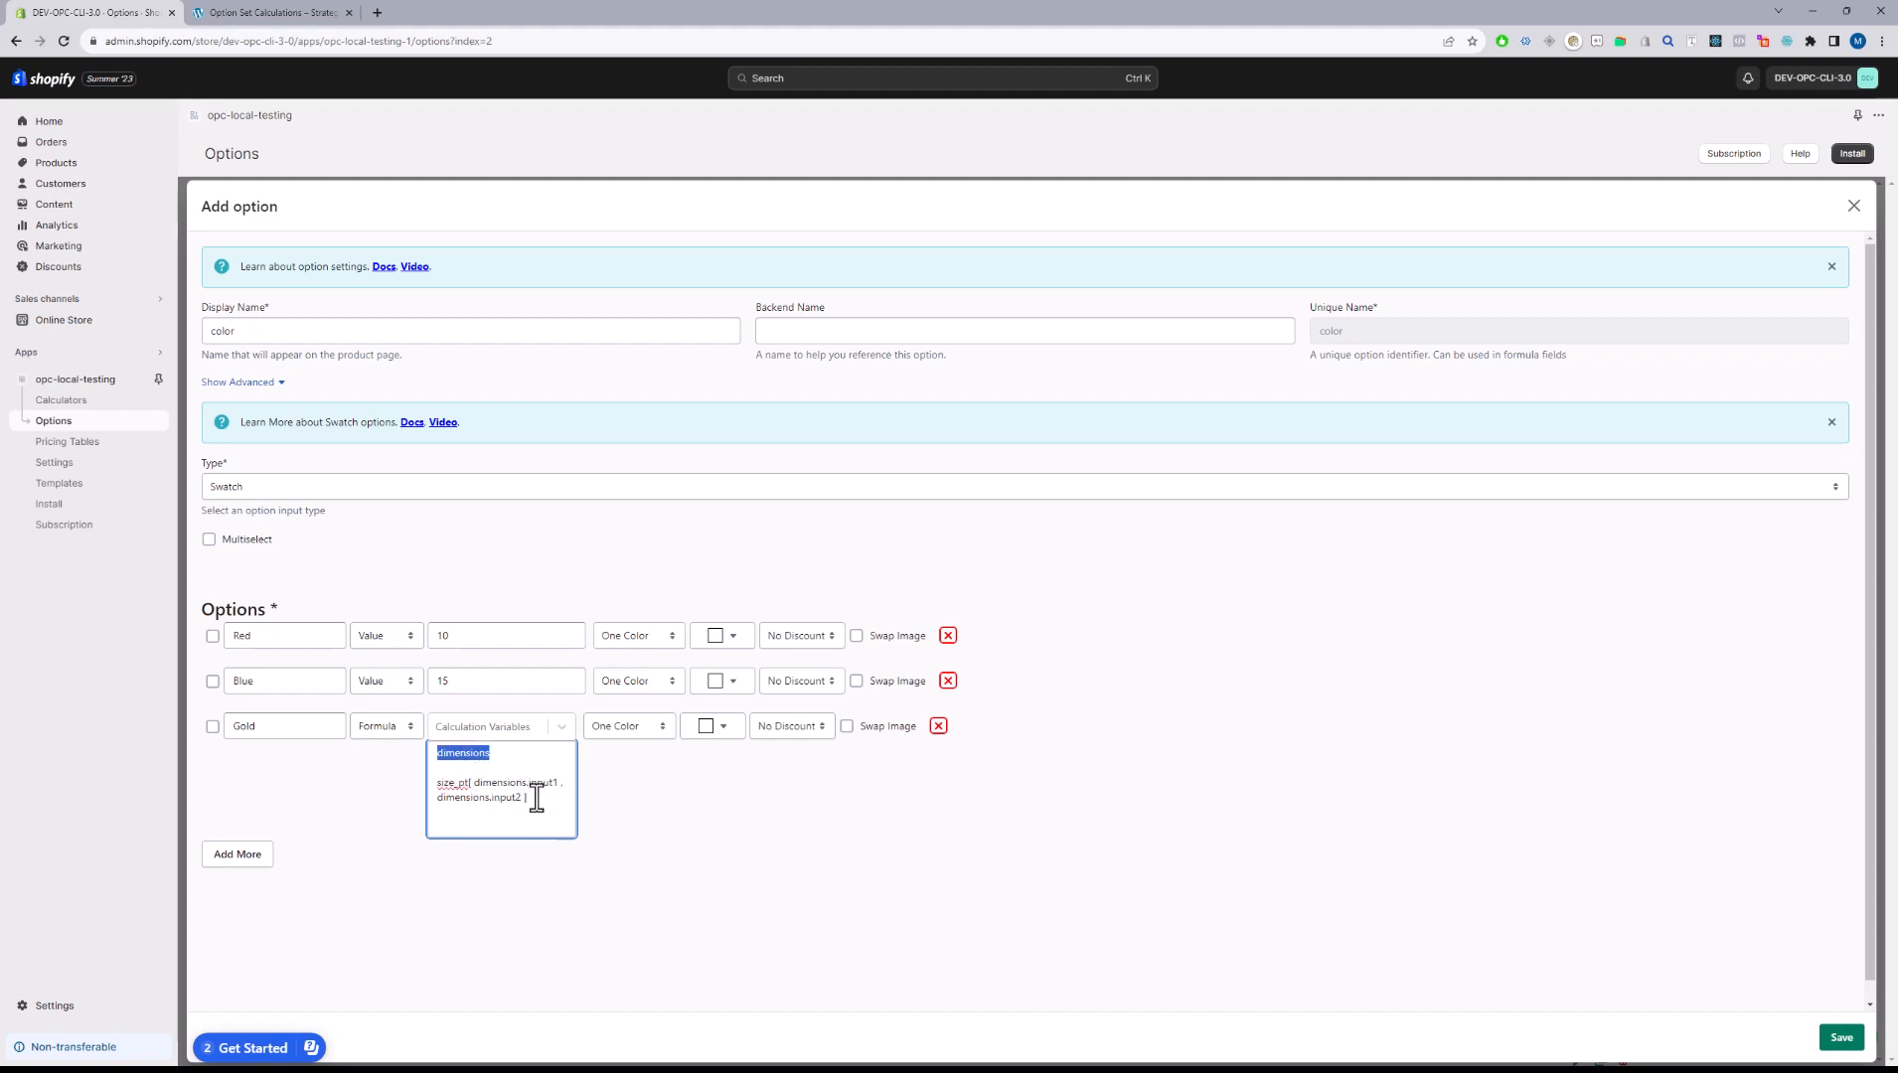
{"action": "left_click_drag", "start_coordinate": [545, 801], "coordinate": [429, 786]}
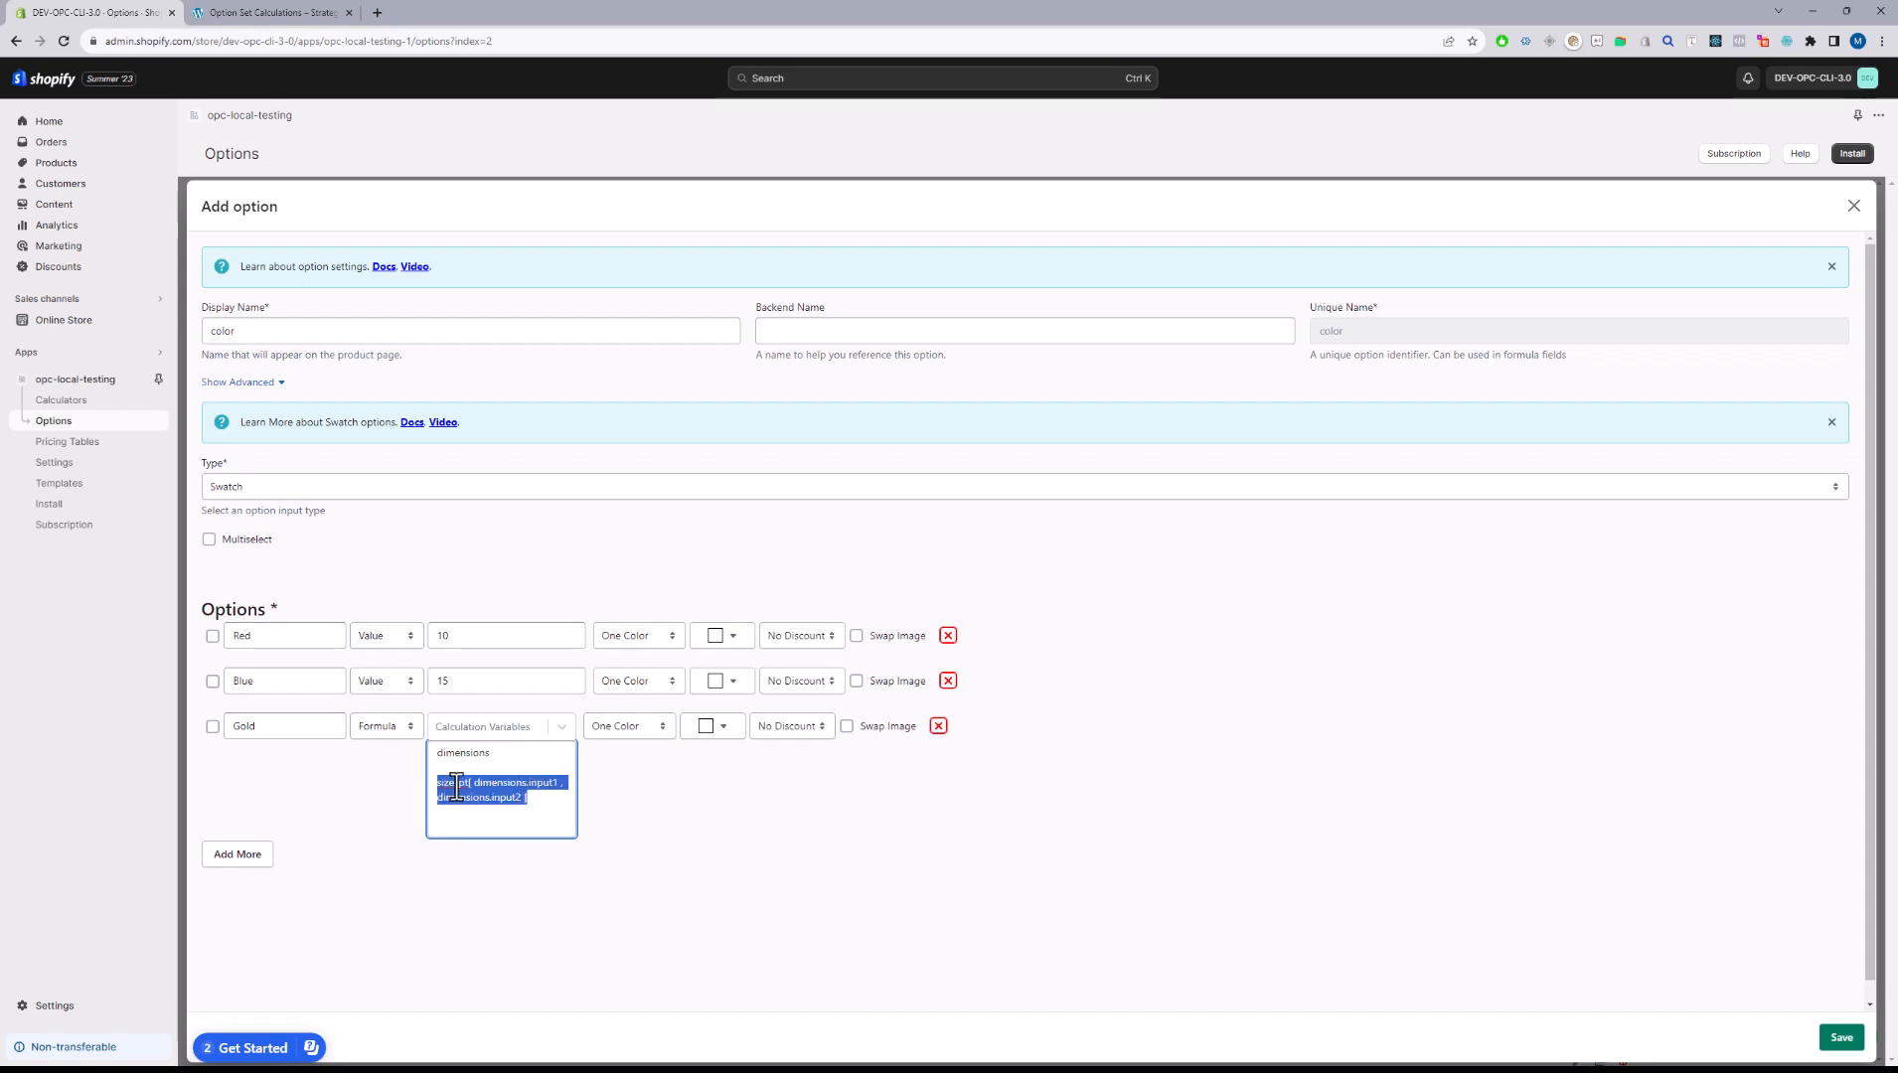
{"action": "left_click", "coordinate": [537, 804]}
{"action": "left_click_drag", "start_coordinate": [537, 804], "coordinate": [423, 791]}
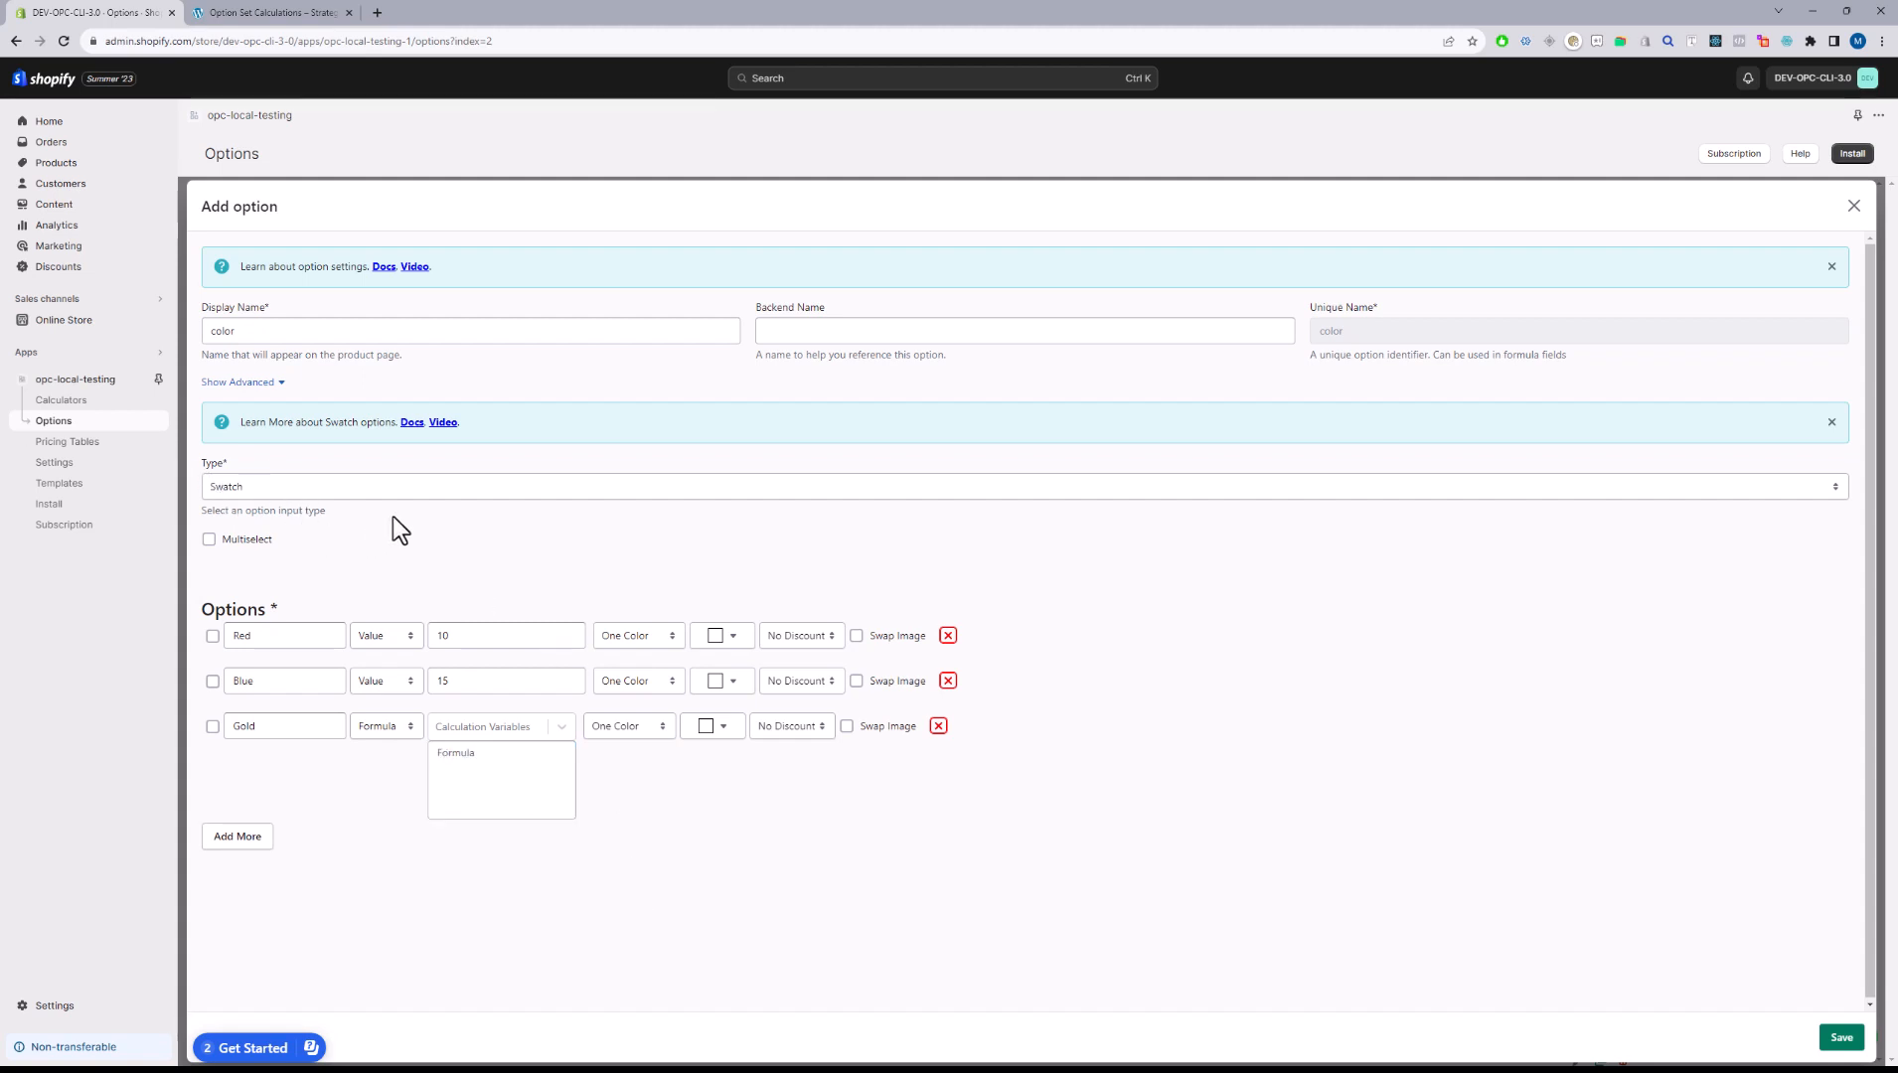
- Enable multiselect for the color swatch option and insert the shadestyle.selectedcount variable into the Gold formula
{"action": "left_click", "coordinate": [209, 539]}
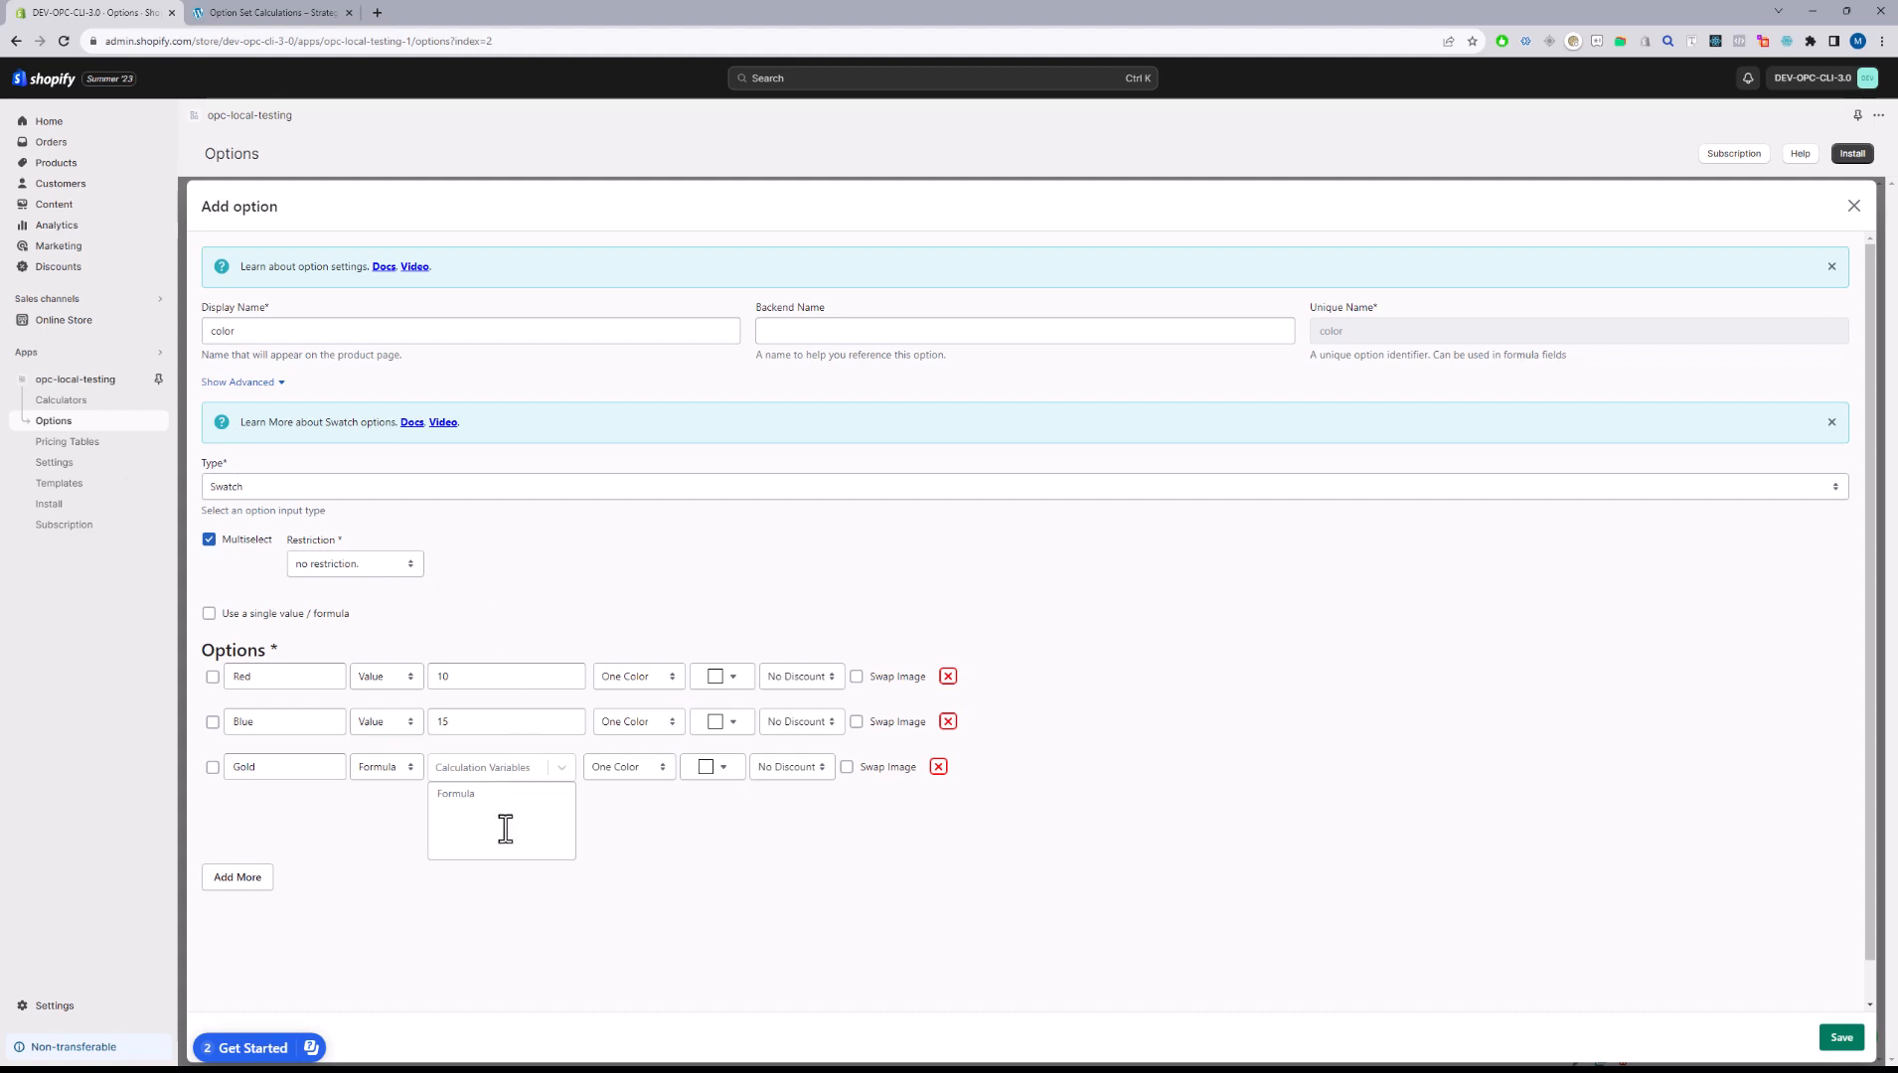
{"action": "left_click", "coordinate": [563, 766]}
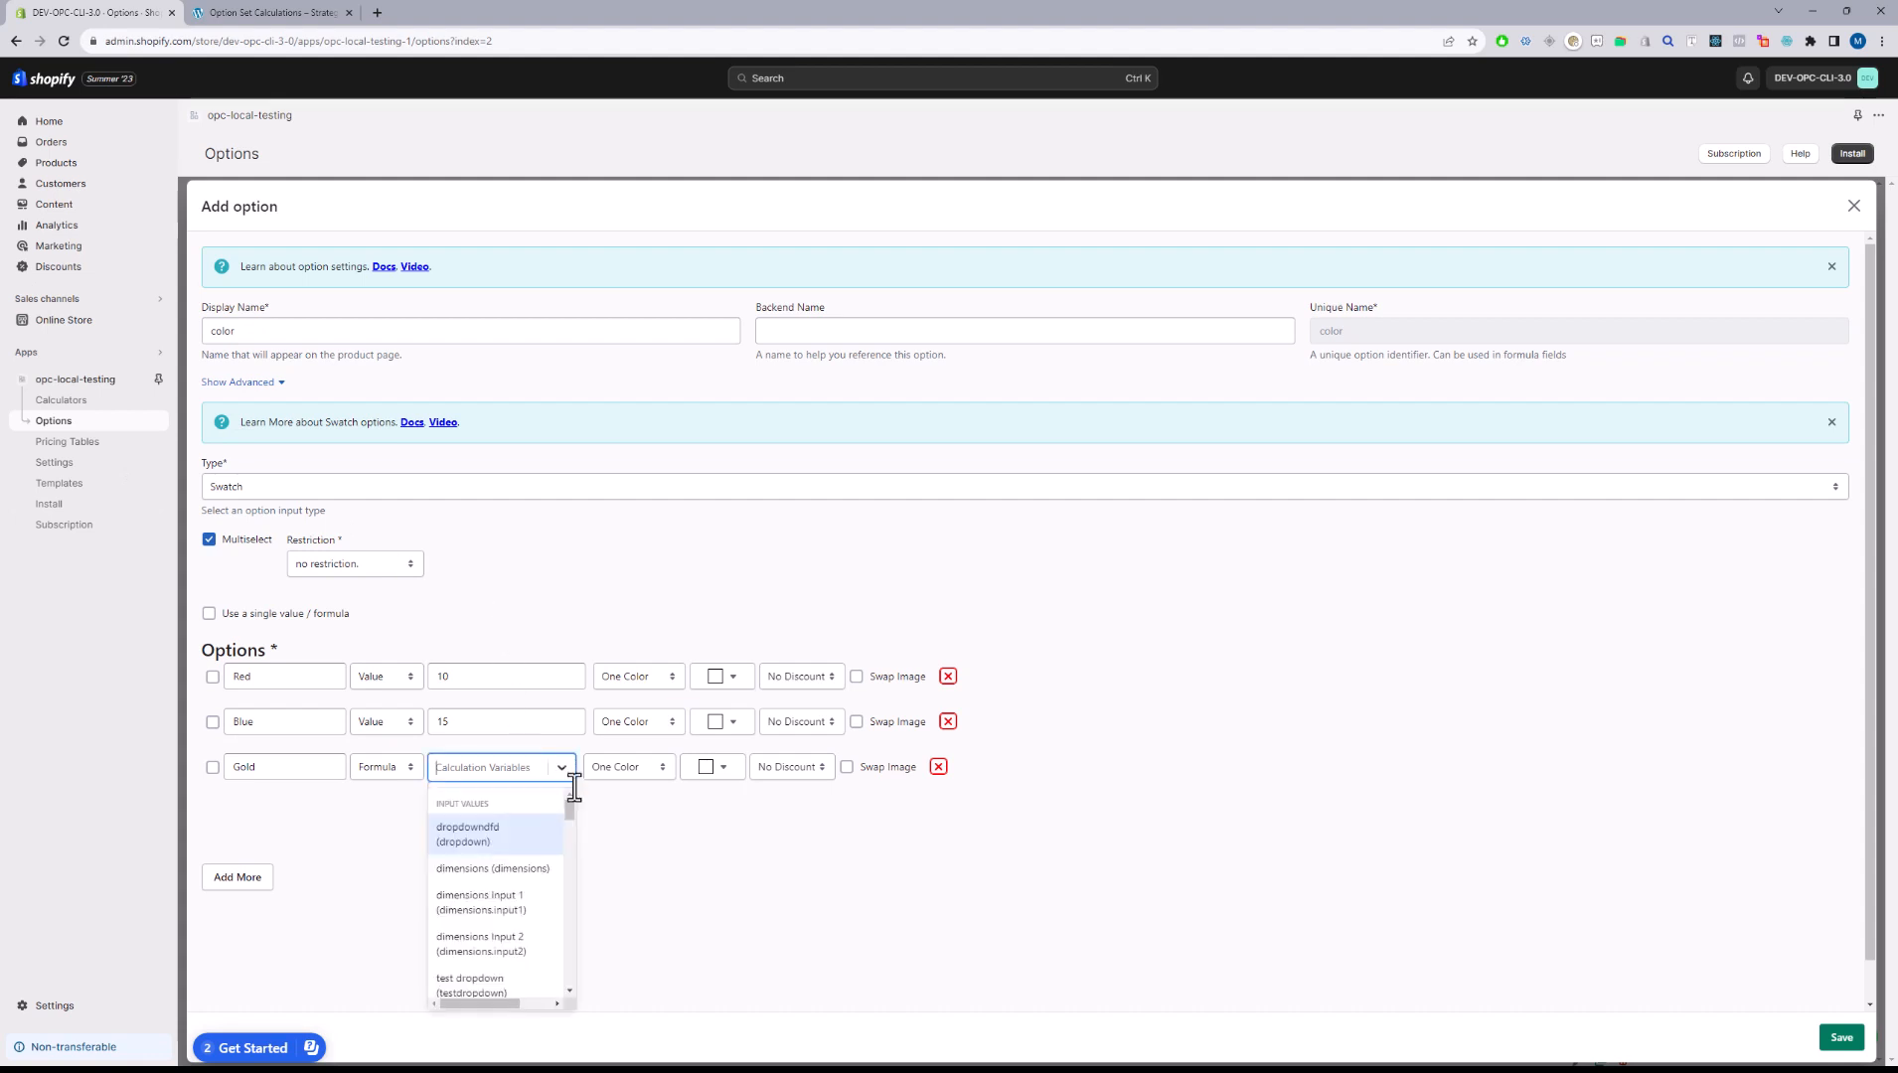
{"action": "left_click_drag", "start_coordinate": [569, 804], "coordinate": [527, 807]}
{"action": "left_click", "coordinate": [513, 817]}
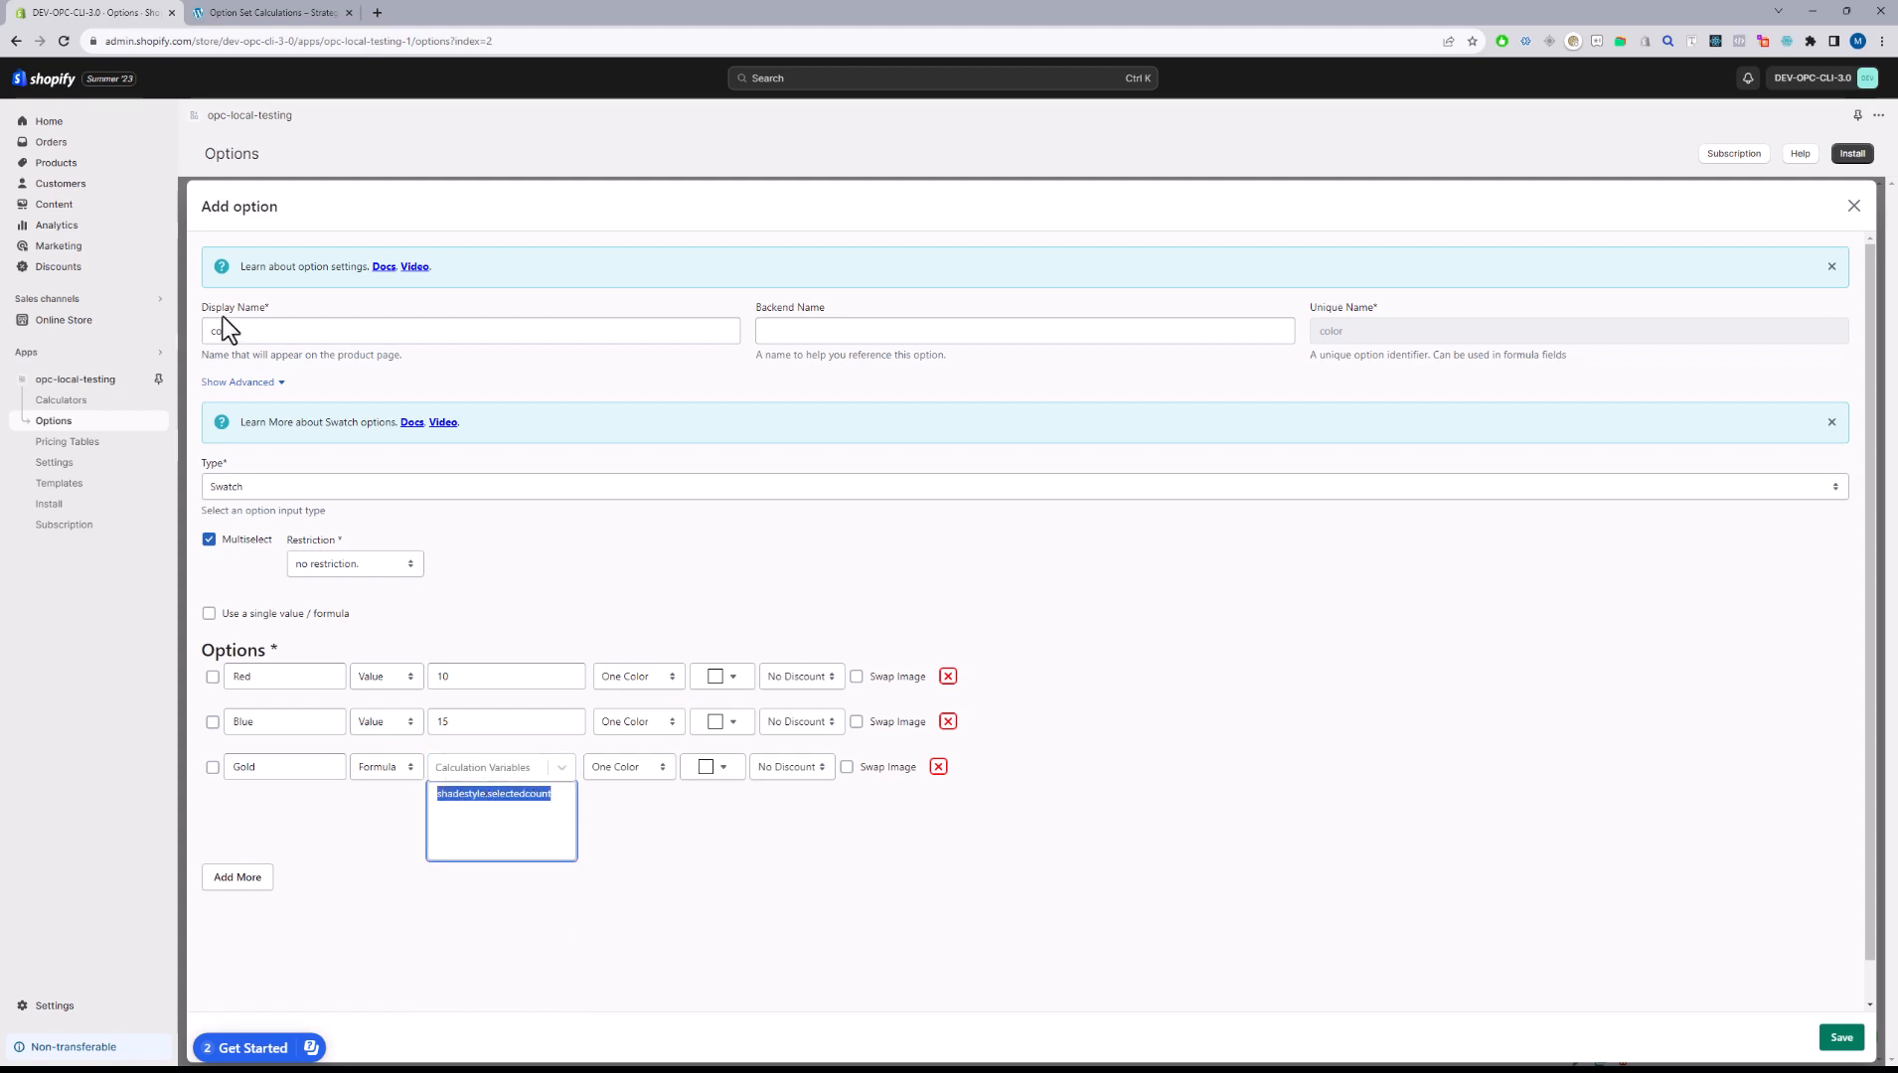
- Review the shadestyle.selectedcount variable in the Gold formula alongside the multiselect setting
{"action": "double_click", "coordinate": [464, 793]}
{"action": "double_click", "coordinate": [536, 793]}
{"action": "left_click", "coordinate": [706, 861]}
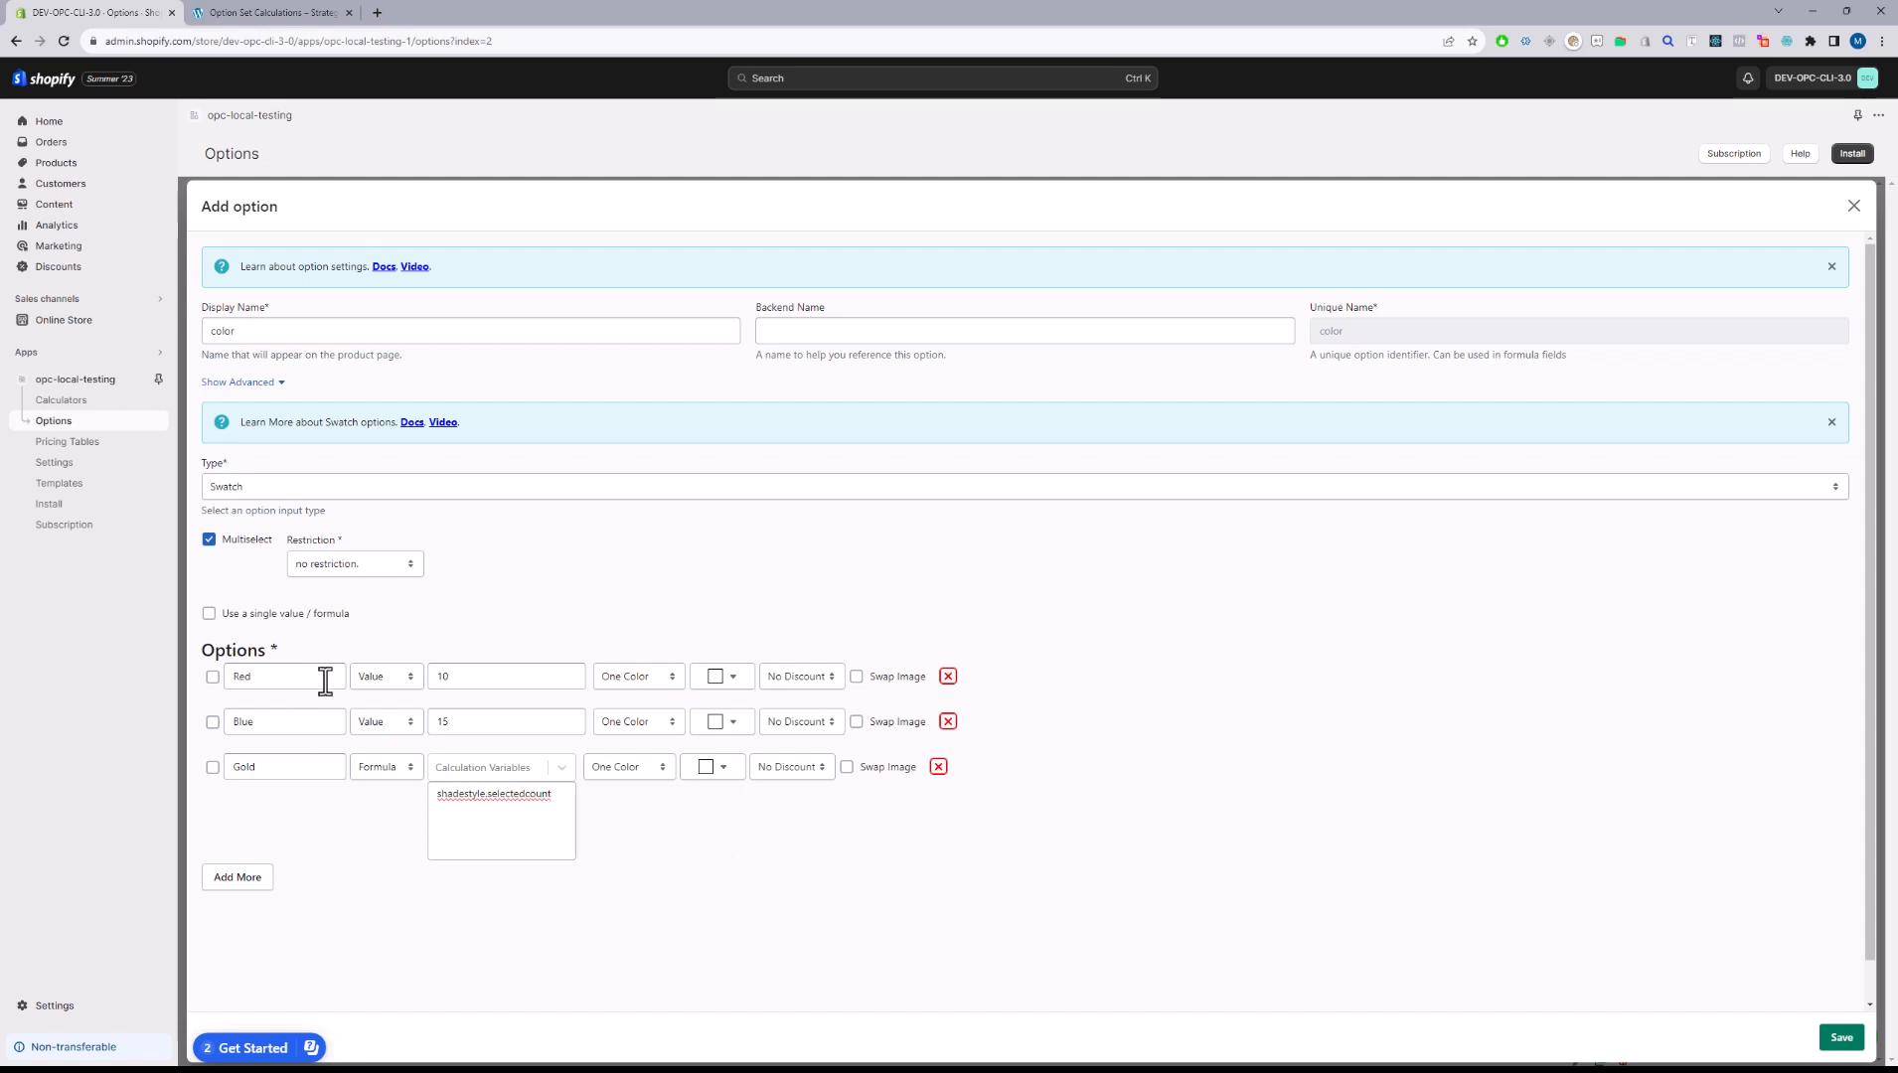
{"action": "left_click_drag", "start_coordinate": [557, 795], "coordinate": [448, 805]}
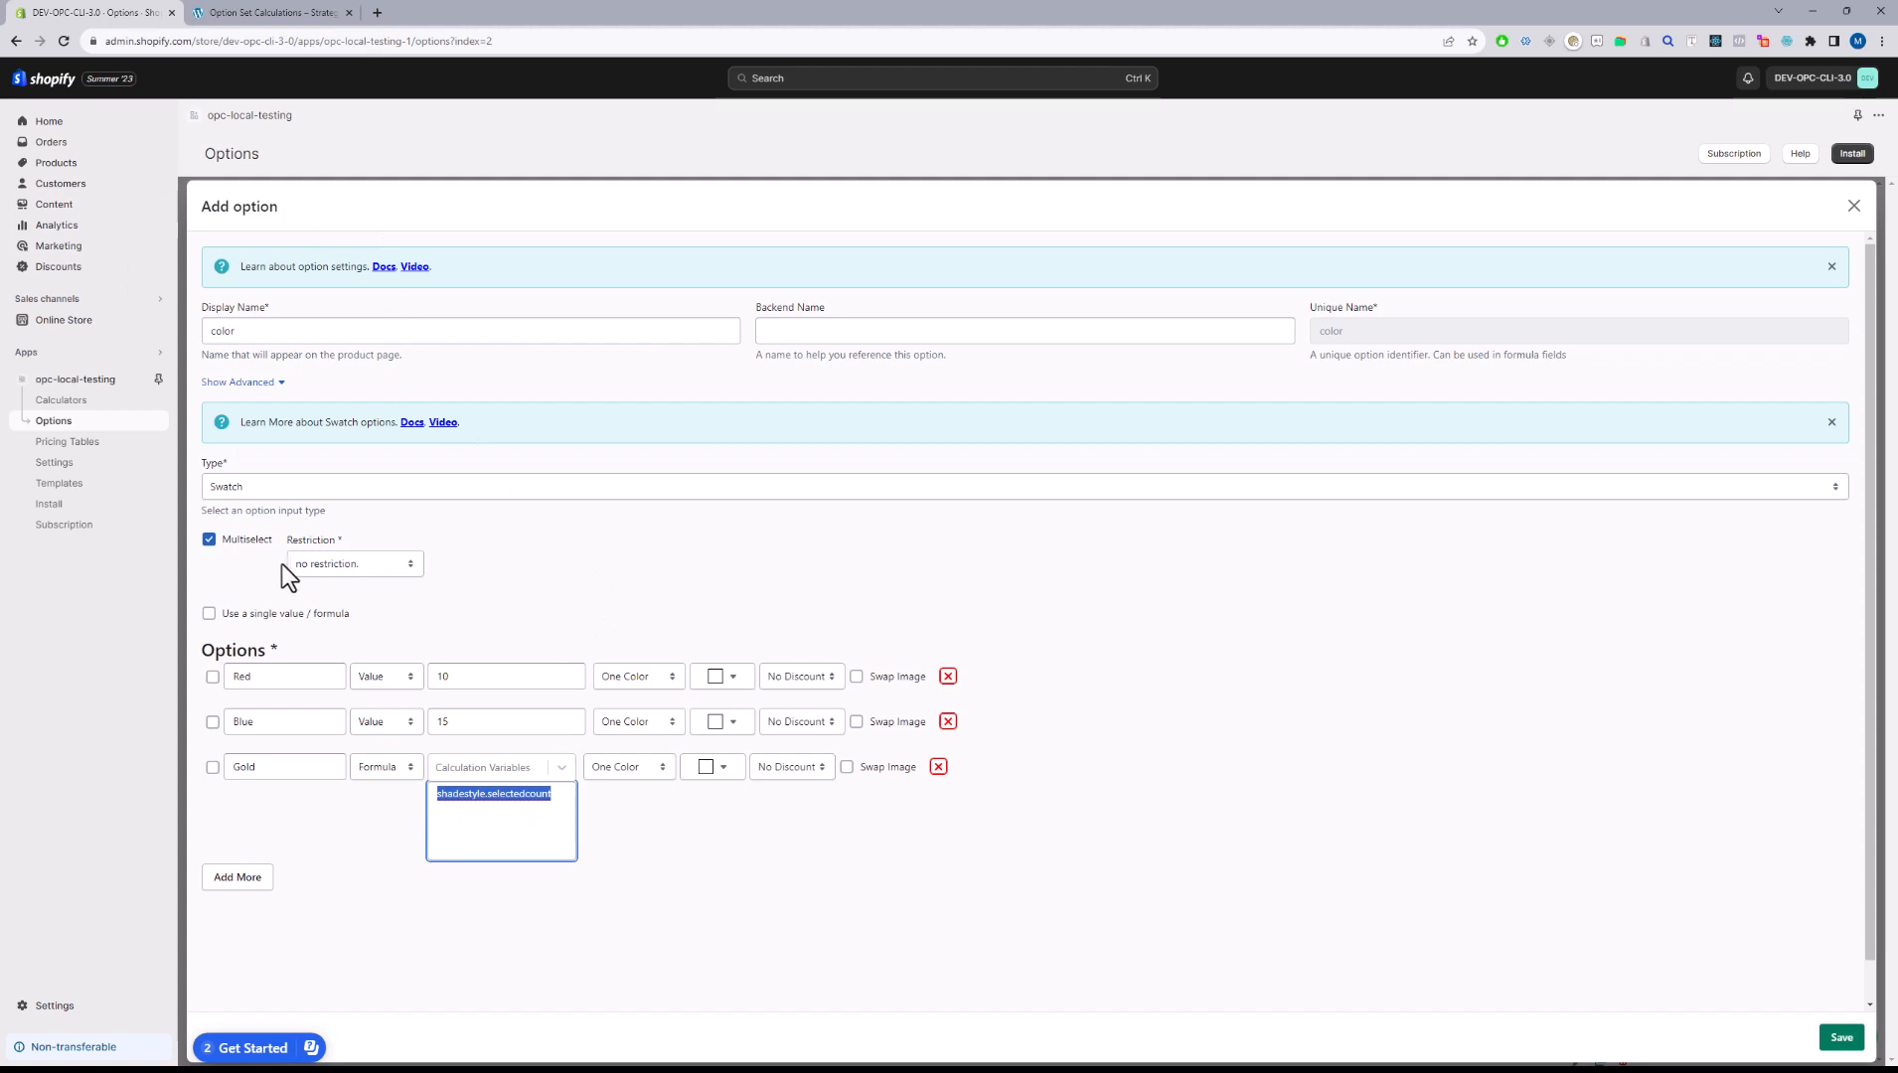
- Enable a single value/formula for all swatch choices and set the shared value to 25
{"action": "left_click", "coordinate": [280, 616]}
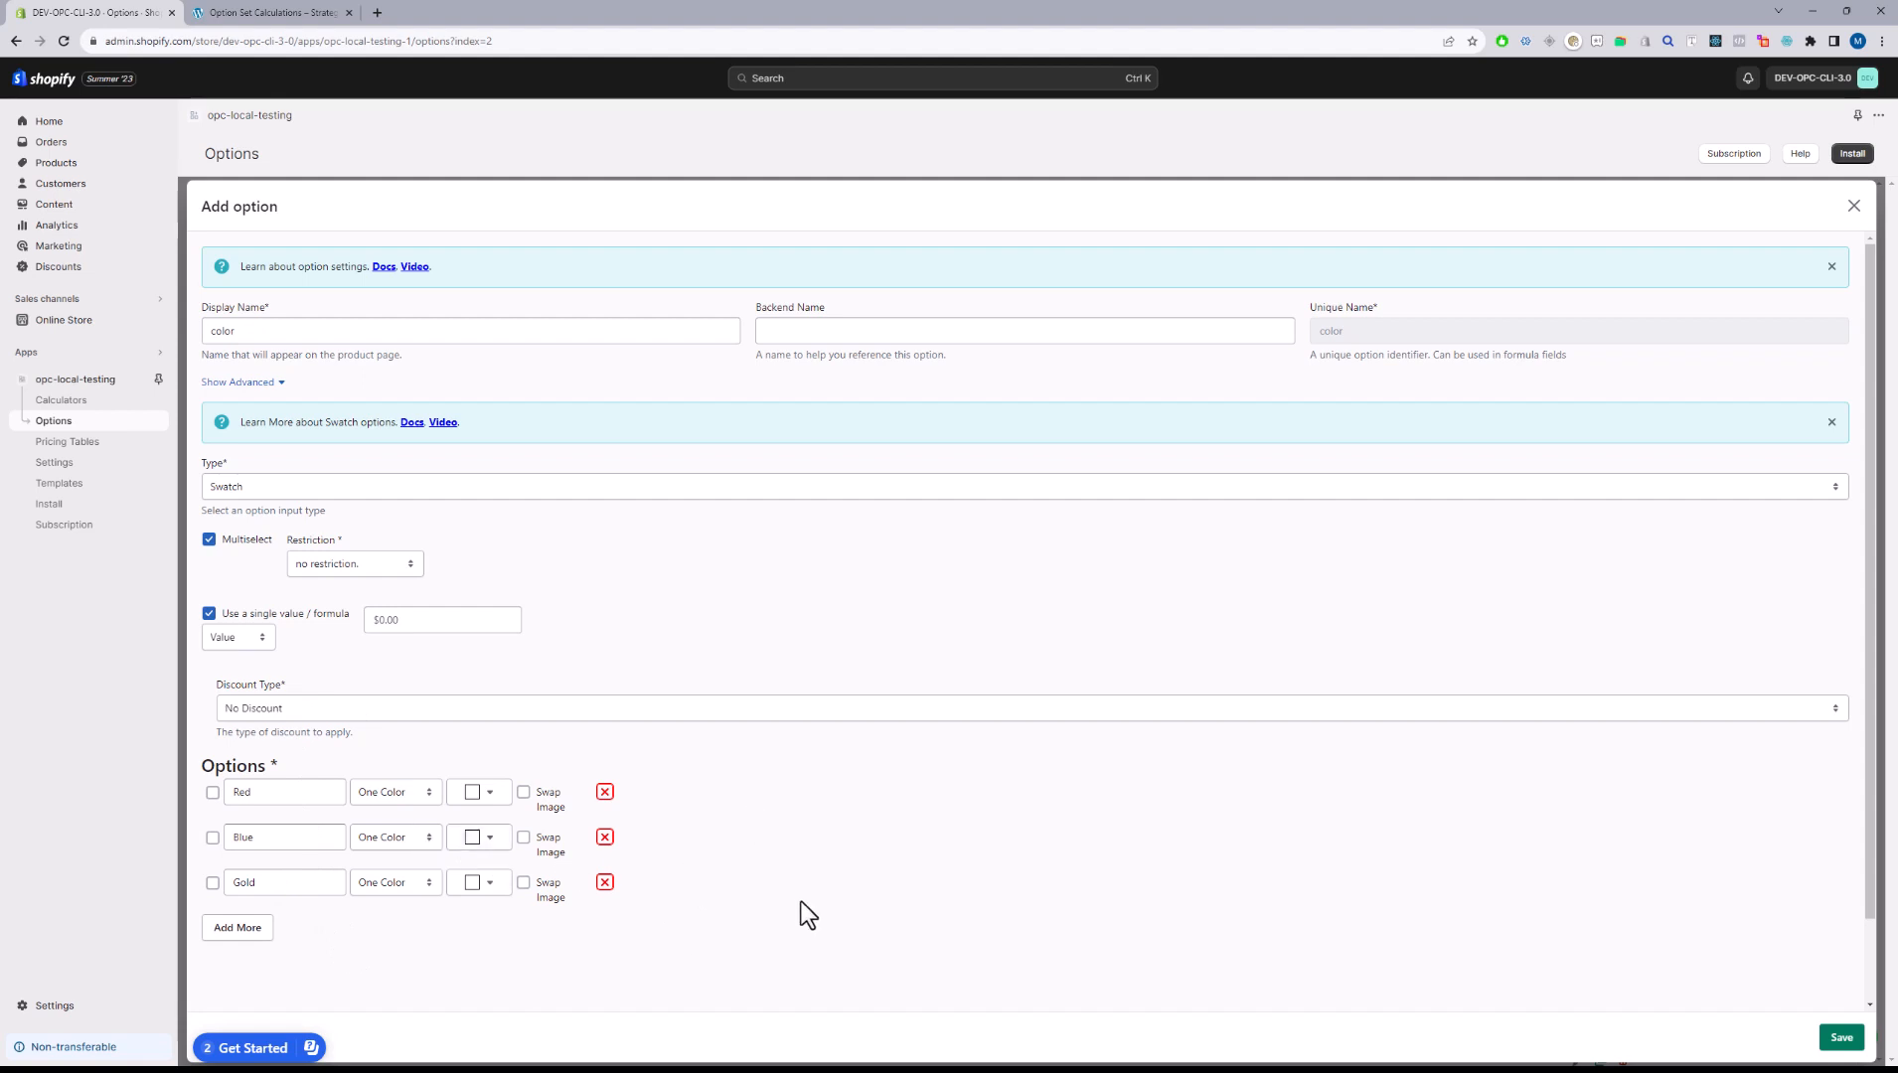
{"action": "left_click", "coordinate": [437, 621]}
{"action": "type", "text": "25"}
{"action": "left_click", "coordinate": [703, 762]}
{"action": "double_click", "coordinate": [379, 620]}
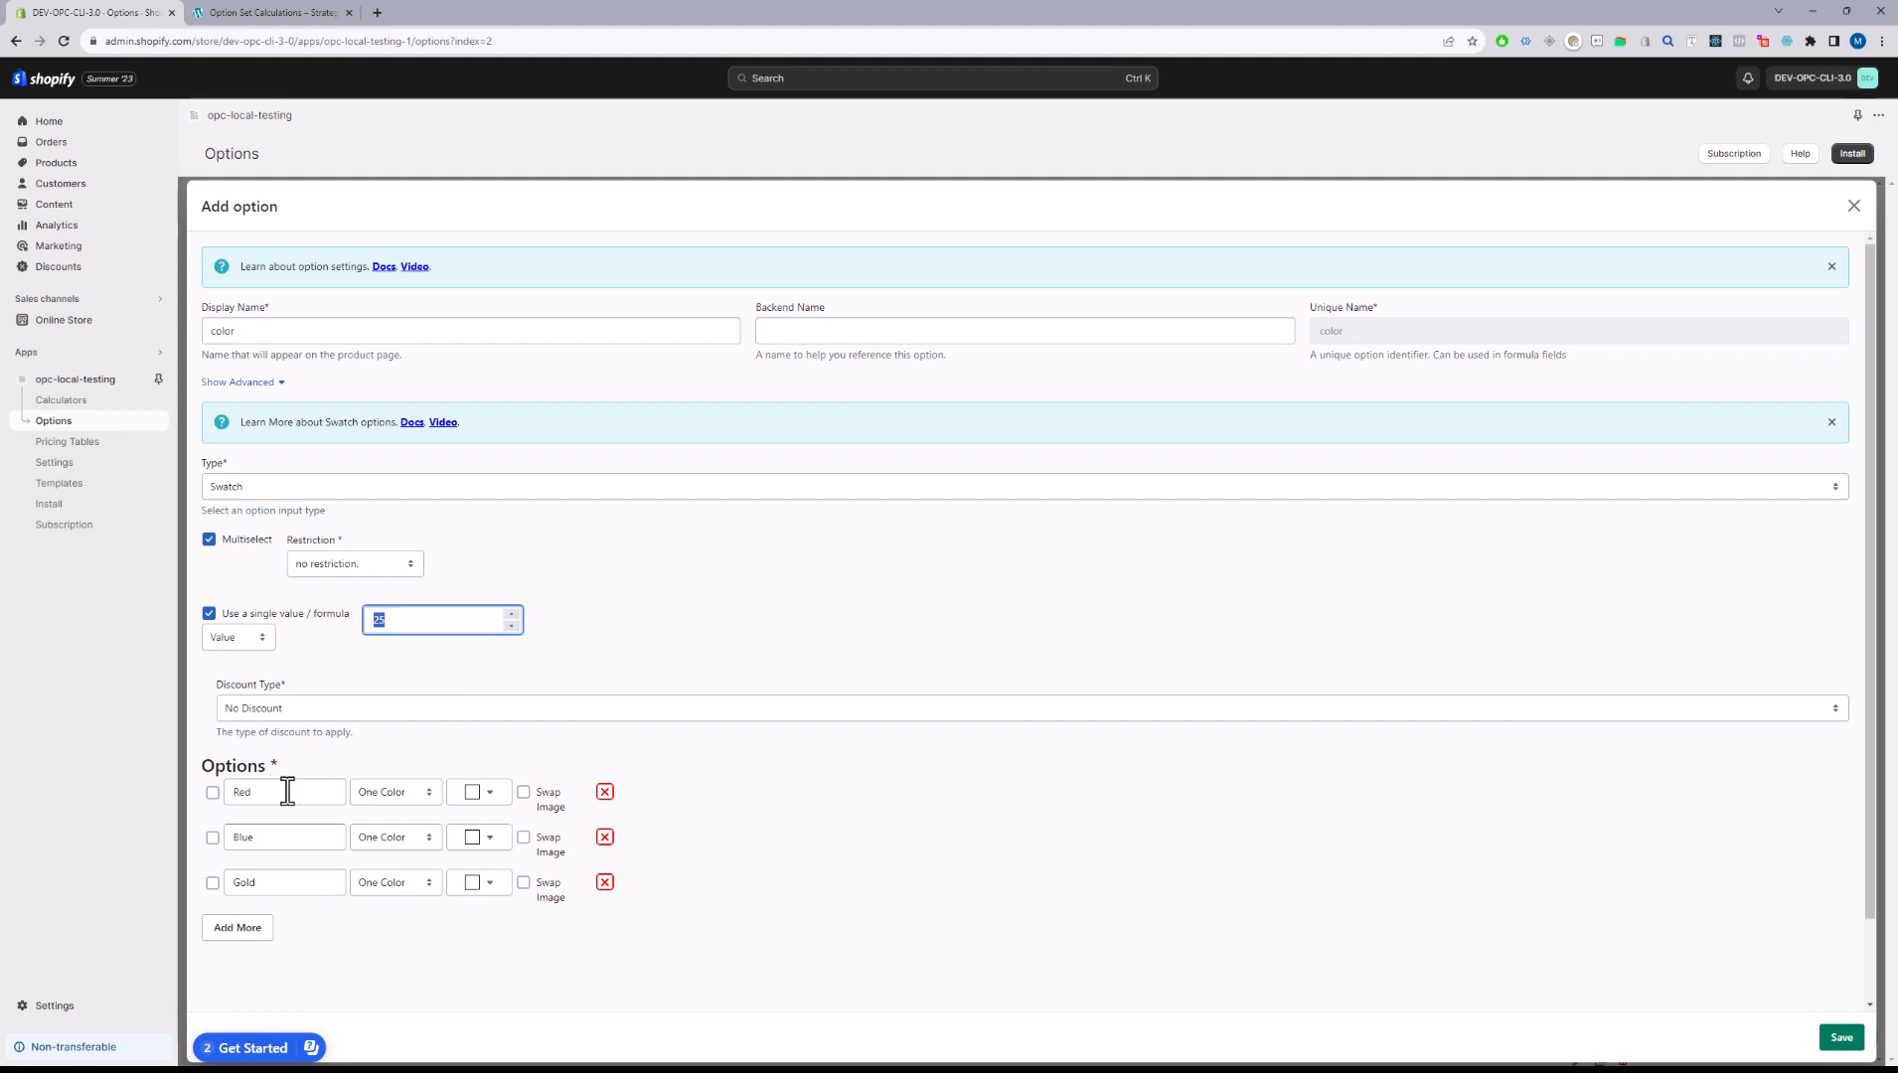
- Turn off the single value/formula setting, mark Red and Blue as preselected, compare their individual values, and clear the preselection
{"action": "left_click", "coordinate": [301, 616]}
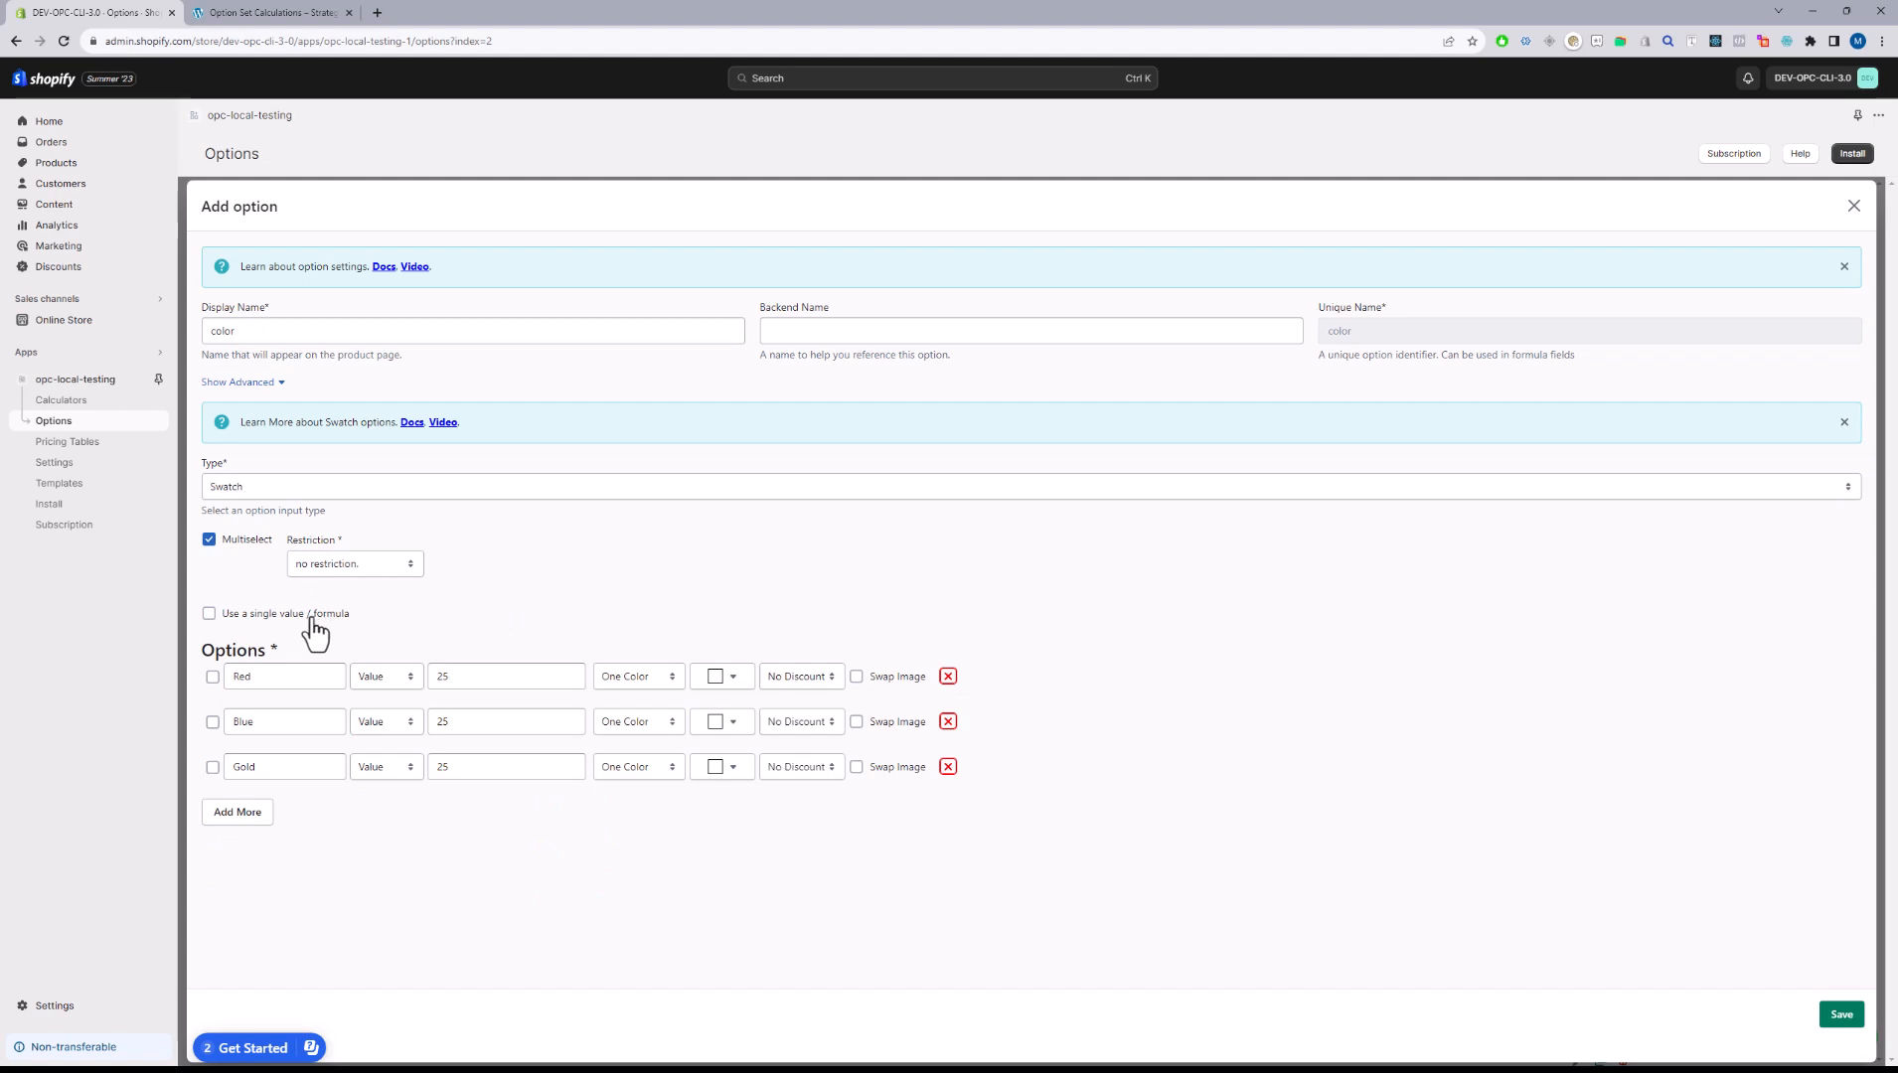
{"action": "left_click", "coordinate": [271, 677]}
{"action": "left_click", "coordinate": [213, 678]}
{"action": "left_click", "coordinate": [213, 723]}
{"action": "double_click", "coordinate": [468, 678]}
{"action": "double_click", "coordinate": [462, 718]}
{"action": "double_click", "coordinate": [453, 677]}
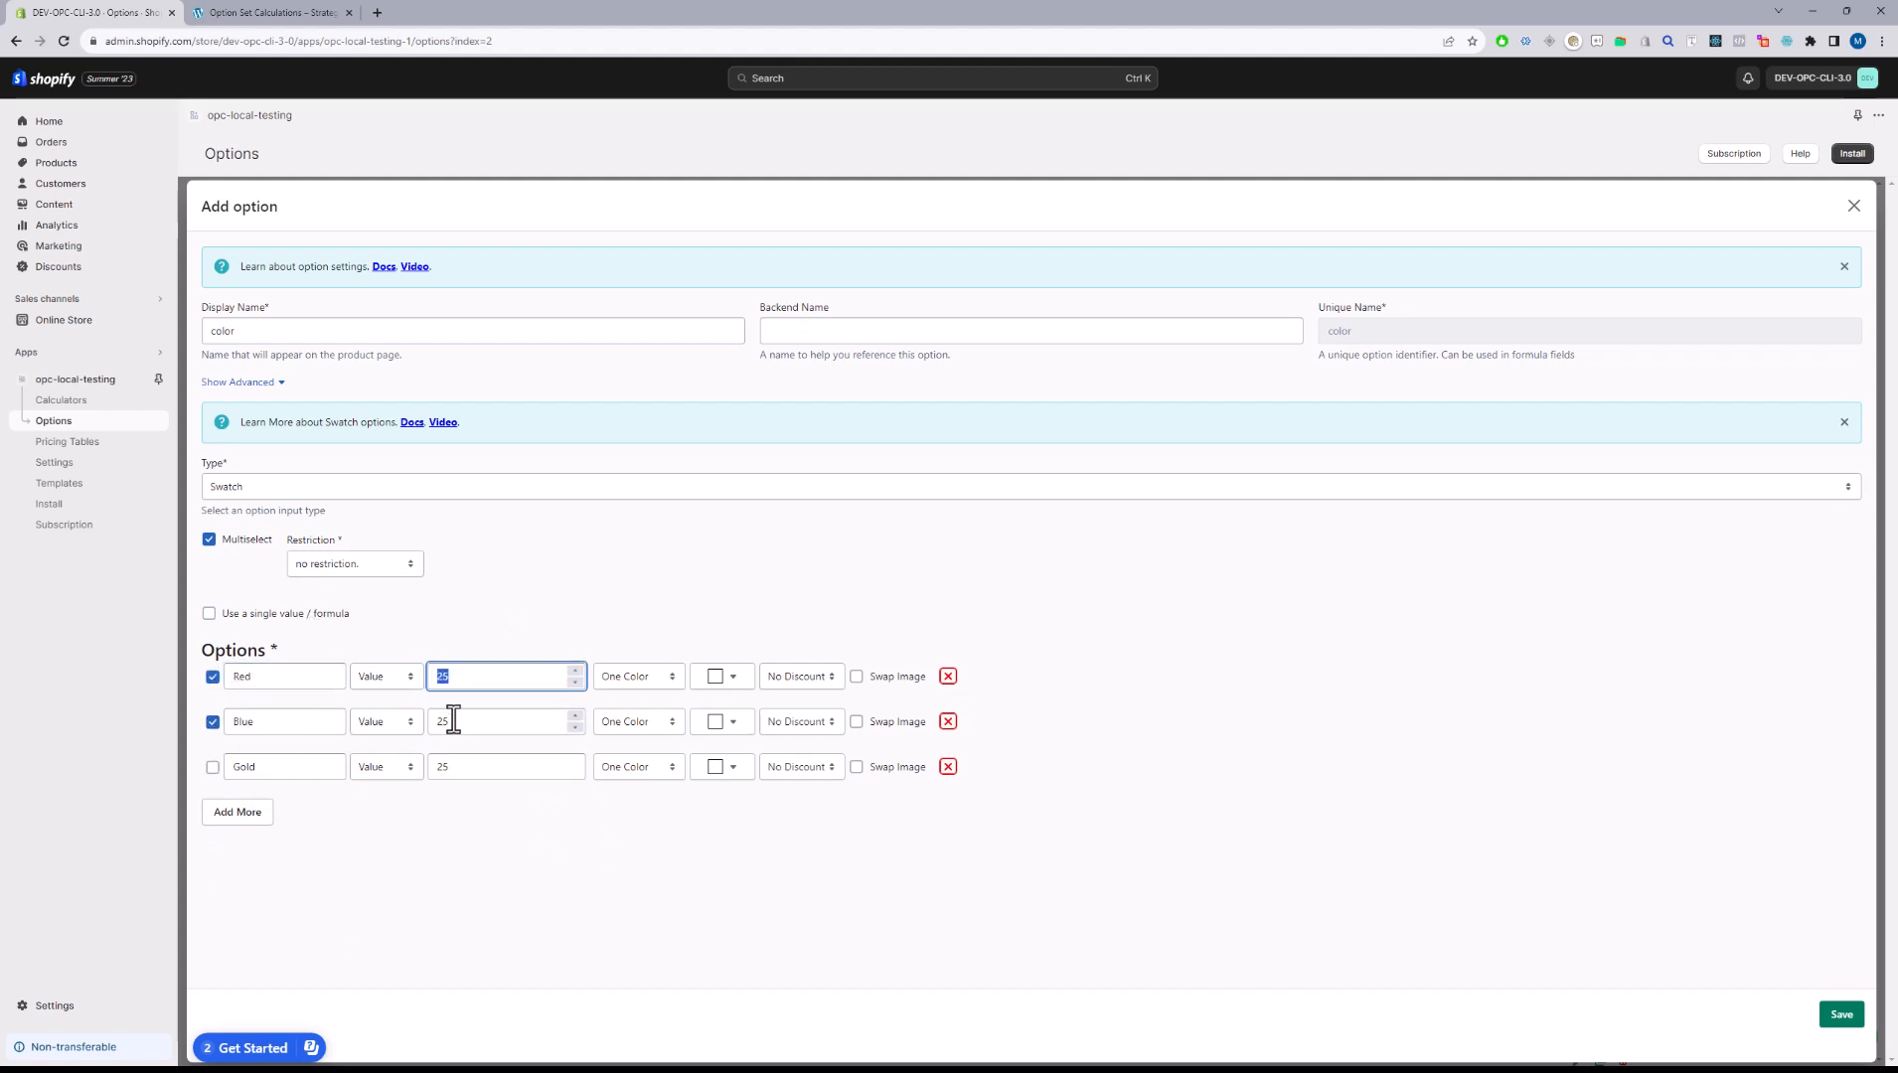
{"action": "double_click", "coordinate": [453, 721]}
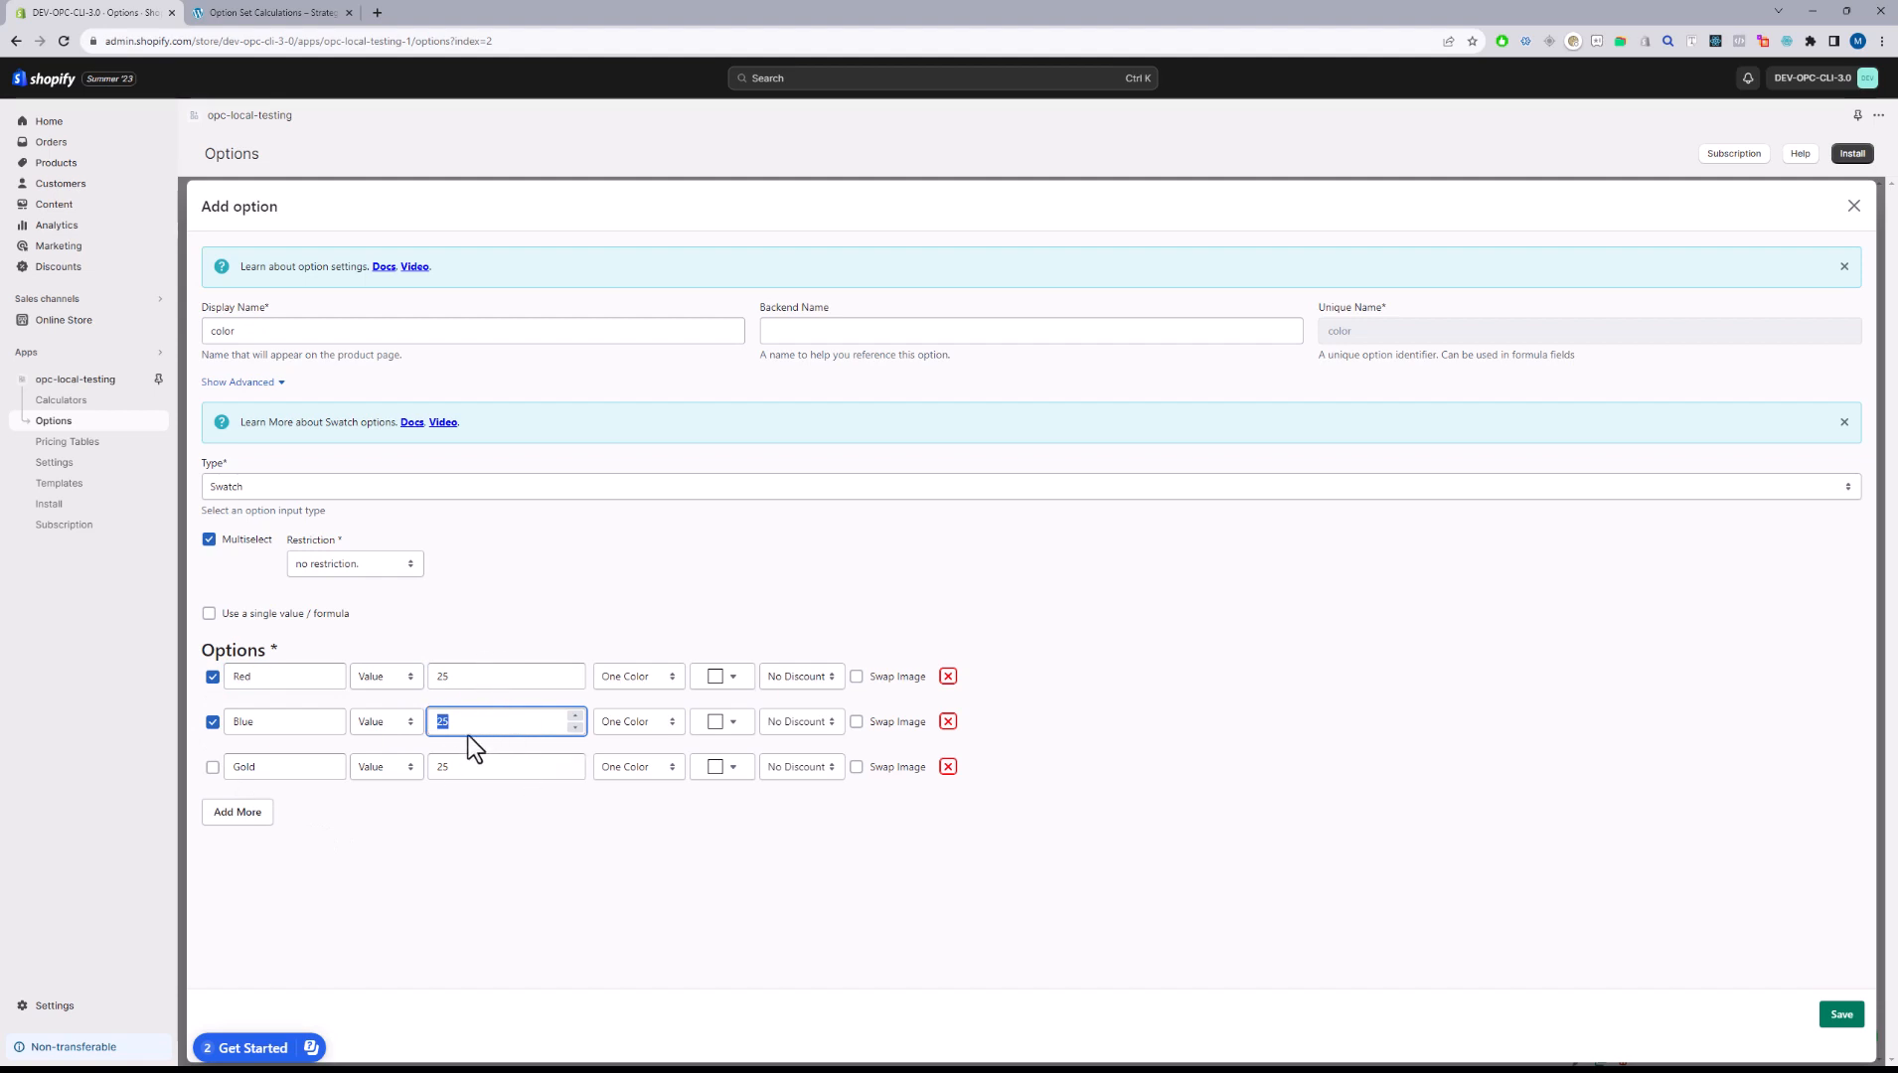
{"action": "left_click", "coordinate": [212, 678]}
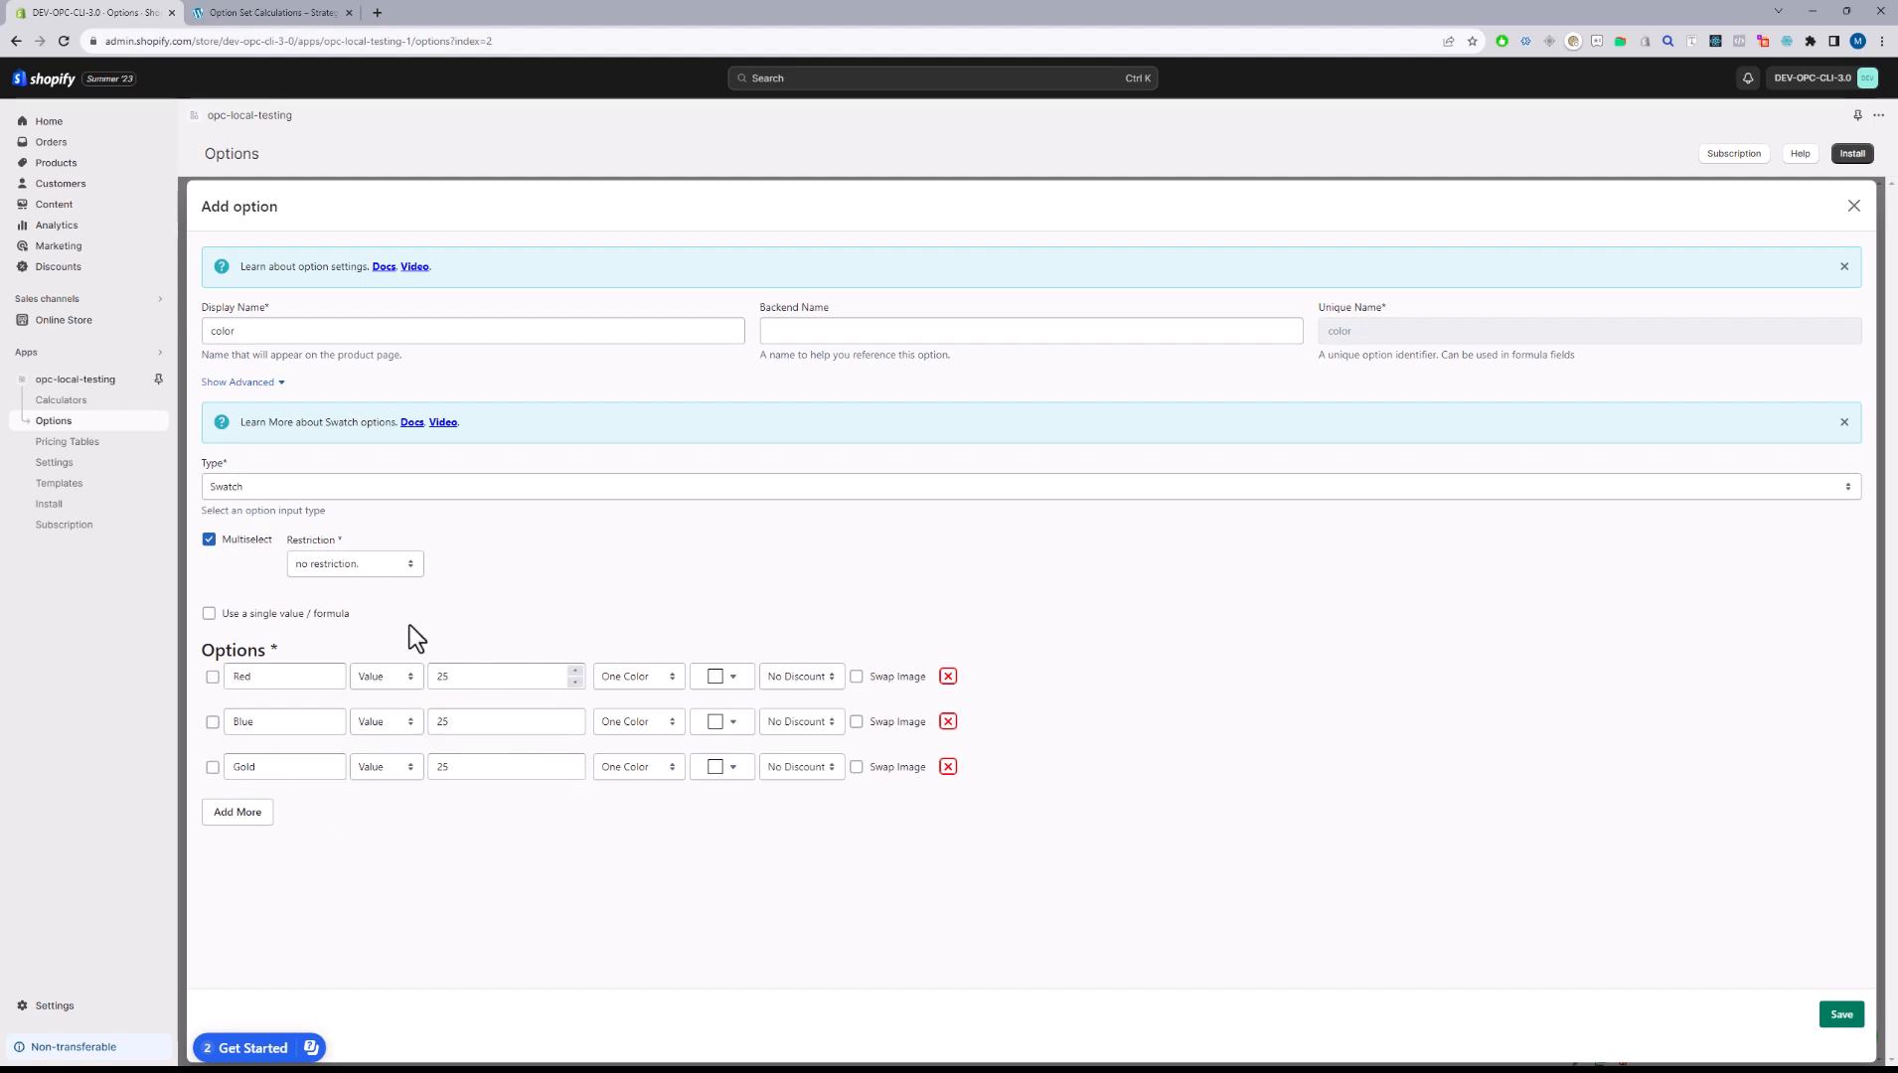
- Enable the single value/formula setting, switch it to Formula, and enter color.inputcount using the option's unique name
{"action": "left_click", "coordinate": [254, 614]}
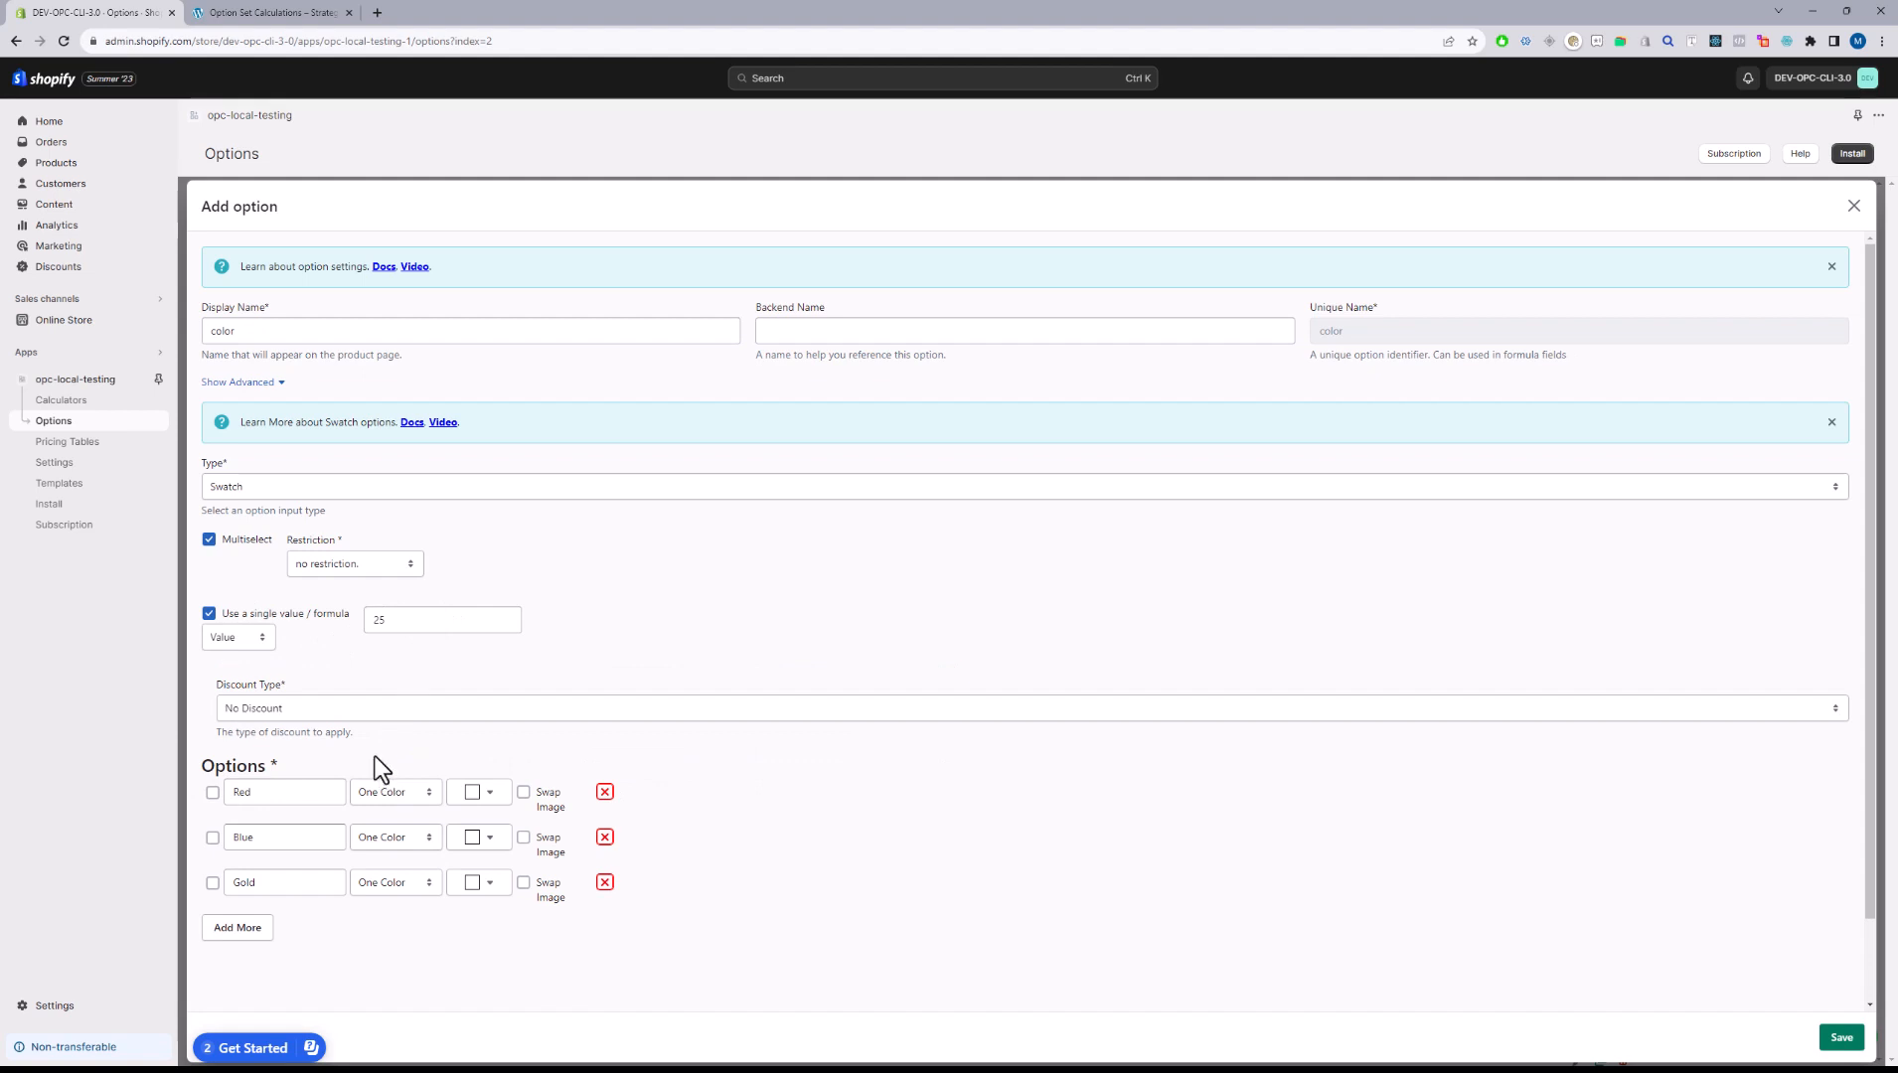
{"action": "left_click", "coordinate": [230, 643]}
{"action": "left_click", "coordinate": [246, 679]}
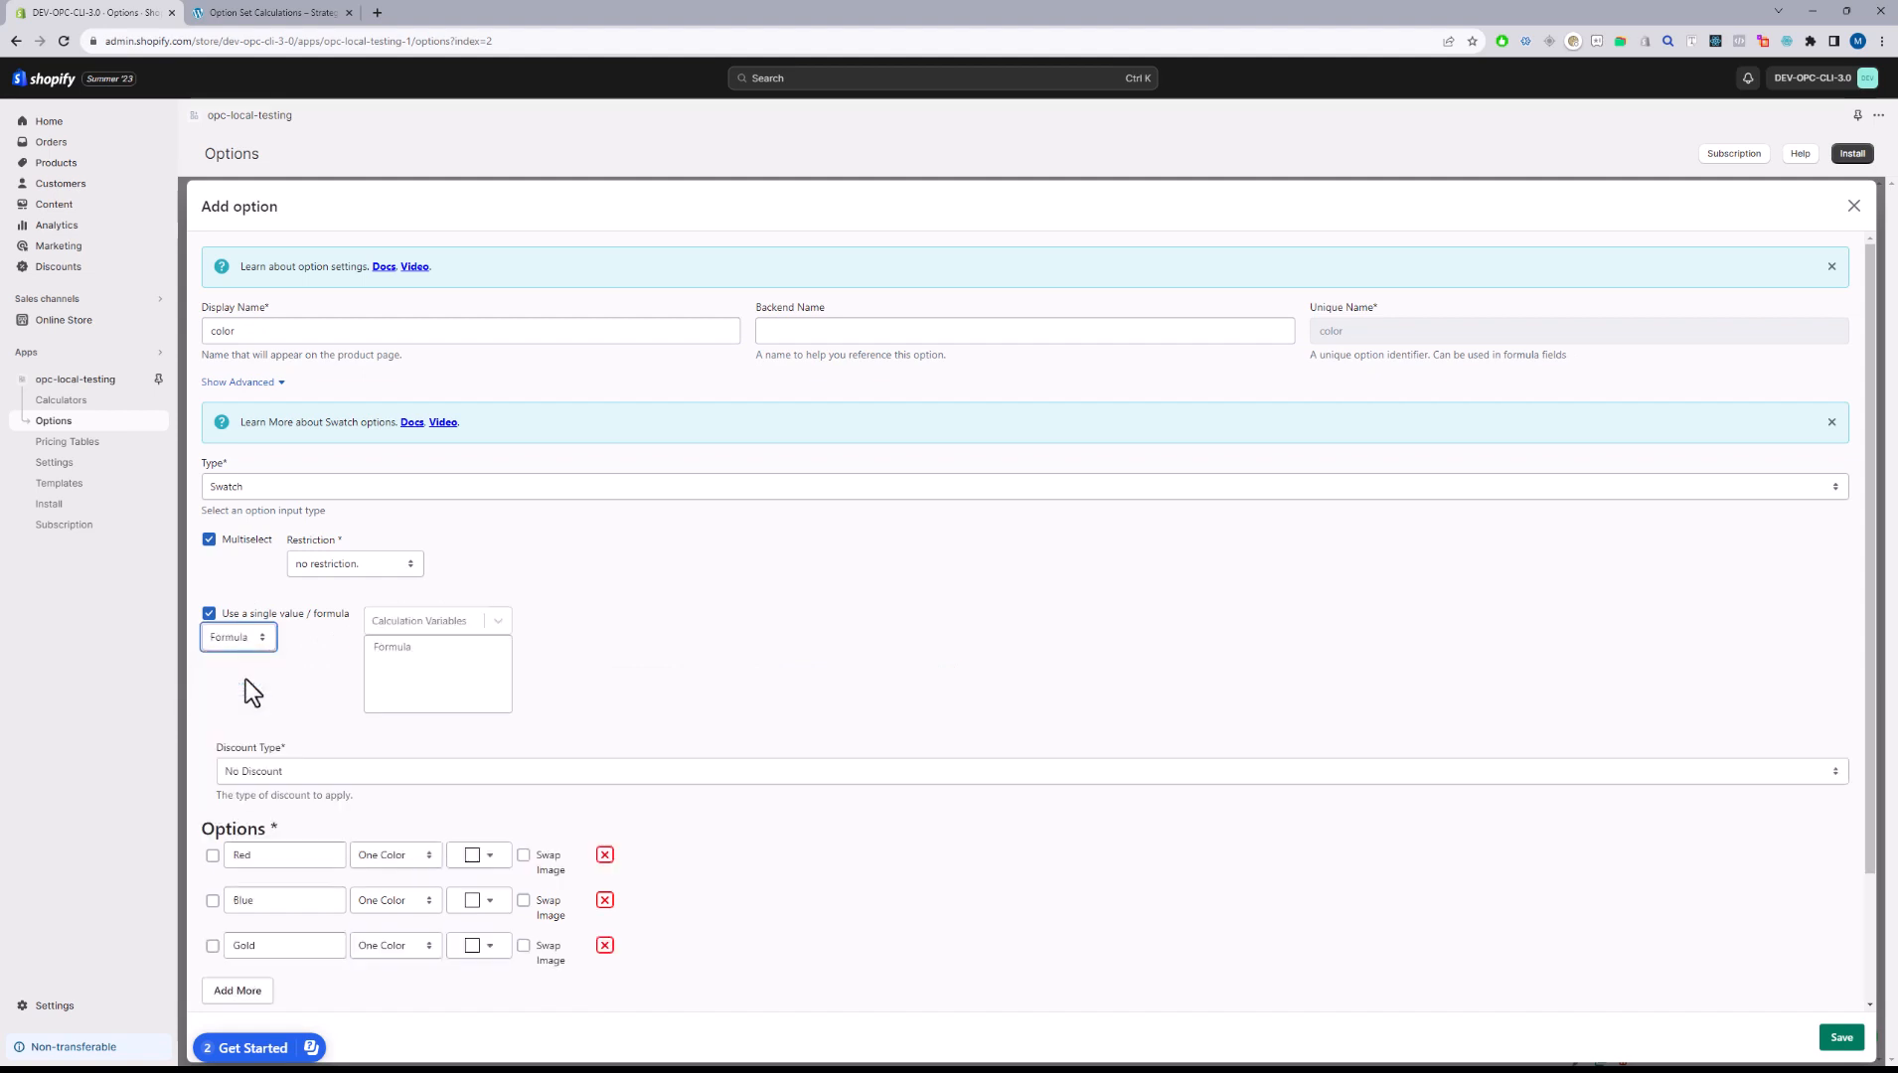
{"action": "left_click", "coordinate": [459, 668]}
{"action": "double_click", "coordinate": [1330, 331]}
{"action": "key", "text": "ctrl+c"}
{"action": "left_click", "coordinate": [444, 686]}
{"action": "key", "text": "ctrl+v"}
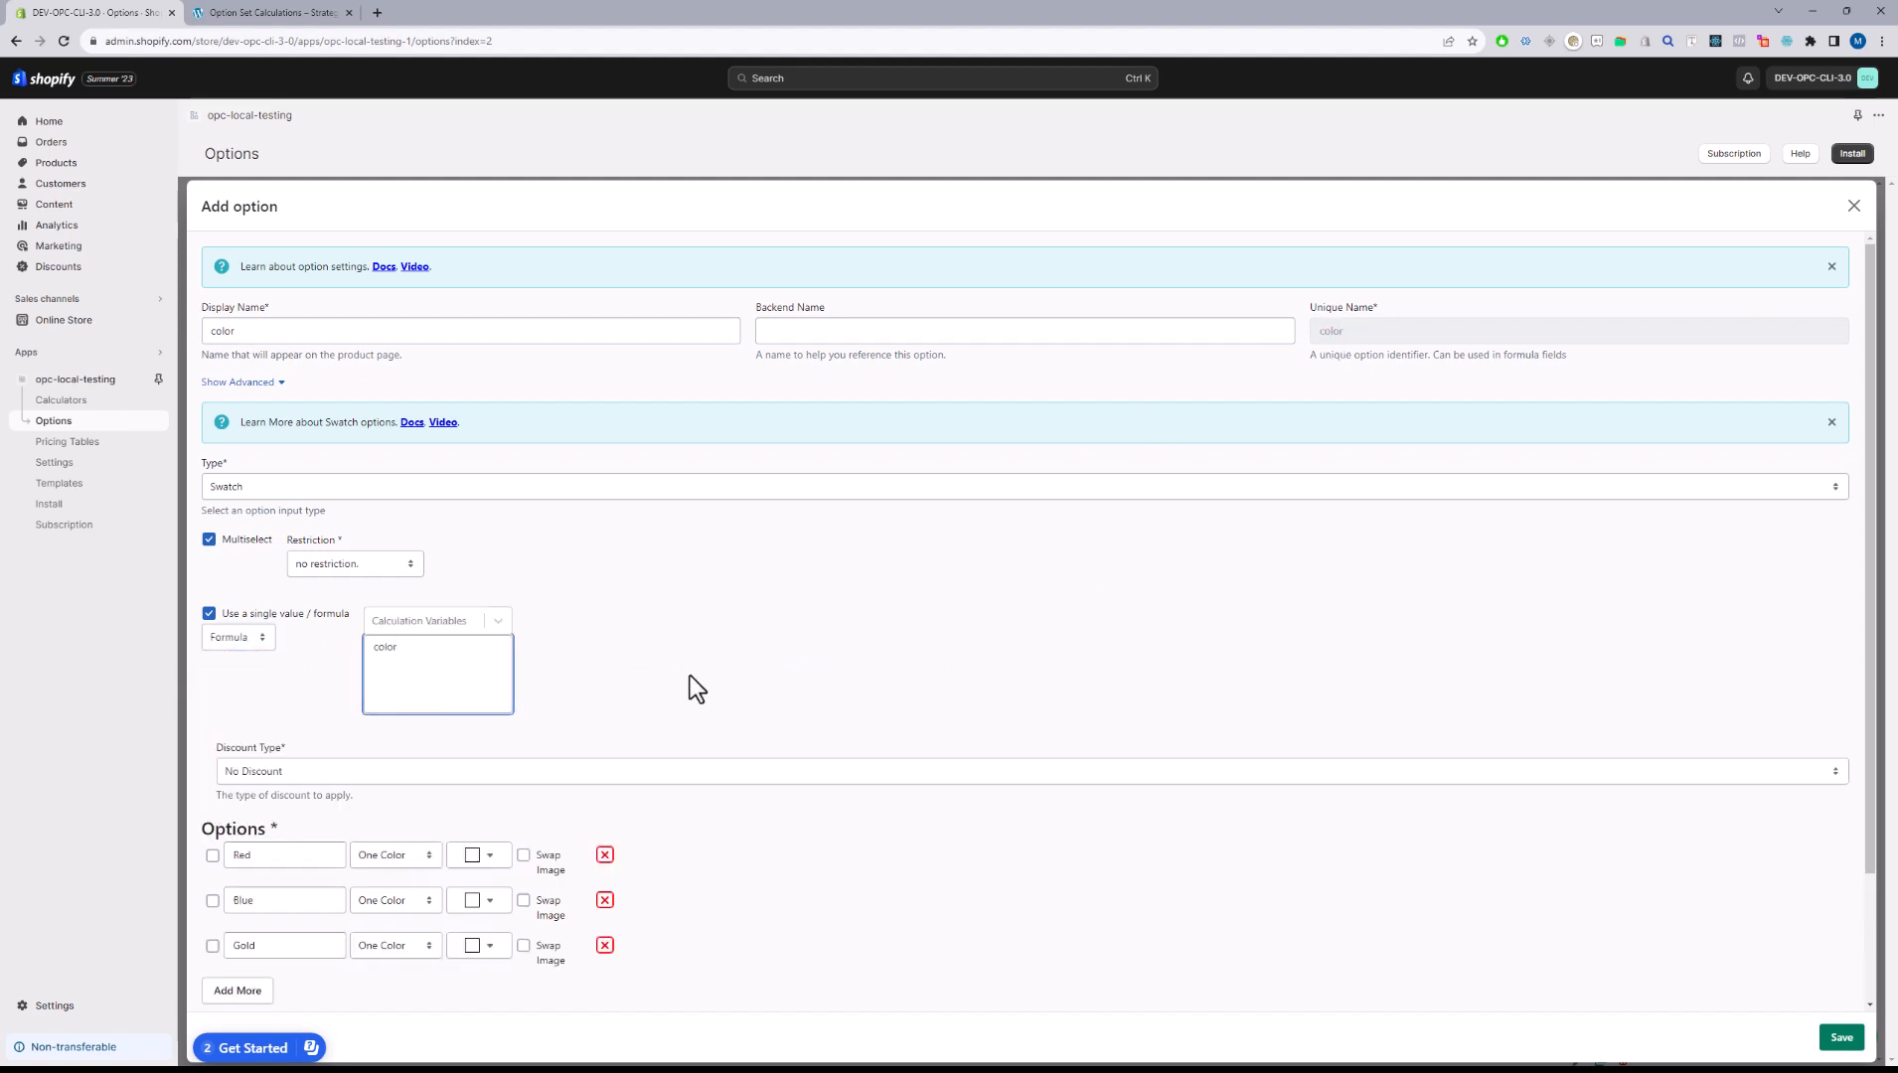
{"action": "type", "text": ".inputcount"}
- Preselect the Blue, Gold and Red choices while reviewing the color.inputcount formula
{"action": "left_click_drag", "start_coordinate": [455, 648], "coordinate": [375, 647]}
{"action": "left_click", "coordinate": [213, 902]}
{"action": "left_click", "coordinate": [213, 946]}
{"action": "triple_click", "coordinate": [440, 657]}
{"action": "left_click", "coordinate": [212, 856]}
{"action": "left_click_drag", "start_coordinate": [469, 654], "coordinate": [363, 645]}
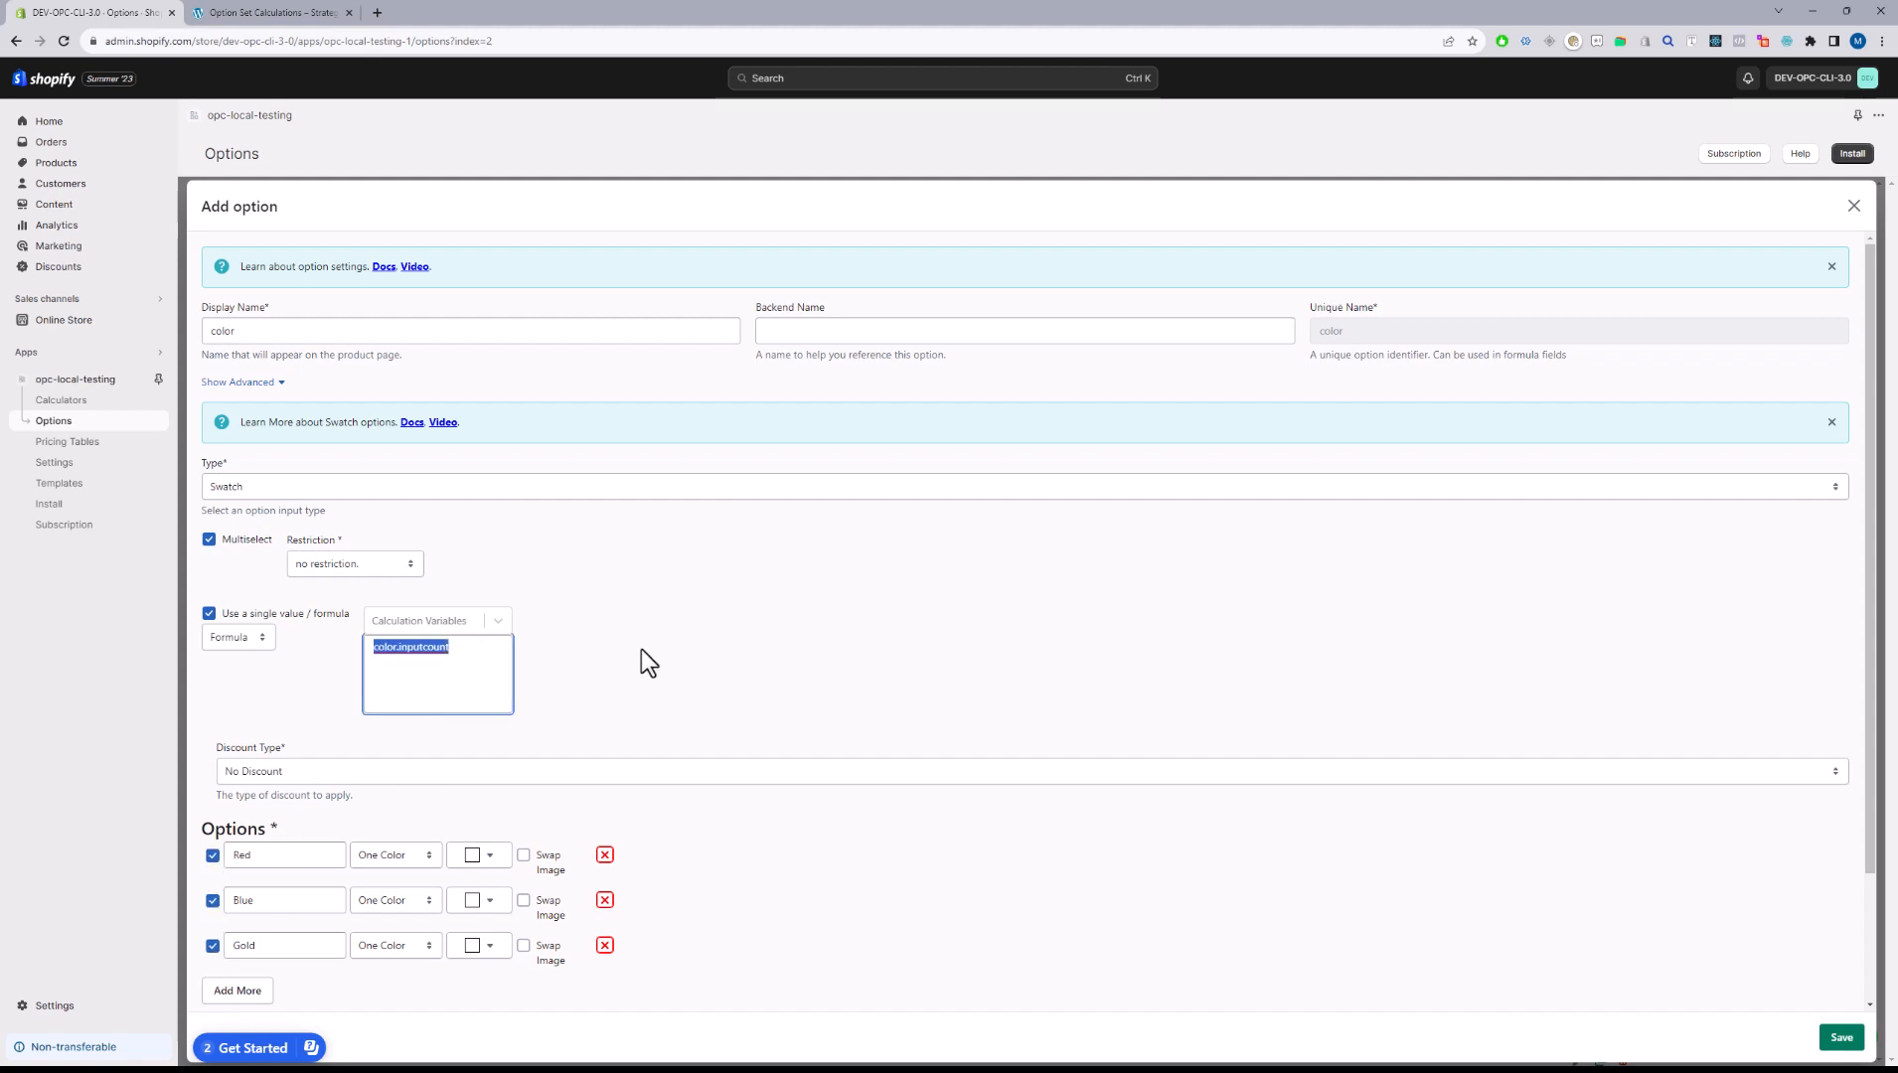
{"action": "left_click", "coordinate": [714, 656]}
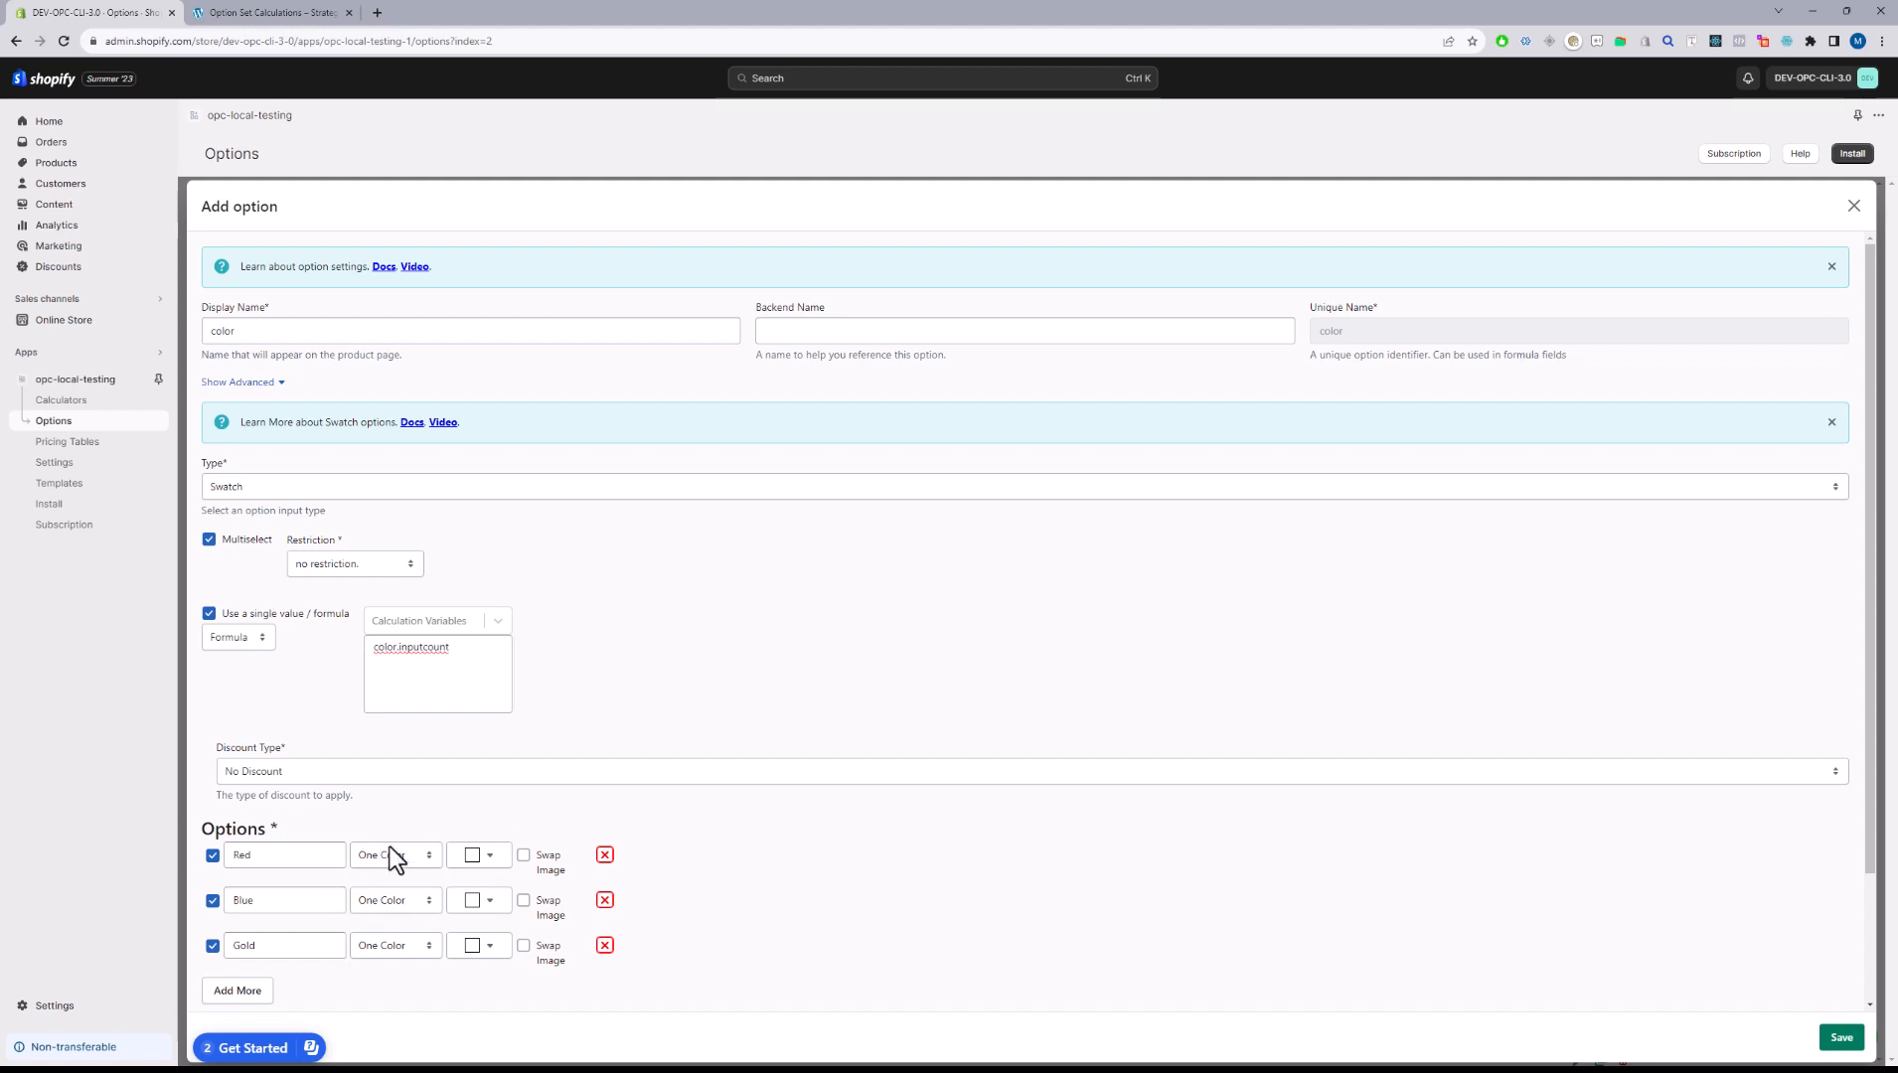
- Multiply color.inputcount by 3 in the shared formula
{"action": "left_click", "coordinate": [463, 671]}
{"action": "type", "text": "*"}
{"action": "type", "text": "3"}
{"action": "double_click", "coordinate": [456, 648]}
{"action": "left_click", "coordinate": [497, 661]}
{"action": "left_click_drag", "start_coordinate": [449, 647], "coordinate": [374, 647]}
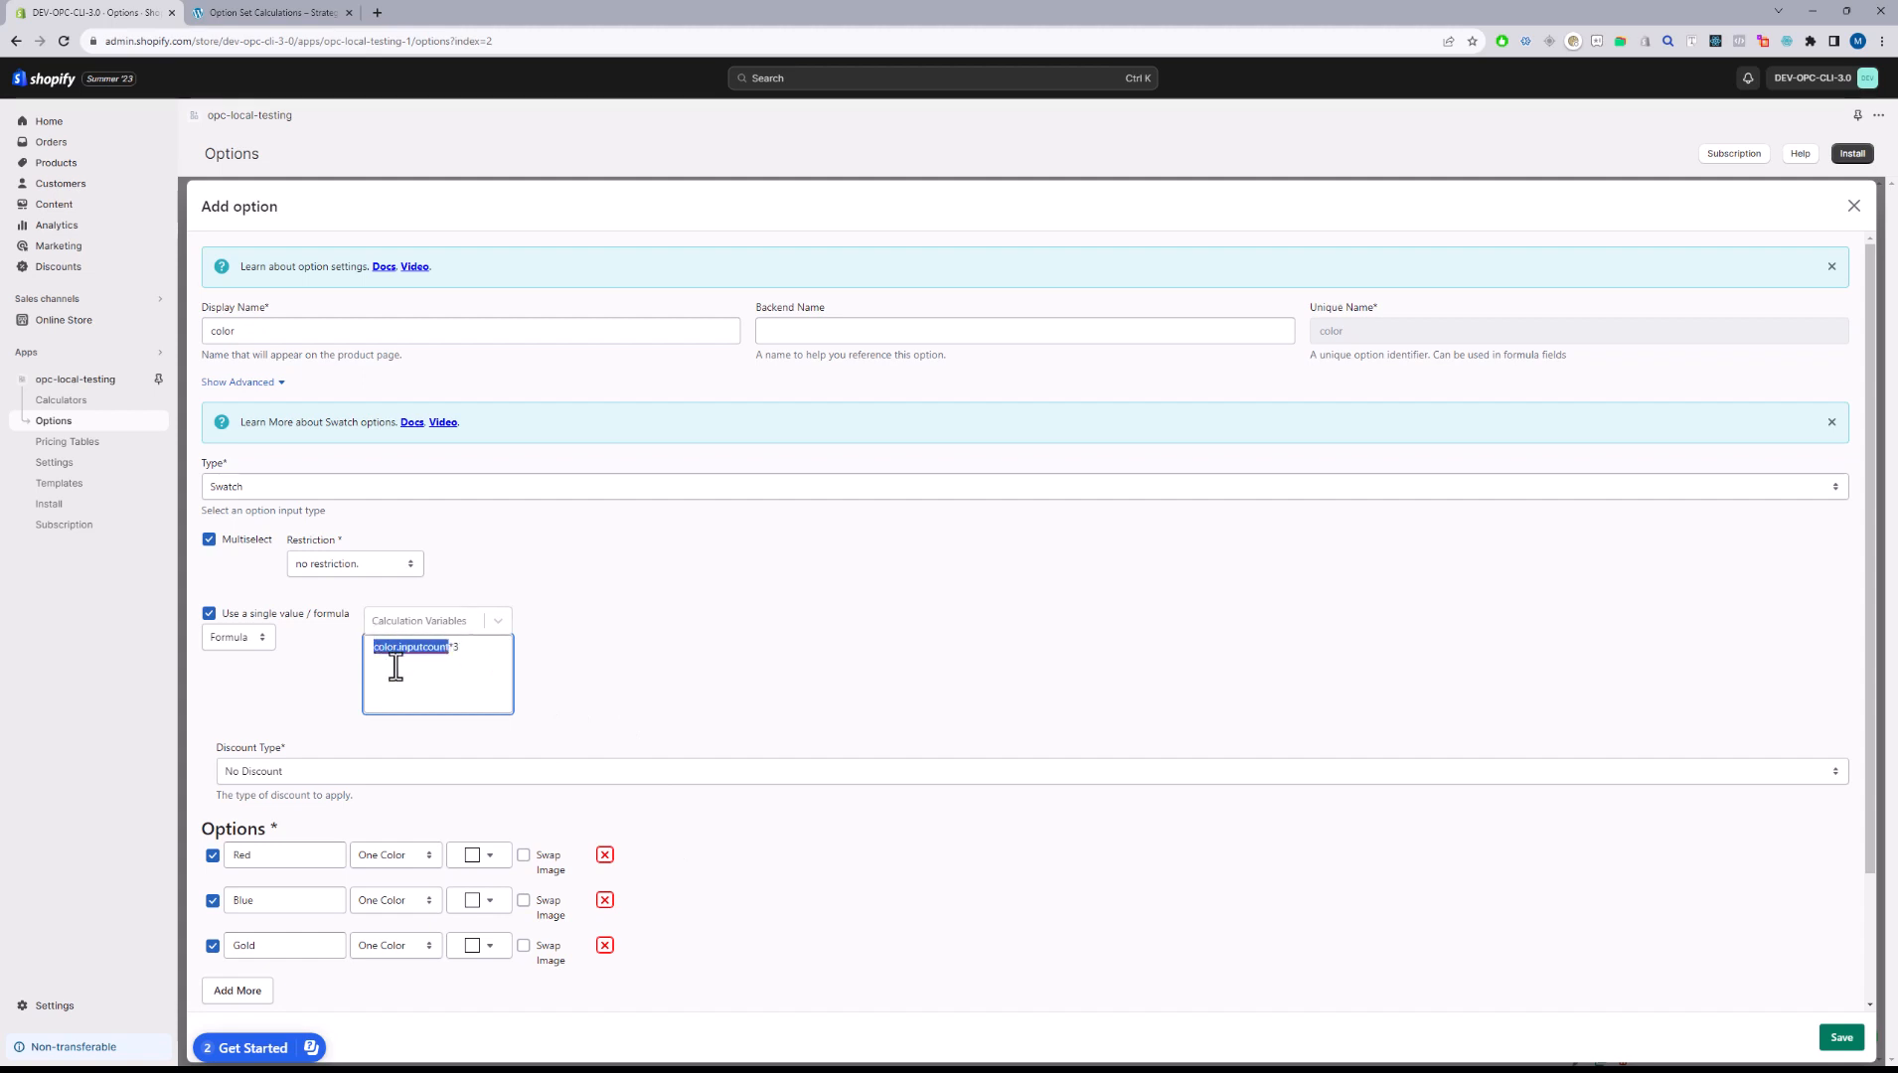
- Add a colorselected_pt pricing table lookup below the shared formula, with 1 and color.inputcount as its arguments
{"action": "left_click", "coordinate": [459, 674]}
{"action": "type", "text": "colorselected_pt["}
{"action": "double_click", "coordinate": [448, 647]}
{"action": "key", "text": "ctrl+c"}
{"action": "left_click", "coordinate": [466, 679]}
{"action": "key", "text": "ctrl+v"}
{"action": "left_click", "coordinate": [450, 679]}
{"action": "type", "text": "1,"}
{"action": "left_click", "coordinate": [460, 678]}
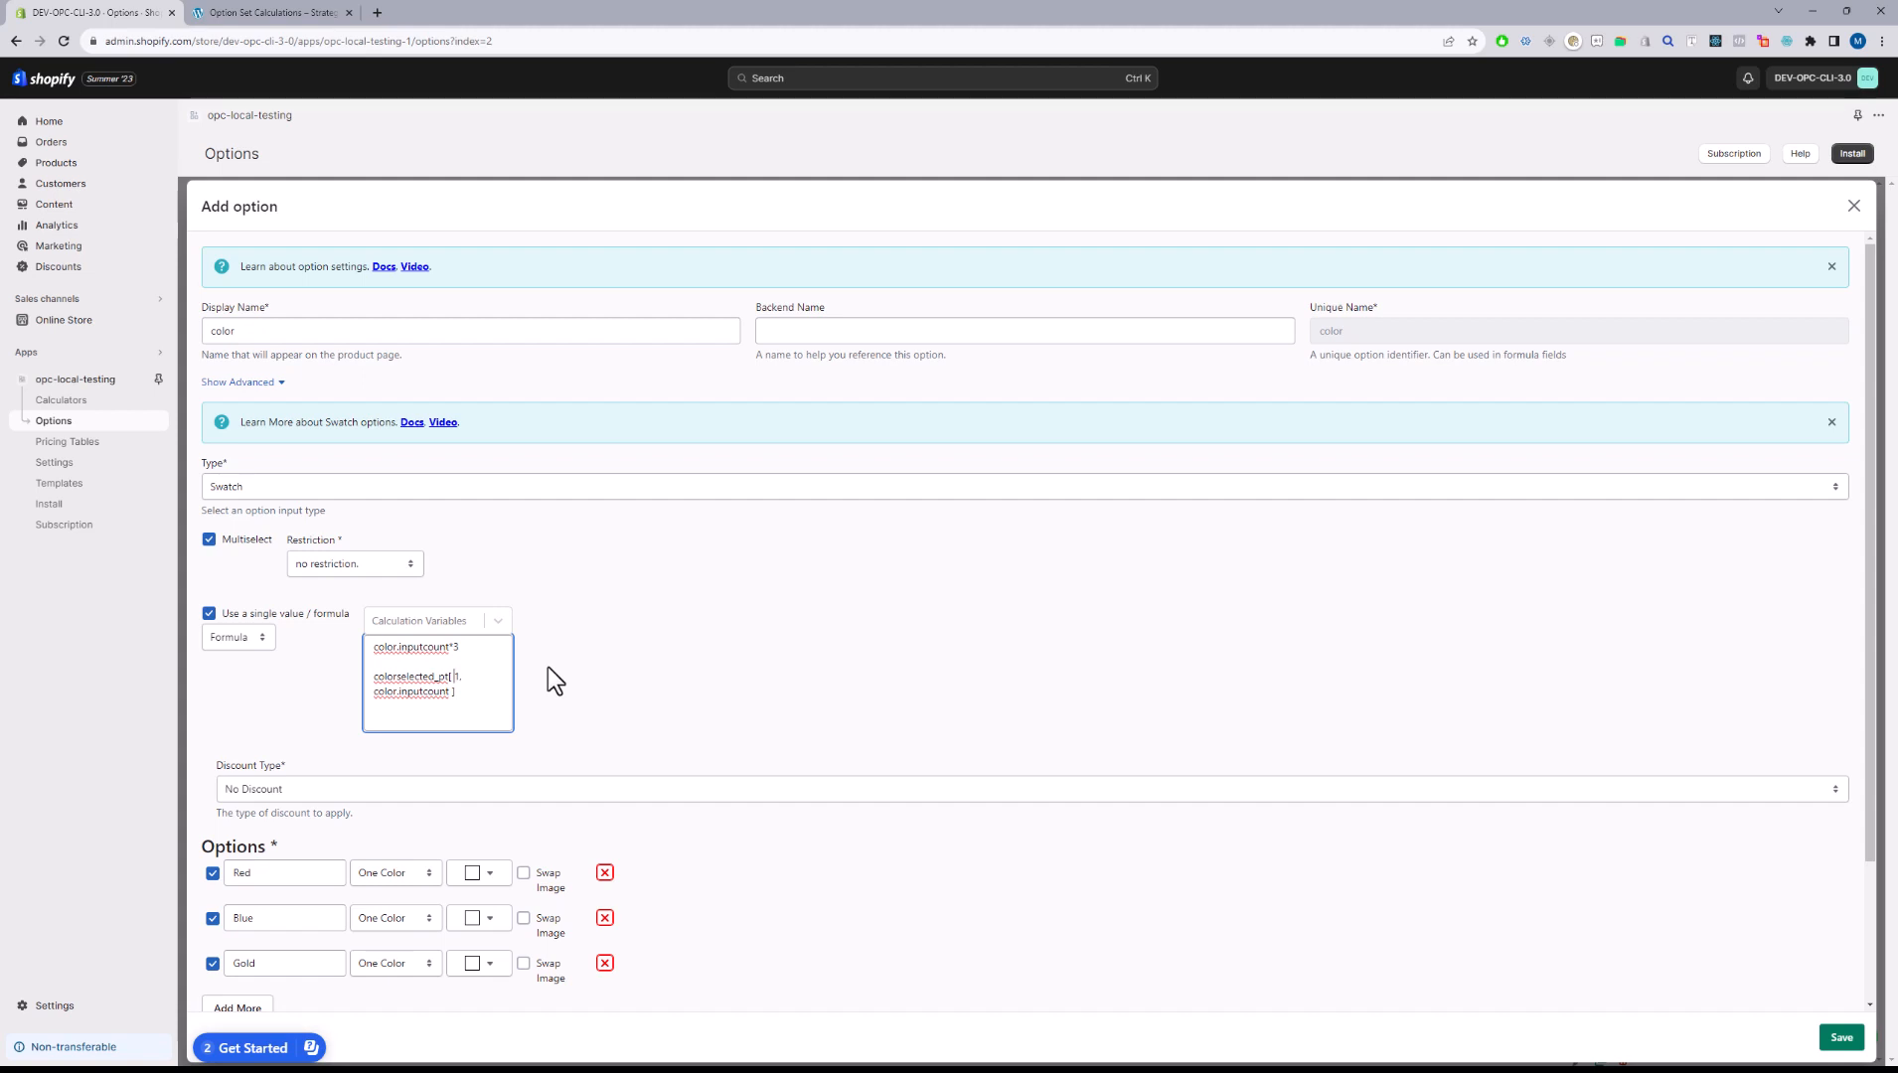
- Set the swatch option's discount type to Formula and browse the calculation variables available for it
{"action": "left_click", "coordinate": [639, 785]}
{"action": "left_click", "coordinate": [549, 826]}
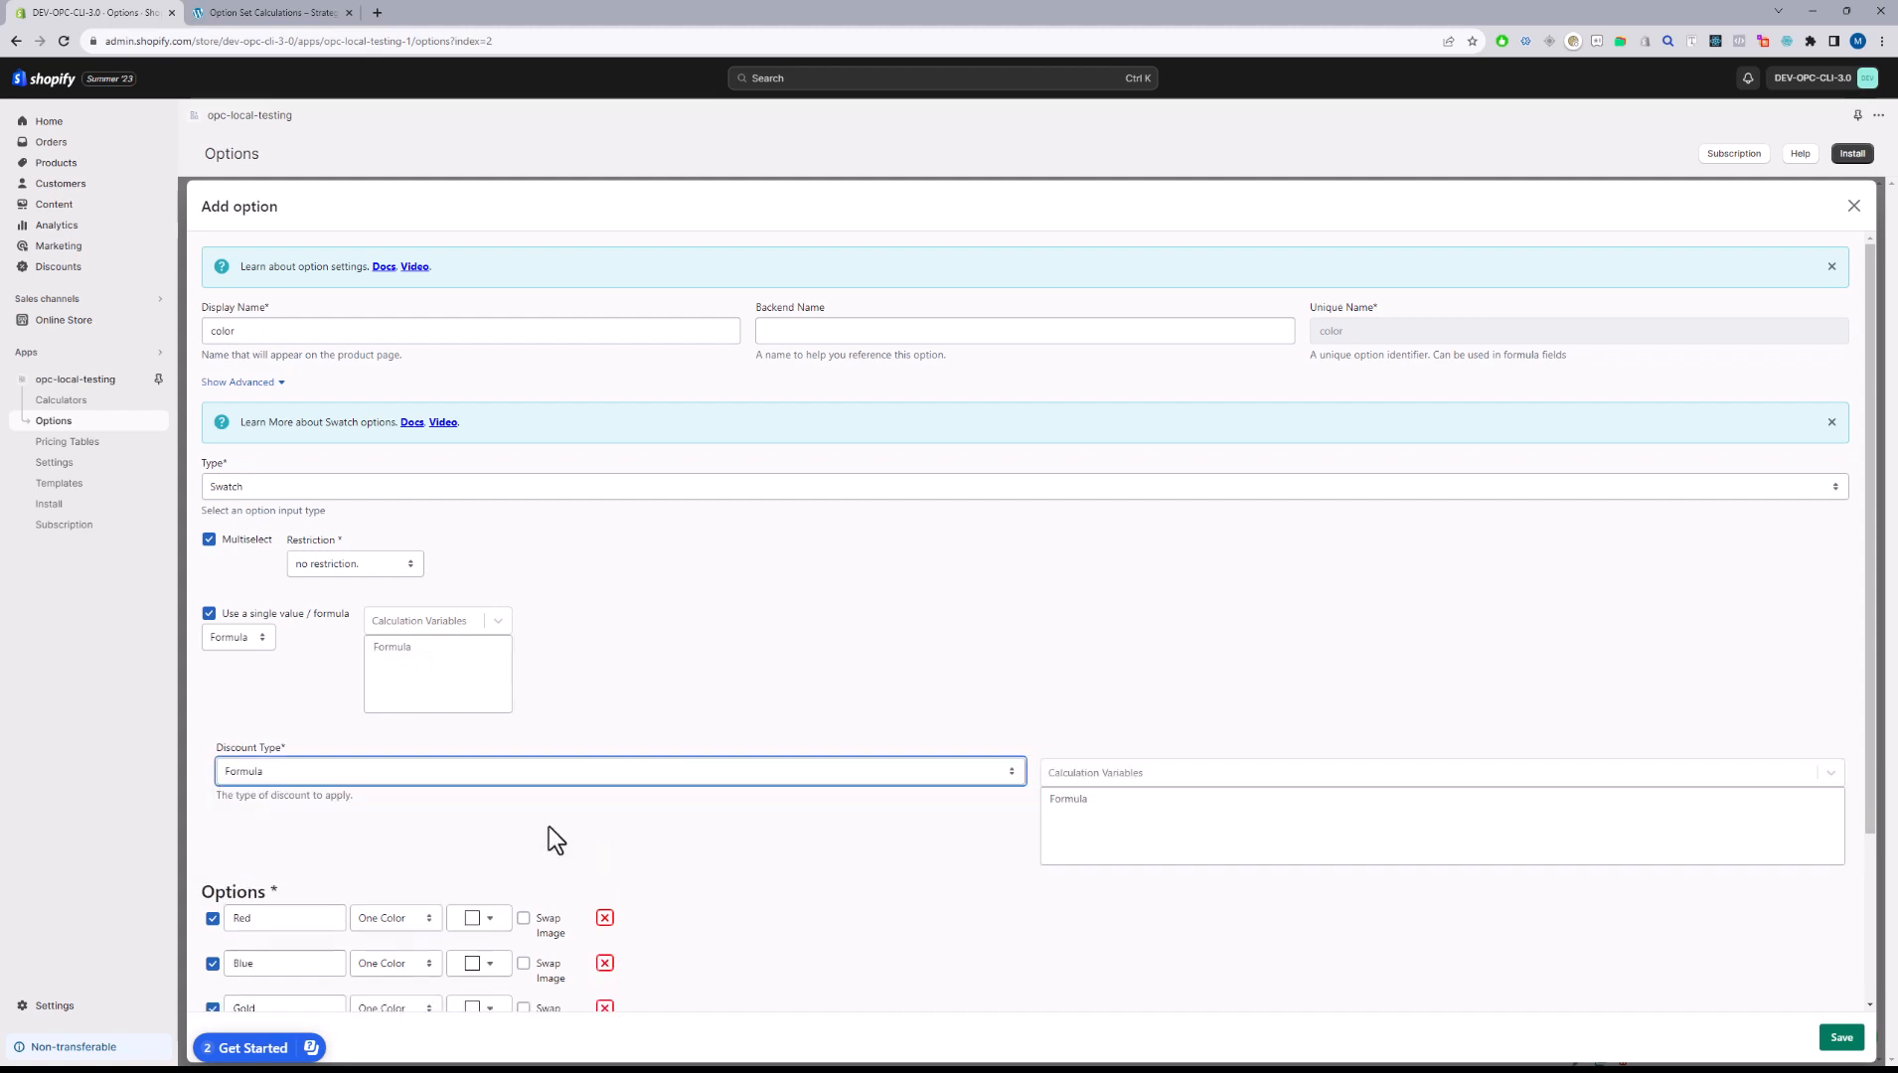
{"action": "left_click", "coordinate": [1084, 821]}
{"action": "scroll", "coordinate": [1127, 877], "scroll_direction": "down", "scroll_amount": 5}
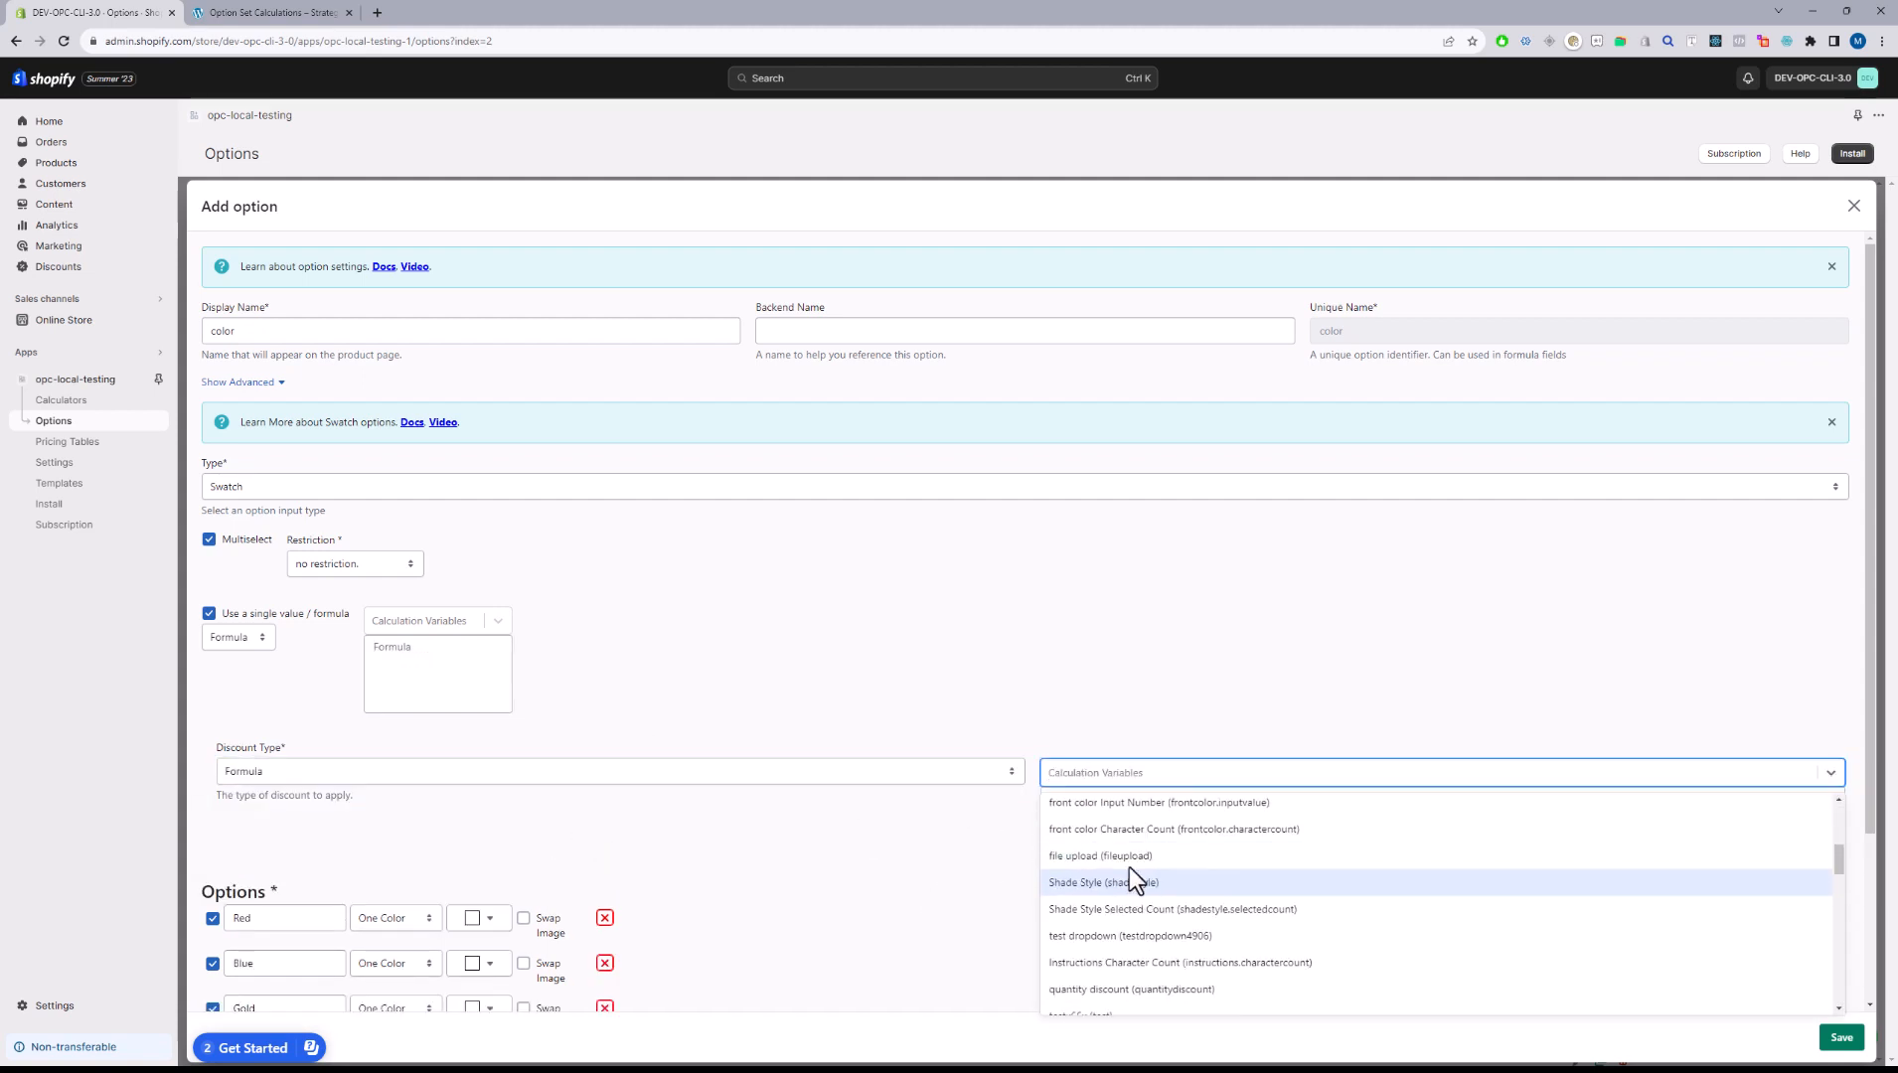
{"action": "left_click", "coordinate": [1121, 701]}
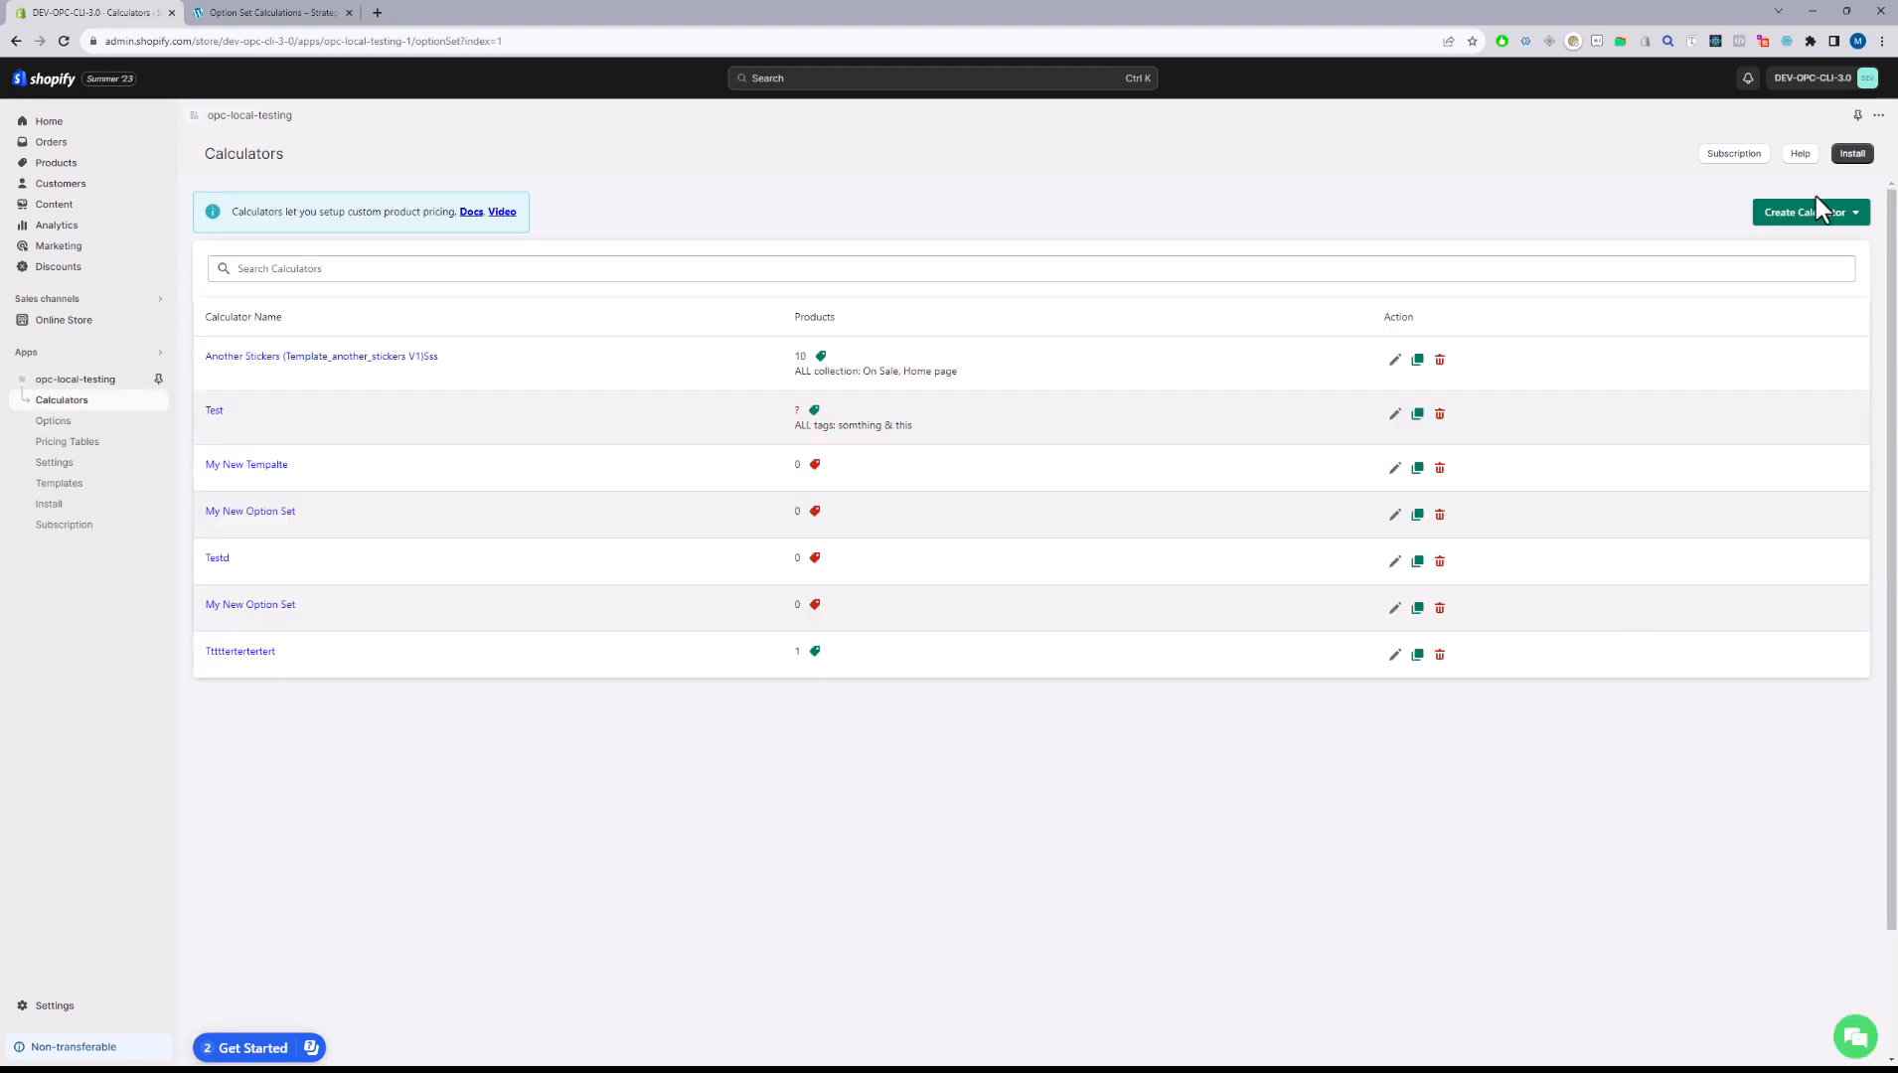
- Start a new calculator and add the existing front color, Shade Style and test dropdown options
{"action": "left_click", "coordinate": [1815, 209]}
{"action": "left_click", "coordinate": [1801, 264]}
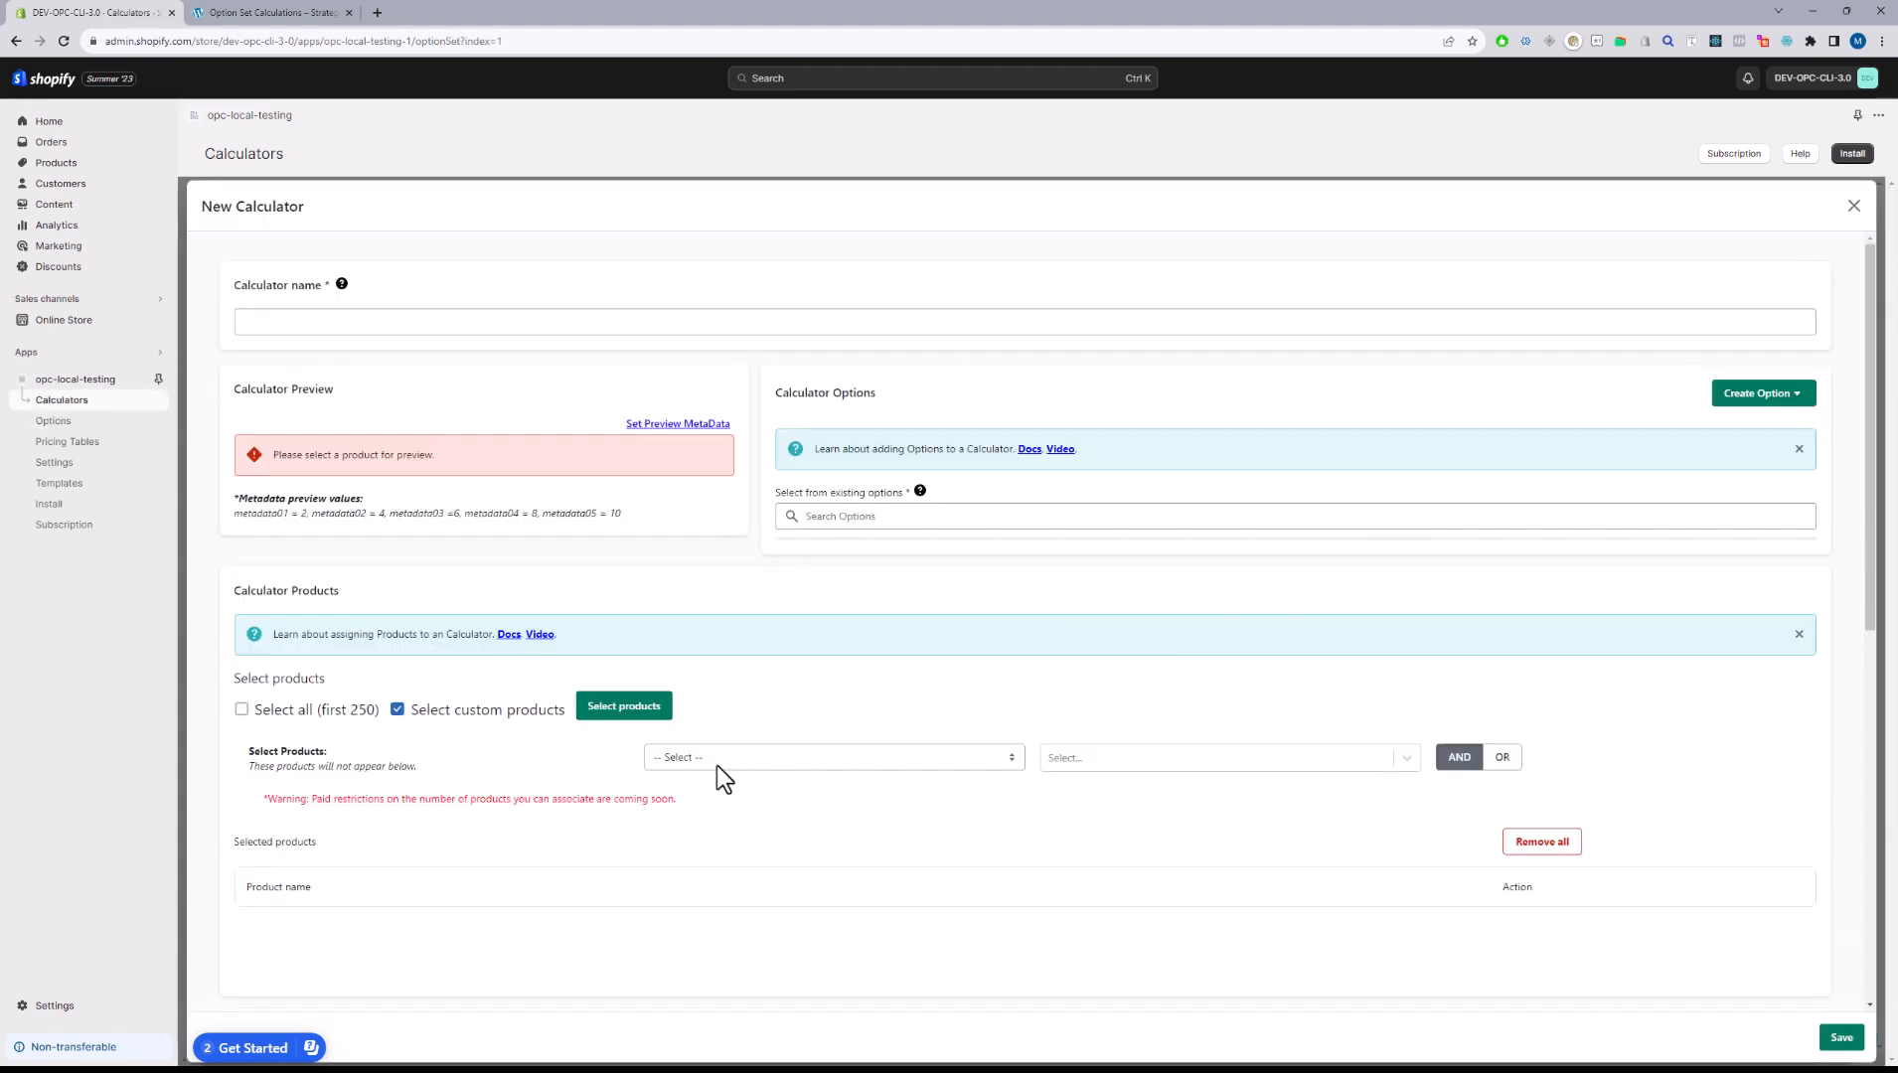
{"action": "left_click", "coordinate": [869, 519]}
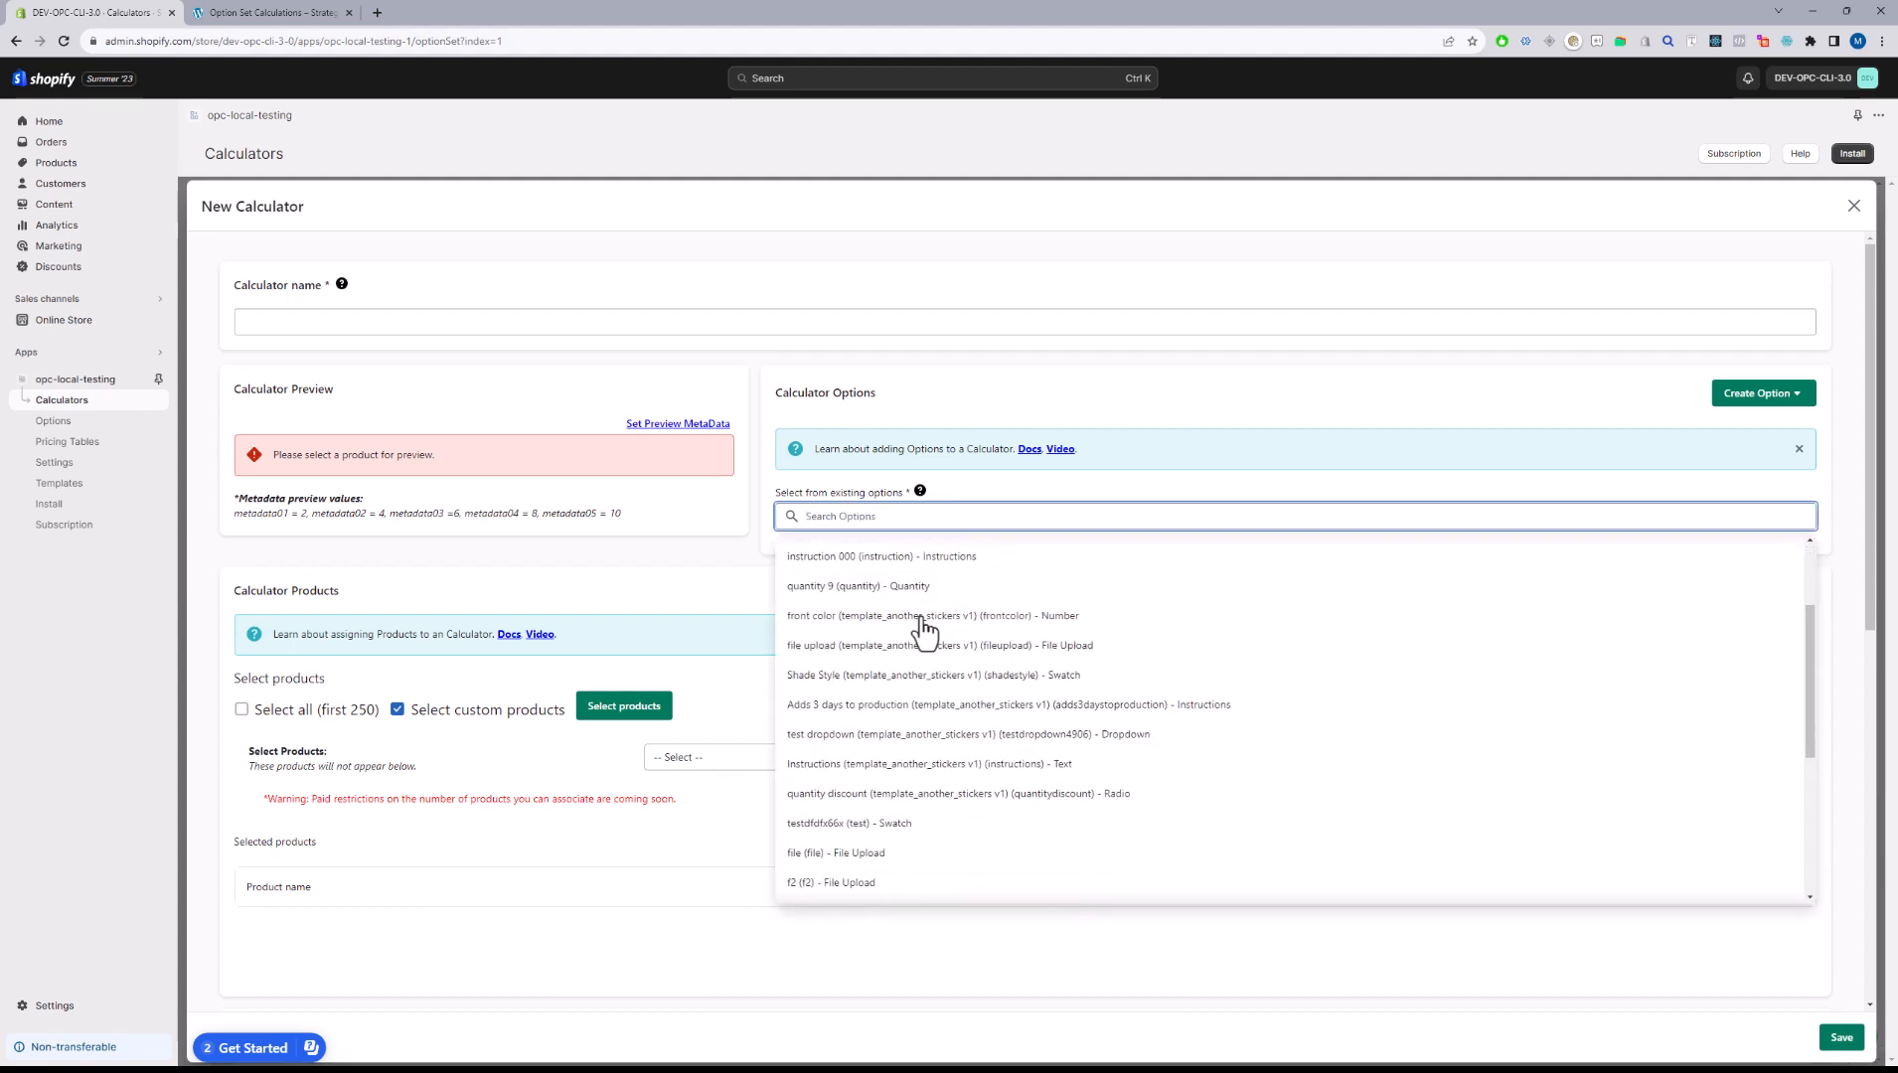
{"action": "left_click", "coordinate": [872, 613]}
{"action": "left_click", "coordinate": [935, 518]}
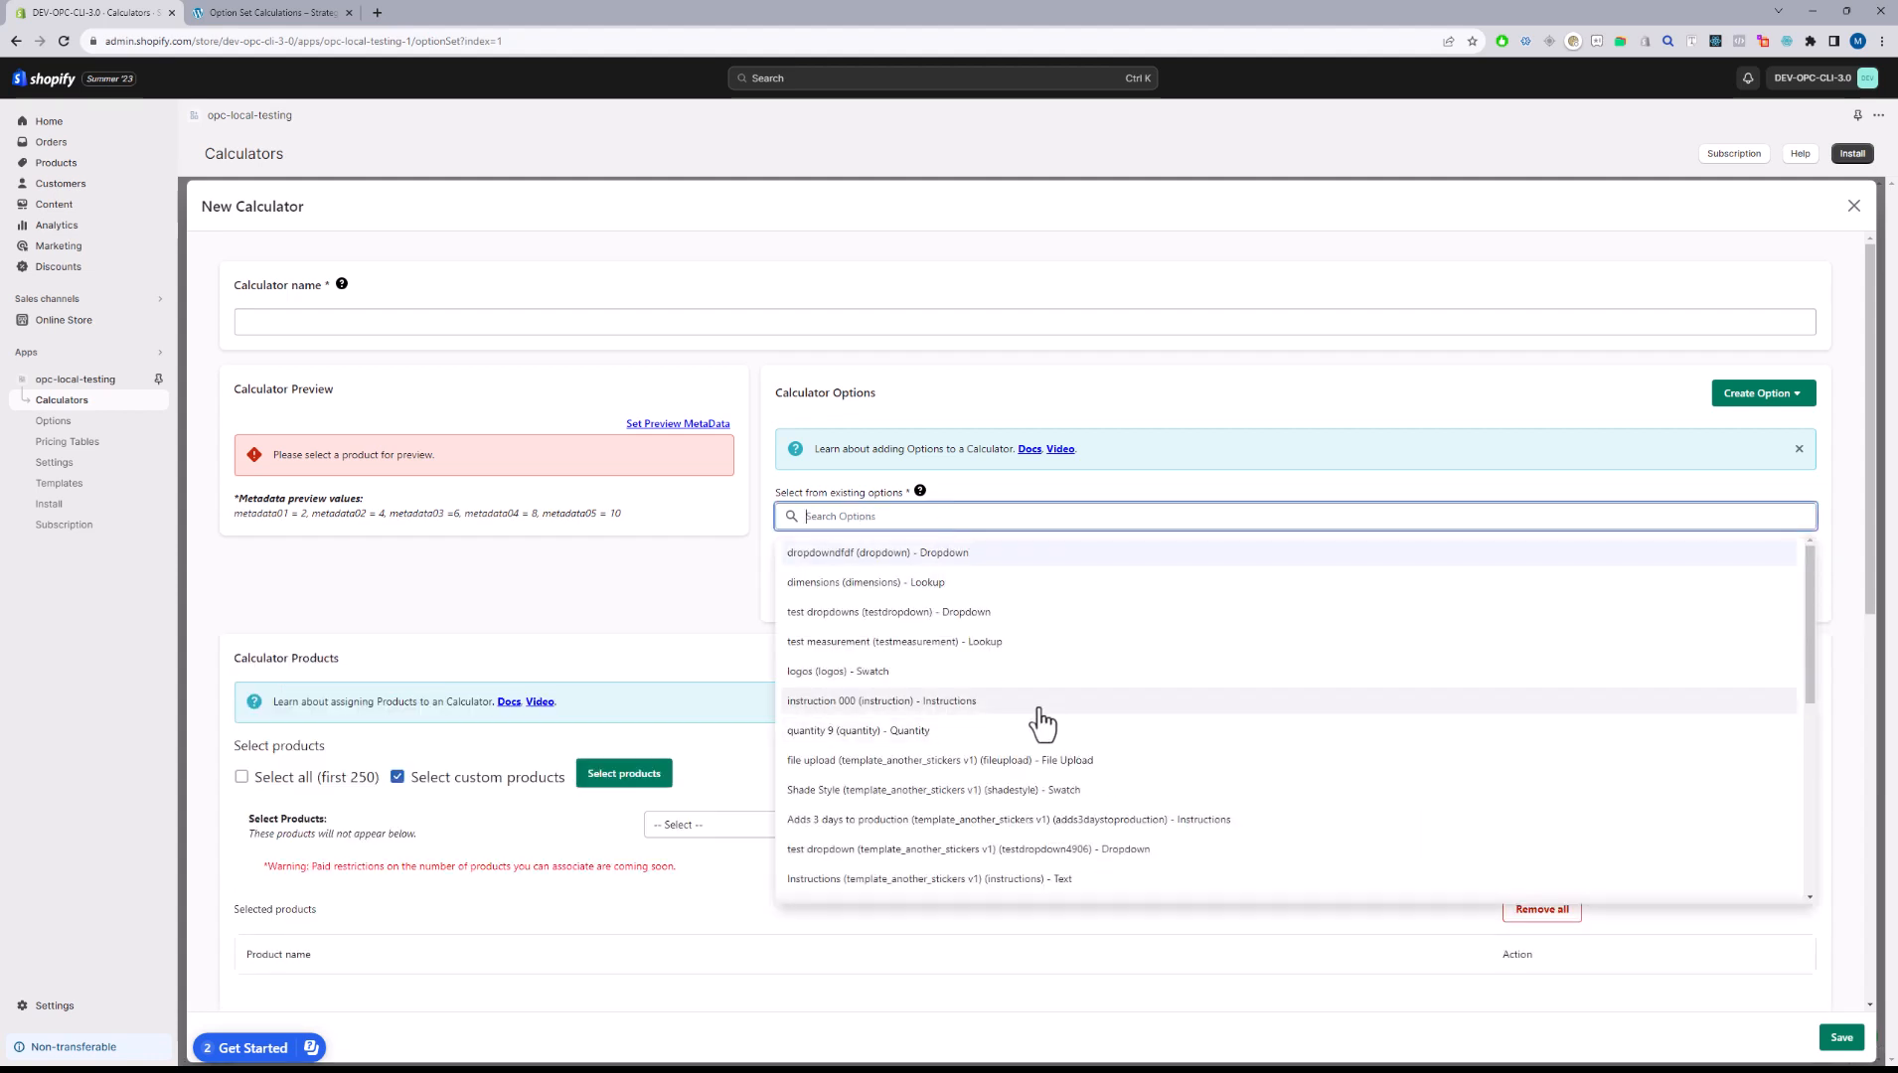
{"action": "scroll", "coordinate": [1023, 716], "scroll_direction": "down", "scroll_amount": 1}
{"action": "left_click", "coordinate": [1119, 716]}
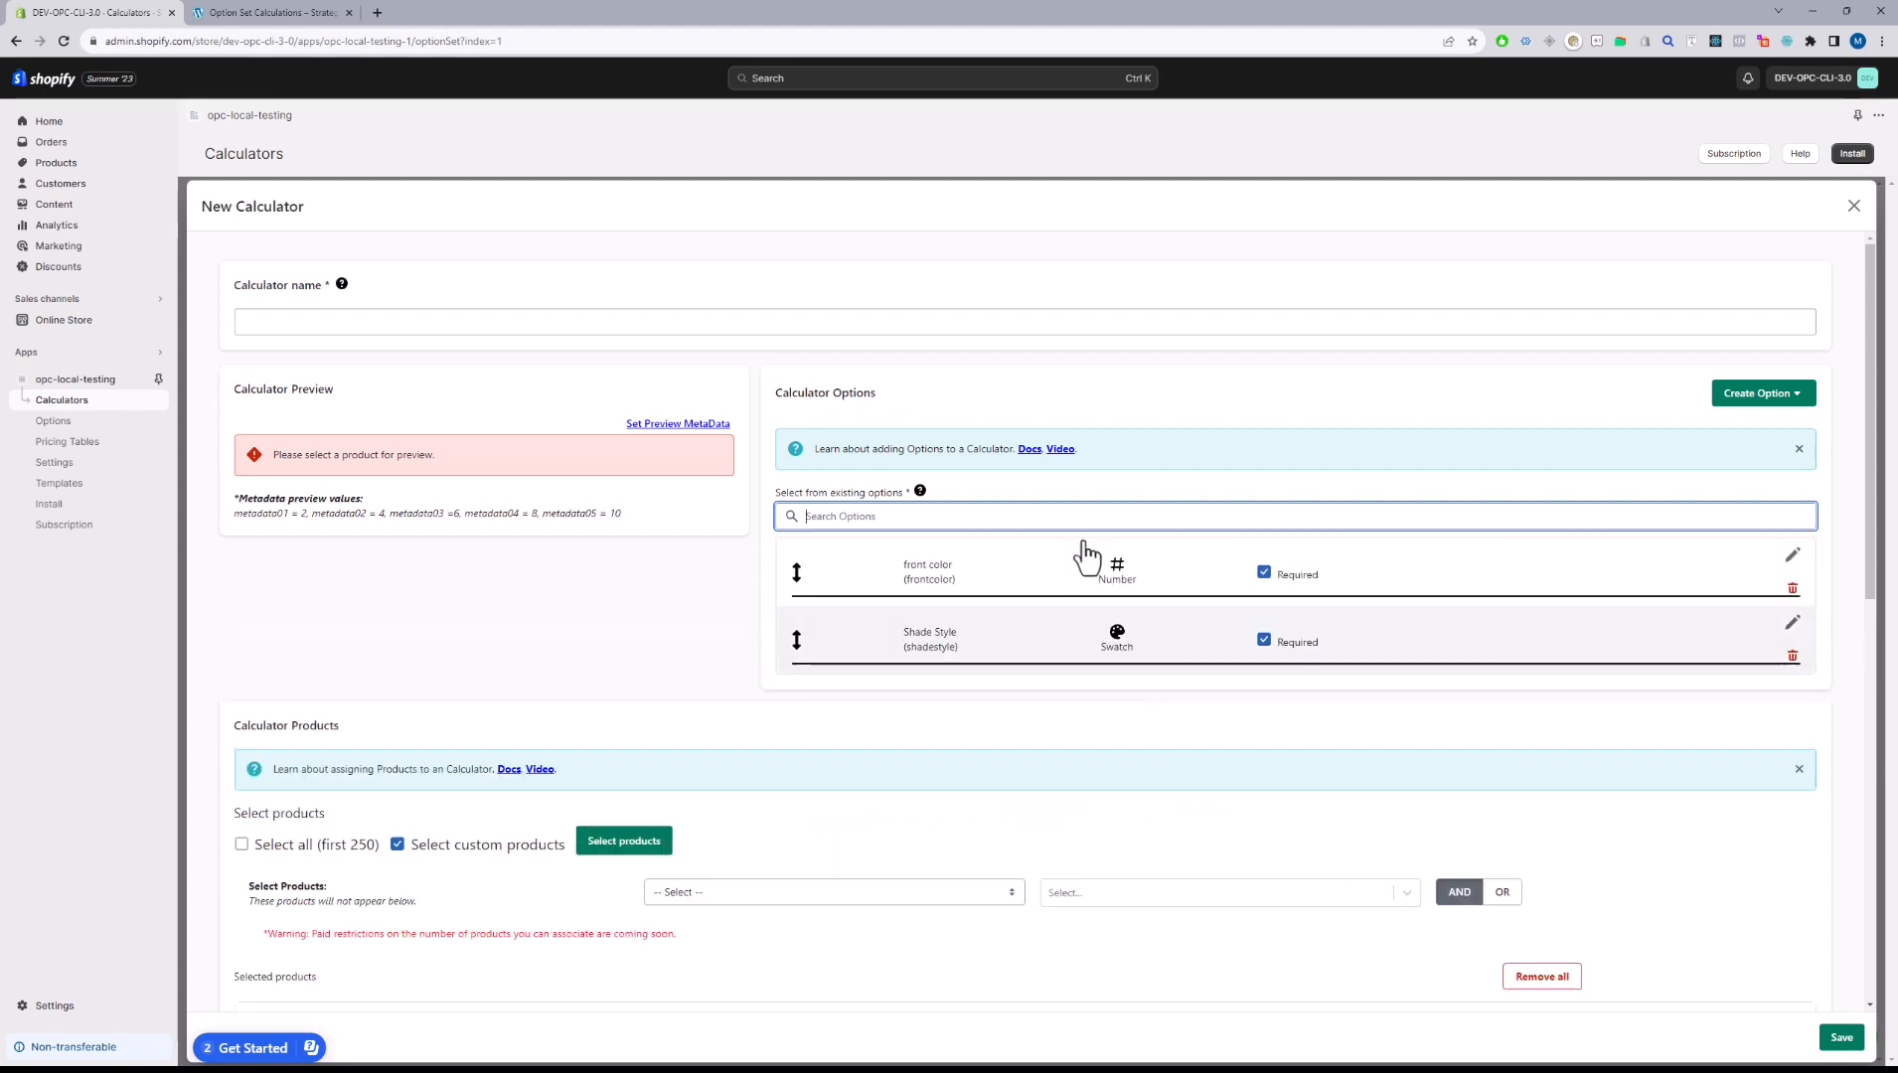
{"action": "left_click", "coordinate": [1076, 520]}
{"action": "left_click", "coordinate": [964, 821]}
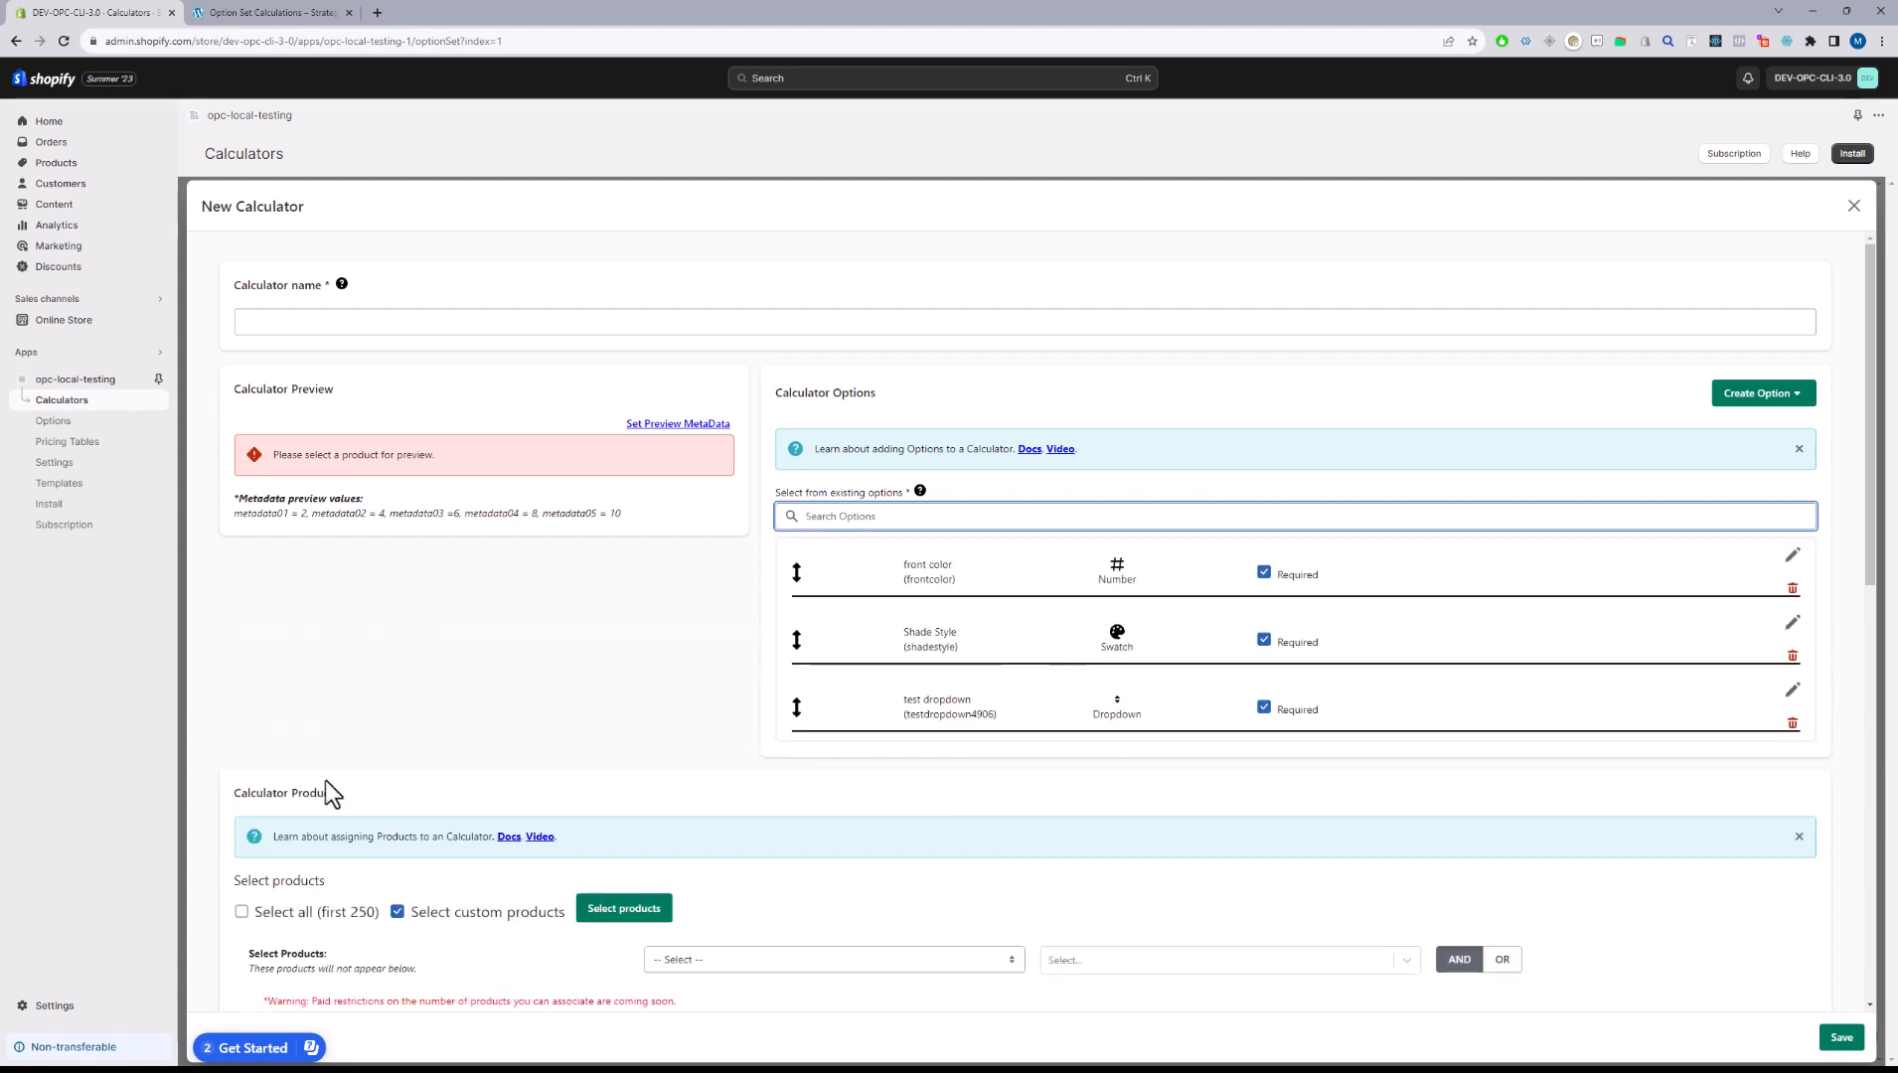
- Assign the Wood Flooring product to the calculator and check the test dropdown's choices in the preview
{"action": "left_click", "coordinate": [623, 909]}
{"action": "left_click", "coordinate": [437, 316]}
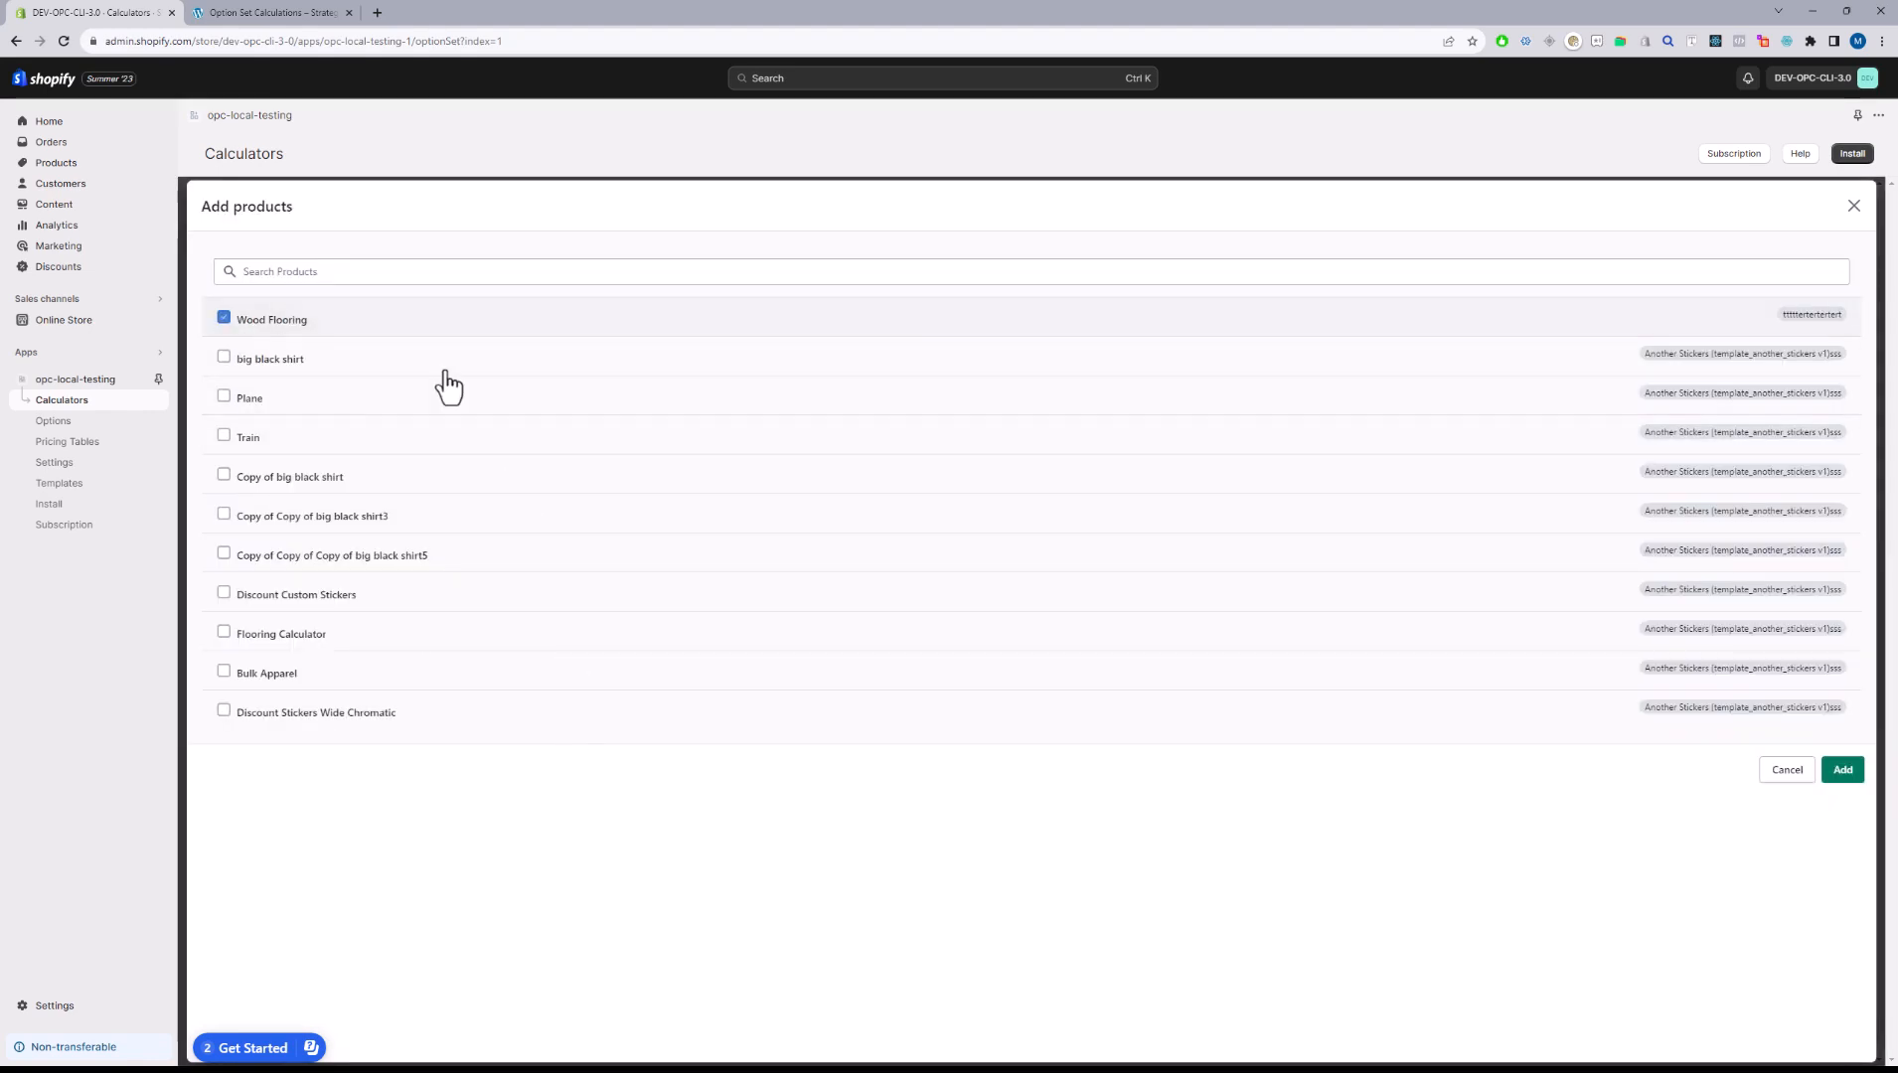
{"action": "left_click", "coordinate": [1842, 770]}
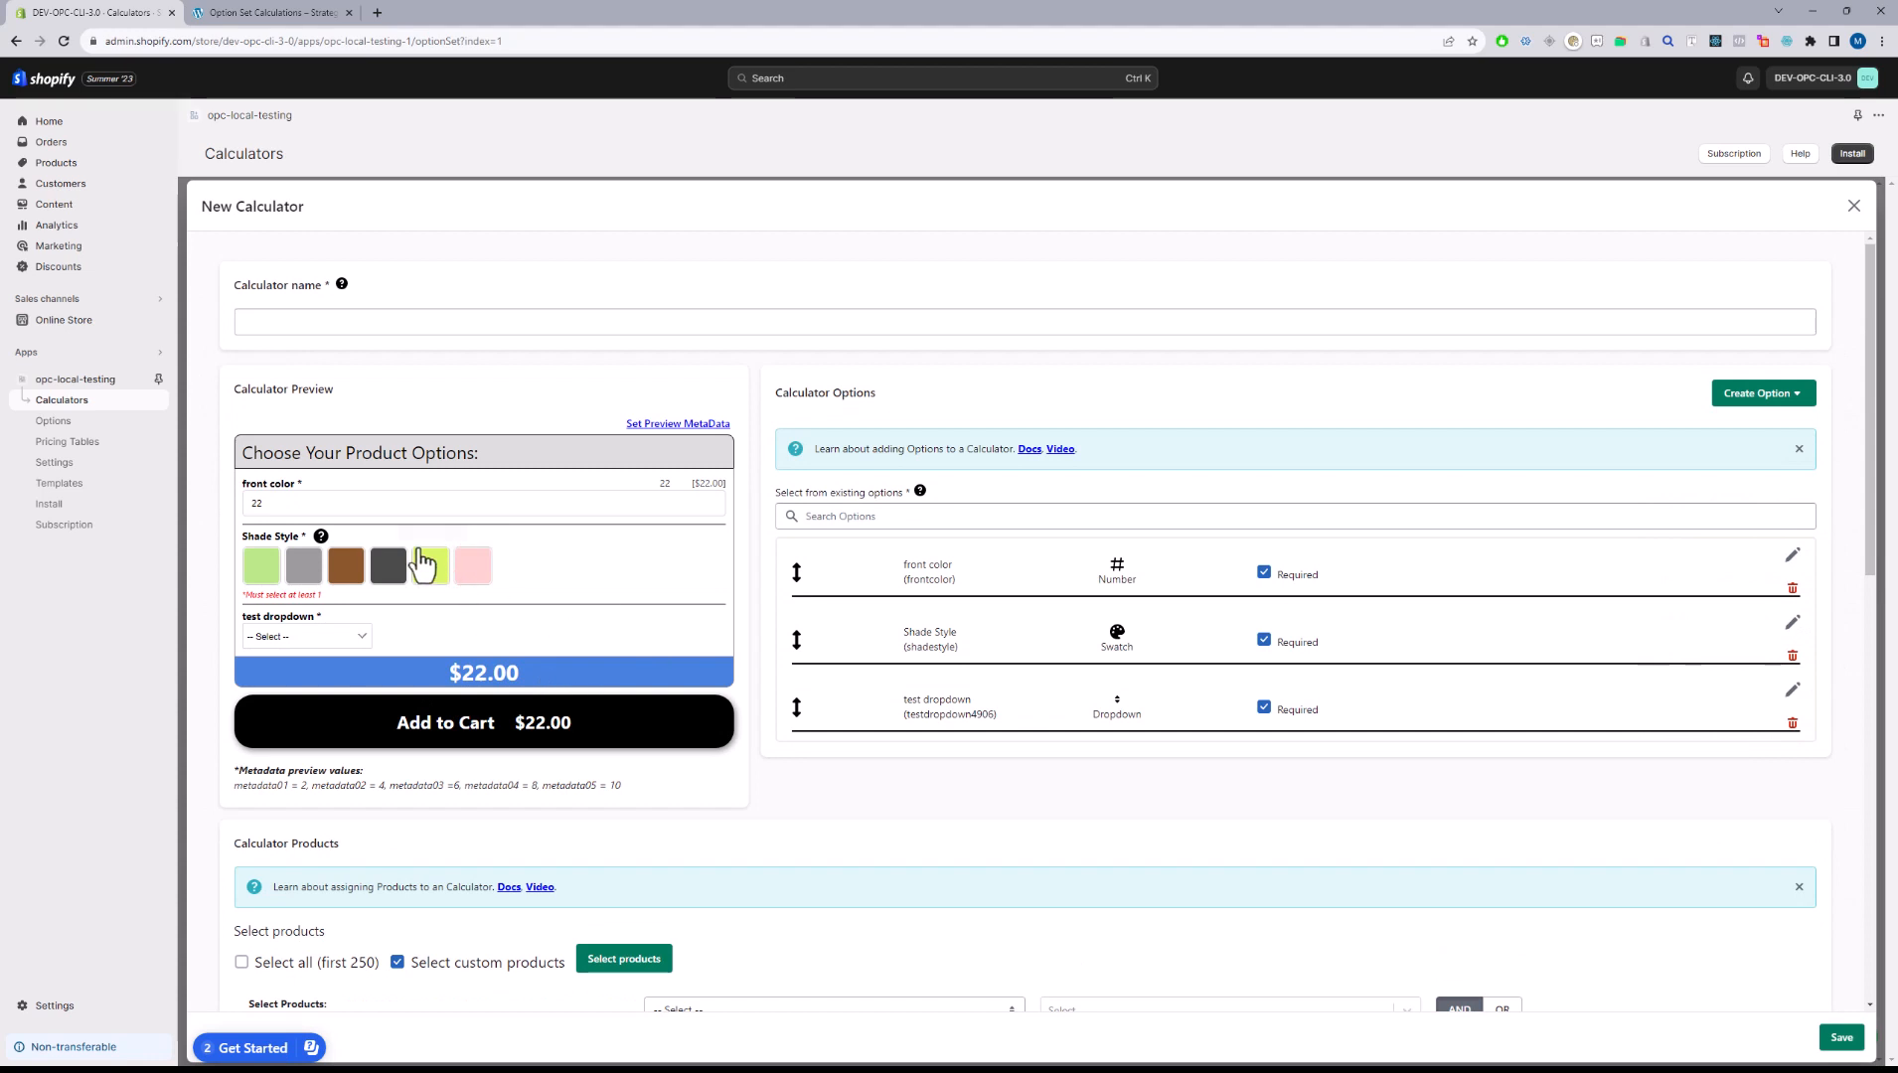
{"action": "left_click", "coordinate": [333, 637]}
{"action": "left_click", "coordinate": [570, 668]}
- Examine the pricing settings of the front color, Shade Style and test dropdown options, and the total price in the calculator preview
{"action": "scroll", "coordinate": [582, 686], "scroll_direction": "down", "scroll_amount": 2}
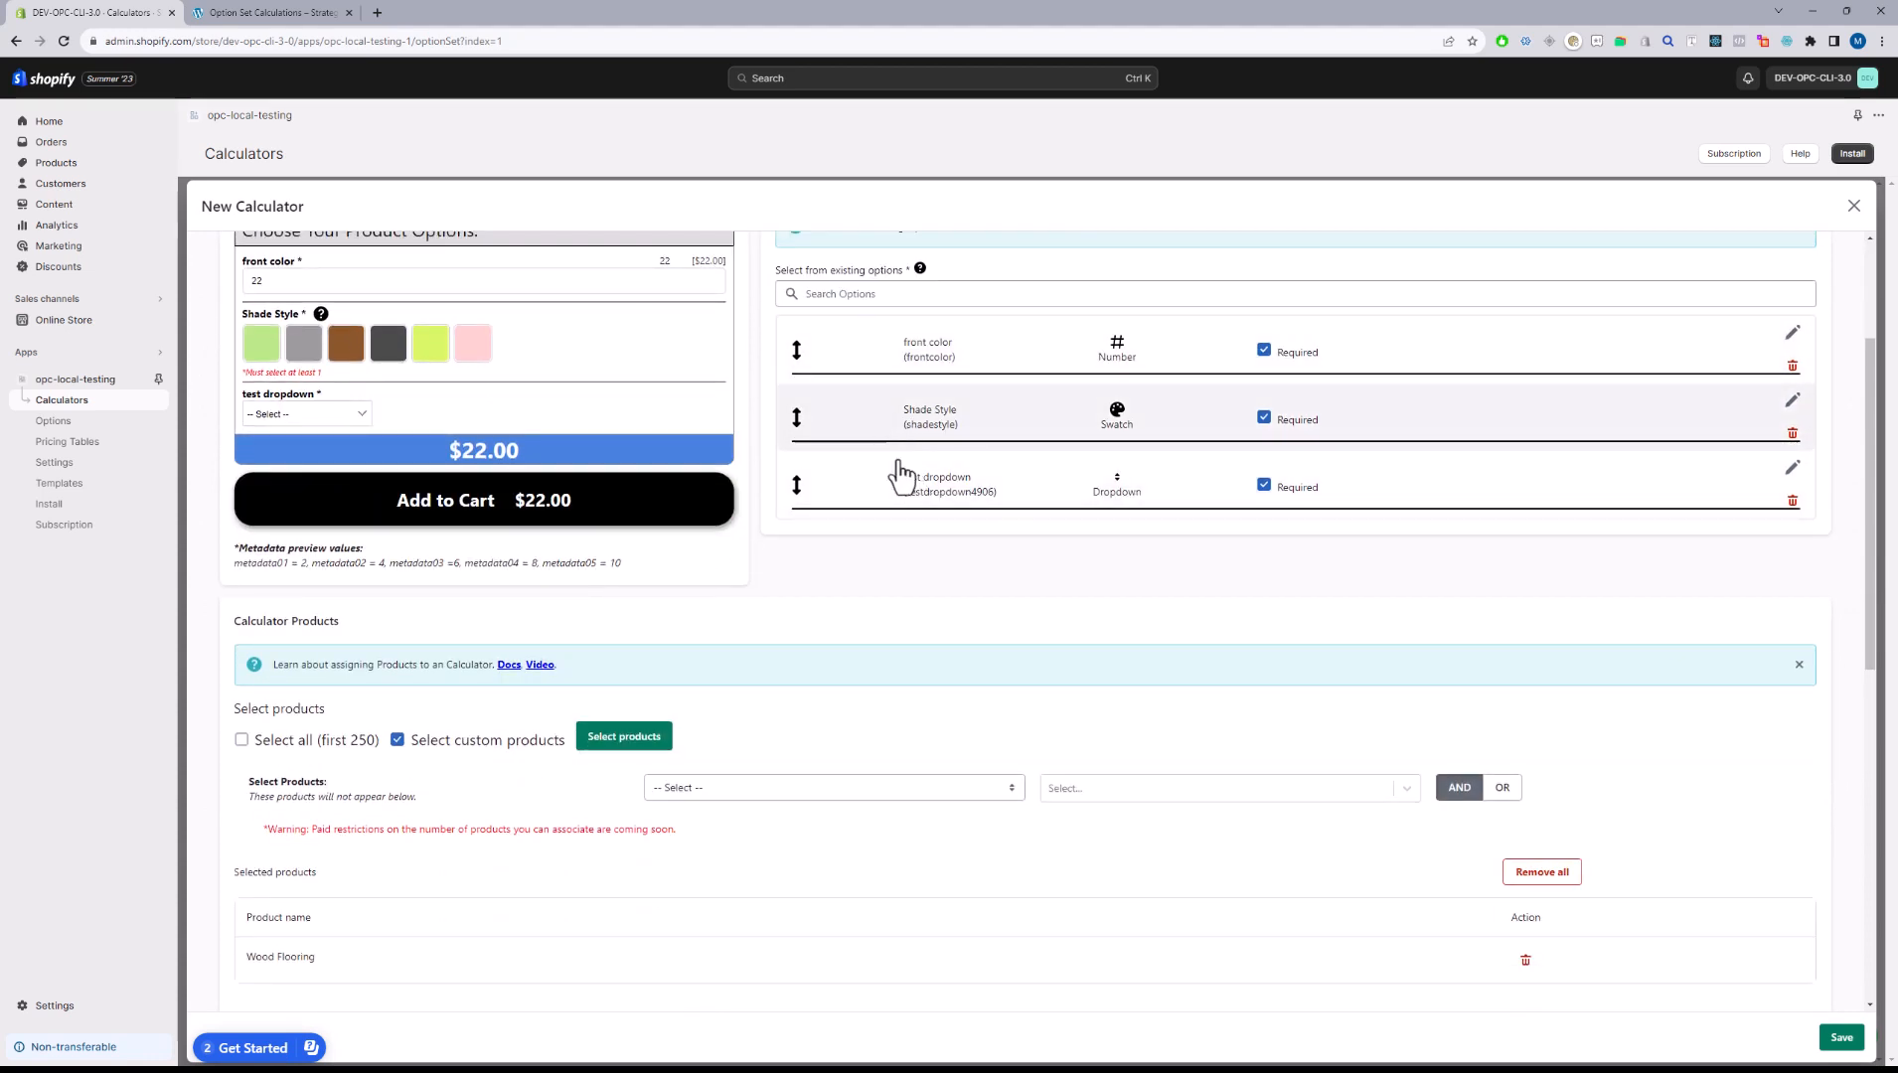
{"action": "scroll", "coordinate": [283, 355], "scroll_direction": "up", "scroll_amount": 1}
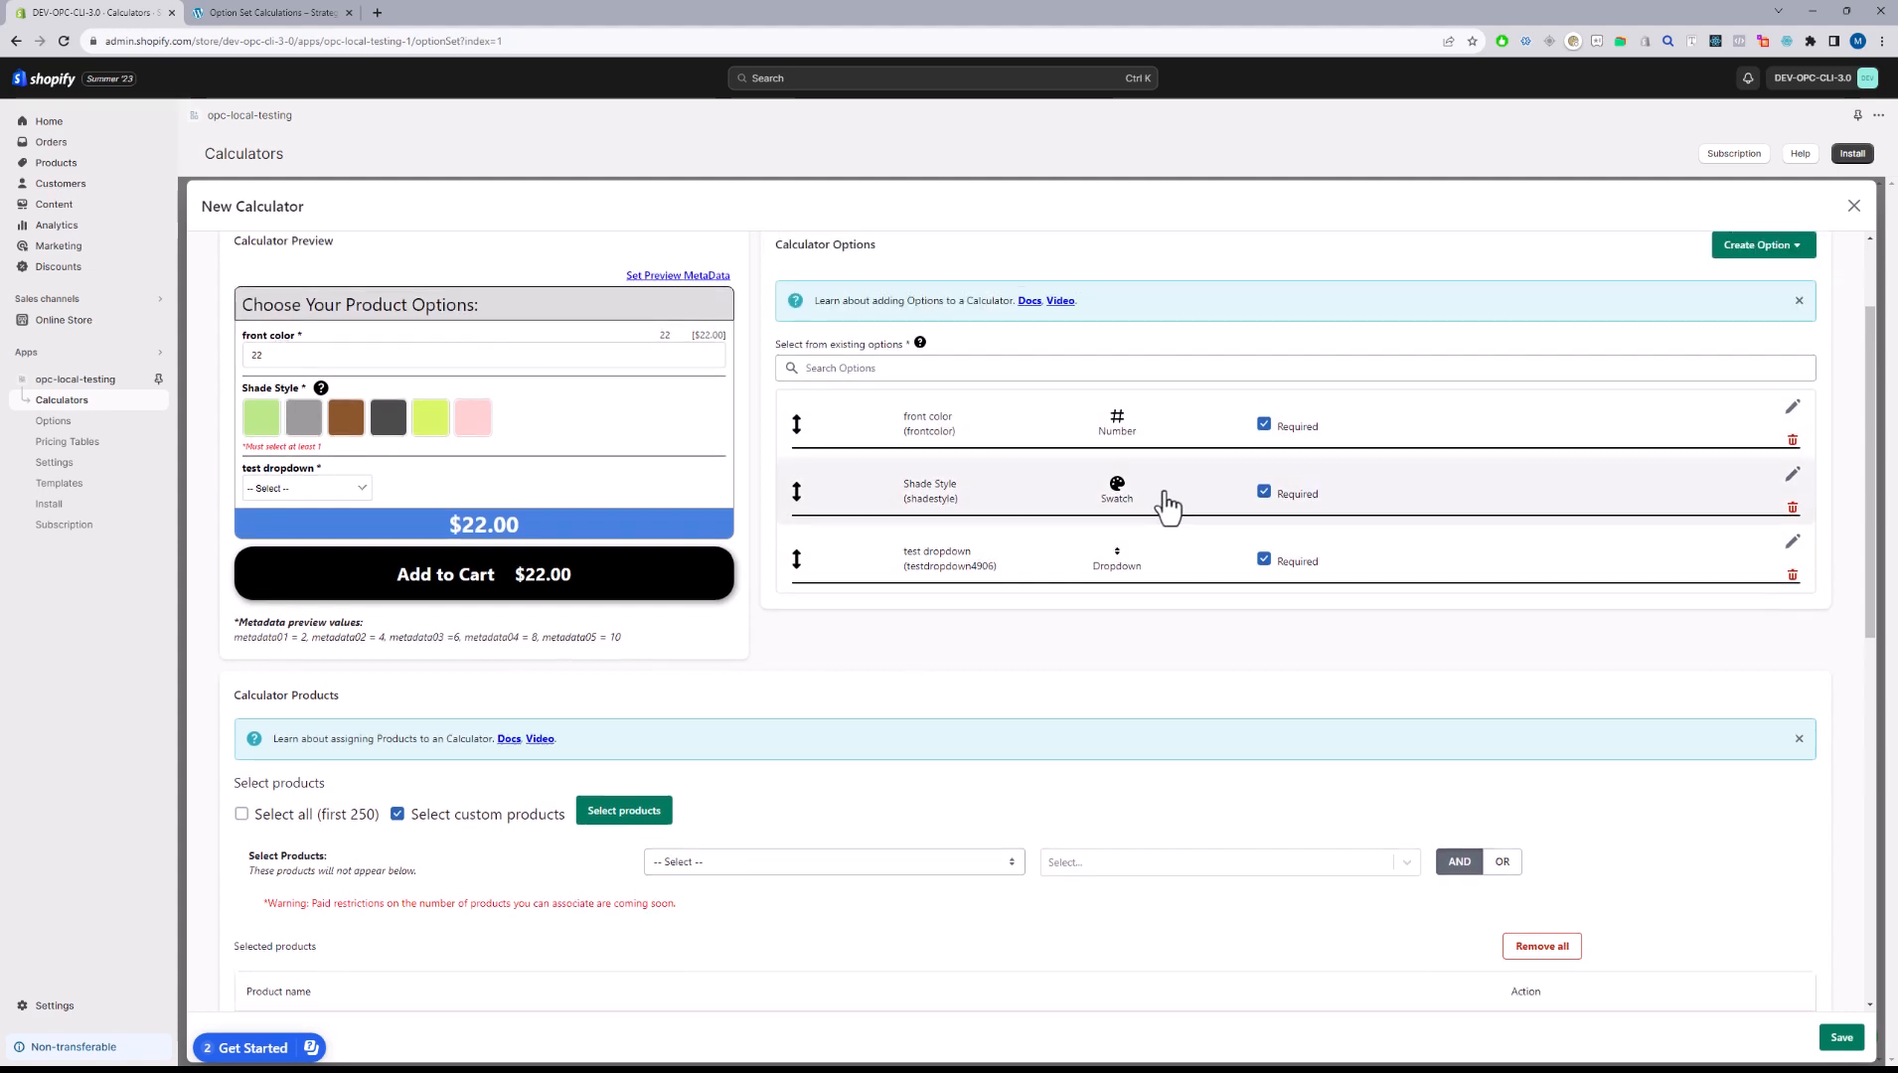
{"action": "left_click", "coordinate": [1794, 409]}
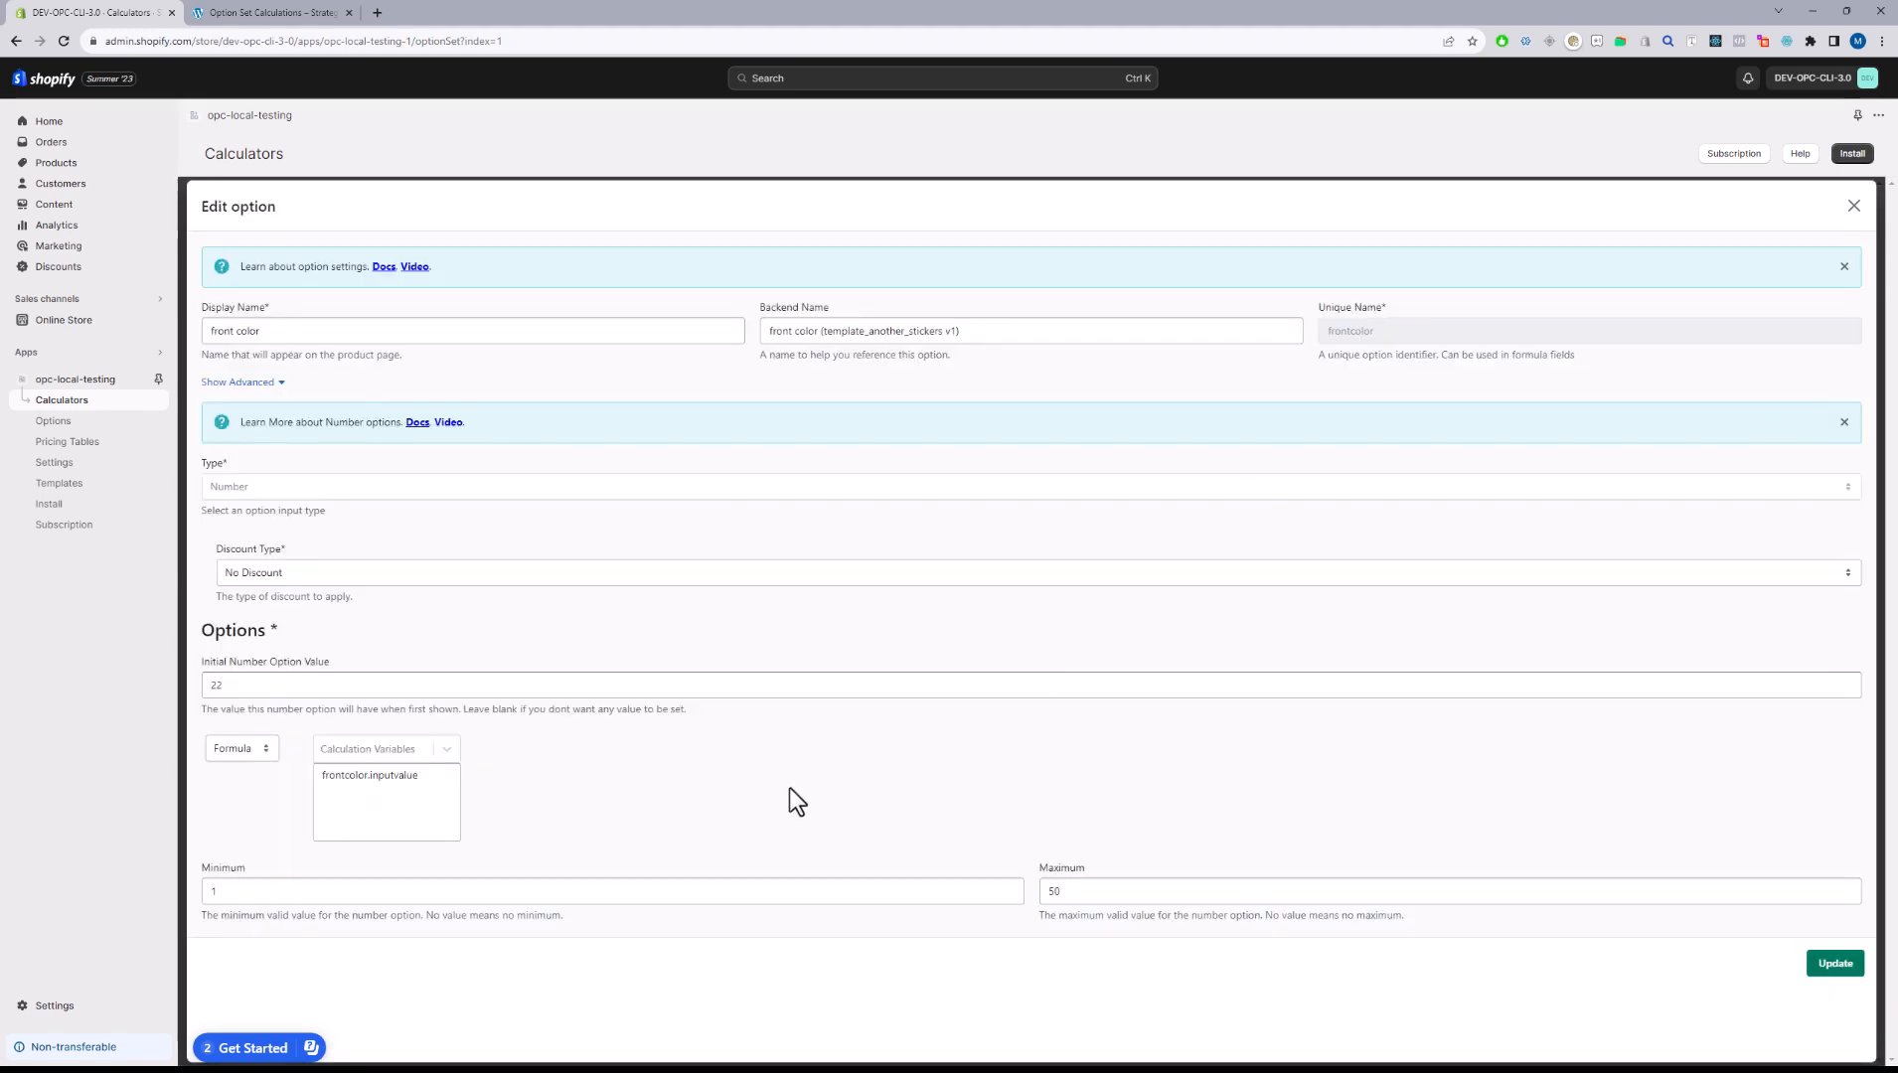
{"action": "double_click", "coordinate": [413, 785]}
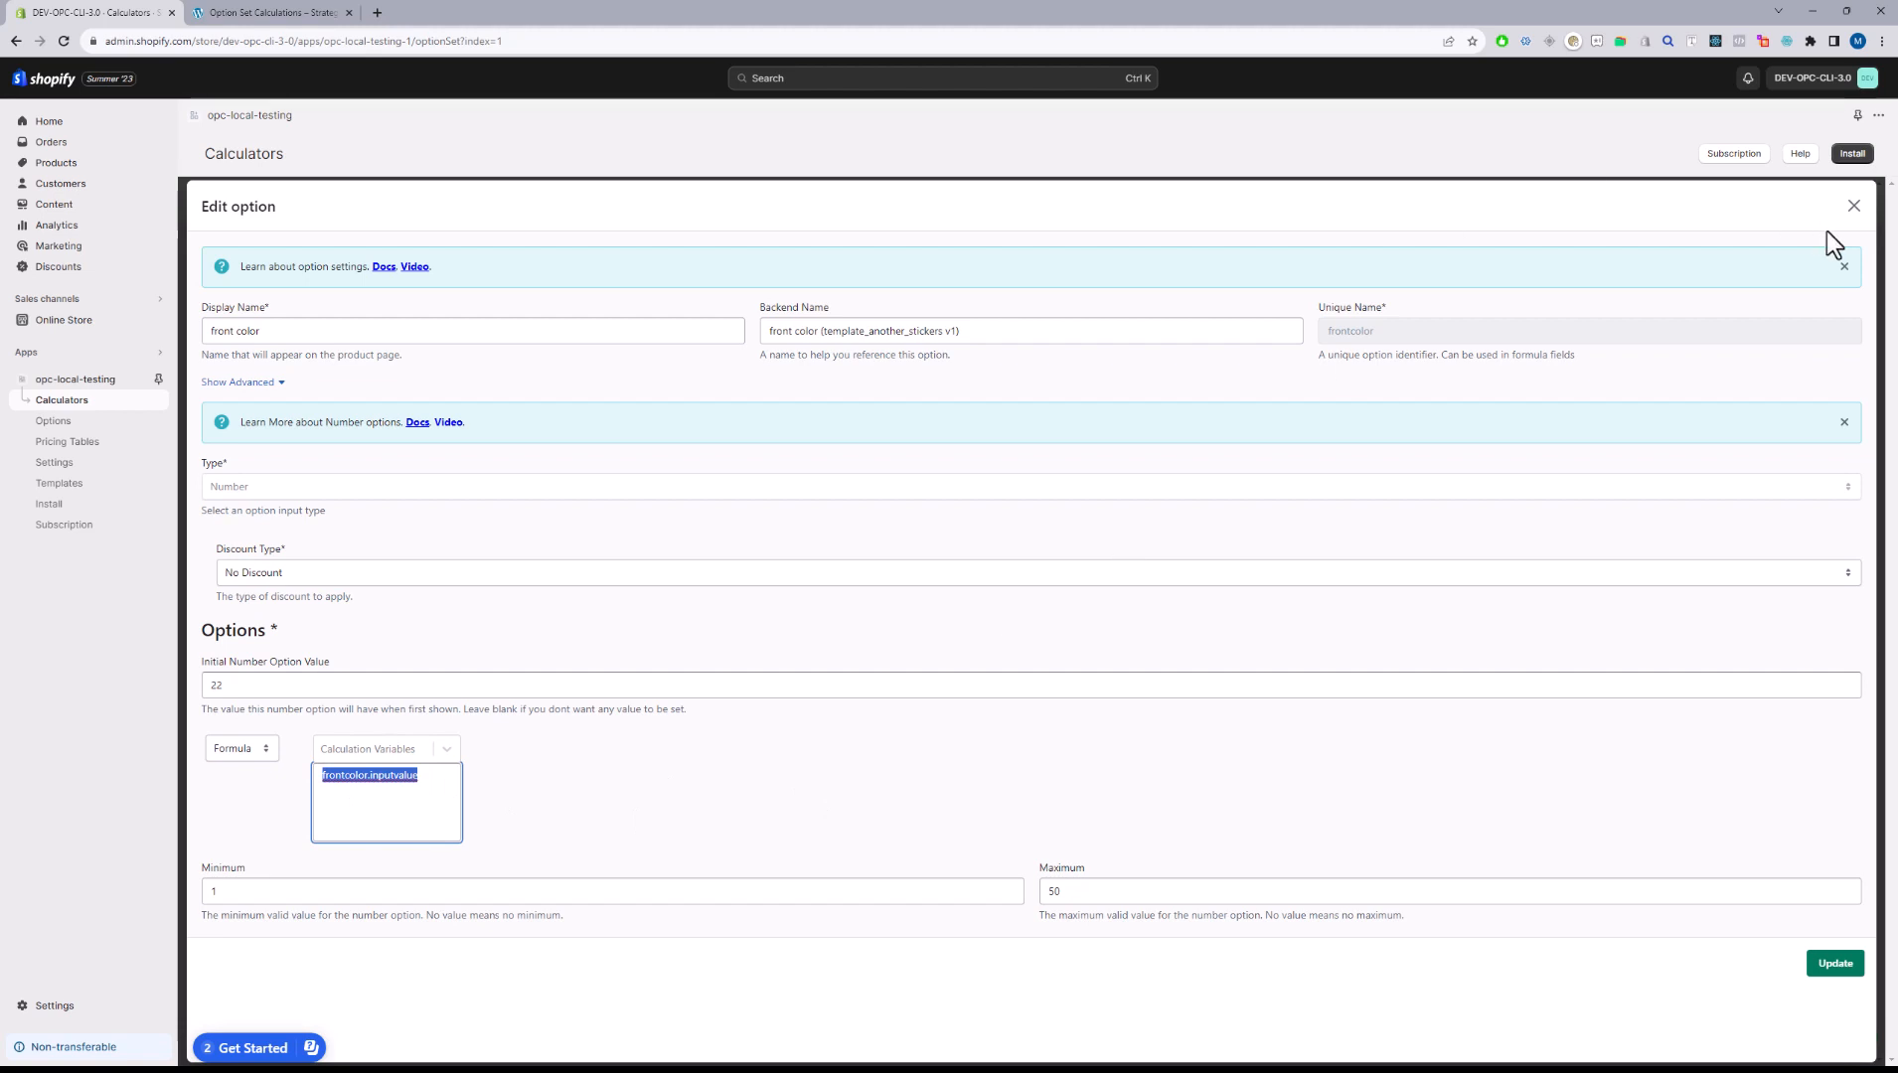
{"action": "left_click", "coordinate": [1854, 206]}
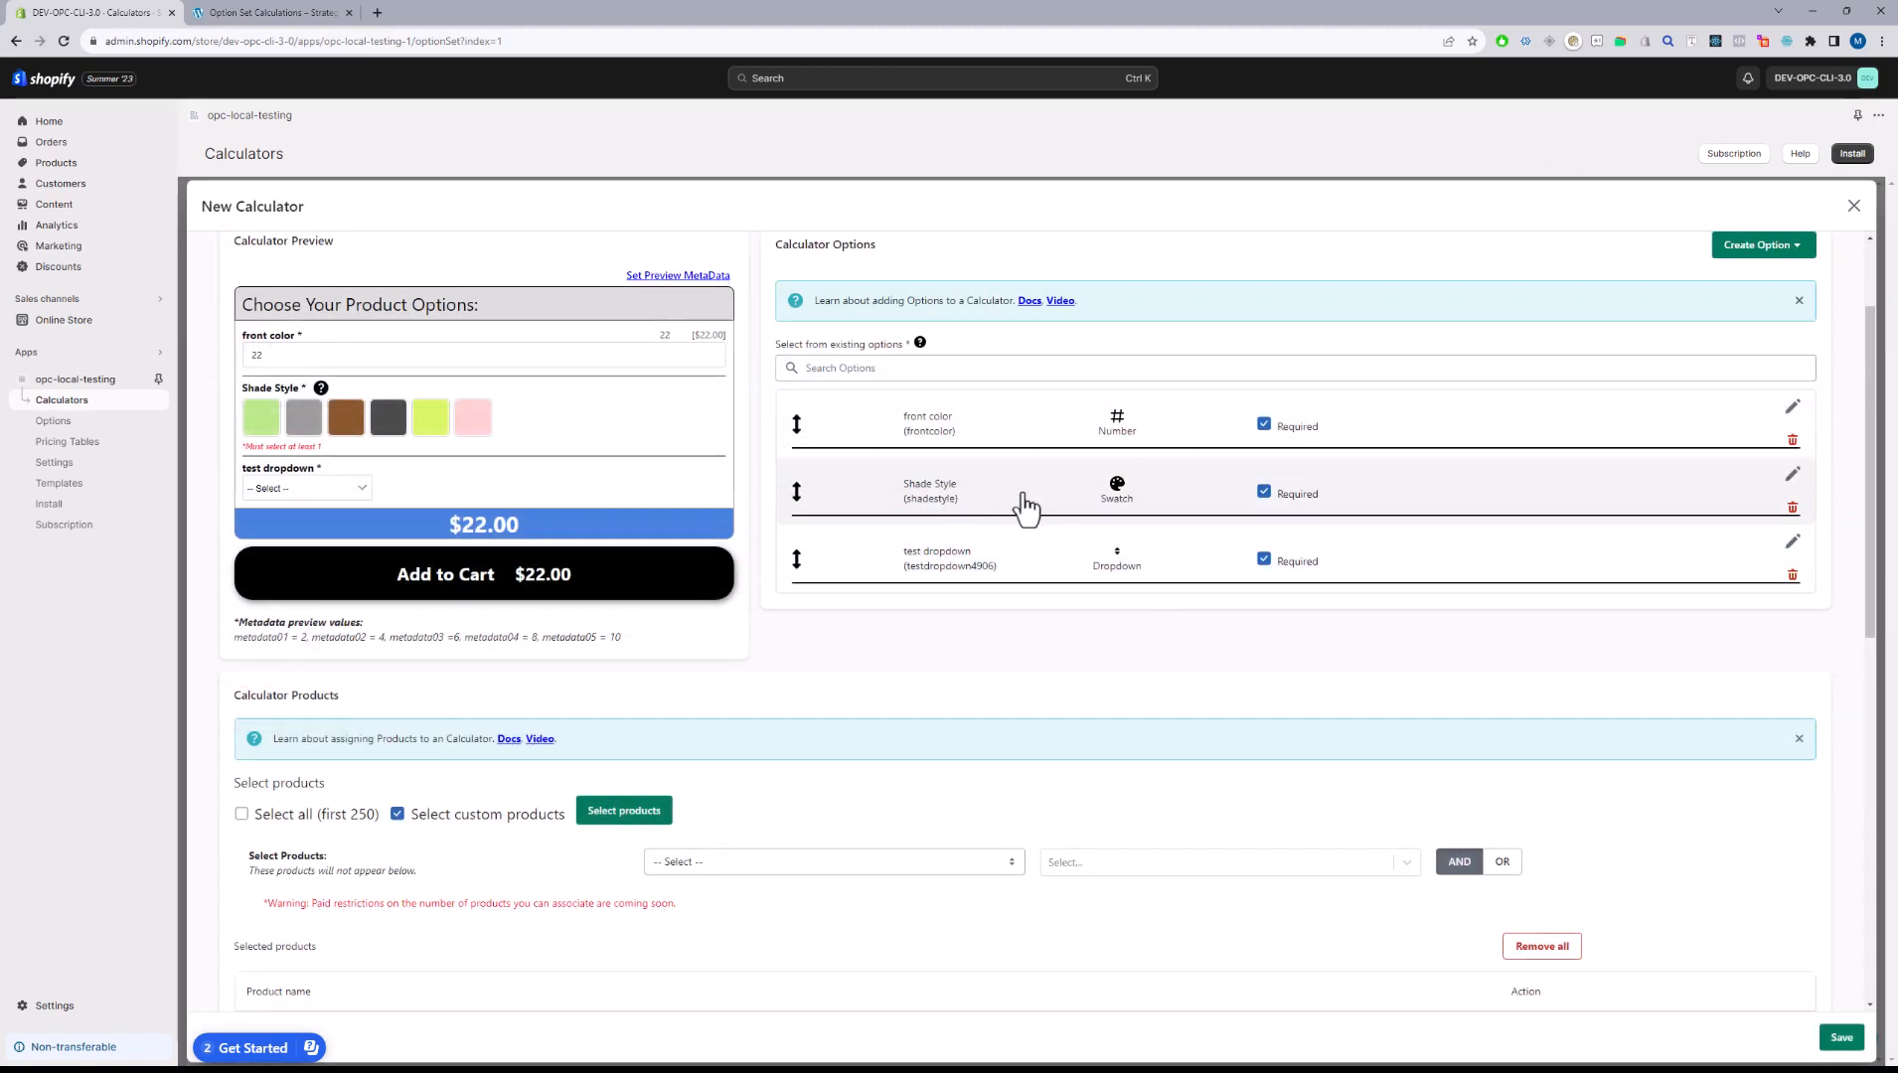
{"action": "left_click", "coordinate": [1793, 475]}
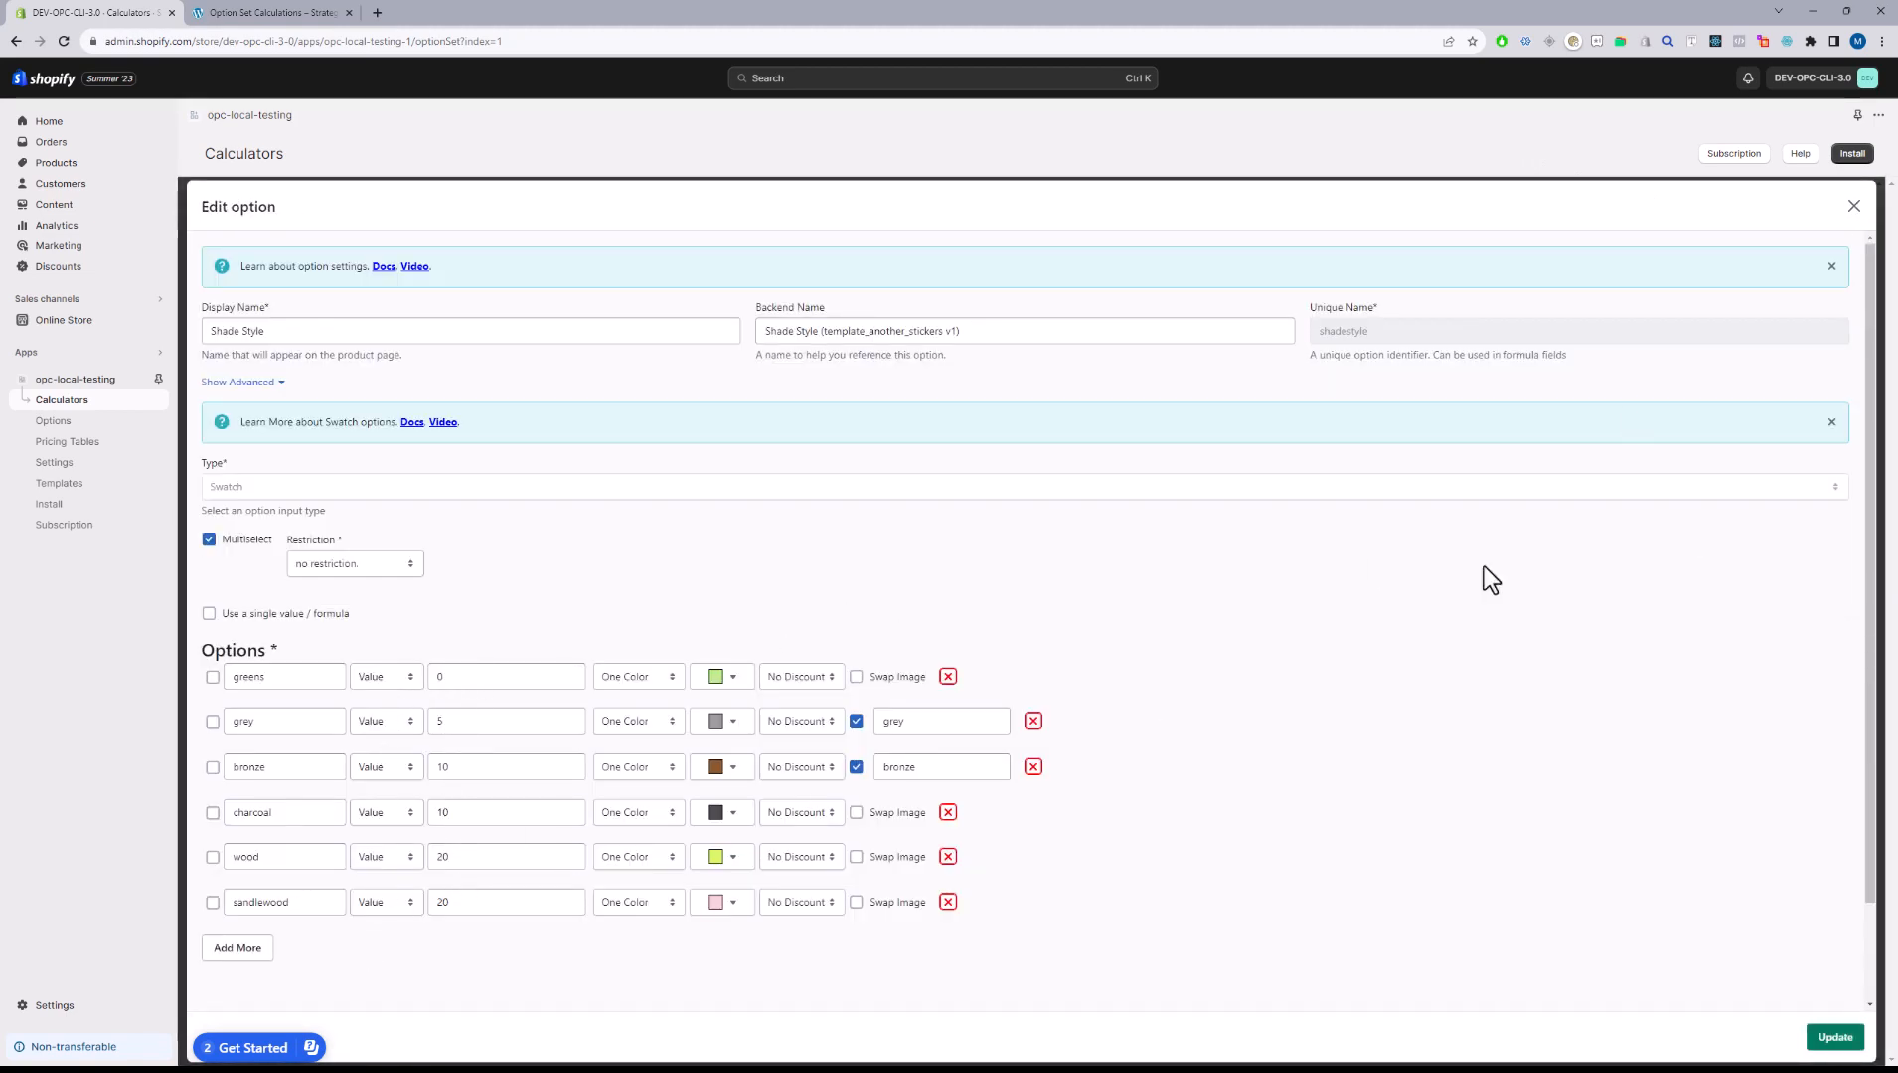
{"action": "left_click", "coordinate": [1853, 206]}
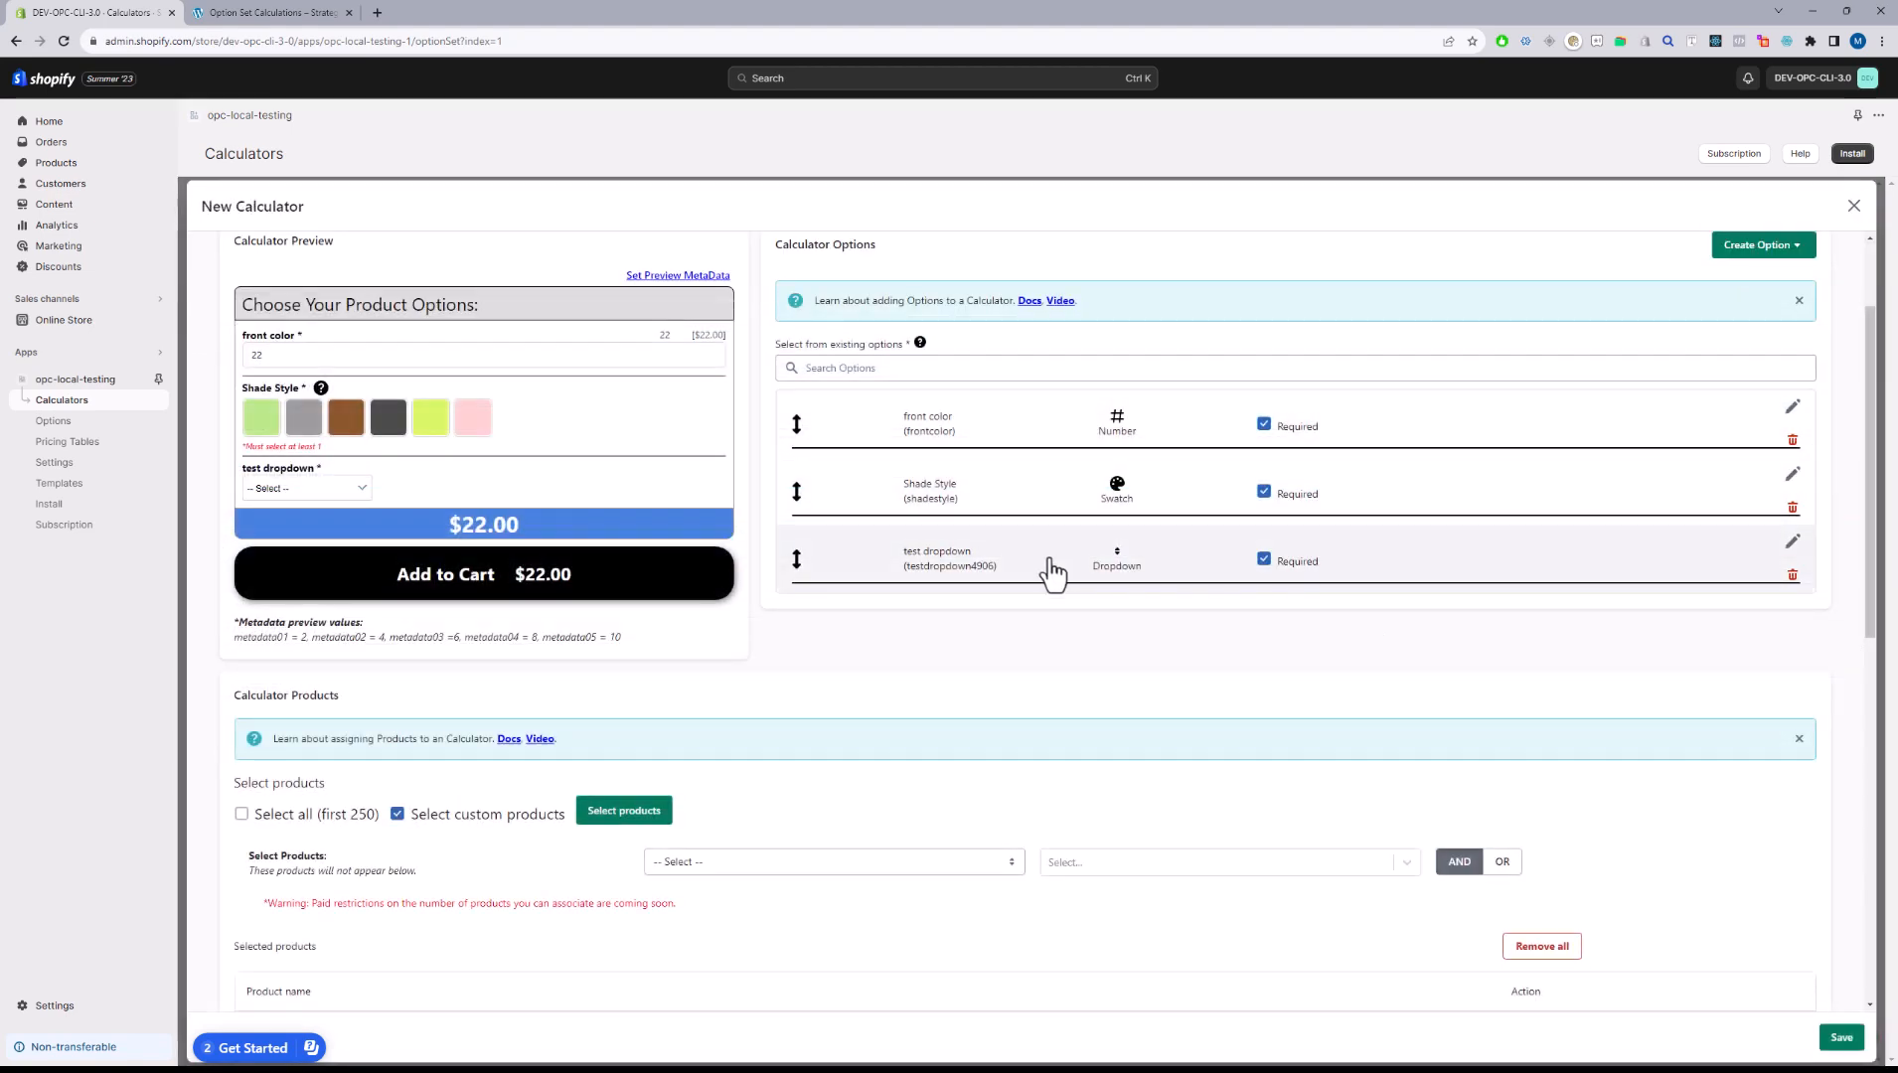
{"action": "left_click", "coordinate": [1795, 538]}
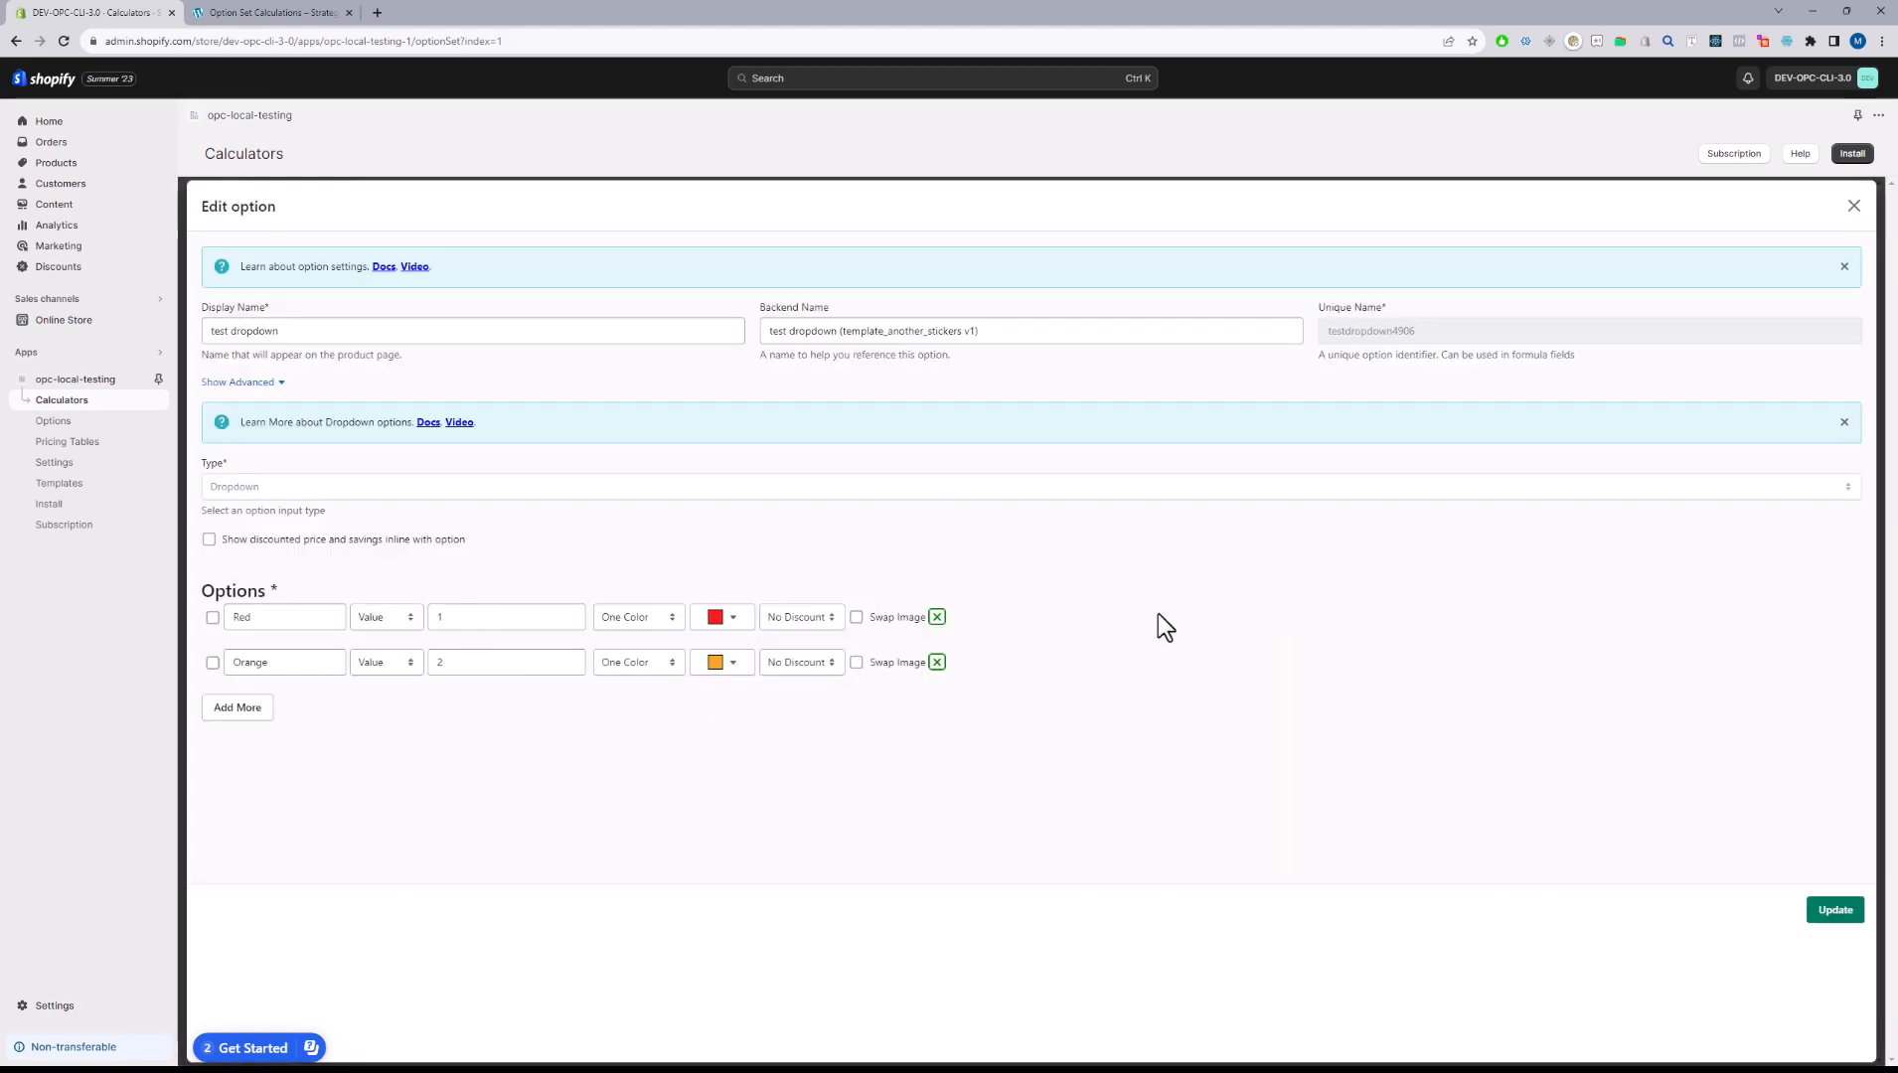
{"action": "left_click", "coordinate": [1854, 205]}
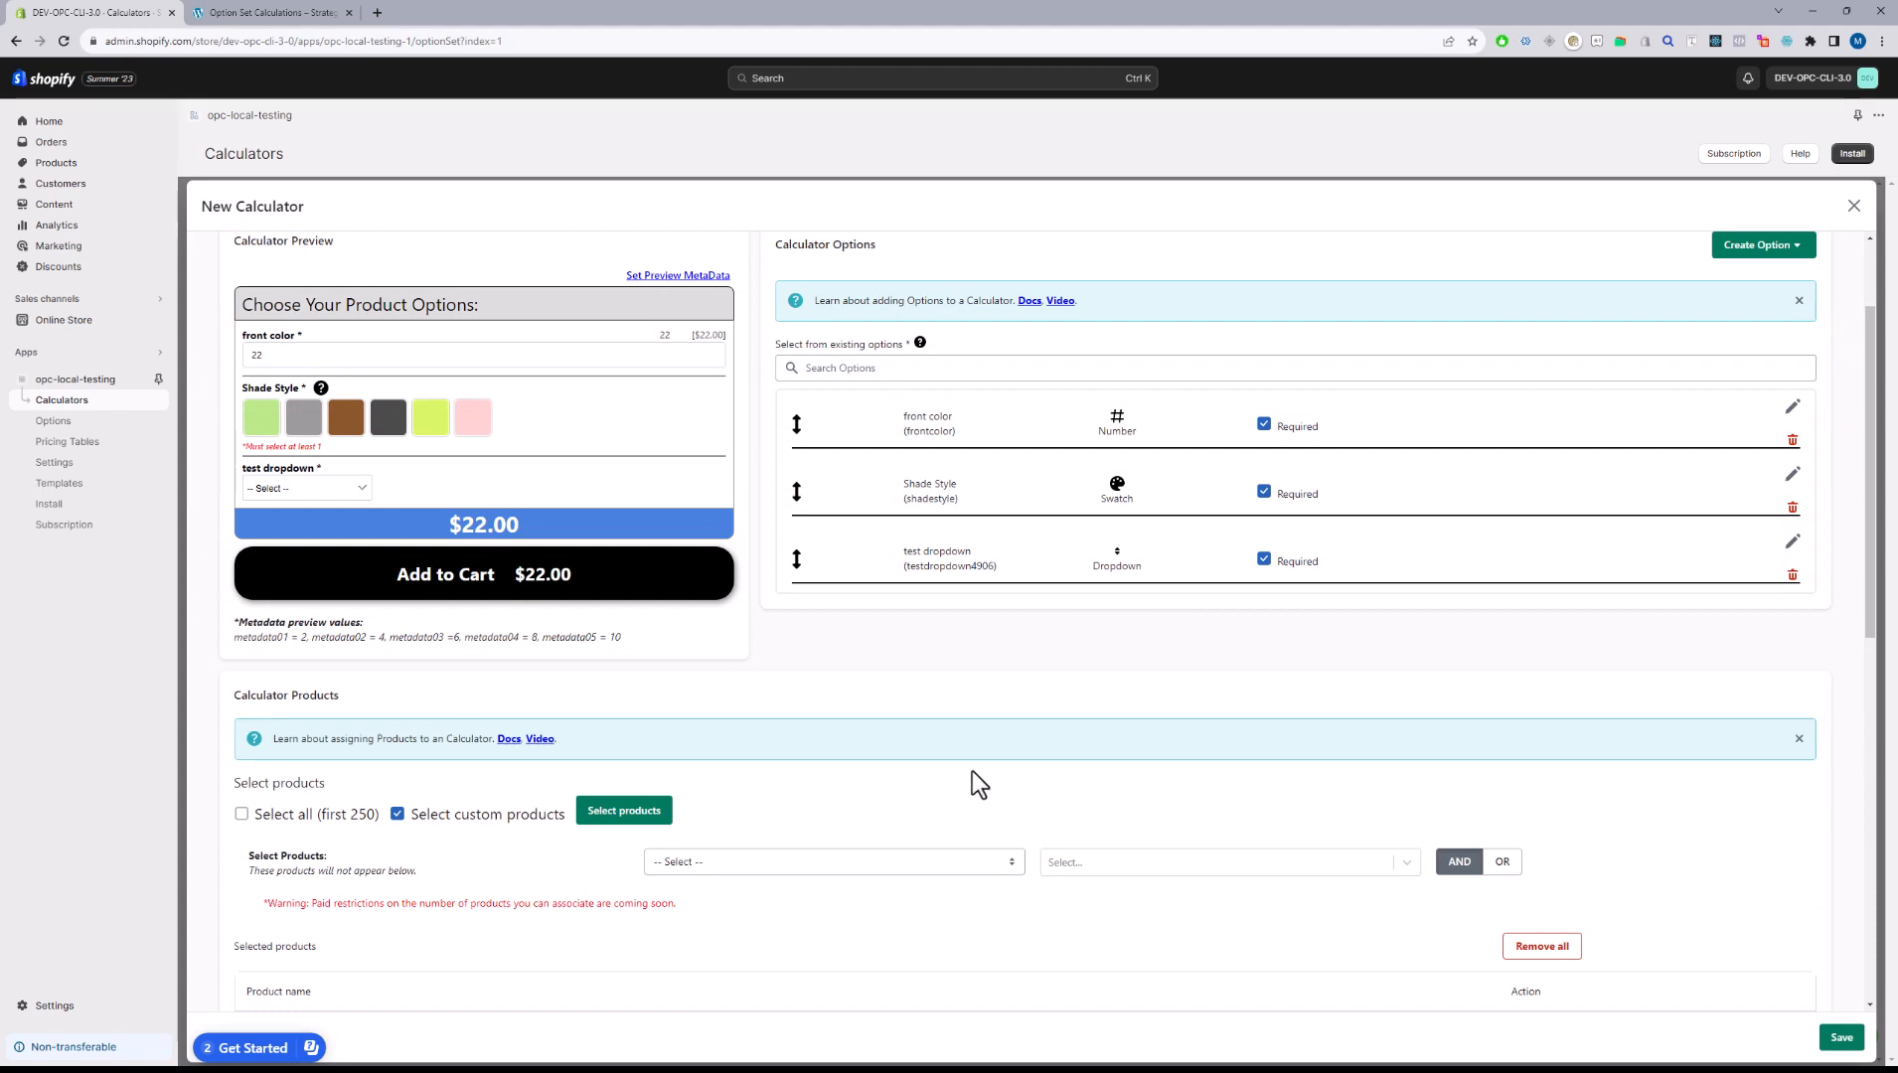
{"action": "left_click_drag", "start_coordinate": [527, 527], "coordinate": [454, 529]}
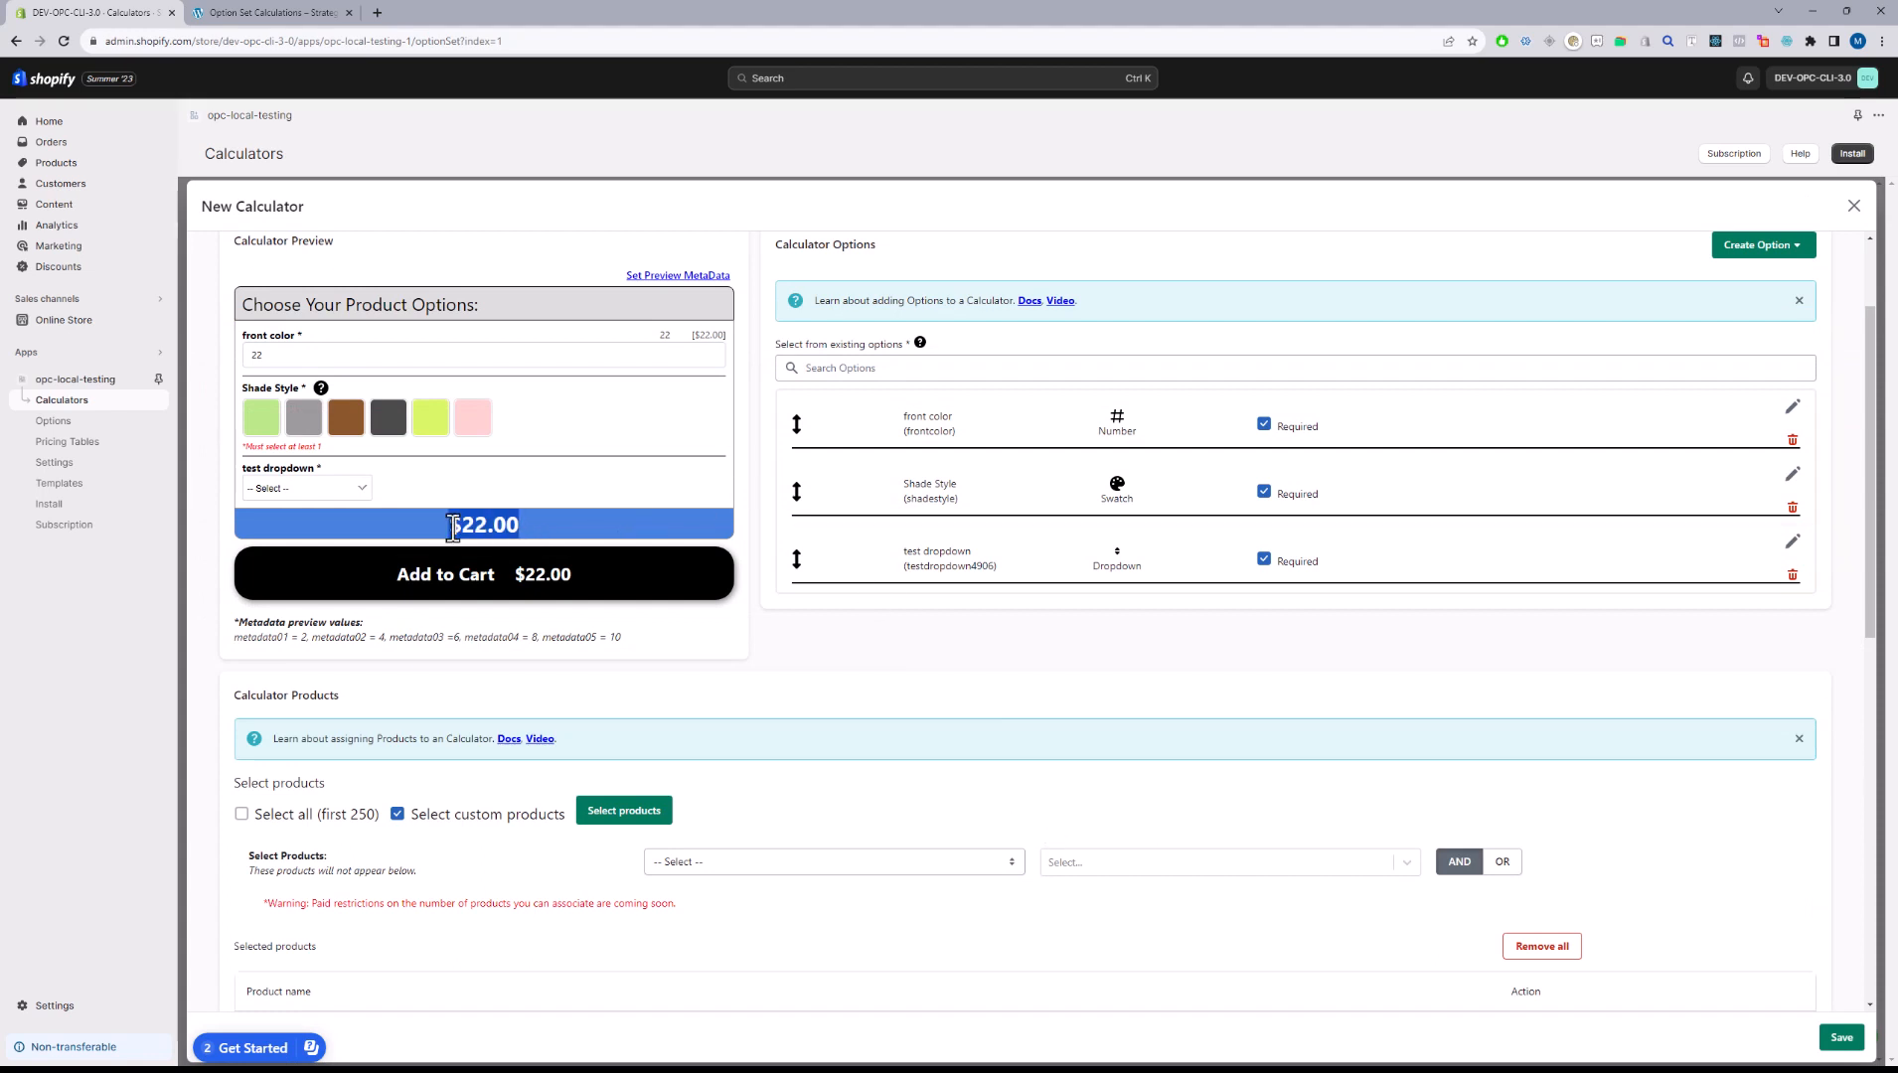
- Compare the front color value in the preview with the option's initial value and its frontcolor.inputvalue formula
{"action": "left_click_drag", "start_coordinate": [300, 342], "coordinate": [255, 344]}
{"action": "double_click", "coordinate": [266, 356]}
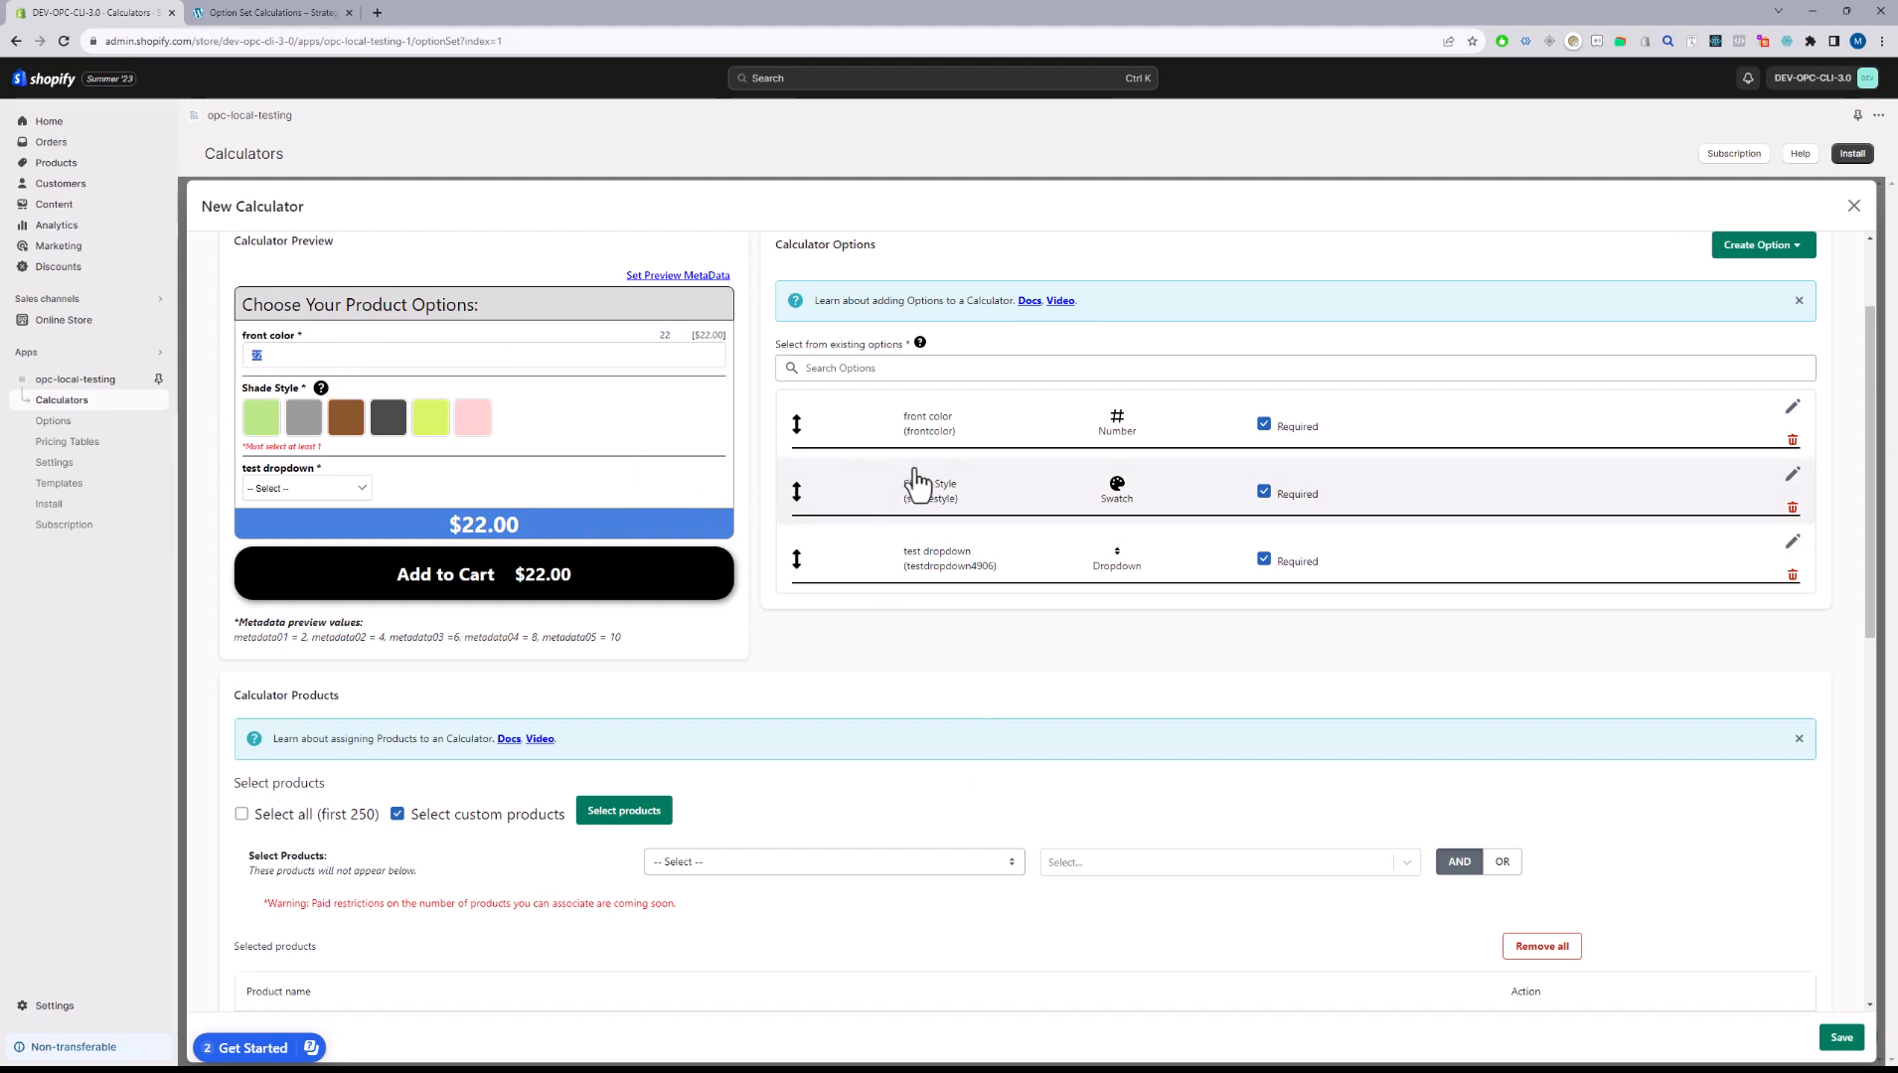
{"action": "left_click", "coordinate": [1792, 408]}
{"action": "double_click", "coordinate": [249, 686]}
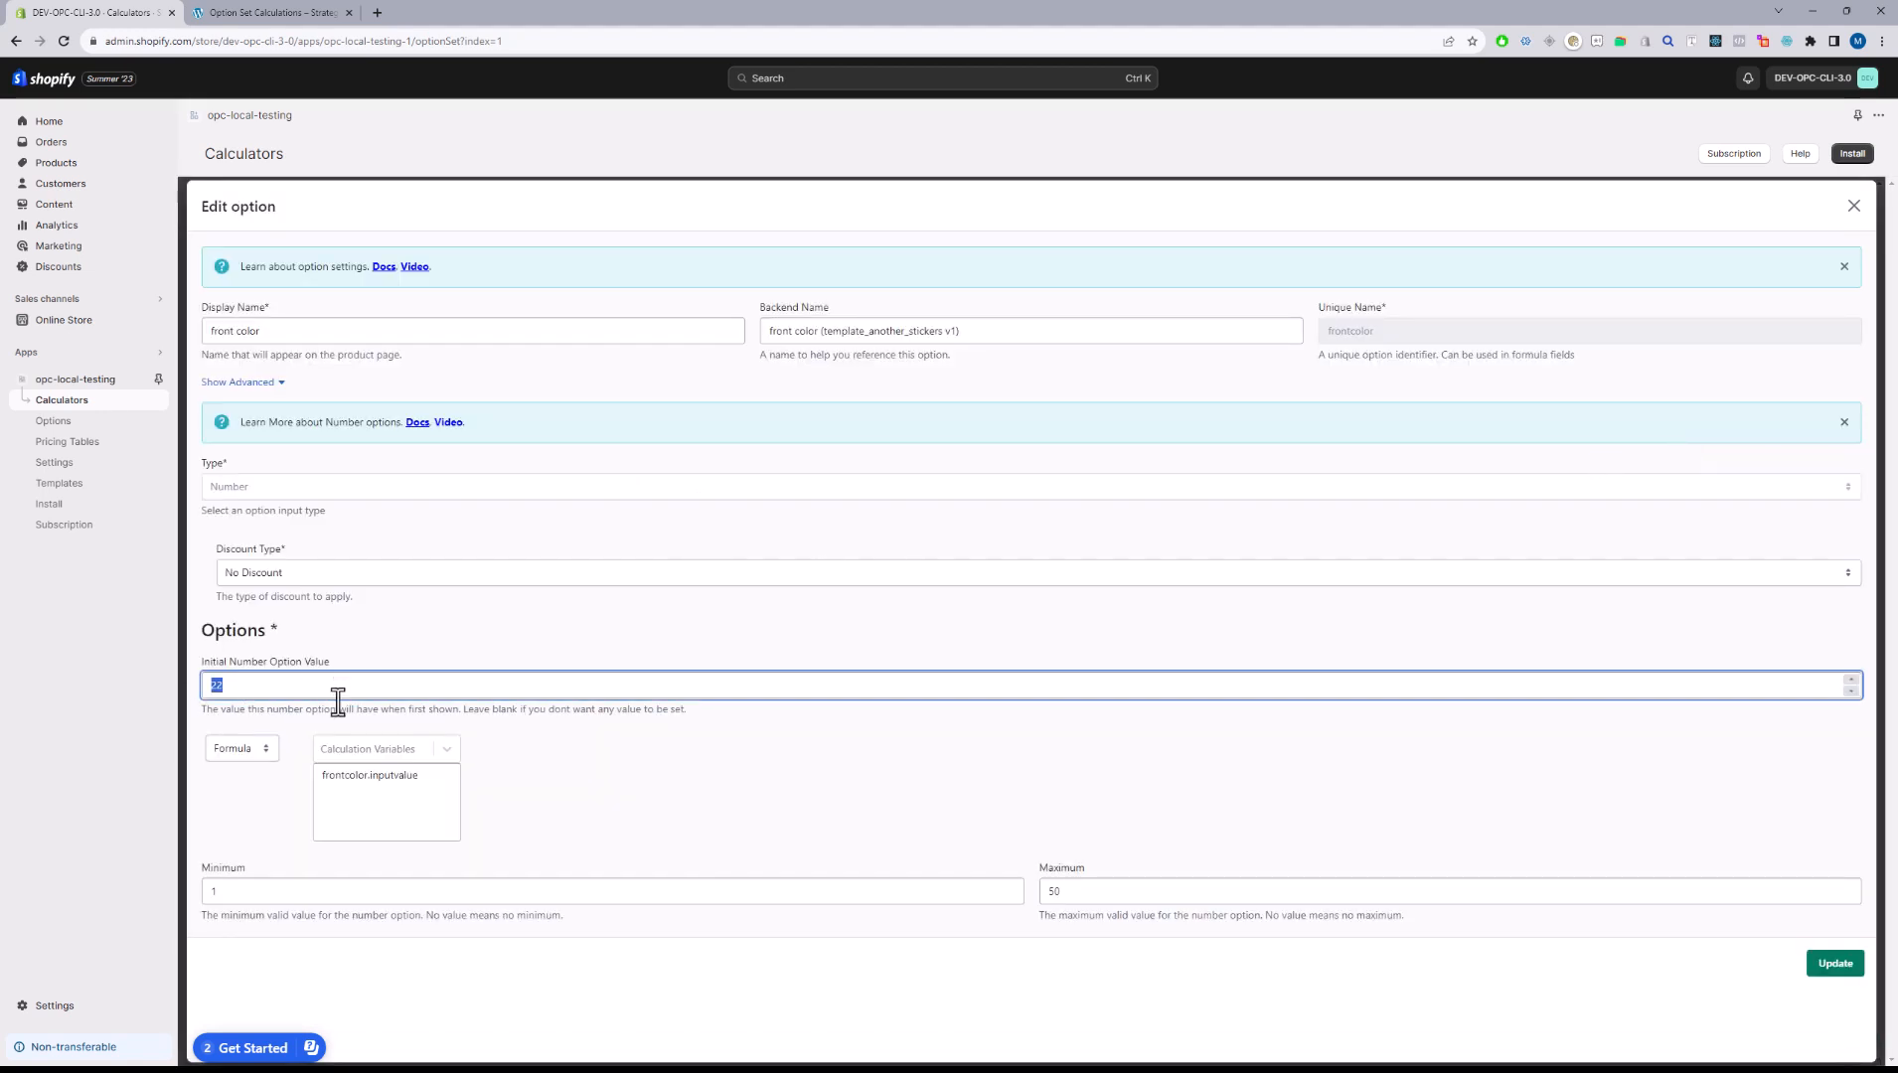
{"action": "double_click", "coordinate": [364, 774]}
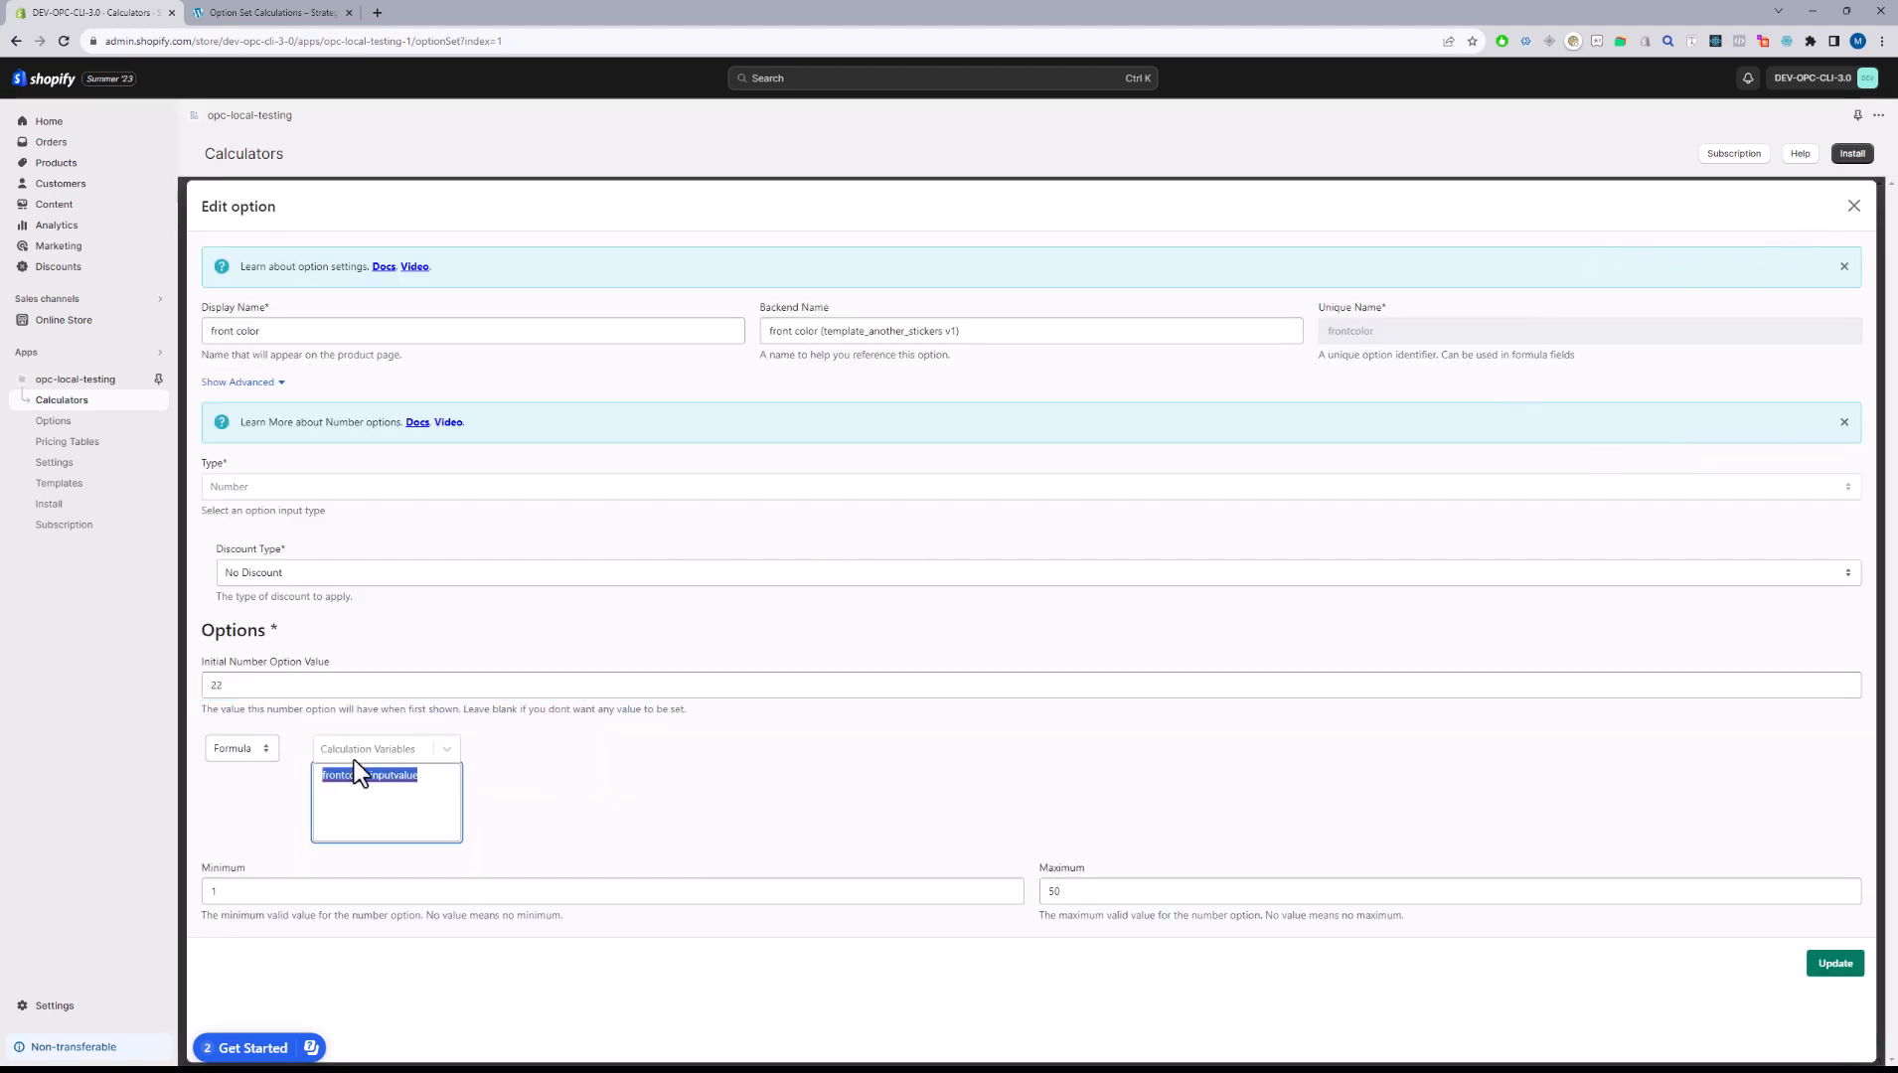
{"action": "left_click", "coordinate": [1853, 205]}
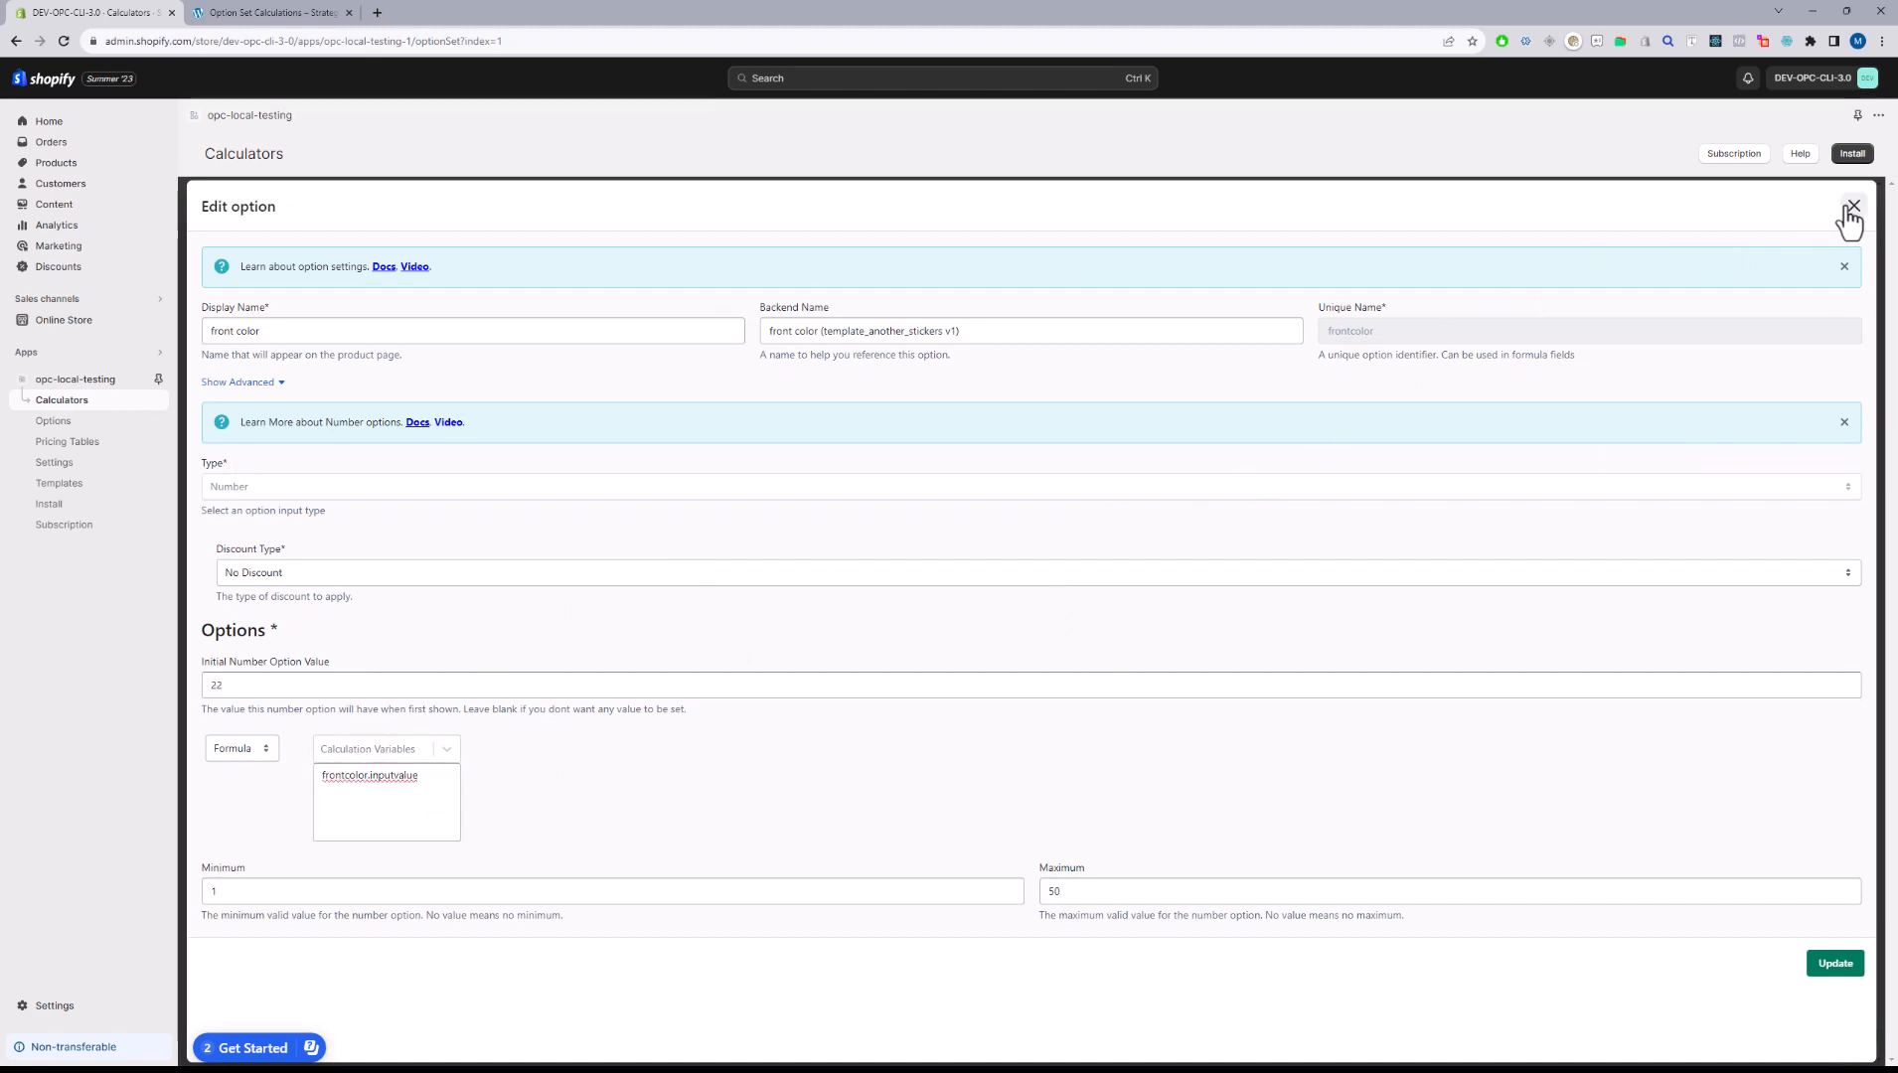
- Enter 10 for front color in the preview, check its price against the total, and review the three options' unique names
{"action": "left_click_drag", "start_coordinate": [684, 348], "coordinate": [227, 350]}
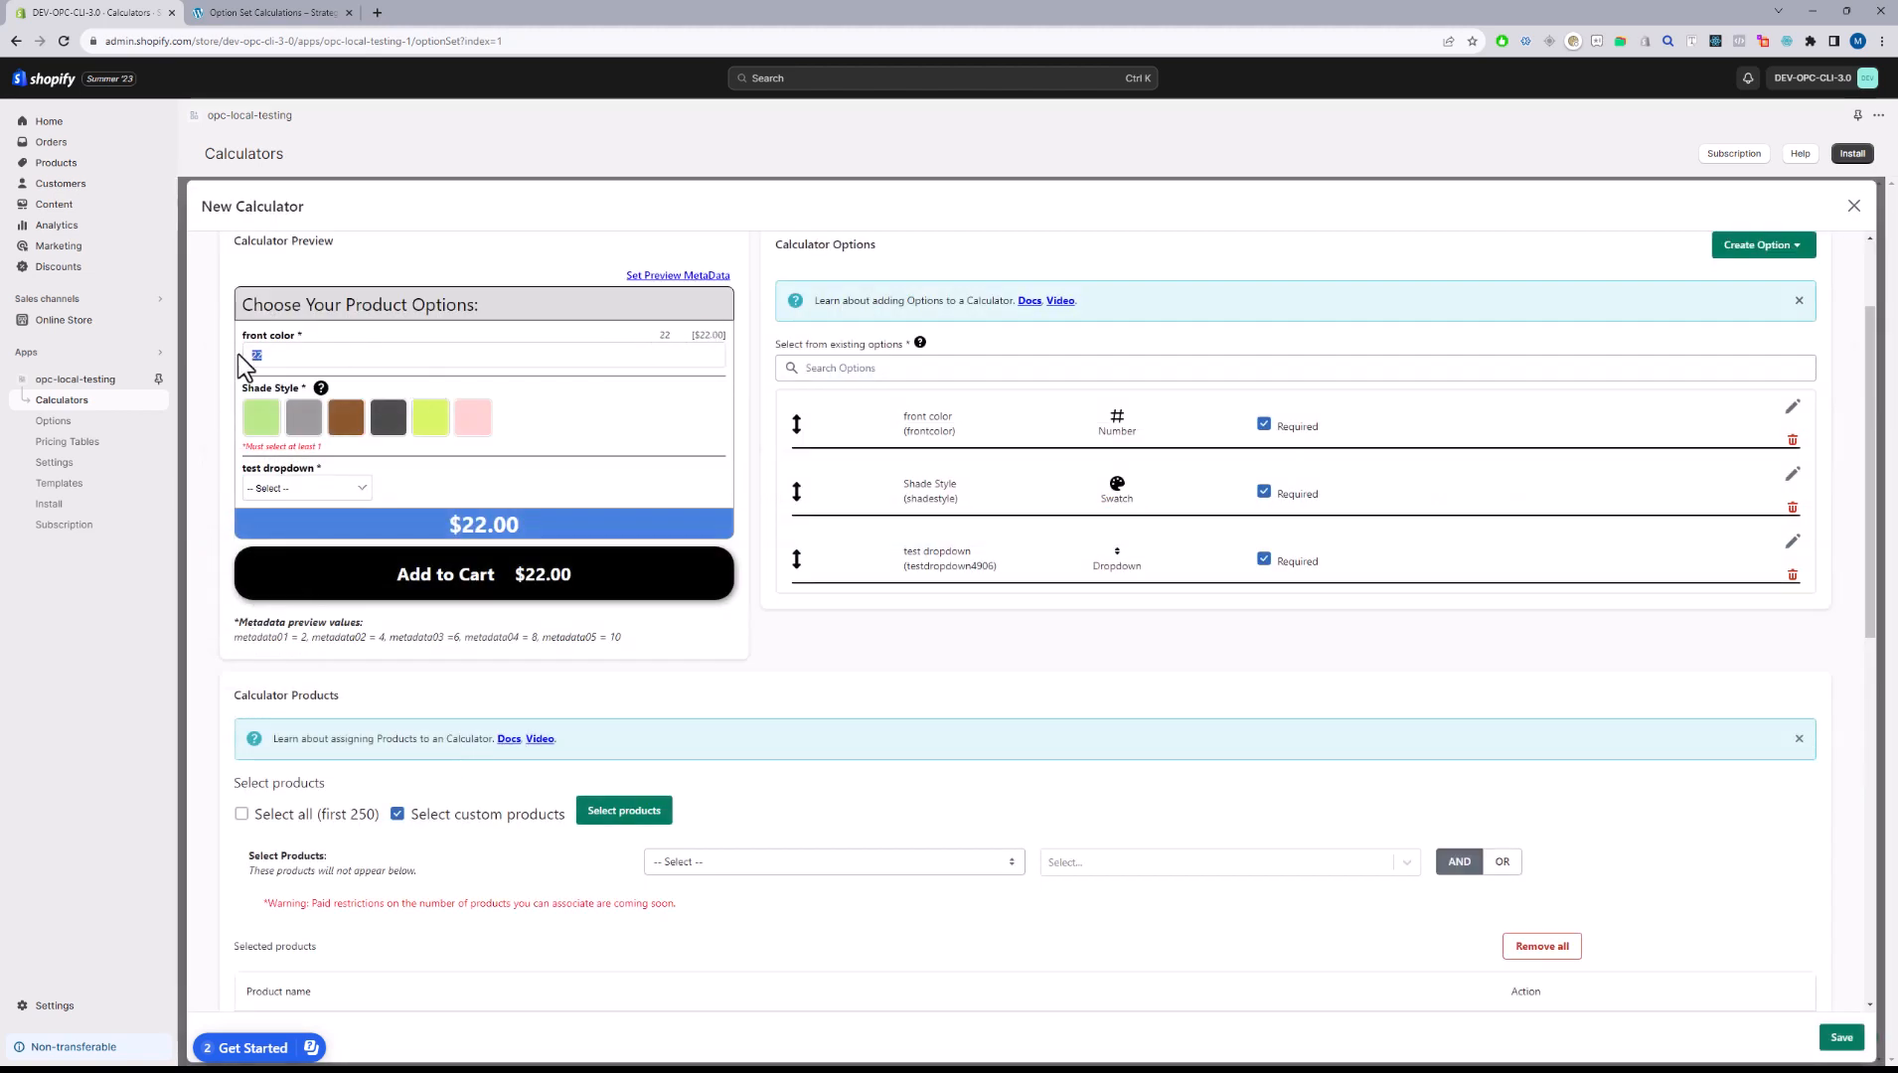
{"action": "type", "text": "10"}
{"action": "double_click", "coordinate": [707, 334]}
{"action": "double_click", "coordinate": [524, 521]}
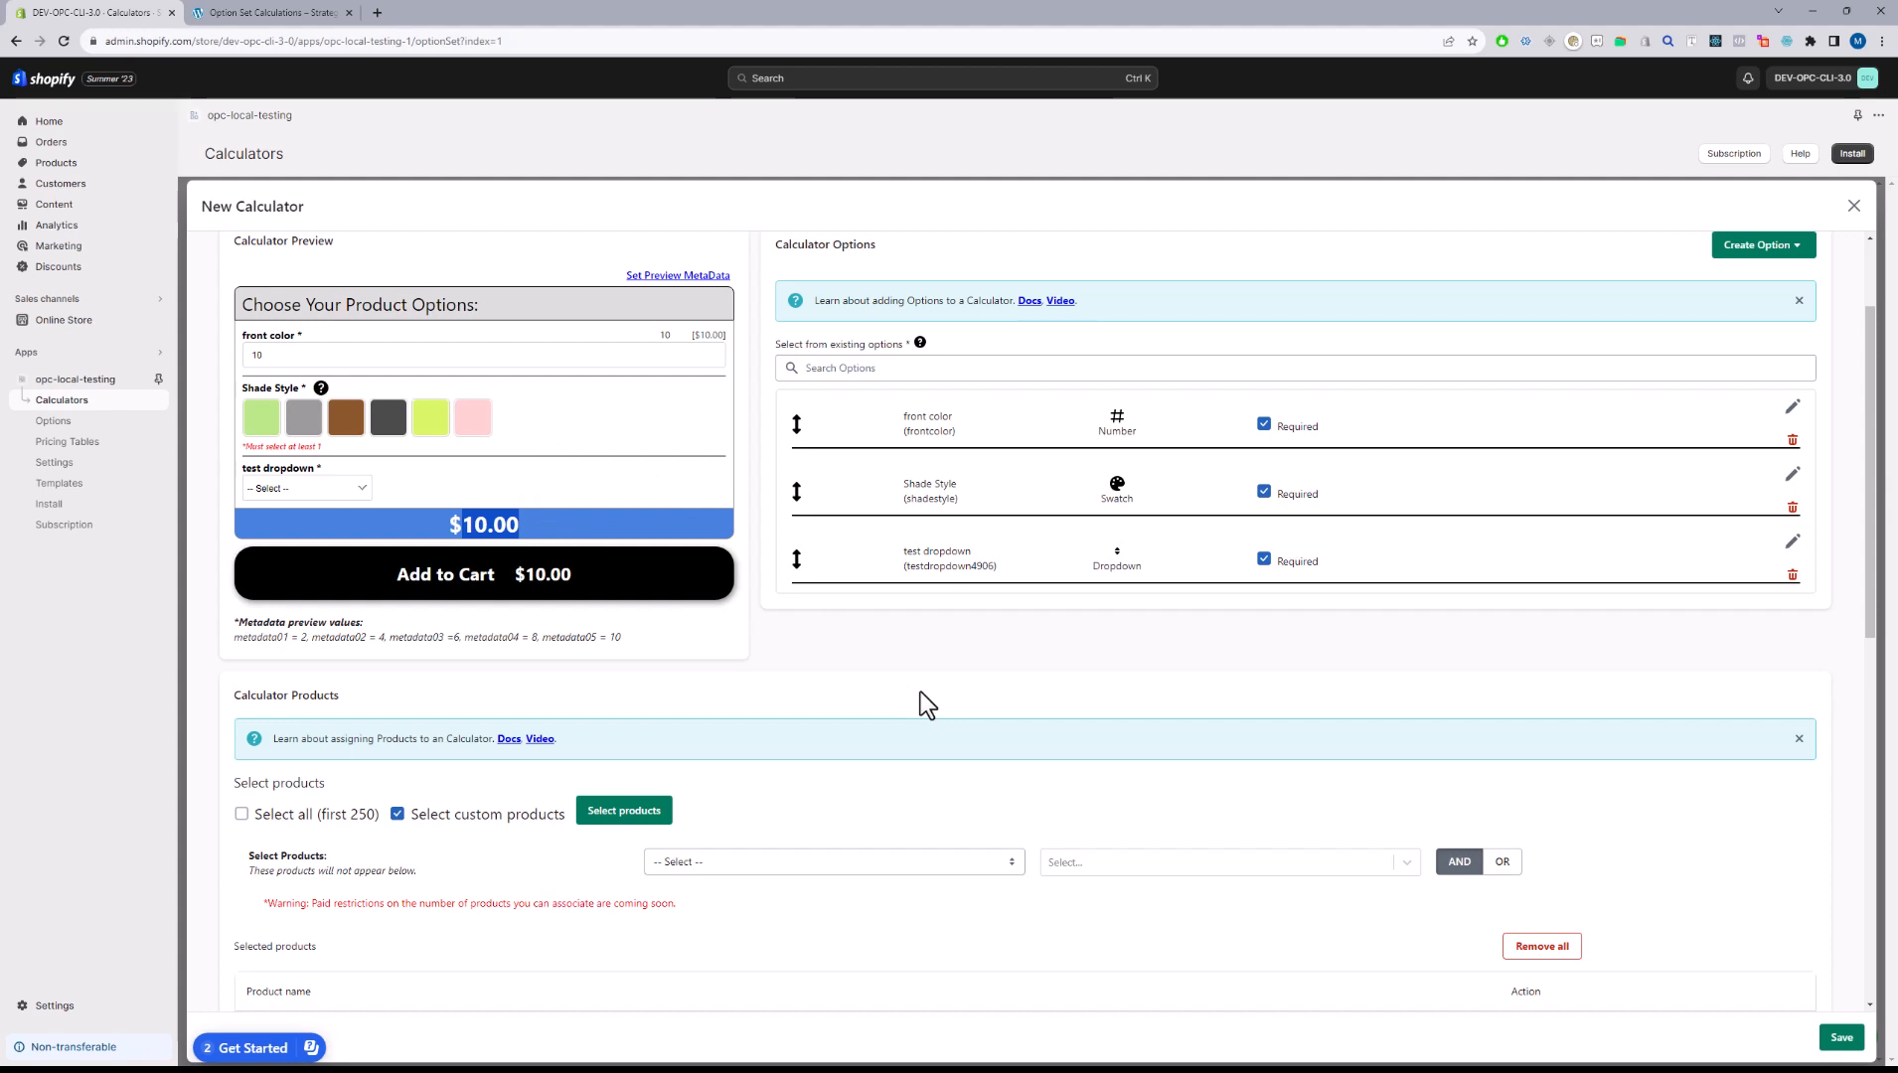
{"action": "double_click", "coordinate": [929, 430]}
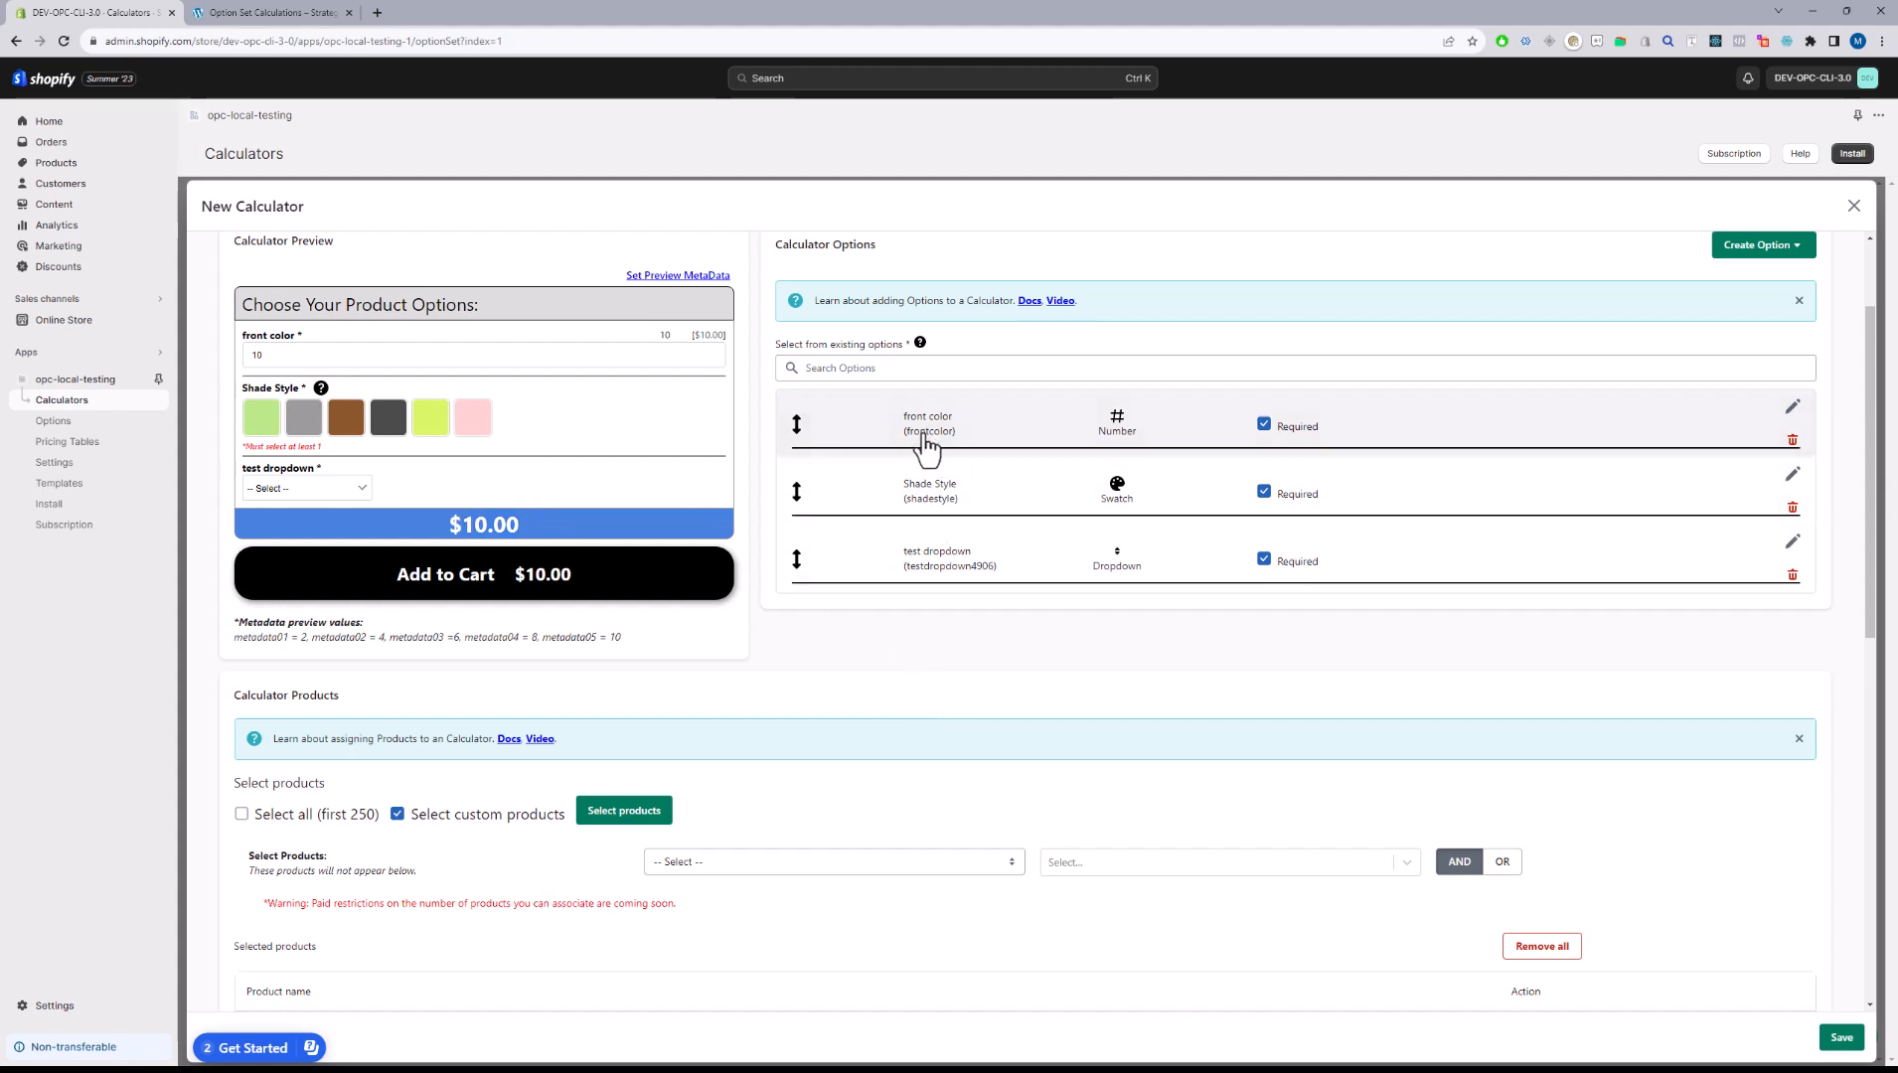
{"action": "double_click", "coordinate": [932, 499]}
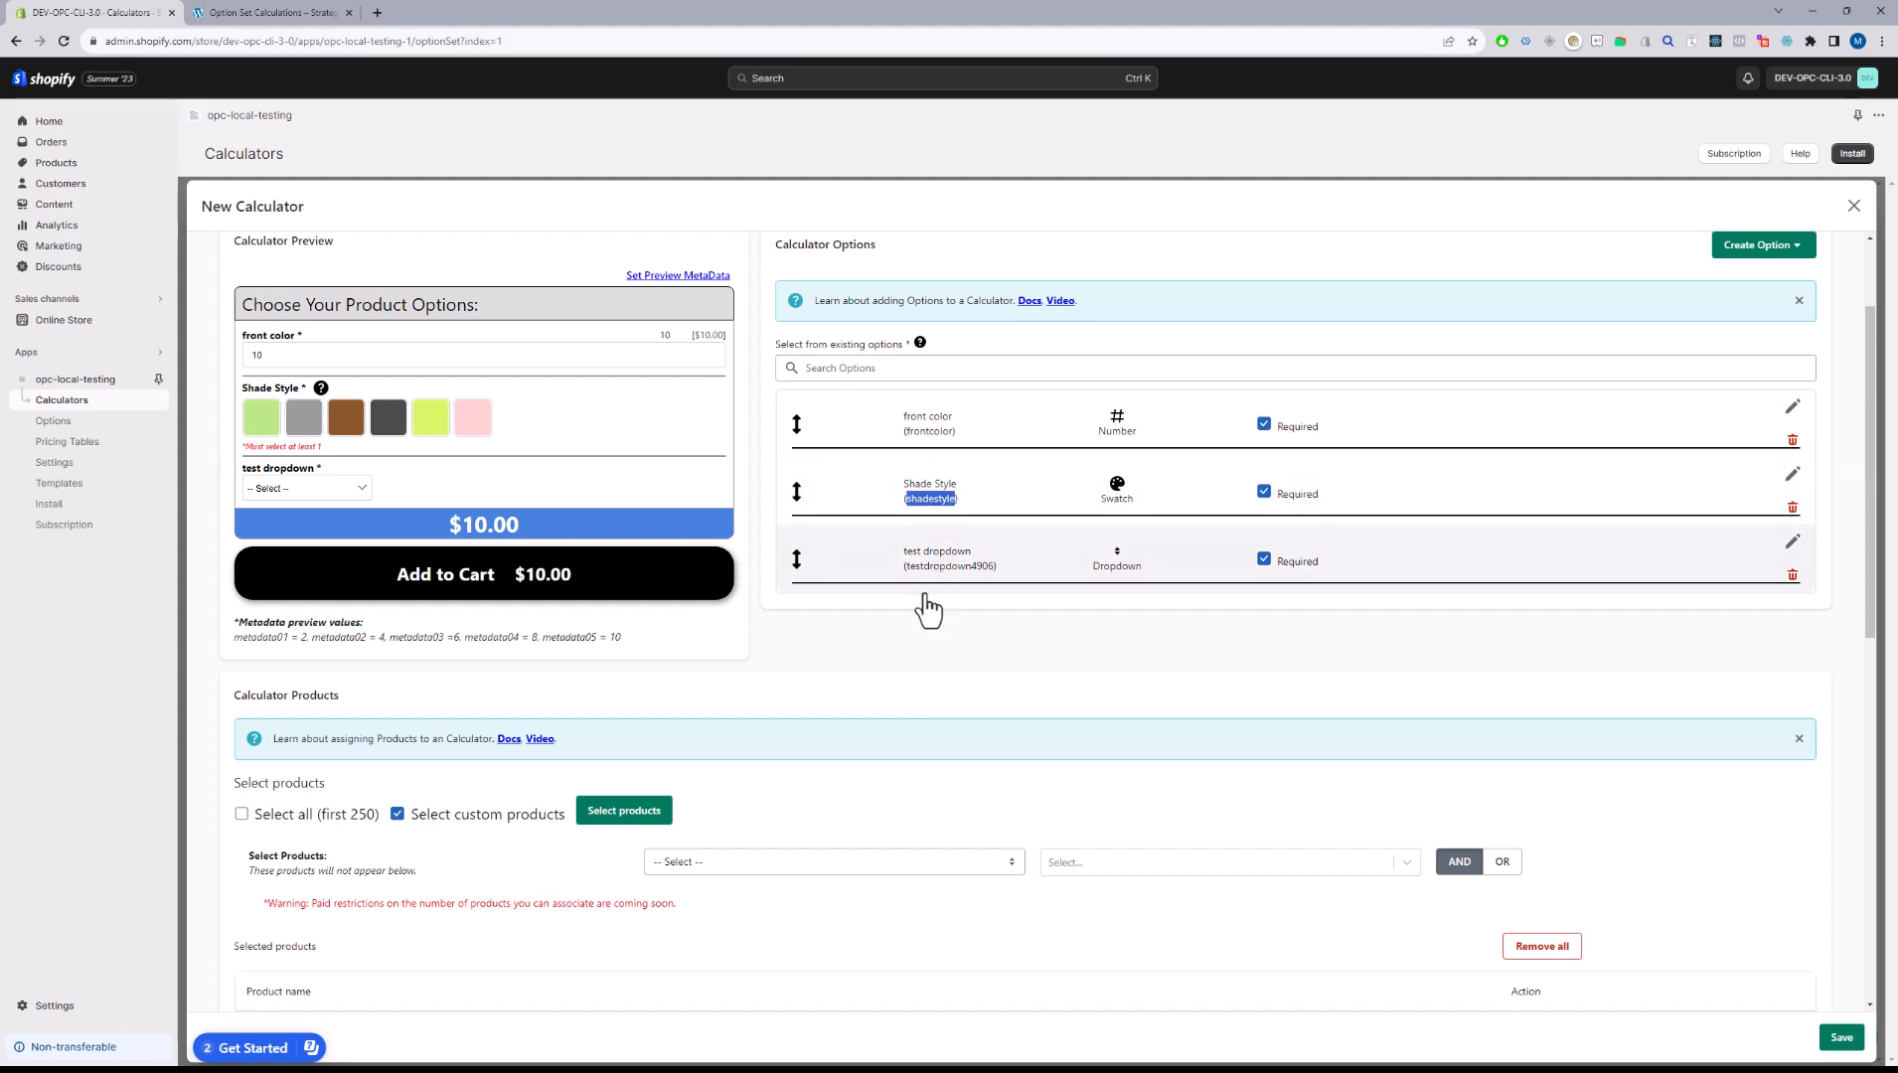
{"action": "double_click", "coordinate": [949, 565]}
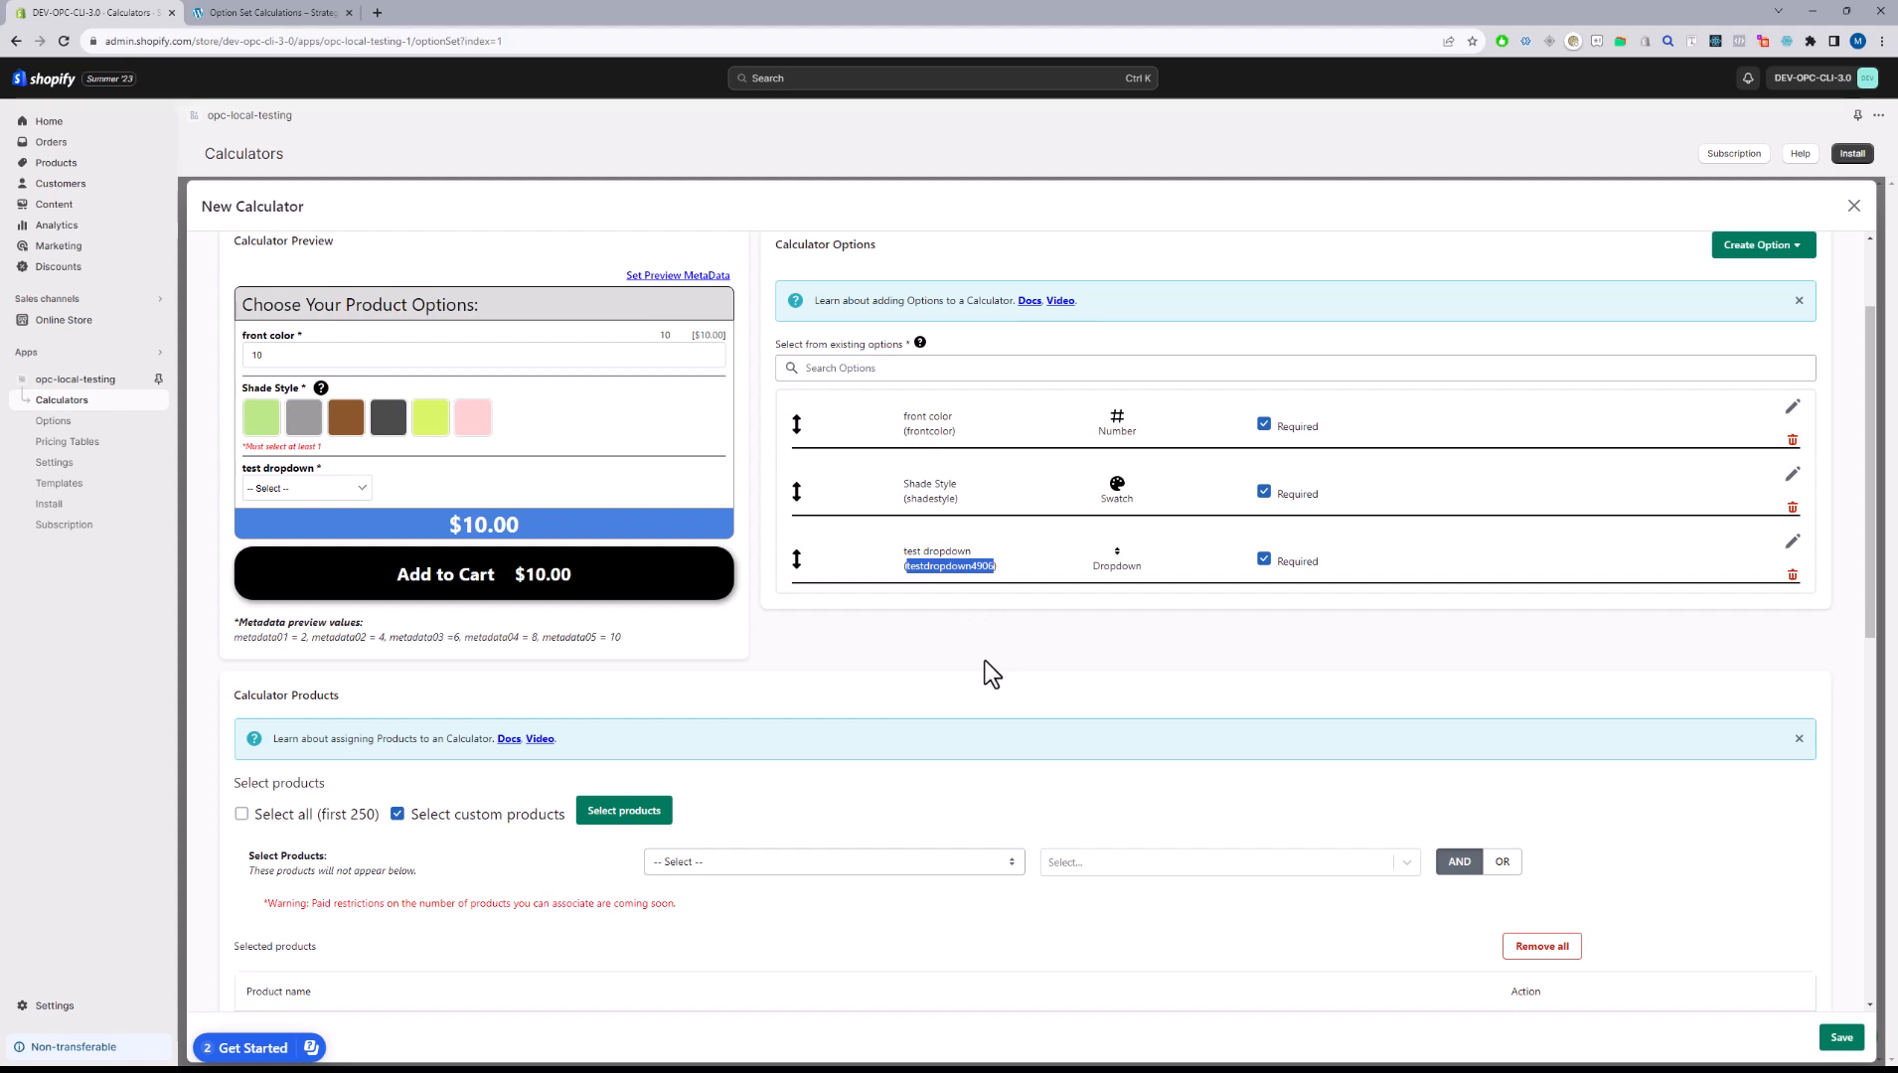
- Select the grey Shade Style and a test dropdown choice in the preview, and check how their prices add to the total
{"action": "left_click", "coordinate": [303, 417]}
{"action": "double_click", "coordinate": [724, 389]}
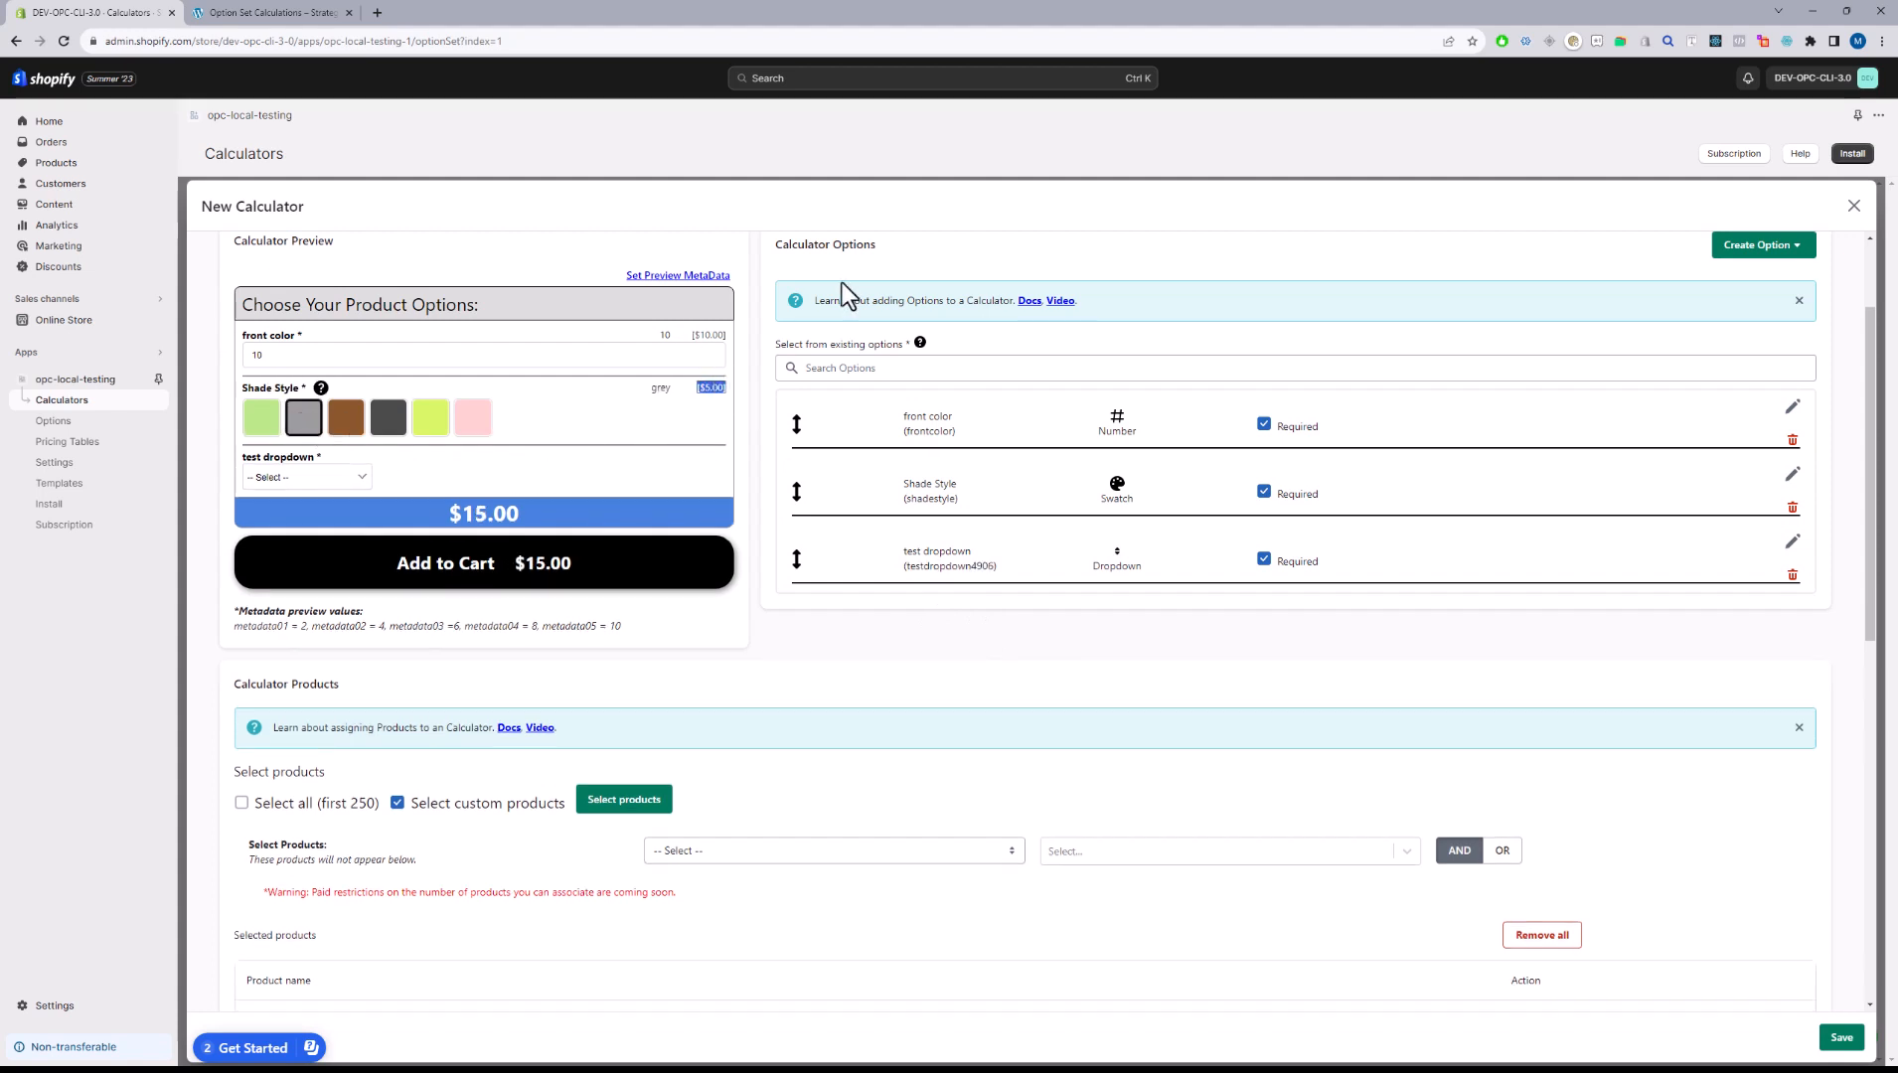
{"action": "left_click", "coordinate": [328, 477]}
{"action": "left_click", "coordinate": [308, 544]}
{"action": "left_click_drag", "start_coordinate": [721, 460], "coordinate": [704, 484]}
{"action": "left_click_drag", "start_coordinate": [427, 507], "coordinate": [521, 512]}
{"action": "left_click", "coordinate": [1079, 705]}
- Change the front color option's pricing from a formula to a fixed value of 5 and update the option
{"action": "double_click", "coordinate": [930, 430]}
{"action": "left_click", "coordinate": [1792, 407]}
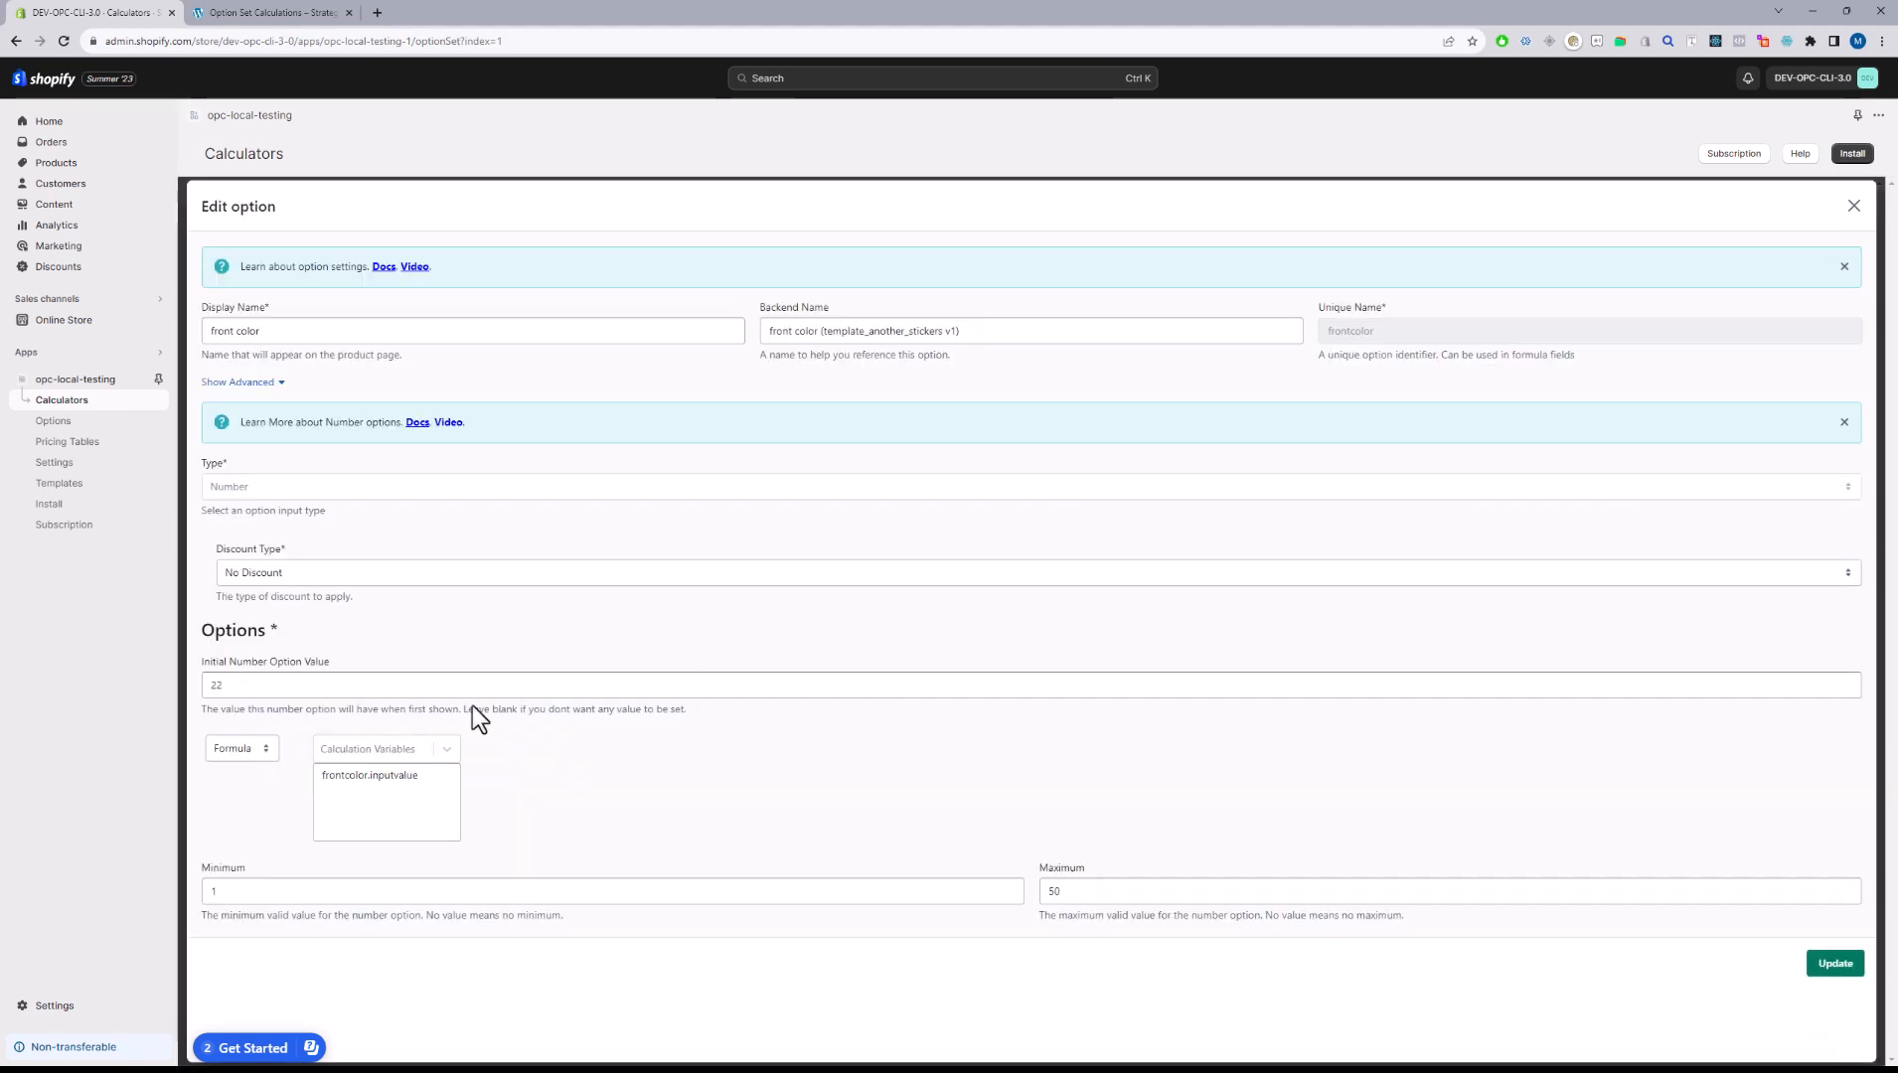
{"action": "left_click_drag", "start_coordinate": [435, 792], "coordinate": [320, 786]}
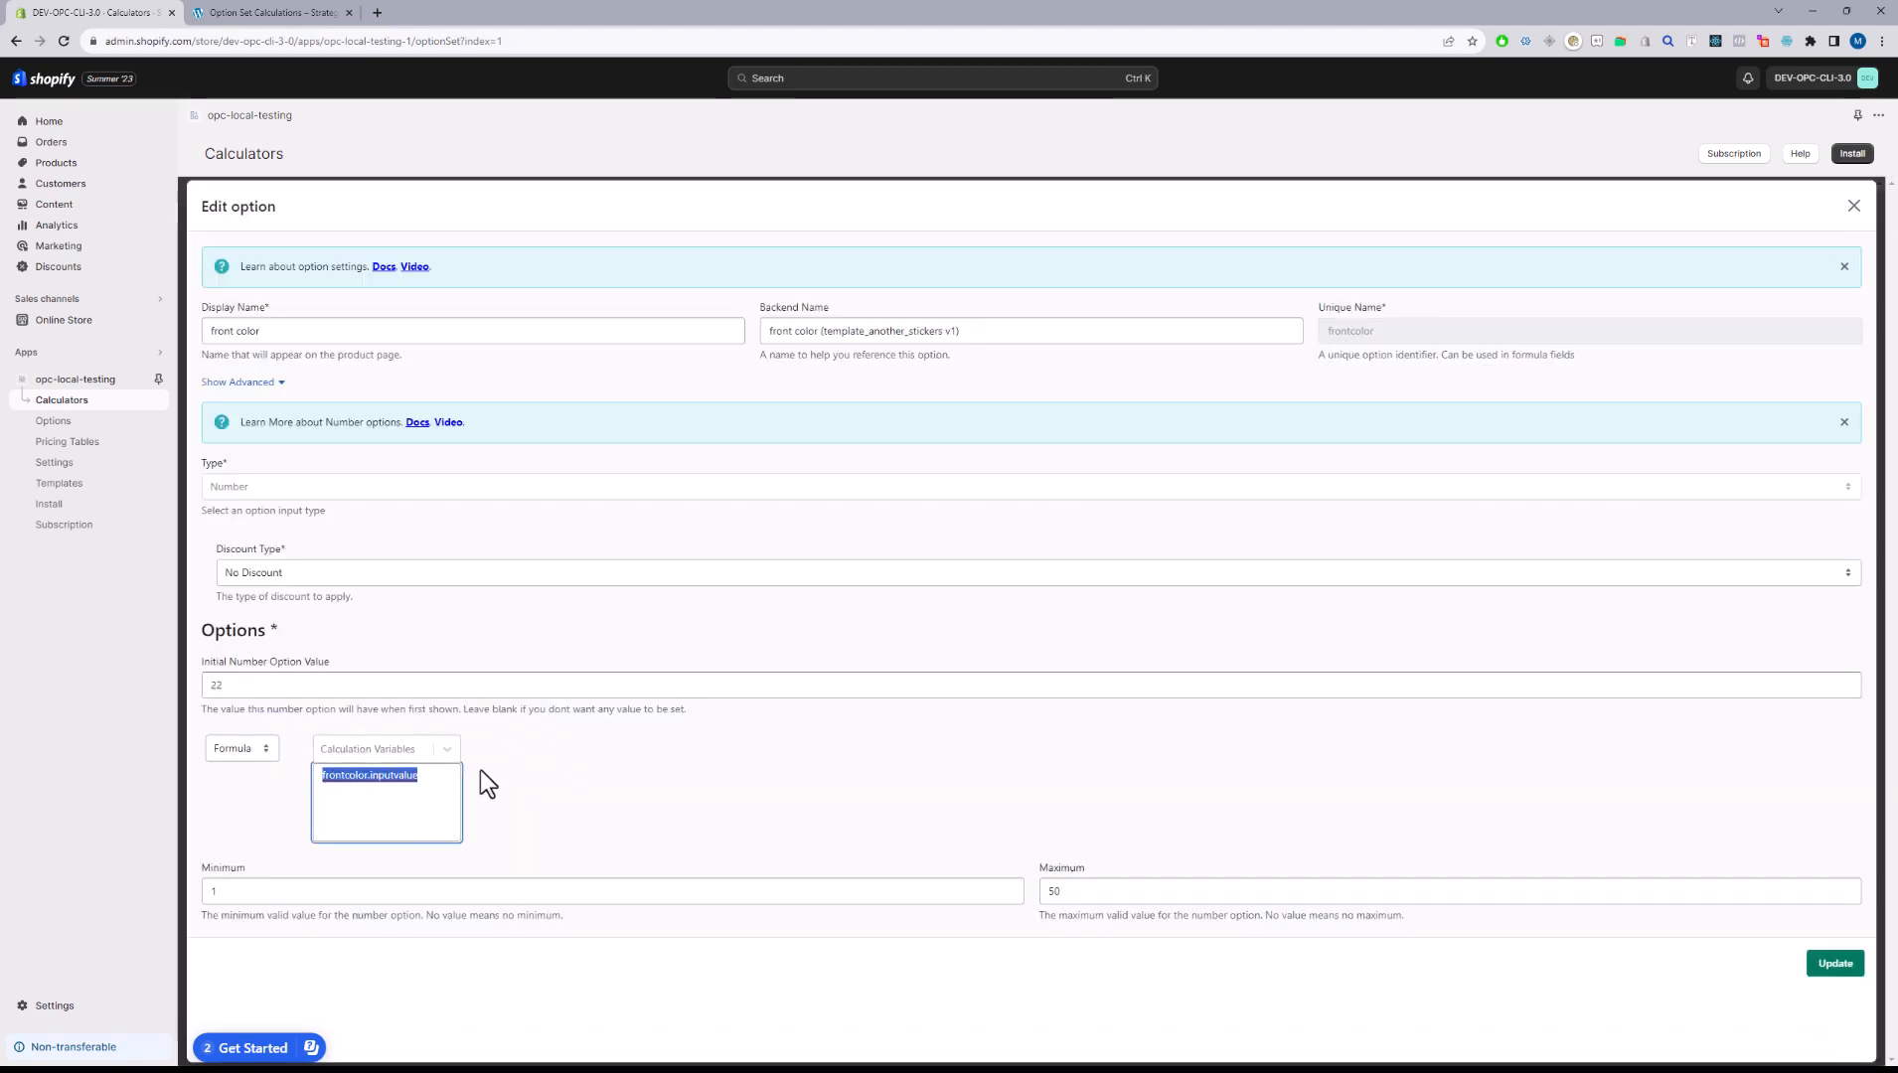
{"action": "key", "text": "BackSpace"}
{"action": "left_click", "coordinate": [230, 747]}
{"action": "left_click", "coordinate": [219, 781]}
{"action": "left_click", "coordinate": [354, 747]}
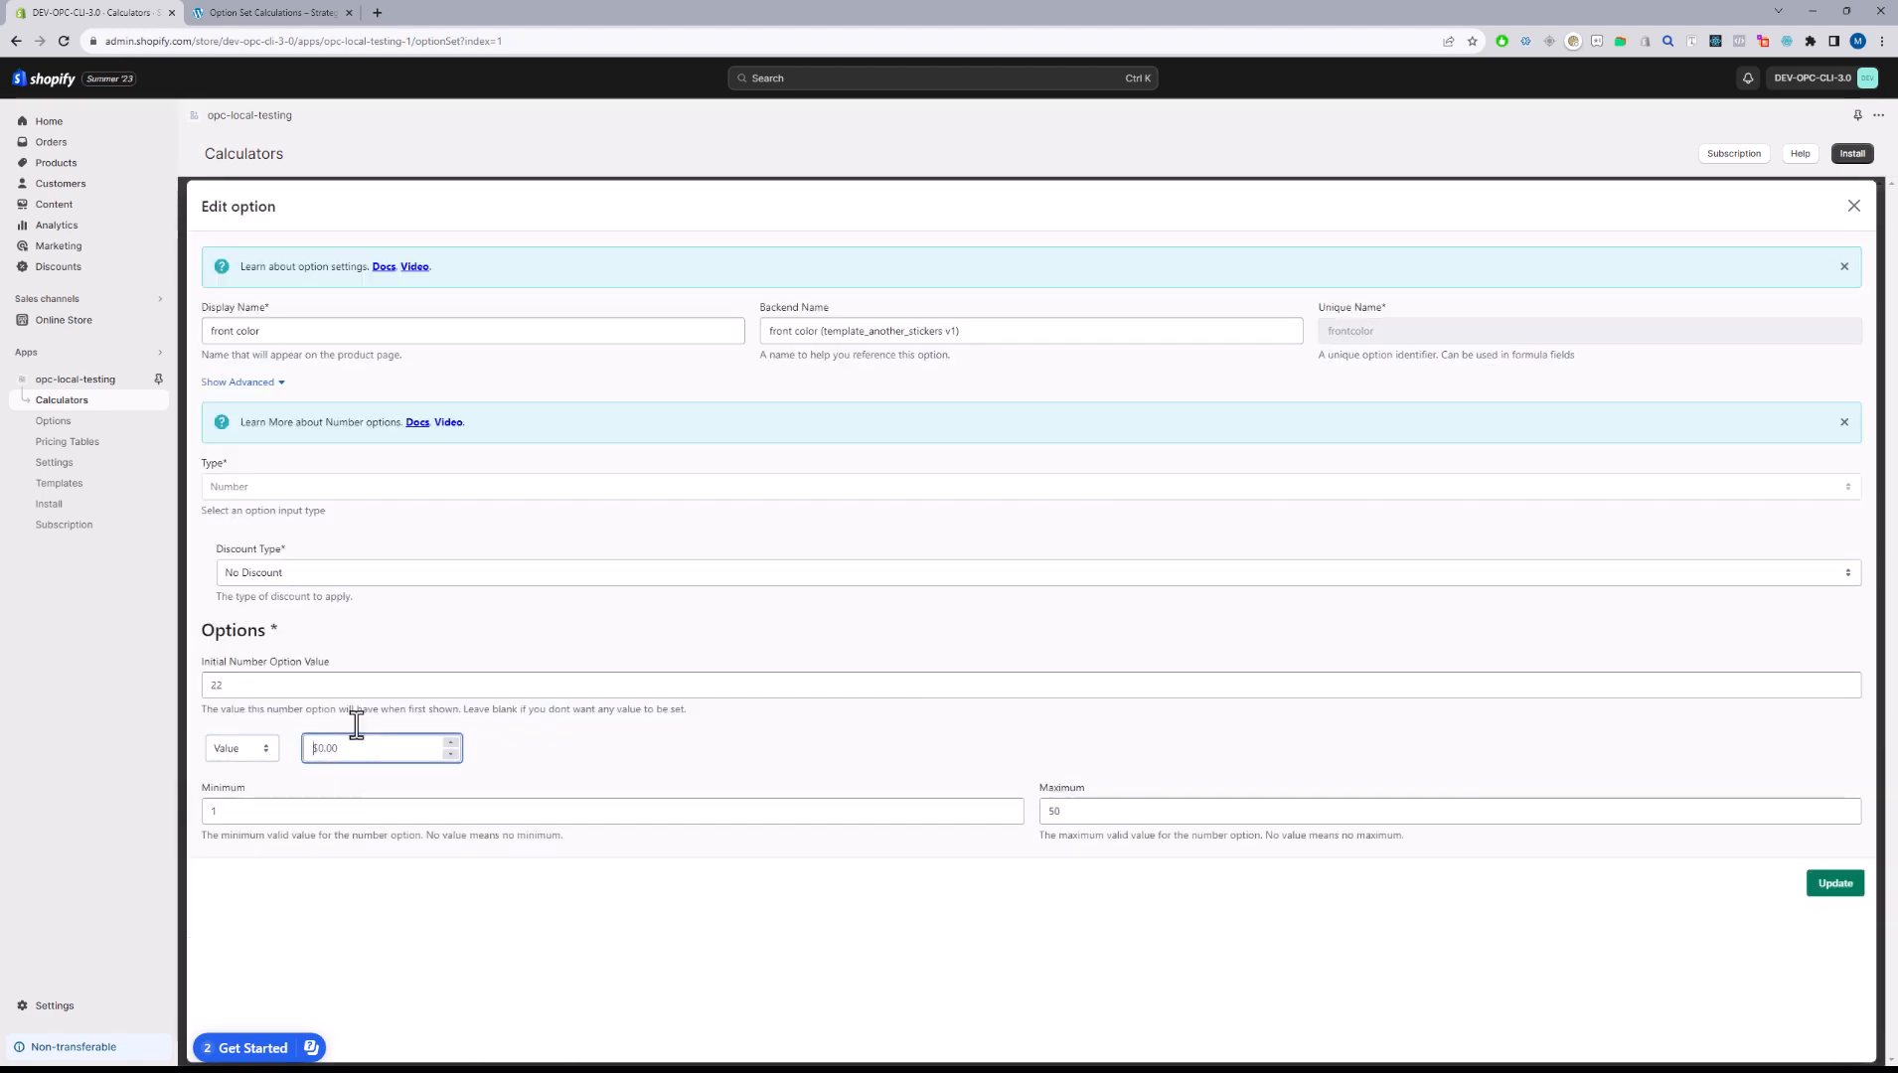
{"action": "type", "text": "5"}
{"action": "left_click", "coordinate": [1819, 872]}
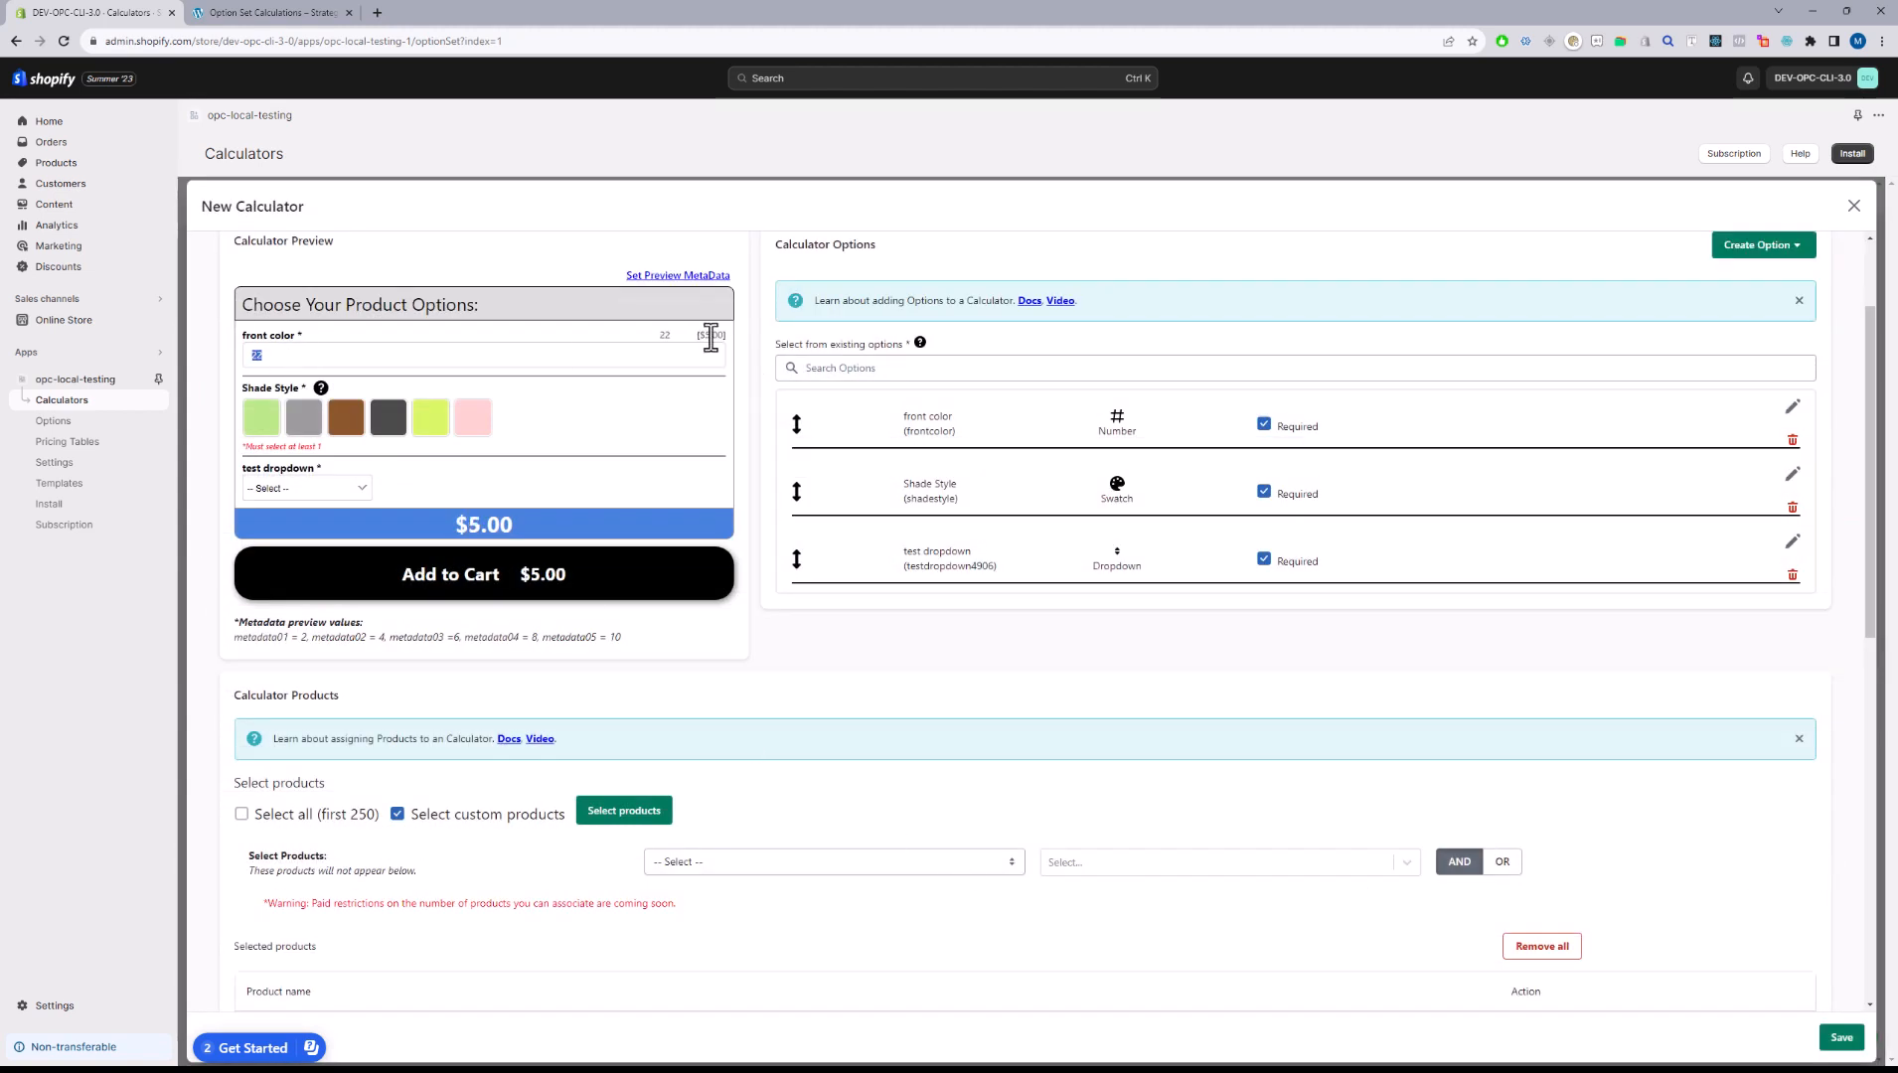
- Try 333333, 50 and 2 as front color inputs in the preview to check the fixed price
{"action": "type", "text": "333333"}
{"action": "left_click_drag", "start_coordinate": [397, 358], "coordinate": [168, 355]}
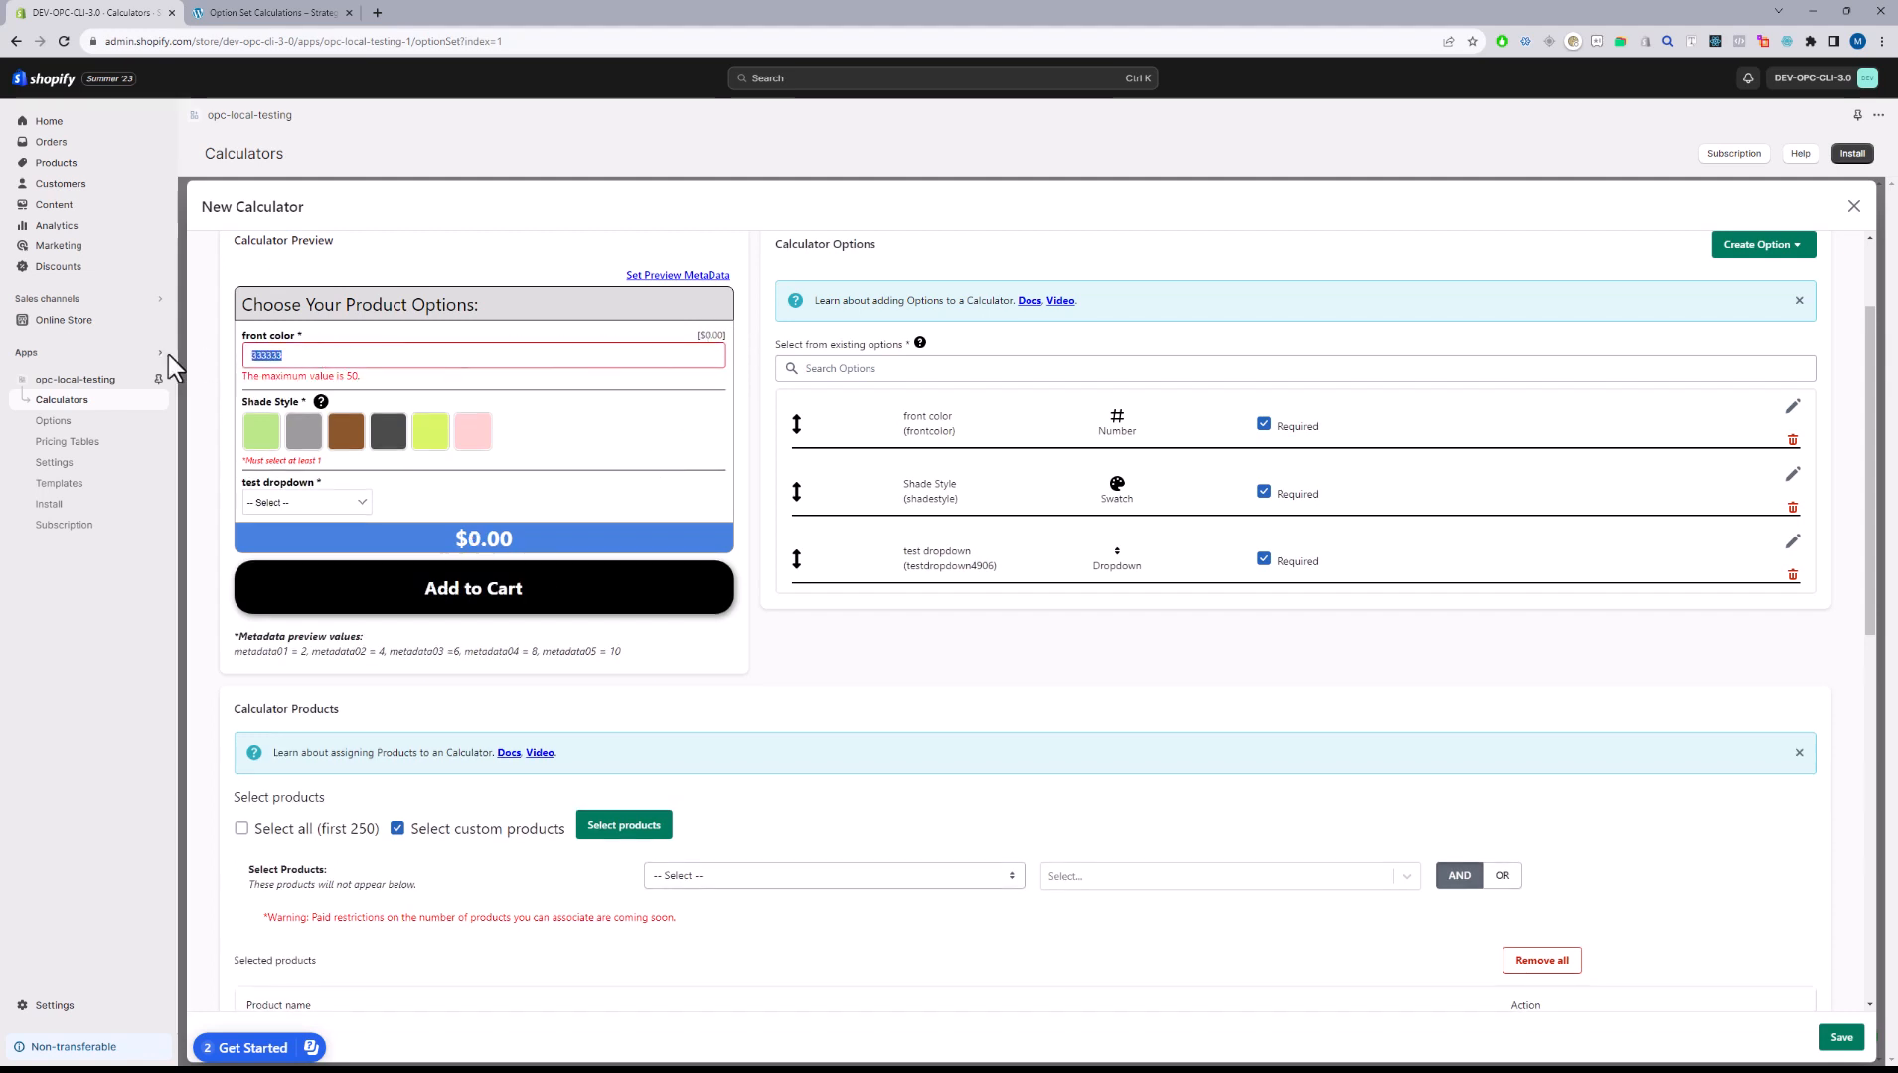
{"action": "type", "text": "50"}
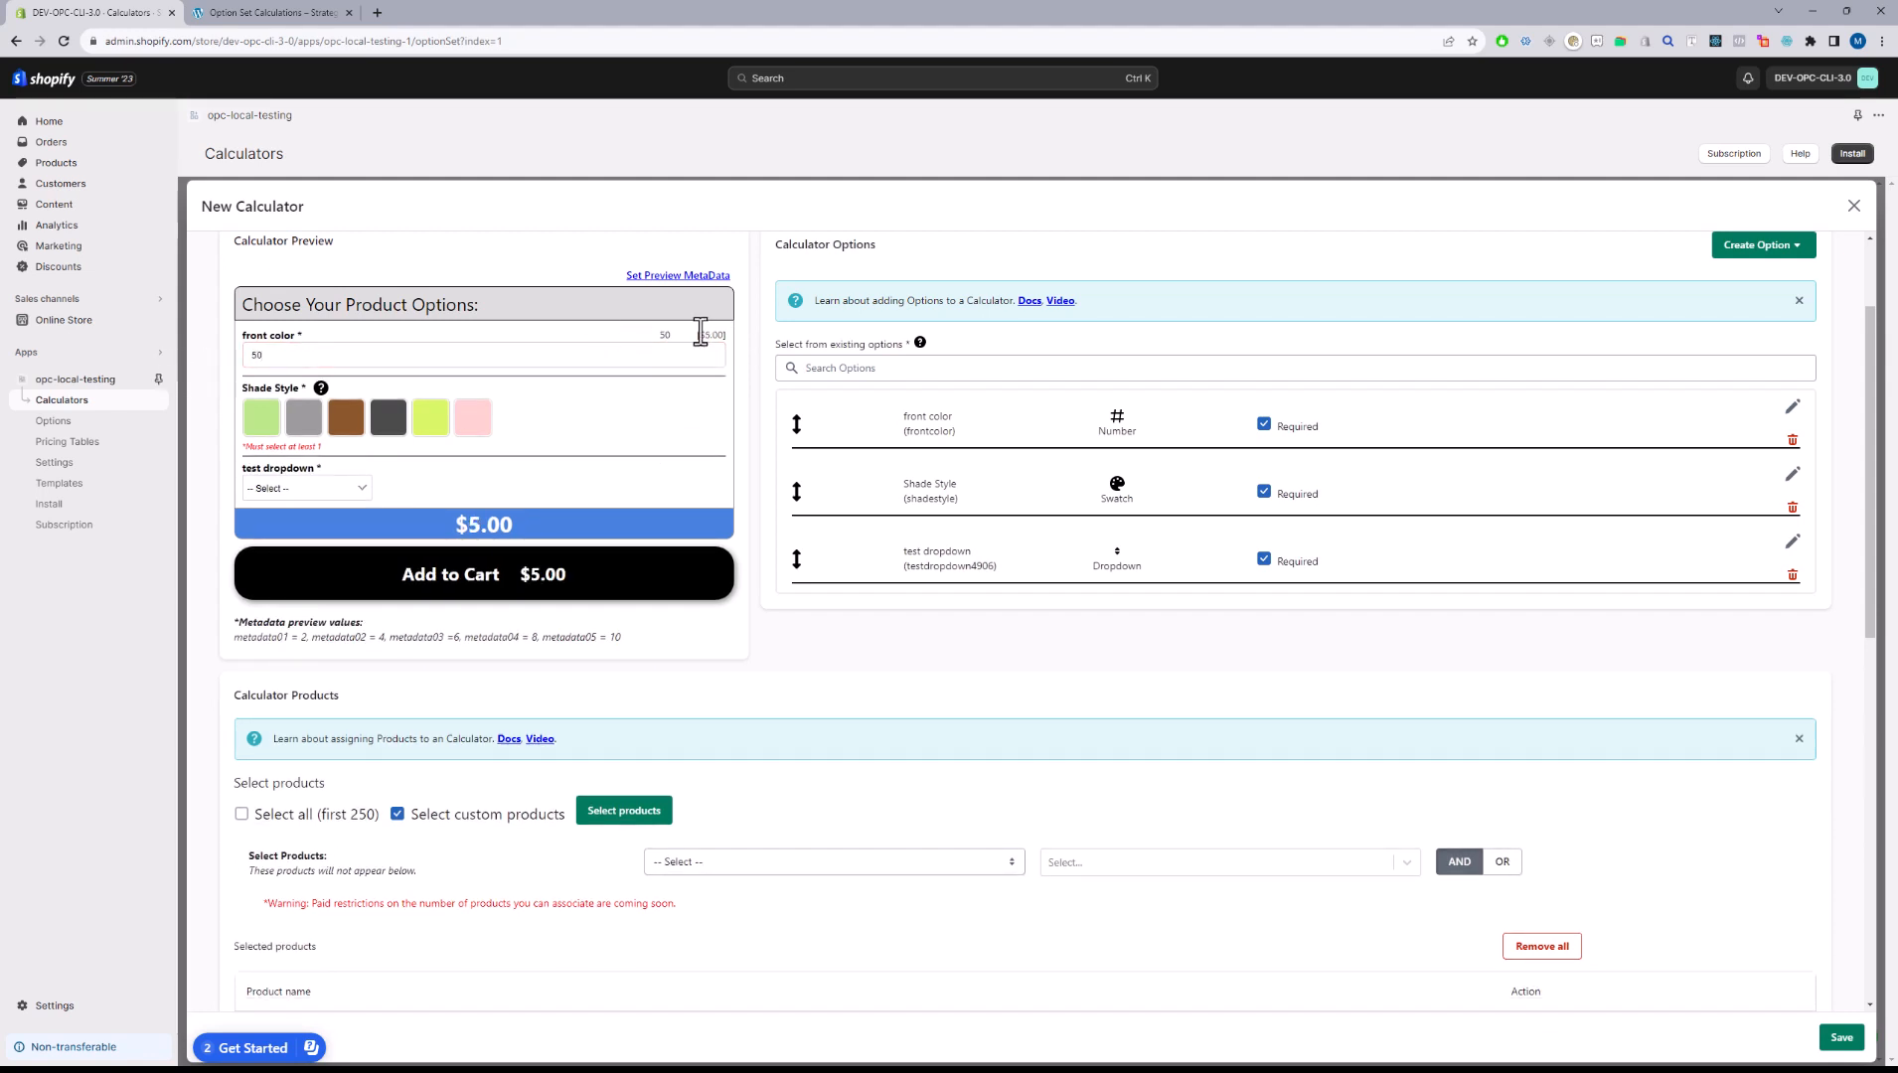
{"action": "left_click_drag", "start_coordinate": [560, 362], "coordinate": [315, 351]}
{"action": "type", "text": "2"}
{"action": "left_click", "coordinate": [464, 350]}
- Set the front color option's pricing back to Formula with frontcolor.inputvalue and update the option
{"action": "left_click", "coordinate": [1792, 408]}
{"action": "left_click", "coordinate": [242, 749]}
{"action": "left_click", "coordinate": [253, 791]}
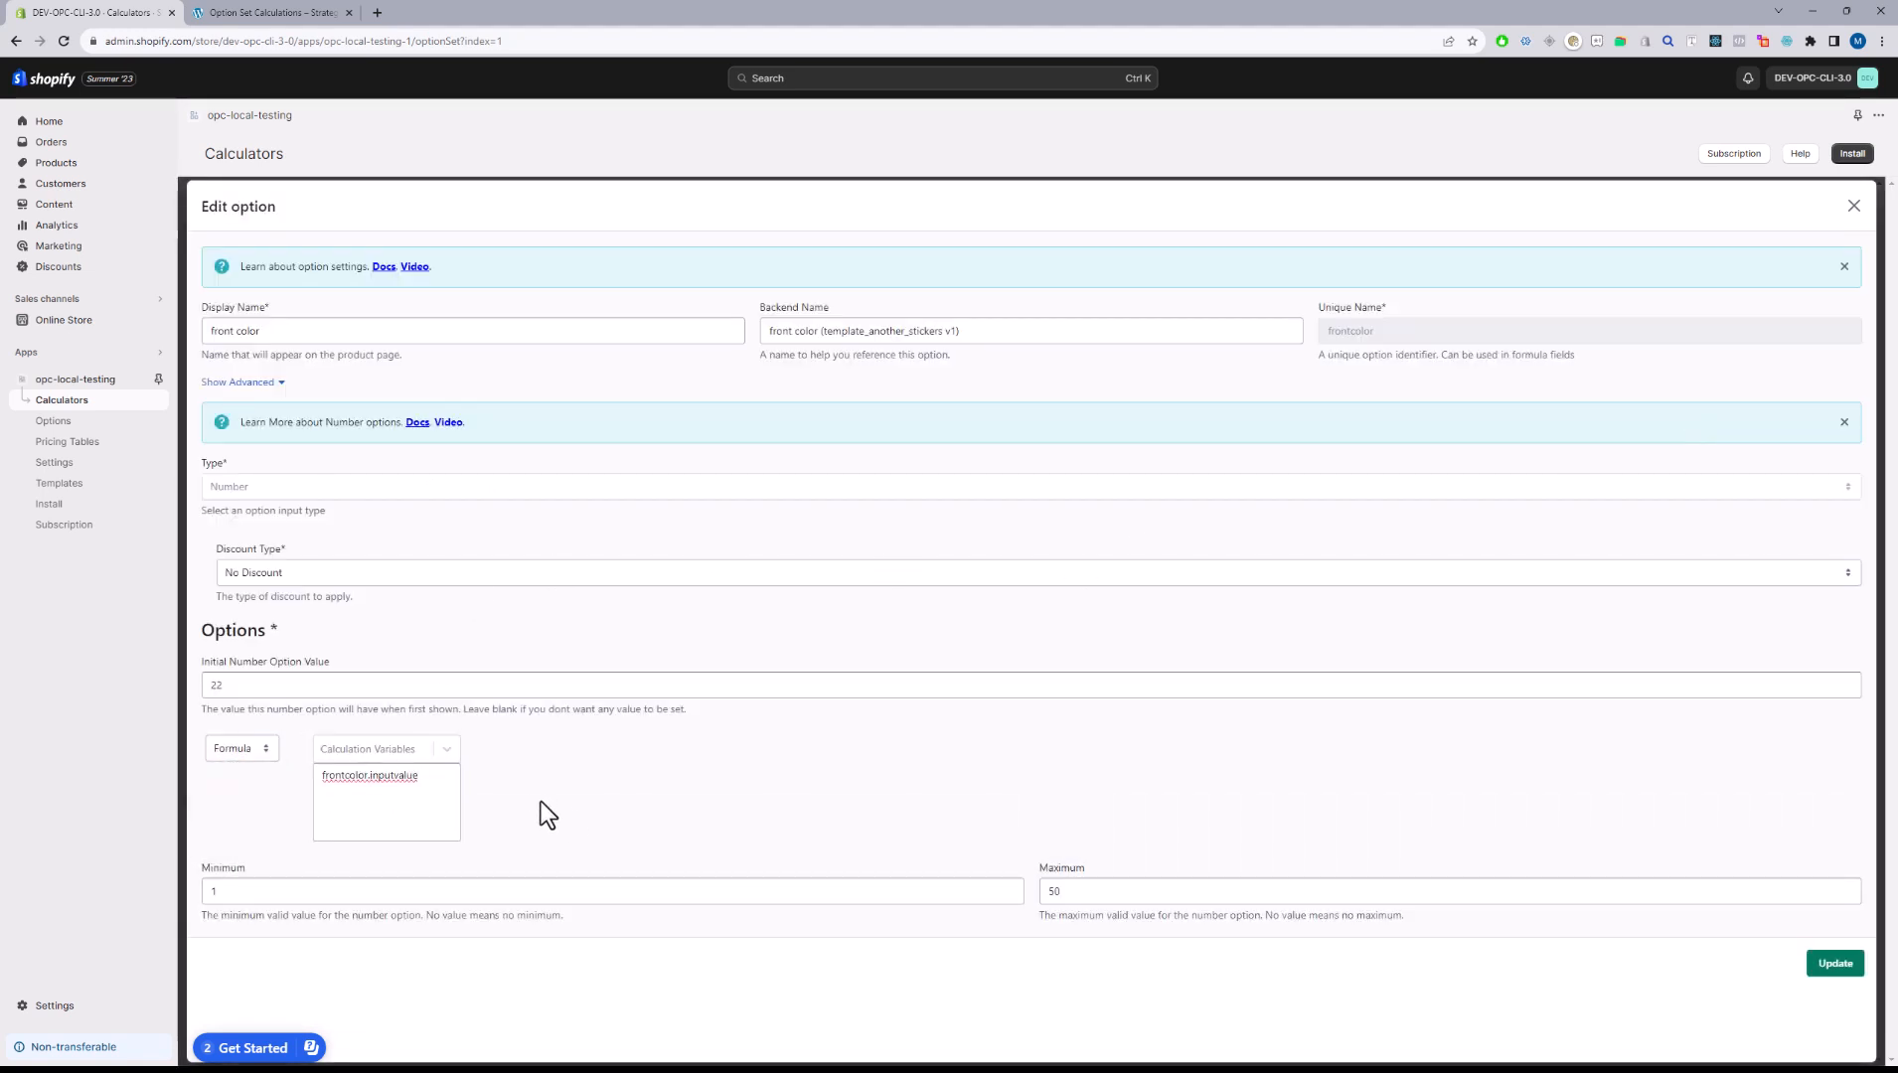
{"action": "left_click_drag", "start_coordinate": [437, 778], "coordinate": [316, 778]}
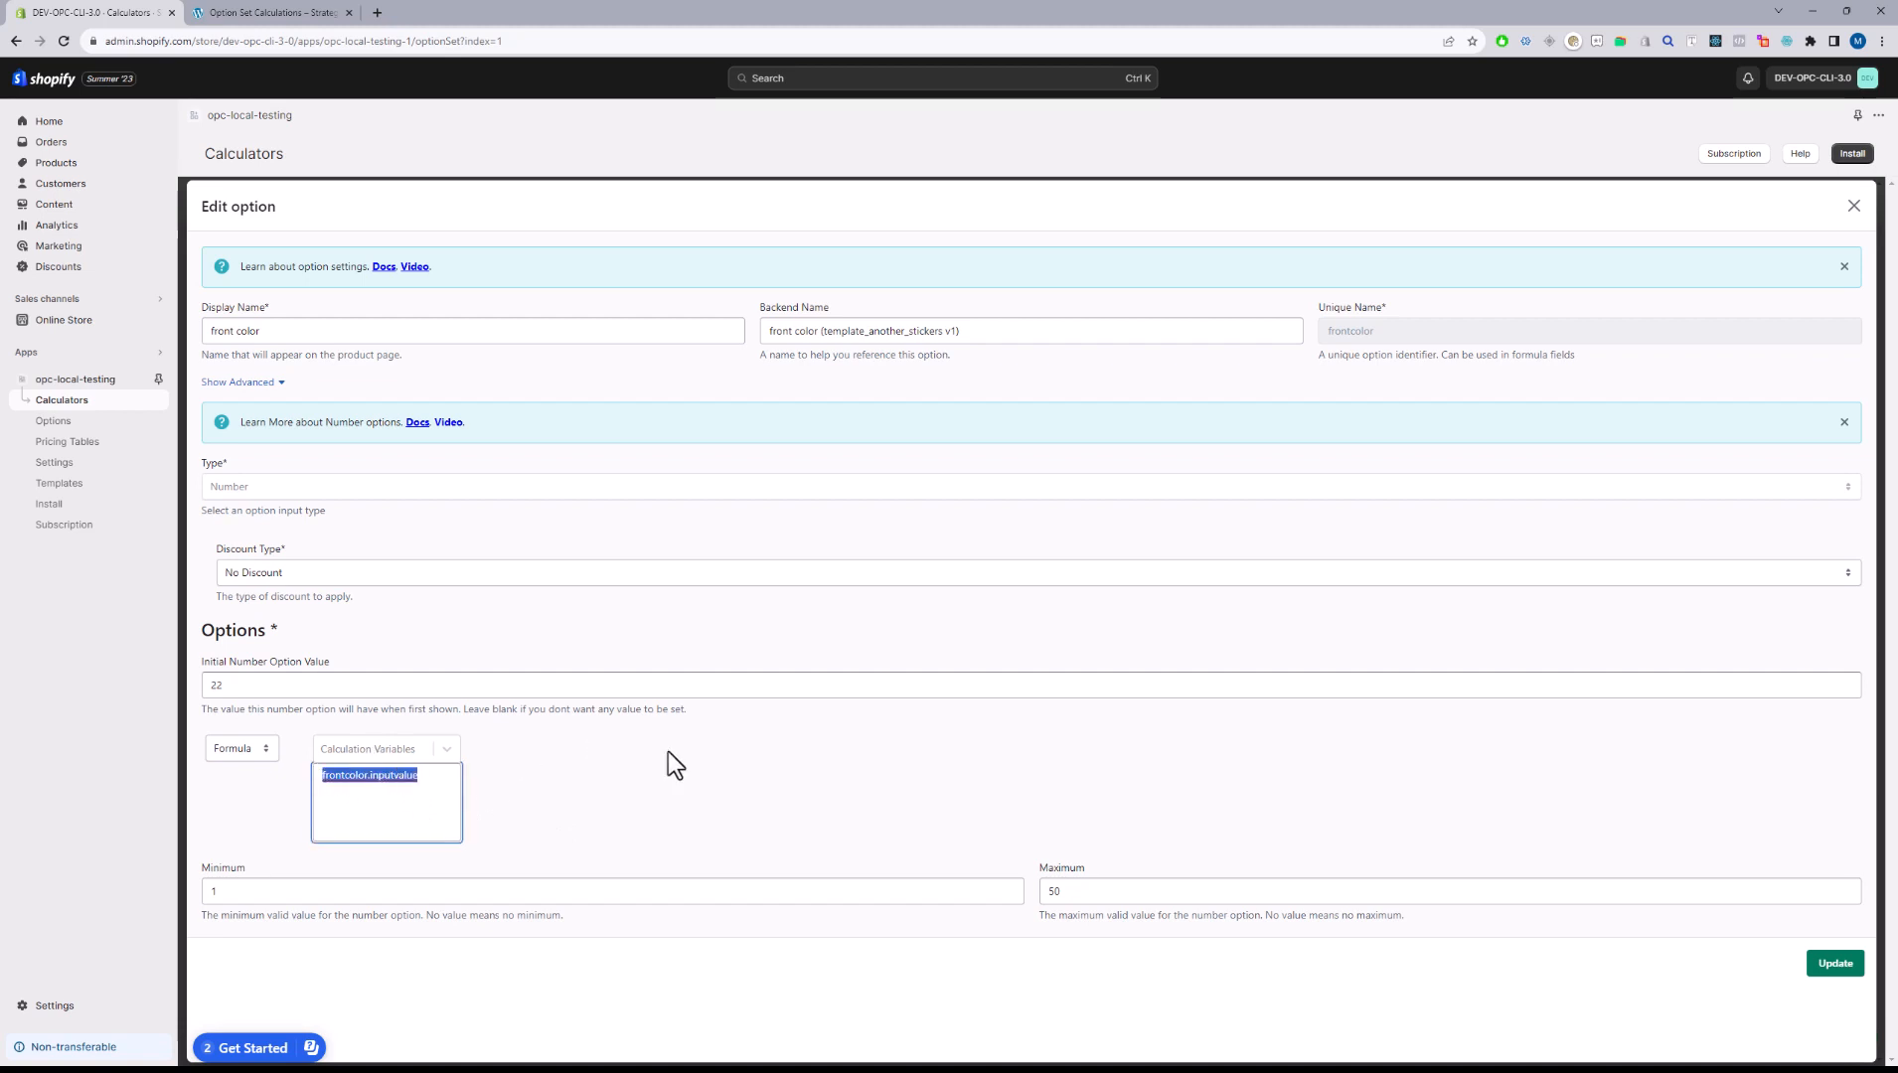
{"action": "left_click", "coordinate": [1825, 956]}
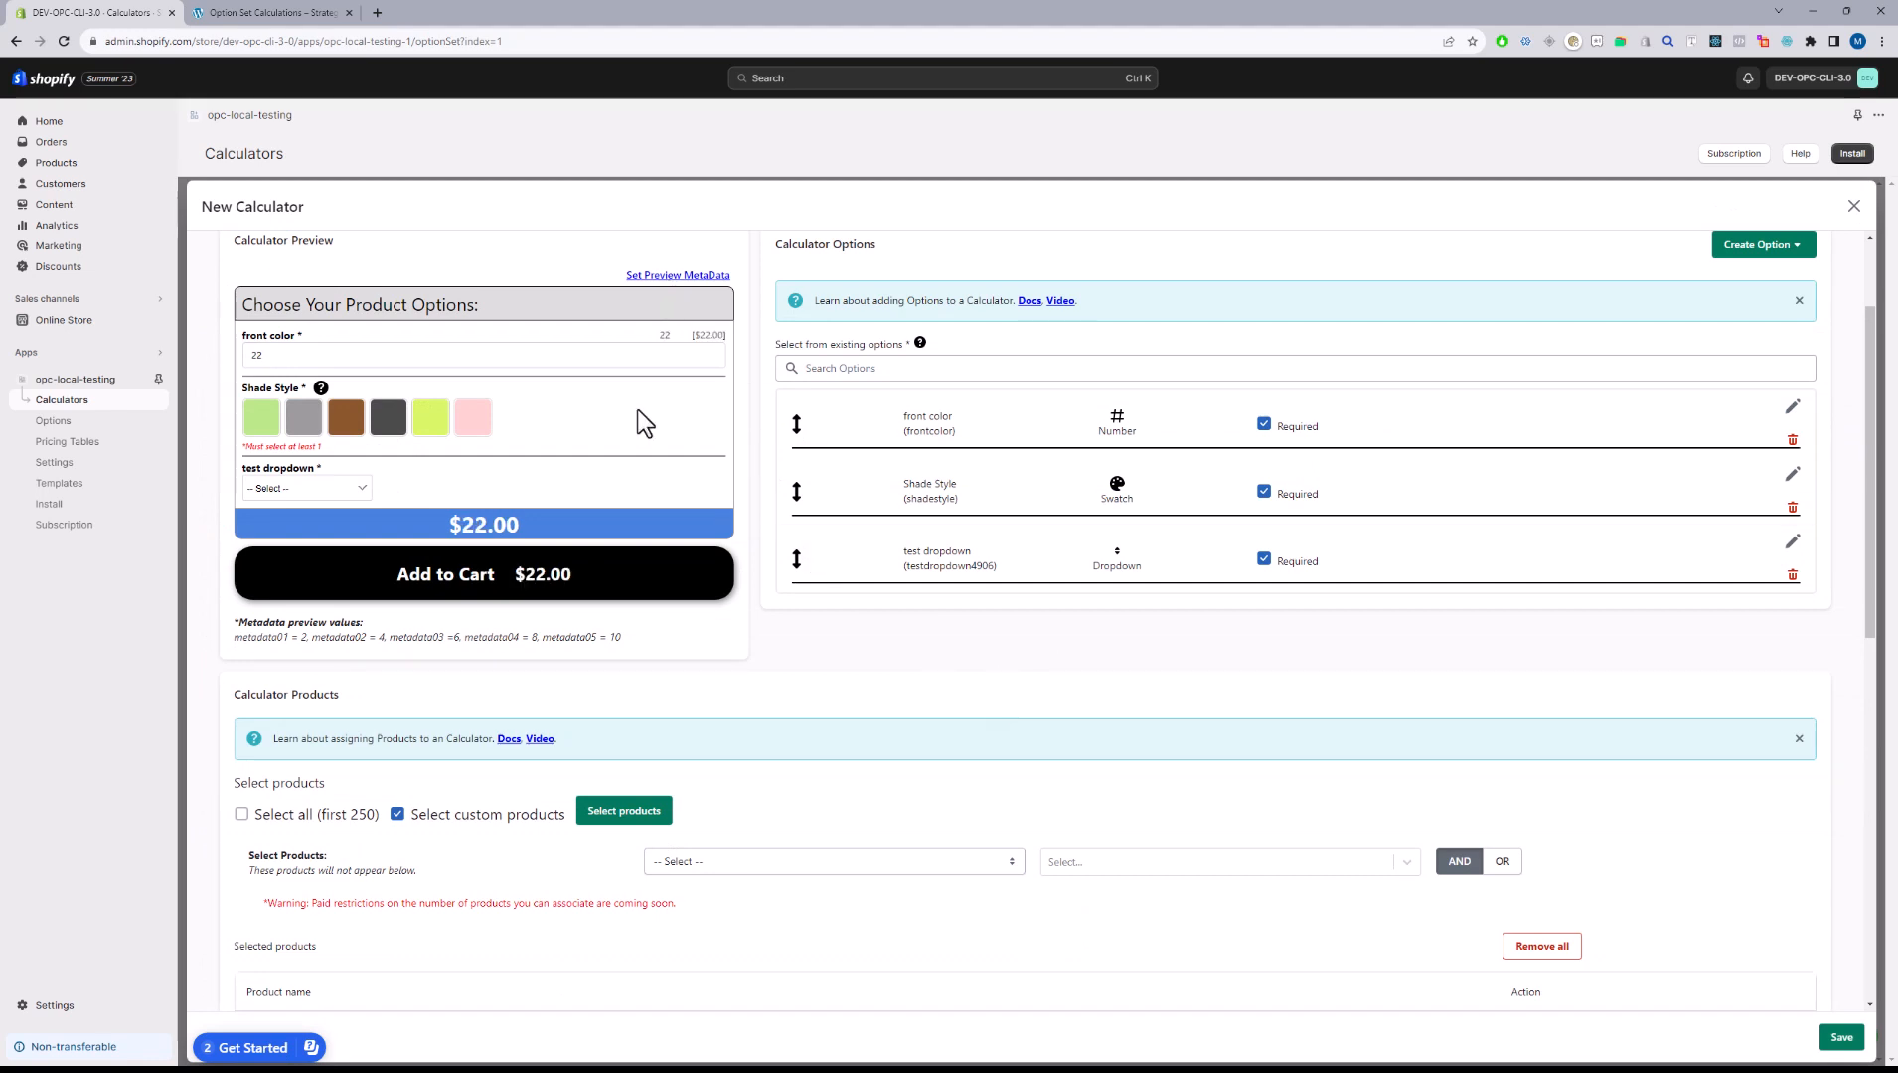
- Set the preview metadata to 10 for Metadata 01, 5 for Metadata 02 and 12 for Metadata 03, and review the values
{"action": "double_click", "coordinate": [338, 637]}
{"action": "double_click", "coordinate": [262, 637]}
{"action": "double_click", "coordinate": [348, 637]}
{"action": "left_click_drag", "start_coordinate": [621, 637], "coordinate": [252, 646]}
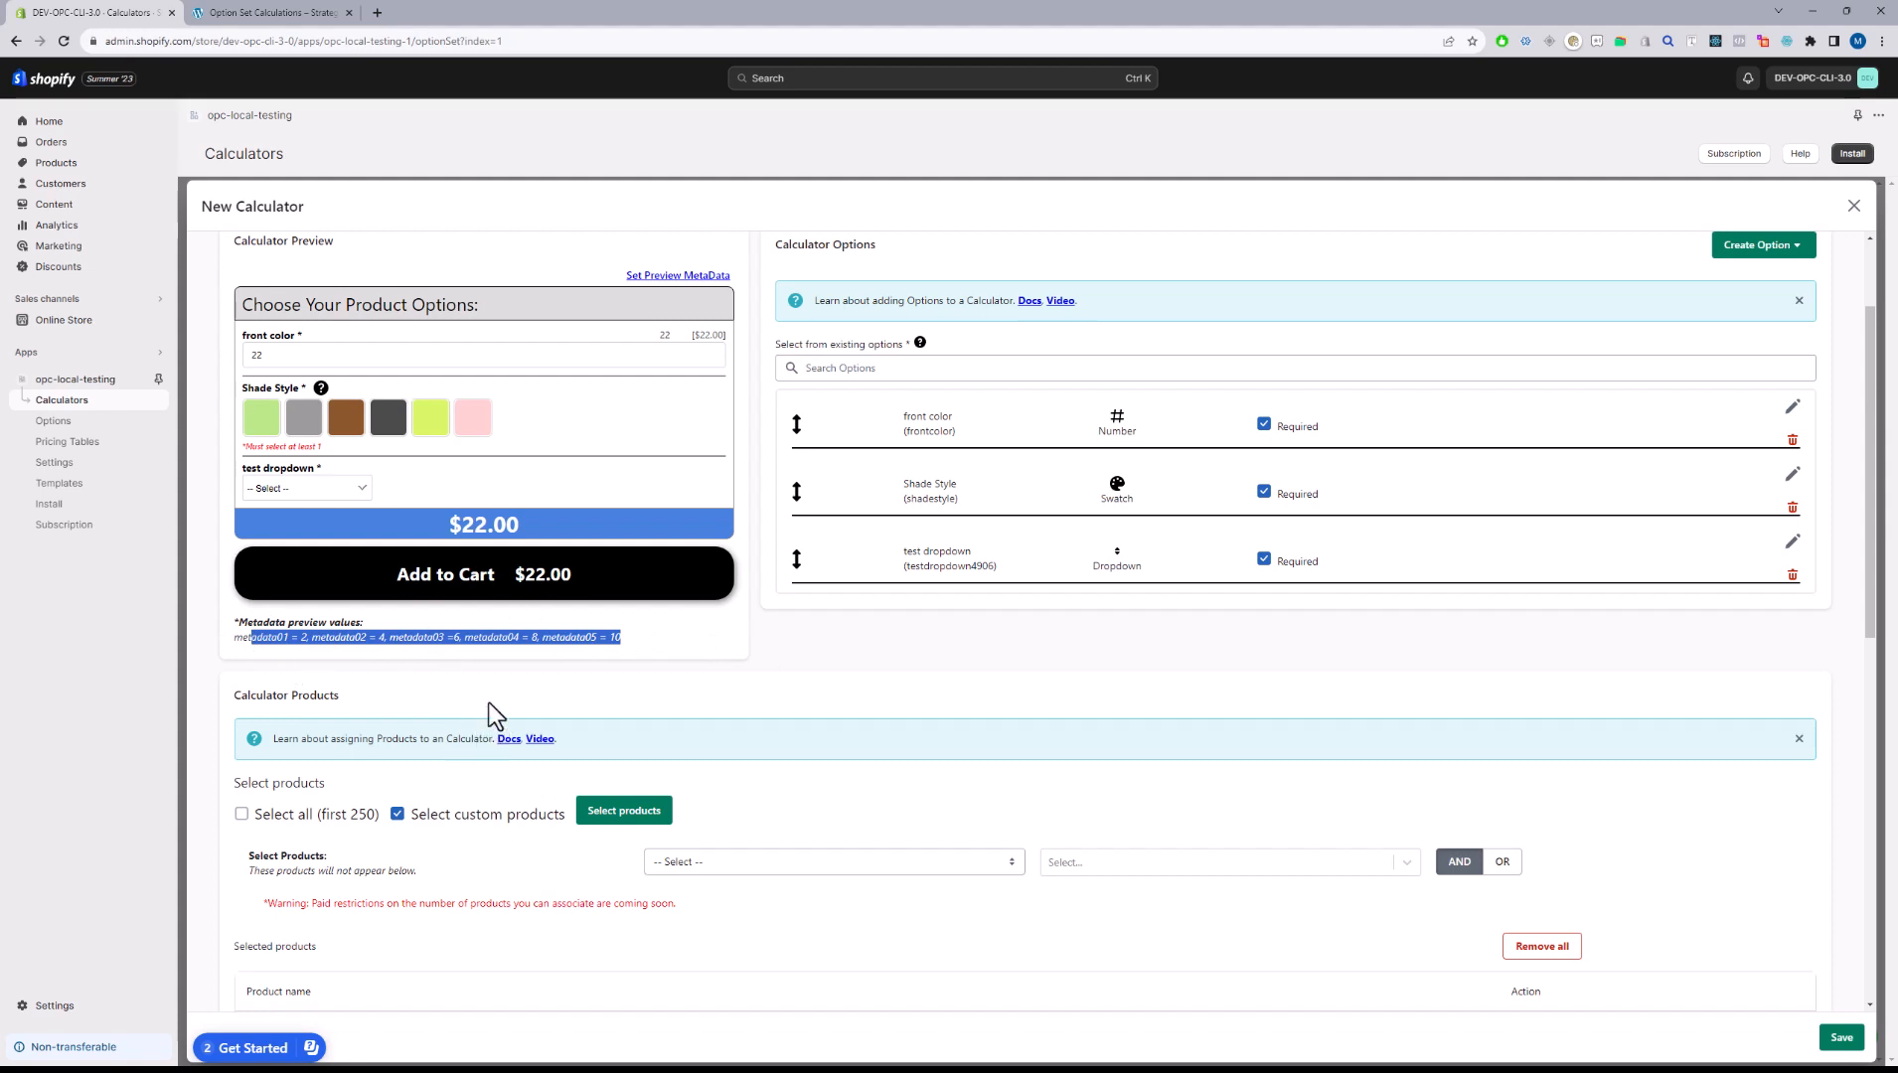
{"action": "left_click", "coordinate": [668, 275]}
{"action": "left_click", "coordinate": [900, 542]}
{"action": "key", "text": "BackSpace"}
{"action": "type", "text": "10"}
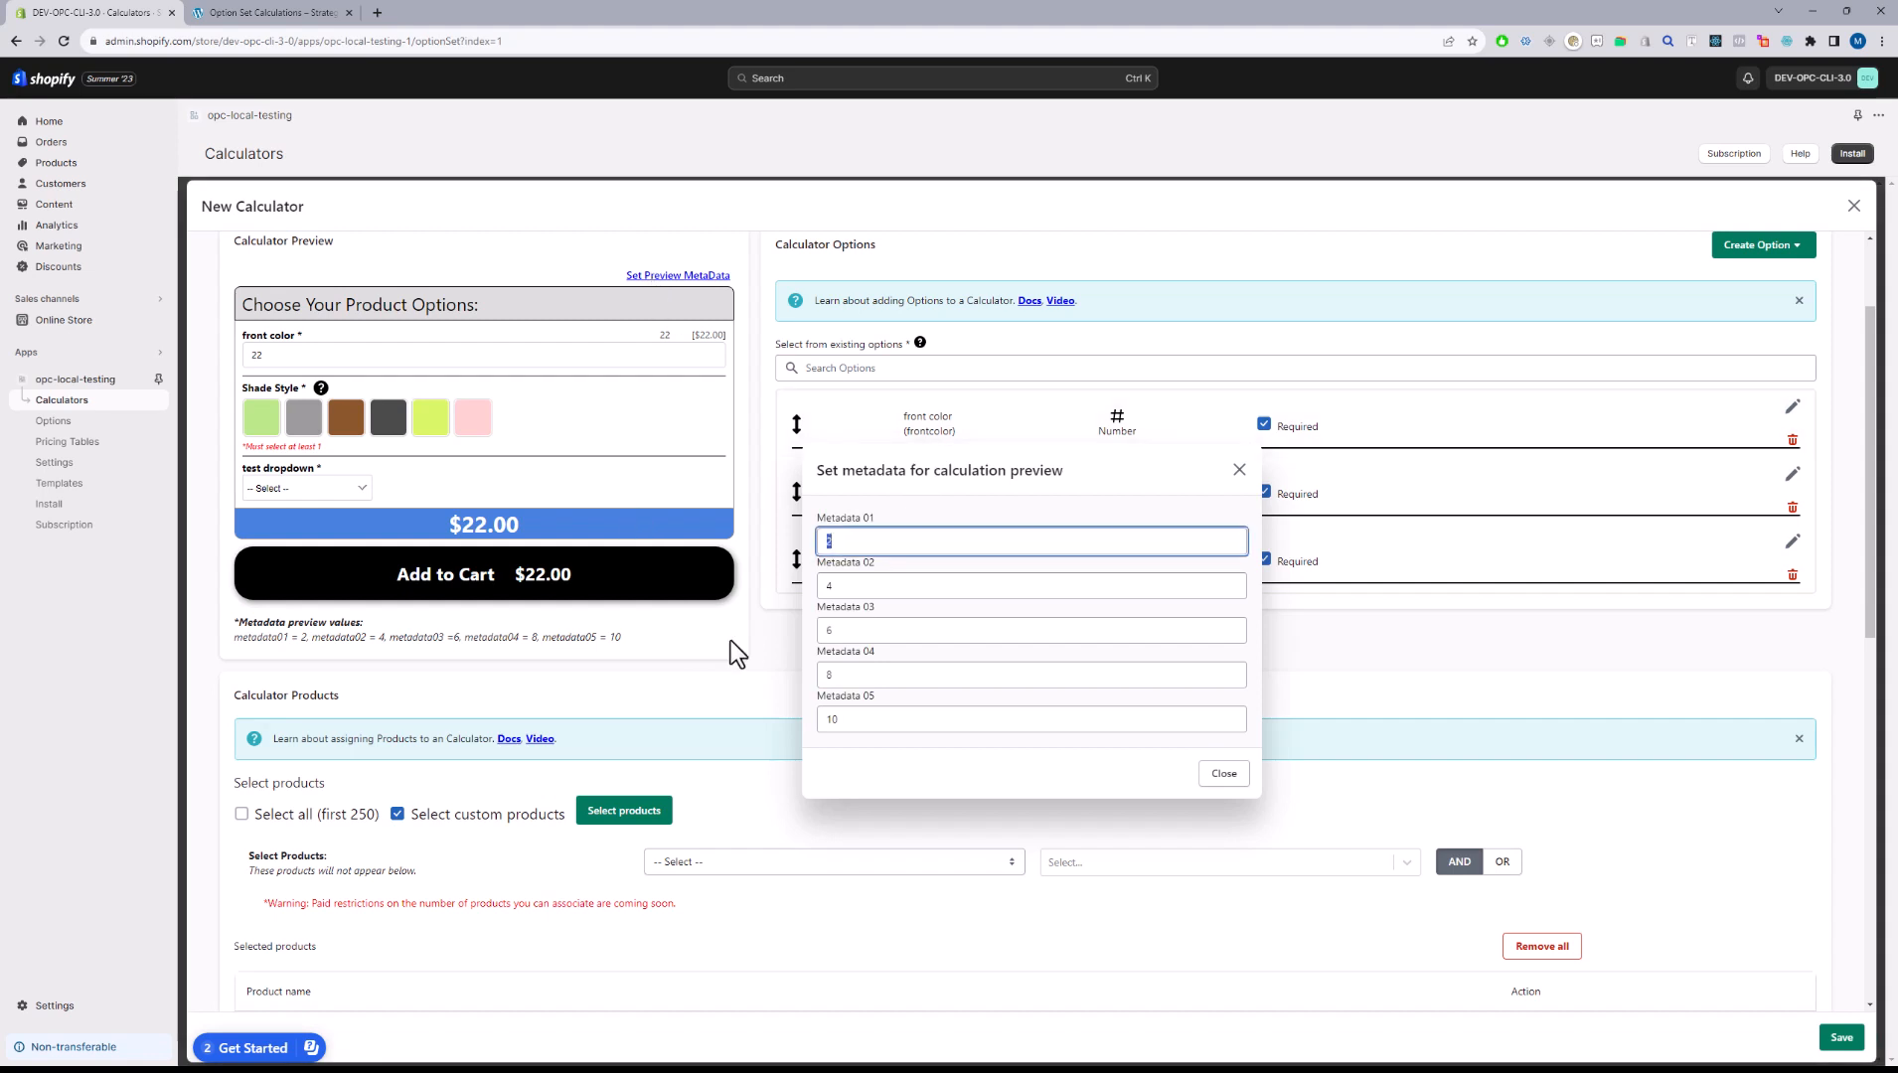
{"action": "key", "text": "Tab"}
{"action": "type", "text": "5"}
{"action": "key", "text": "Tab"}
{"action": "type", "text": "12"}
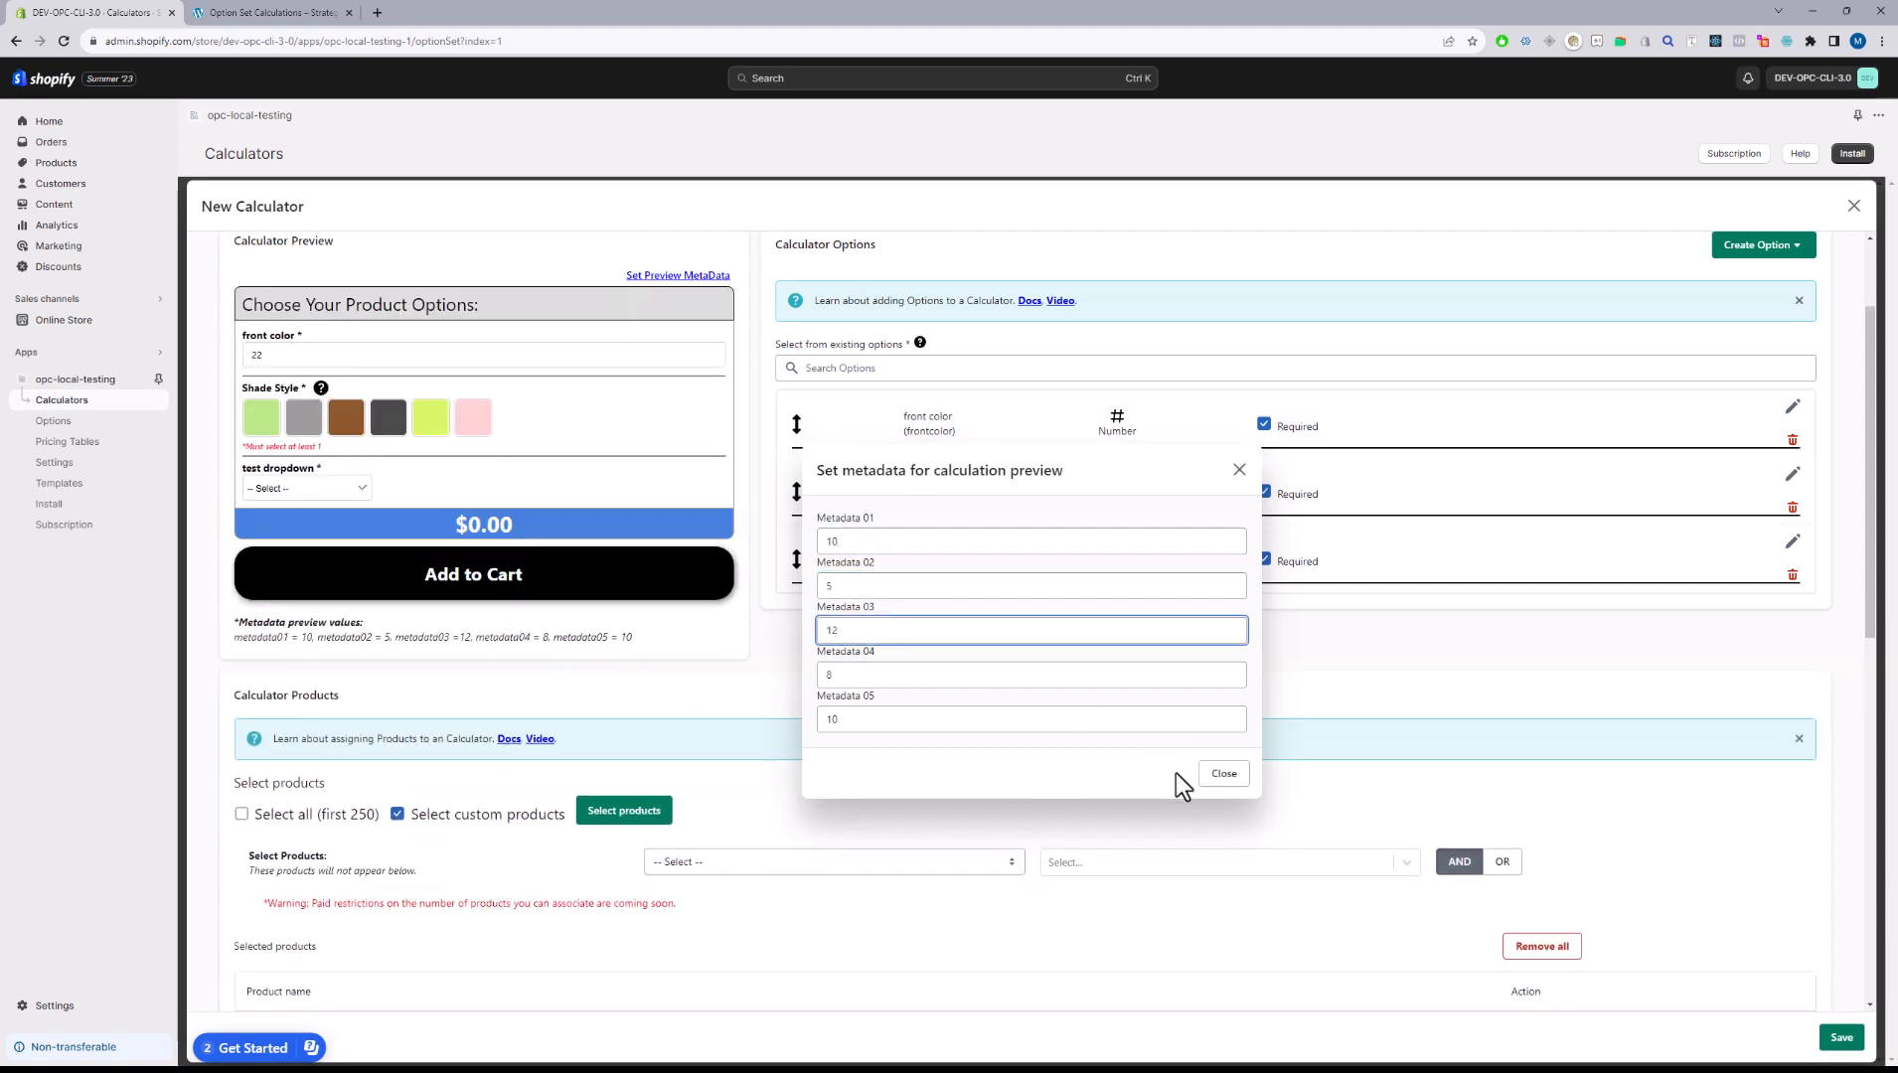
{"action": "left_click", "coordinate": [1223, 774]}
{"action": "left_click_drag", "start_coordinate": [251, 641], "coordinate": [510, 639]}
{"action": "left_click", "coordinate": [771, 691]}
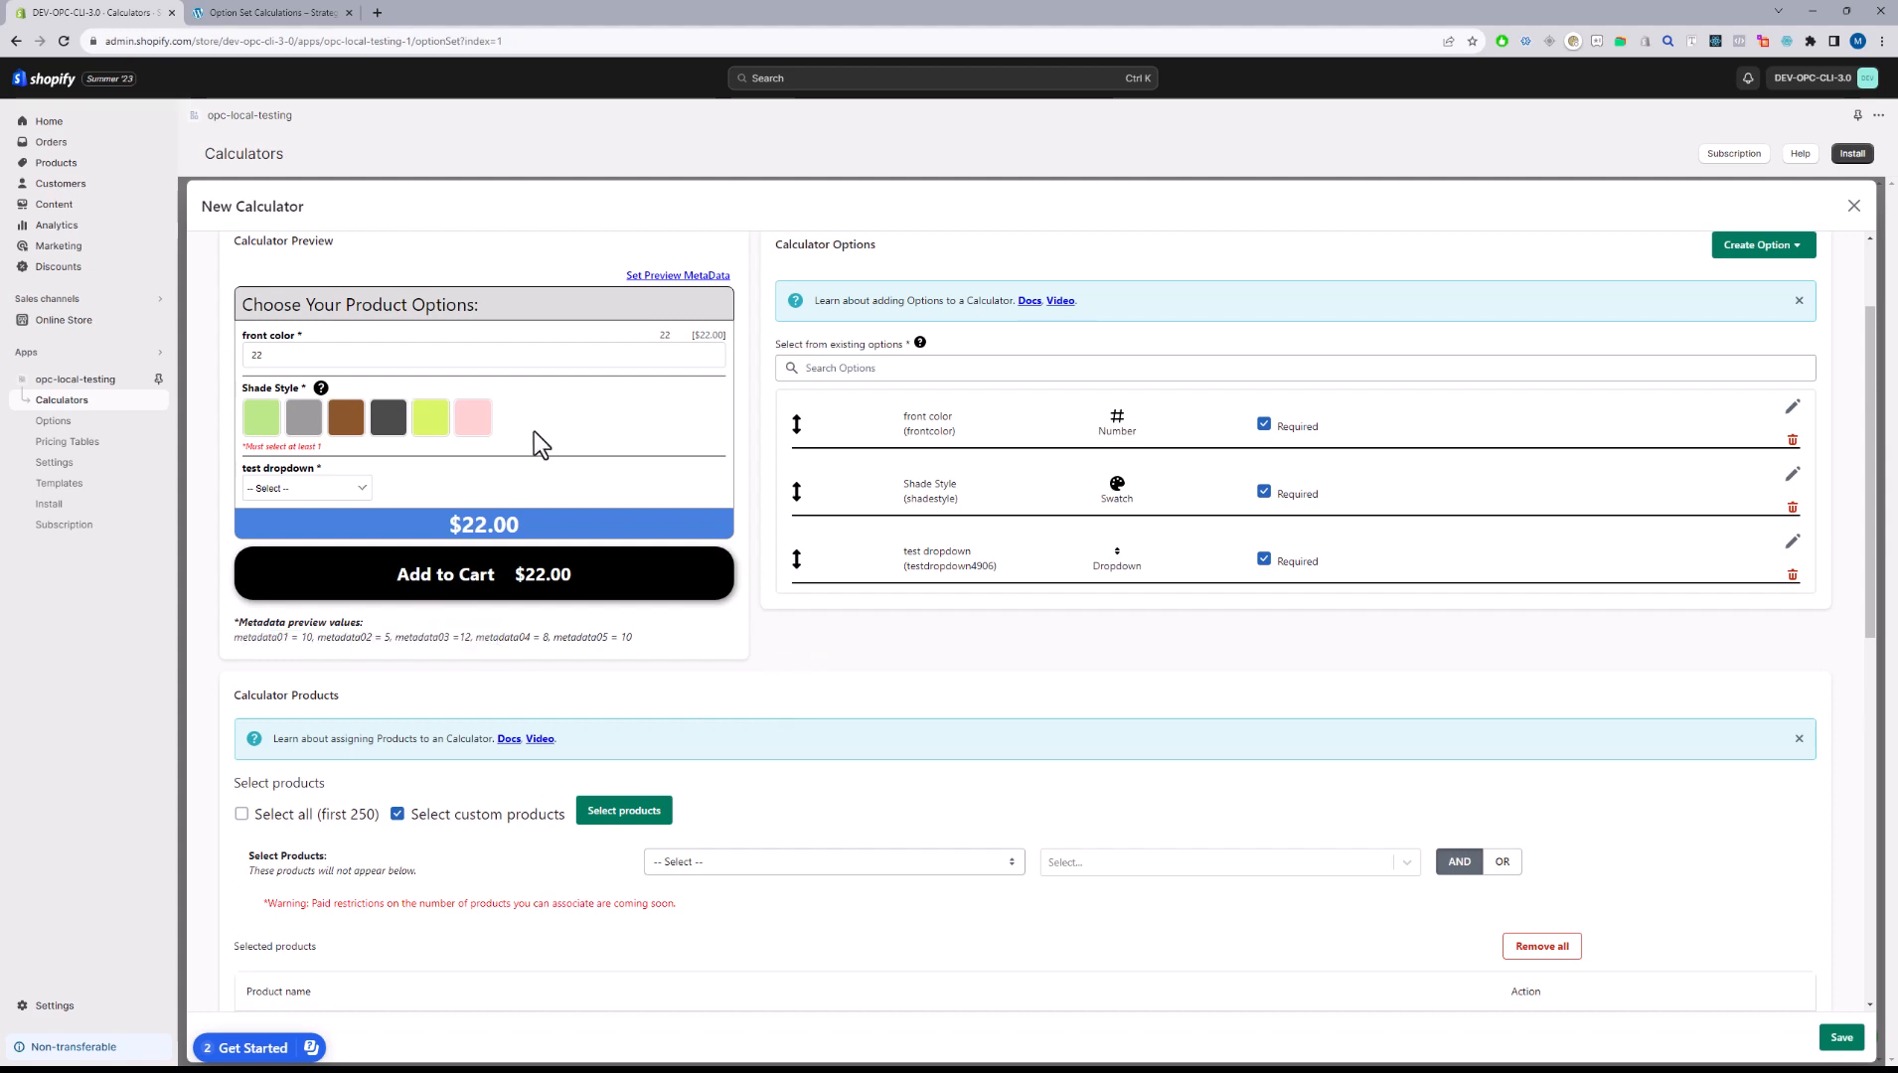
{"action": "left_click_drag", "start_coordinate": [609, 638], "coordinate": [418, 641]}
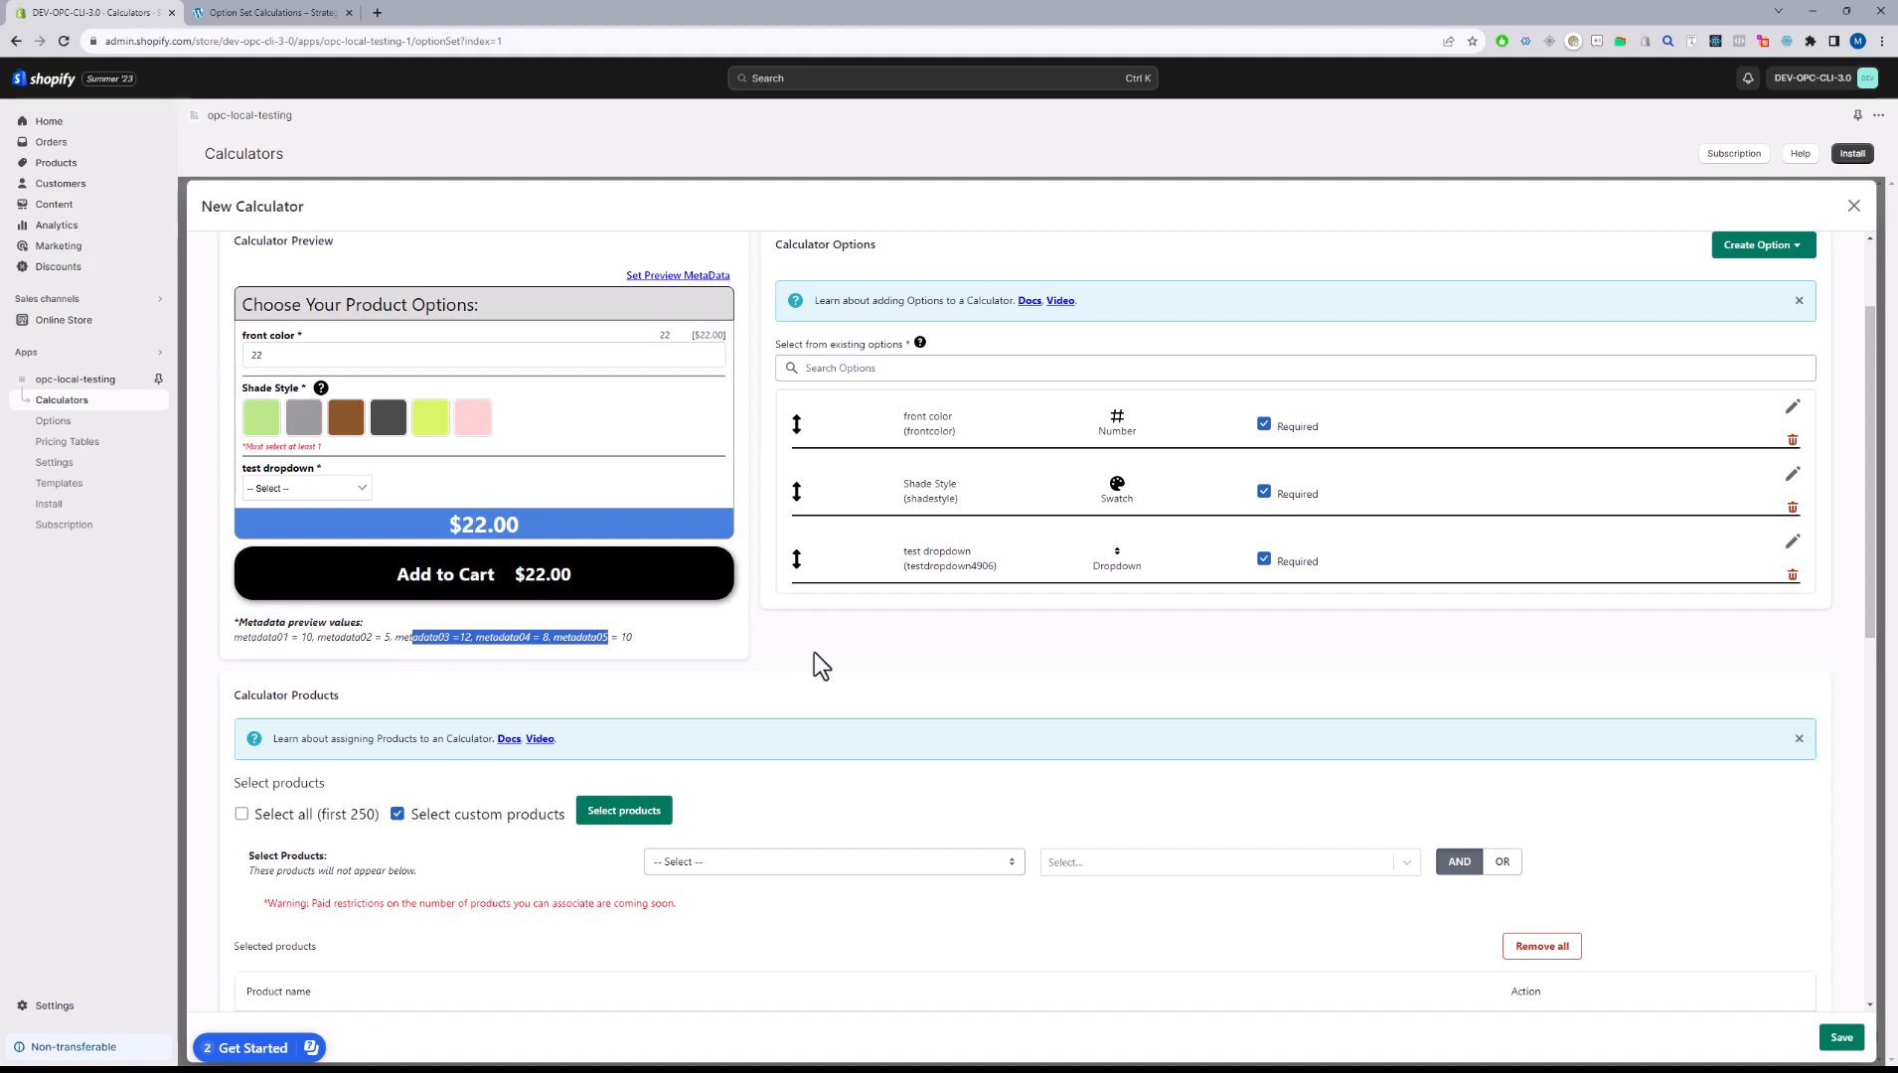
- Try the Amount and Percent discount types in the calculator's price calculation settings, and set the type to Formula
{"action": "left_click_drag", "start_coordinate": [1865, 346], "coordinate": [1818, 684]}
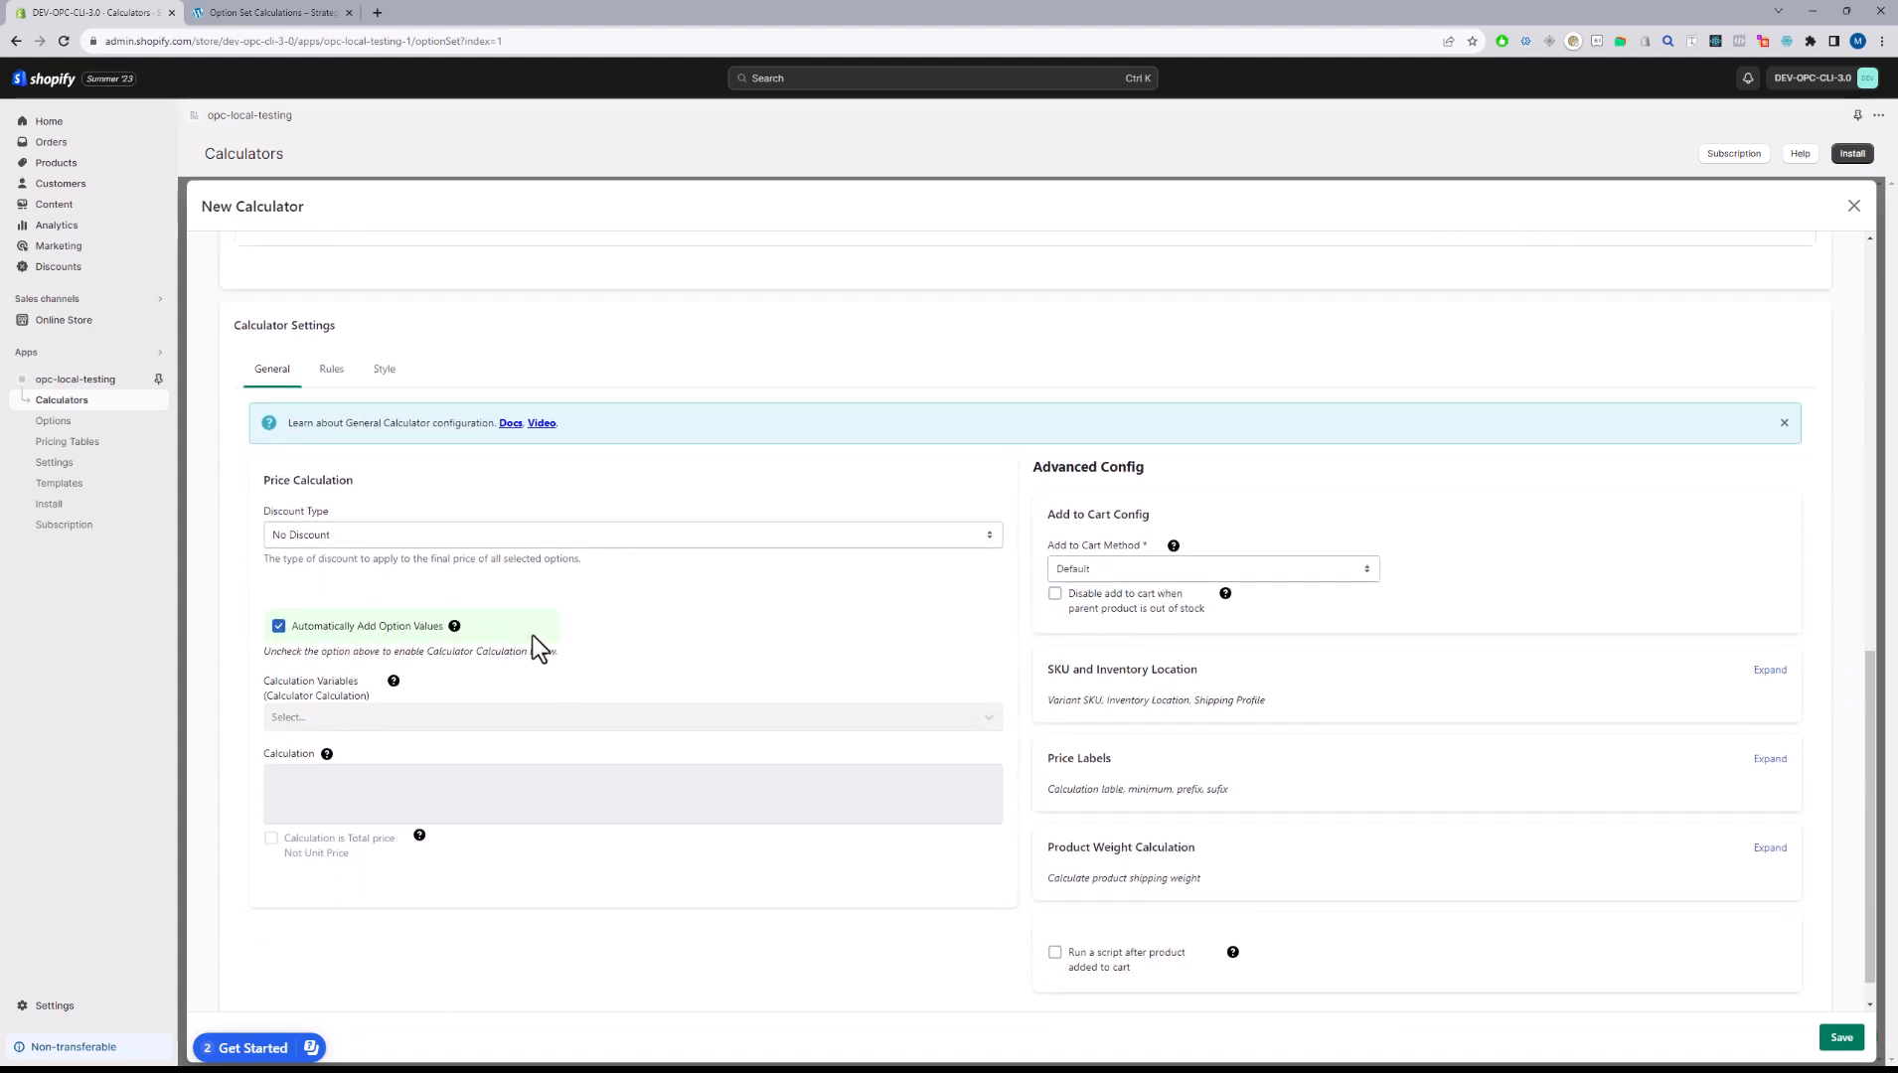
{"action": "left_click", "coordinate": [443, 535]}
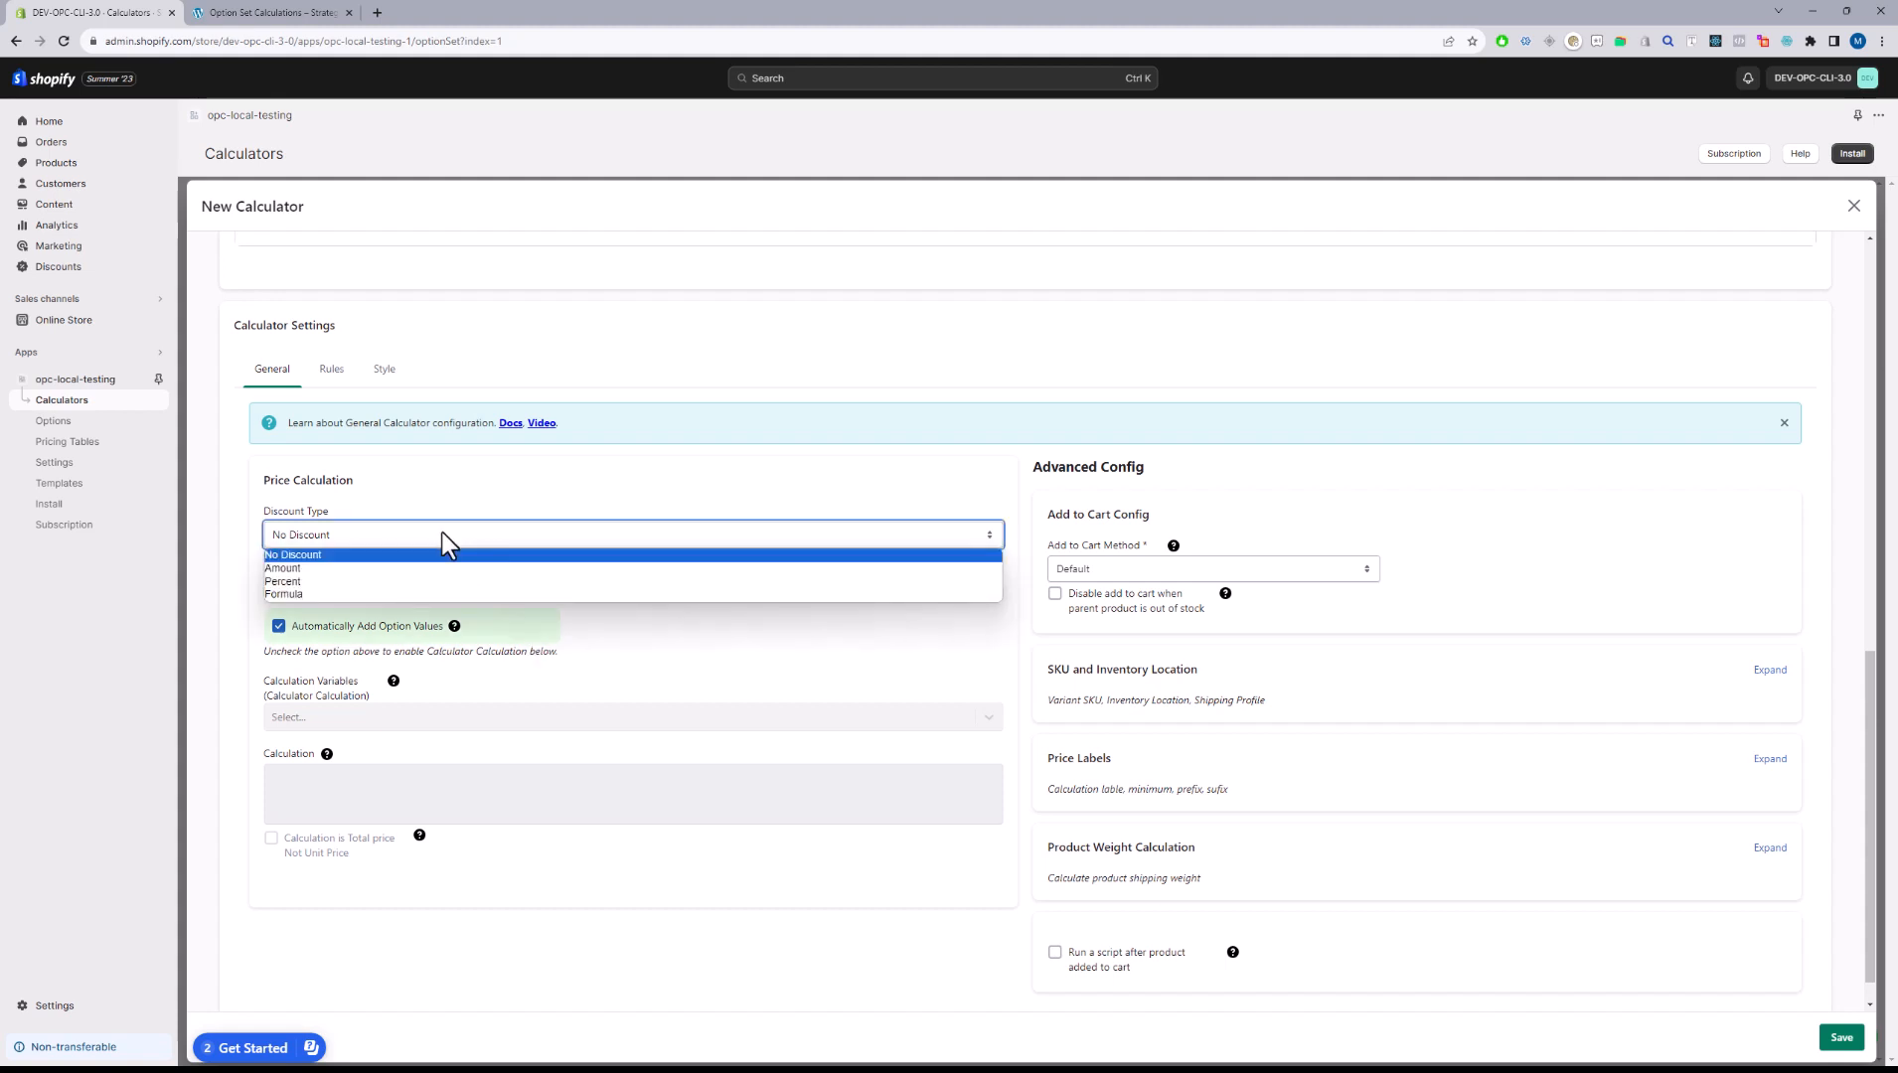
{"action": "left_click", "coordinate": [308, 568]}
{"action": "left_click", "coordinate": [326, 542]}
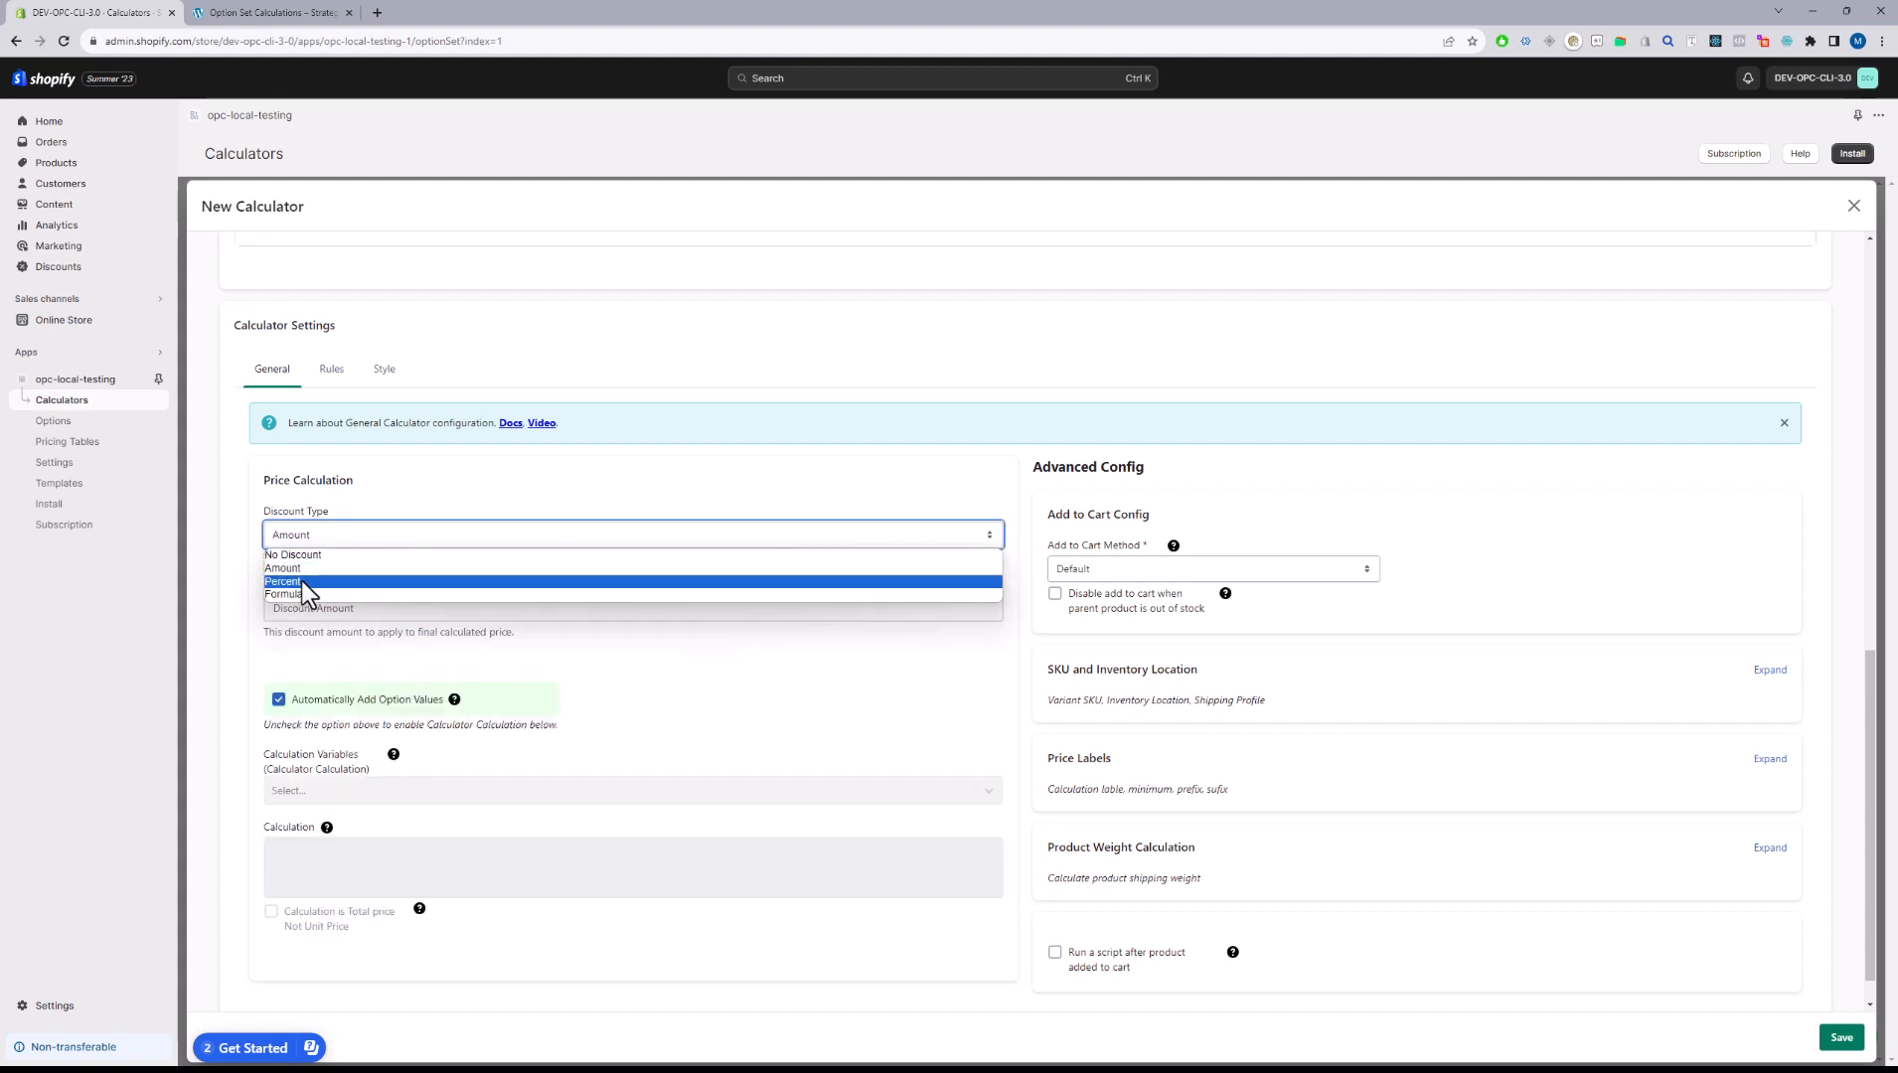
{"action": "left_click", "coordinate": [302, 582]}
{"action": "left_click", "coordinate": [323, 537]}
{"action": "left_click", "coordinate": [304, 596]}
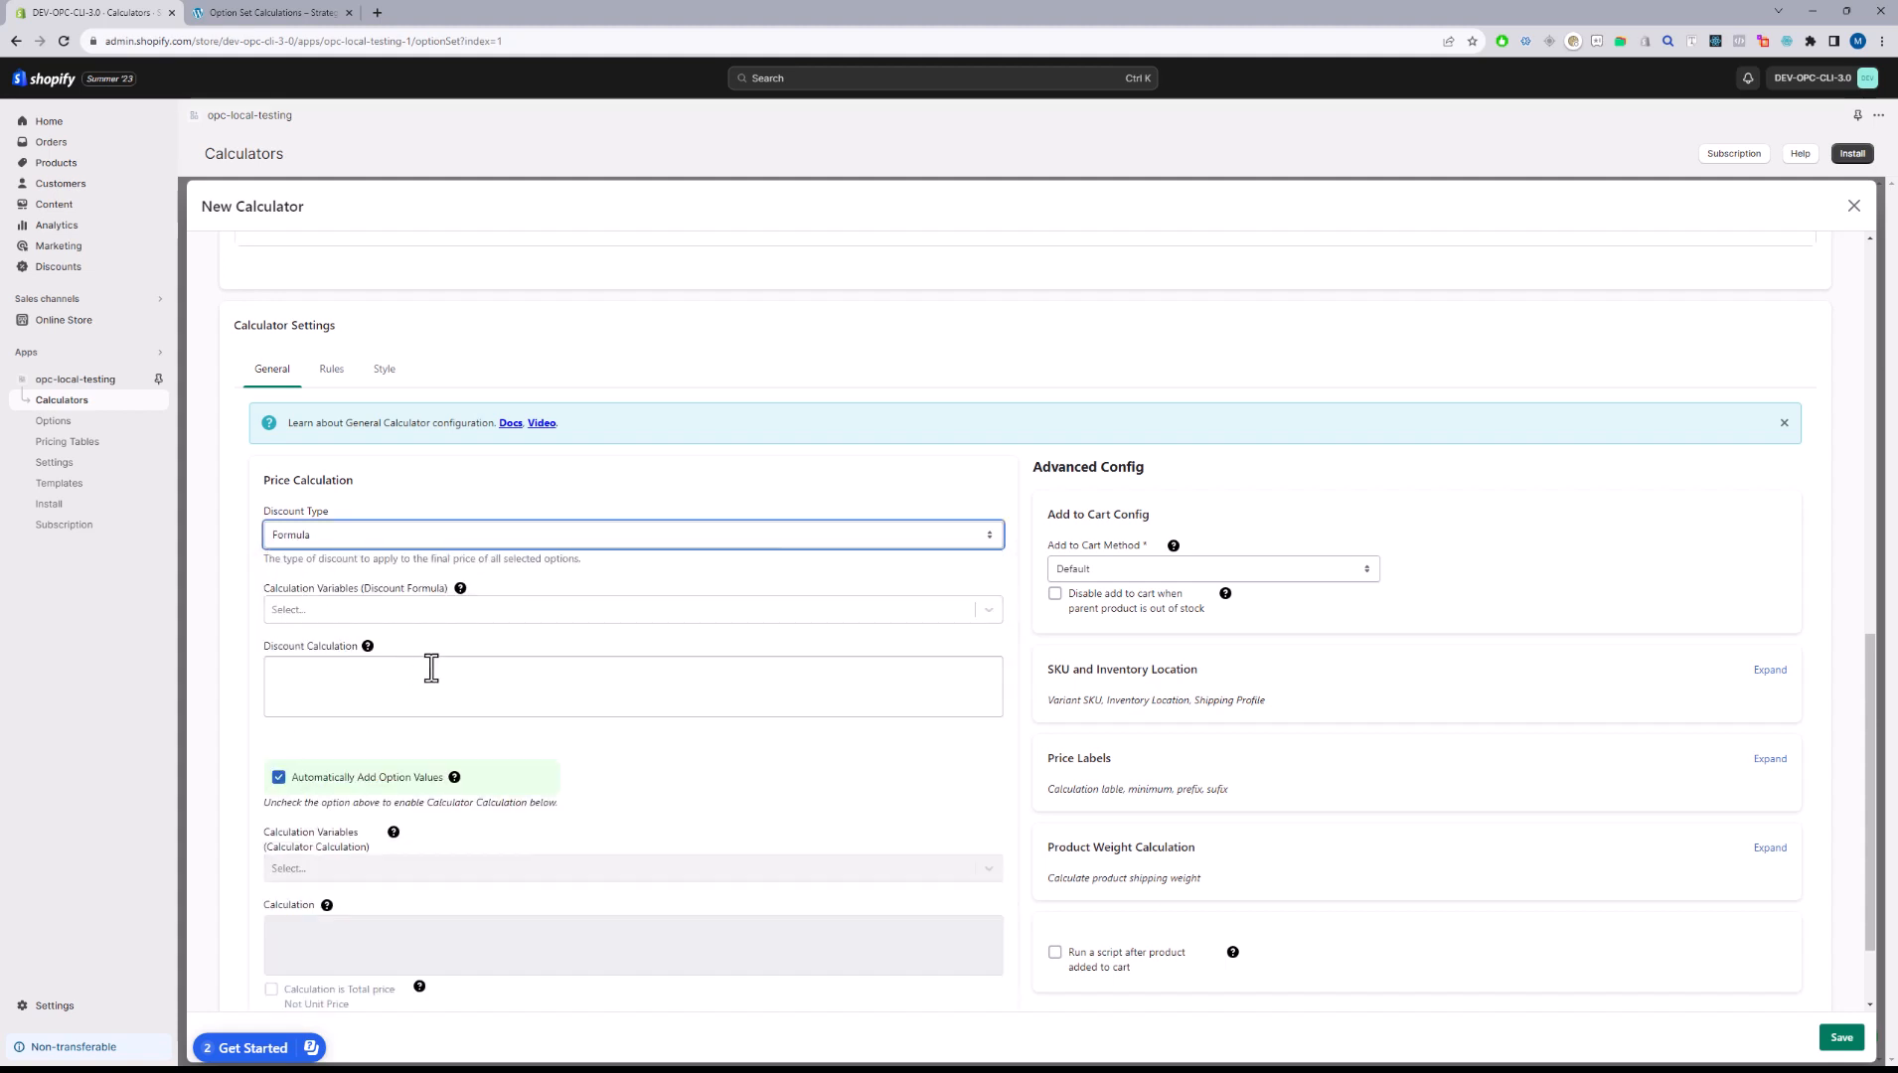
- Browse the discount formula's calculation variables and insert front color (frontcolor) into the discount calculation
{"action": "left_click", "coordinate": [338, 599]}
{"action": "scroll", "coordinate": [394, 695], "scroll_direction": "down", "scroll_amount": 2}
{"action": "scroll", "coordinate": [395, 703], "scroll_direction": "down", "scroll_amount": 2}
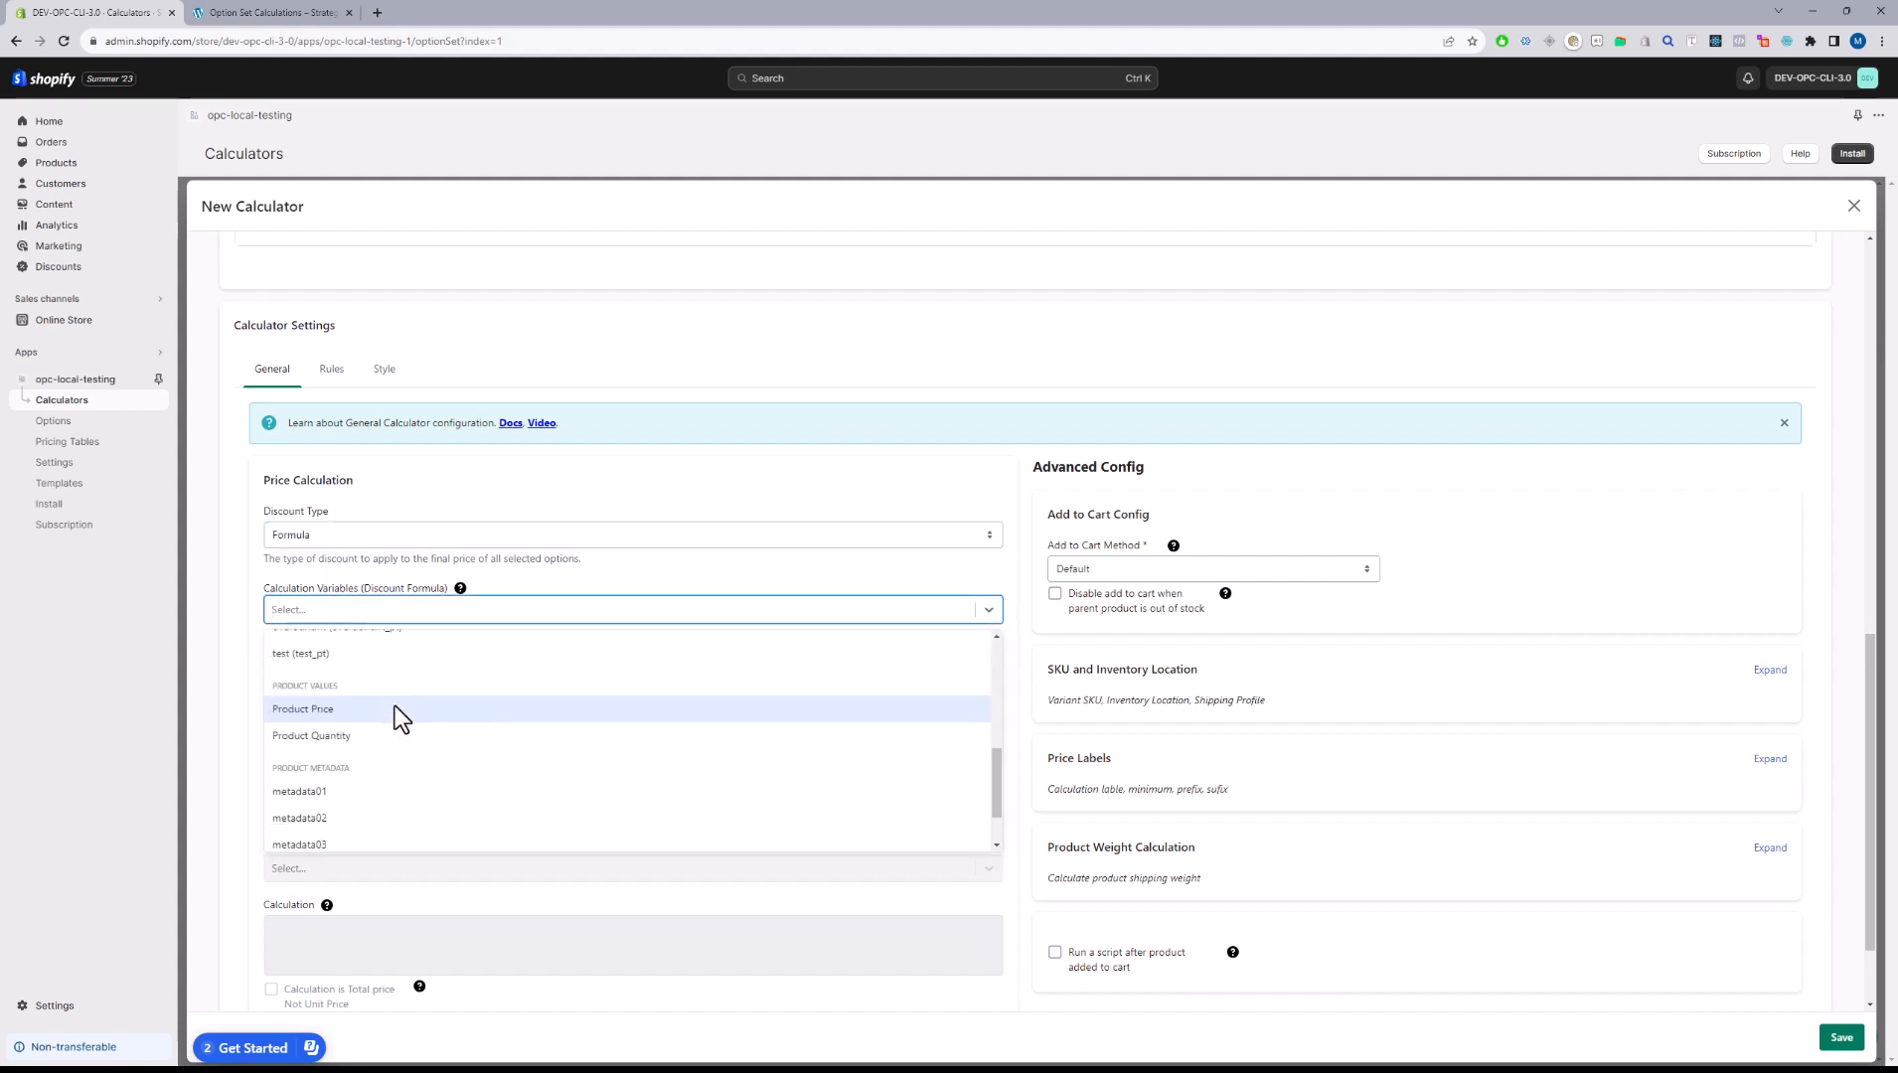
{"action": "scroll", "coordinate": [407, 769], "scroll_direction": "up", "scroll_amount": 5}
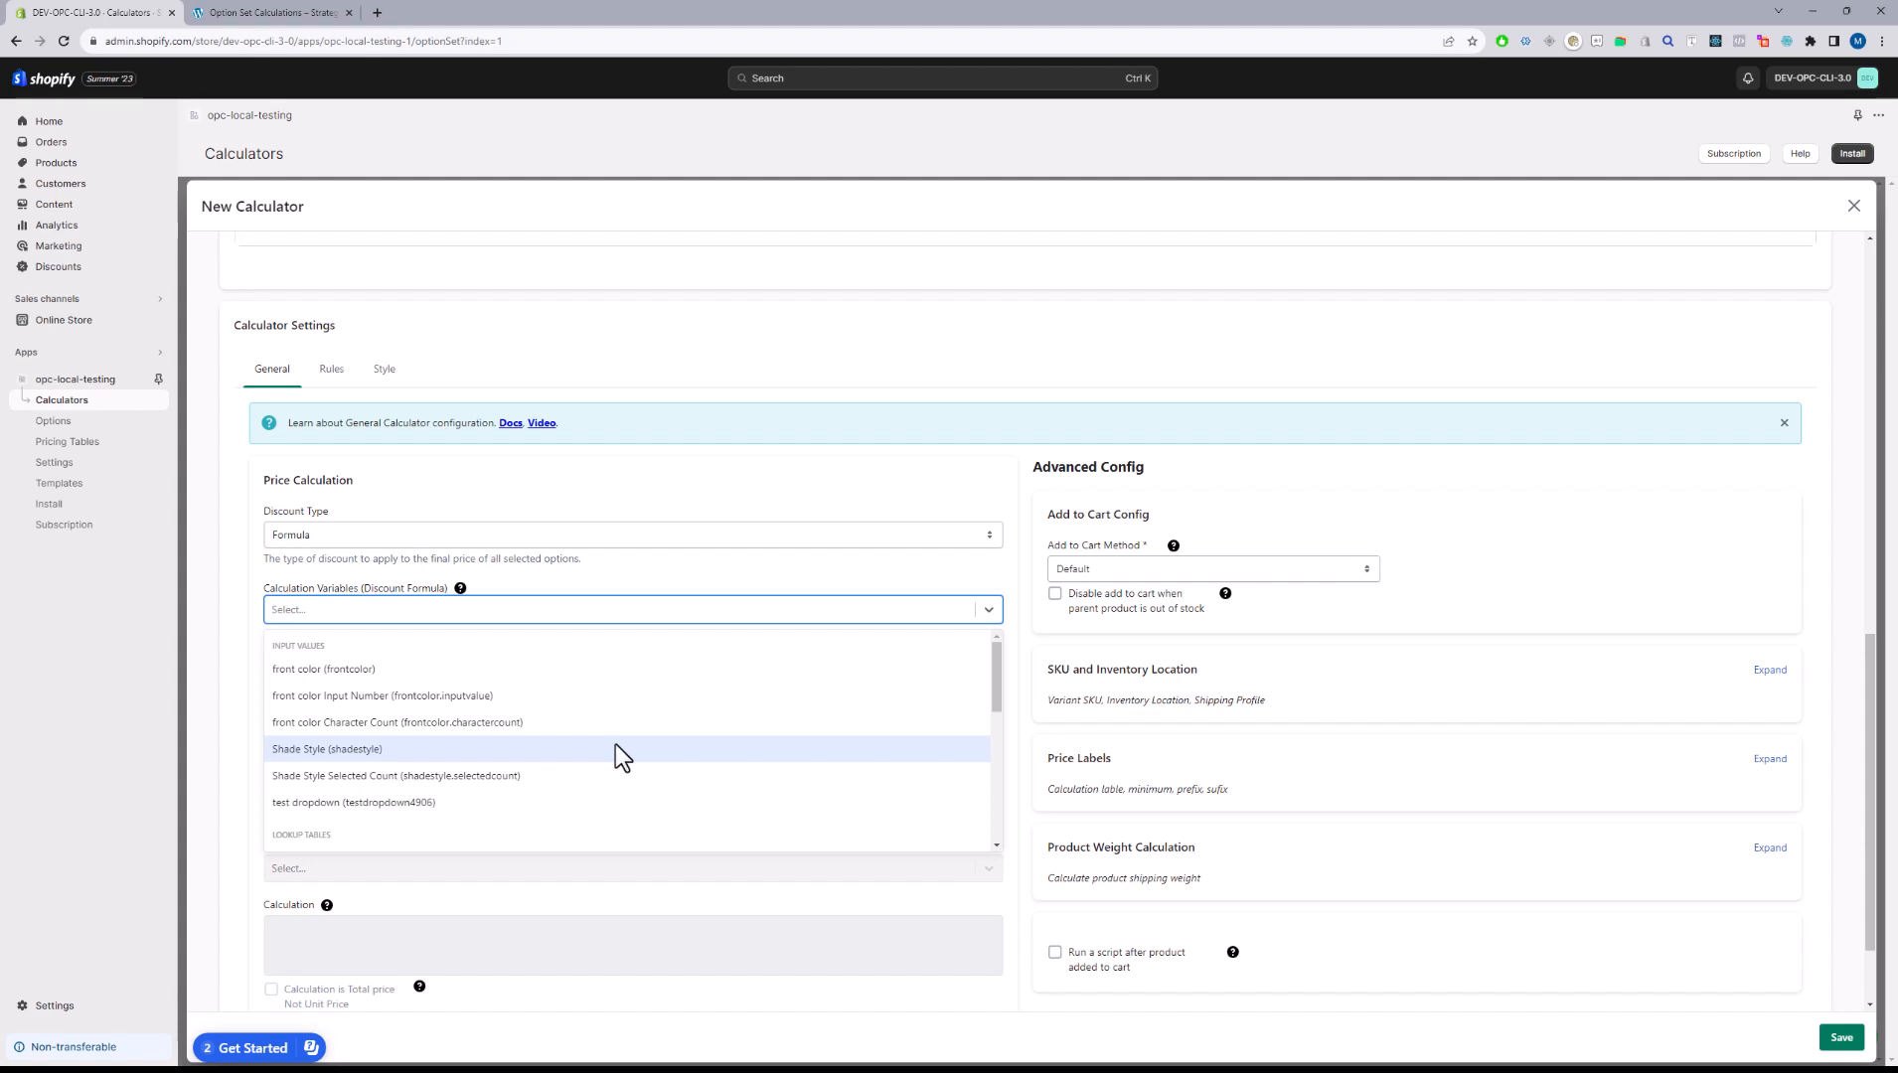
{"action": "left_click", "coordinate": [401, 666]}
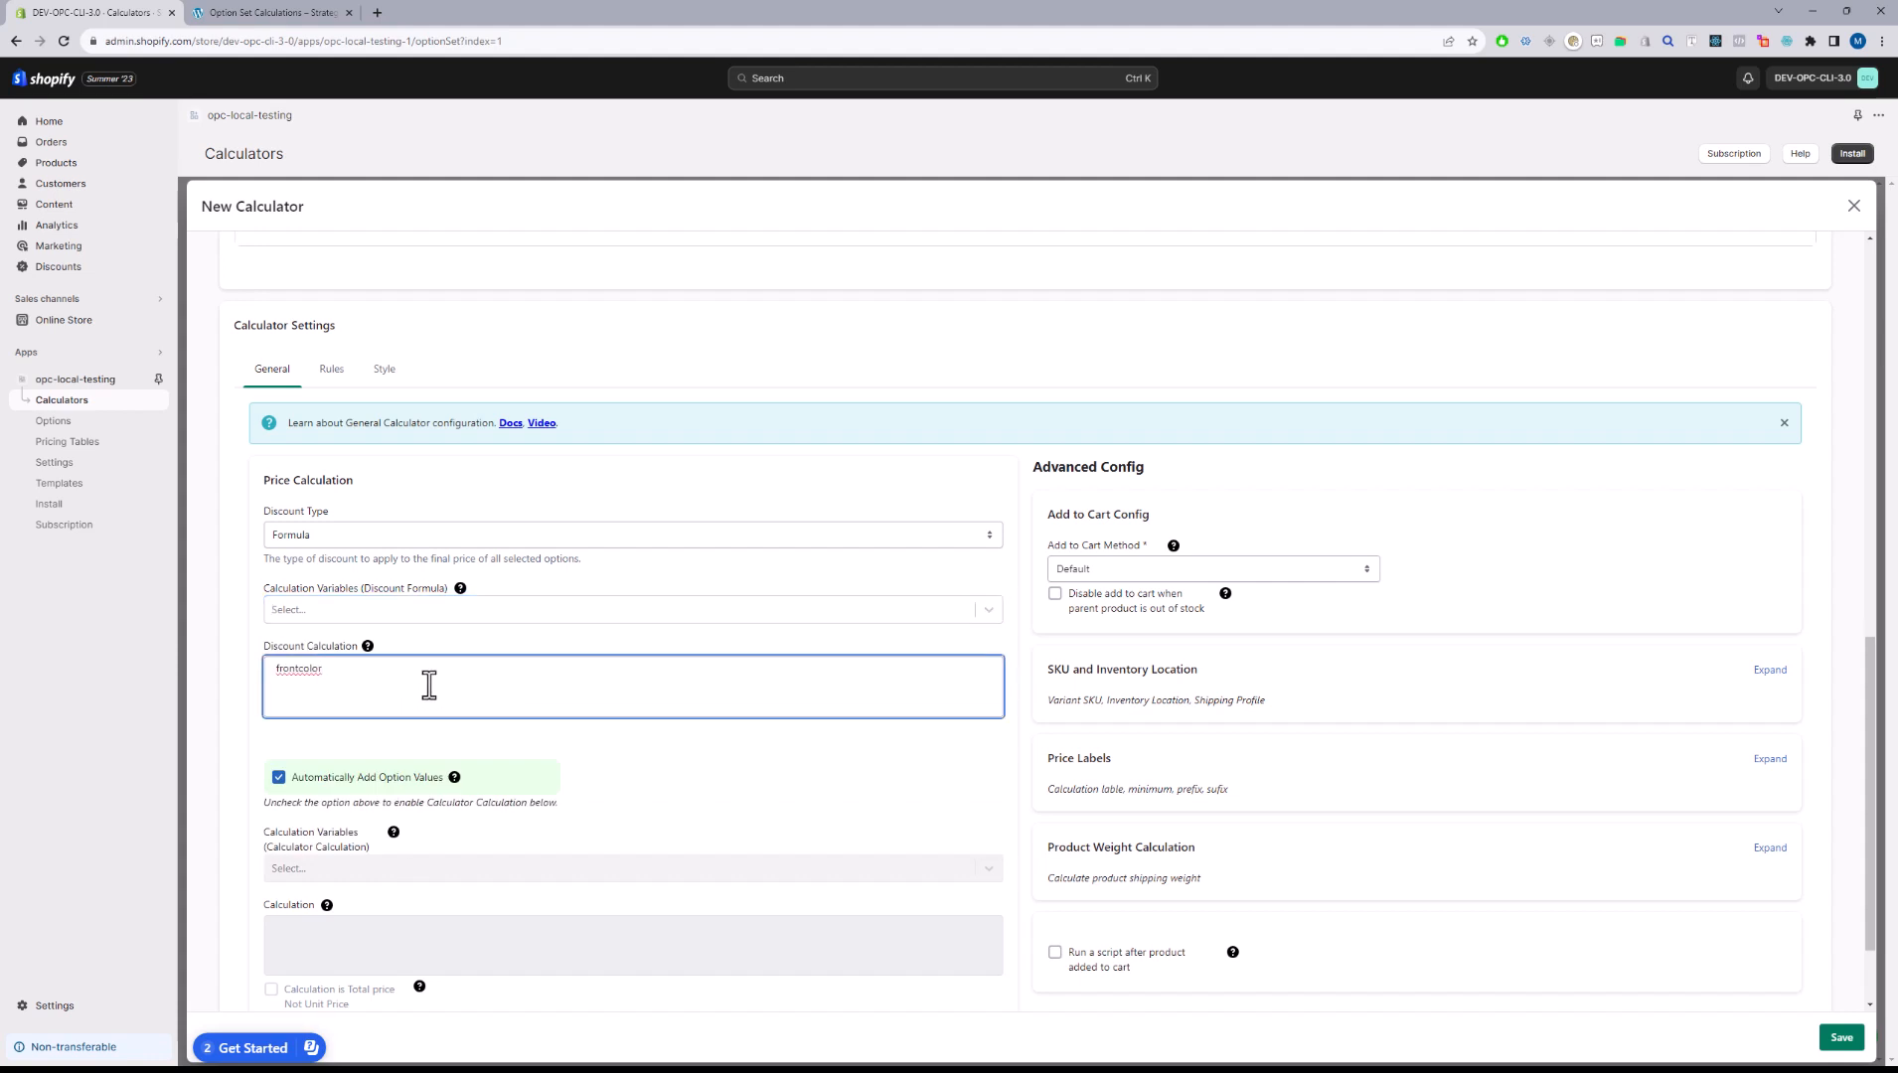
- Complete the discount calculation as frontcolor*0.10
{"action": "type", "text": "*1.10"}
{"action": "key", "text": "BackSpace"}
{"action": "key", "text": "BackSpace"}
{"action": "key", "text": "BackSpace"}
{"action": "key", "text": "BackSpace"}
{"action": "type", "text": "0.10"}
{"action": "left_click_drag", "start_coordinate": [350, 673], "coordinate": [274, 677]}
- Compare the discount and total in the calculator preview with the front color value and the discount formula
{"action": "scroll", "coordinate": [428, 665], "scroll_direction": "up", "scroll_amount": 10}
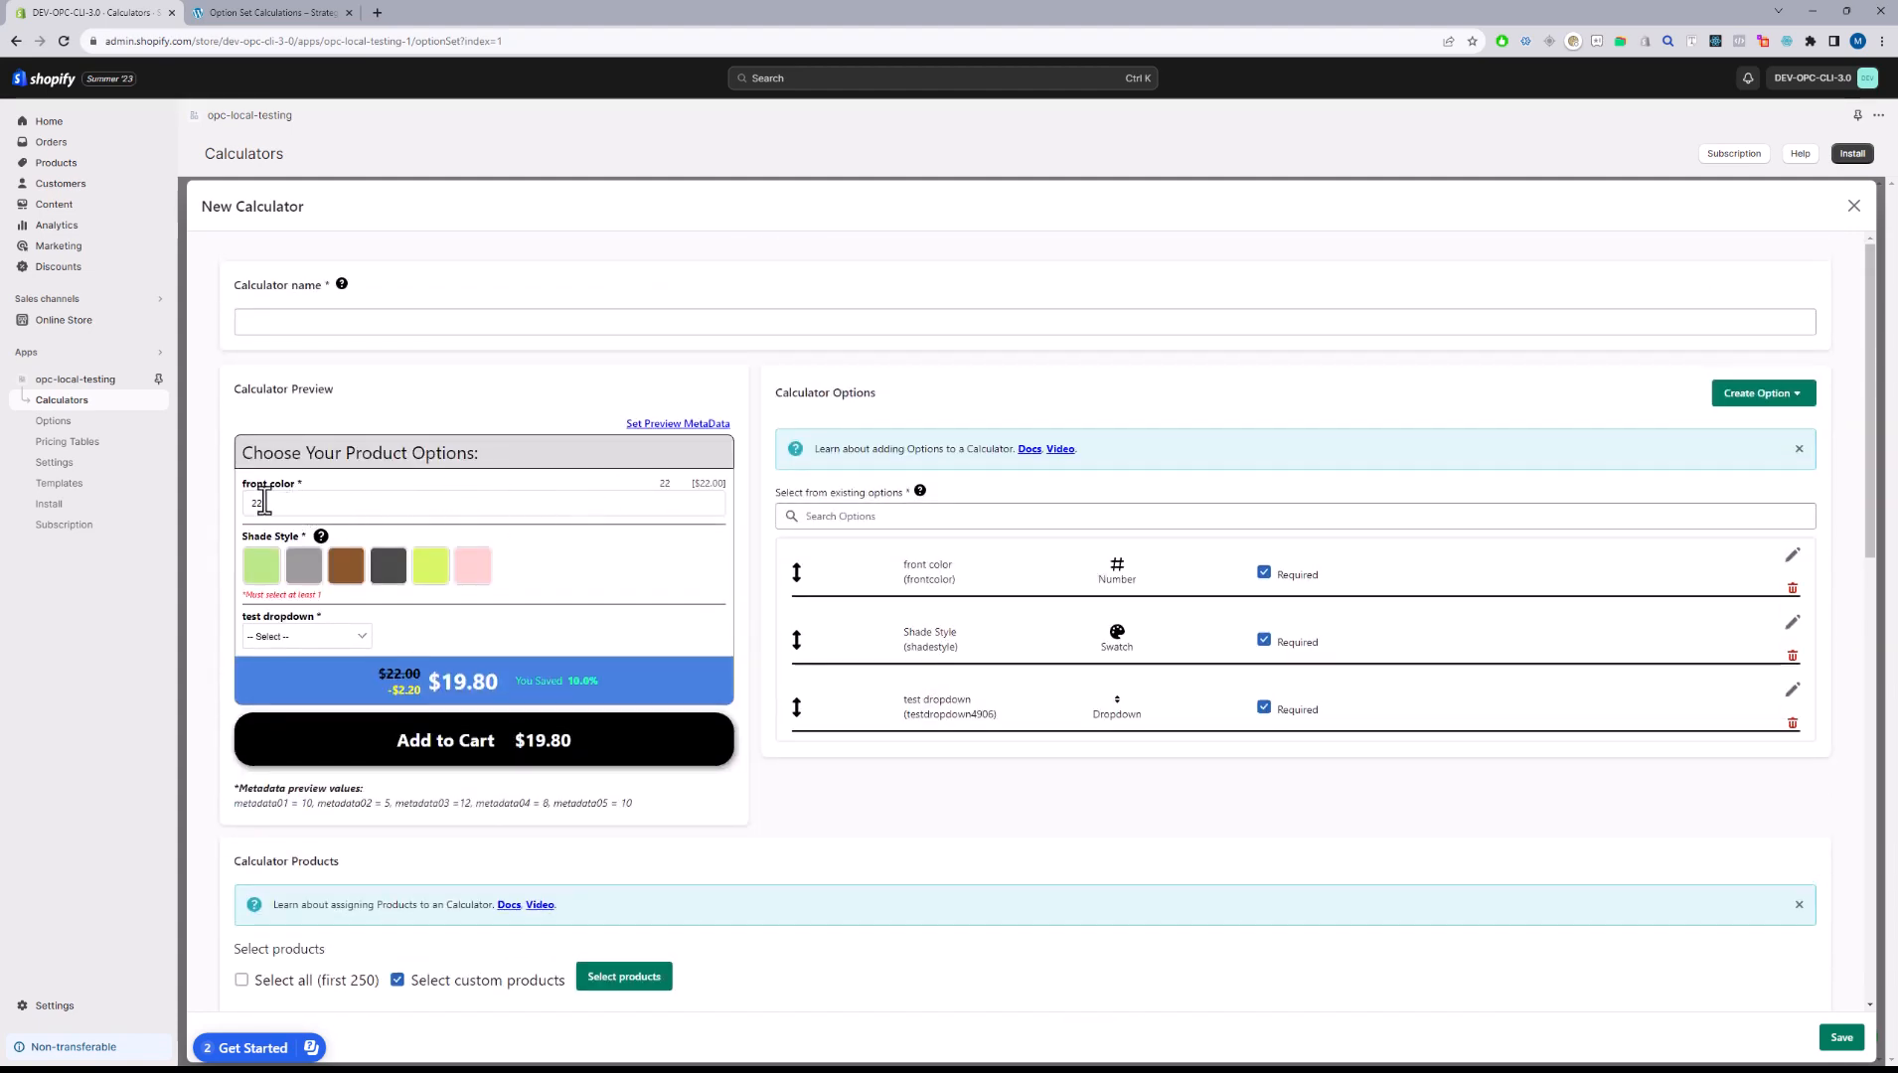
{"action": "scroll", "coordinate": [419, 805], "scroll_direction": "down", "scroll_amount": 8}
{"action": "scroll", "coordinate": [419, 805], "scroll_direction": "down", "scroll_amount": 3}
{"action": "left_click_drag", "start_coordinate": [368, 616], "coordinate": [263, 609]}
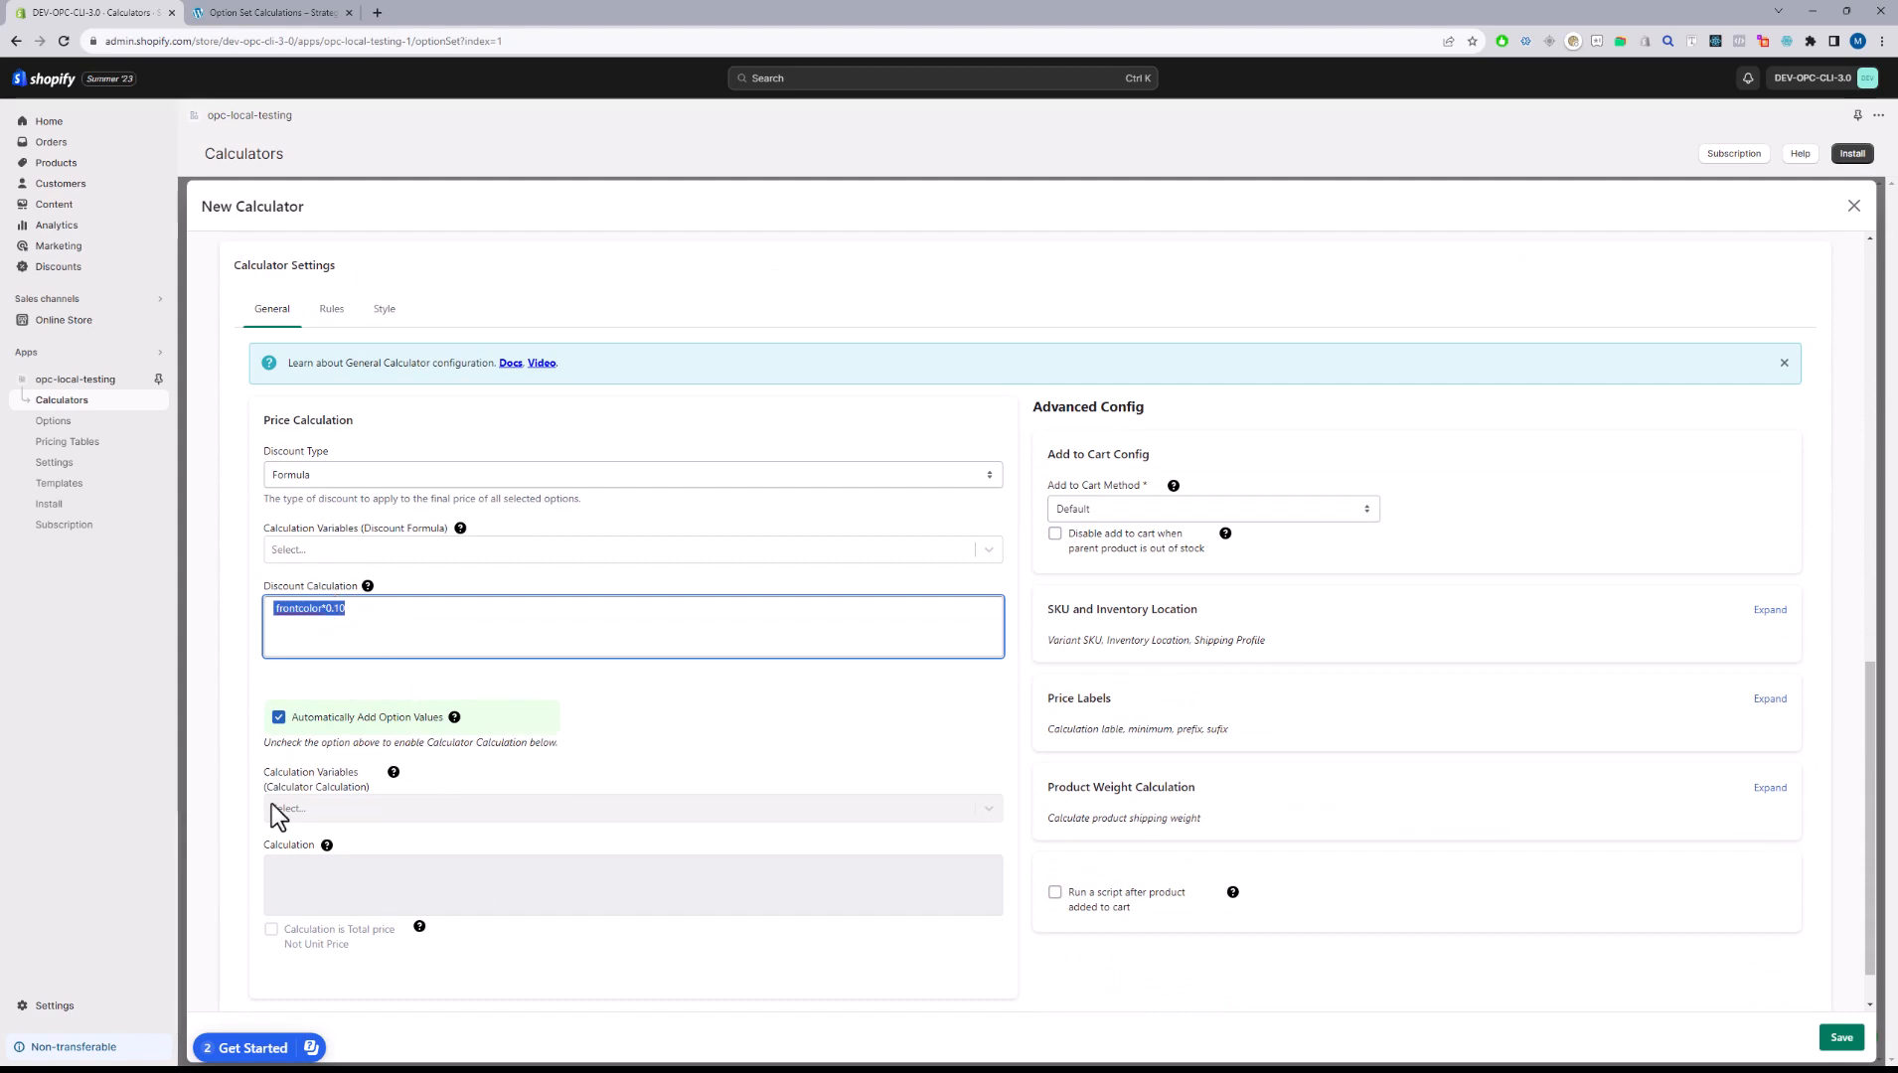
{"action": "scroll", "coordinate": [271, 810], "scroll_direction": "up", "scroll_amount": 10}
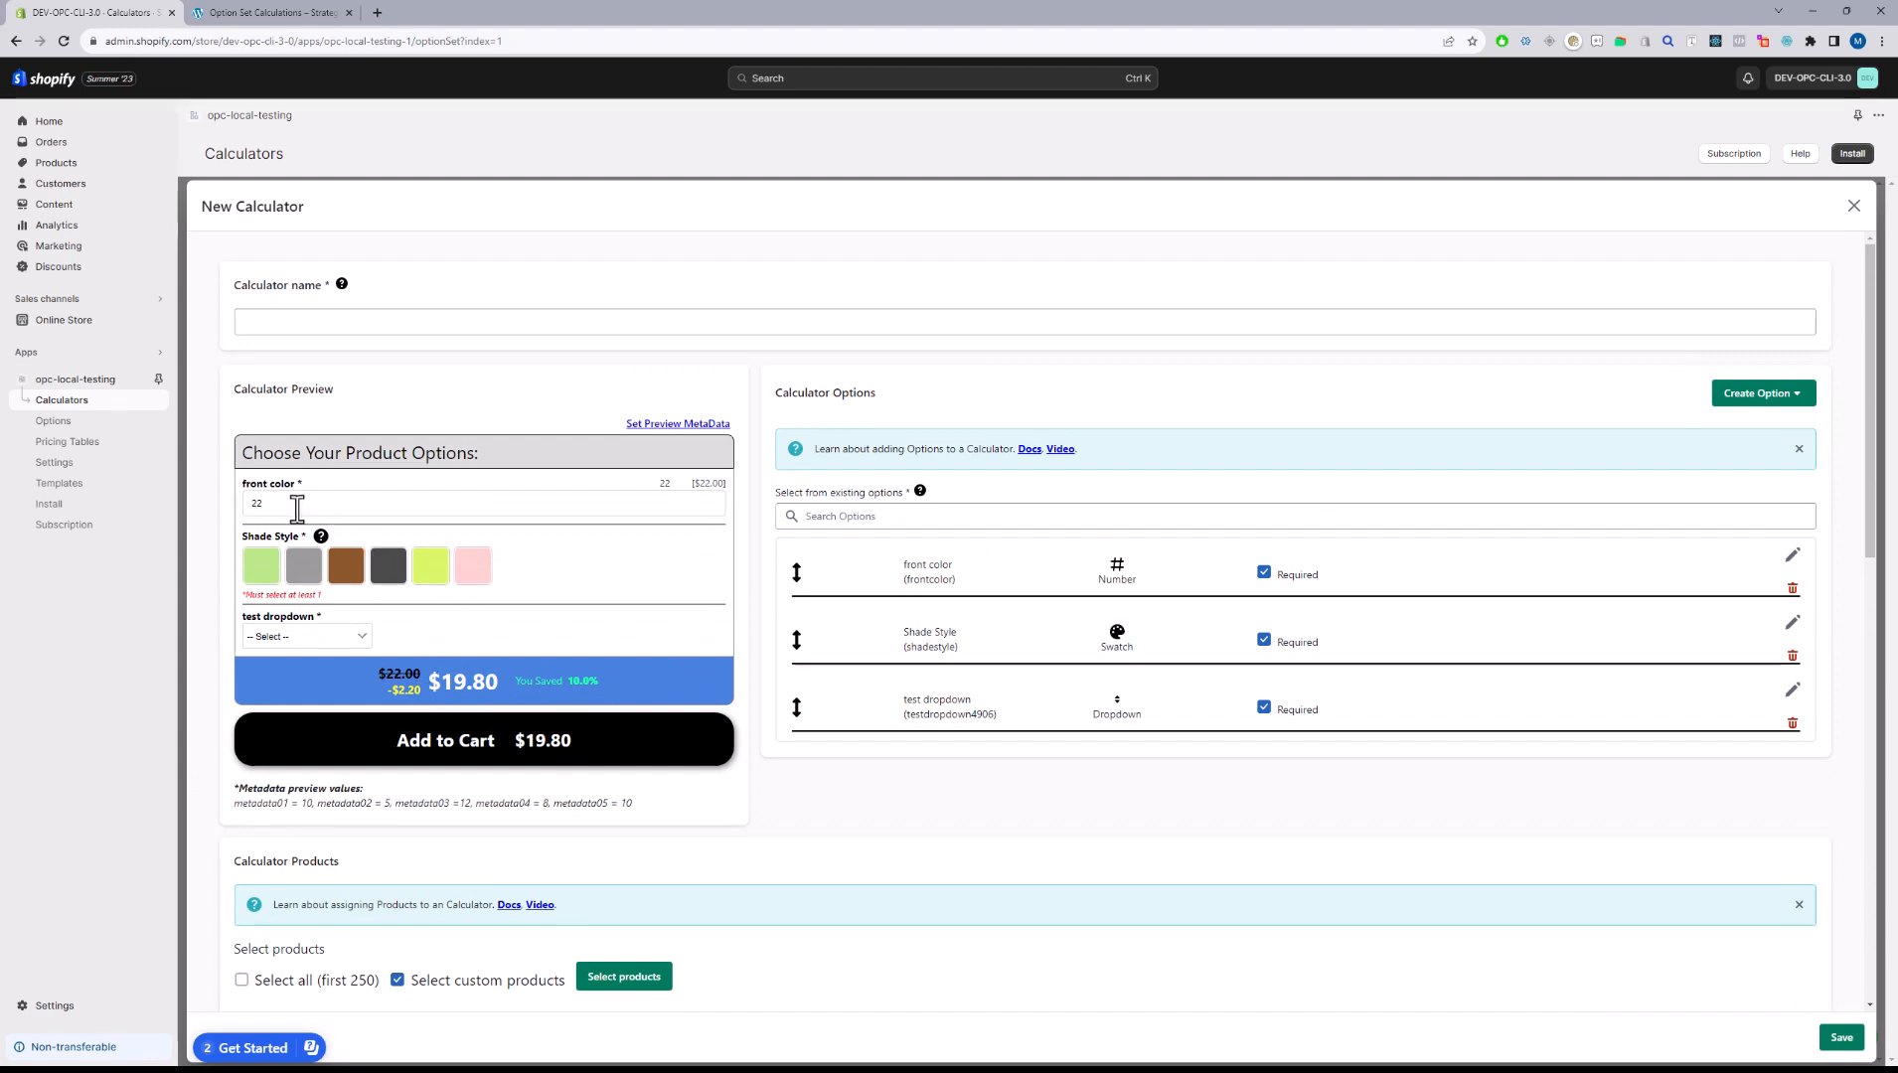
{"action": "left_click_drag", "start_coordinate": [285, 510], "coordinate": [253, 508]}
{"action": "left_click_drag", "start_coordinate": [426, 696], "coordinate": [388, 689]}
{"action": "scroll", "coordinate": [851, 755], "scroll_direction": "down", "scroll_amount": 10}
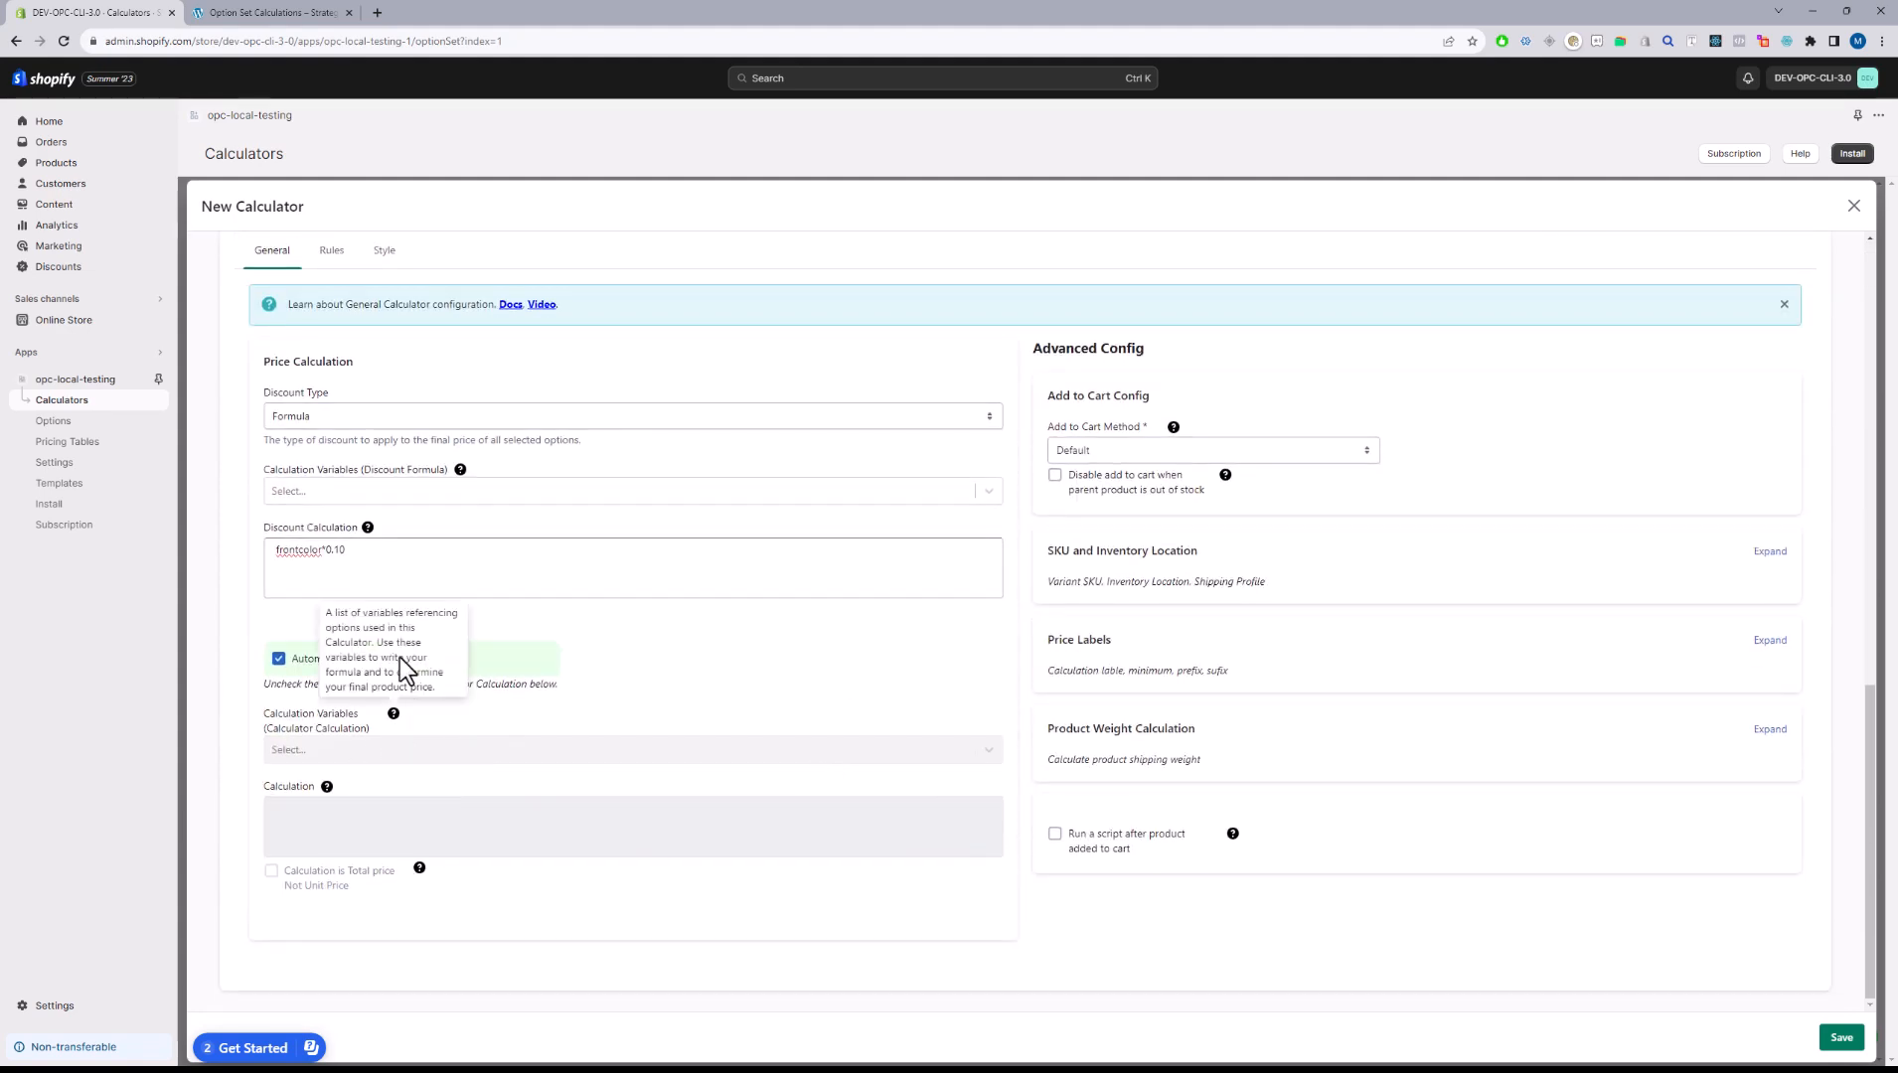
- Disable Automatically Add Option Values in the price calculation and check the variable names of the calculator's options
{"action": "left_click", "coordinate": [279, 659]}
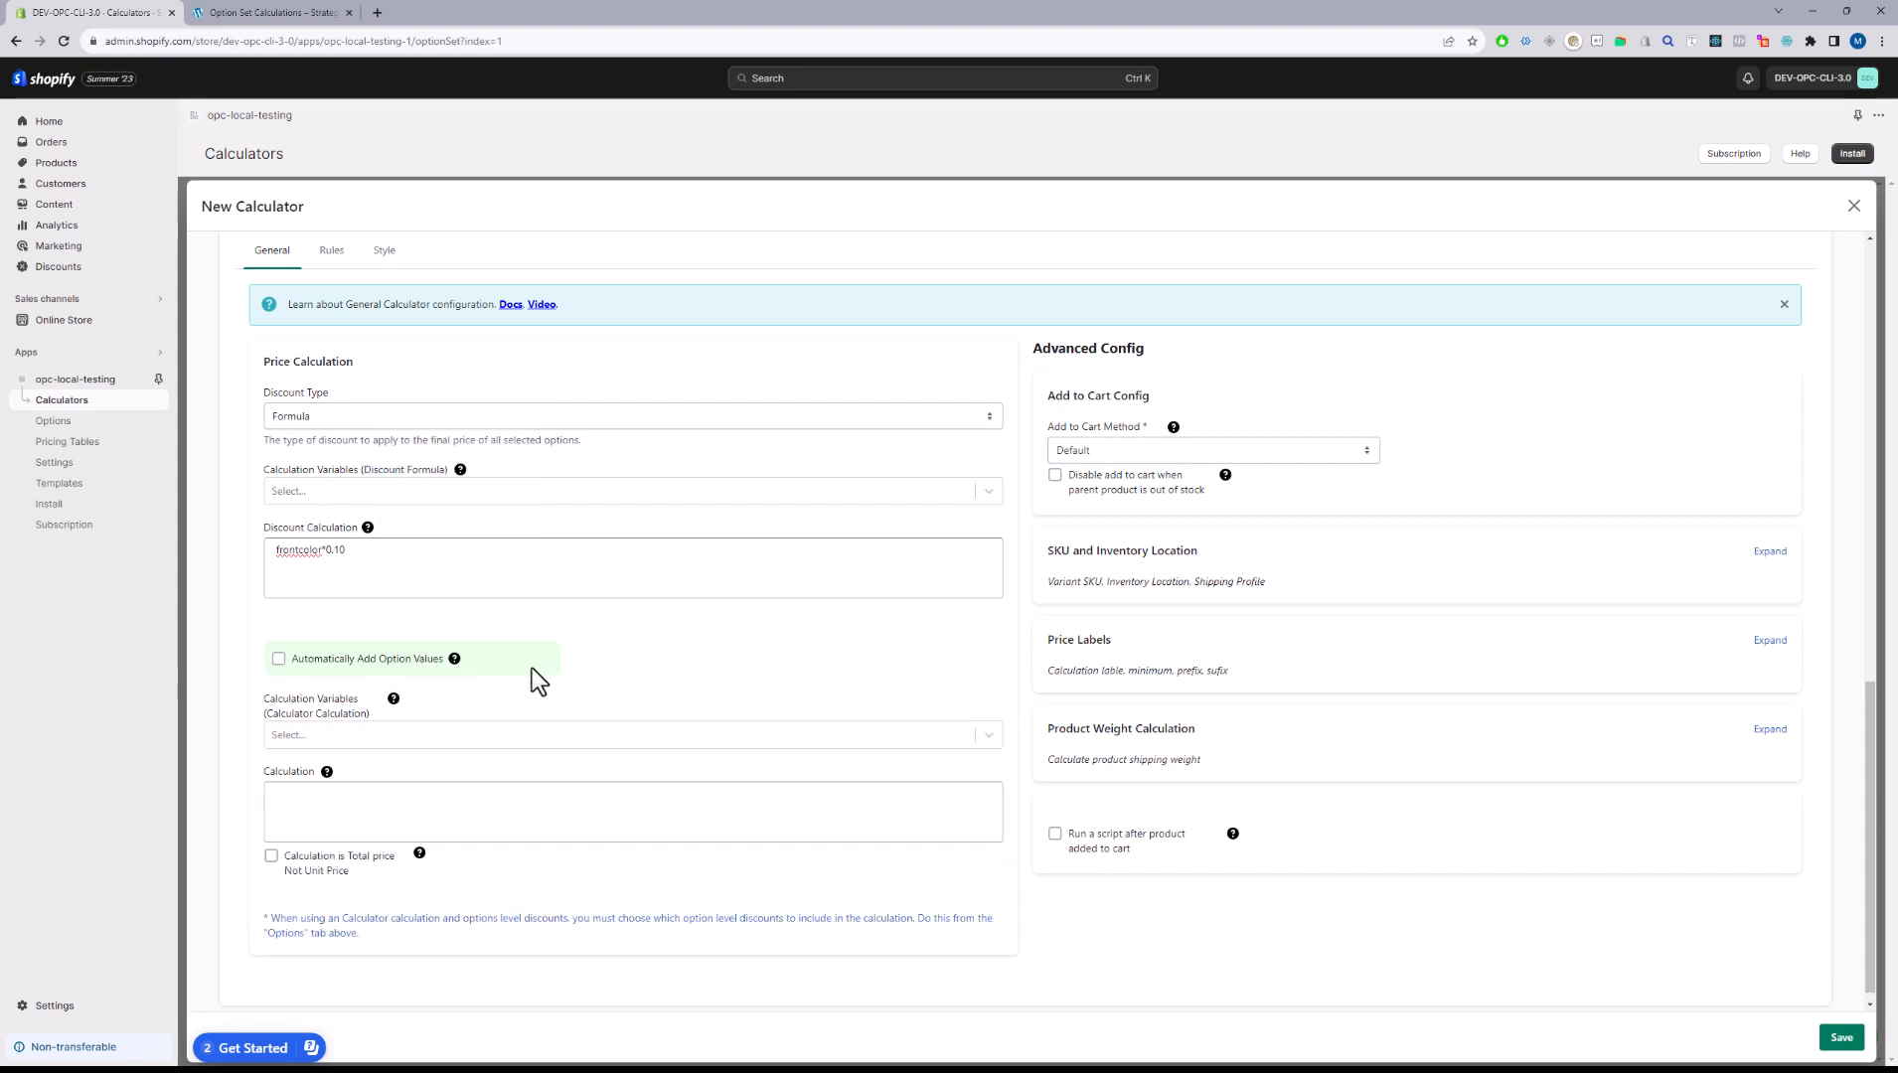
{"action": "scroll", "coordinate": [736, 736], "scroll_direction": "up", "scroll_amount": 3}
{"action": "scroll", "coordinate": [736, 738], "scroll_direction": "up", "scroll_amount": 10}
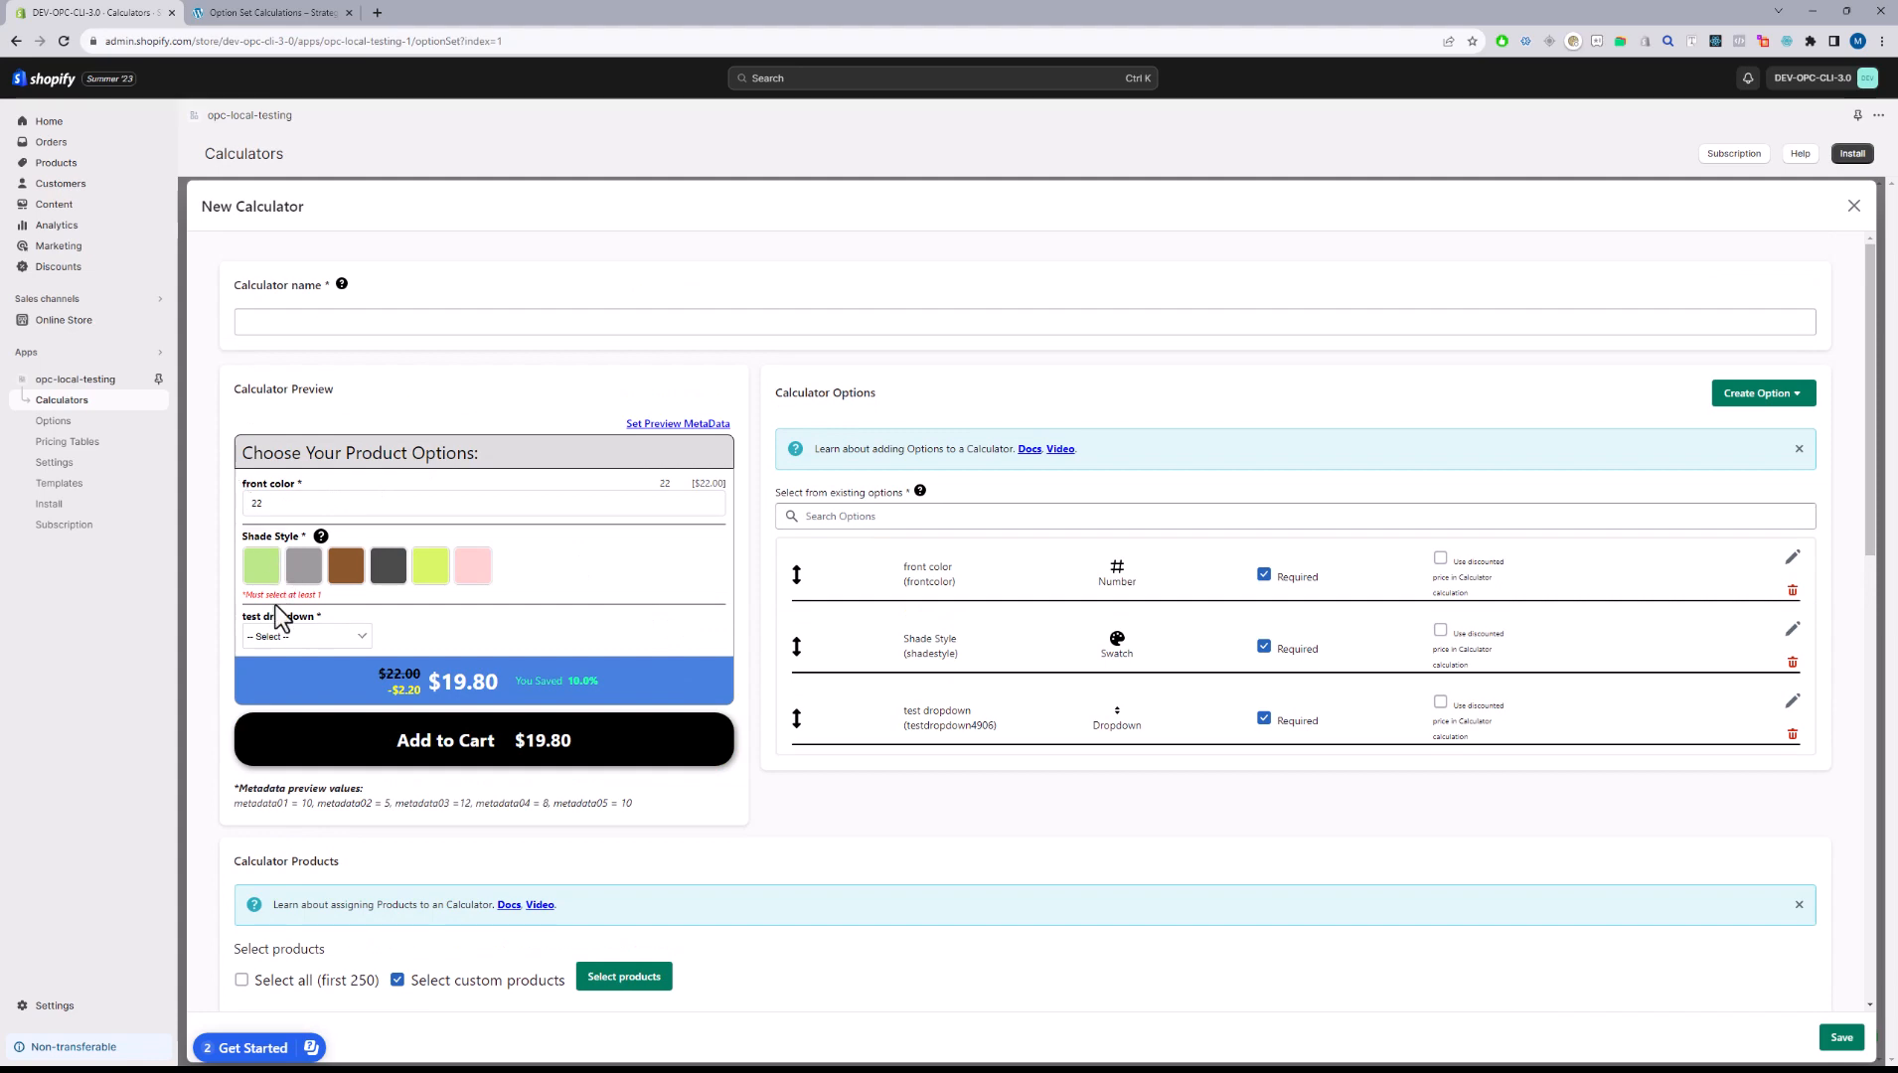
{"action": "double_click", "coordinate": [934, 726]}
{"action": "scroll", "coordinate": [817, 784], "scroll_direction": "down", "scroll_amount": 10}
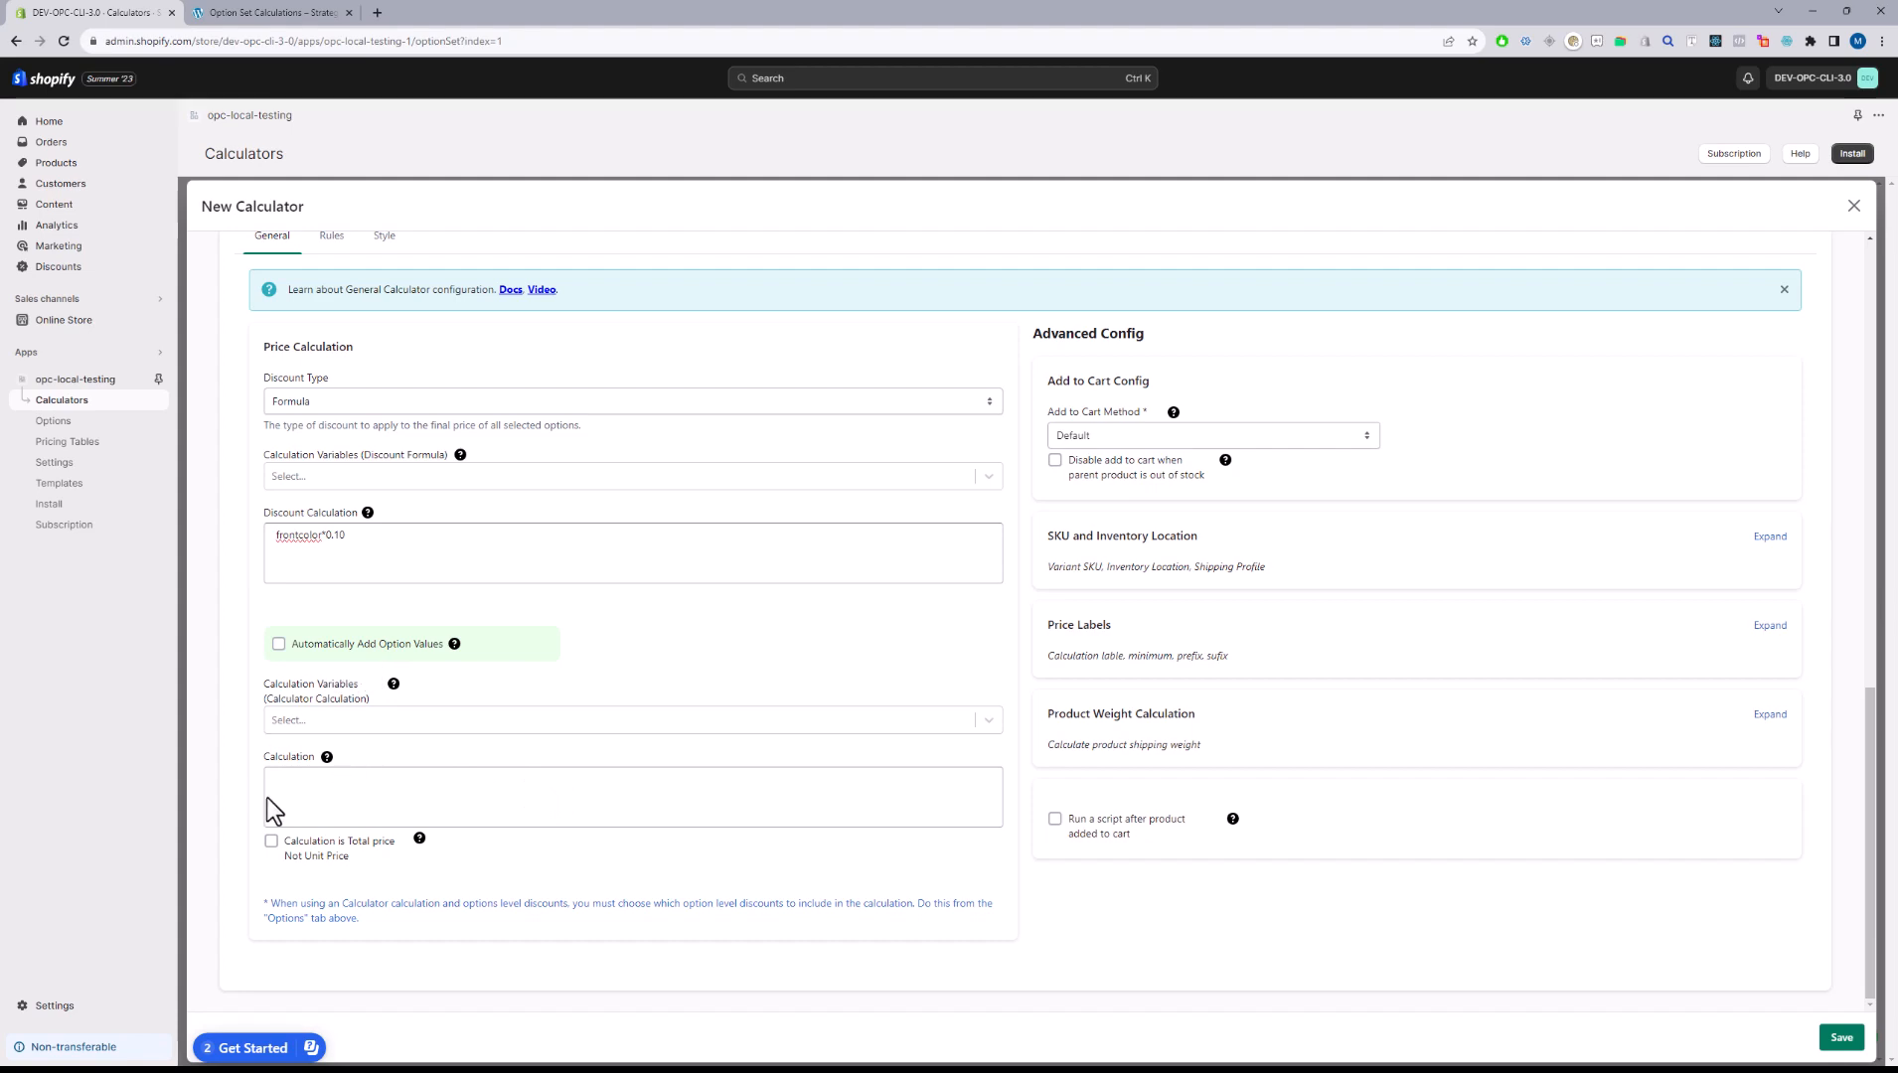
- Build the calculator's calculation from its variables as frontcolor + shadestyle + testdropdown4906
{"action": "left_click", "coordinate": [411, 777]}
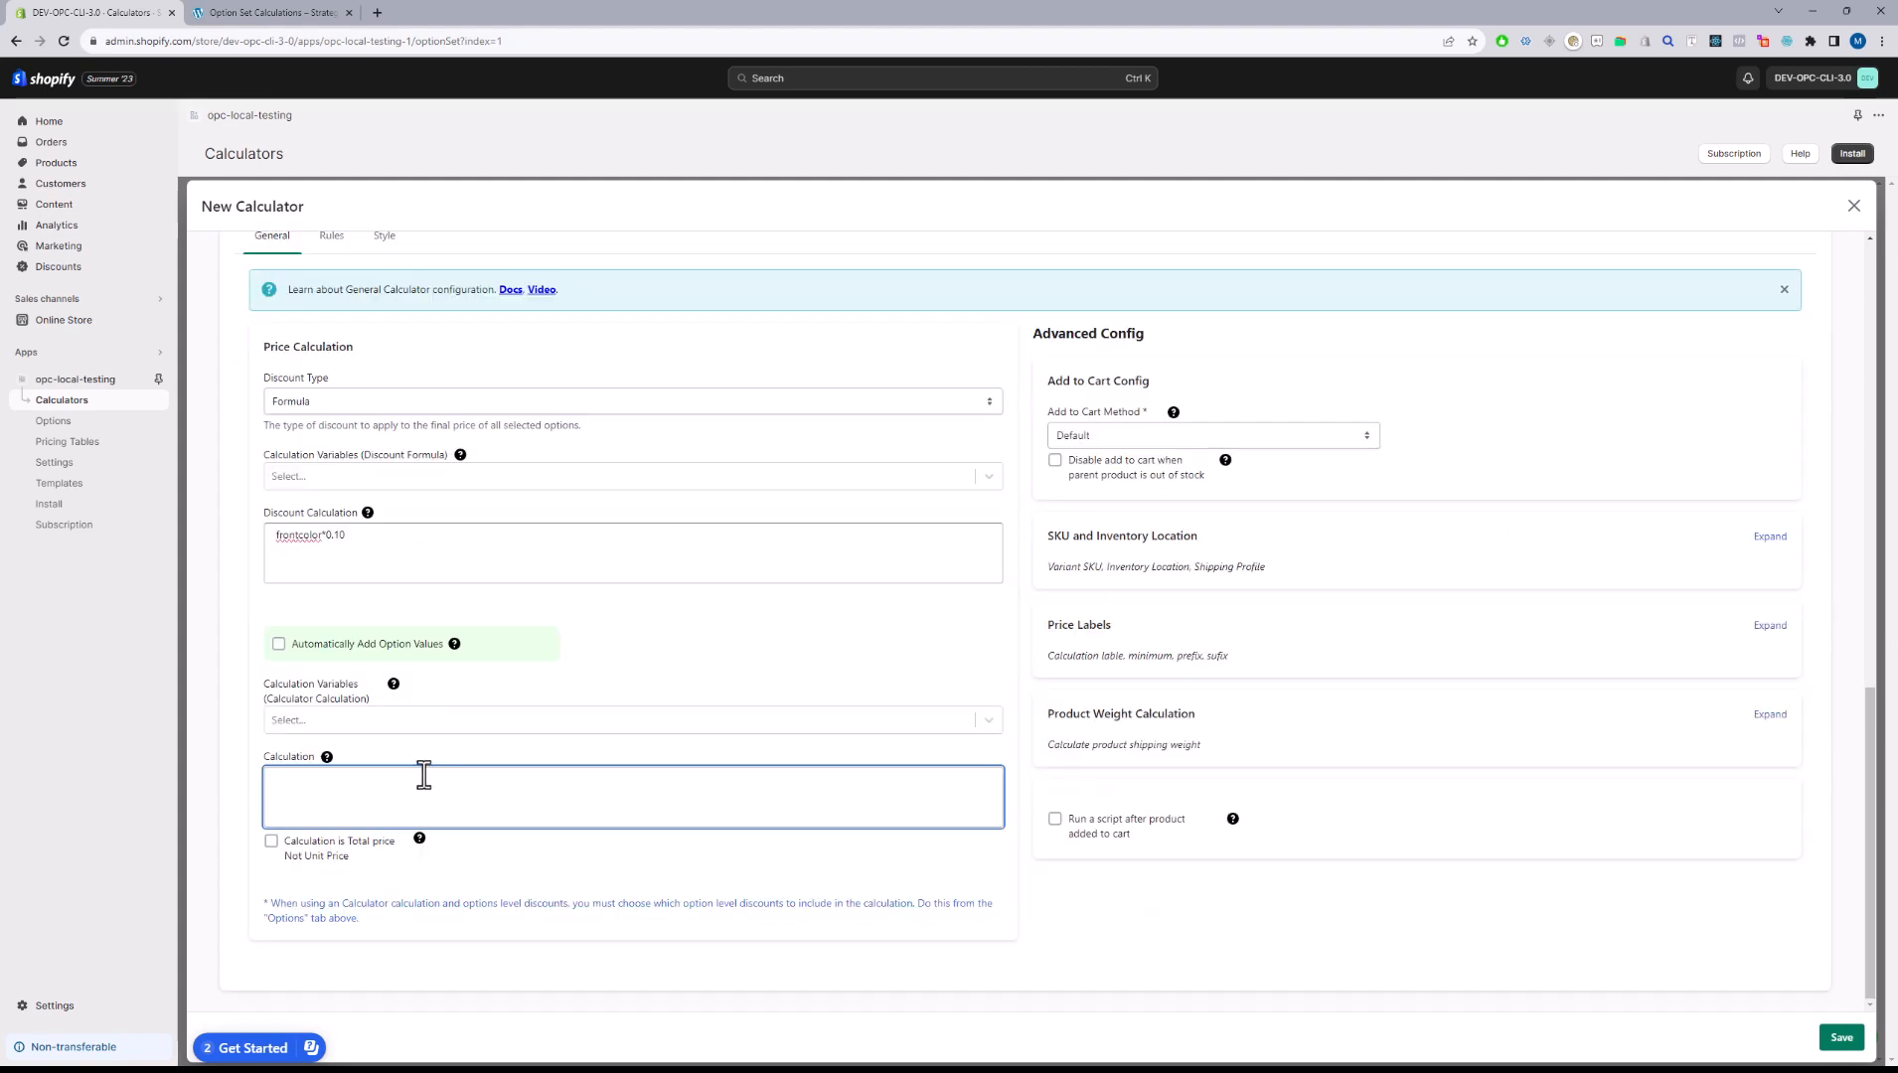
{"action": "left_click", "coordinate": [448, 724]}
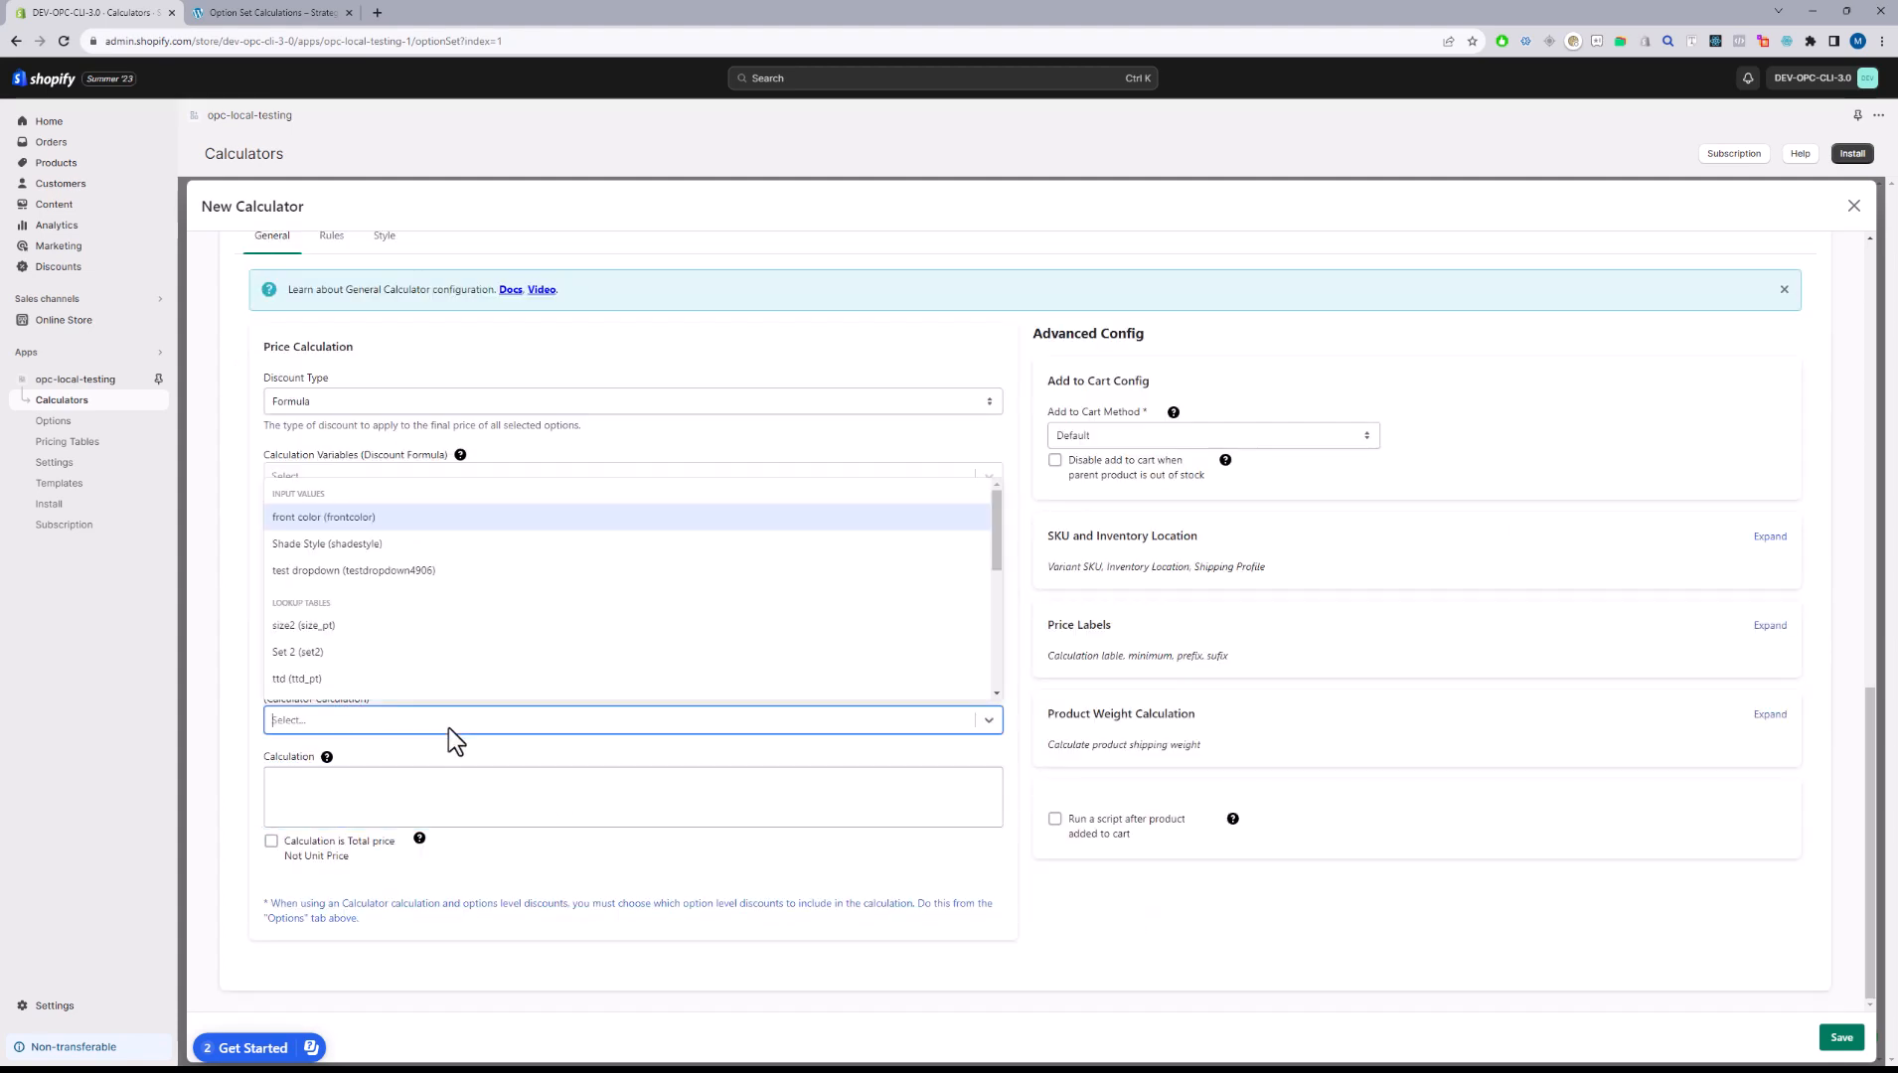
{"action": "left_click", "coordinate": [409, 516]}
{"action": "type", "text": "*"}
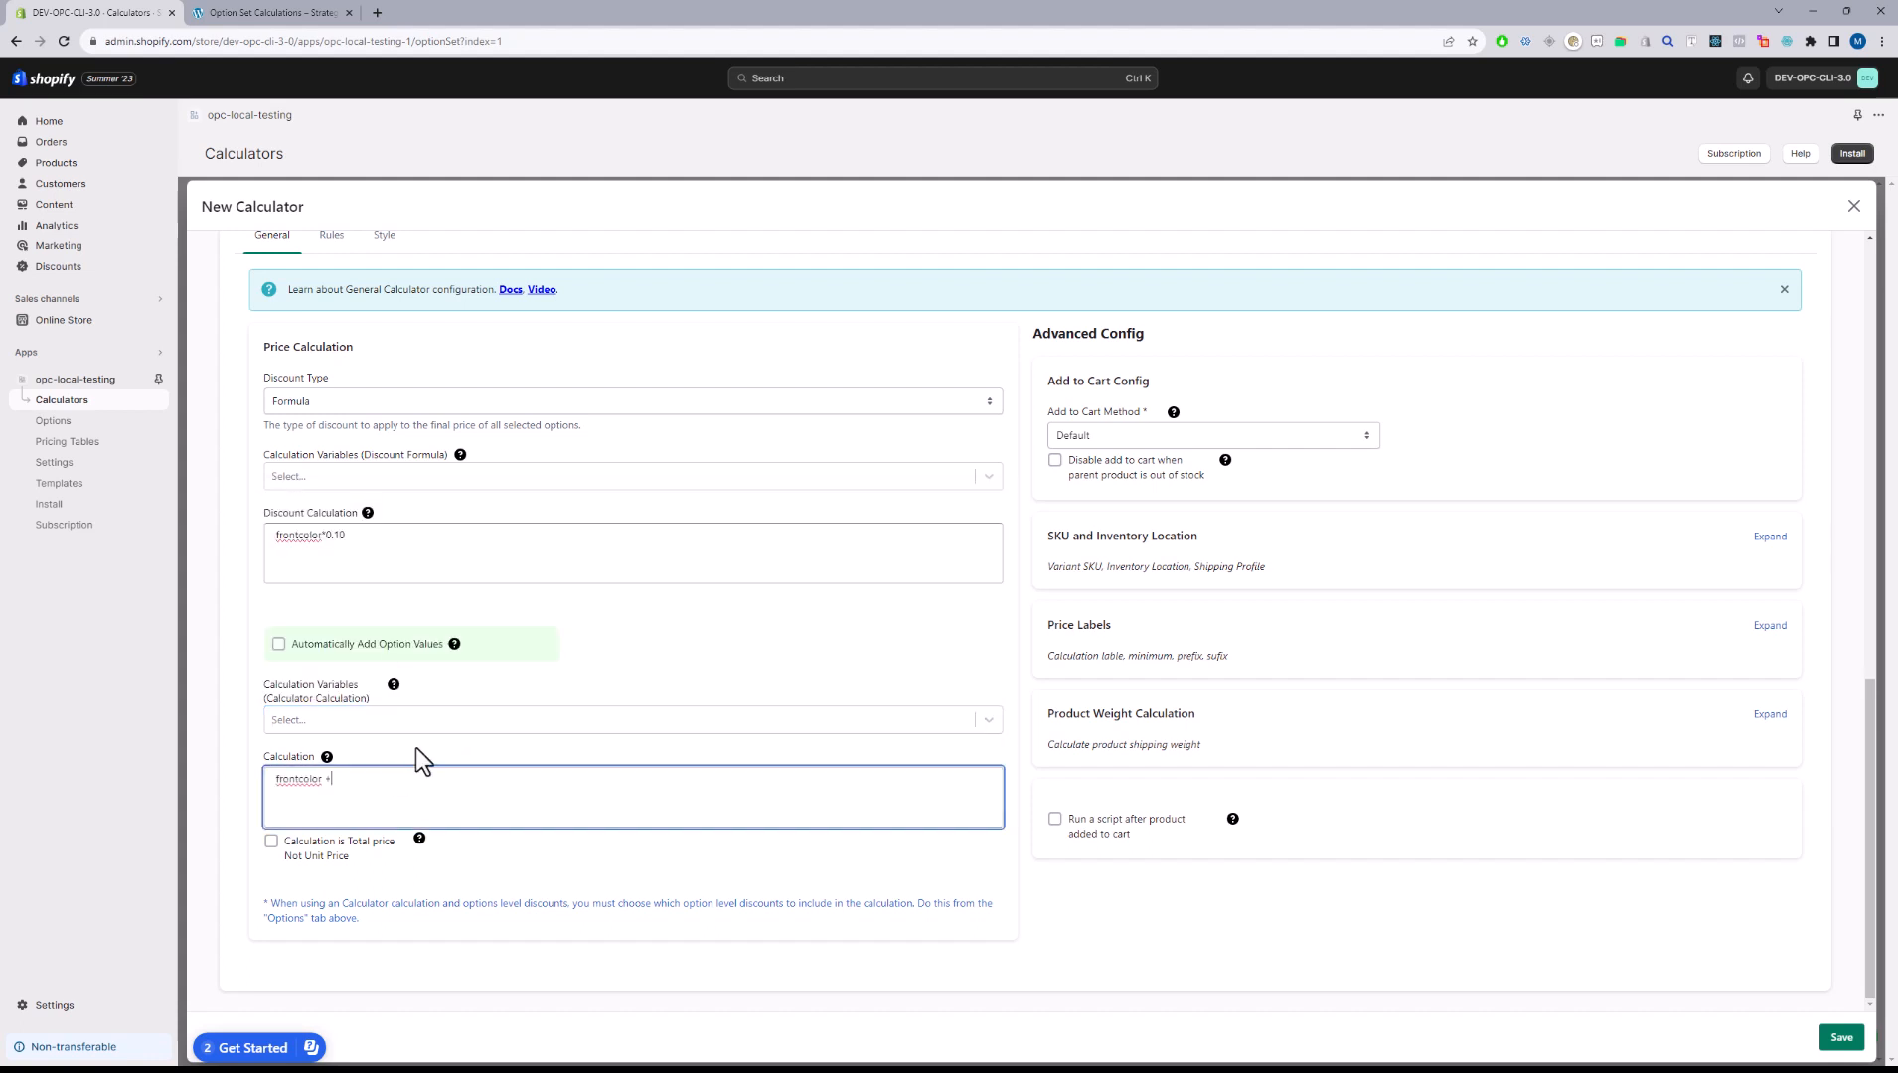
{"action": "left_click", "coordinate": [421, 726]}
{"action": "key", "text": "Down"}
{"action": "key", "text": "Return"}
{"action": "left_click", "coordinate": [428, 785]}
{"action": "type", "text": "*"}
{"action": "left_click", "coordinate": [443, 713]}
{"action": "left_click", "coordinate": [439, 571]}
{"action": "left_click_drag", "start_coordinate": [525, 789], "coordinate": [278, 781]}
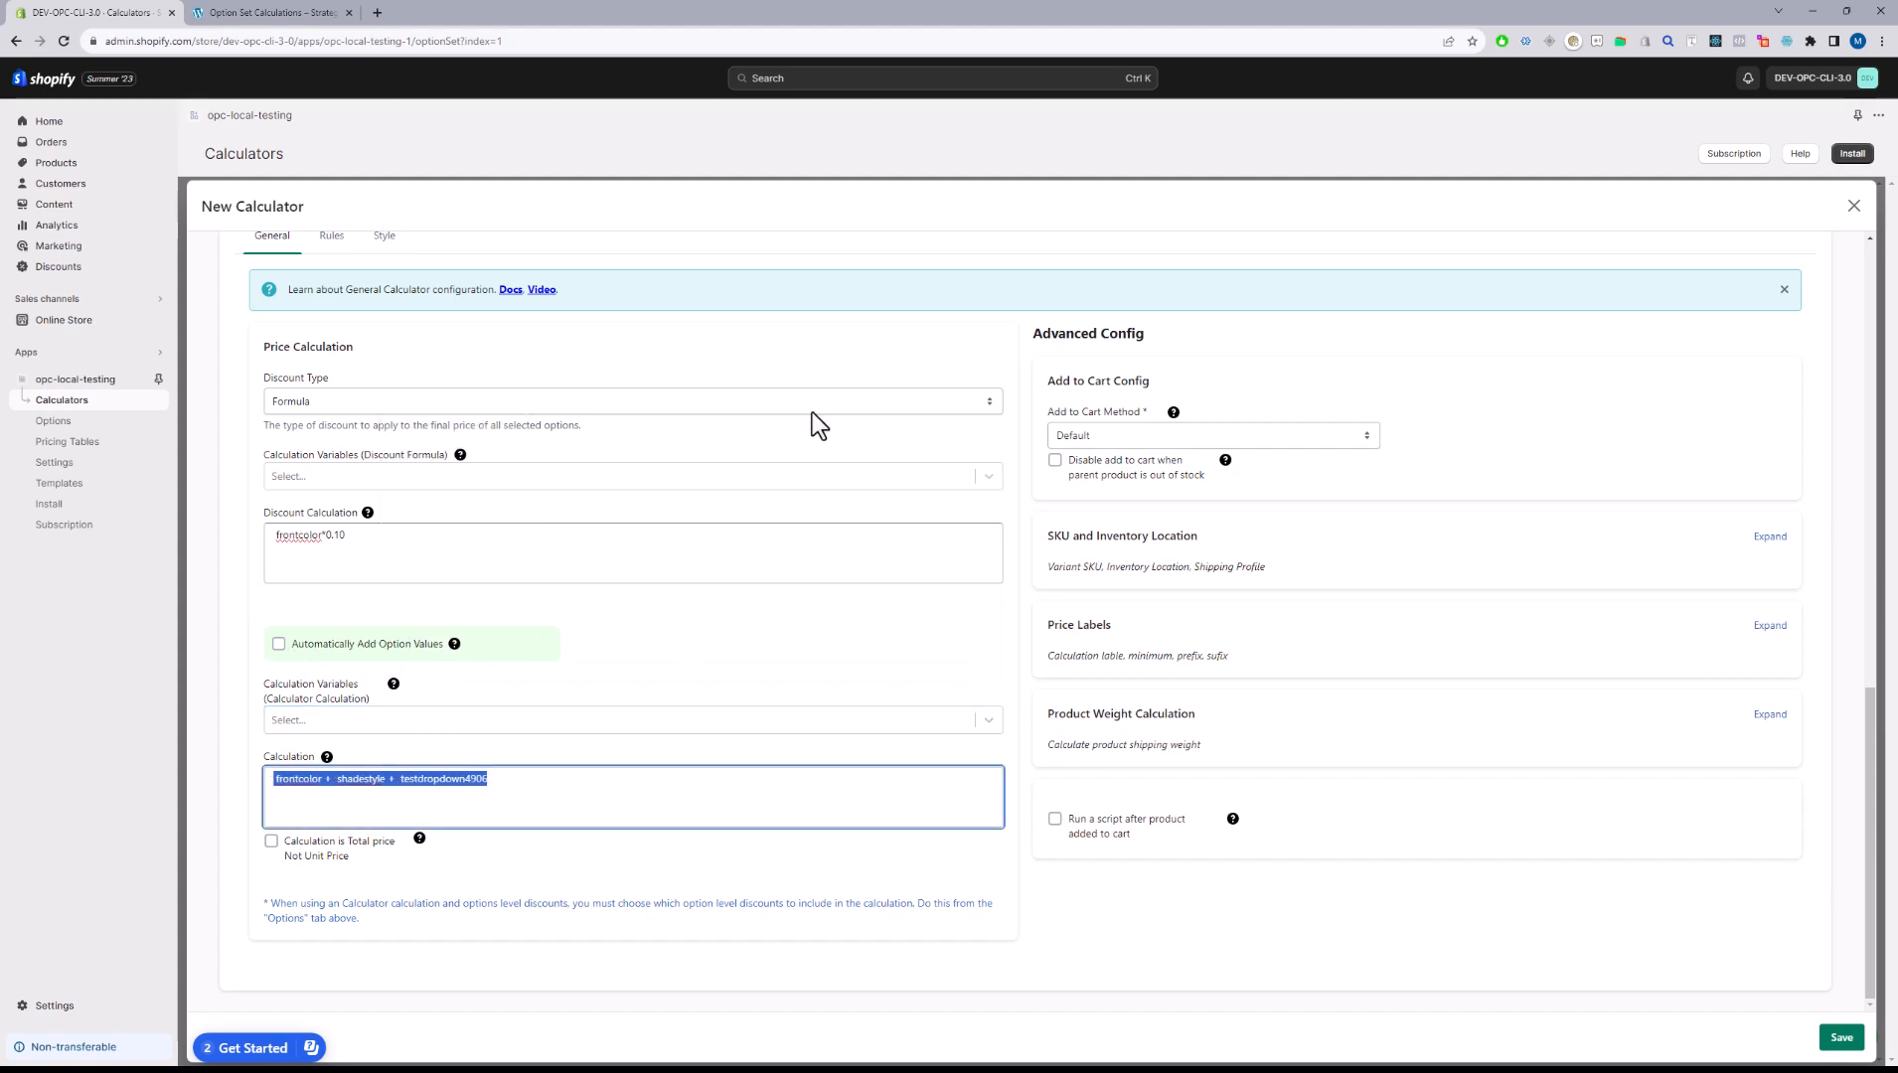
- Test the summed calculation in the calculator preview with the greens and grey shade styles and Red in the test dropdown
{"action": "scroll", "coordinate": [813, 412], "scroll_direction": "up", "scroll_amount": 10}
{"action": "left_click", "coordinate": [261, 565]}
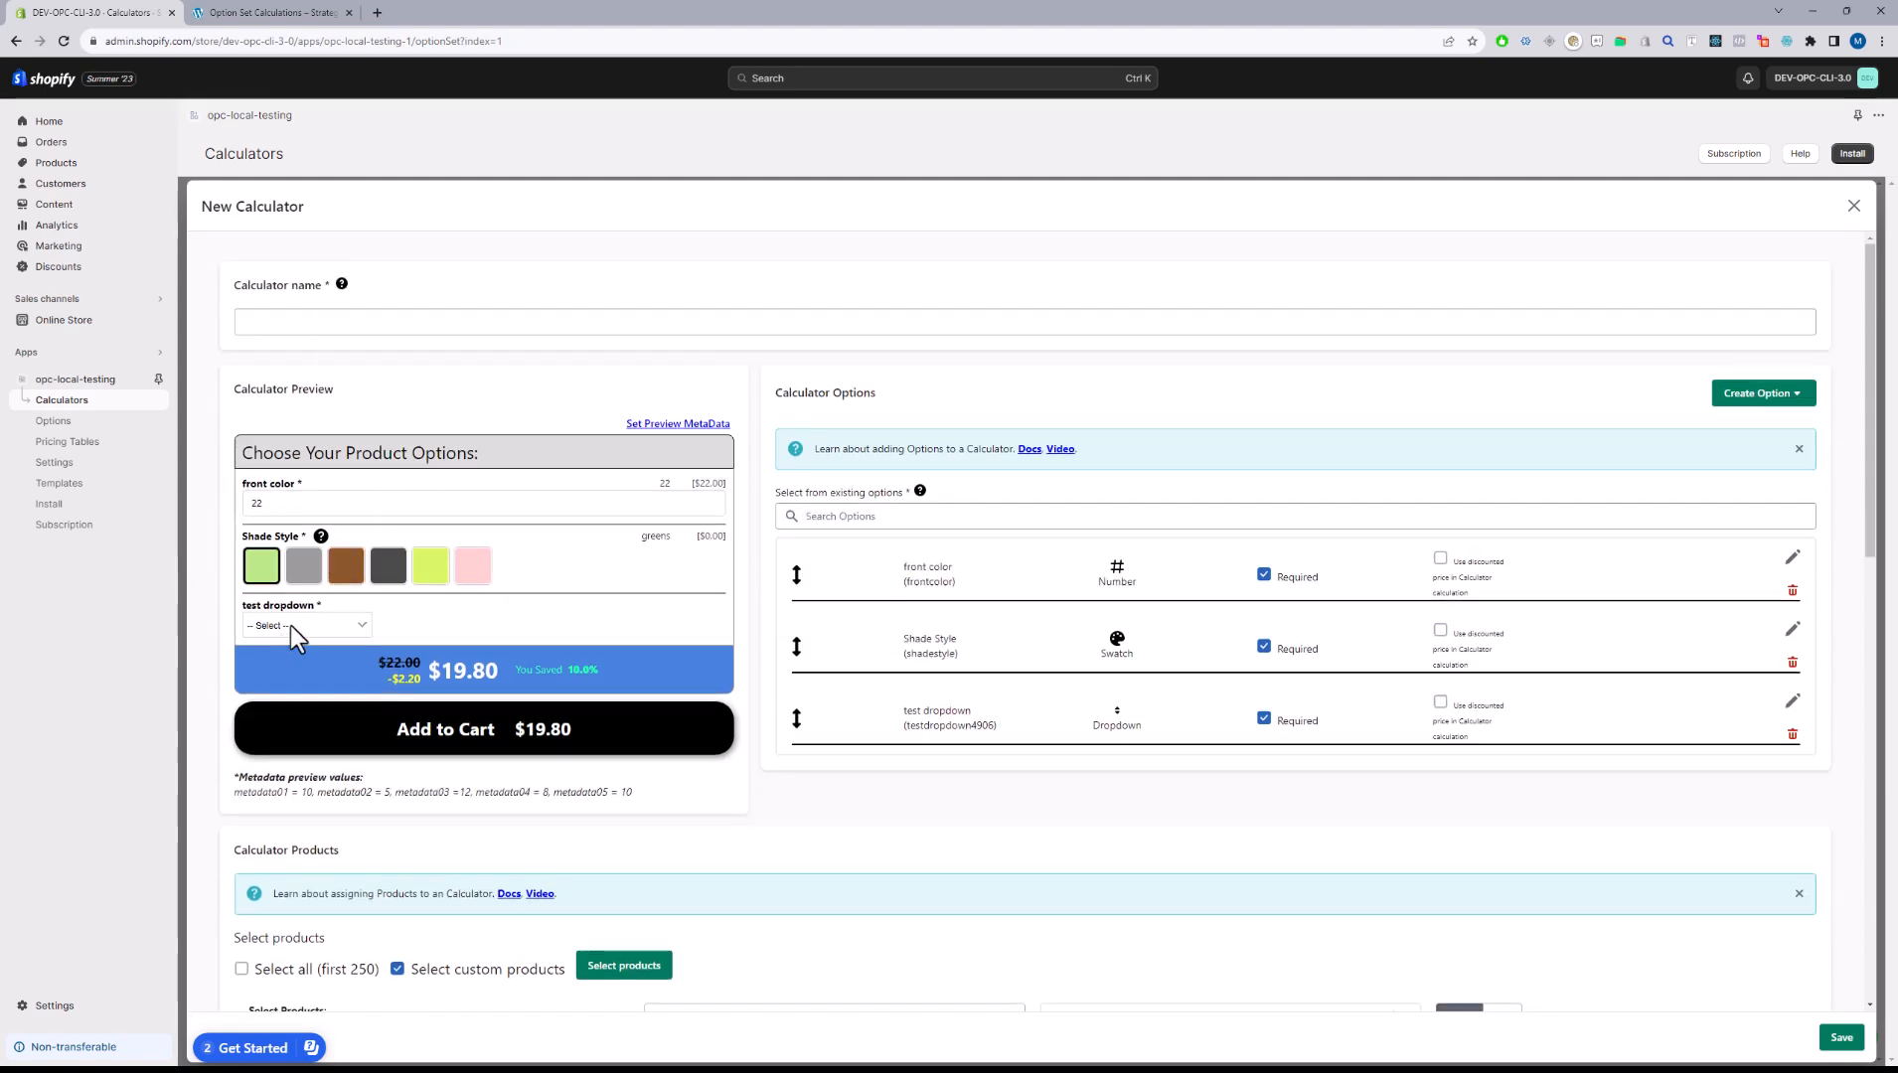
{"action": "left_click", "coordinate": [290, 626]}
{"action": "left_click", "coordinate": [270, 679]}
{"action": "left_click", "coordinate": [304, 565]}
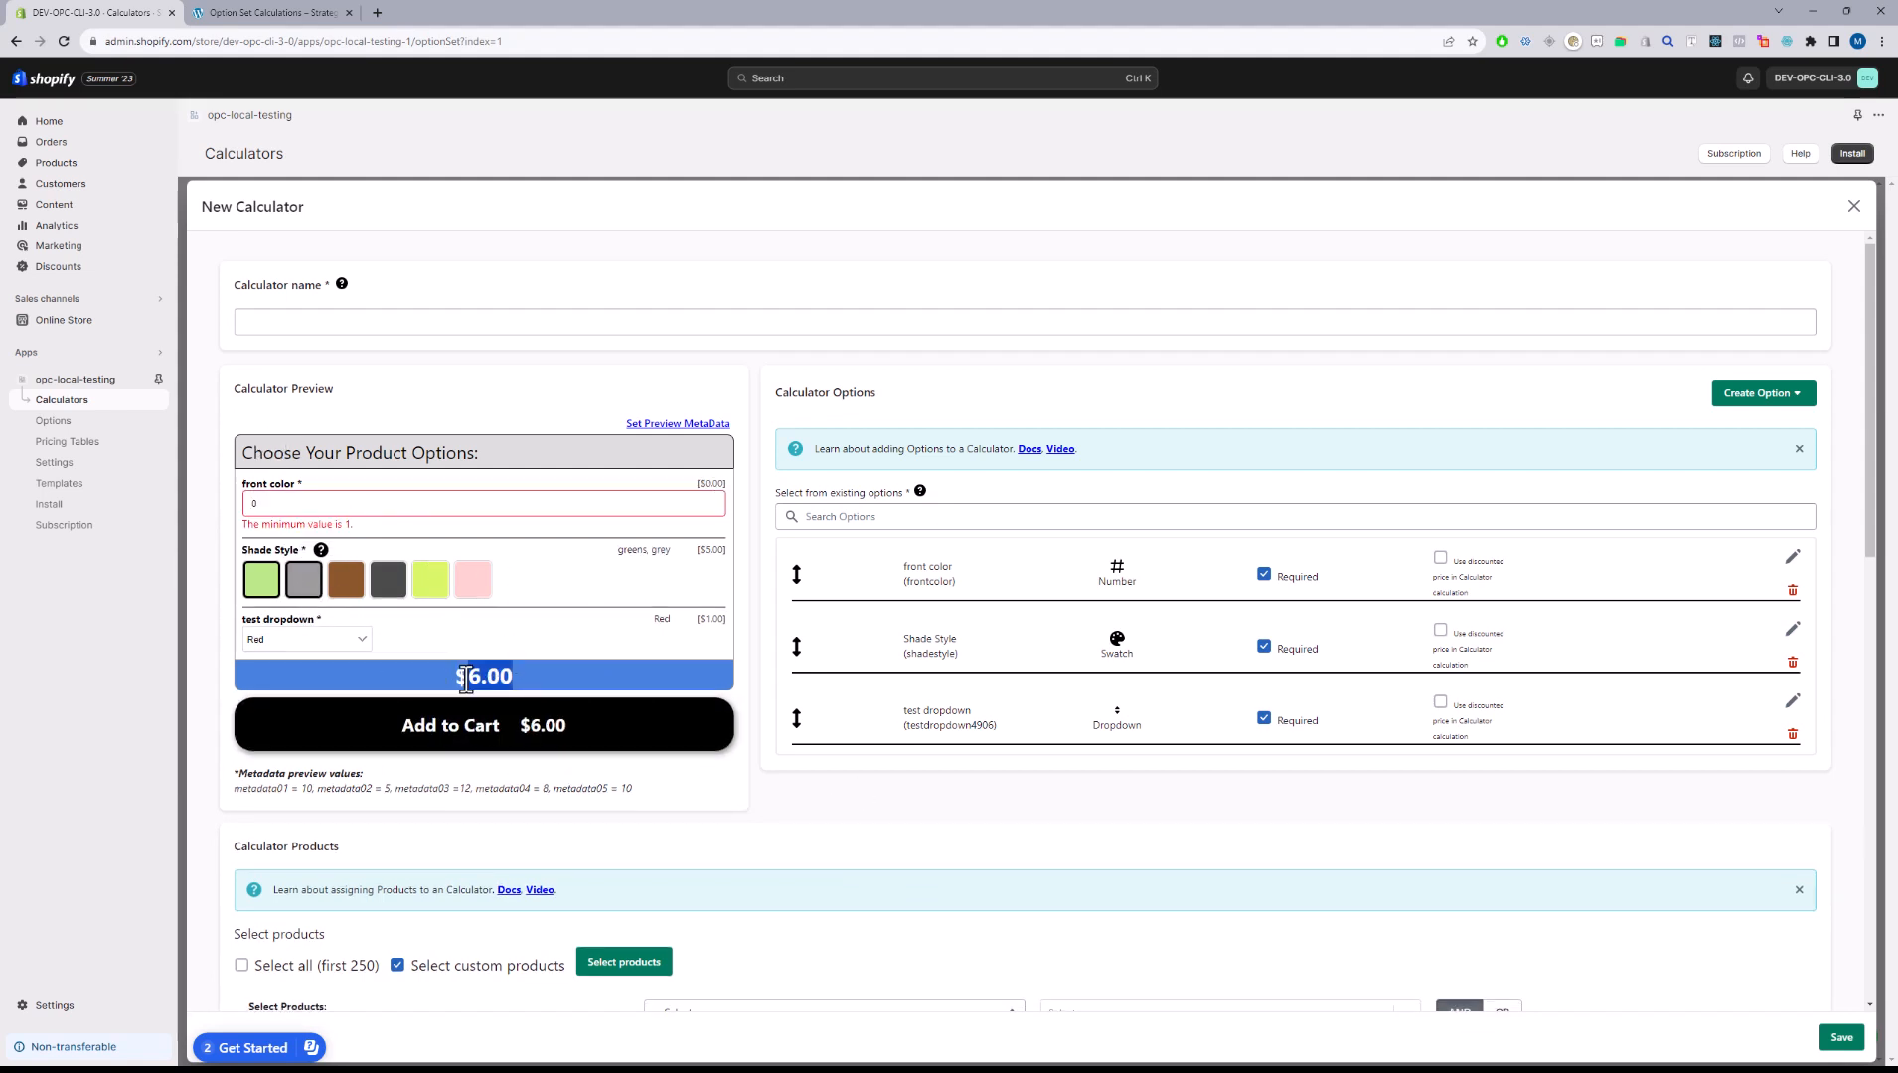
- Change the calculator's calculation to (frontcolor + shadestyle + testdropdown4906) - 10
{"action": "scroll", "coordinate": [466, 679], "scroll_direction": "down", "scroll_amount": 10}
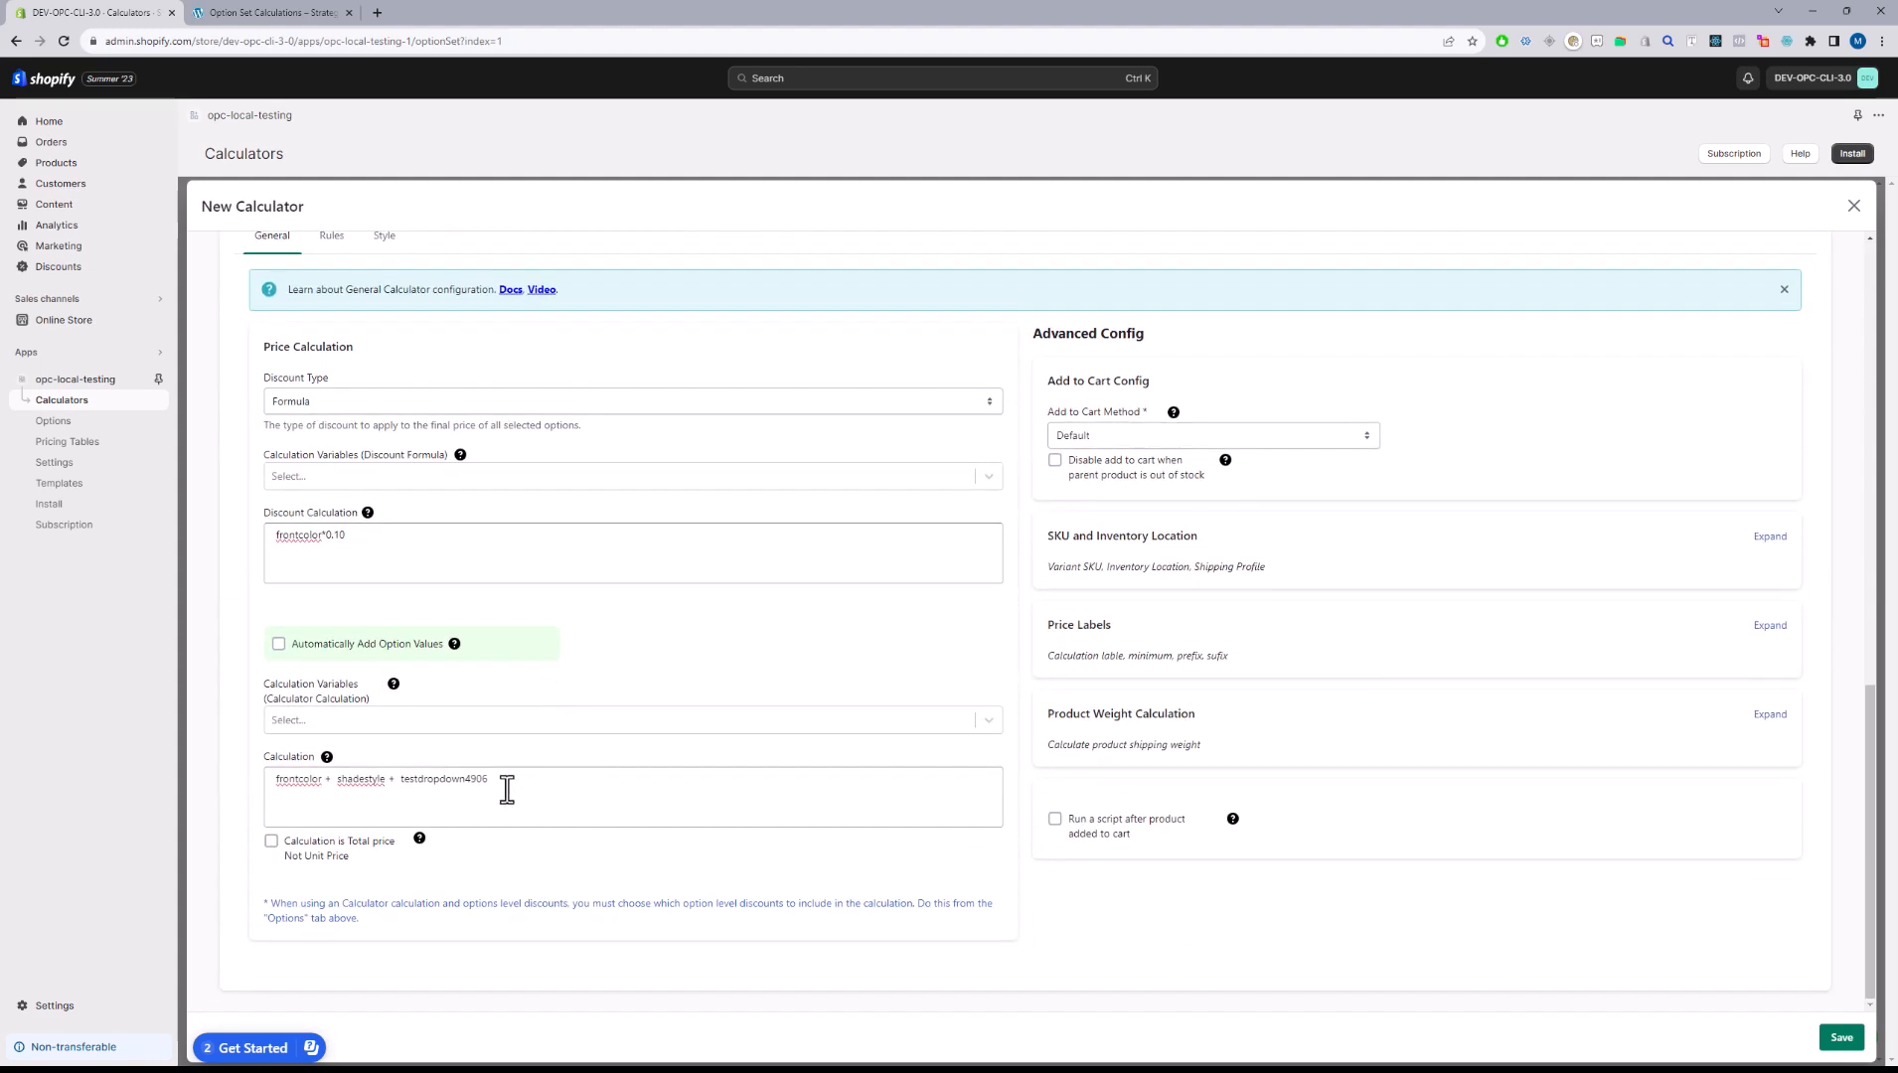
{"action": "left_click_drag", "start_coordinate": [549, 788], "coordinate": [248, 767]}
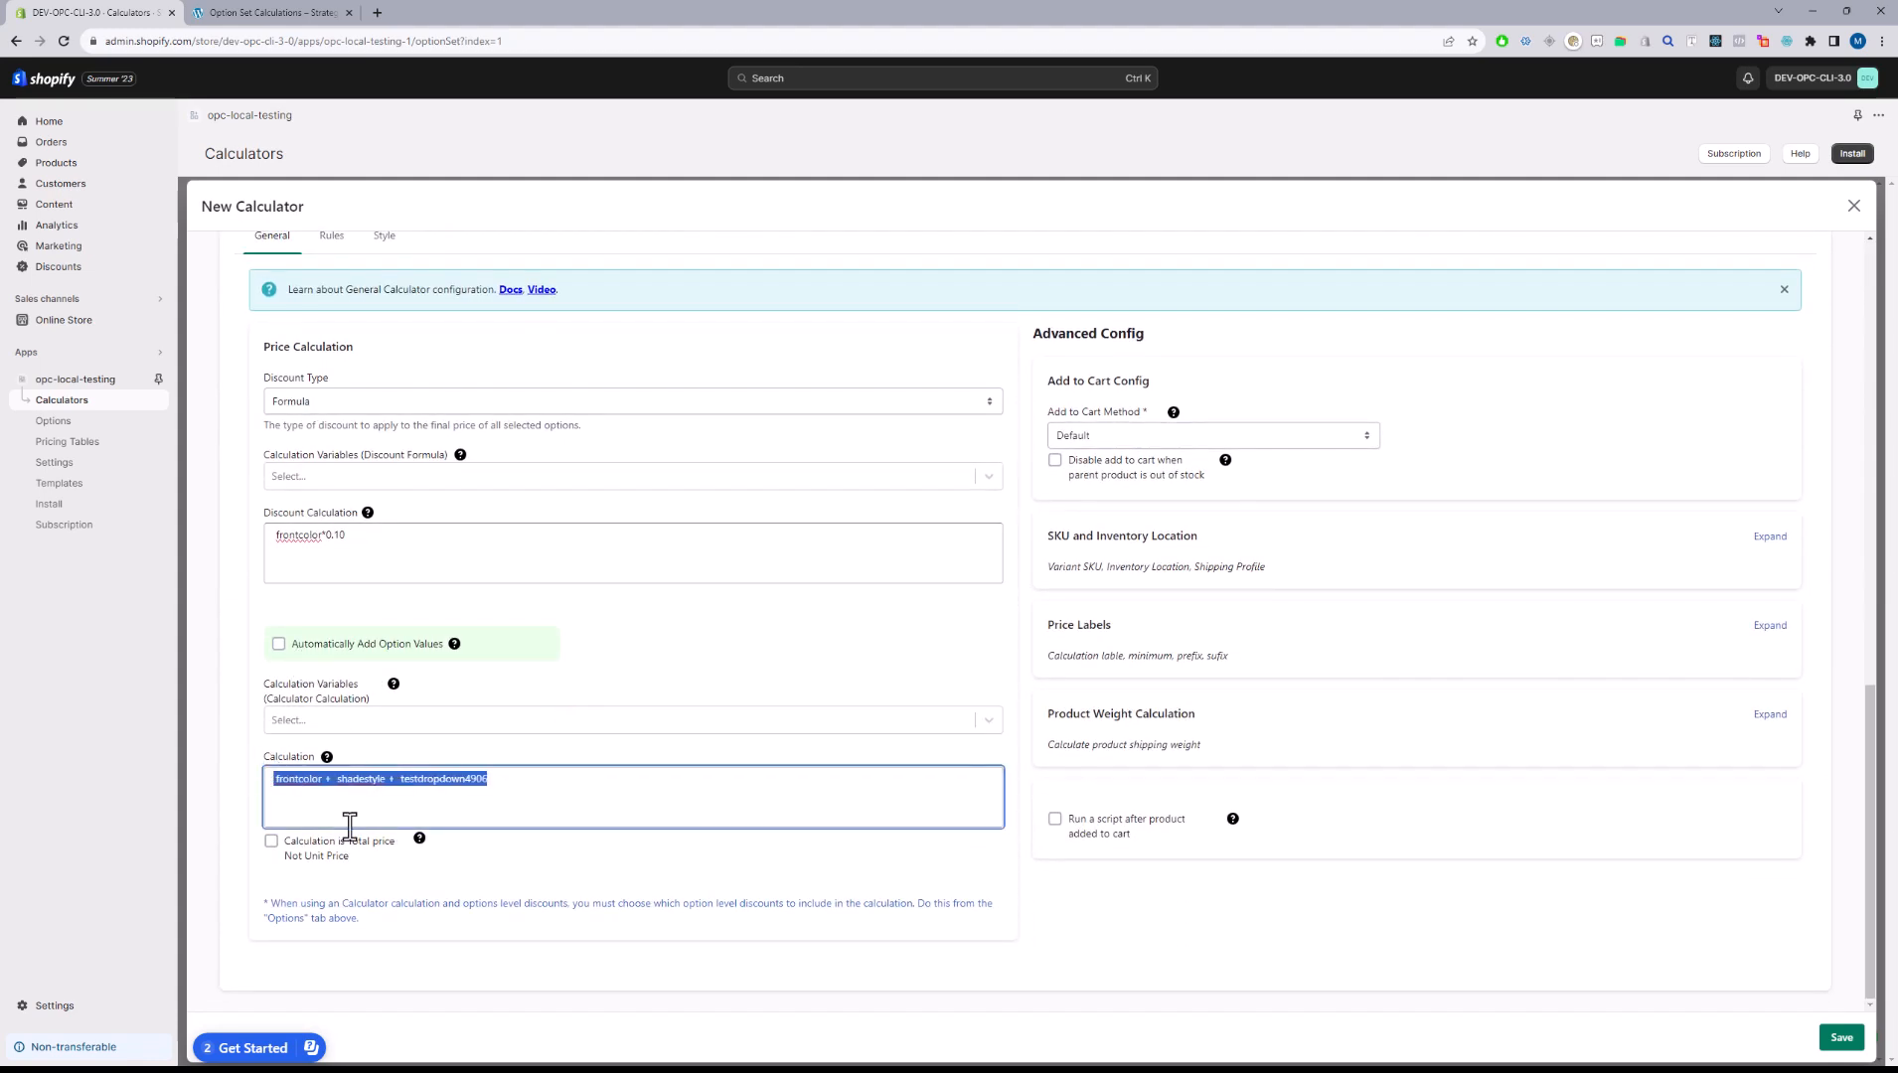
{"action": "left_click", "coordinate": [523, 805]}
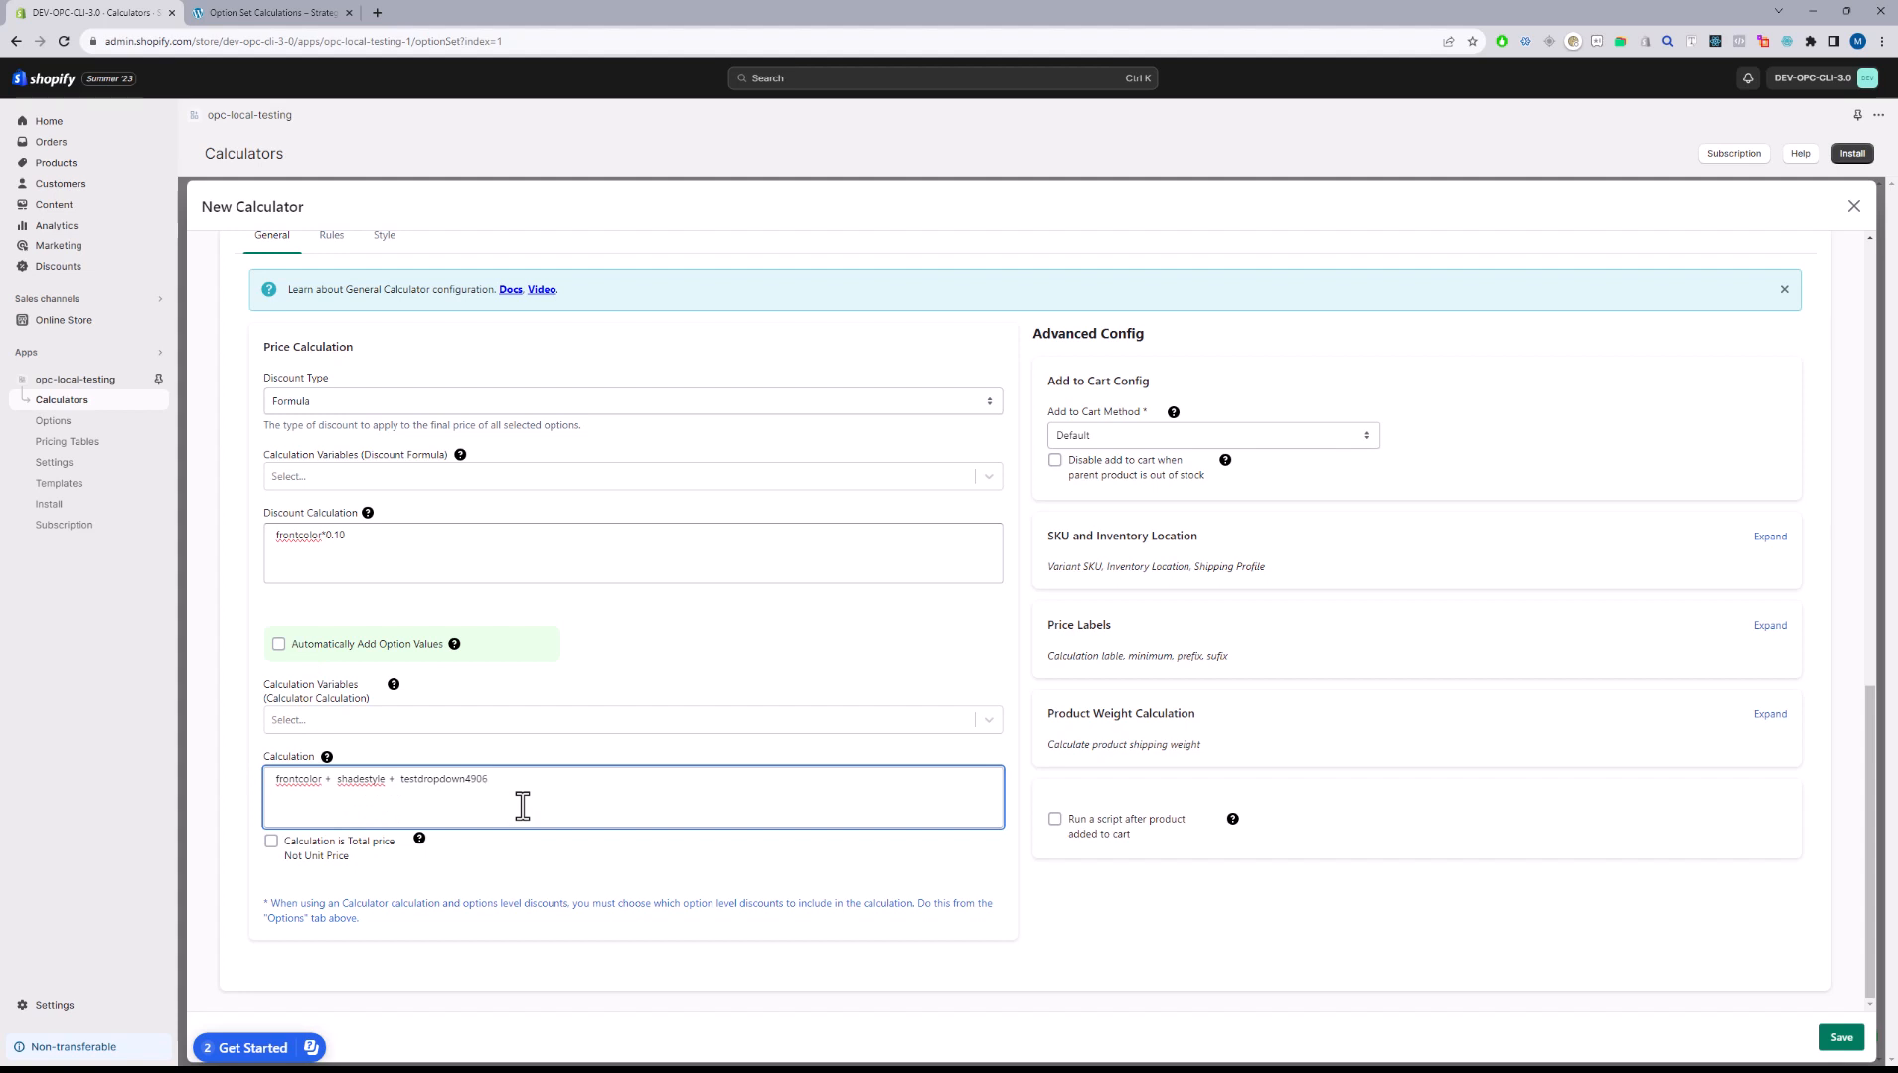
{"action": "type", "text": "-10"}
{"action": "key", "text": "Home"}
{"action": "type", "text": "("}
{"action": "left_click", "coordinate": [500, 779]}
{"action": "type", "text": ")"}
- Compare the fixed deduction in the calculation with the discount calculation formula
{"action": "left_click_drag", "start_coordinate": [528, 787], "coordinate": [503, 786]}
{"action": "left_click_drag", "start_coordinate": [369, 552], "coordinate": [298, 537]}
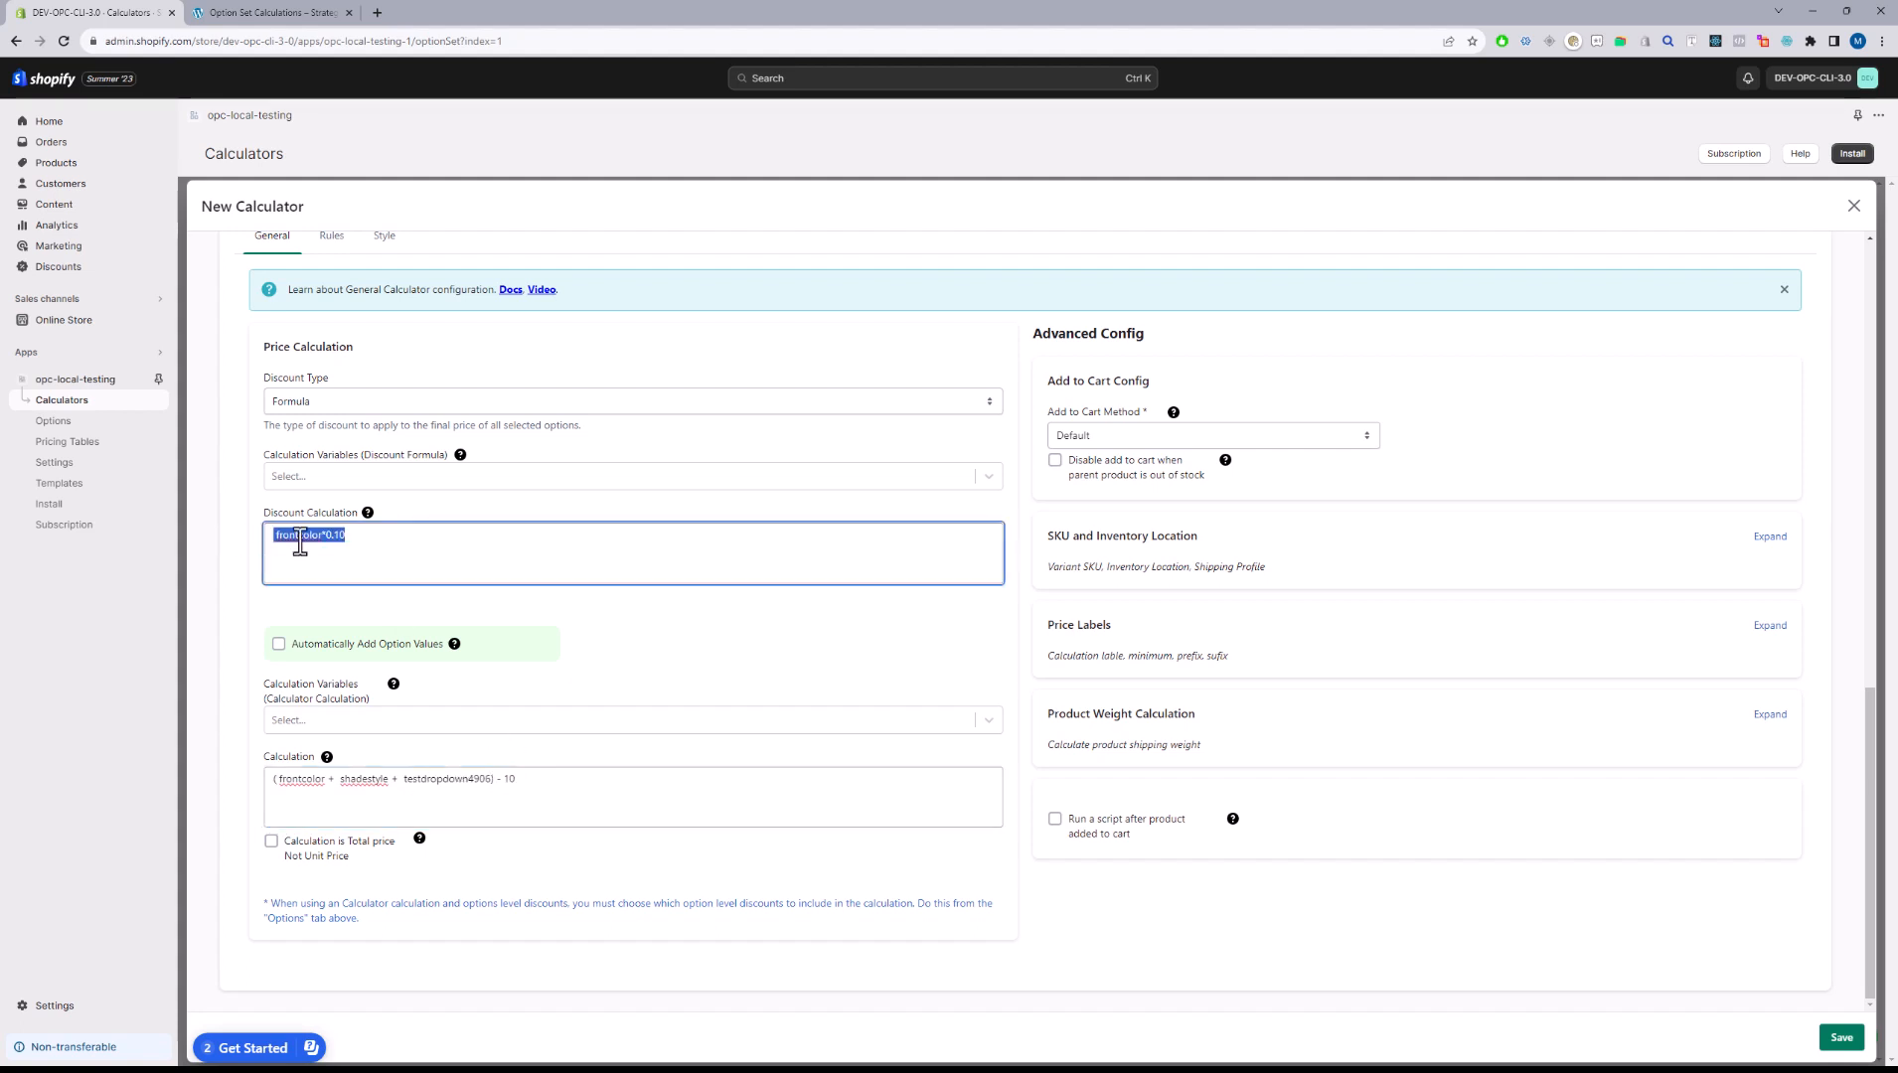
{"action": "left_click_drag", "start_coordinate": [497, 784], "coordinate": [517, 784]}
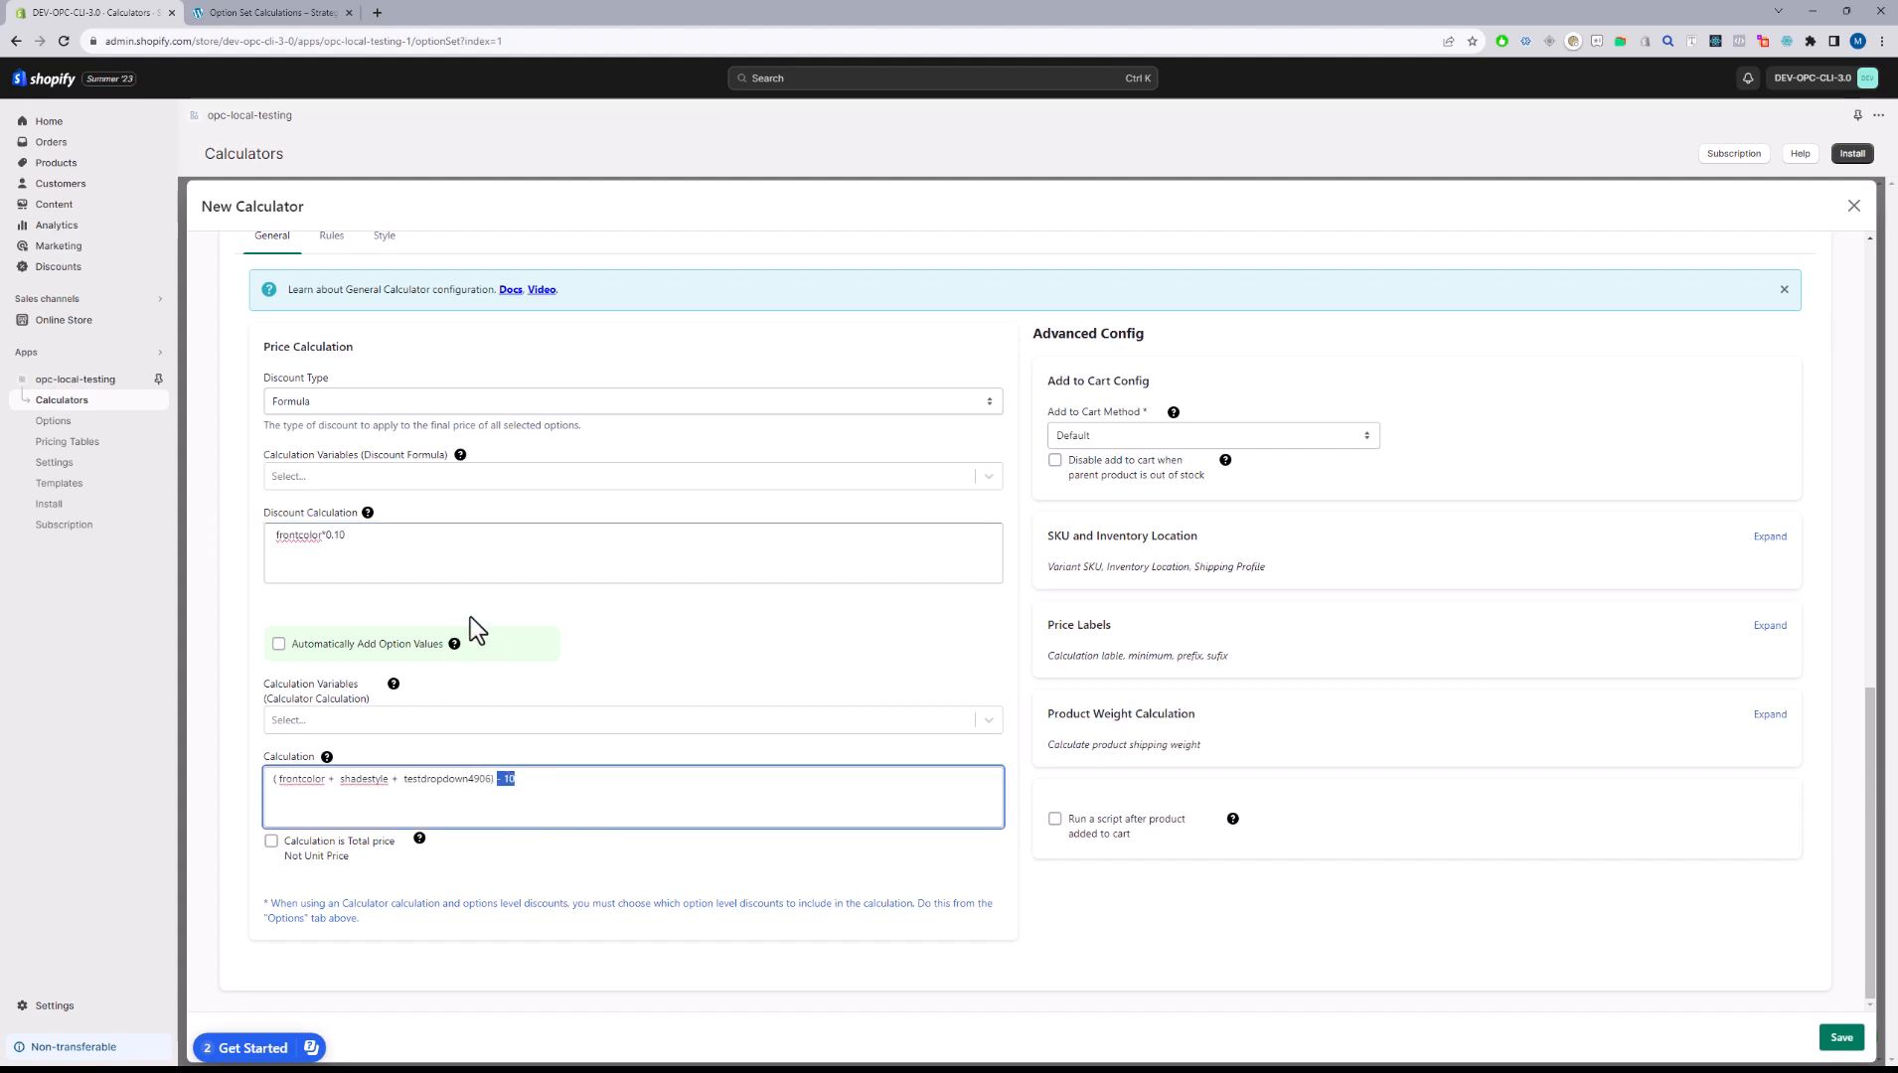
{"action": "left_click_drag", "start_coordinate": [350, 538], "coordinate": [264, 535]}
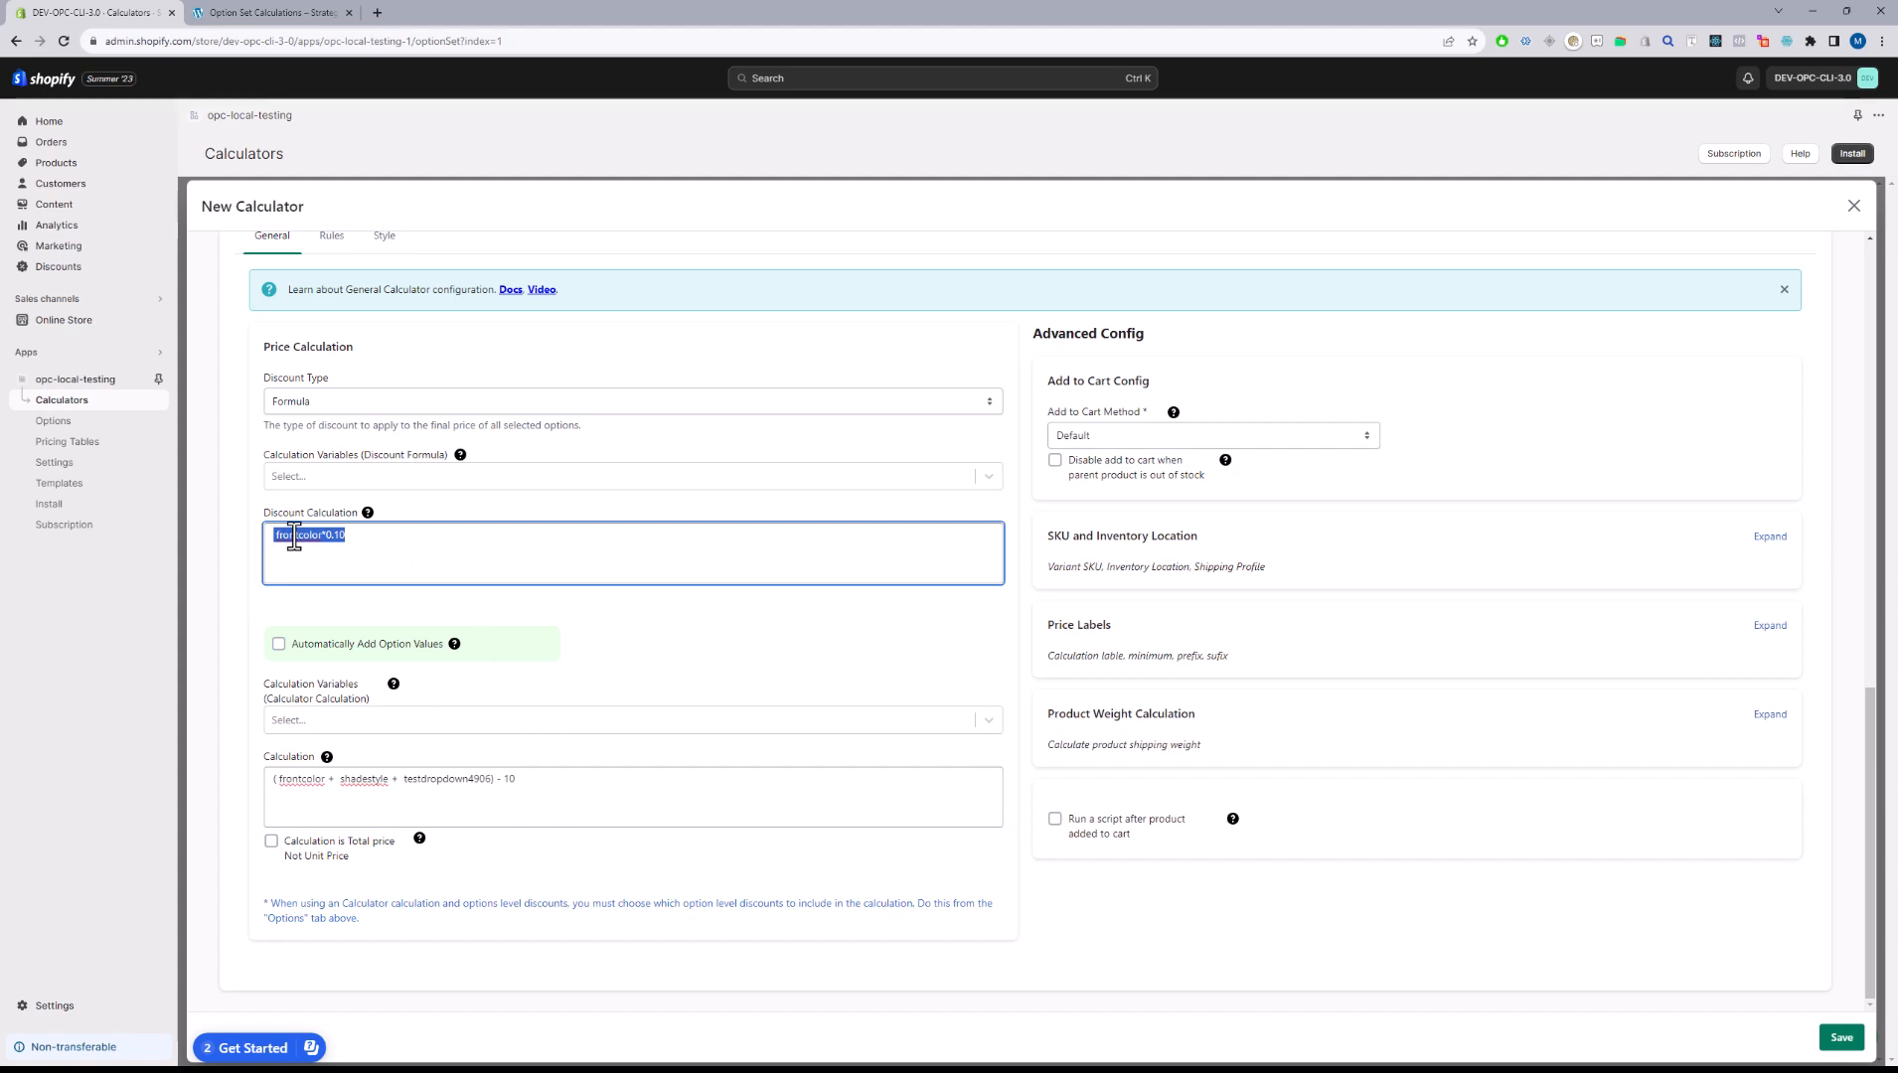
{"action": "left_click_drag", "start_coordinate": [497, 780], "coordinate": [519, 780]}
- Choose the grey shade style and Red in the calculator preview, and examine the option prices, subtotal and discount
{"action": "scroll", "coordinate": [576, 701], "scroll_direction": "up", "scroll_amount": 2}
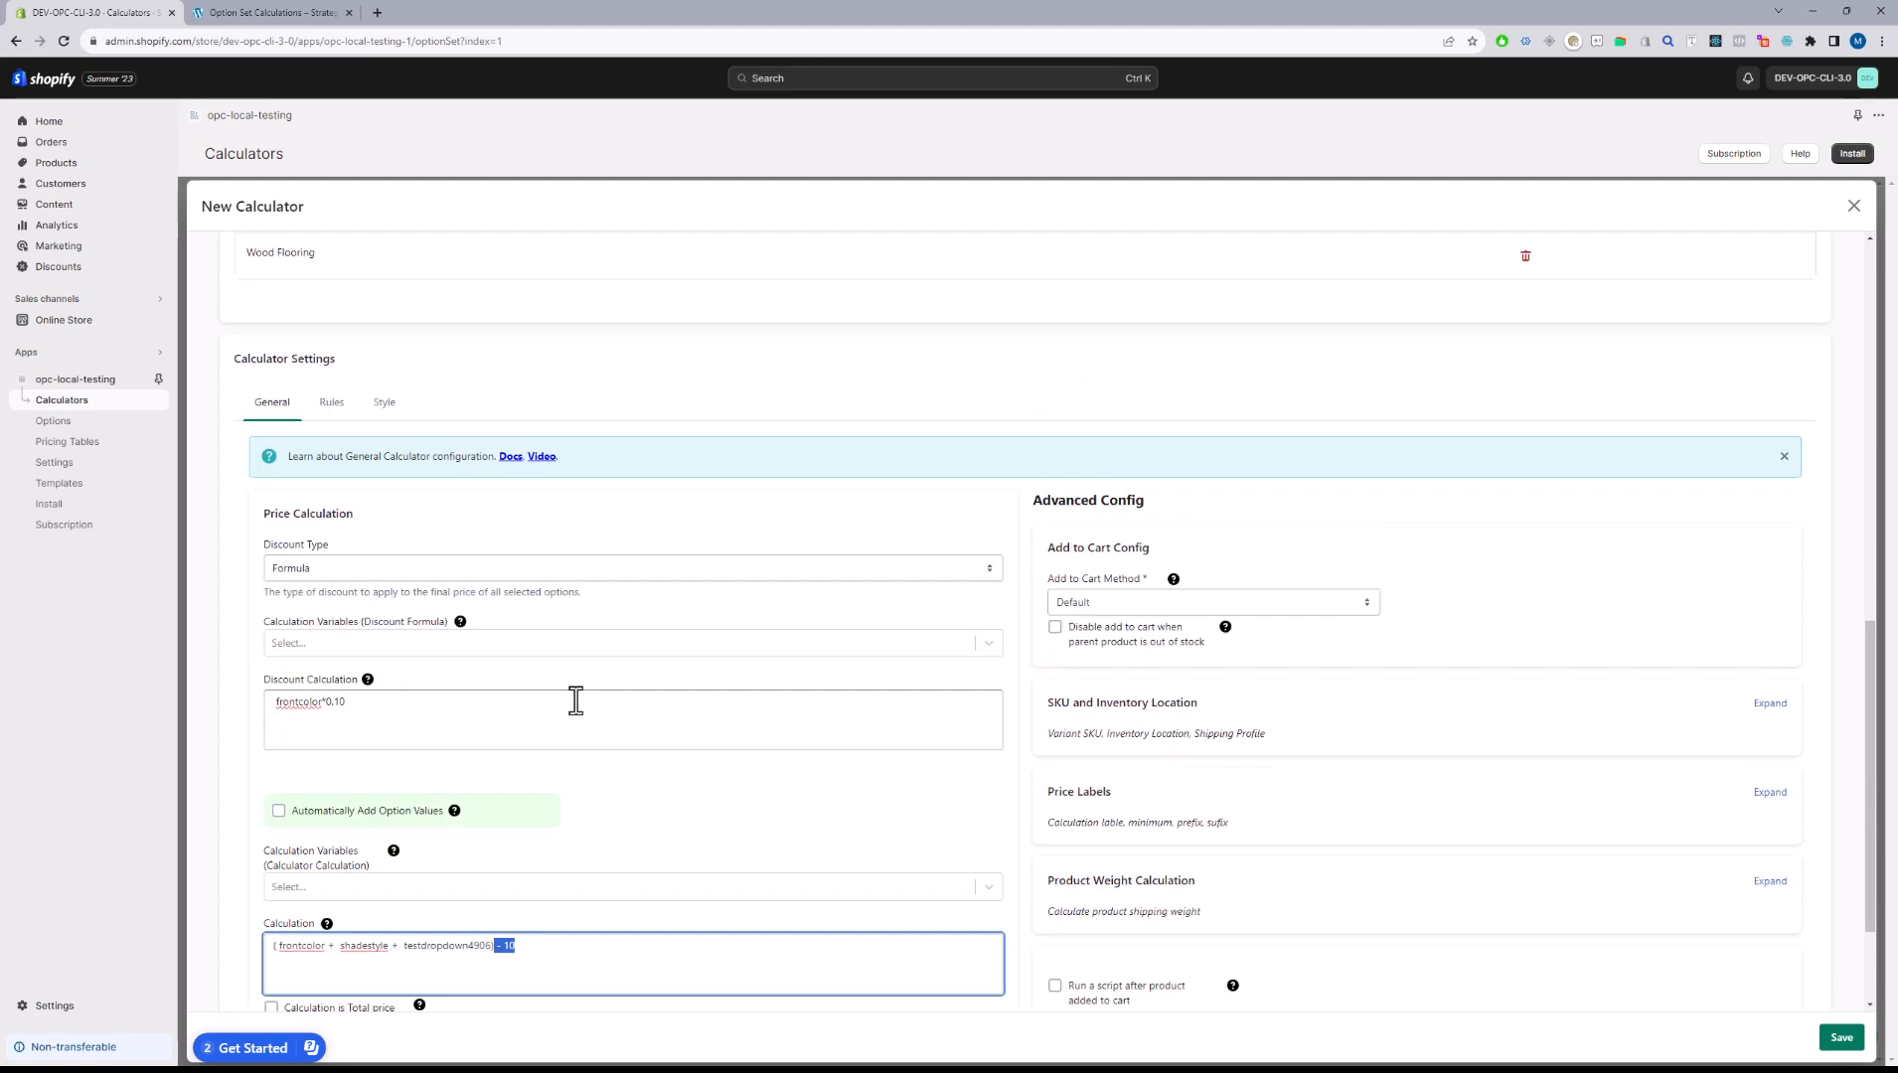
{"action": "scroll", "coordinate": [646, 705], "scroll_direction": "up", "scroll_amount": 9}
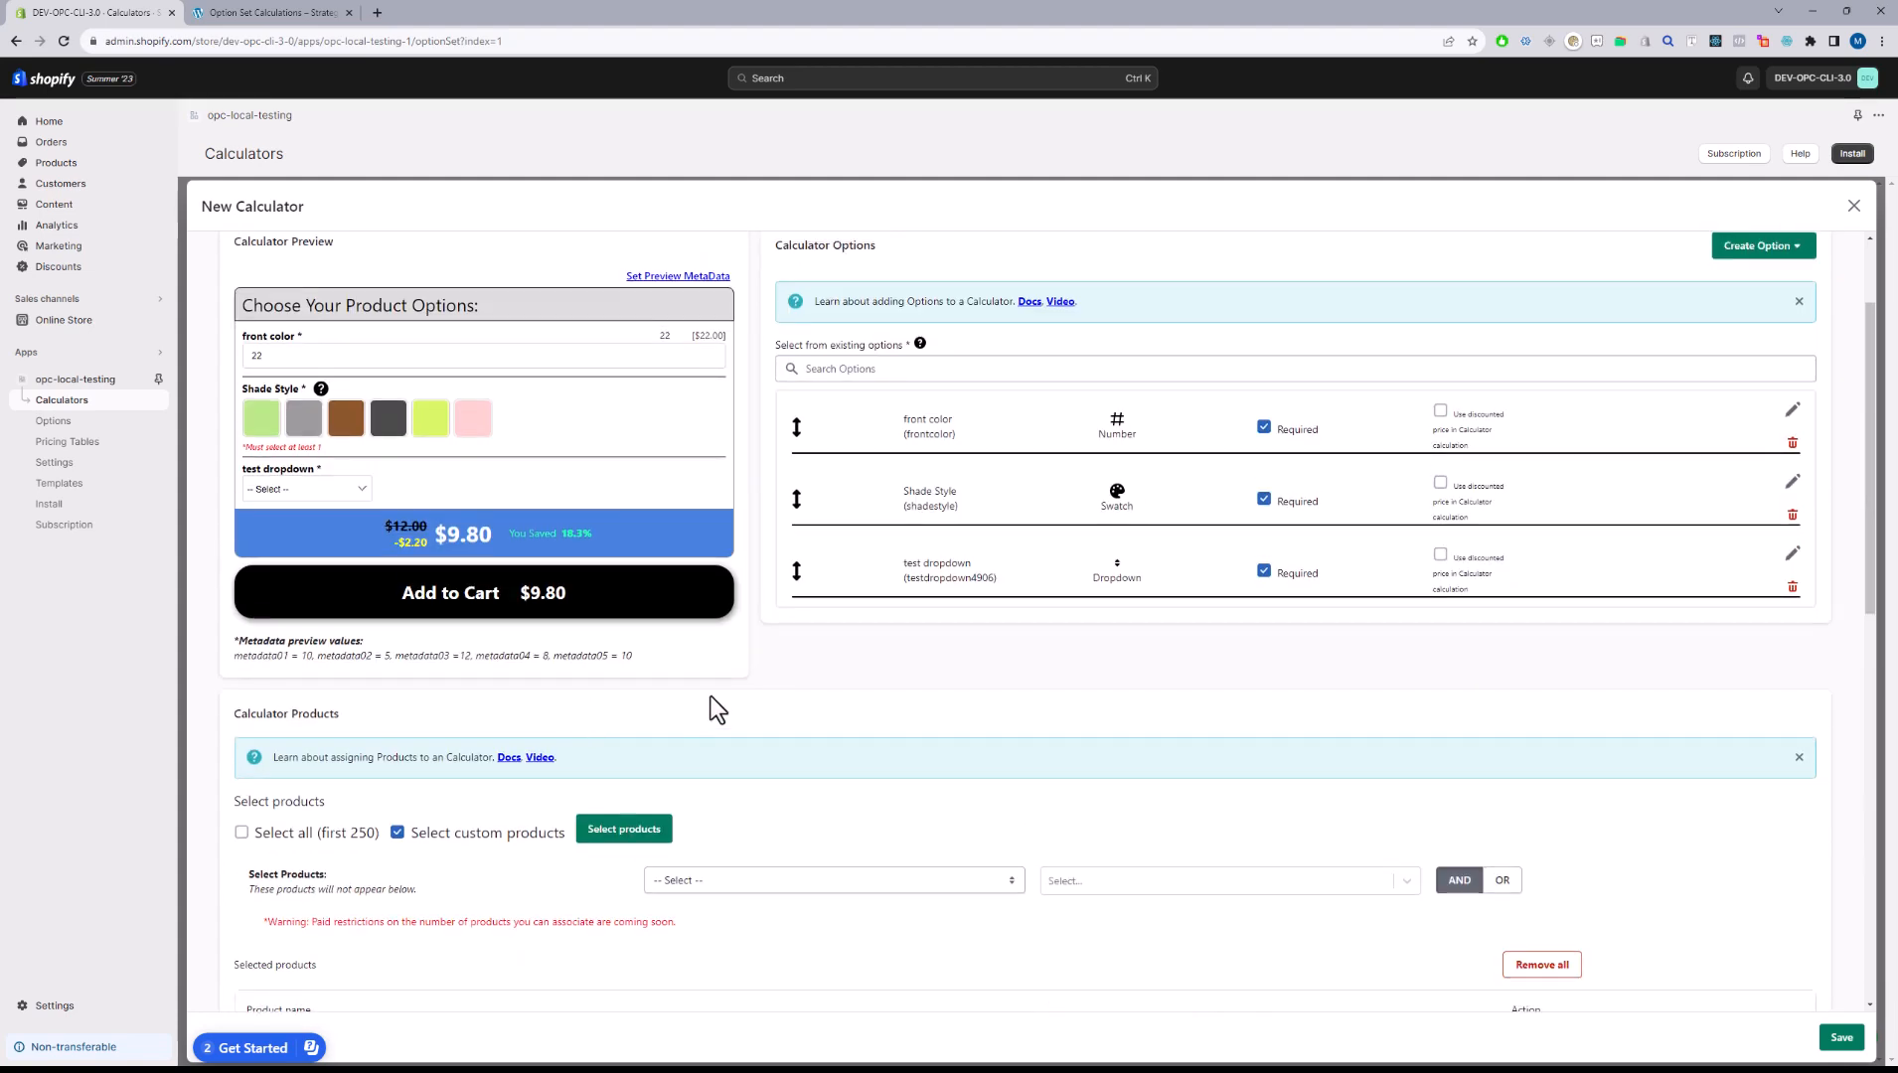
{"action": "left_click", "coordinate": [300, 426]}
{"action": "left_click", "coordinate": [335, 475]}
{"action": "left_click", "coordinate": [358, 520]}
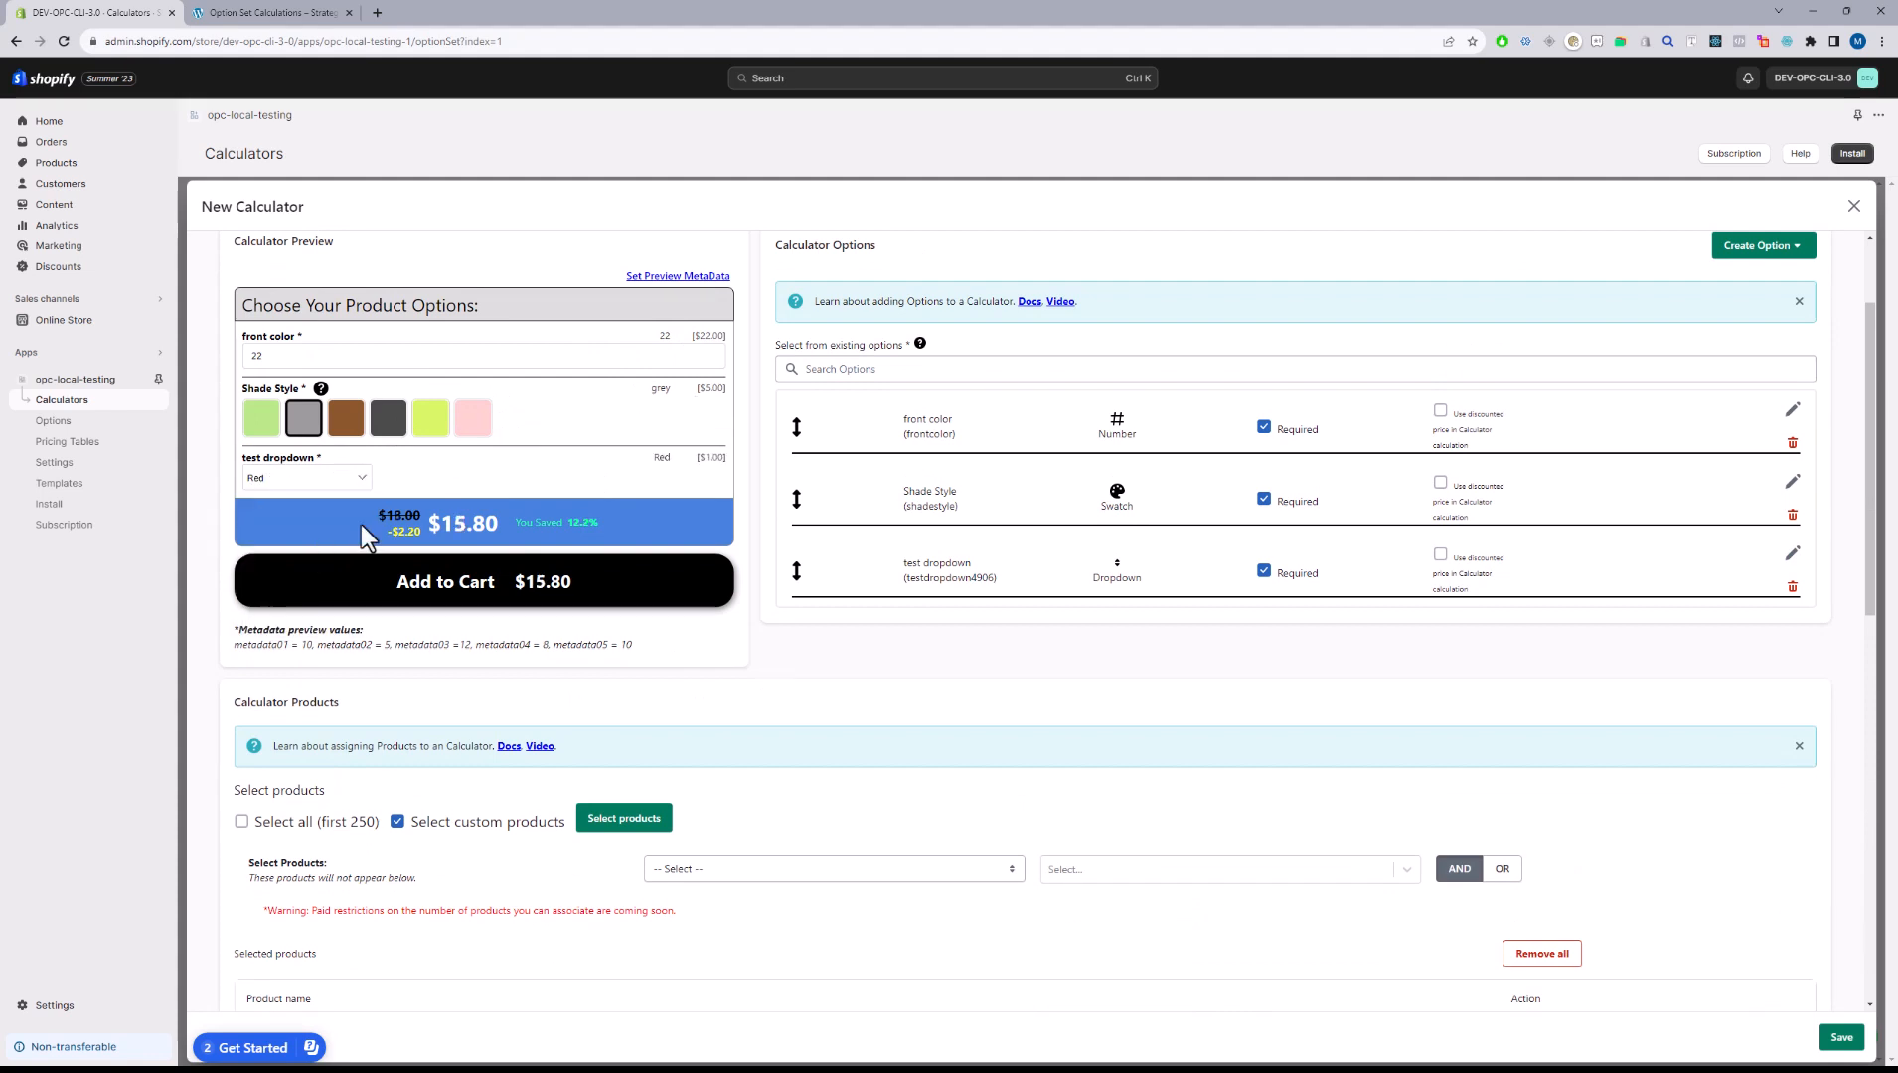
{"action": "left_click_drag", "start_coordinate": [698, 459], "coordinate": [727, 456]}
{"action": "left_click_drag", "start_coordinate": [394, 516], "coordinate": [418, 512]}
{"action": "left_click_drag", "start_coordinate": [387, 532], "coordinate": [421, 532]}
- Mark the calculator's calculation as the total price instead of the unit price
{"action": "scroll", "coordinate": [224, 662], "scroll_direction": "down", "scroll_amount": 10}
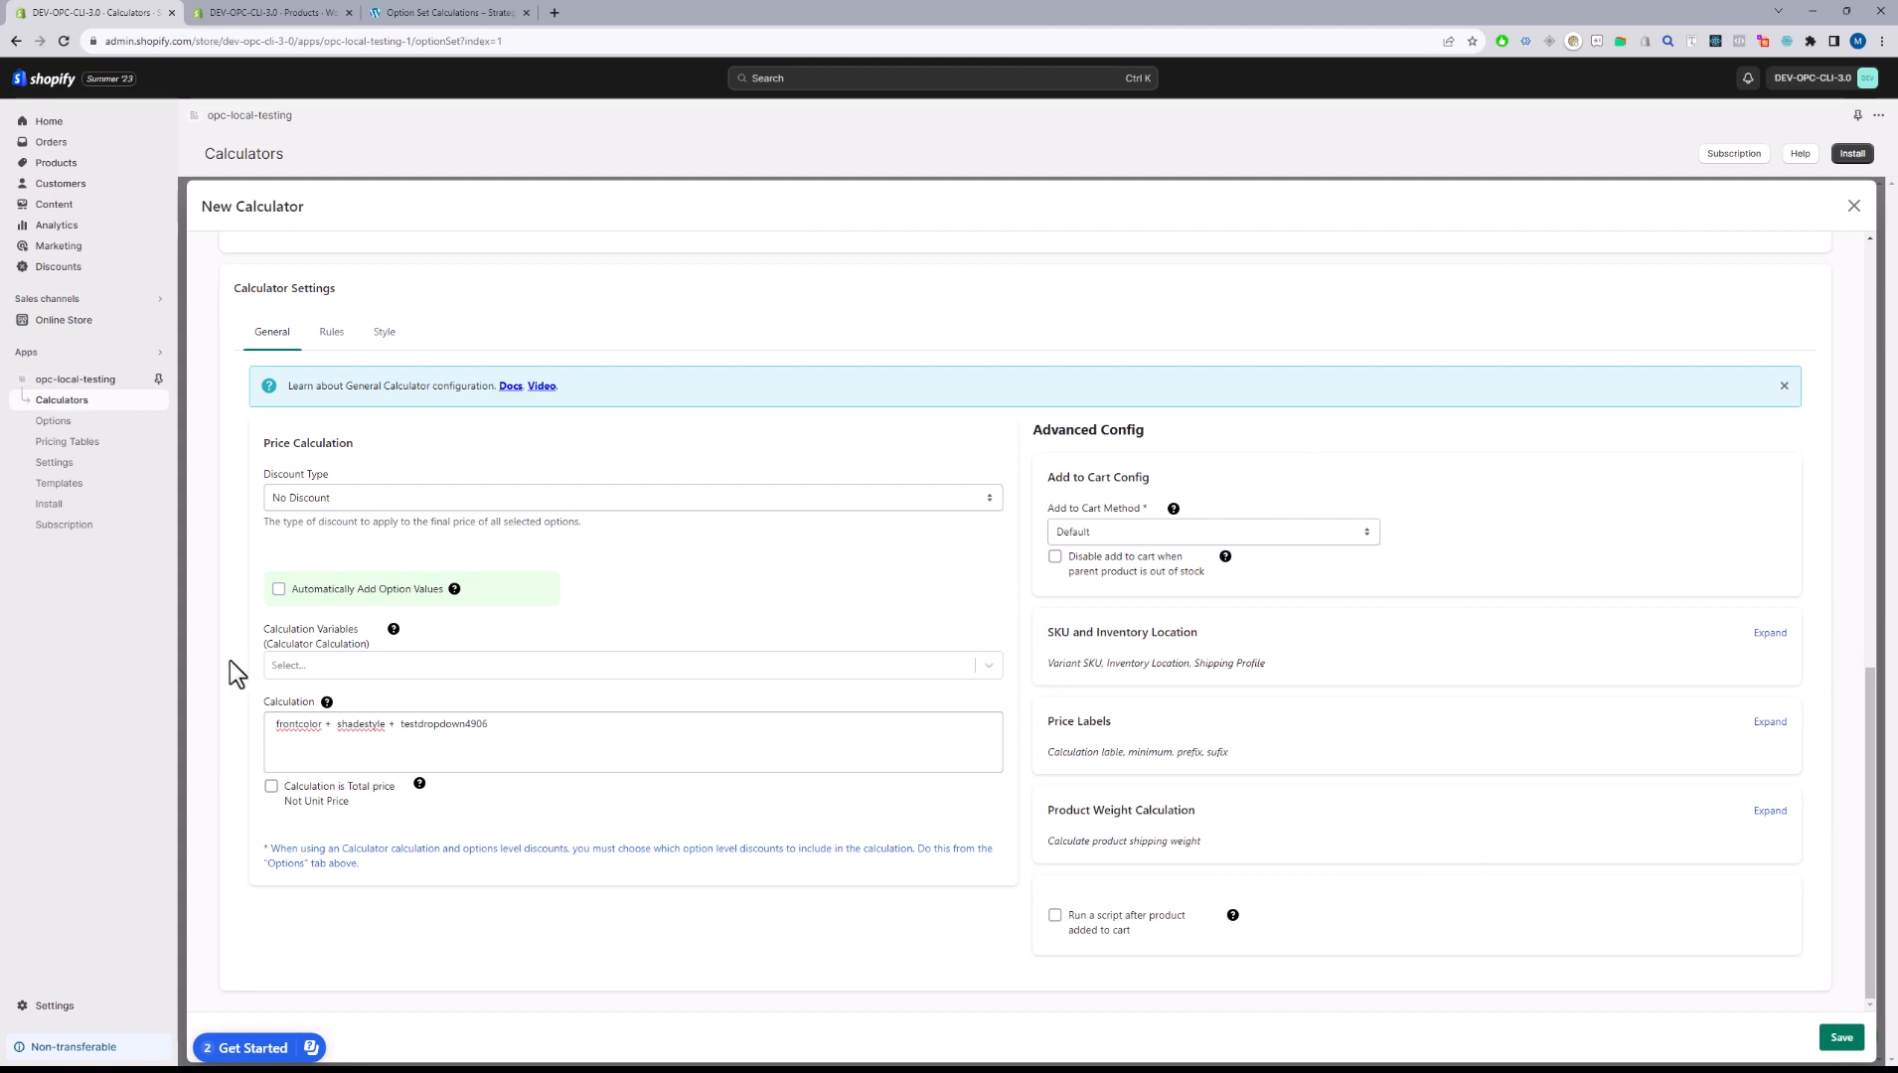
{"action": "left_click", "coordinate": [268, 790]}
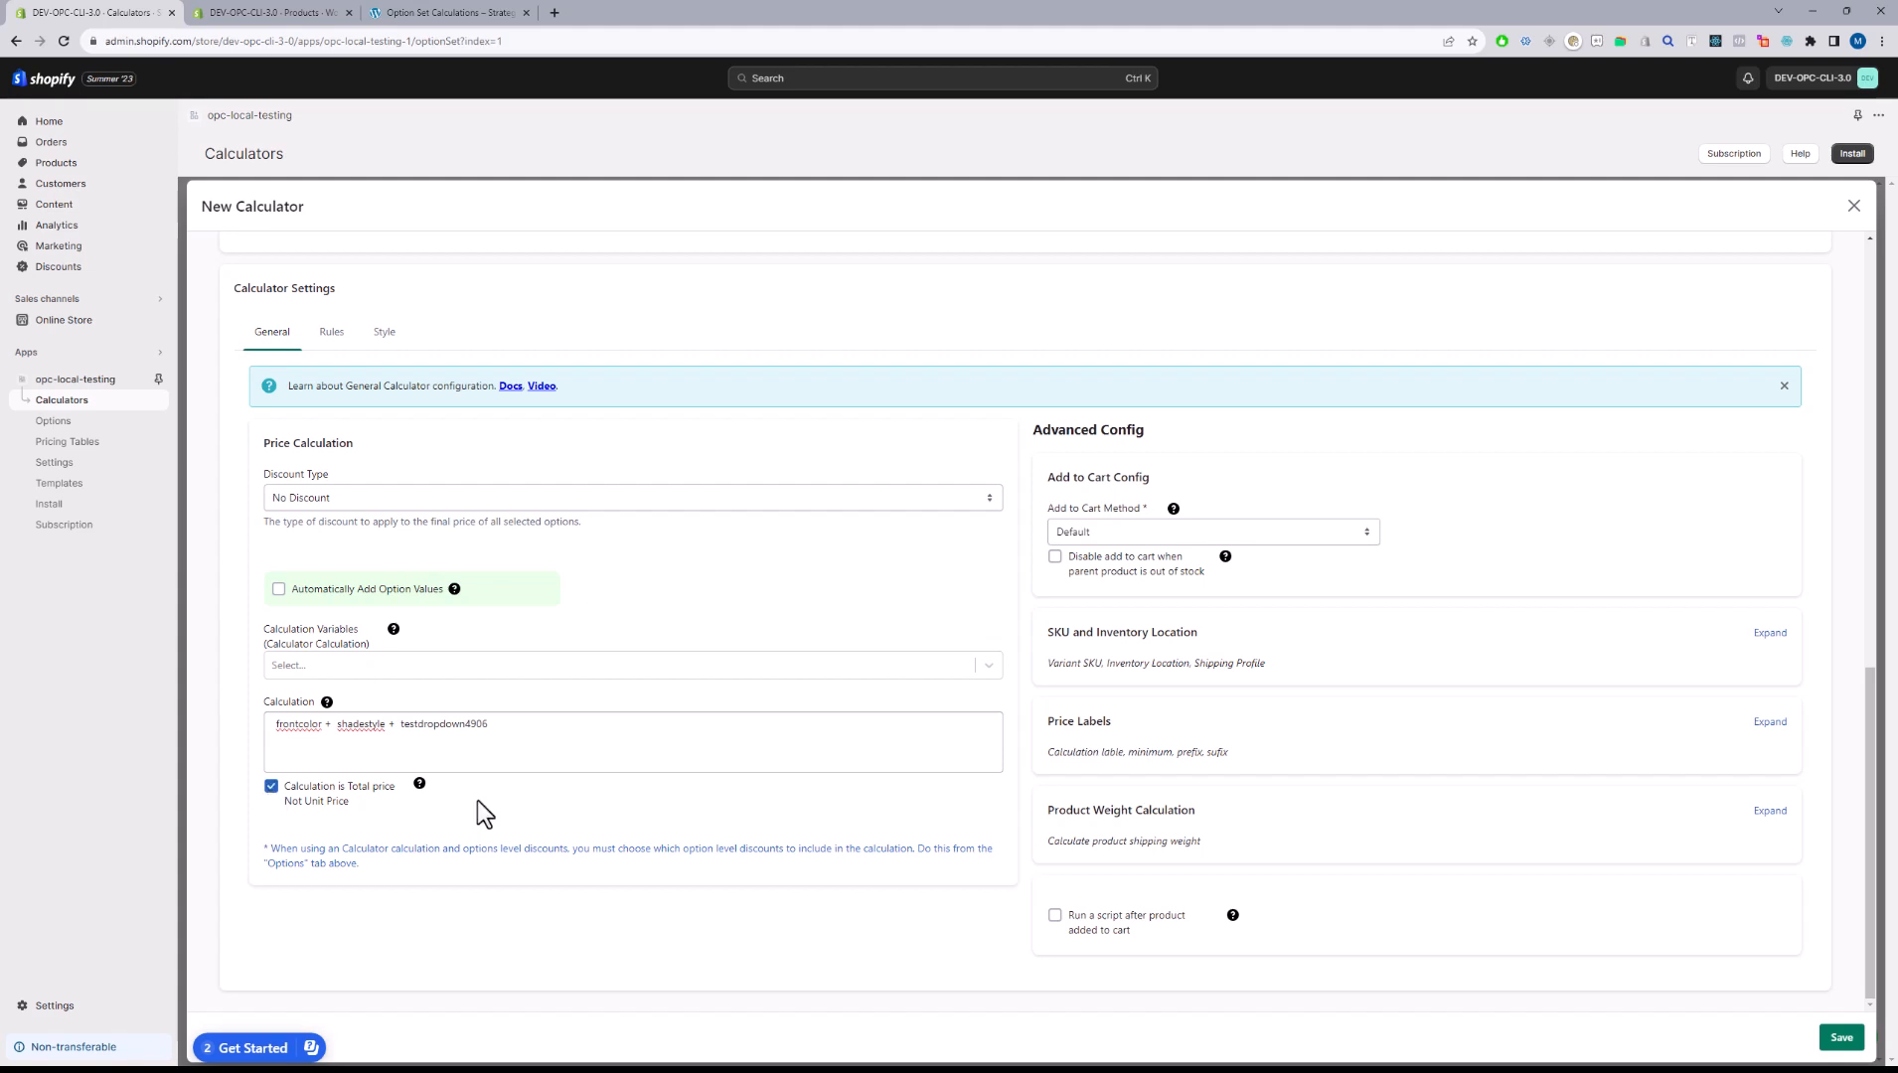
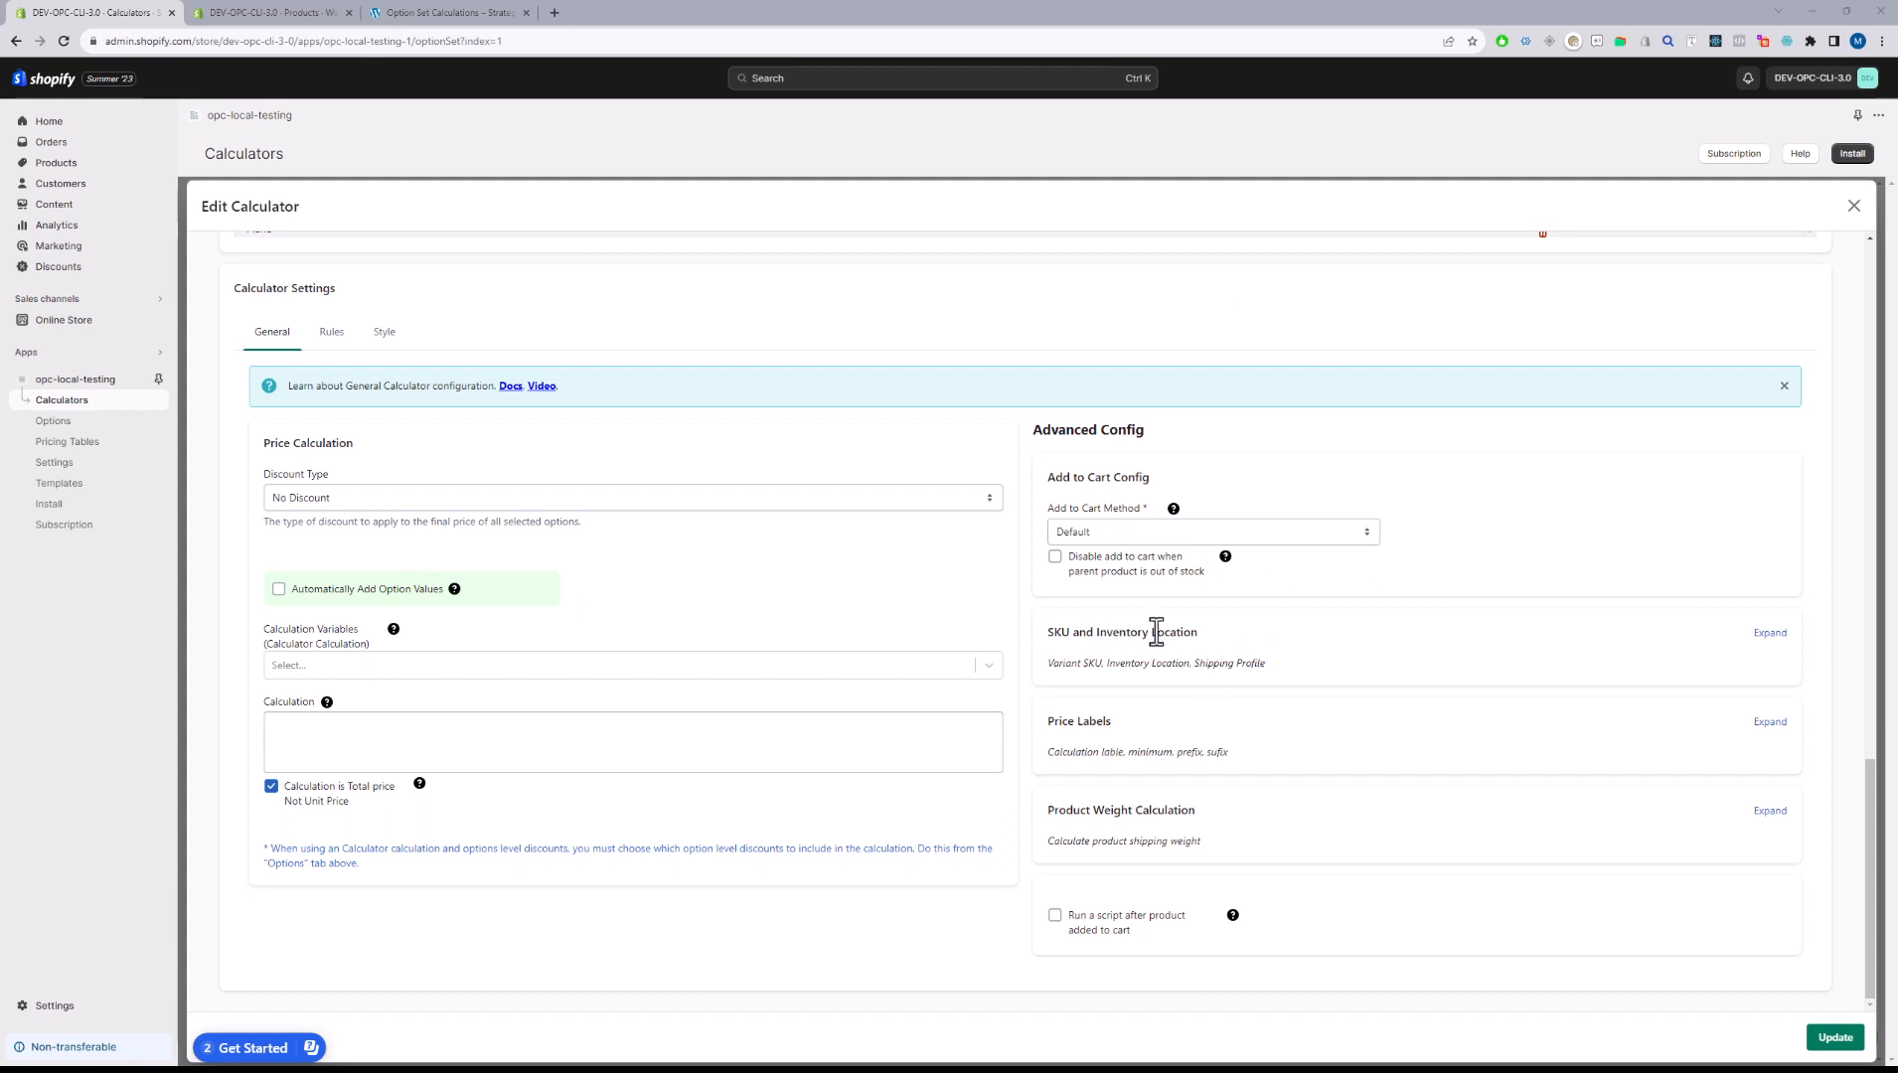
- Expand the SKU and inventory location settings and set the SKU to Calculated from a Formula
{"action": "left_click", "coordinate": [1768, 634]}
{"action": "left_click", "coordinate": [1236, 702]}
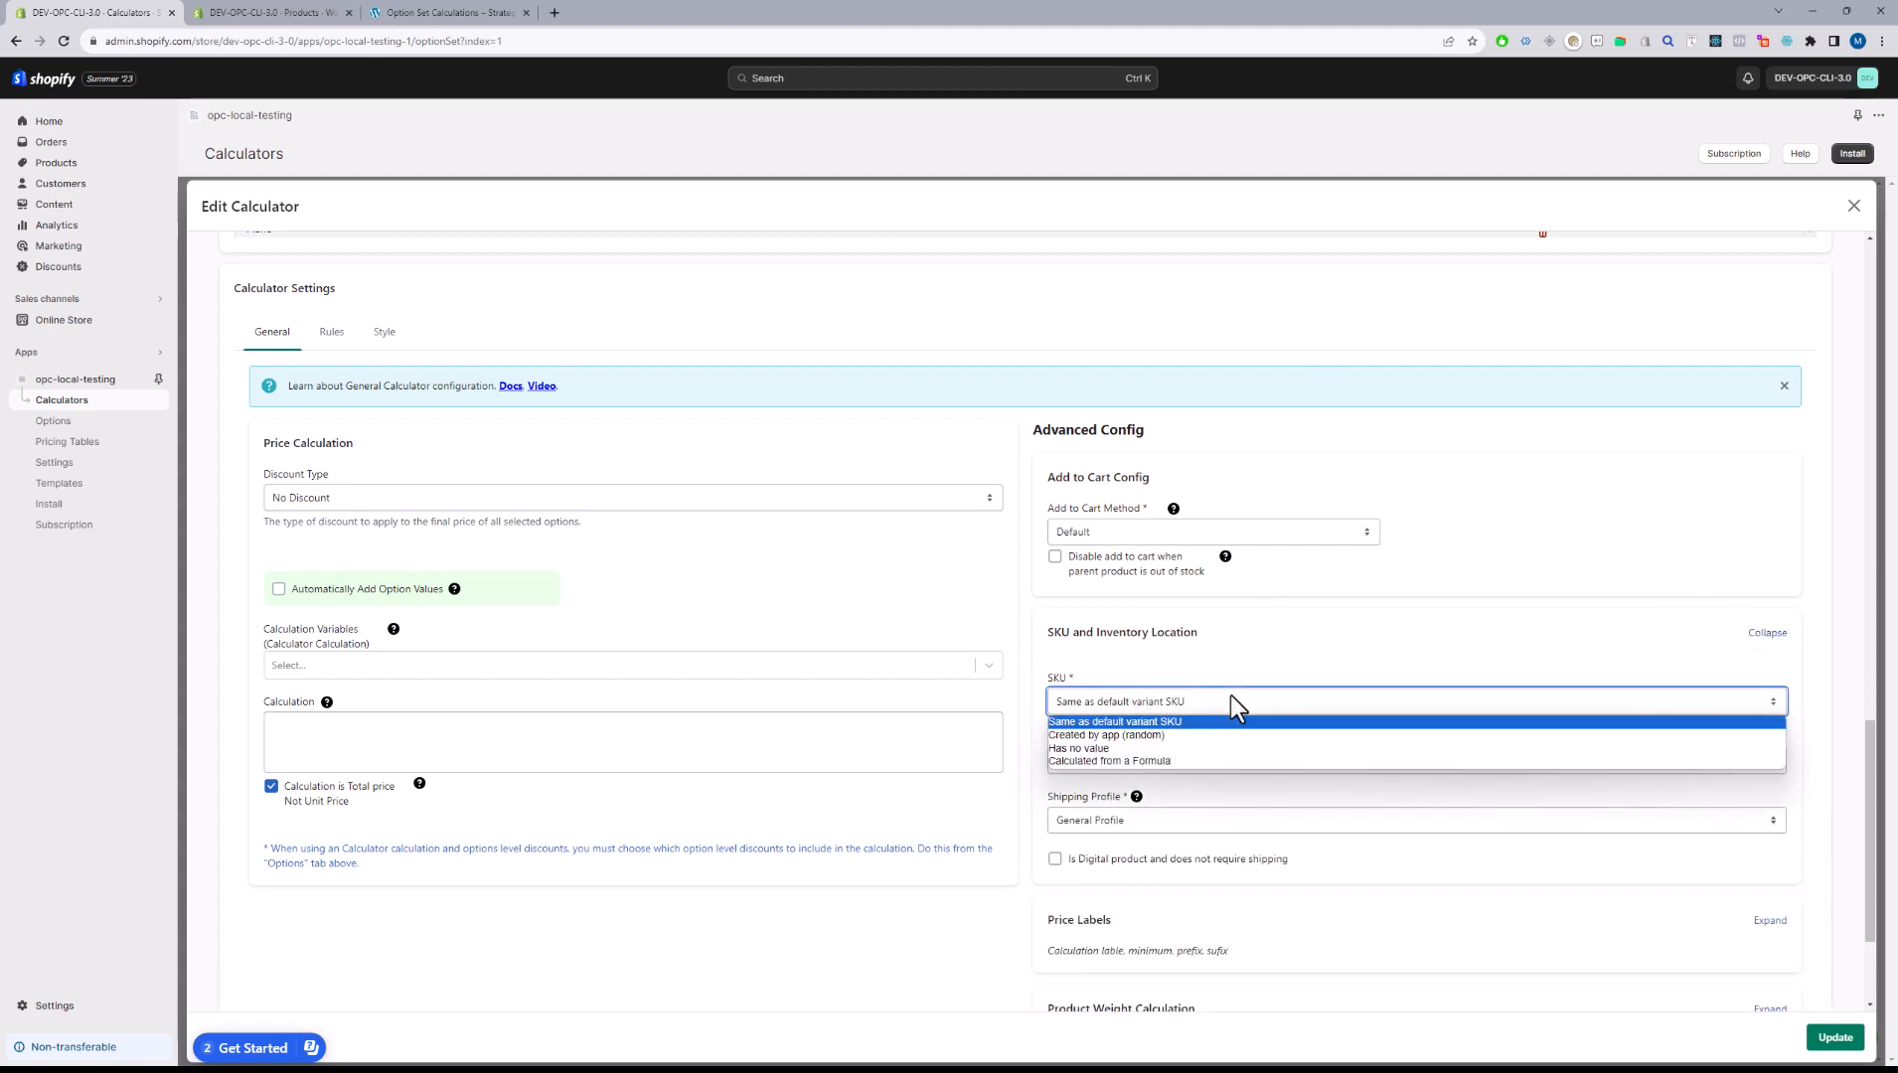
{"action": "left_click", "coordinate": [1199, 759]}
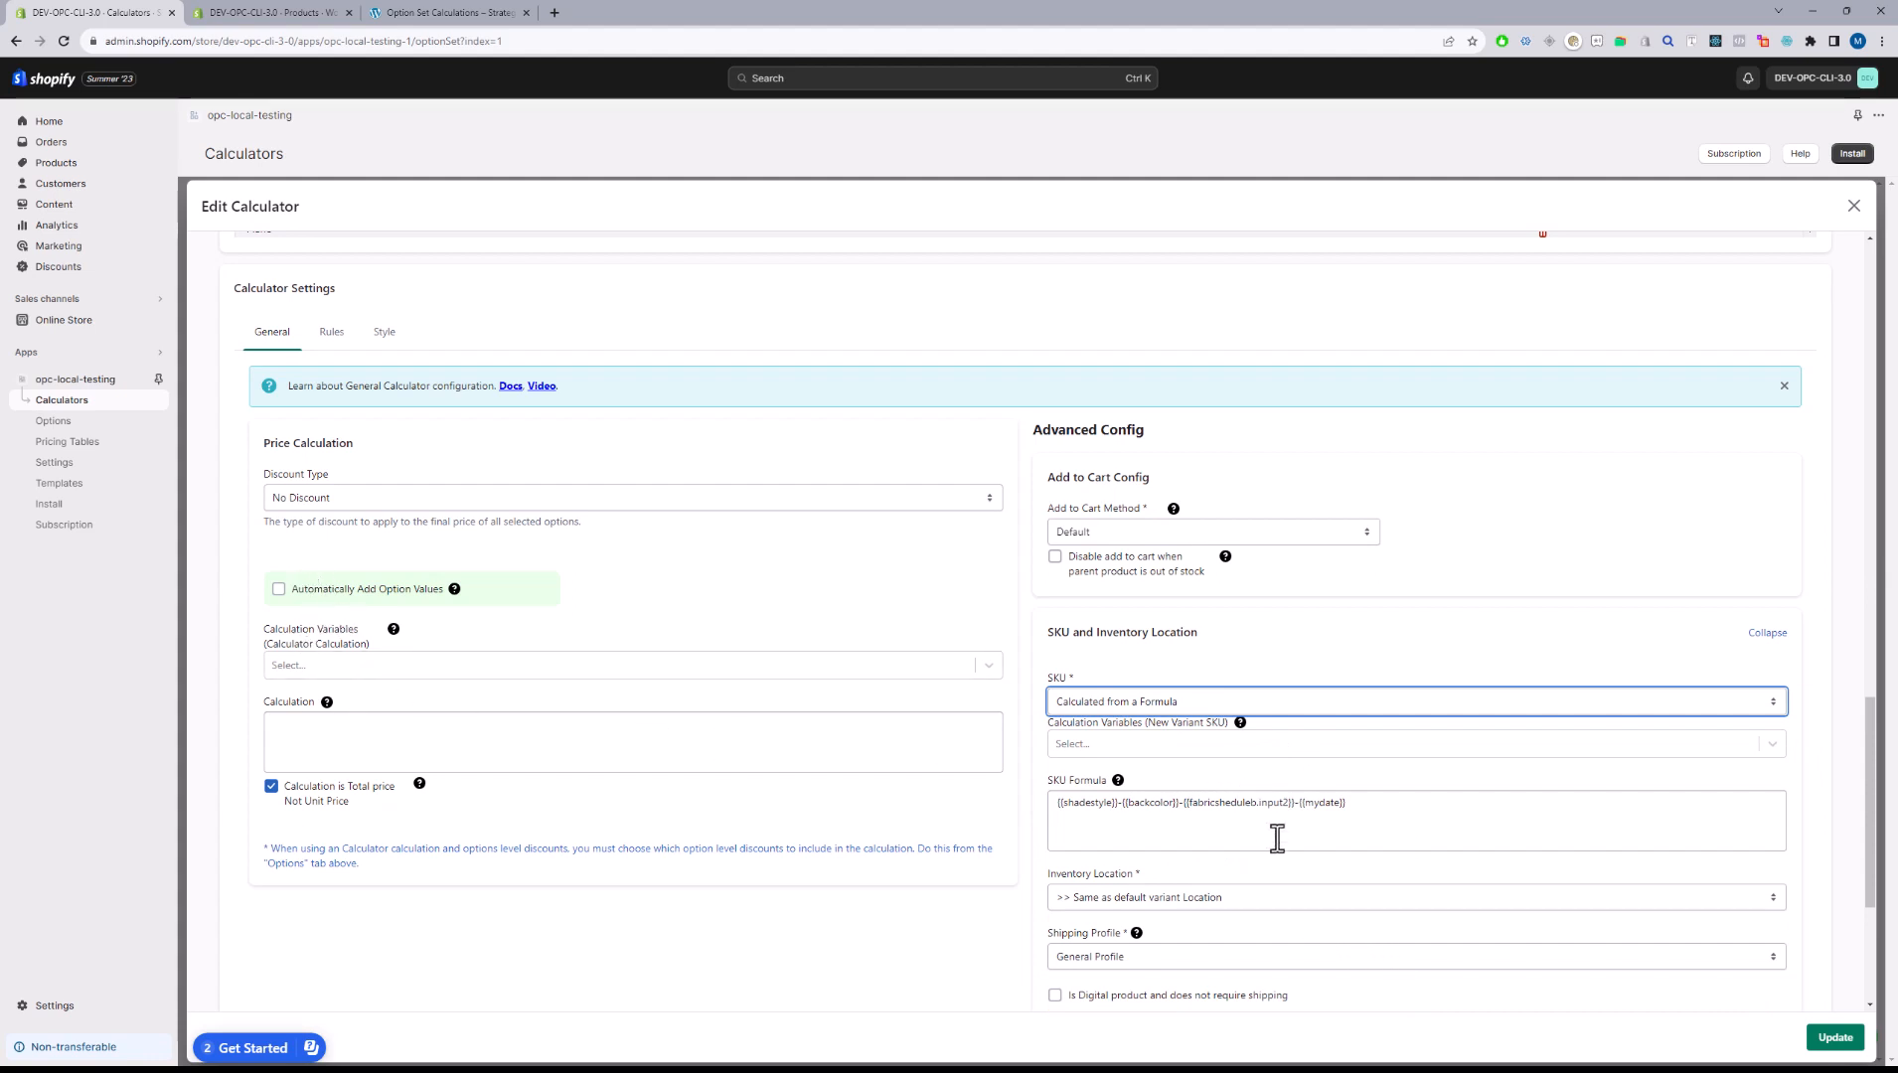
- Examine the option variables and separators that make up the SKU formula, starting with the shade style
{"action": "left_click_drag", "start_coordinate": [1058, 803], "coordinate": [1115, 805]}
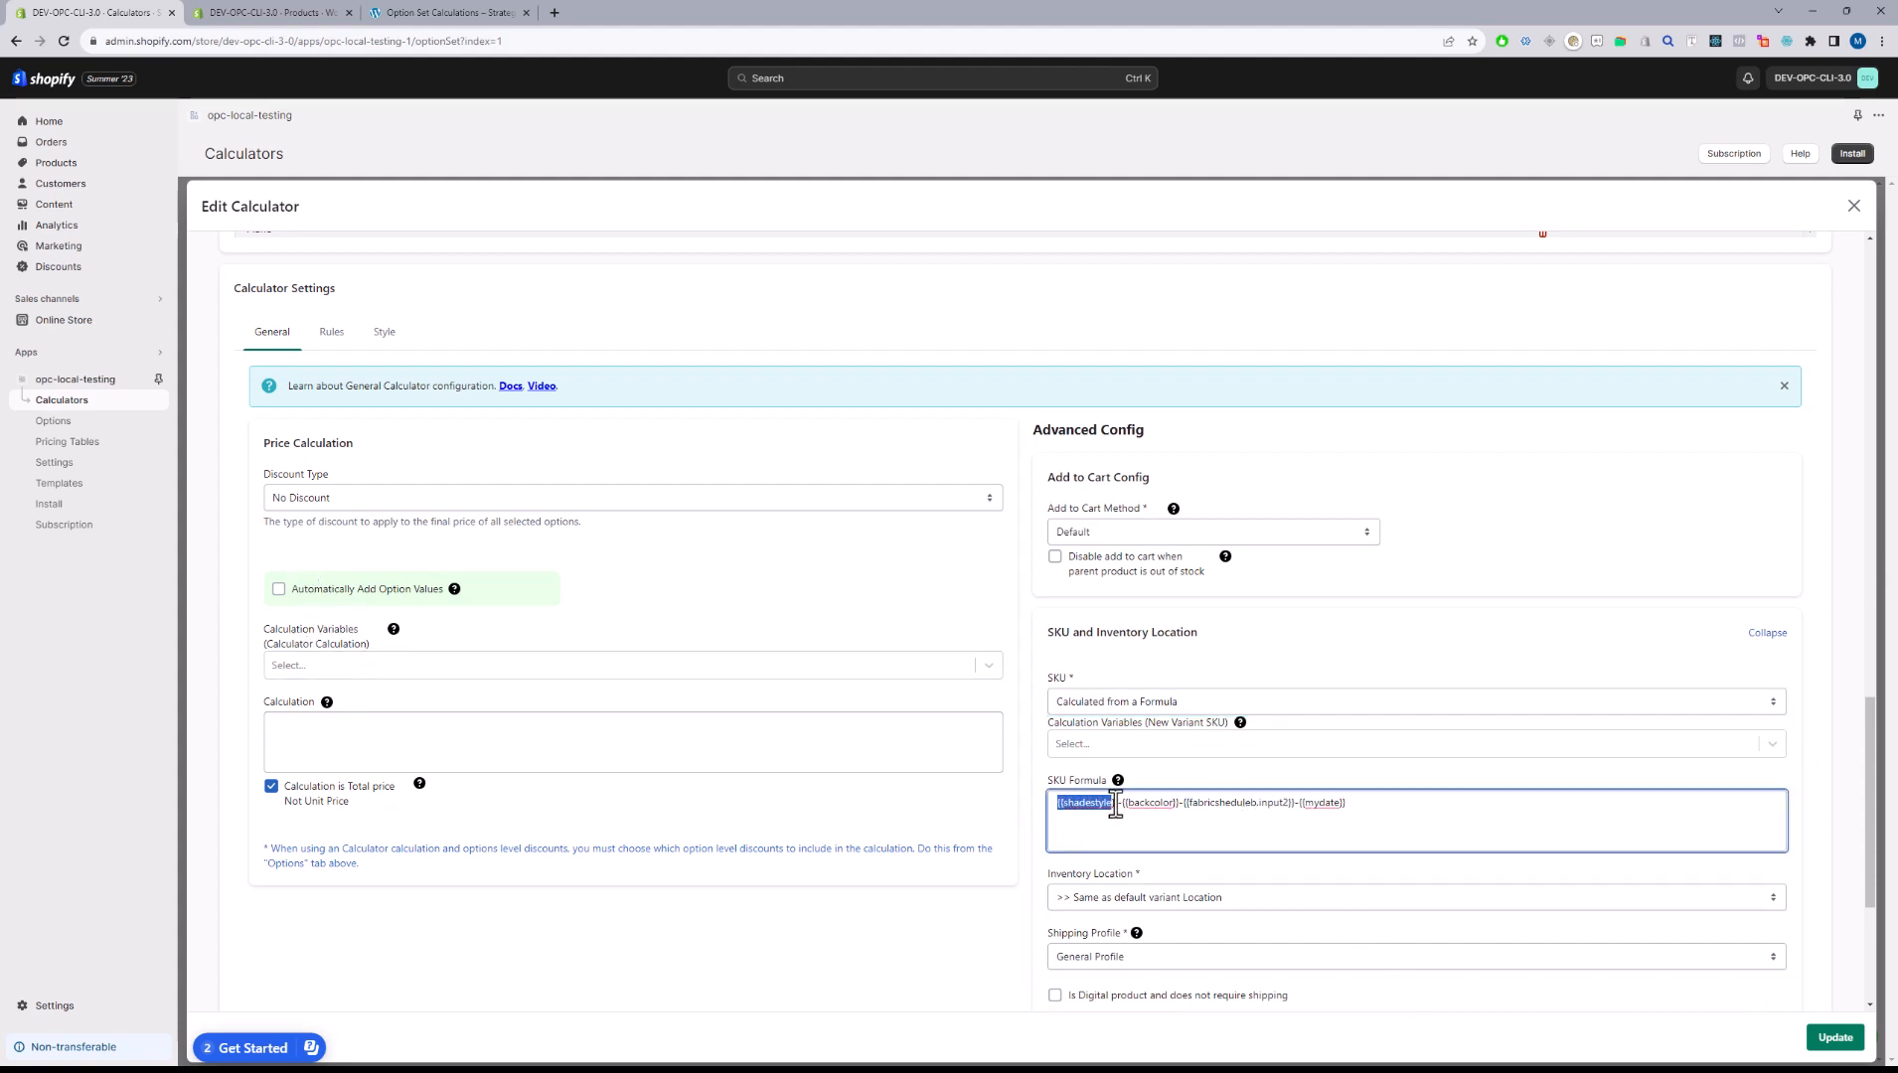
{"action": "left_click", "coordinate": [1116, 805]}
{"action": "key", "text": "Home"}
{"action": "key", "text": "shift+Right"}
{"action": "key", "text": "shift+Right"}
{"action": "key", "text": "shift+Right"}
{"action": "key", "text": "shift+Right"}
{"action": "key", "text": "shift+Right"}
{"action": "key", "text": "shift+Right"}
{"action": "key", "text": "shift+Right"}
{"action": "key", "text": "shift+Right"}
{"action": "key", "text": "shift+Right"}
{"action": "key", "text": "shift+Right"}
{"action": "key", "text": "shift+Right"}
{"action": "key", "text": "shift+Right"}
{"action": "key", "text": "shift+Right"}
{"action": "key", "text": "shift+Right"}
{"action": "key", "text": "shift+Right"}
{"action": "key", "text": "shift+Left"}
{"action": "left_click", "coordinate": [1347, 804]}
- Try appending the back color (backcolor) variable to the SKU formula, and remove it again
{"action": "left_click", "coordinate": [1279, 733]}
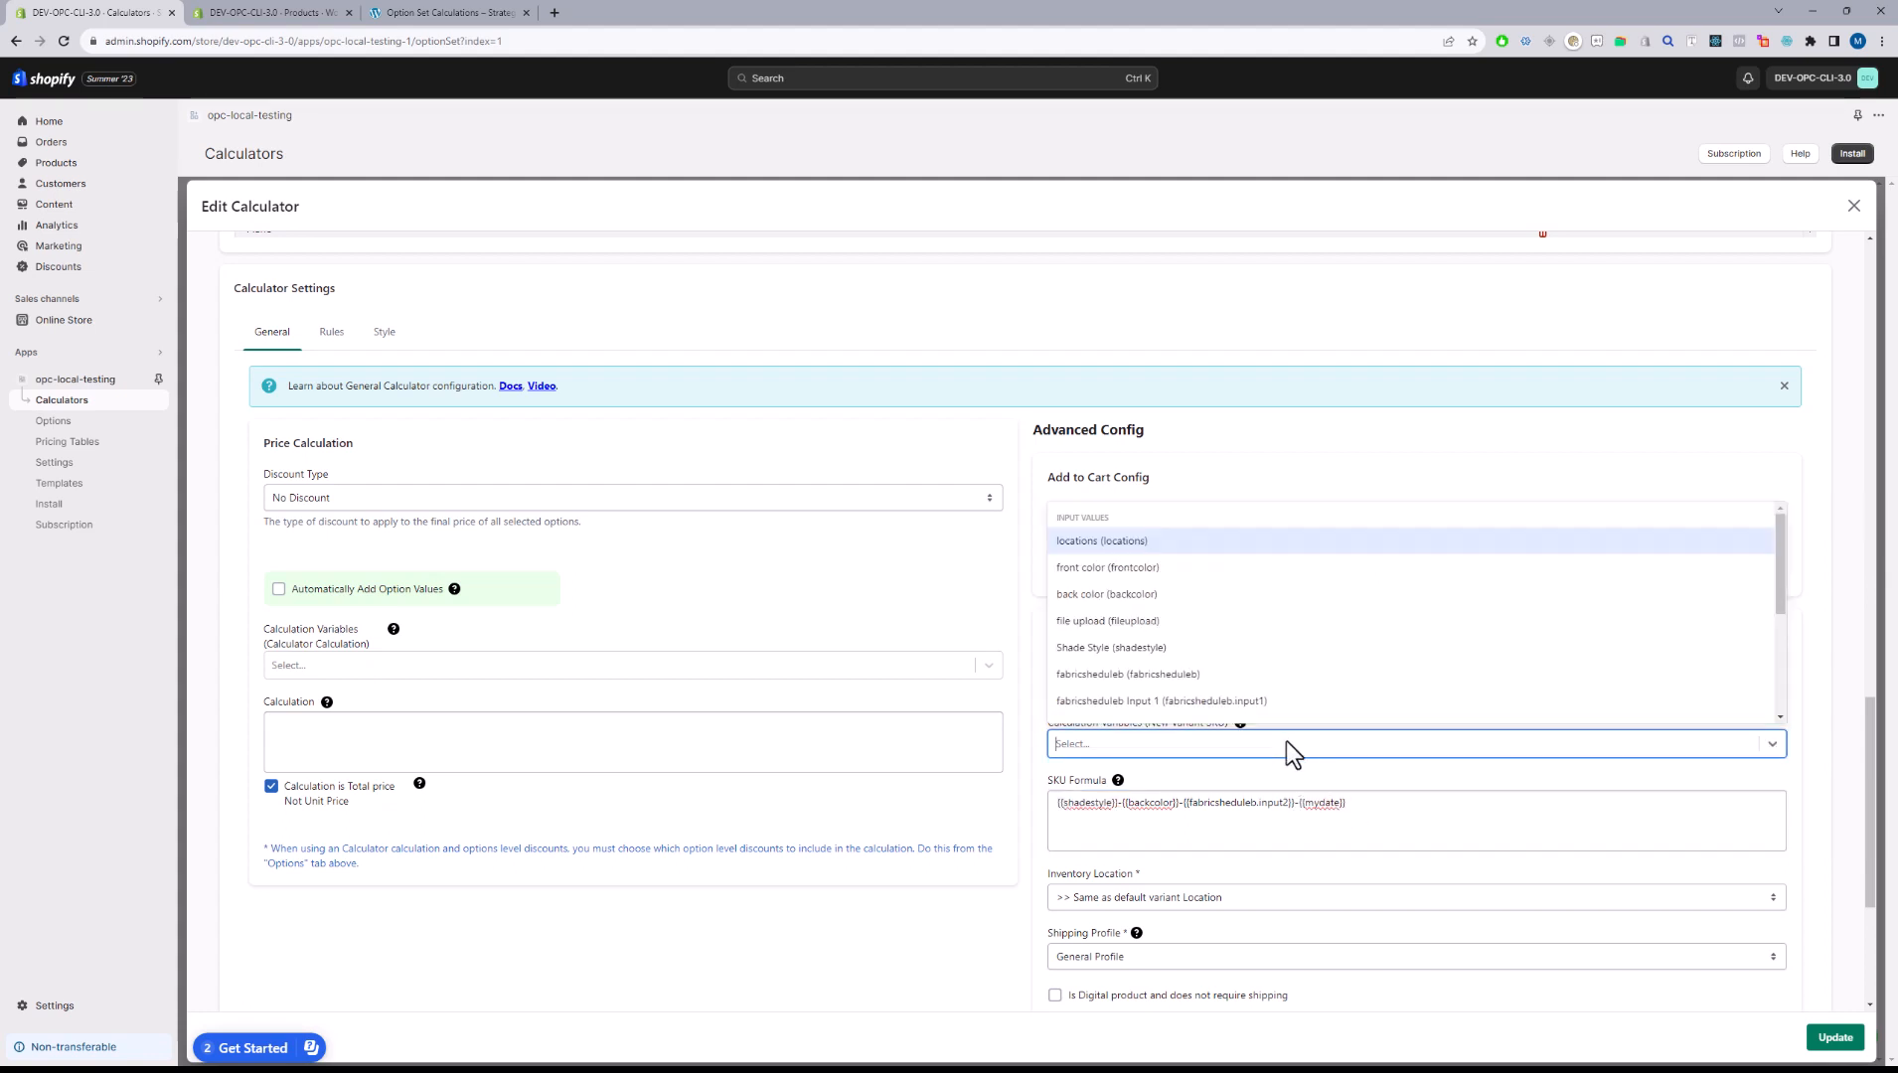
{"action": "left_click", "coordinate": [1160, 594]}
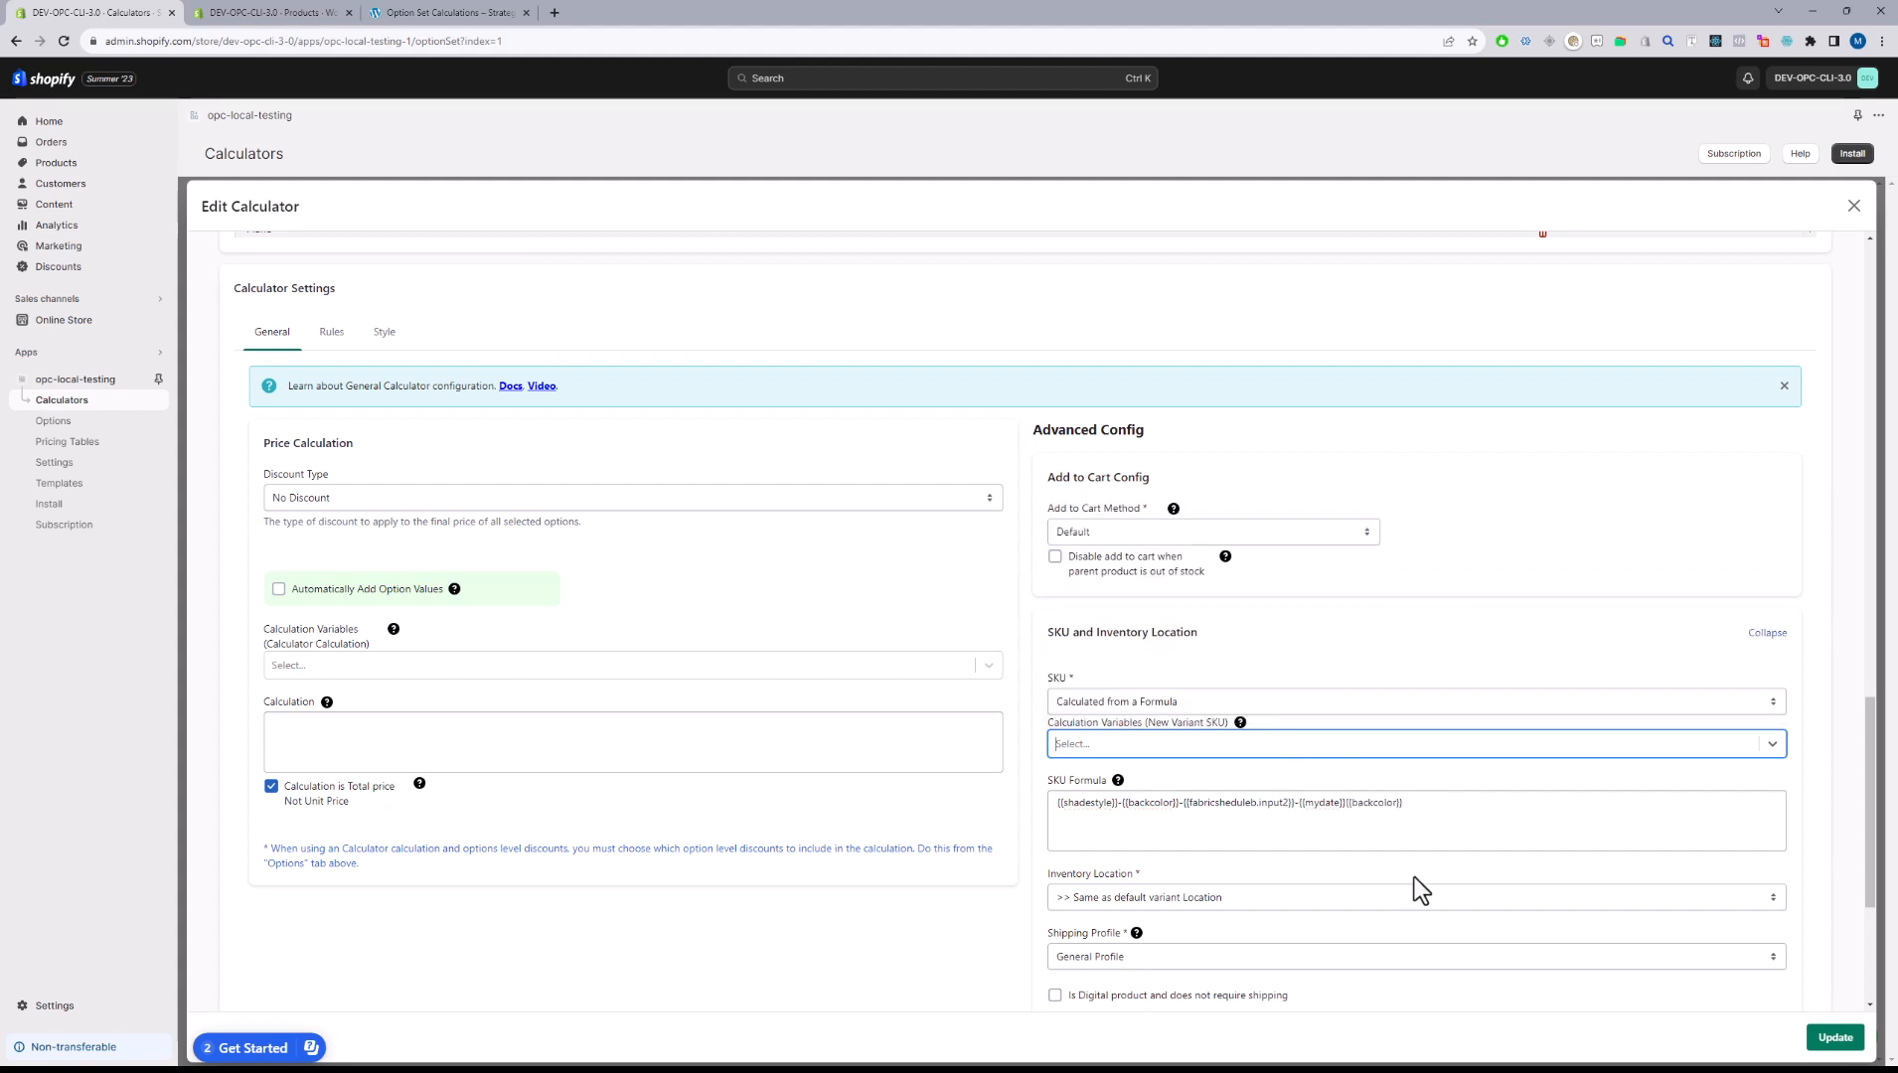
{"action": "left_click", "coordinate": [1347, 807]}
{"action": "left_click_drag", "start_coordinate": [1346, 807], "coordinate": [1453, 806]}
{"action": "key", "text": "BackSpace"}
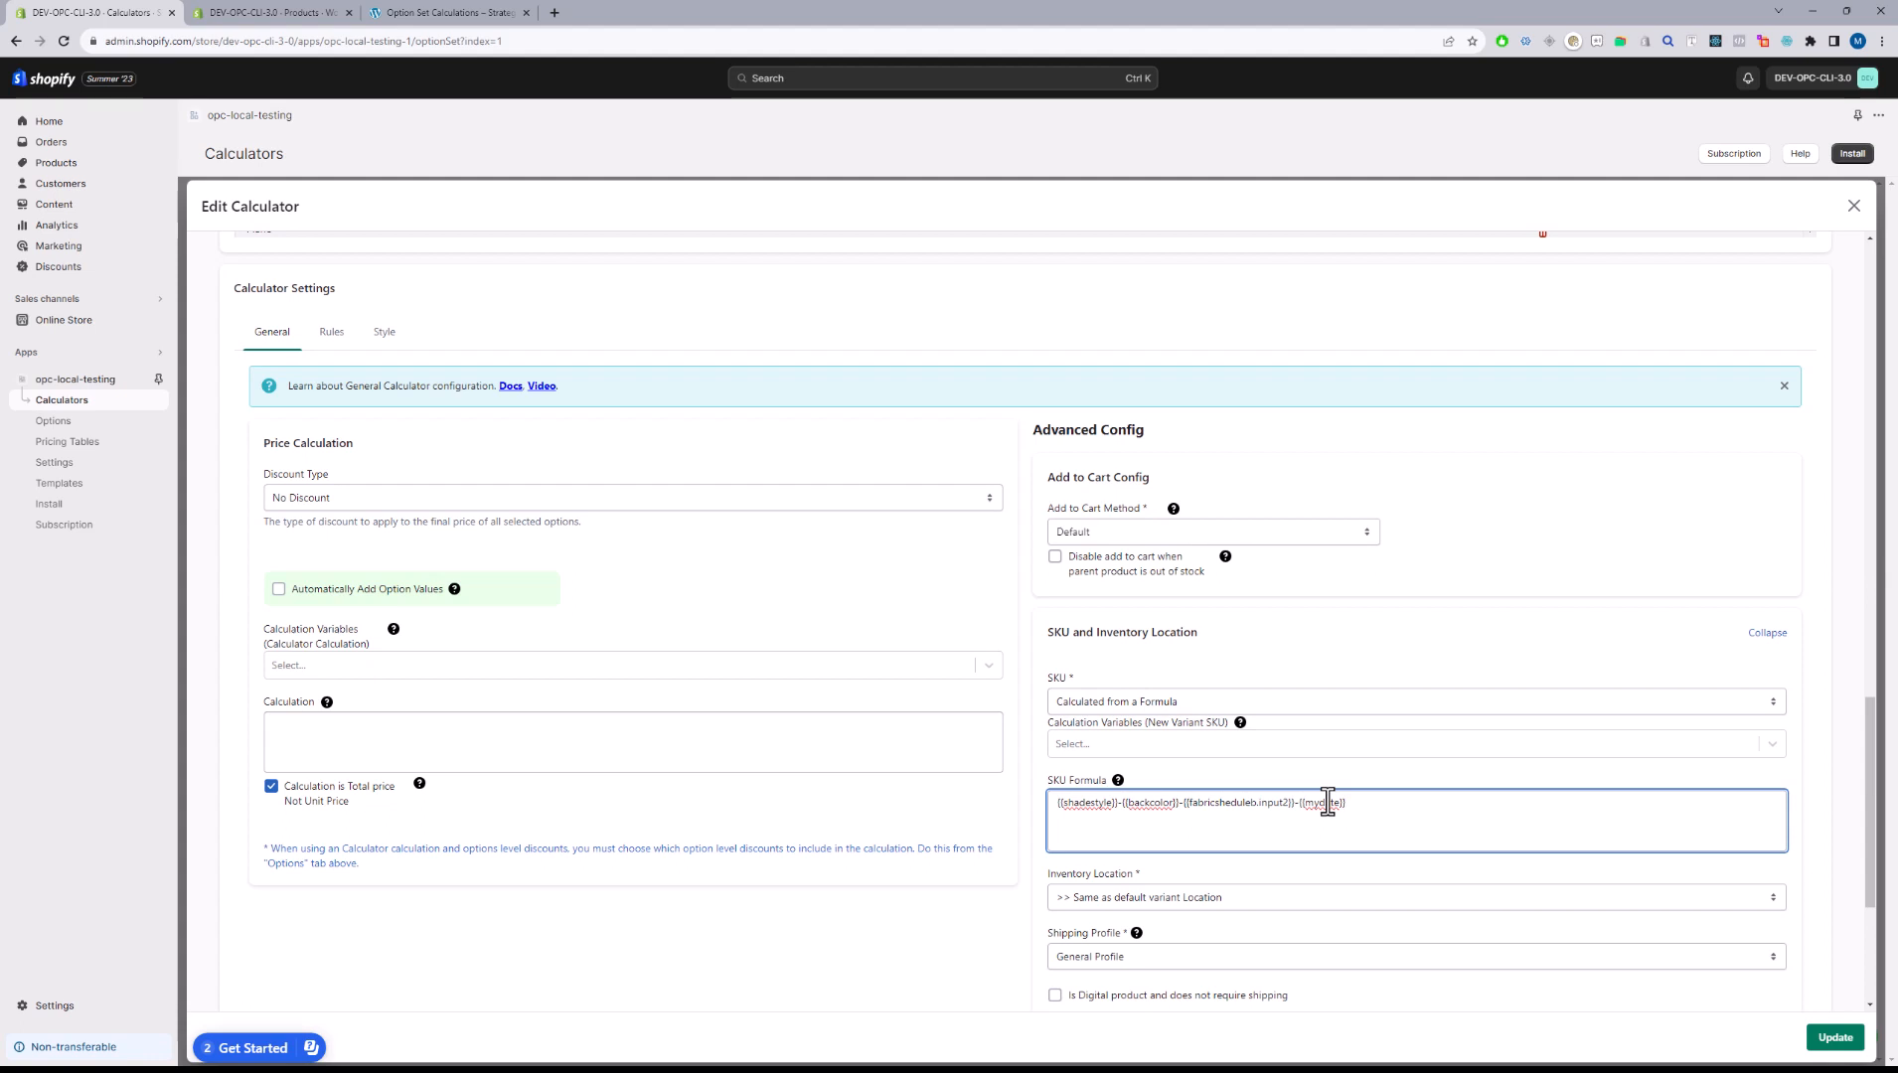
- Write the sample SKU output 90%-blue-59- on a new line below the SKU formula
{"action": "double_click", "coordinate": [1150, 802]}
{"action": "key", "text": "End"}
{"action": "key", "text": "Return"}
{"action": "type", "text": "-blue"}
{"action": "key", "text": "BackSpace"}
{"action": "type", "text": "90%"}
{"action": "type", "text": "59"}
{"action": "left_click_drag", "start_coordinate": [1170, 818], "coordinate": [1030, 819]}
{"action": "left_click_drag", "start_coordinate": [1173, 821], "coordinate": [1006, 831]}
{"action": "left_click", "coordinate": [1185, 821]}
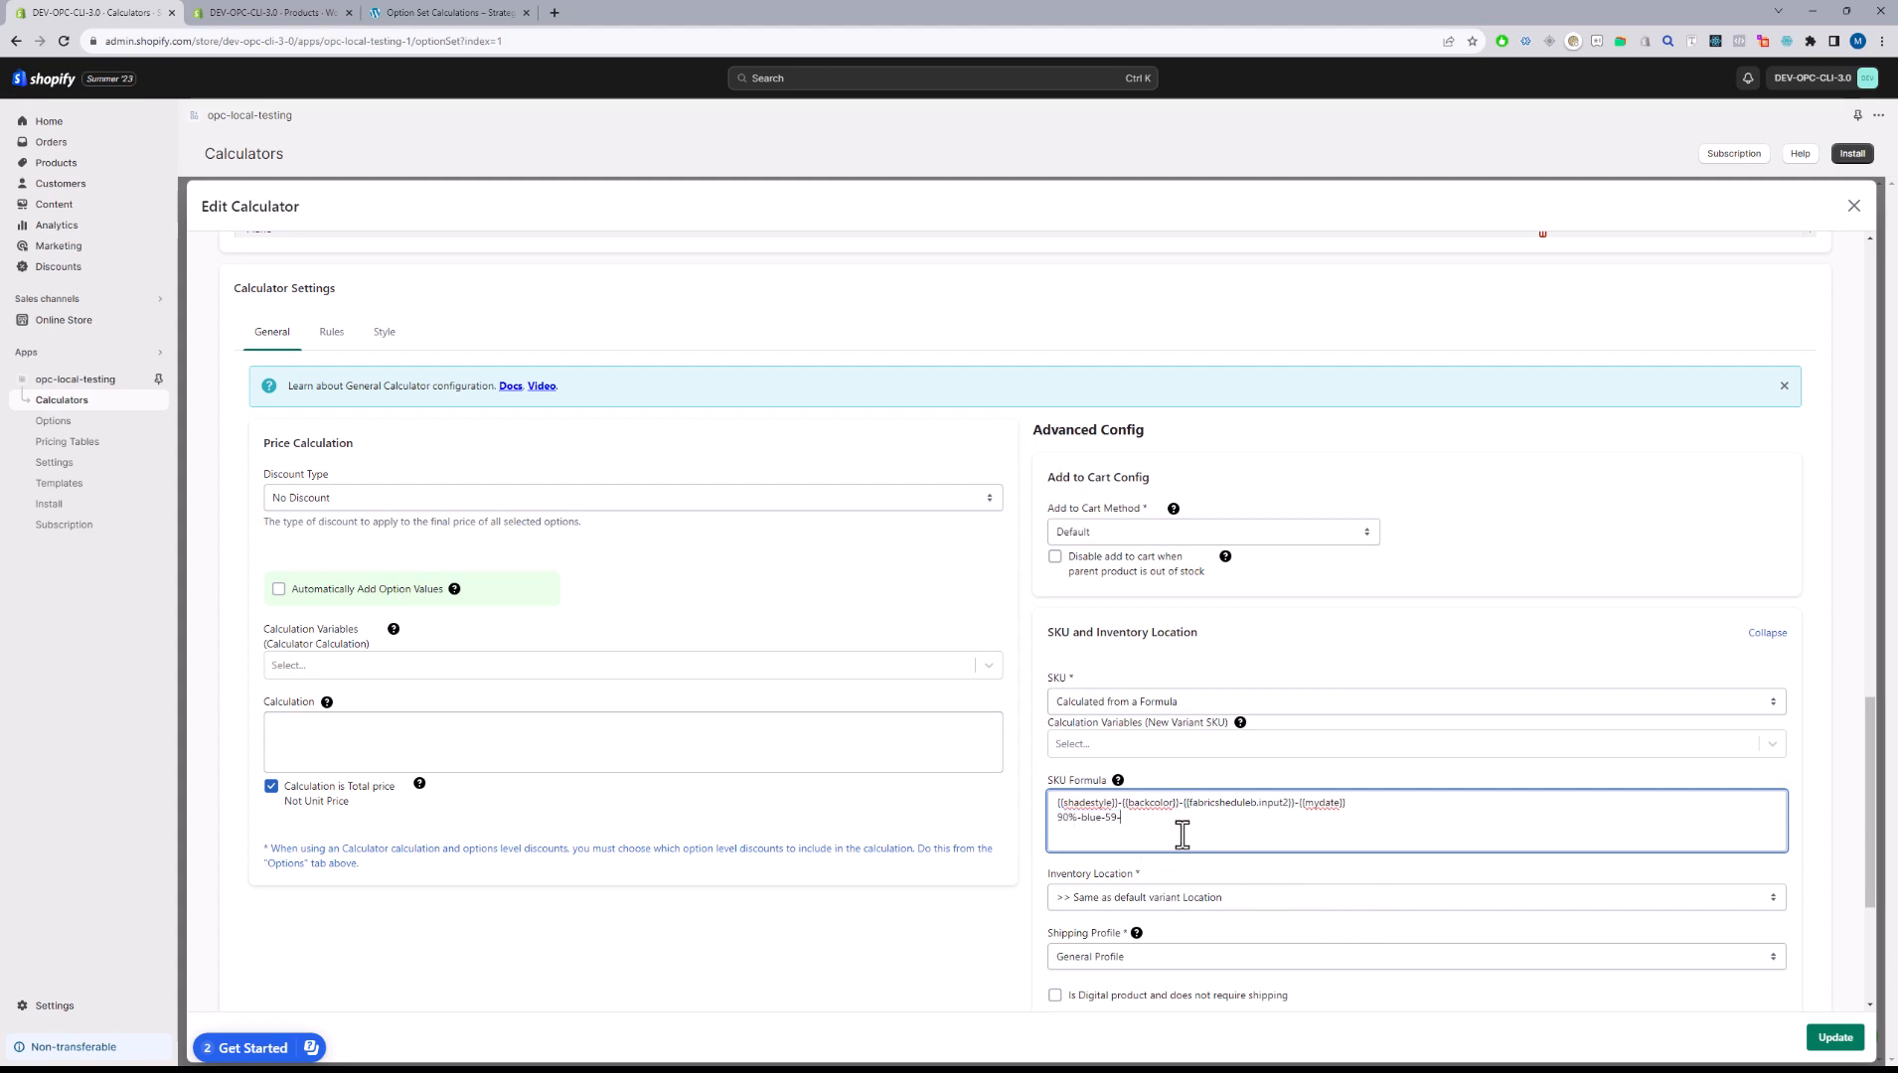
- Look through the available SKU types and add the fixed prefix opc- to the start of the SKU formula
{"action": "left_click", "coordinate": [1146, 700]}
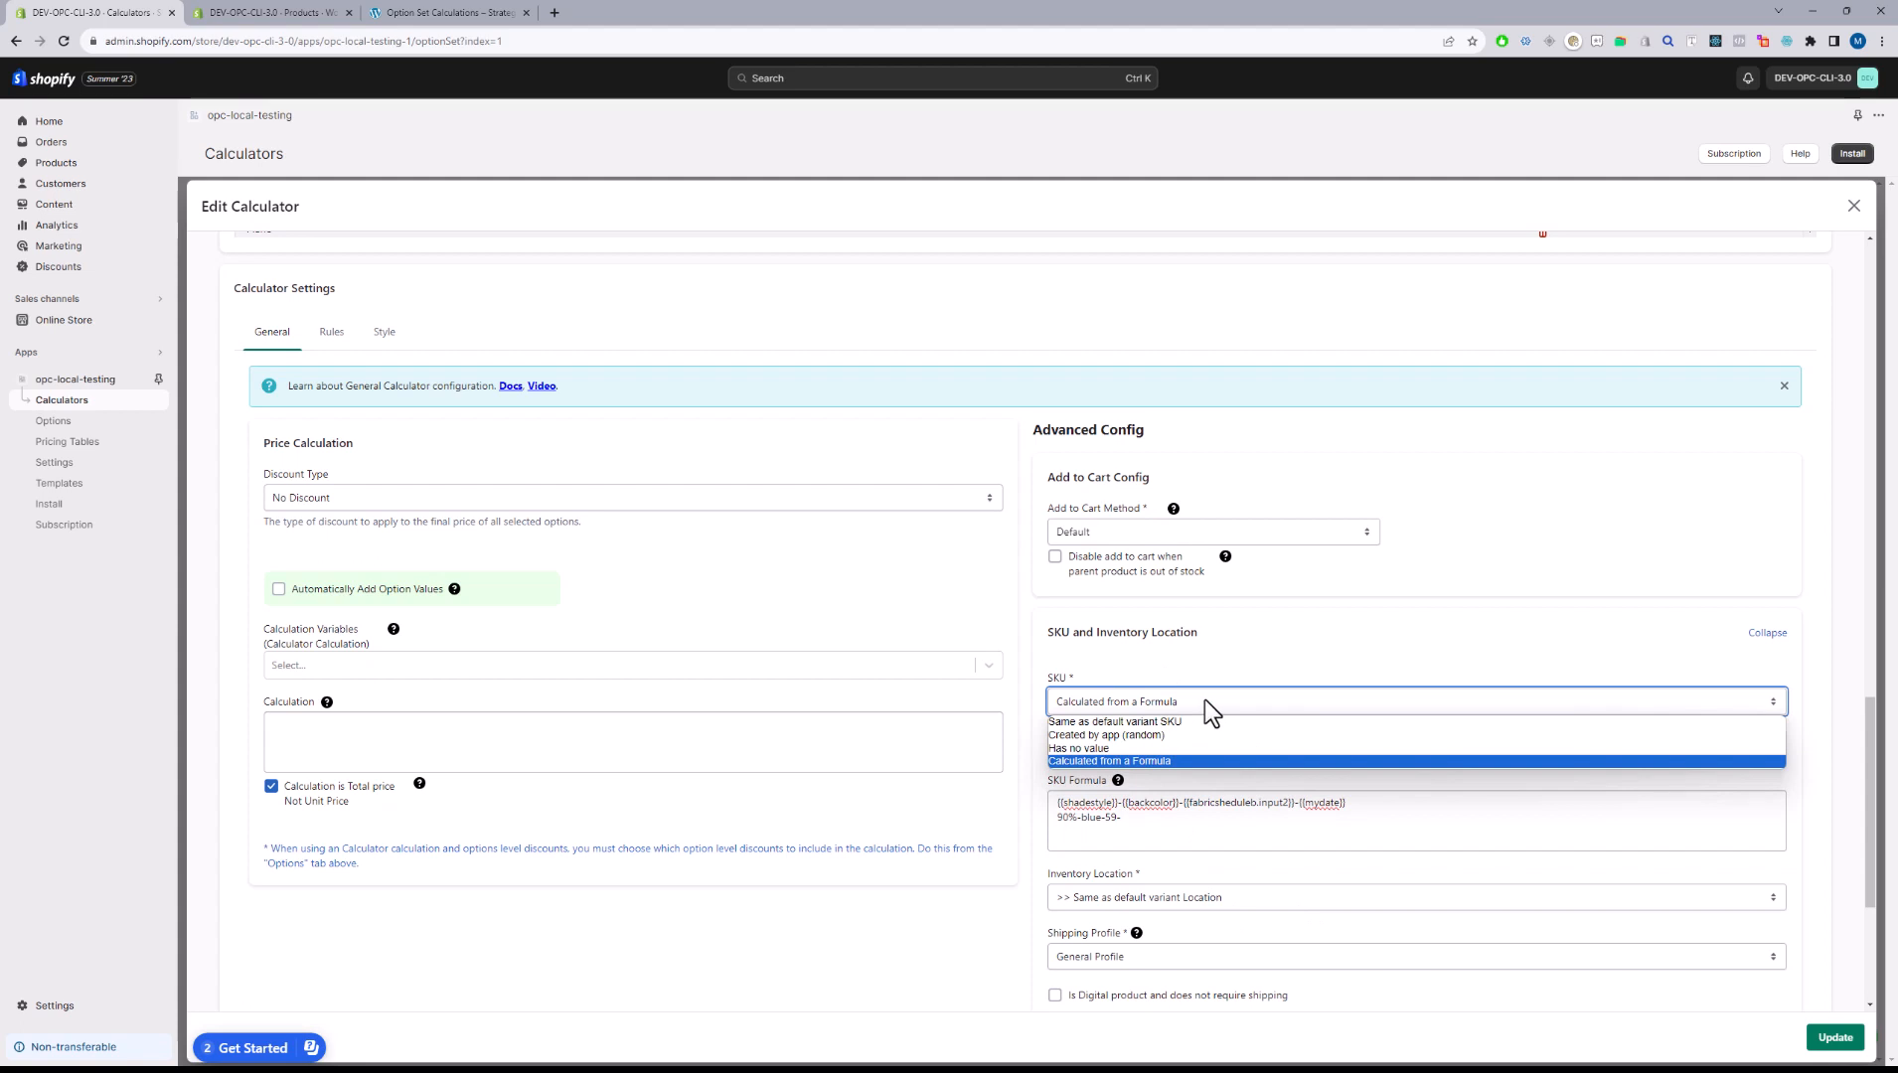
{"action": "left_click", "coordinate": [1199, 825]}
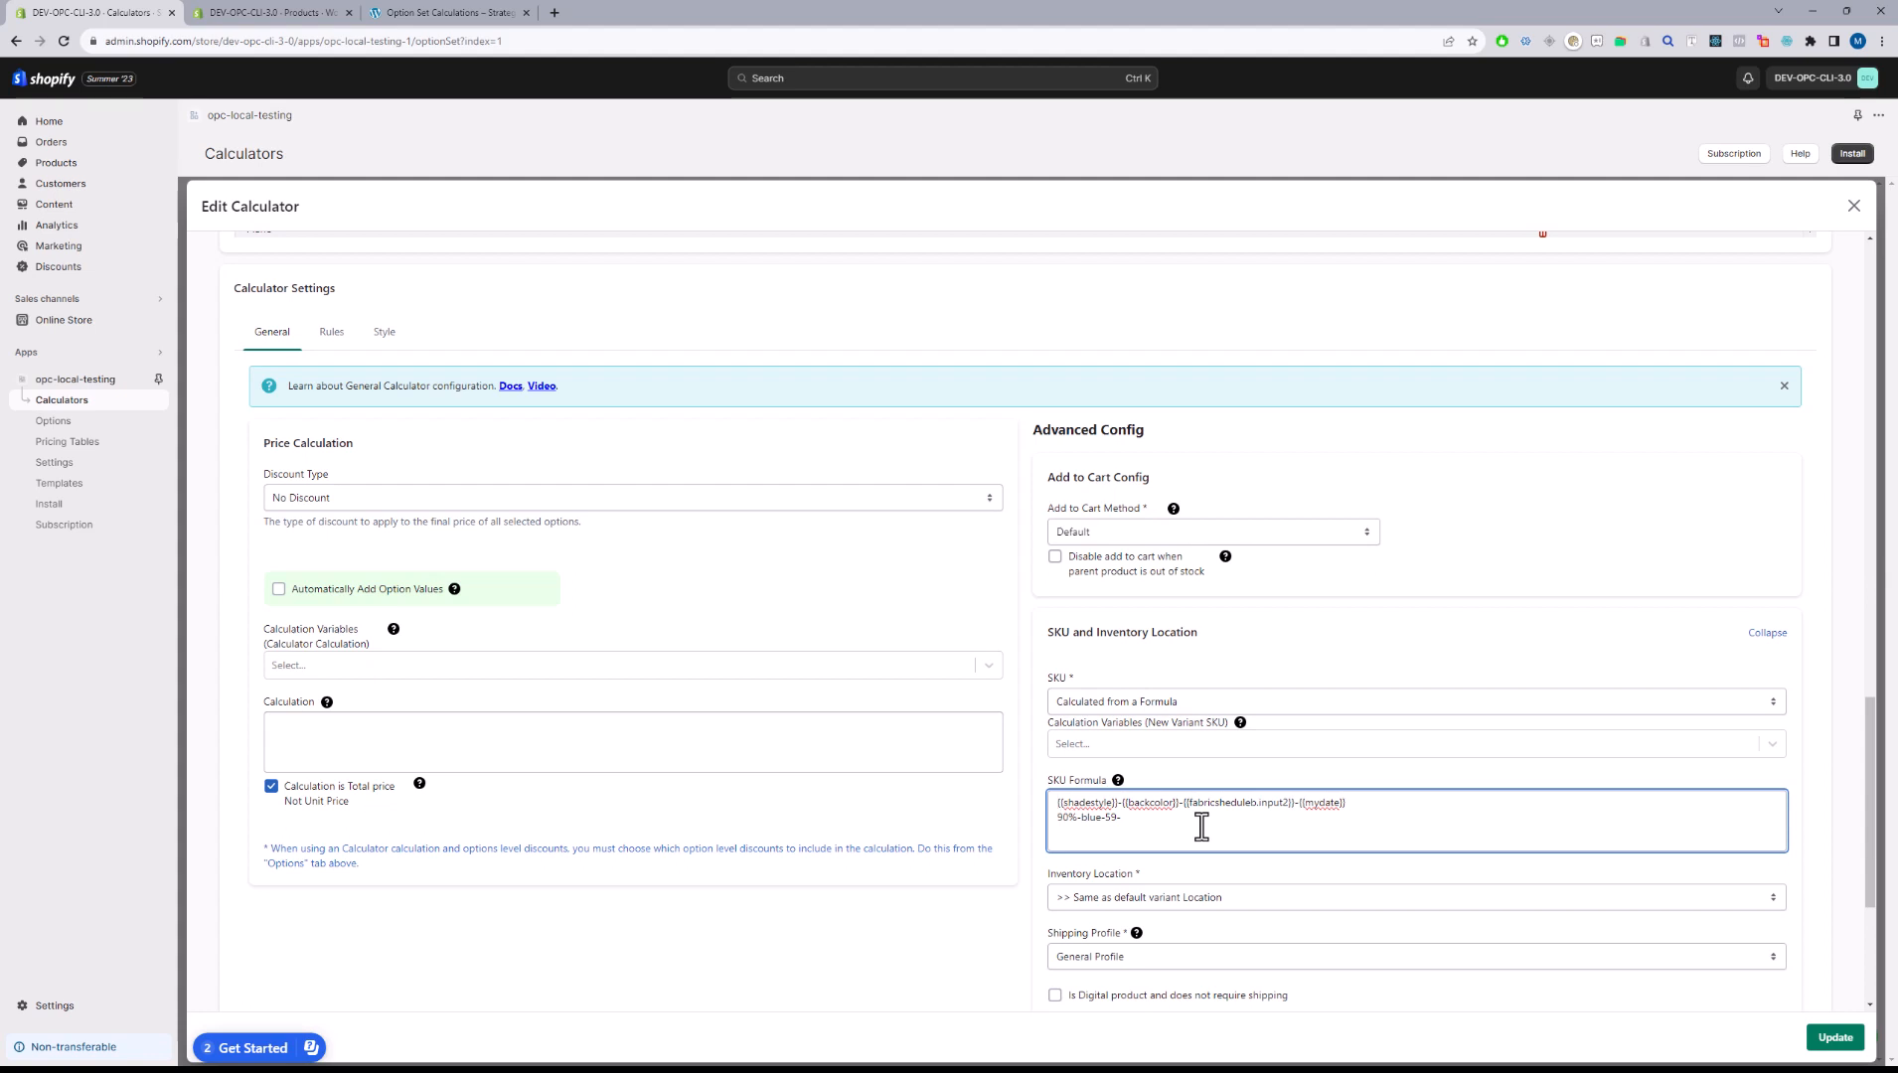
{"action": "type", "text": "opc-"}
{"action": "key", "text": "shift+Home"}
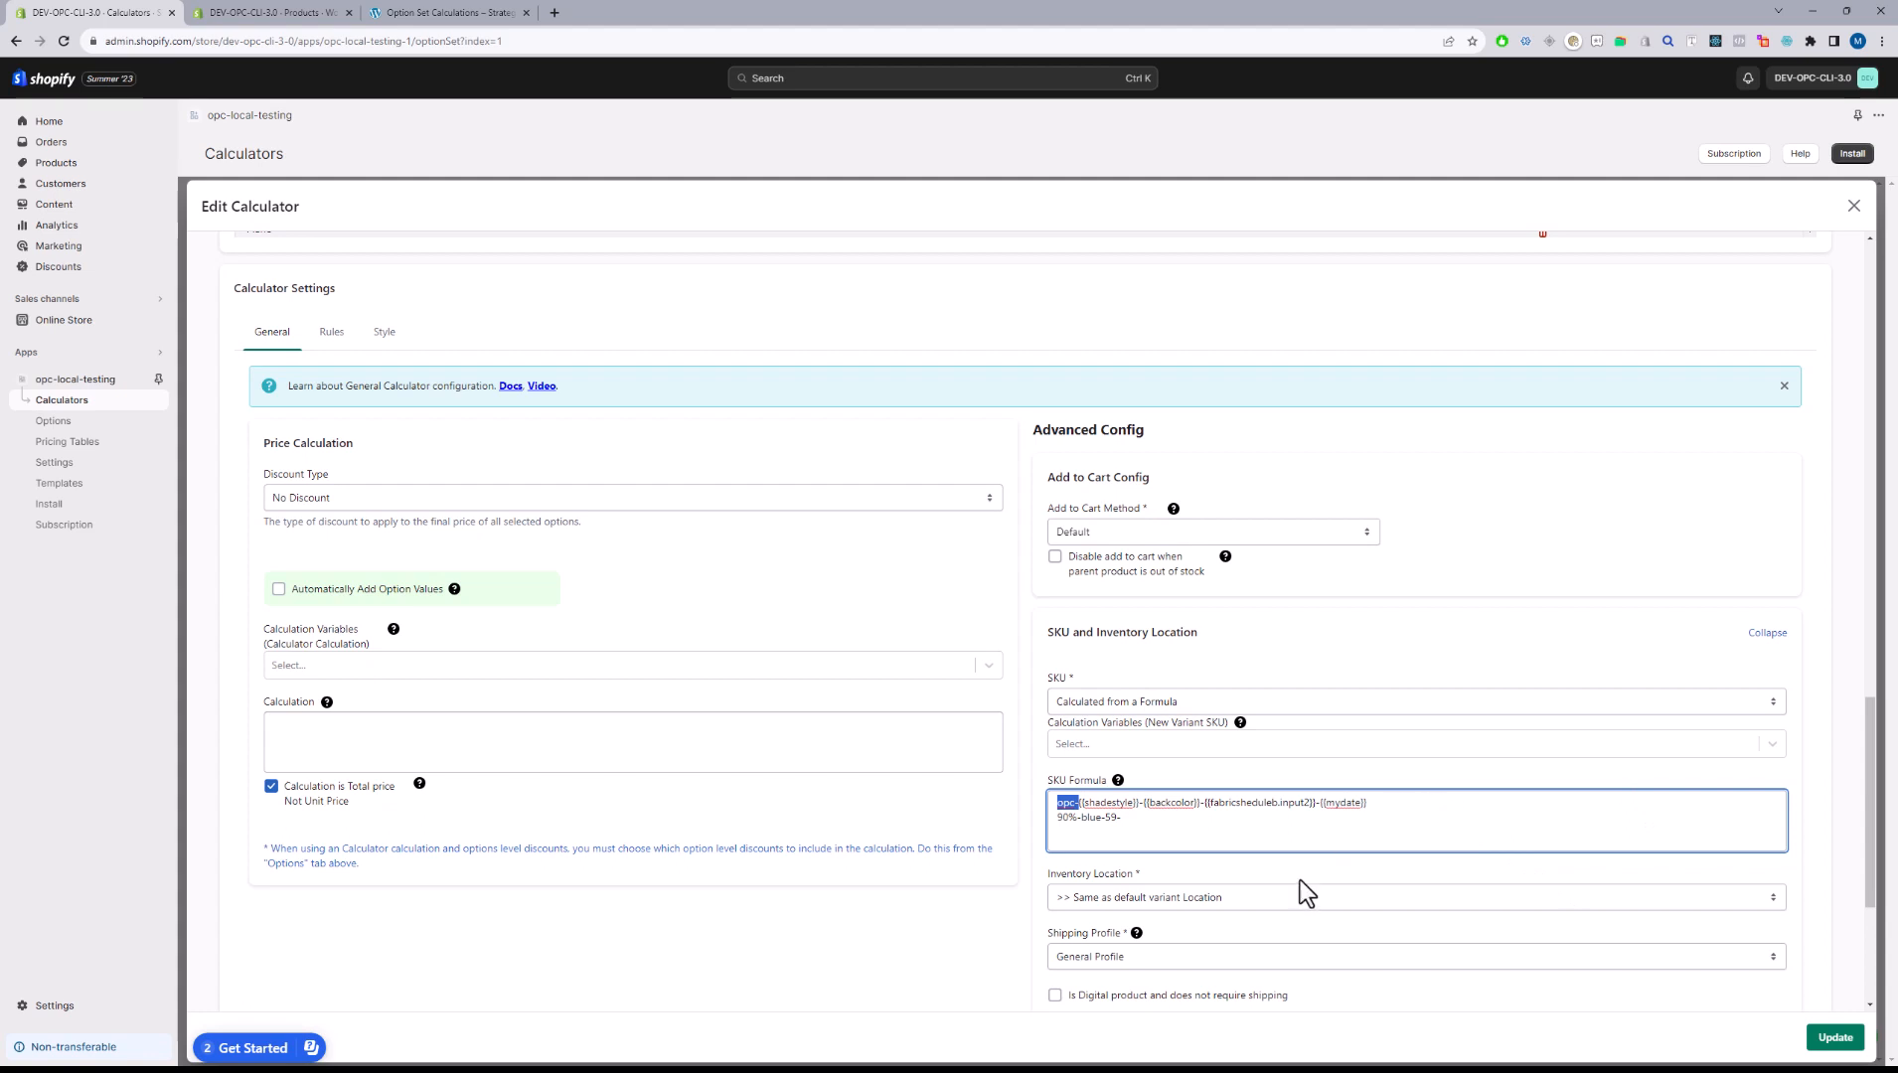
- Clear the SKU formula and set the SKU to Same as default variant SKU
{"action": "left_click_drag", "start_coordinate": [1164, 844], "coordinate": [1017, 747]}
{"action": "key", "text": "BackSpace"}
{"action": "left_click", "coordinate": [1149, 699]}
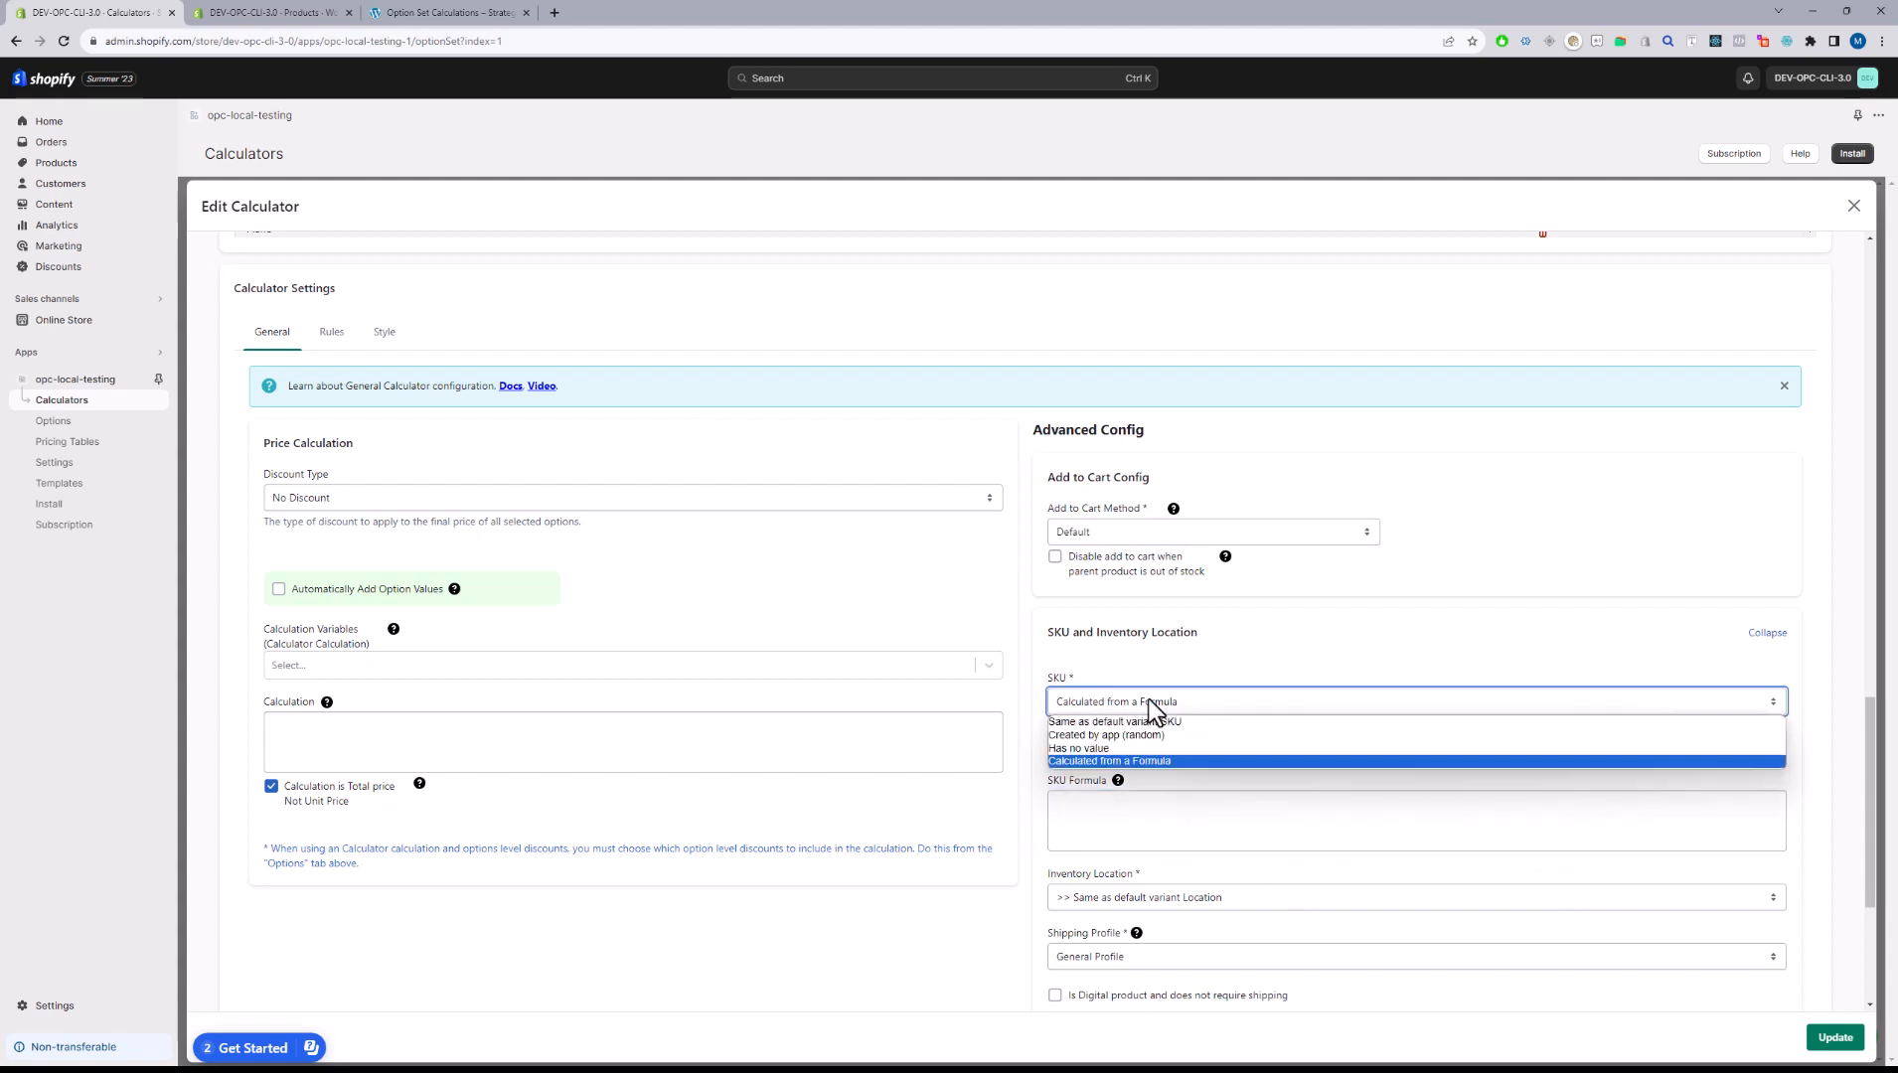
{"action": "left_click", "coordinate": [1143, 721]}
- Expand the product weight calculation settings and view their variables, formula and weight units
{"action": "scroll", "coordinate": [1183, 829], "scroll_direction": "down", "scroll_amount": 2}
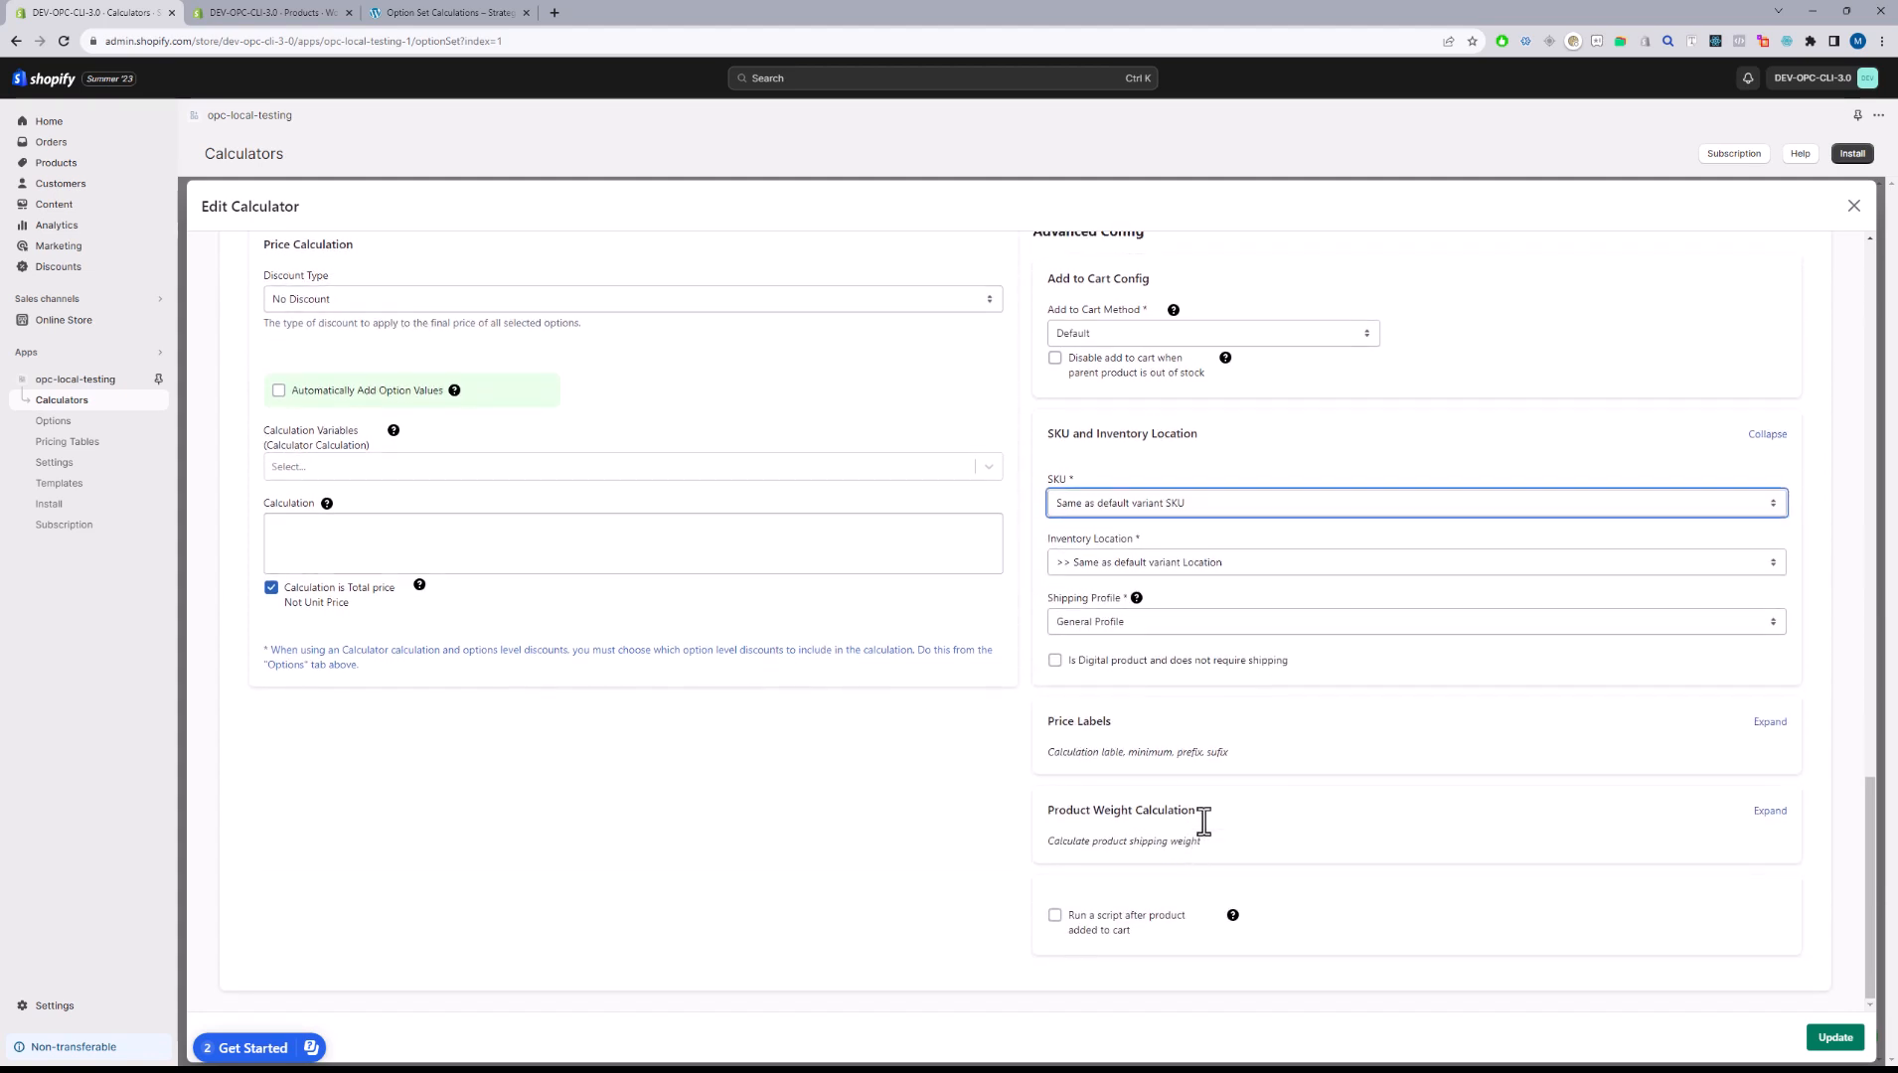
{"action": "left_click_drag", "start_coordinate": [1057, 811], "coordinate": [1180, 811]}
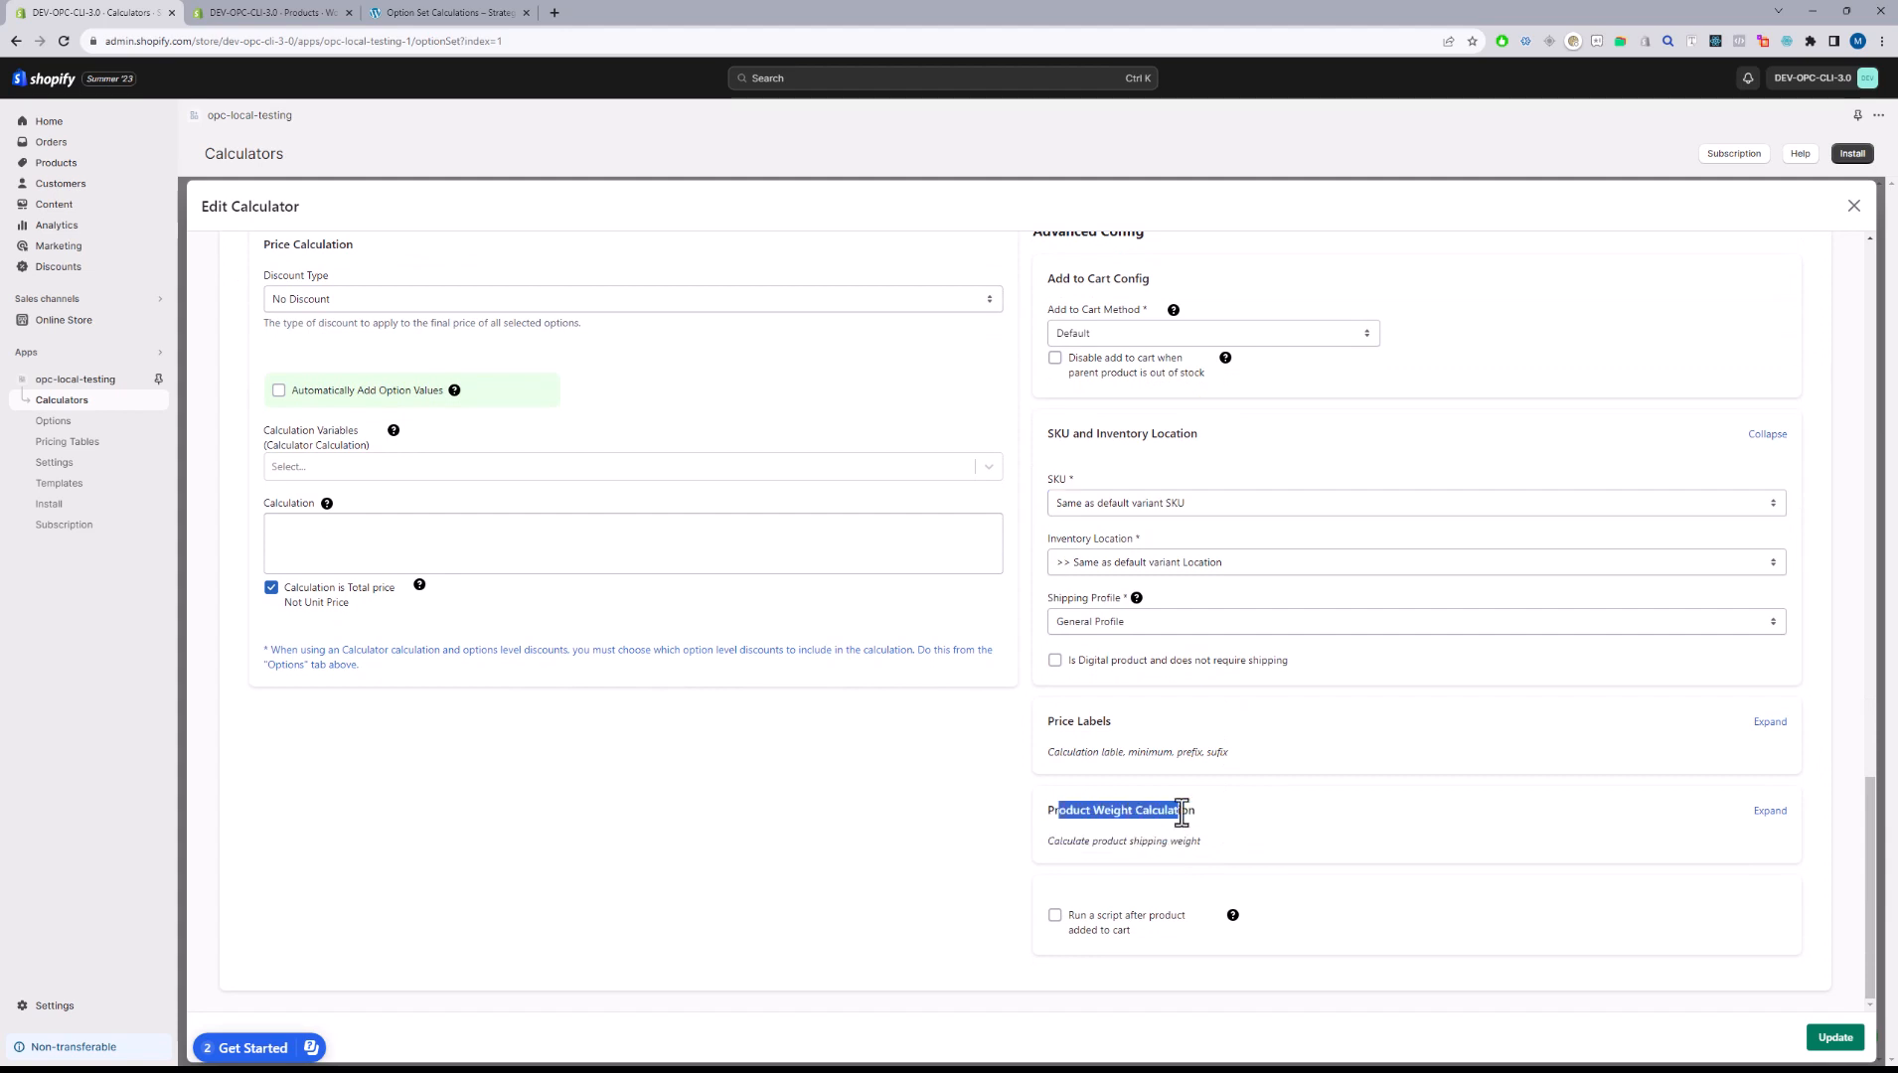
{"action": "left_click", "coordinate": [1755, 814]}
{"action": "scroll", "coordinate": [938, 835], "scroll_direction": "down", "scroll_amount": 2}
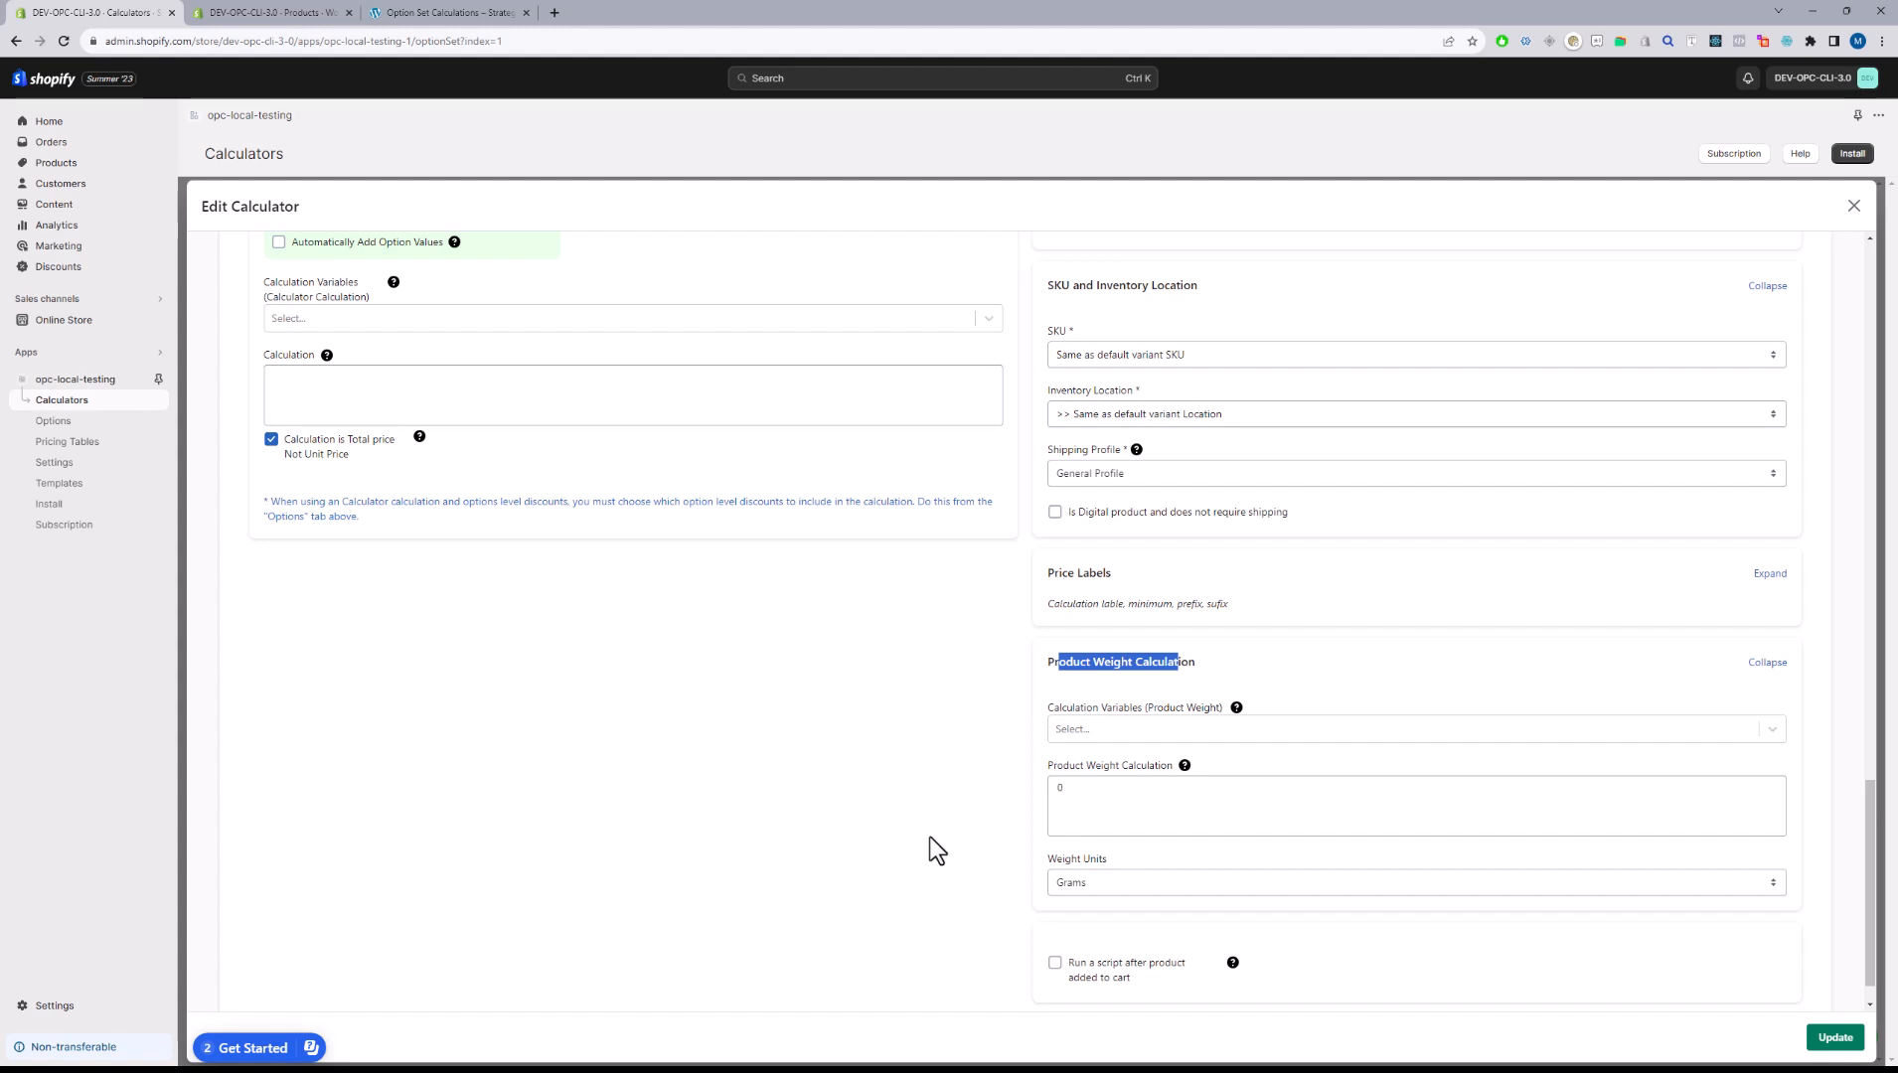
- Clear the product weight formula and insert the Product Quantity variable followed by a multiplication sign
{"action": "left_click", "coordinate": [1168, 818]}
{"action": "key", "text": "BackSpace"}
{"action": "left_click", "coordinate": [1114, 733]}
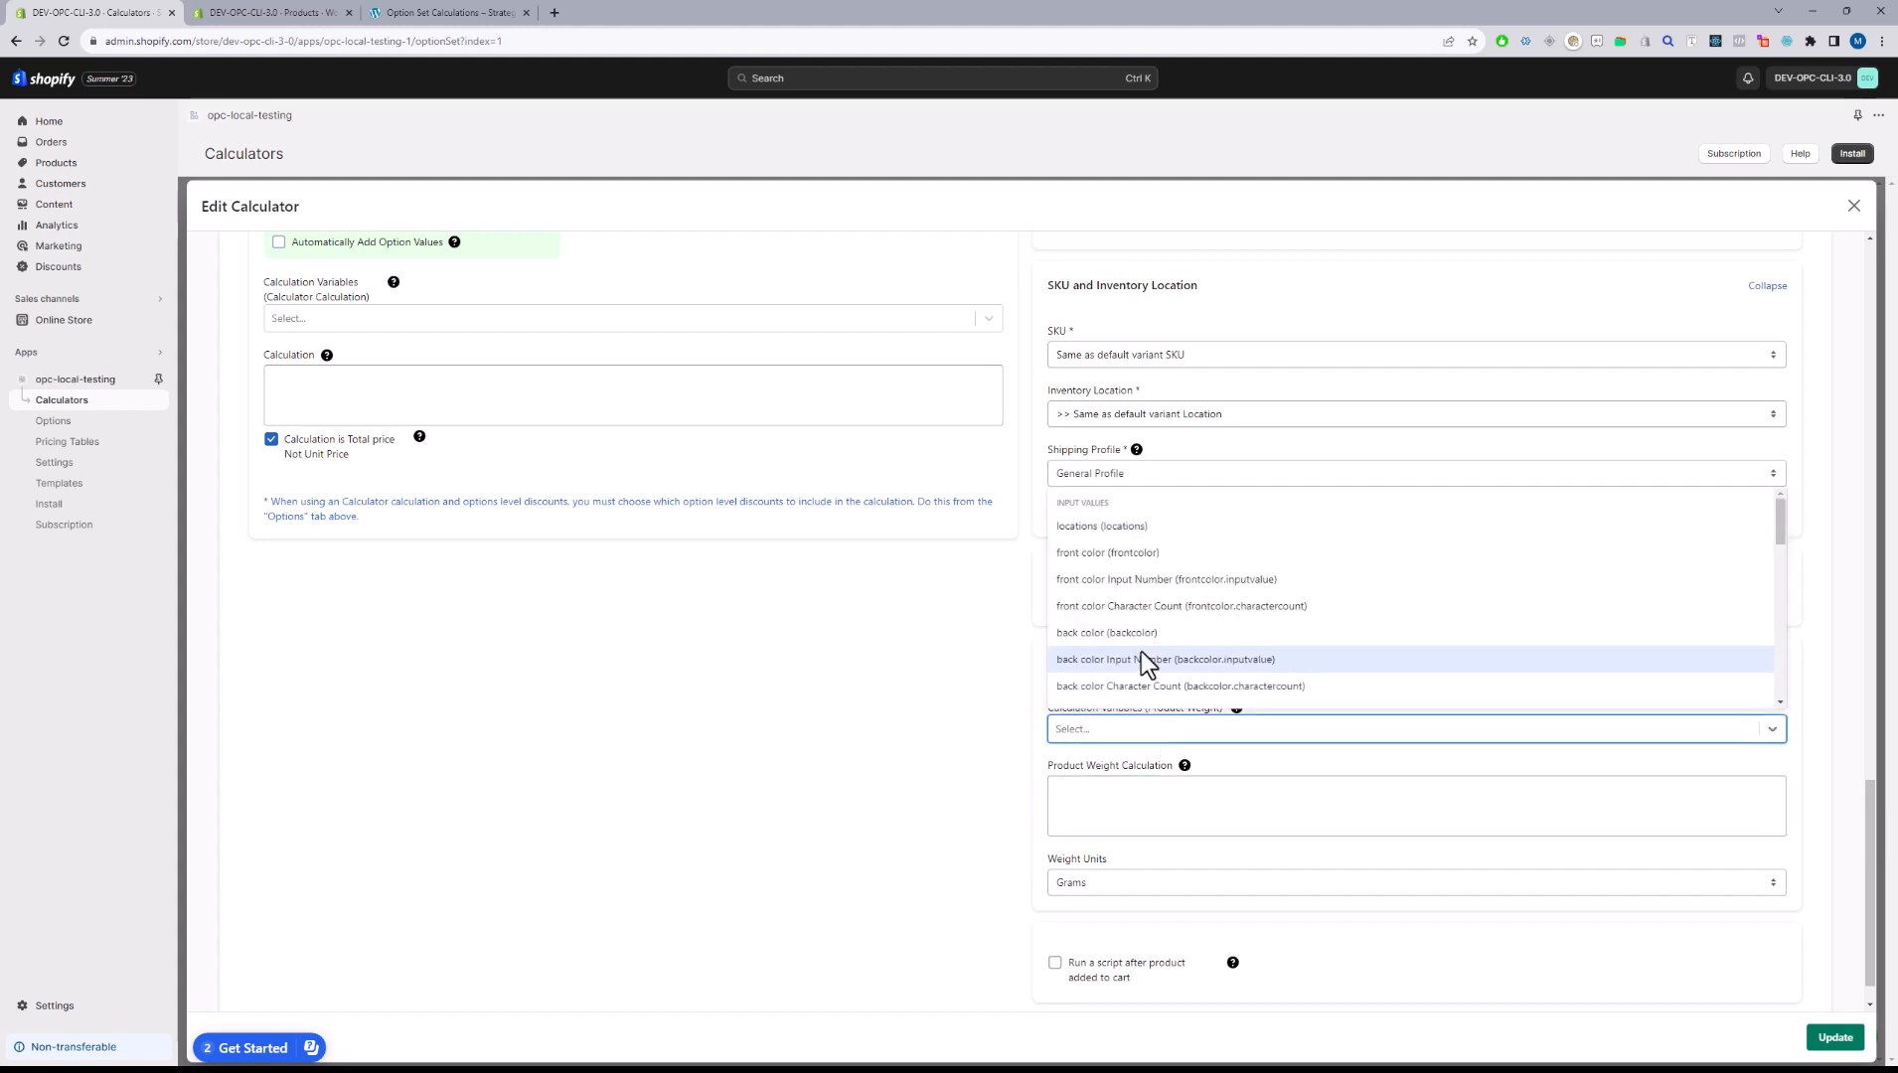
{"action": "type", "text": "quan"}
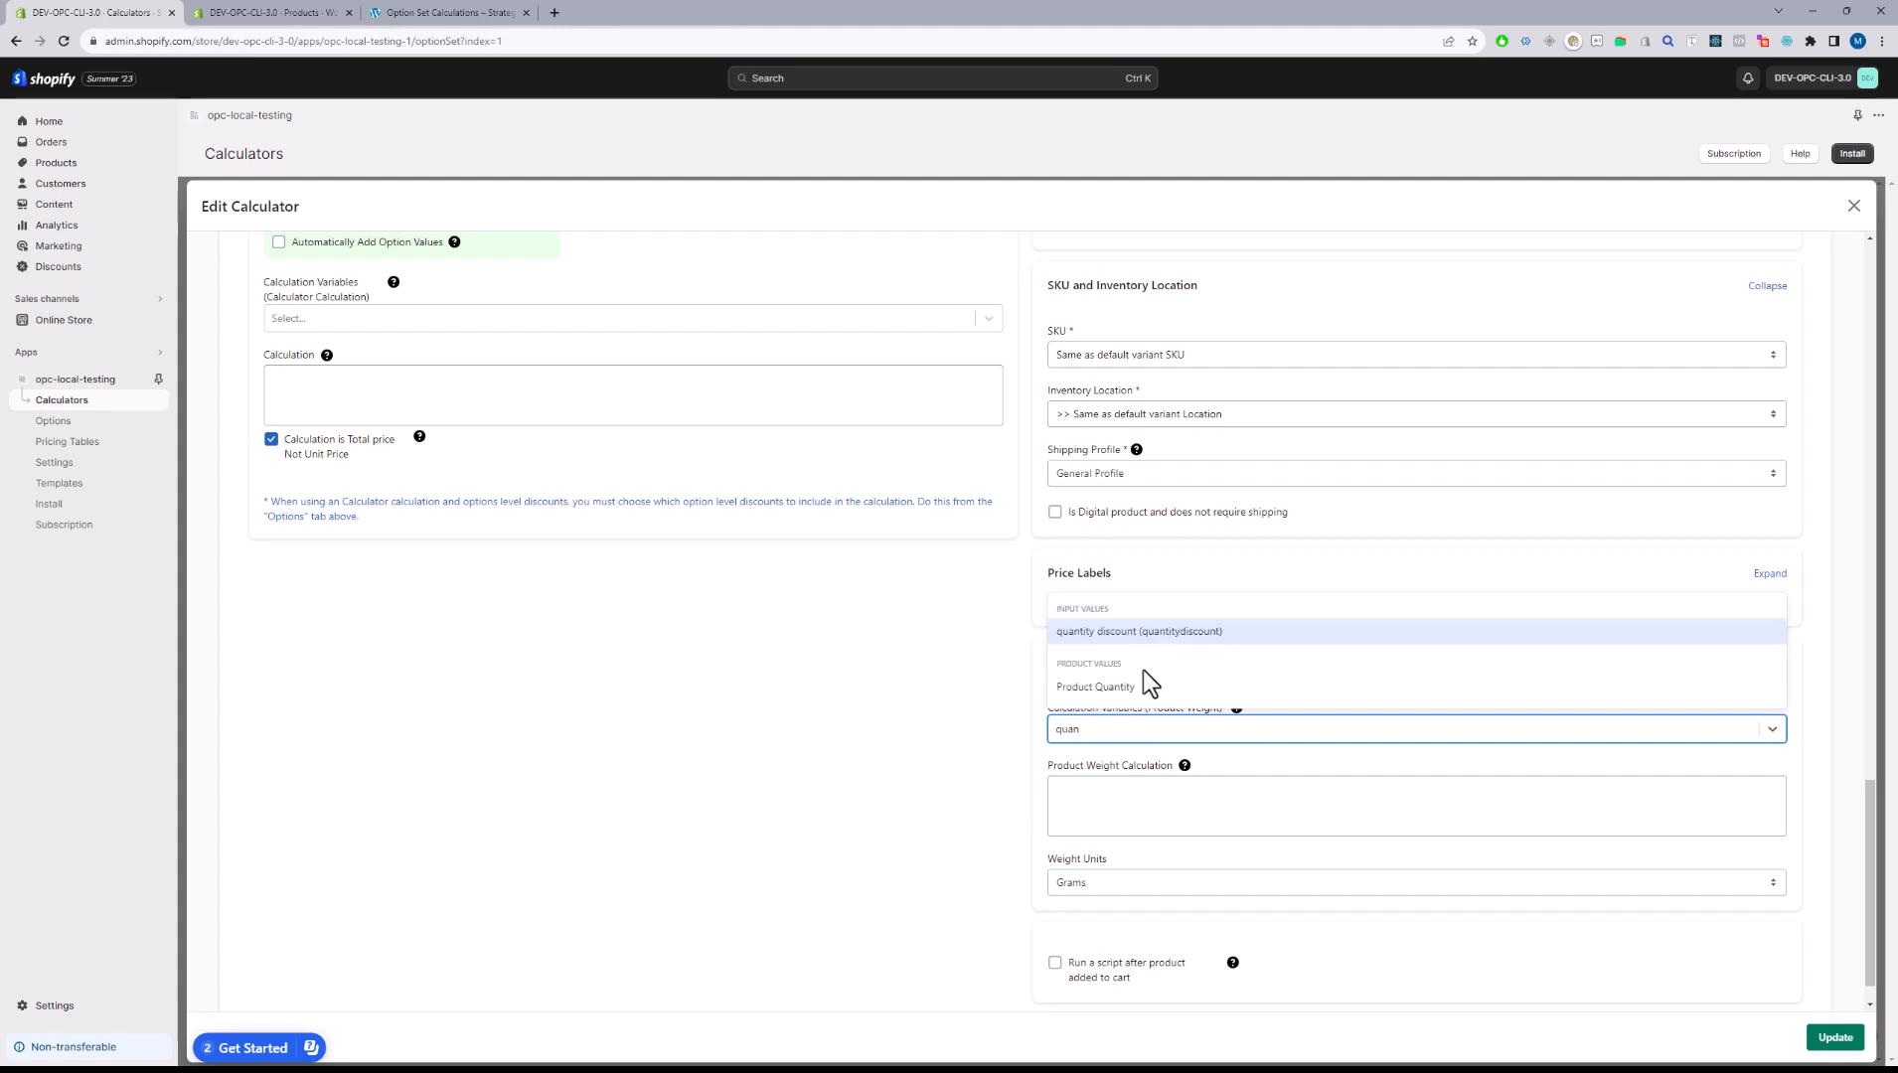
{"action": "left_click", "coordinate": [1143, 676]}
{"action": "left_click", "coordinate": [1188, 799]}
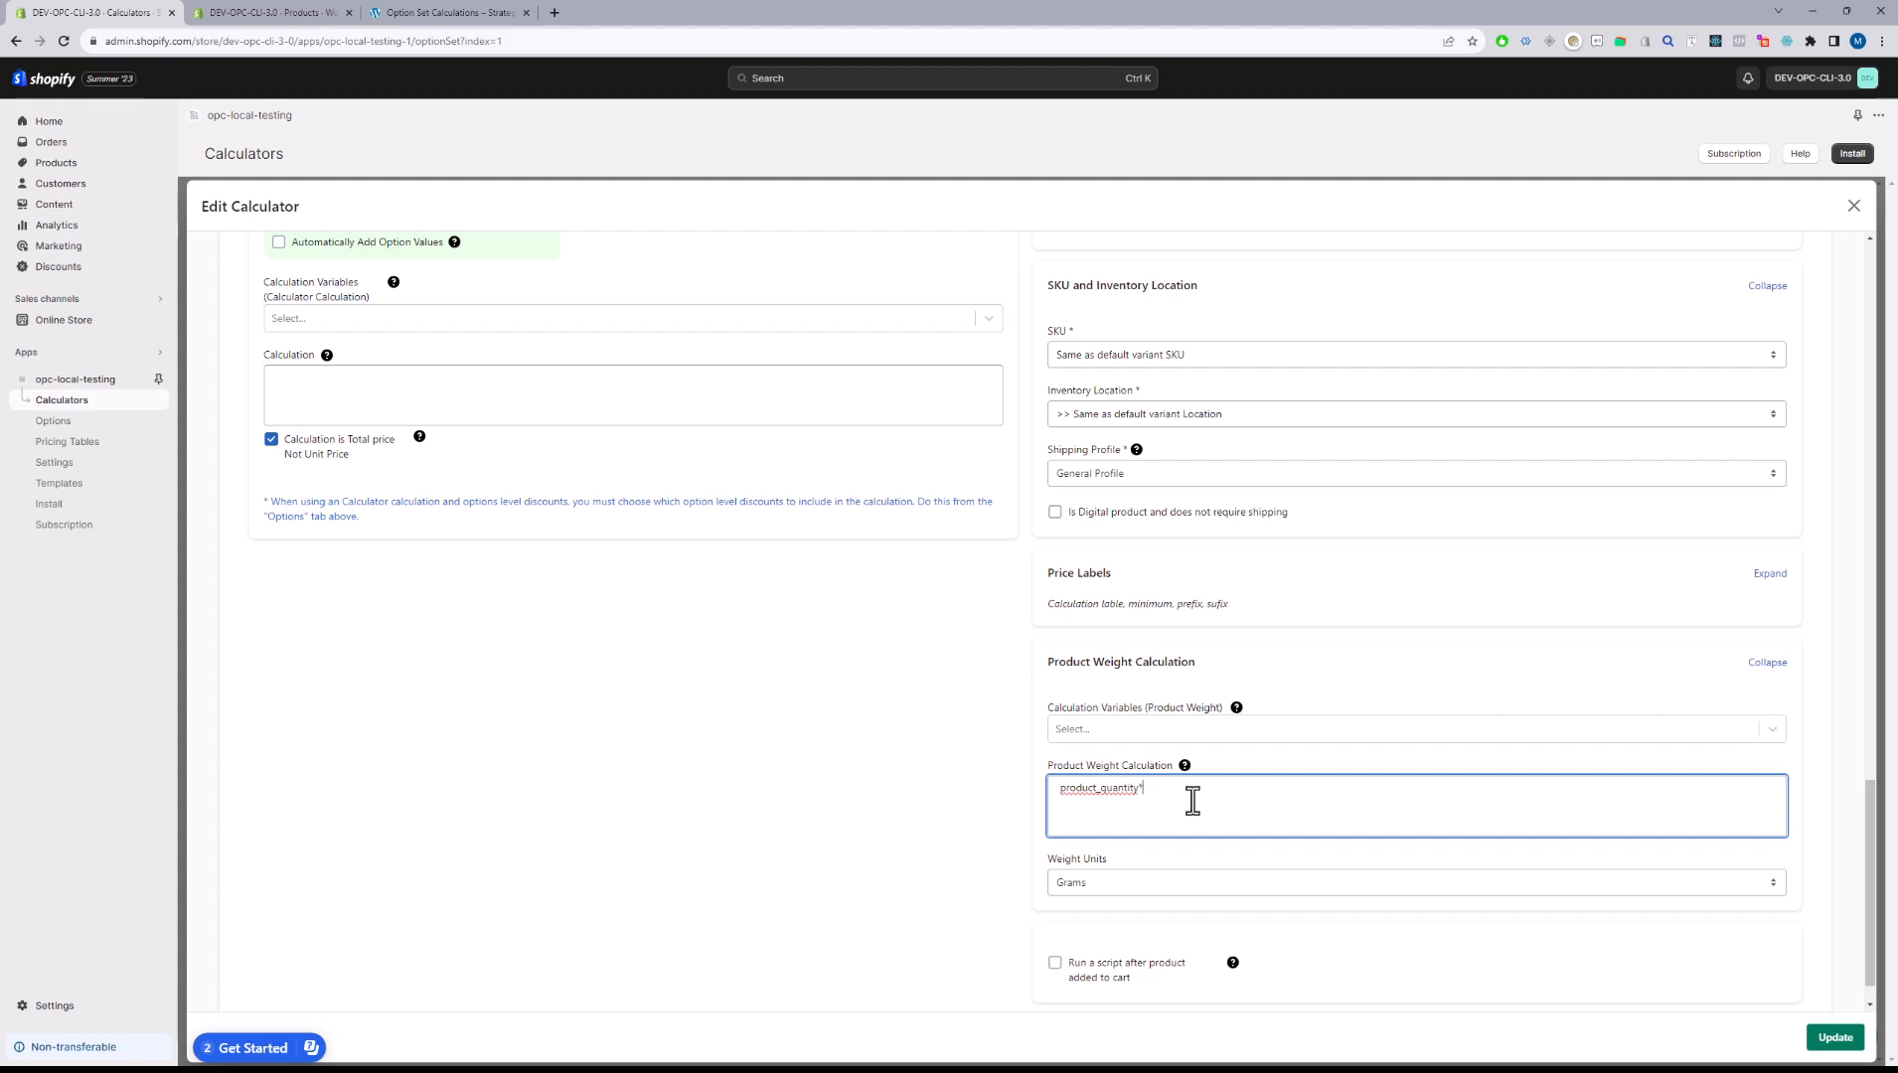
- Extend the product weight formula with dimensions.input1*dimensions.input2 so the quantity is multiplied by both dimensions
{"action": "type", "text": "dimension_input"}
{"action": "type", "text": "1*dimens"}
{"action": "type", "text": "ion_input"}
{"action": "left_click_drag", "start_coordinate": [1141, 788], "coordinate": [1178, 810]}
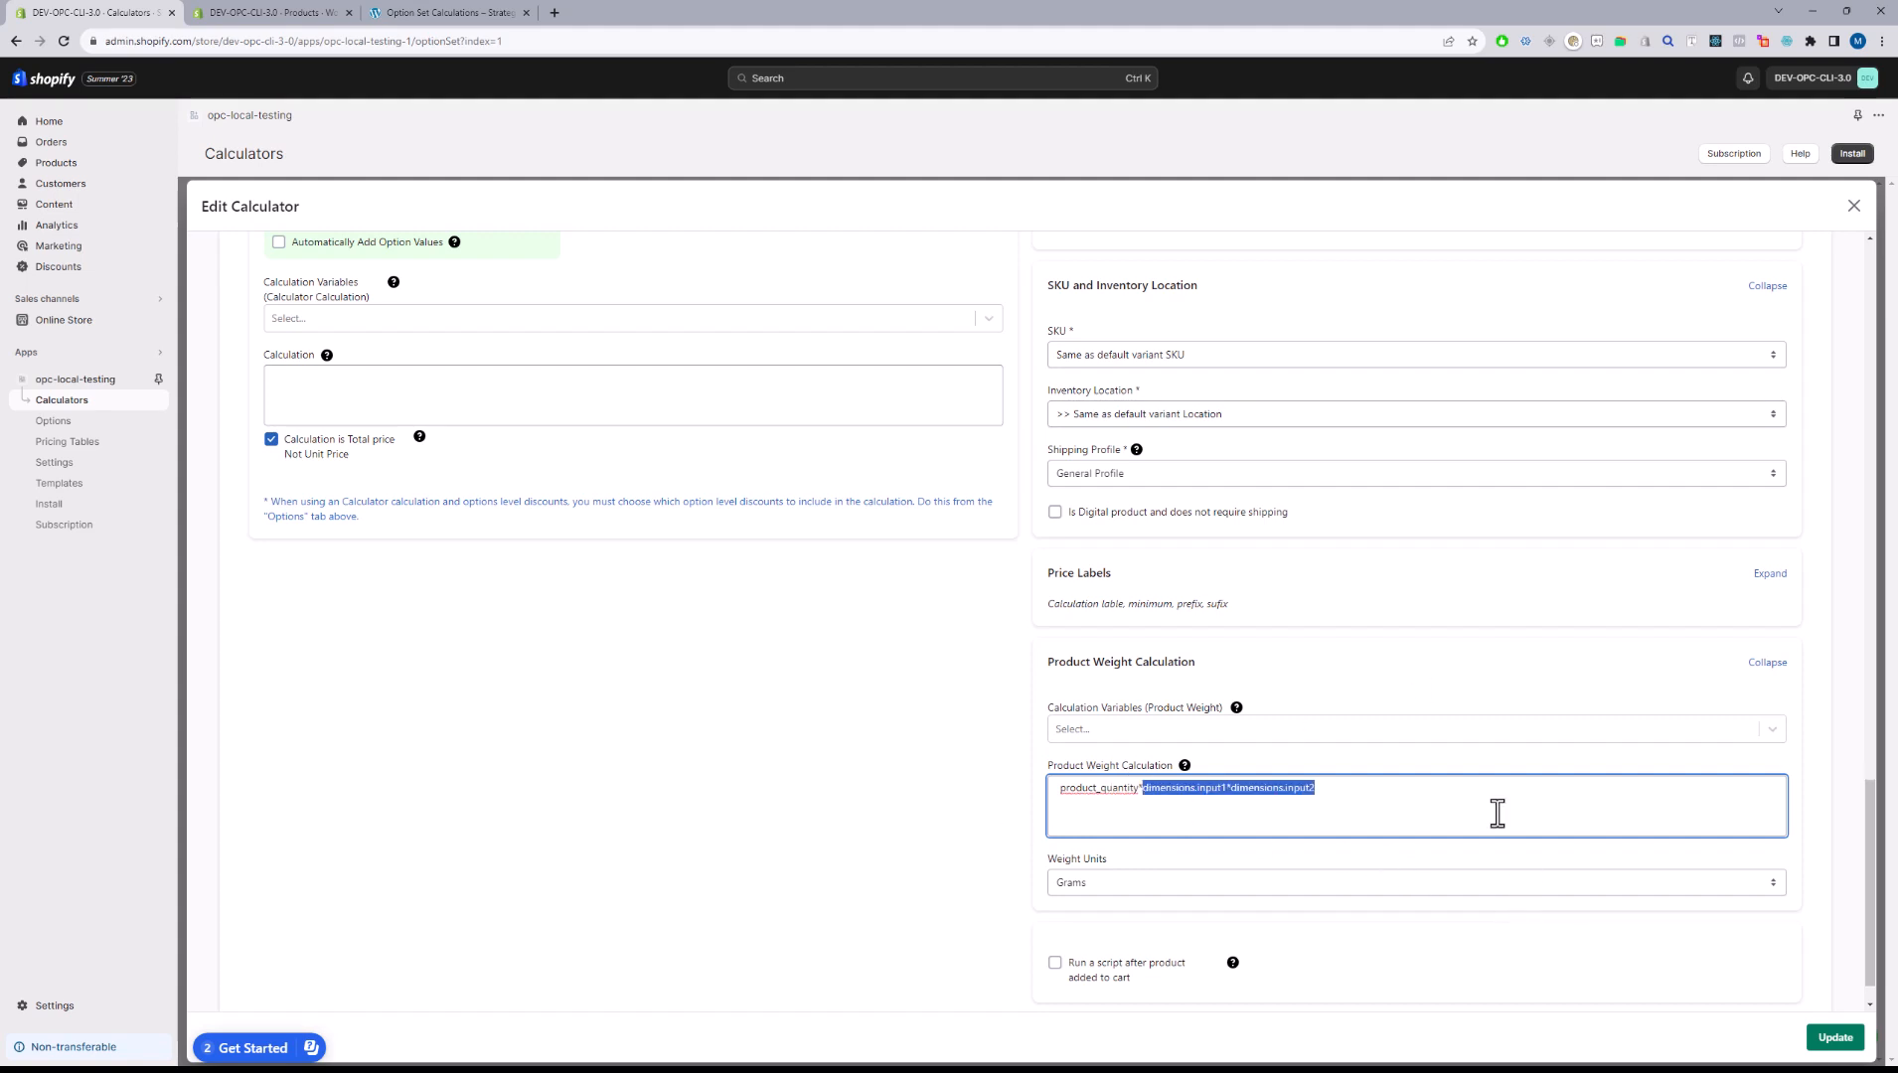
- Multiply the product weight formula by 0.5 and set the weight units to Pounds
{"action": "left_click", "coordinate": [1335, 795]}
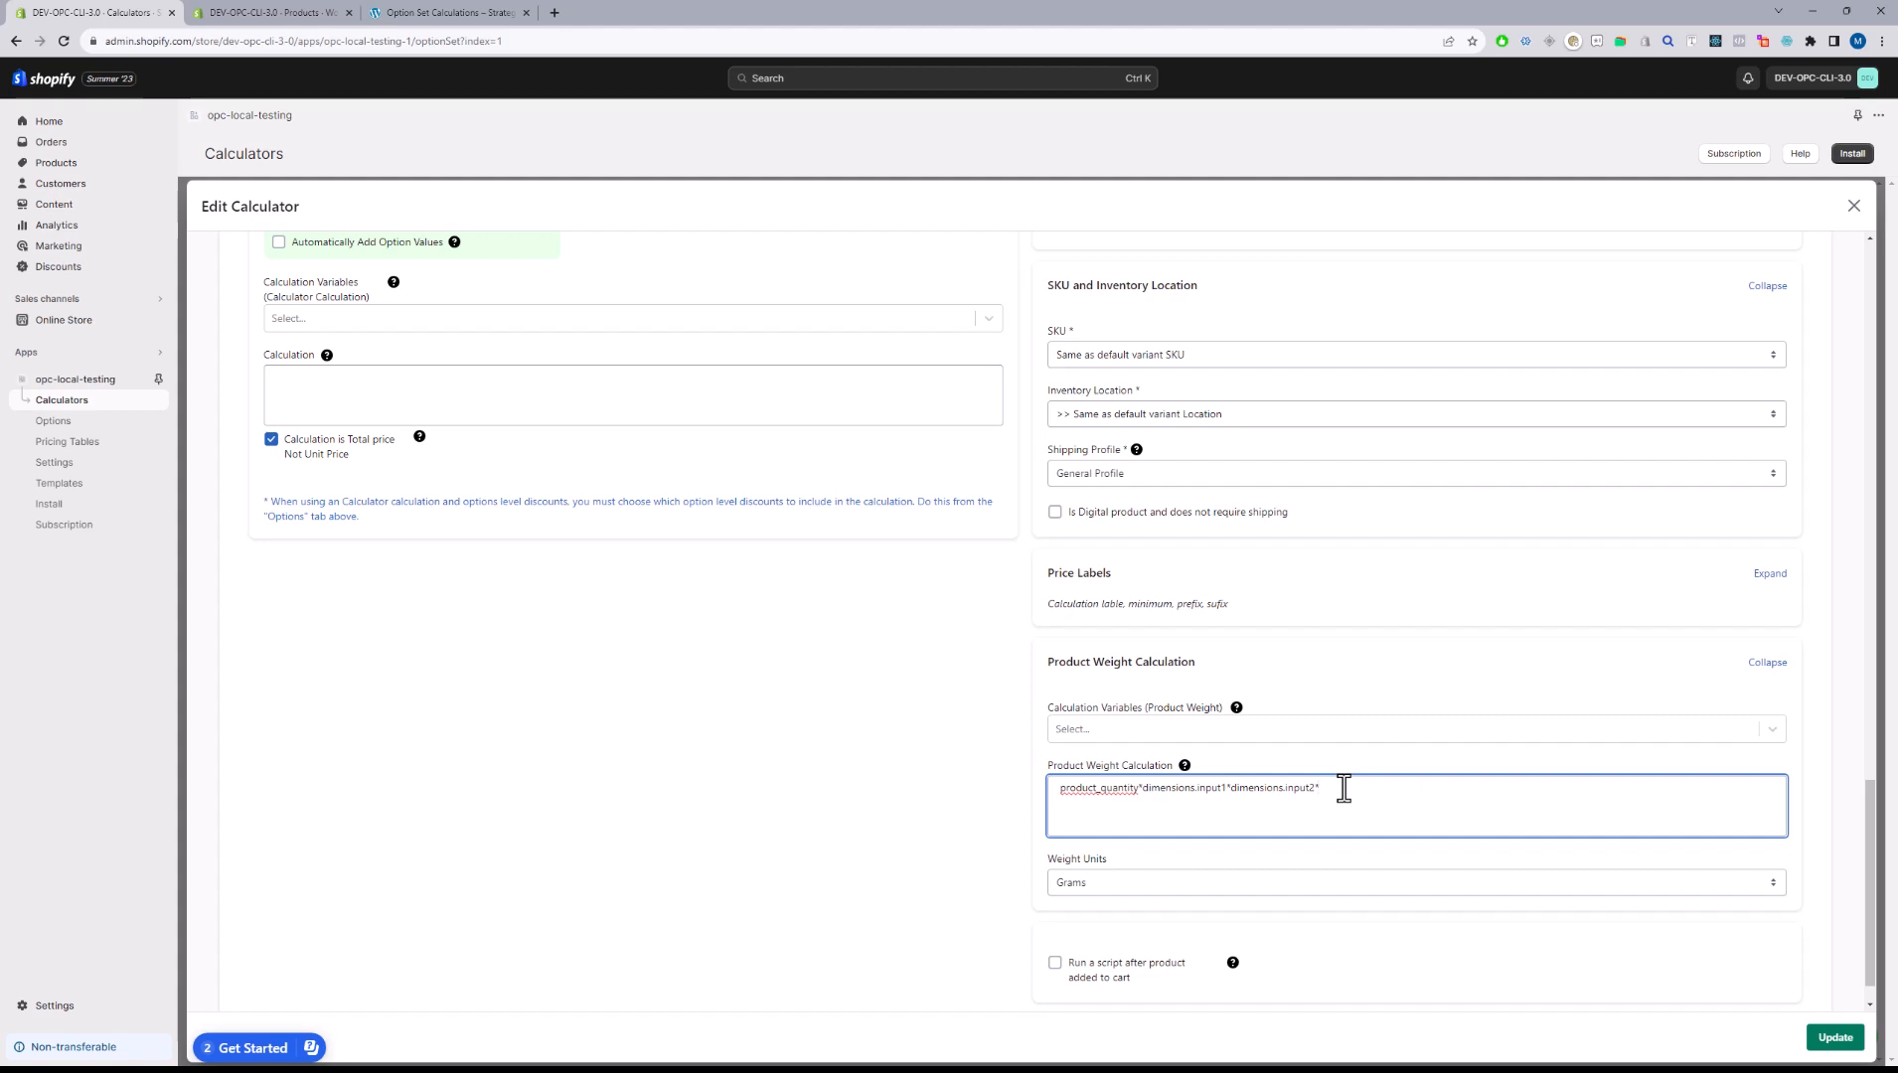
{"action": "left_click", "coordinate": [1273, 882]}
{"action": "left_click", "coordinate": [1214, 943]}
{"action": "left_click", "coordinate": [895, 883]}
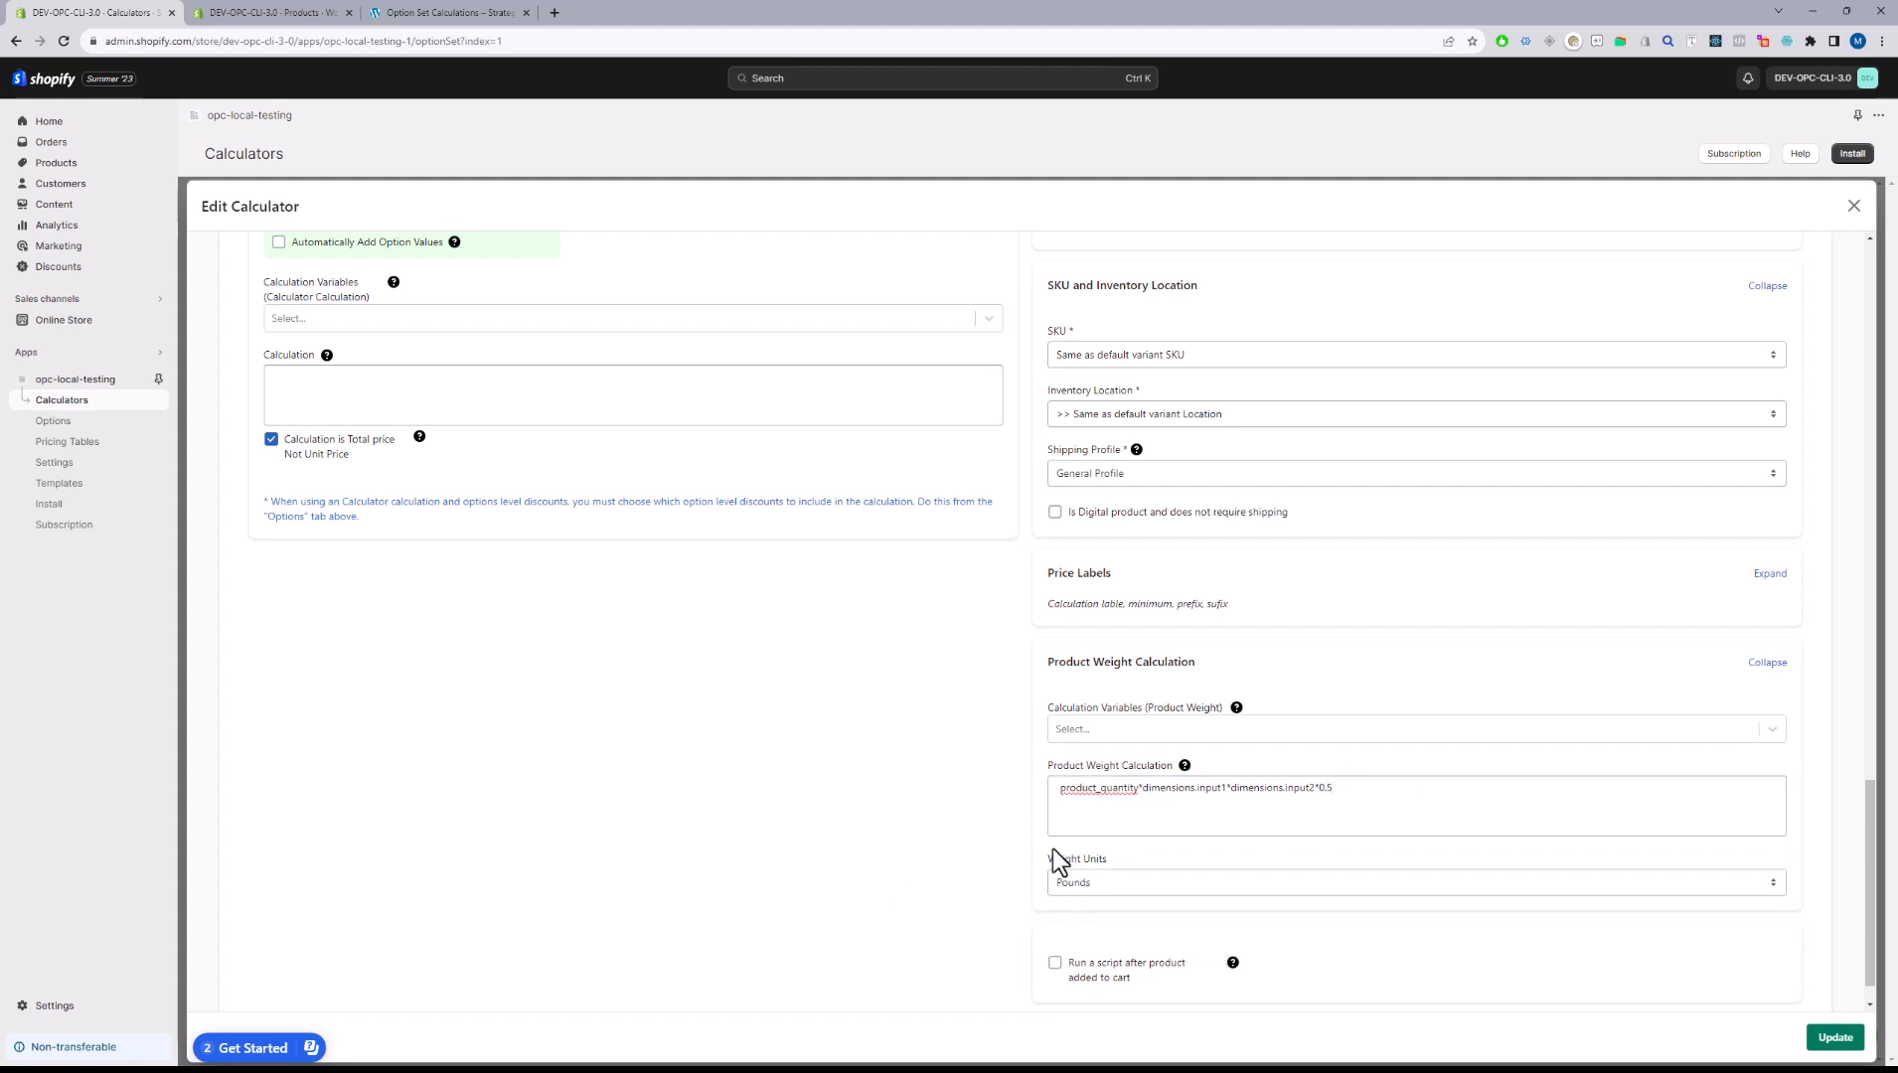
{"action": "left_click_drag", "start_coordinate": [1108, 866], "coordinate": [1103, 860]}
{"action": "left_click", "coordinate": [1010, 874]}
{"action": "double_click", "coordinate": [1329, 787]}
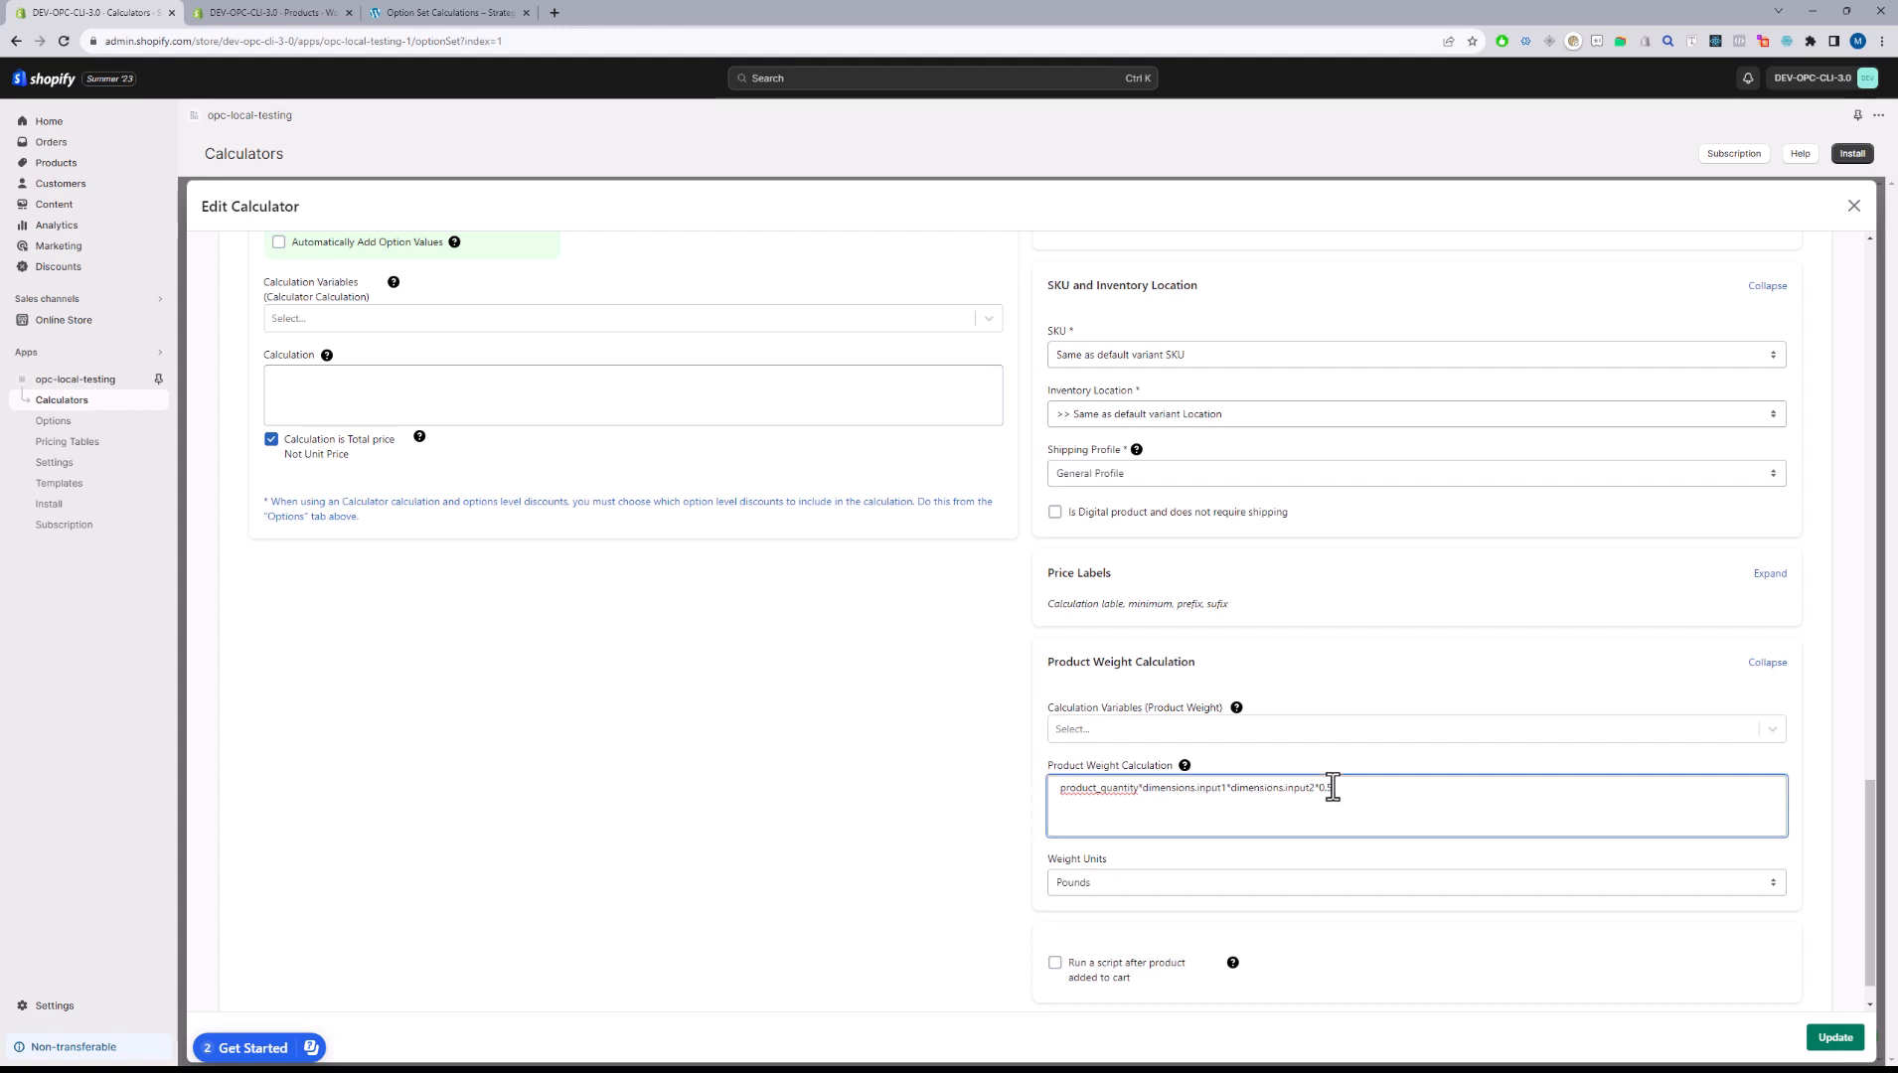
{"action": "left_click_drag", "start_coordinate": [1138, 787], "coordinate": [1089, 789]}
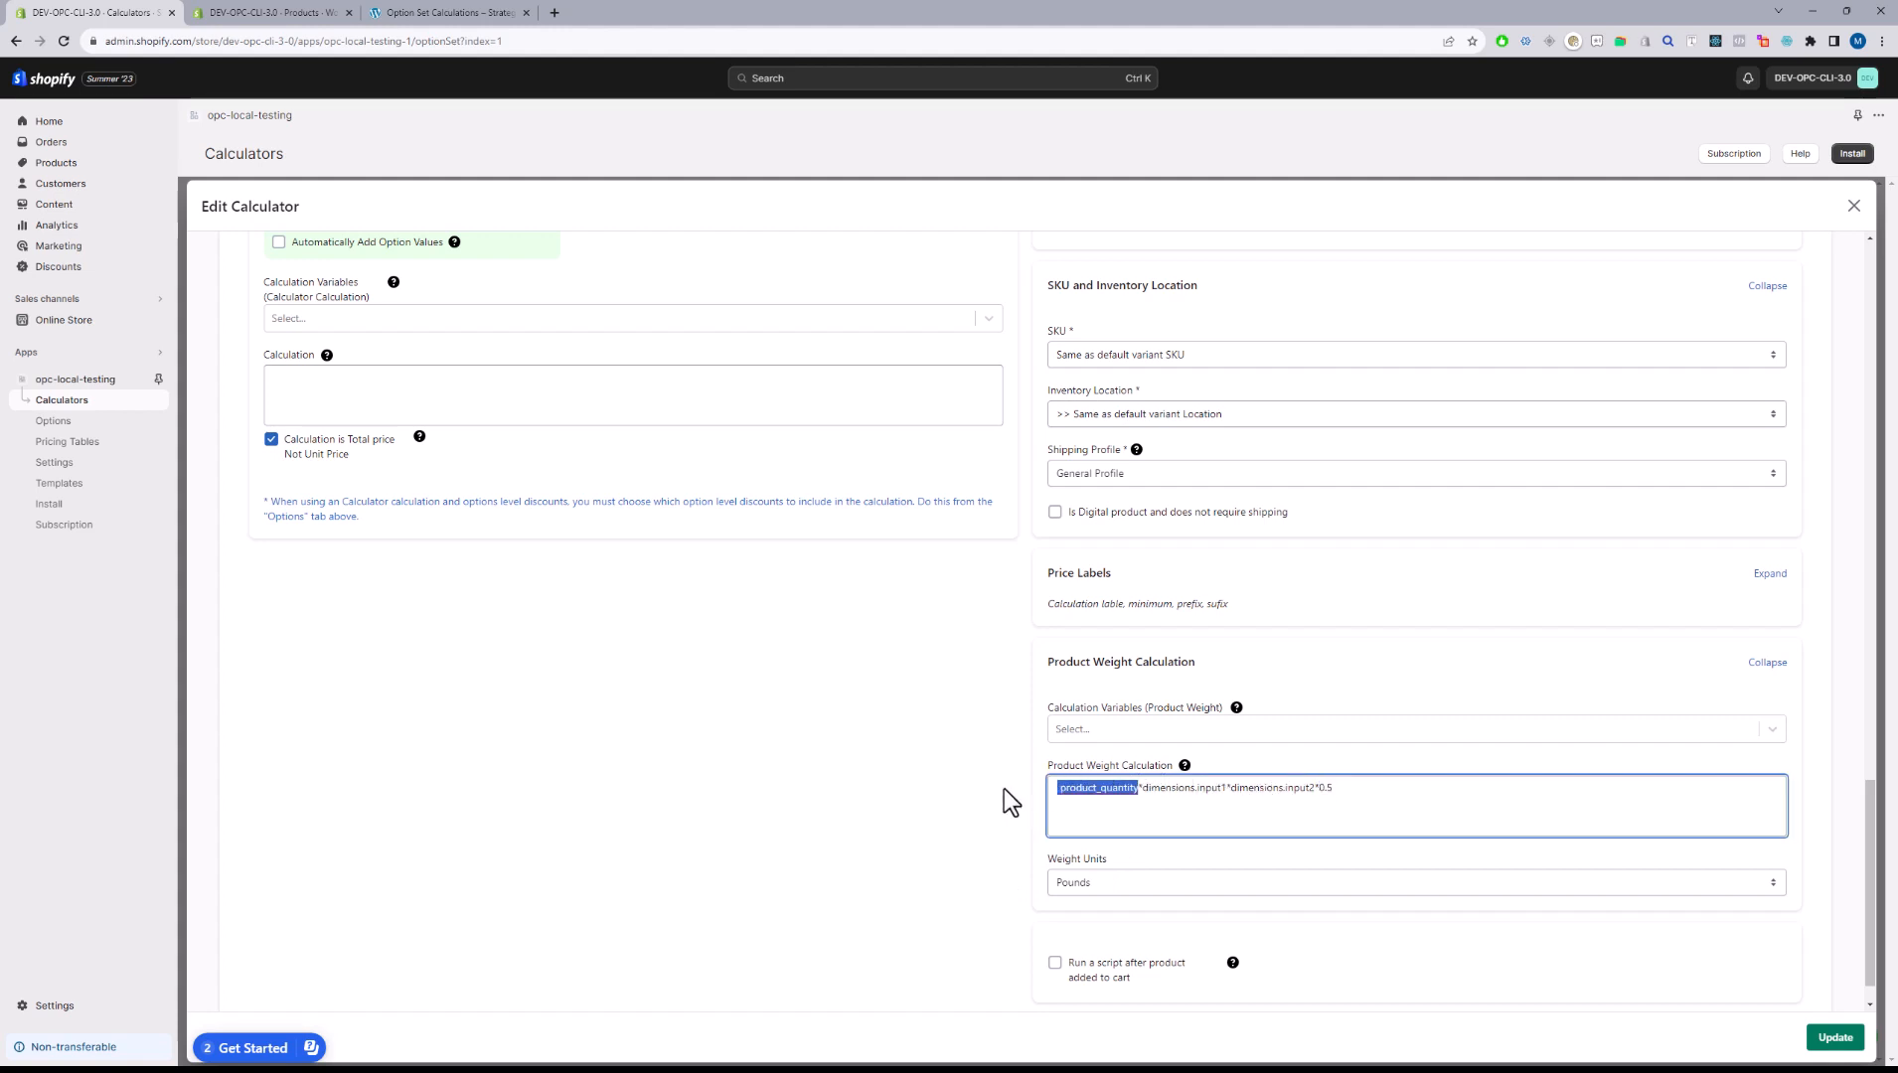
{"action": "left_click", "coordinate": [994, 791]}
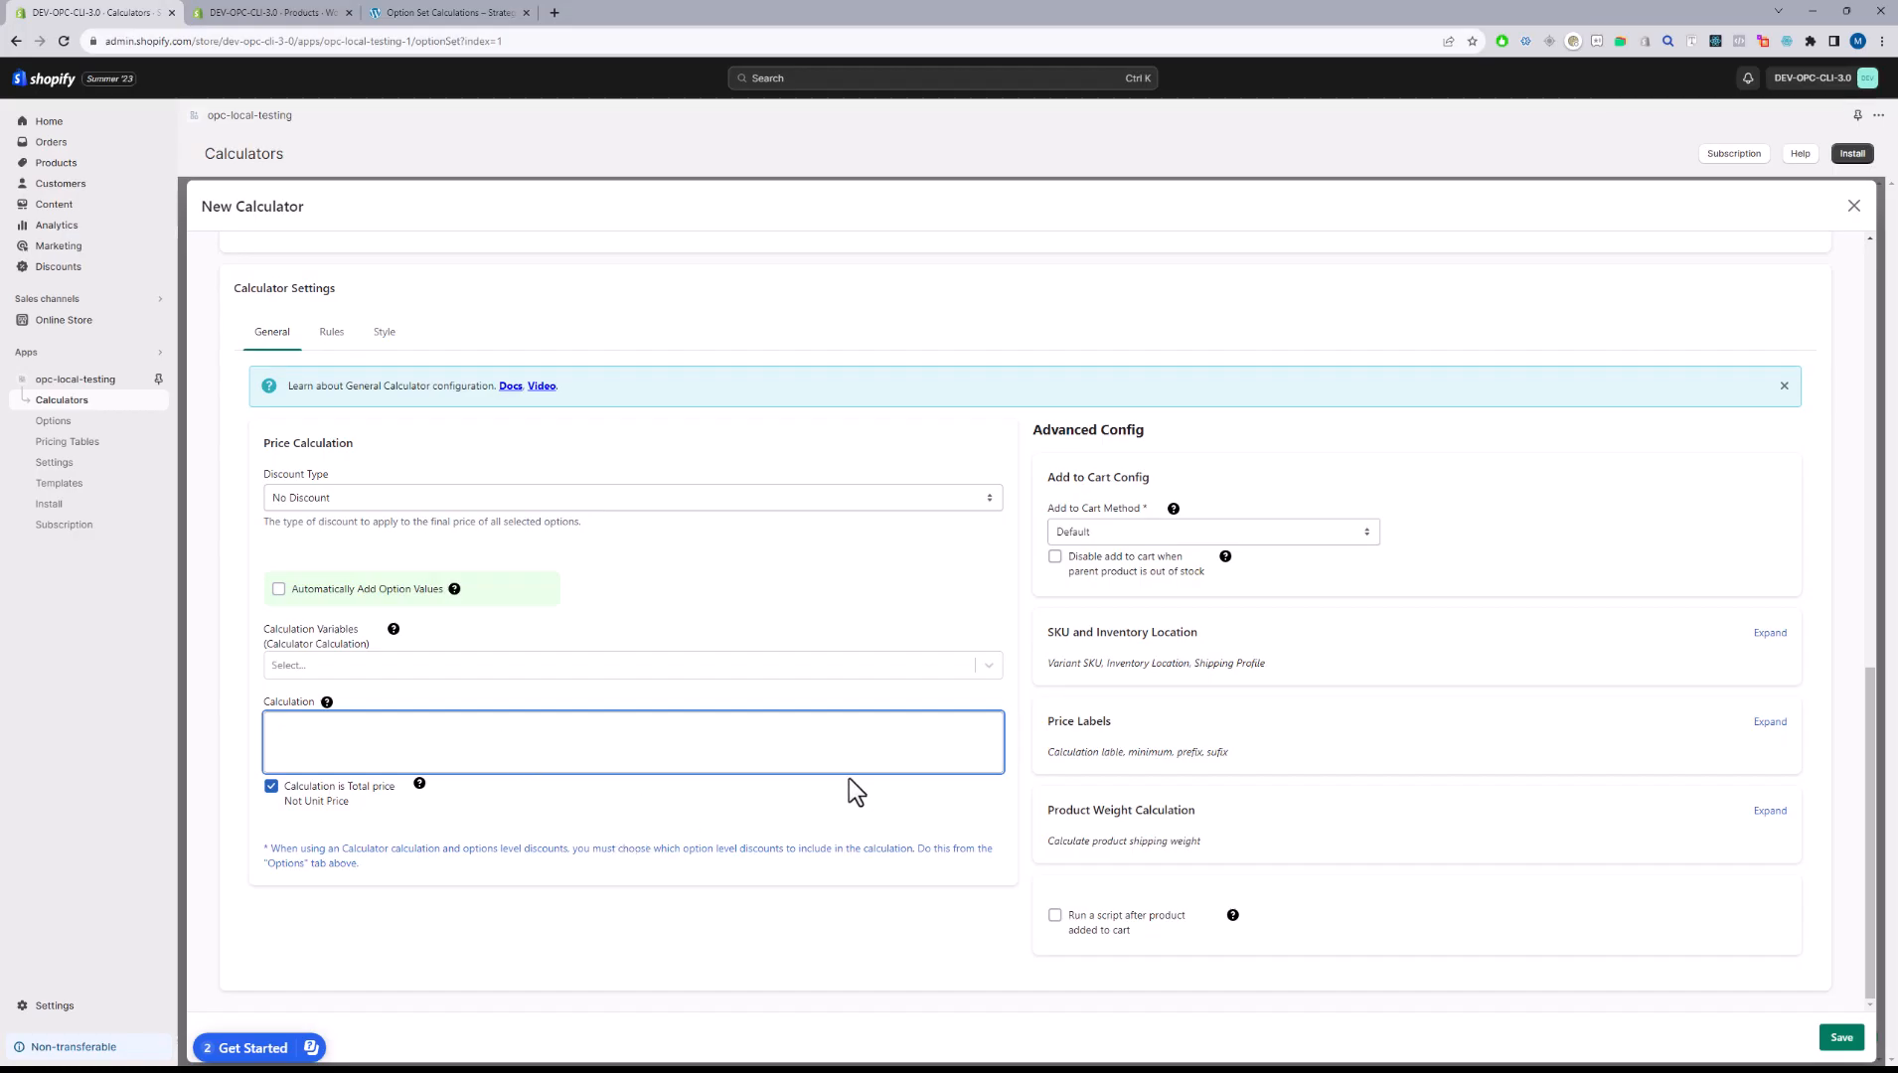
- Close the new calculator form and open the Size2 pricing table to view its first row and column A
{"action": "left_click", "coordinate": [1854, 206]}
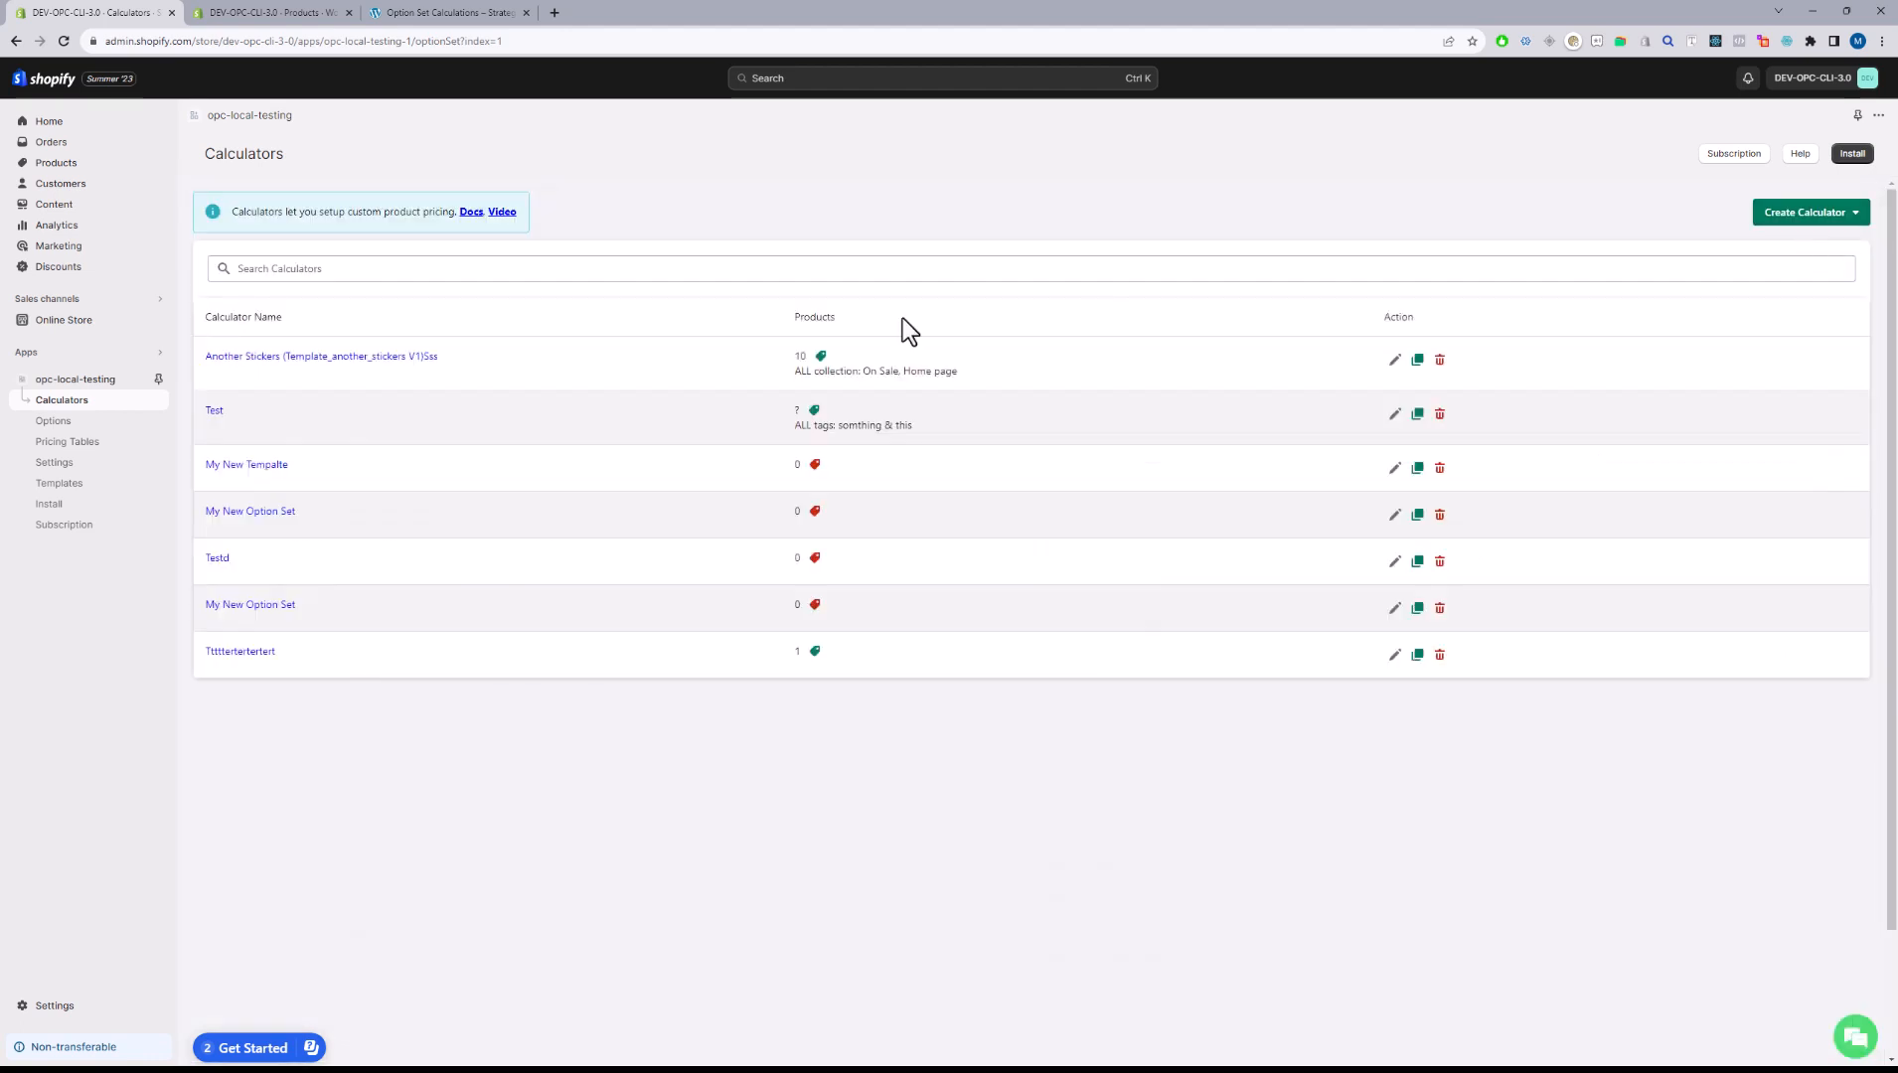
{"action": "left_click", "coordinate": [95, 445]}
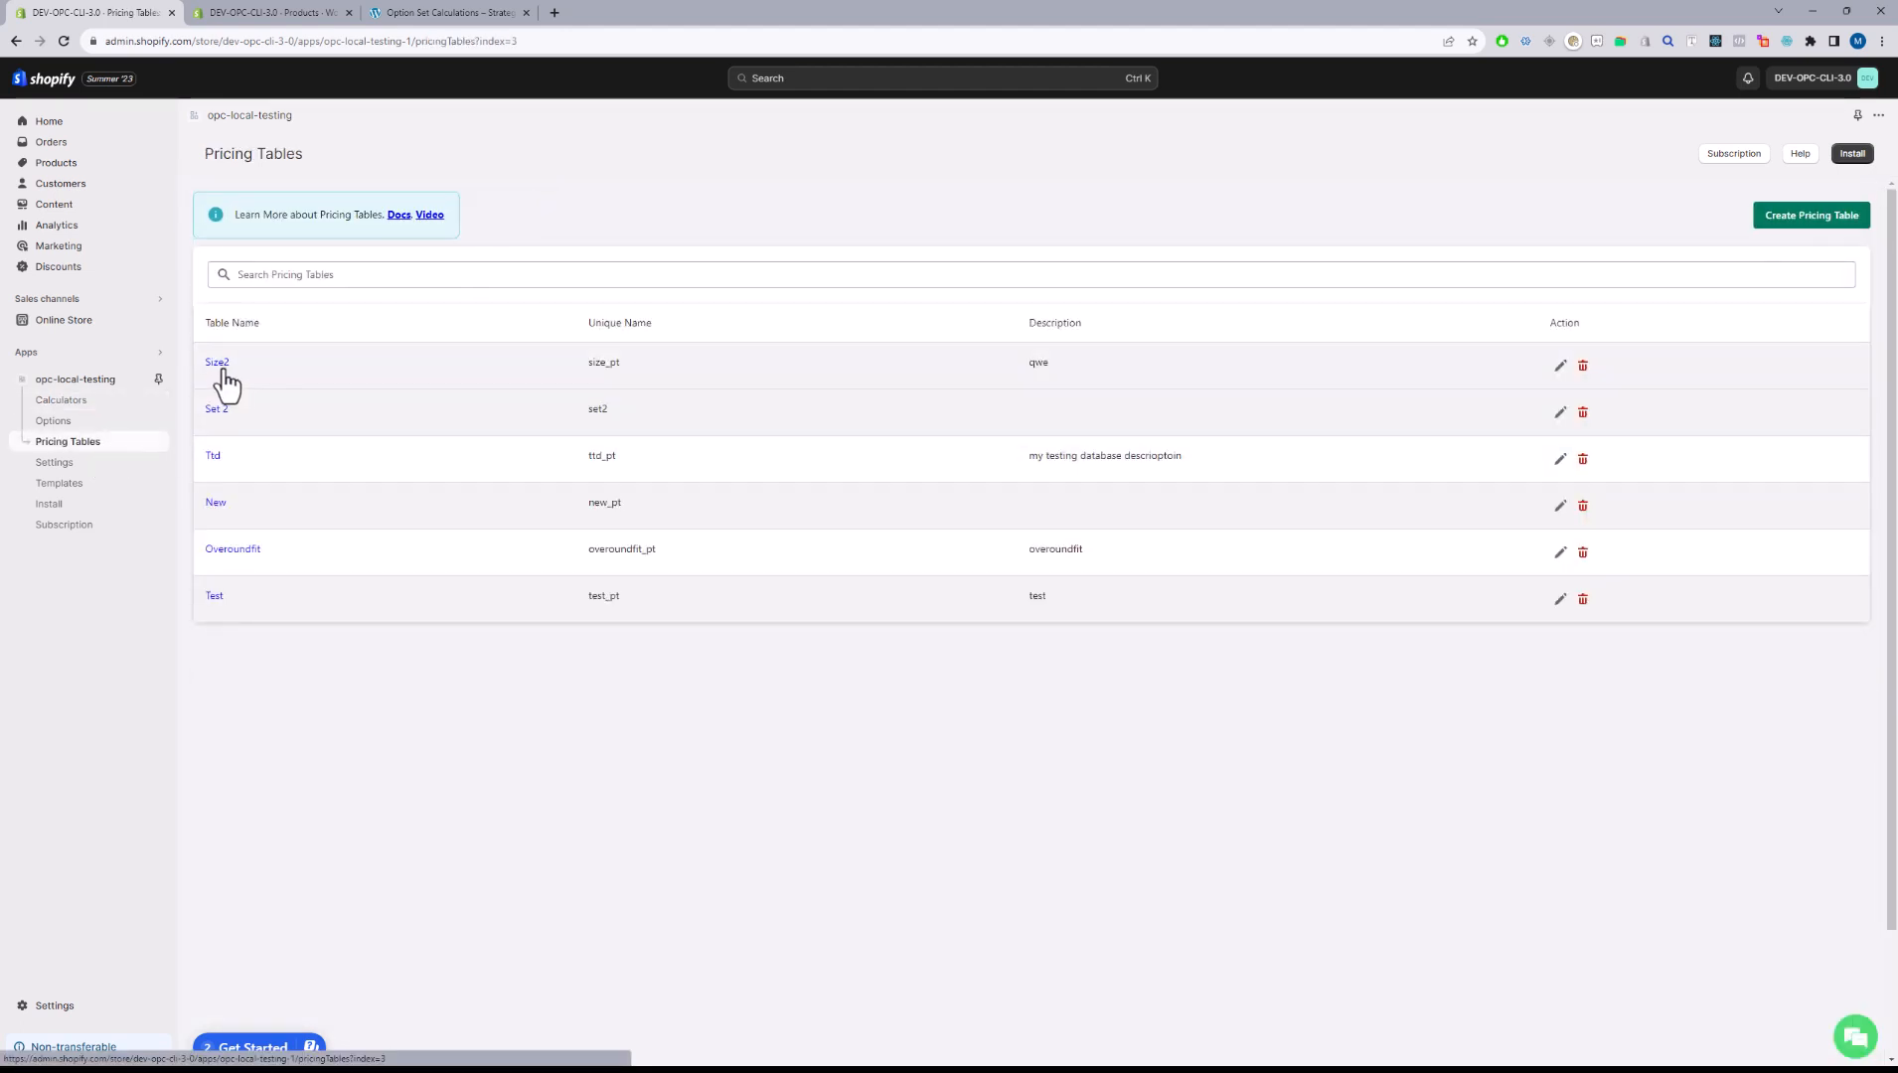
{"action": "left_click", "coordinate": [221, 373]}
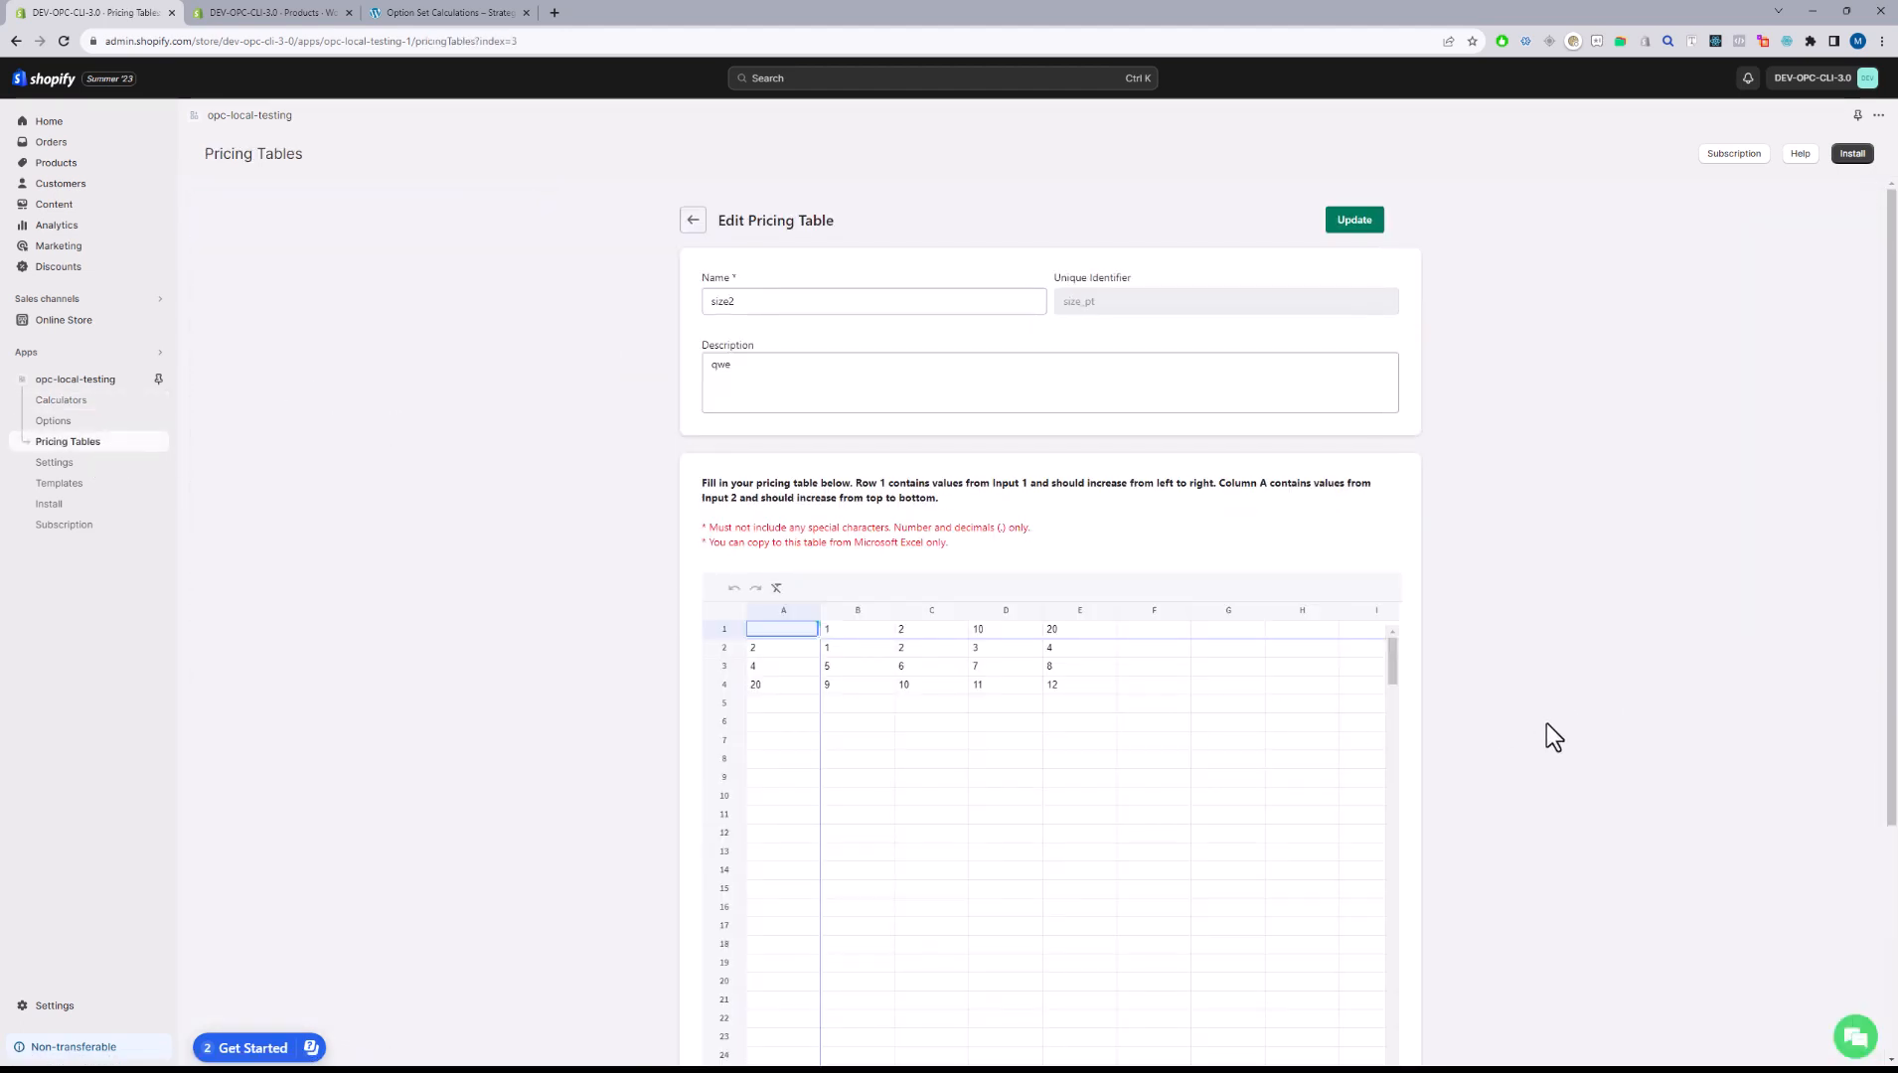
{"action": "left_click", "coordinate": [835, 630]}
{"action": "left_click_drag", "start_coordinate": [769, 630], "coordinate": [760, 715]}
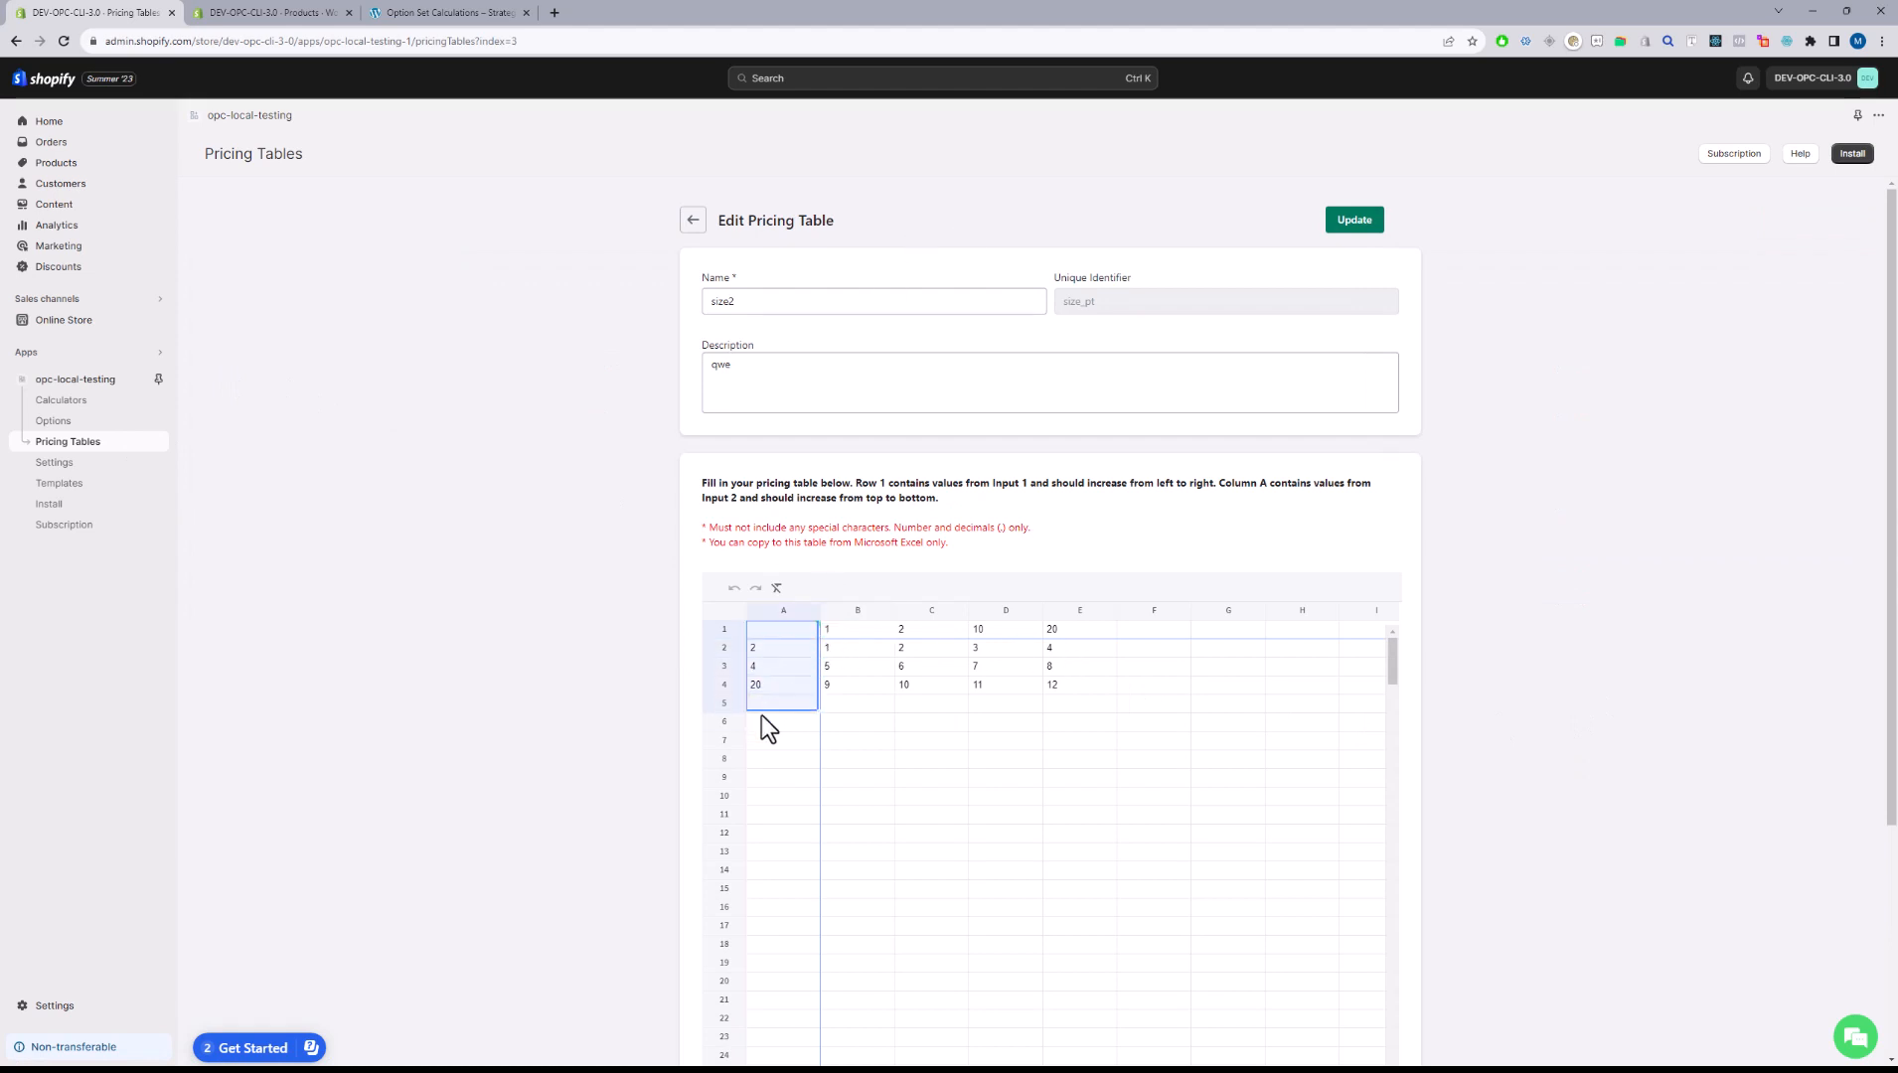
- Replace the pricing table's description with the lines width: and length:, followed by a blank line
{"action": "left_click", "coordinate": [945, 378]}
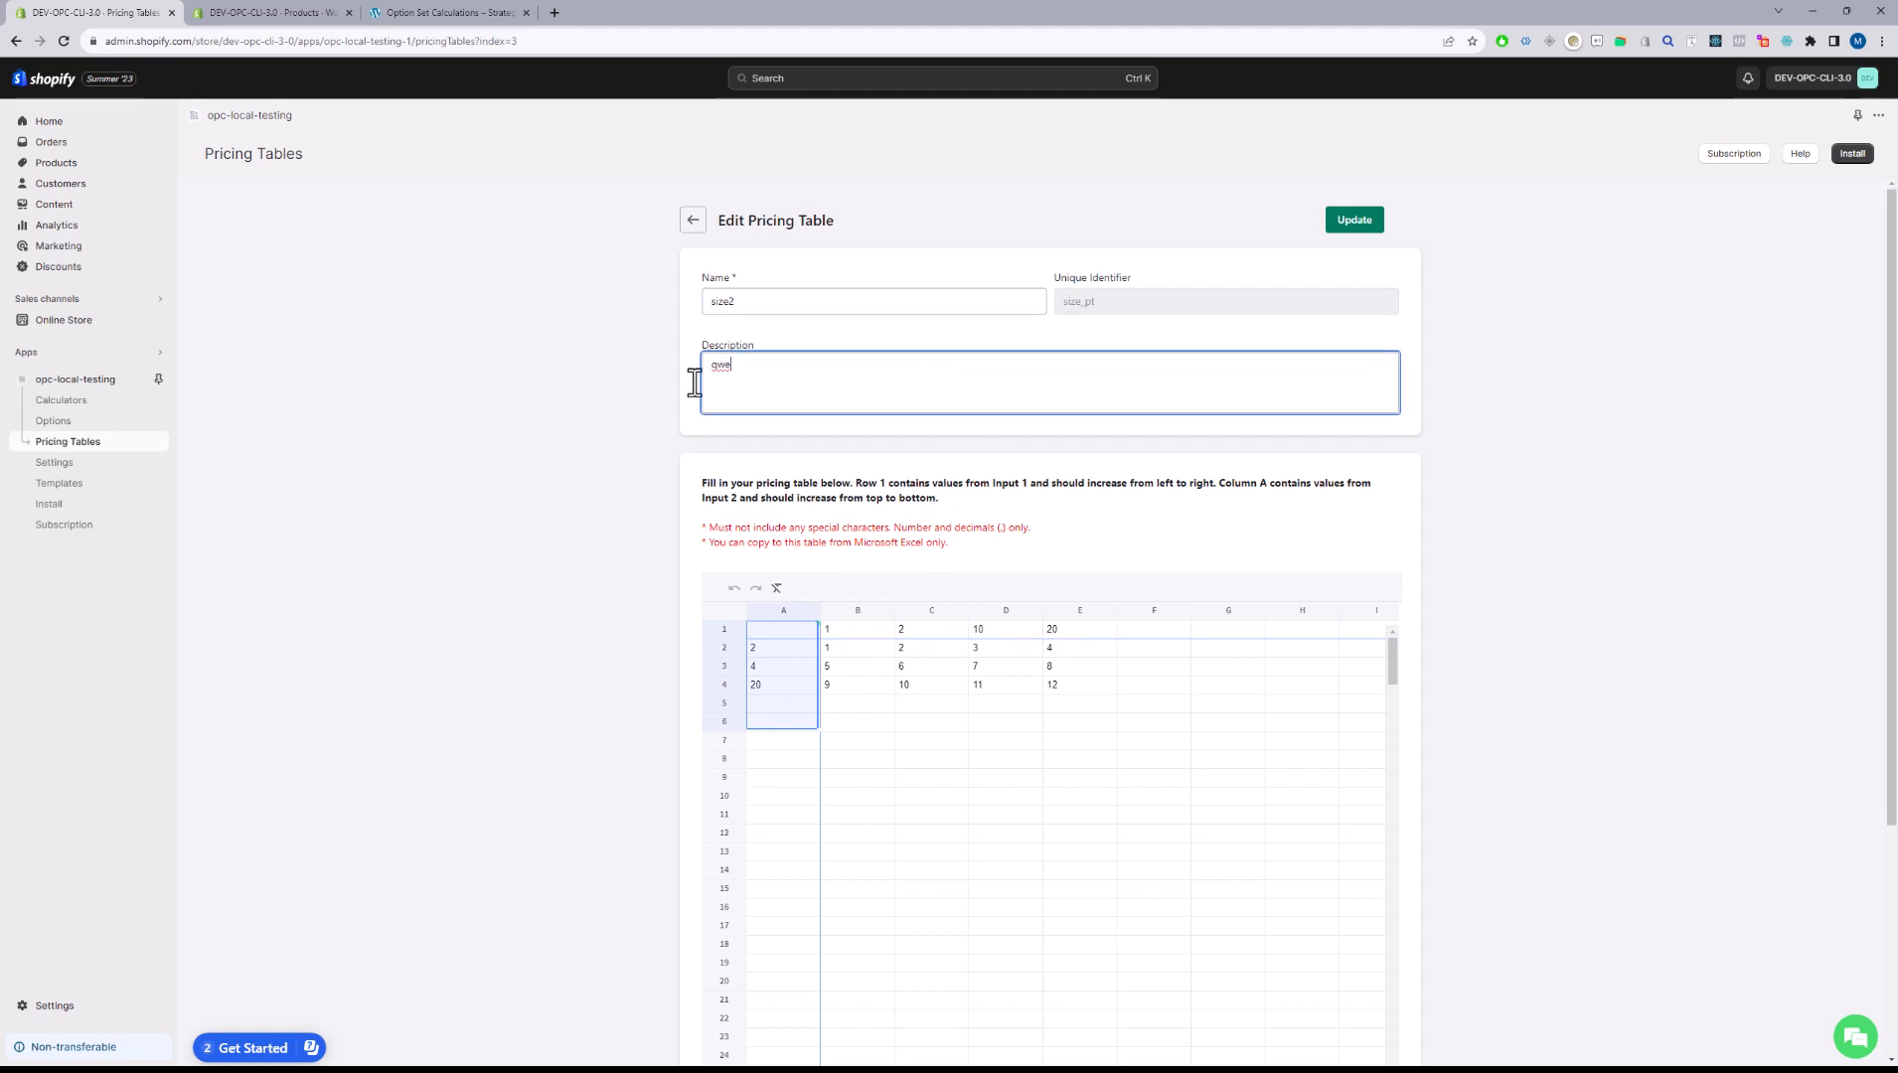
{"action": "key", "text": "ctrl+a"}
{"action": "key", "text": "BackSpace"}
{"action": "type", "text": "width"}
{"action": "key", "text": "Return"}
{"action": "type", "text": "length:"}
{"action": "key", "text": "Return"}
{"action": "key", "text": "Return"}
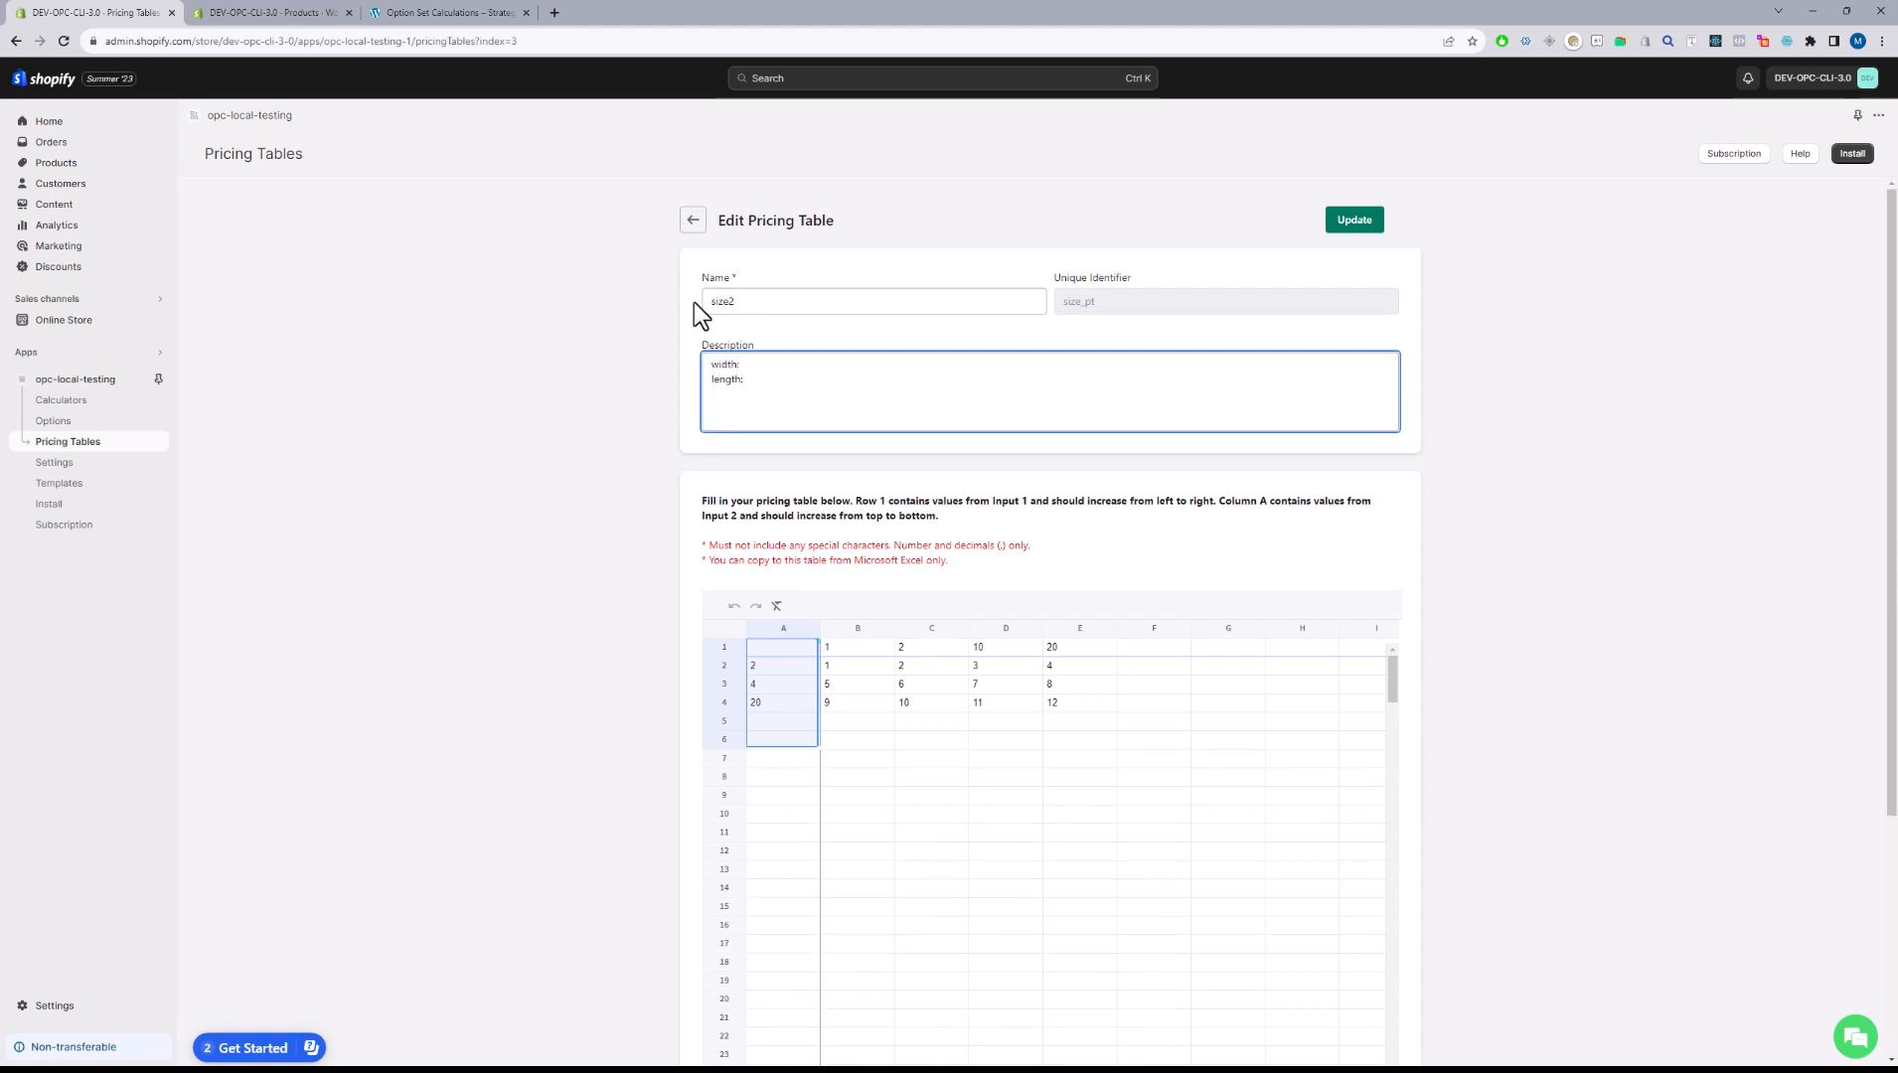
- Copy the unique identifier size_pt into the description and add dimensions.input1 and dimensions.input2 in brackets after it
{"action": "double_click", "coordinate": [1079, 301]}
{"action": "key", "text": "ctrl+c"}
{"action": "left_click", "coordinate": [956, 413]}
{"action": "key", "text": "ctrl+v"}
{"action": "type", "text": "( dimensions.input1 , dimensions.input2"}
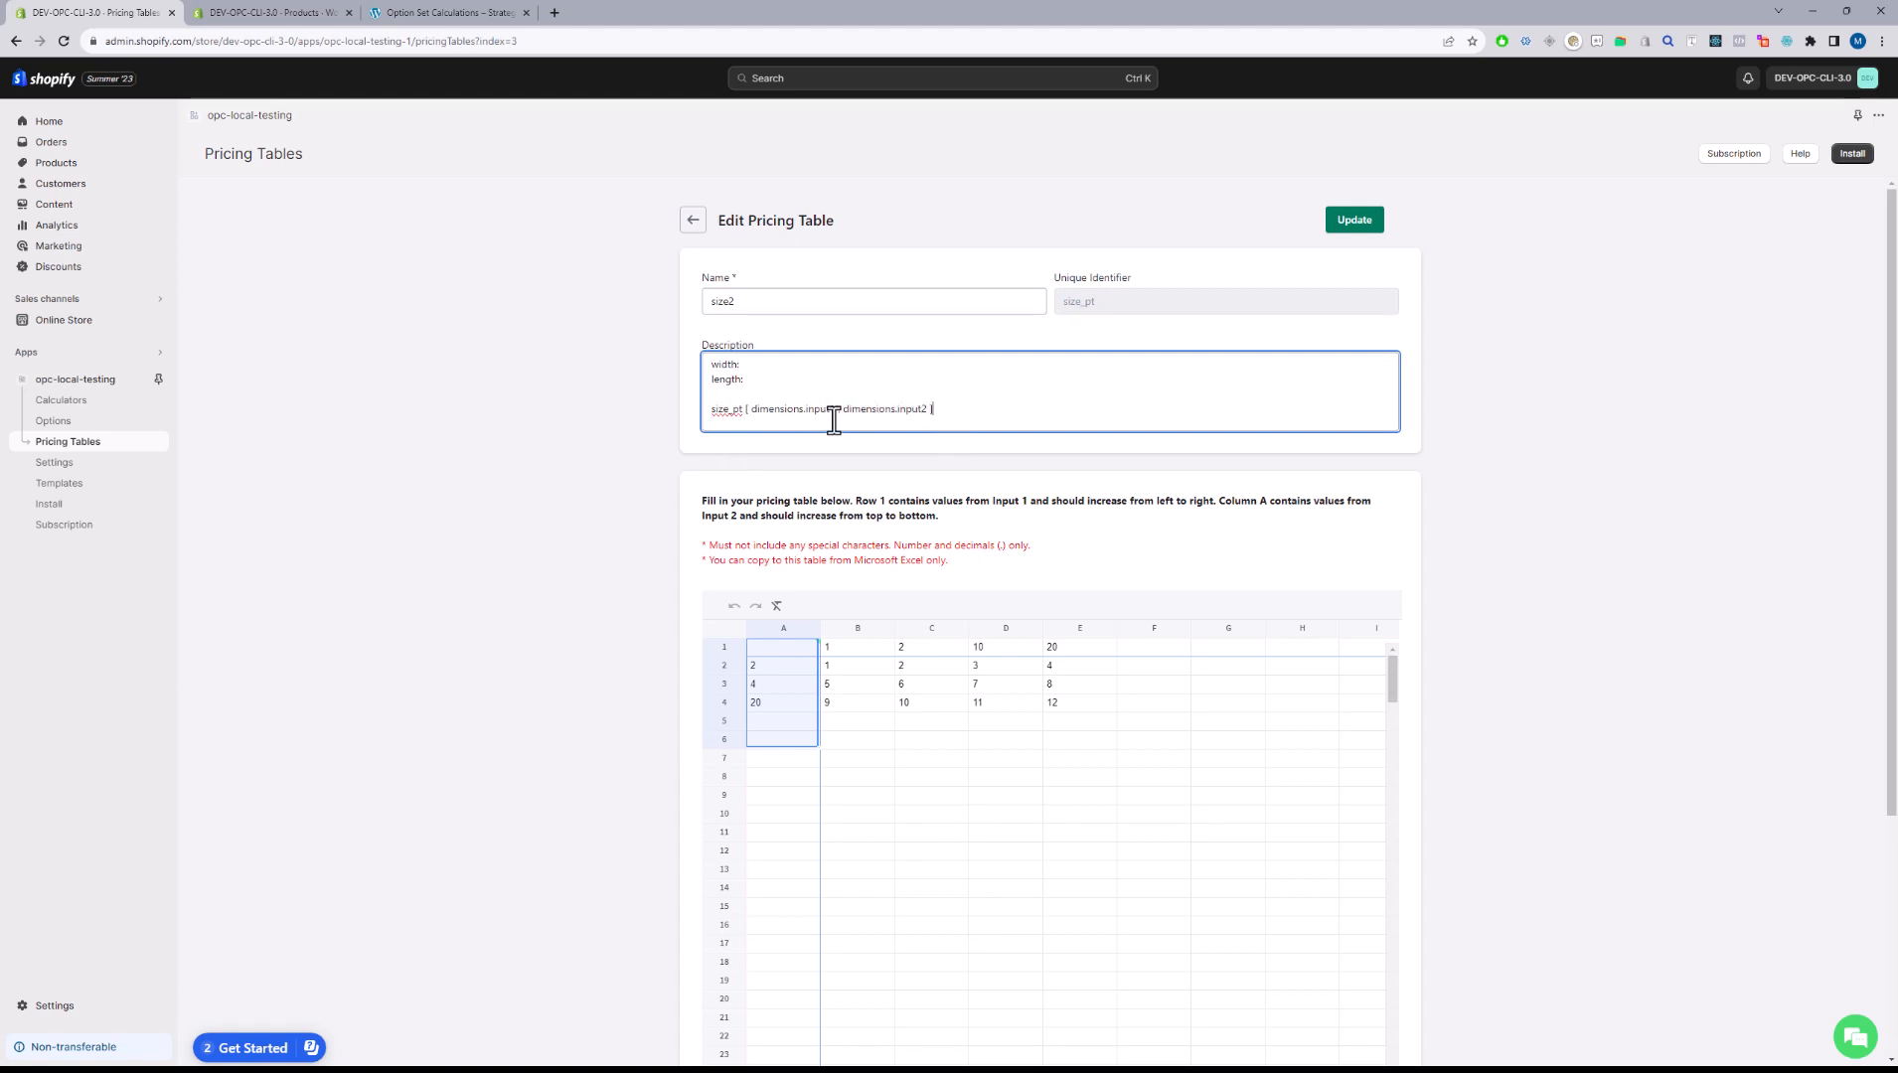
- Fill in sample values of 8 for the width and 20 for the length in the description
{"action": "double_click", "coordinate": [726, 365]}
{"action": "left_click", "coordinate": [773, 364]}
{"action": "type", "text": "8"}
- Examine how size_pt and its first input match the sample width to a column in row 1 of the table
{"action": "double_click", "coordinate": [727, 410]}
{"action": "double_click", "coordinate": [1085, 307]}
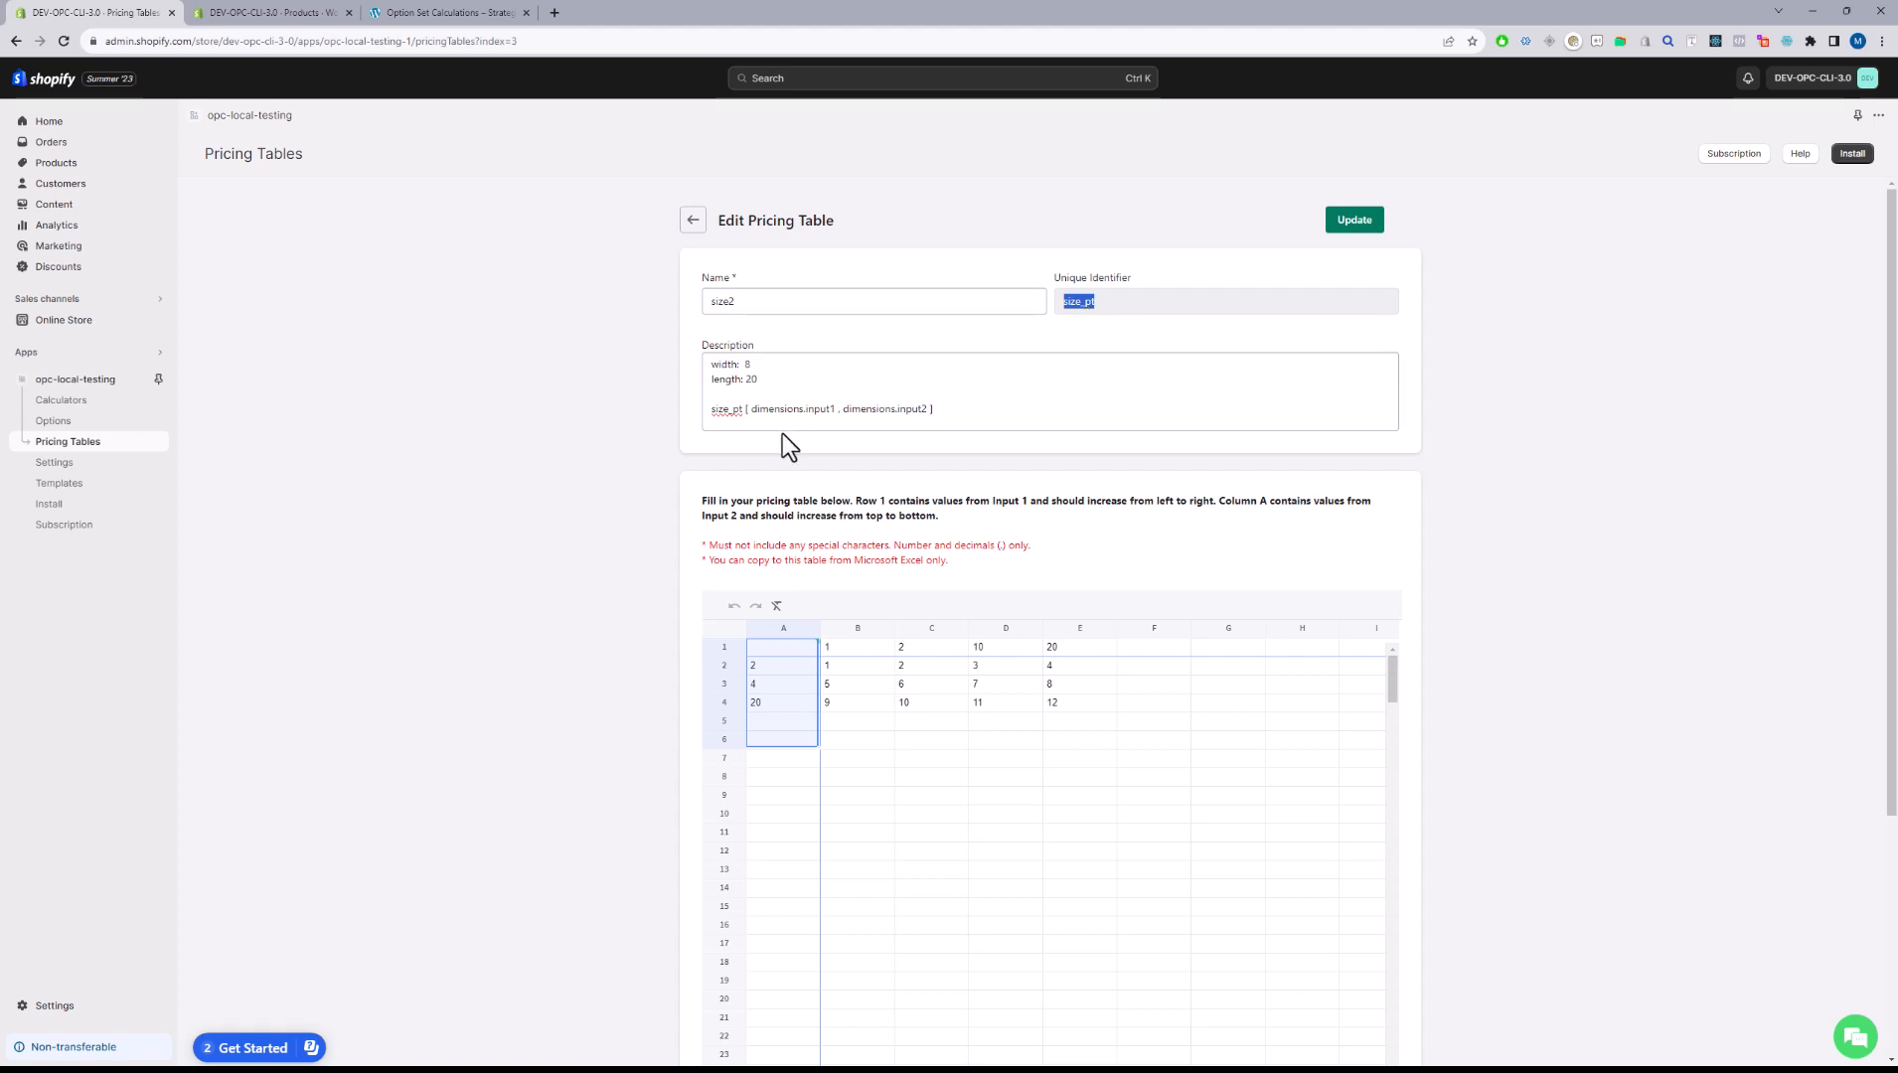
{"action": "left_click_drag", "start_coordinate": [750, 410], "coordinate": [835, 409]}
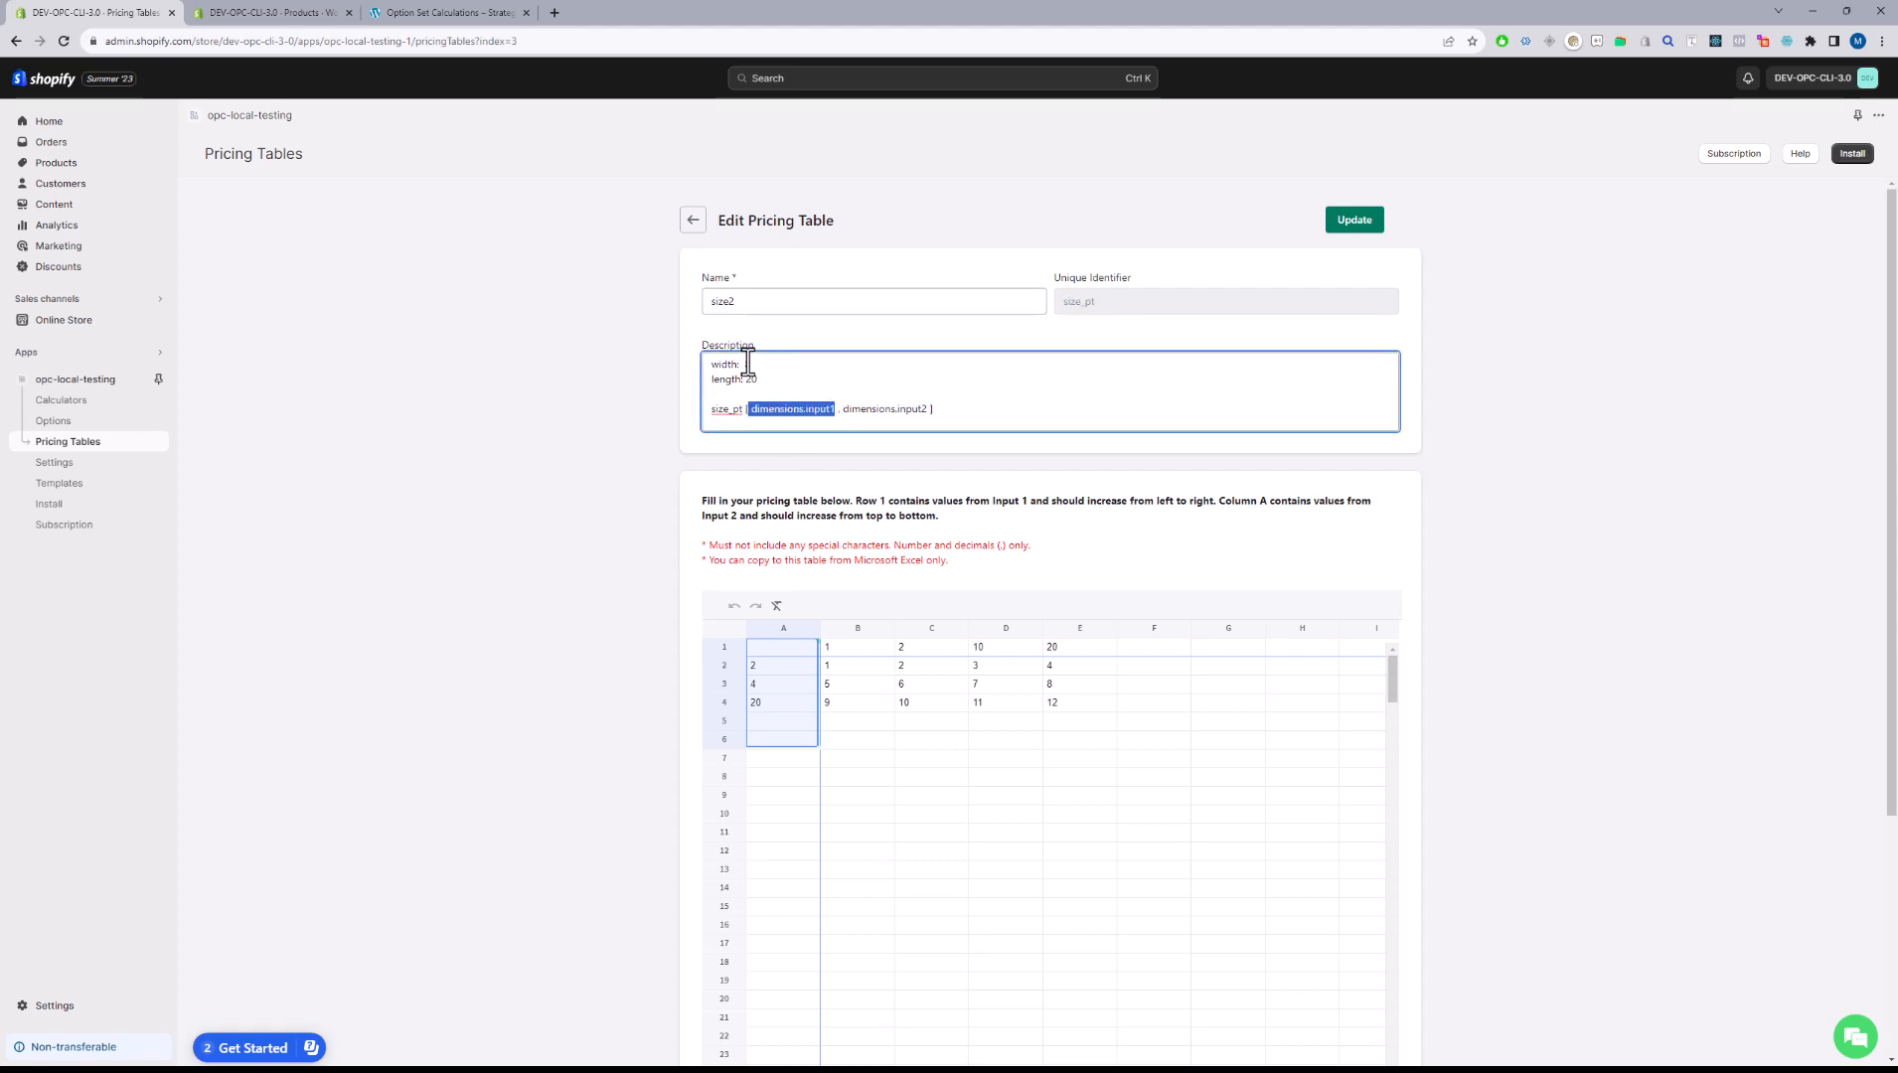
{"action": "double_click", "coordinate": [748, 364]}
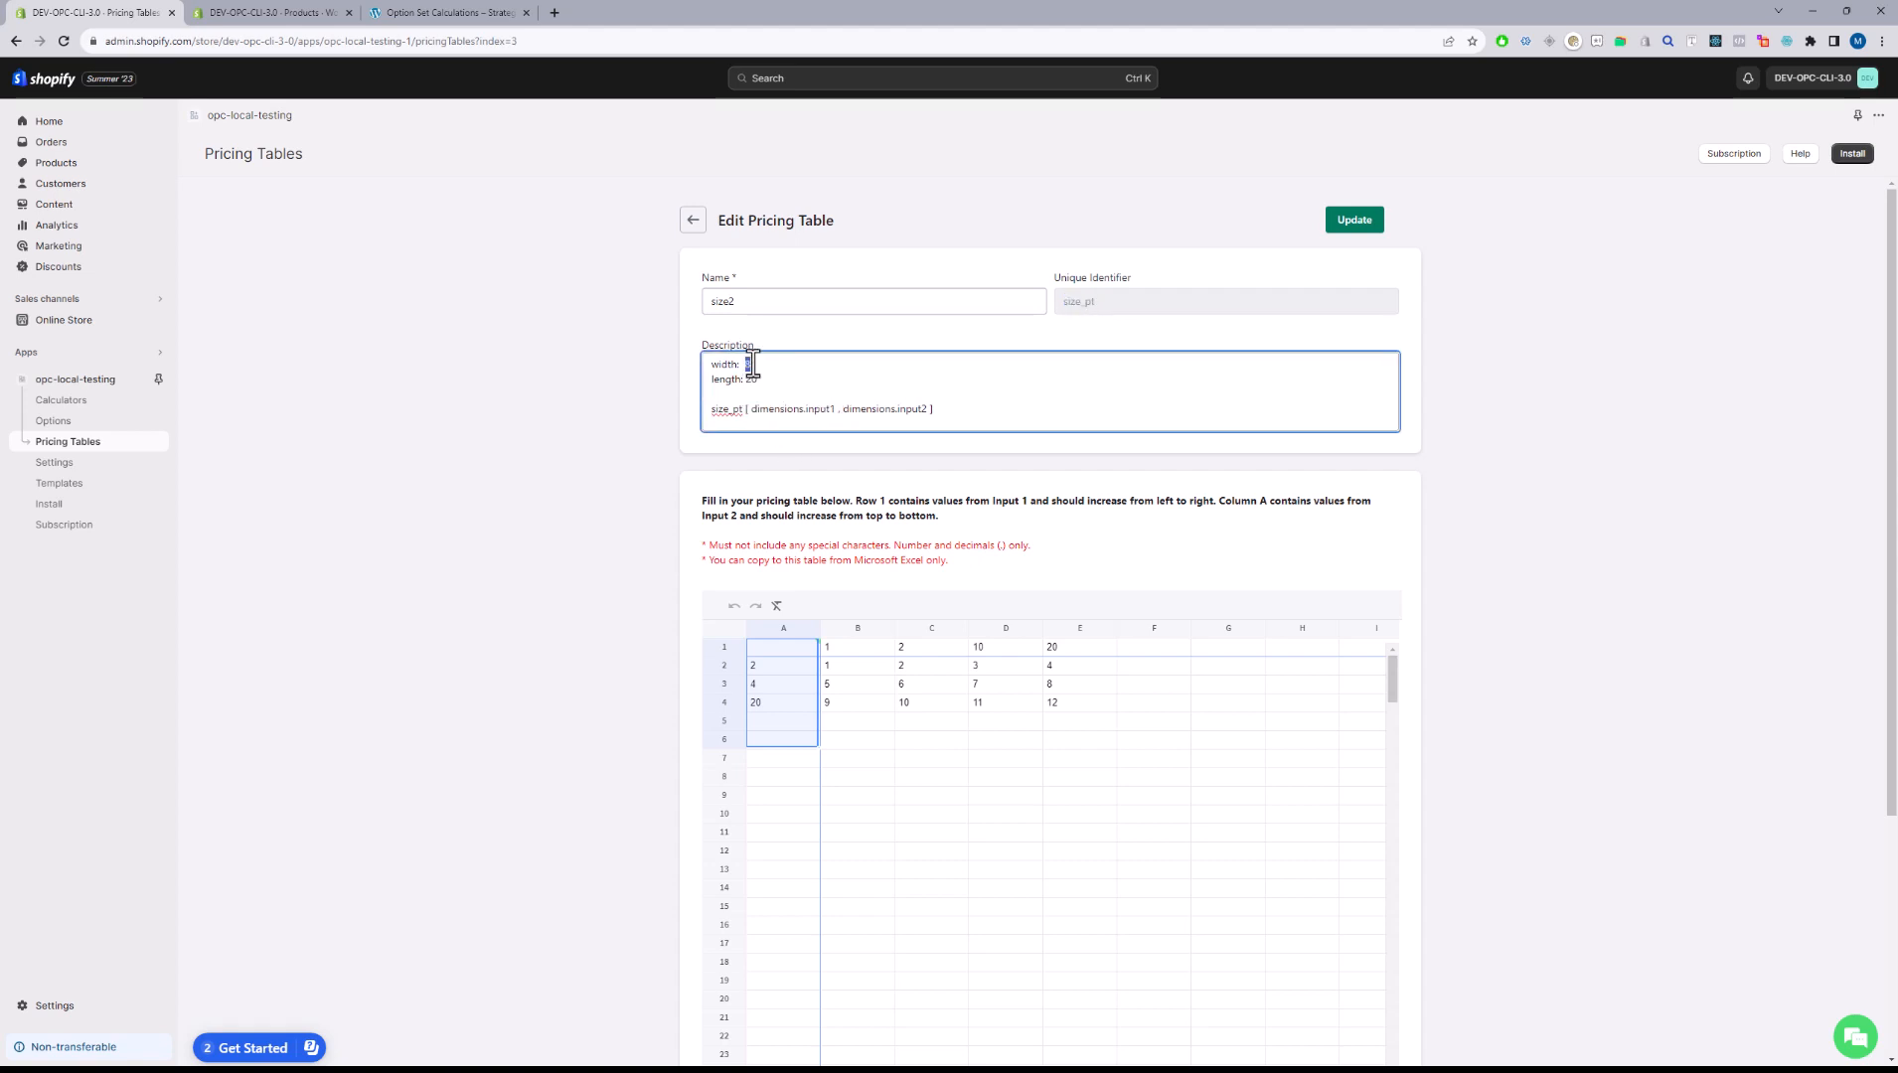
{"action": "left_click", "coordinate": [767, 648]}
{"action": "left_click", "coordinate": [844, 647]}
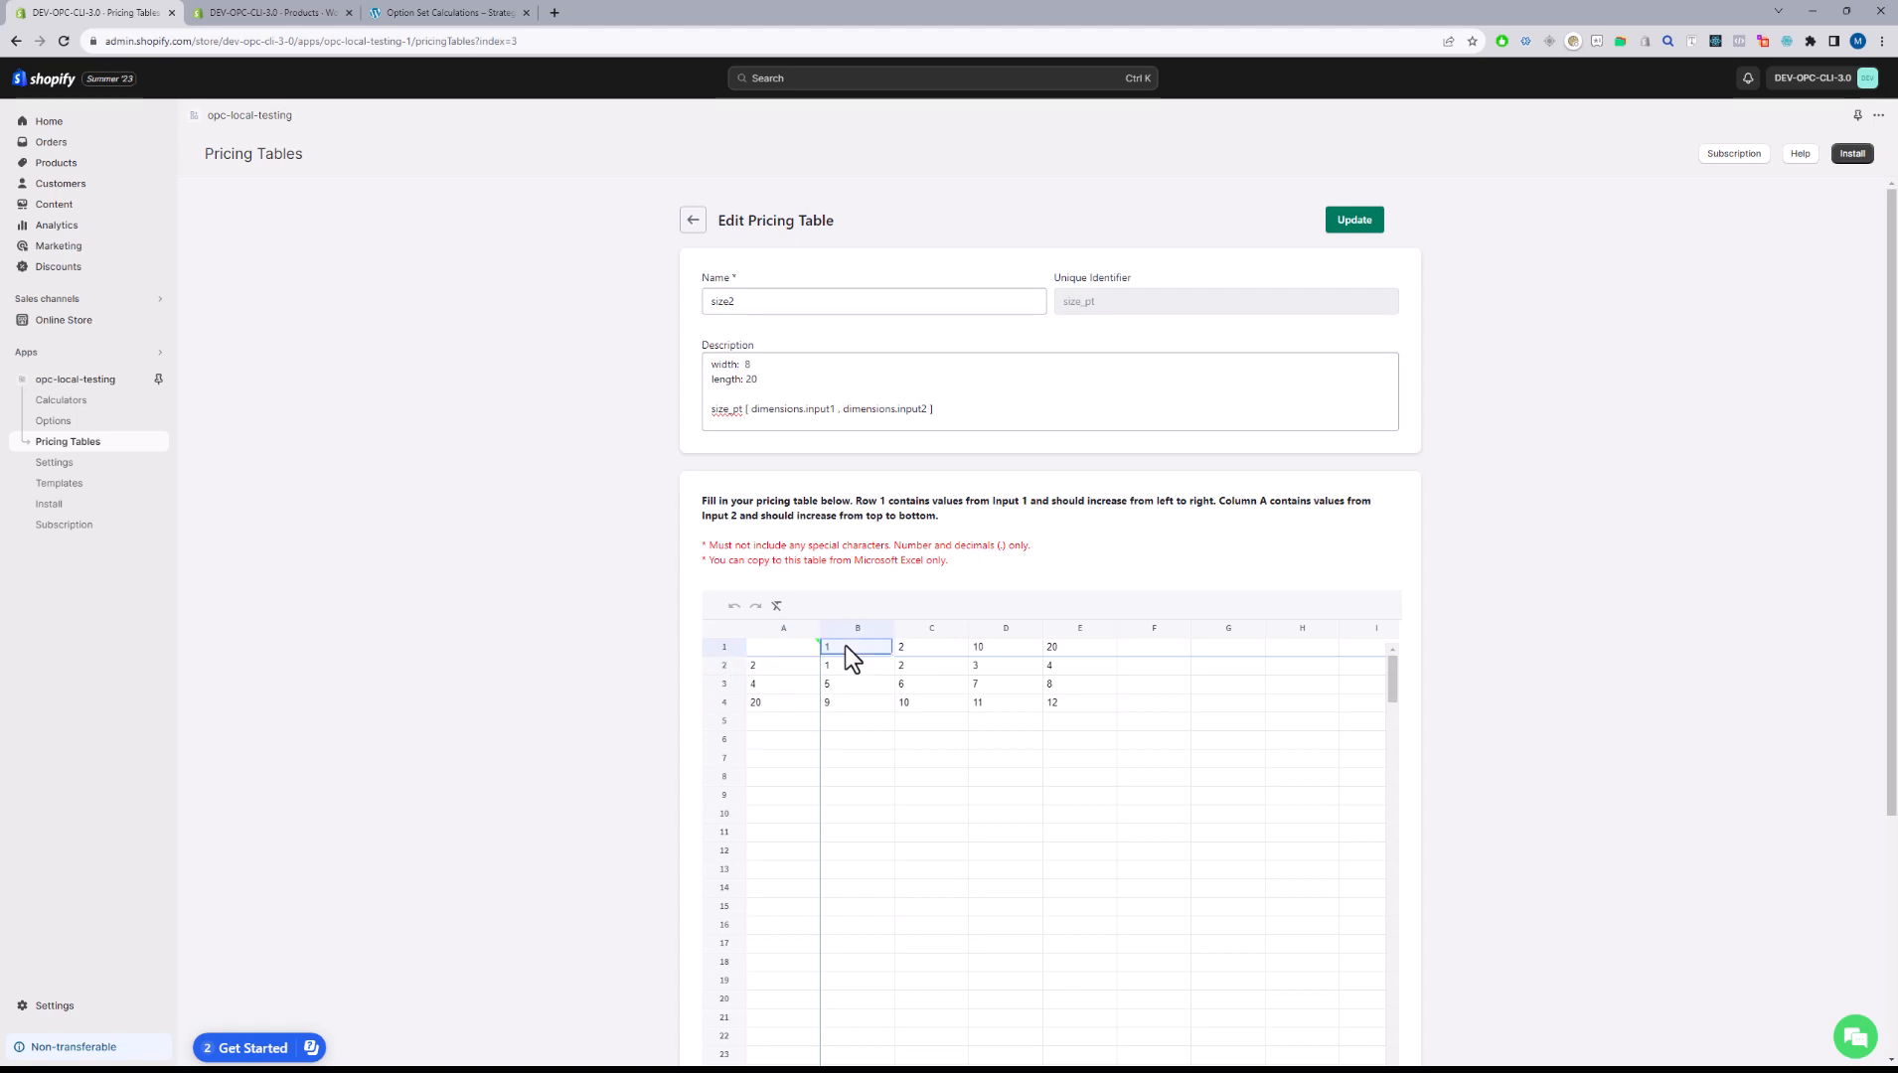
{"action": "left_click", "coordinate": [906, 651]}
{"action": "left_click", "coordinate": [978, 647]}
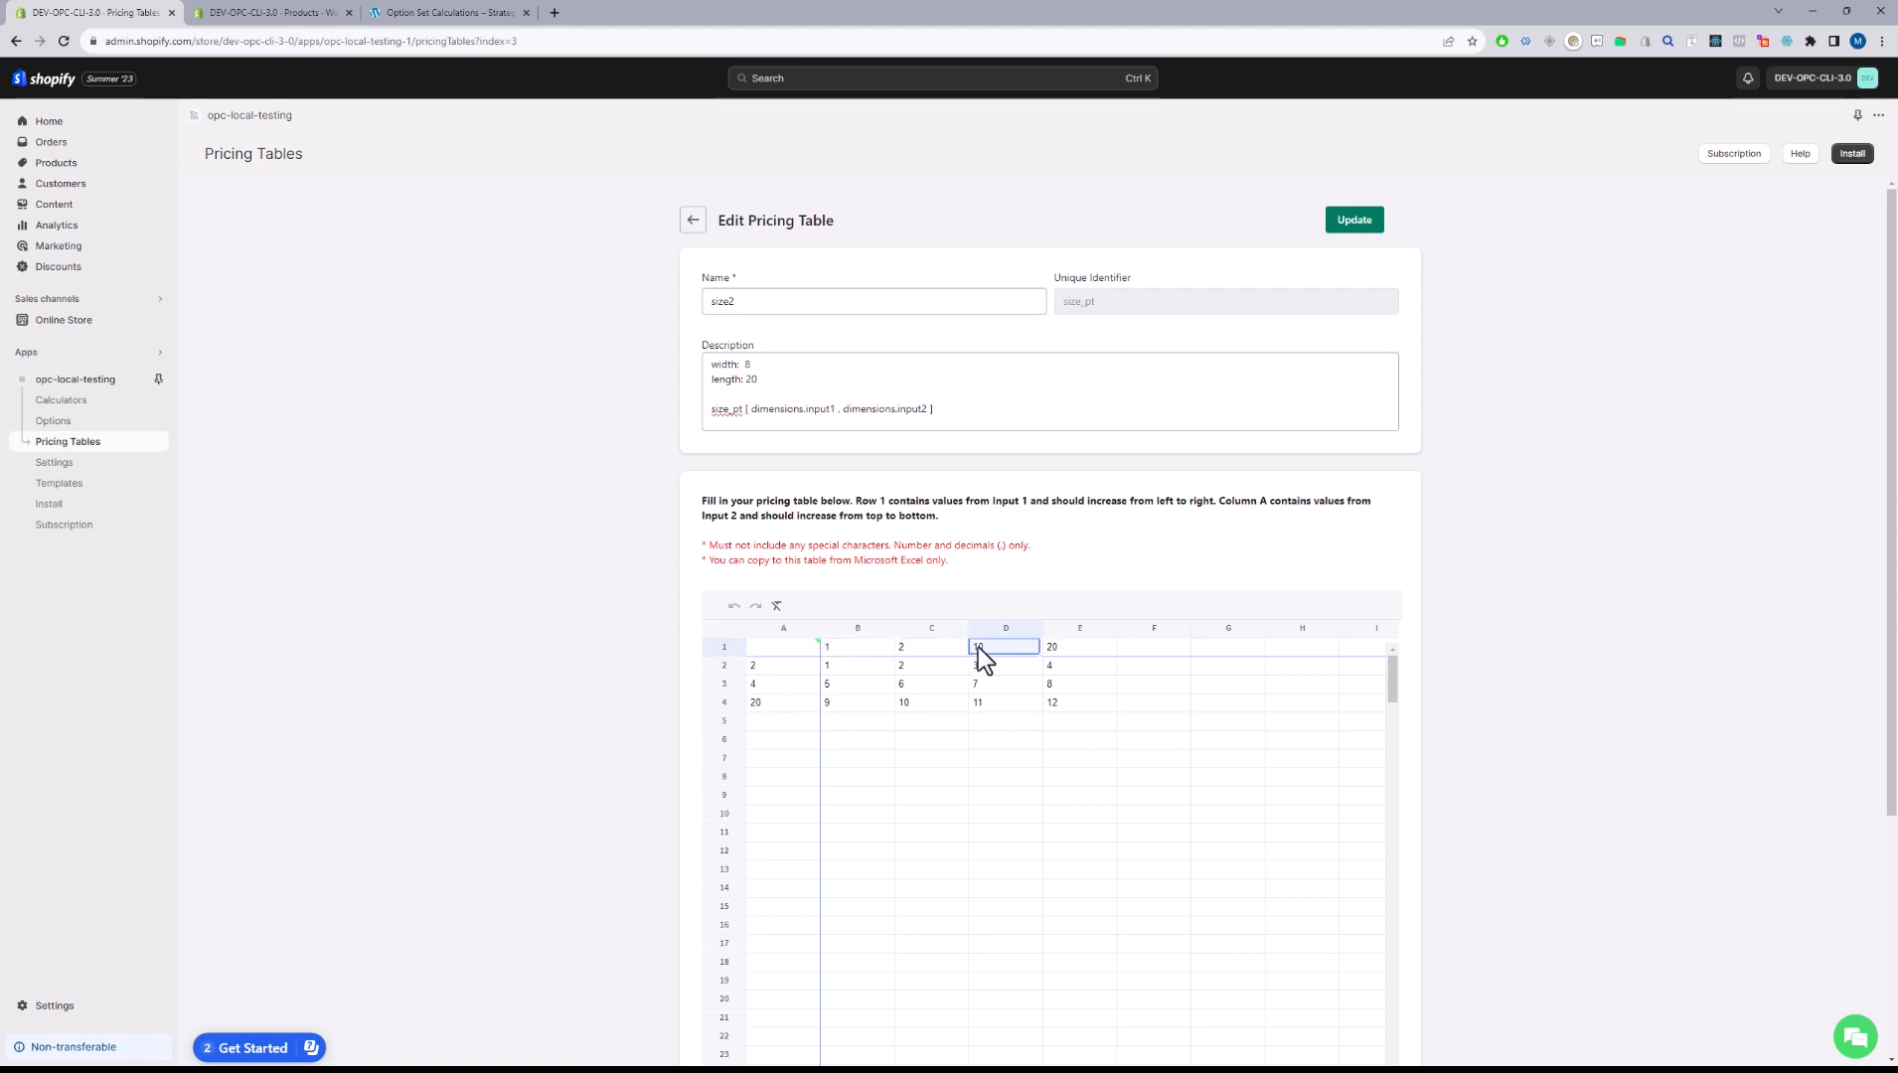
{"action": "left_click", "coordinate": [930, 630]}
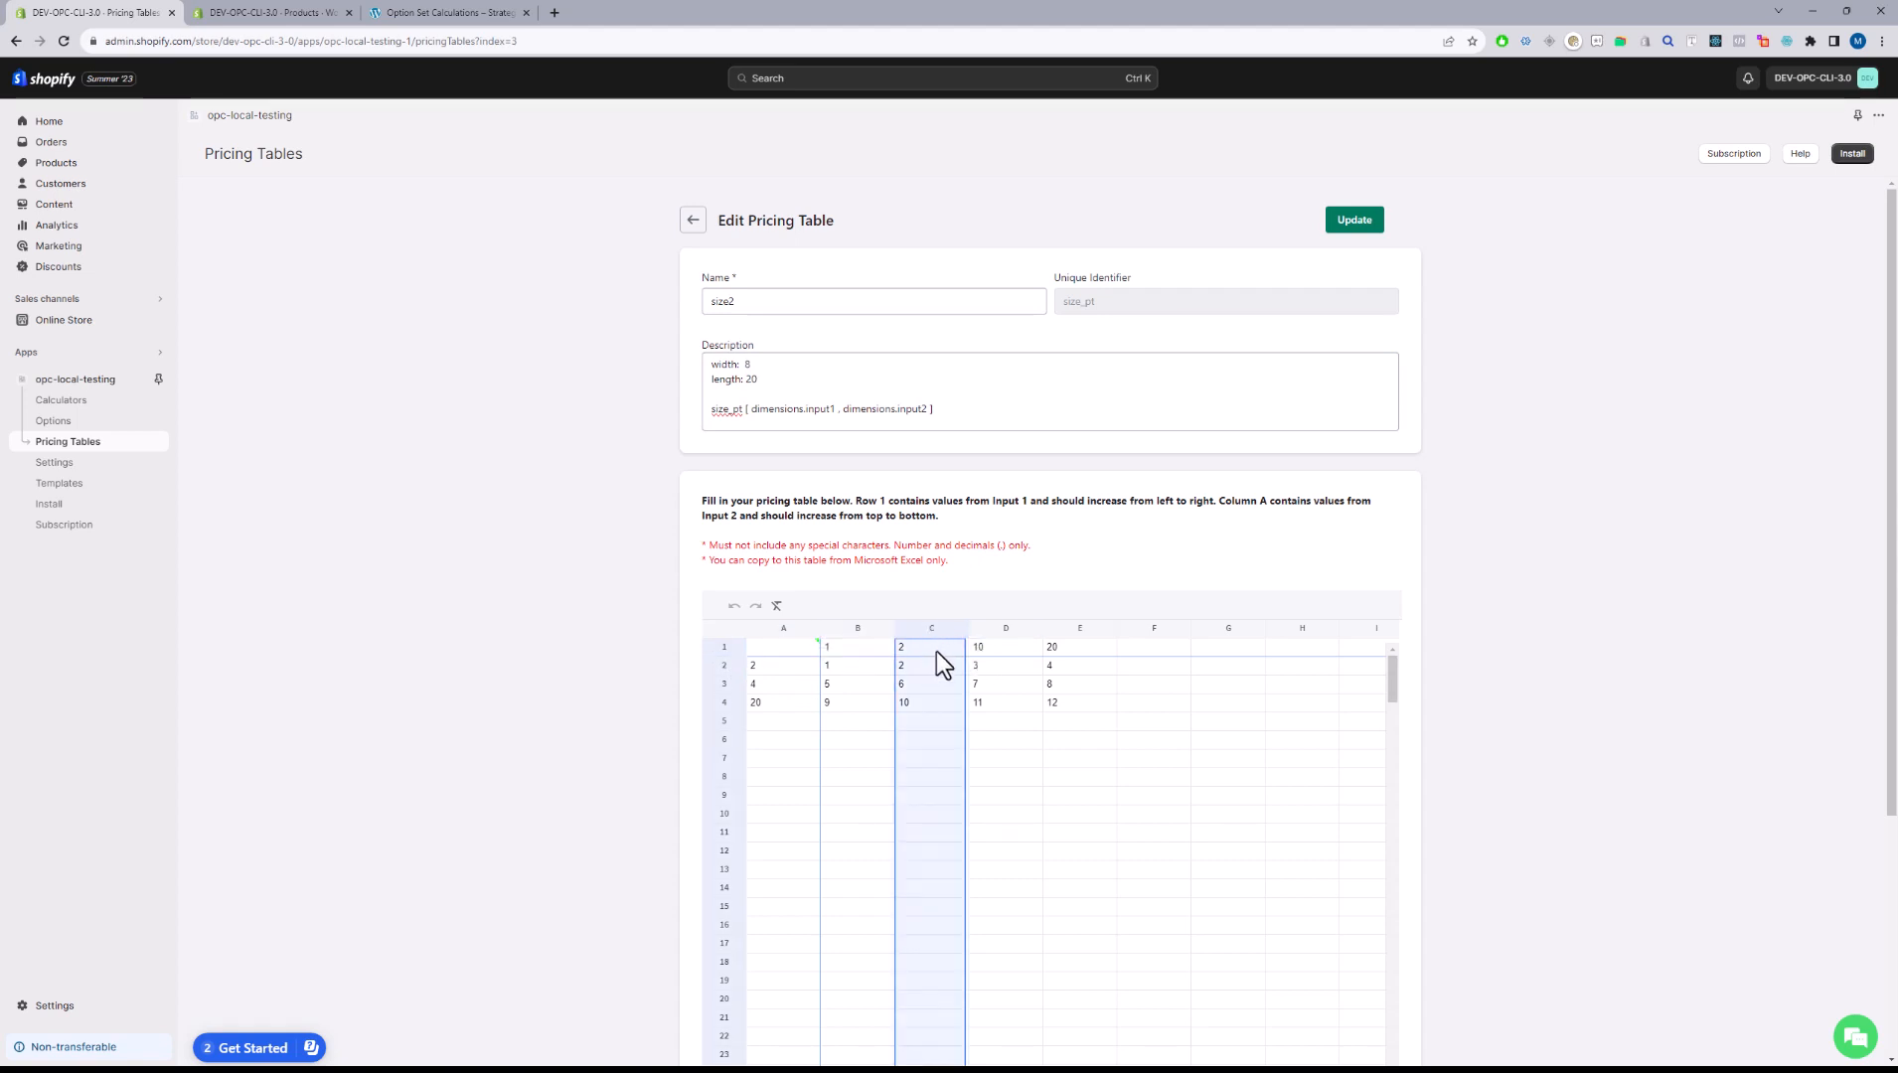
{"action": "left_click", "coordinate": [937, 651]}
- Trace the sample length down column A and examine the price cell where its row meets the width's column
{"action": "double_click", "coordinate": [751, 379]}
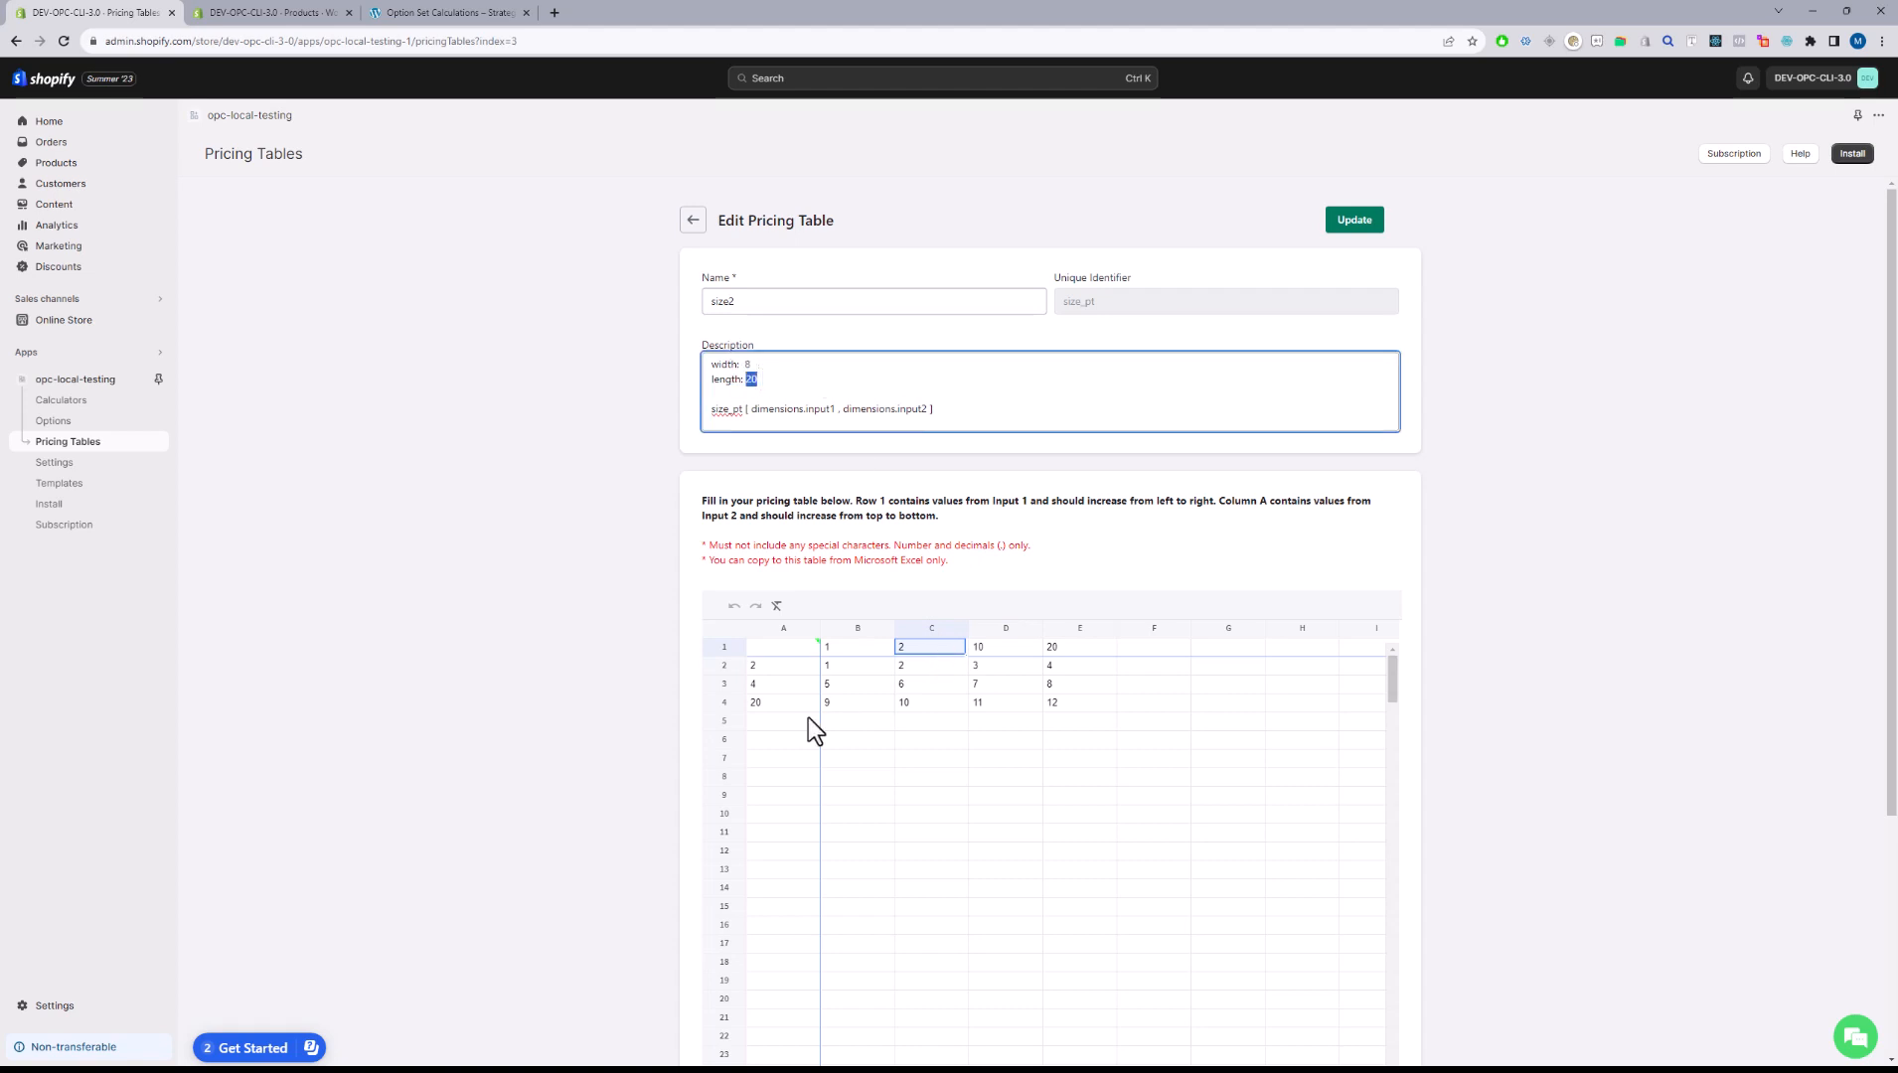
{"action": "left_click", "coordinate": [775, 662]}
{"action": "left_click", "coordinate": [783, 686]}
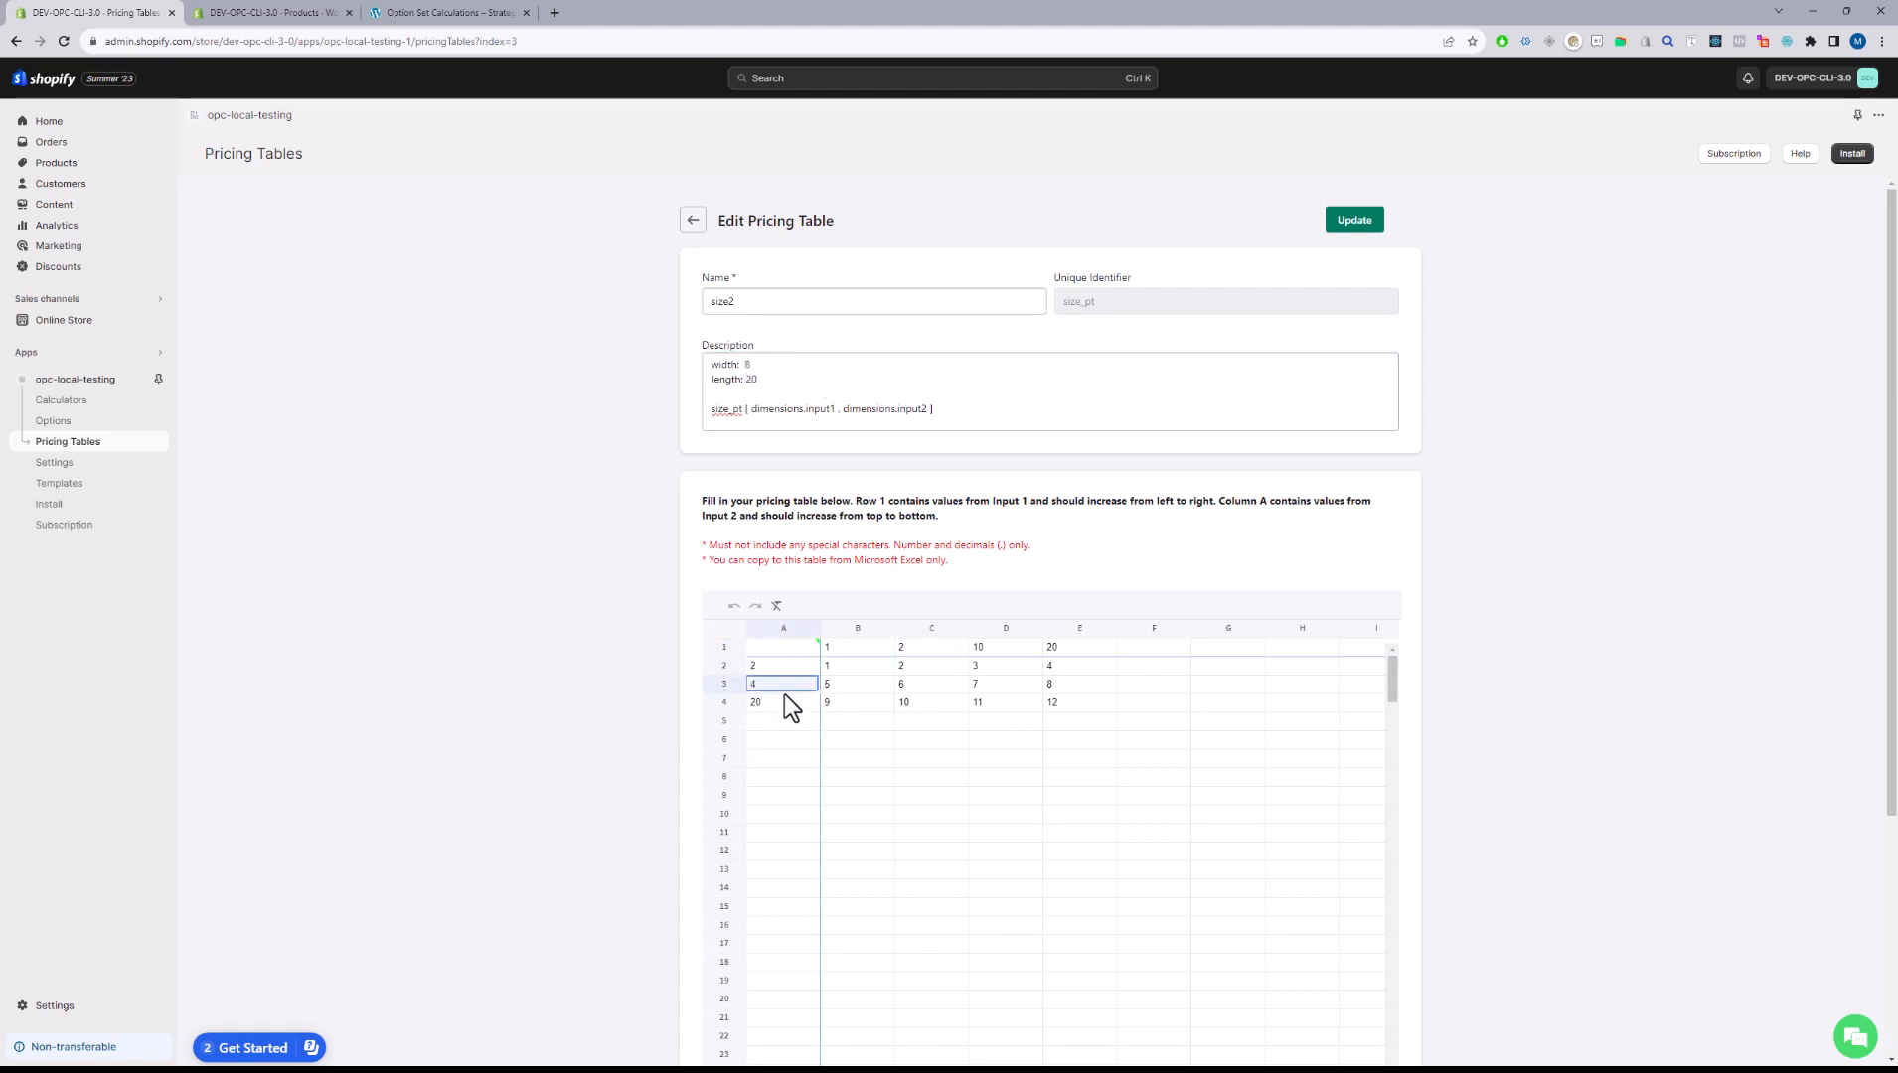
{"action": "left_click", "coordinate": [781, 704]}
{"action": "left_click", "coordinate": [933, 704]}
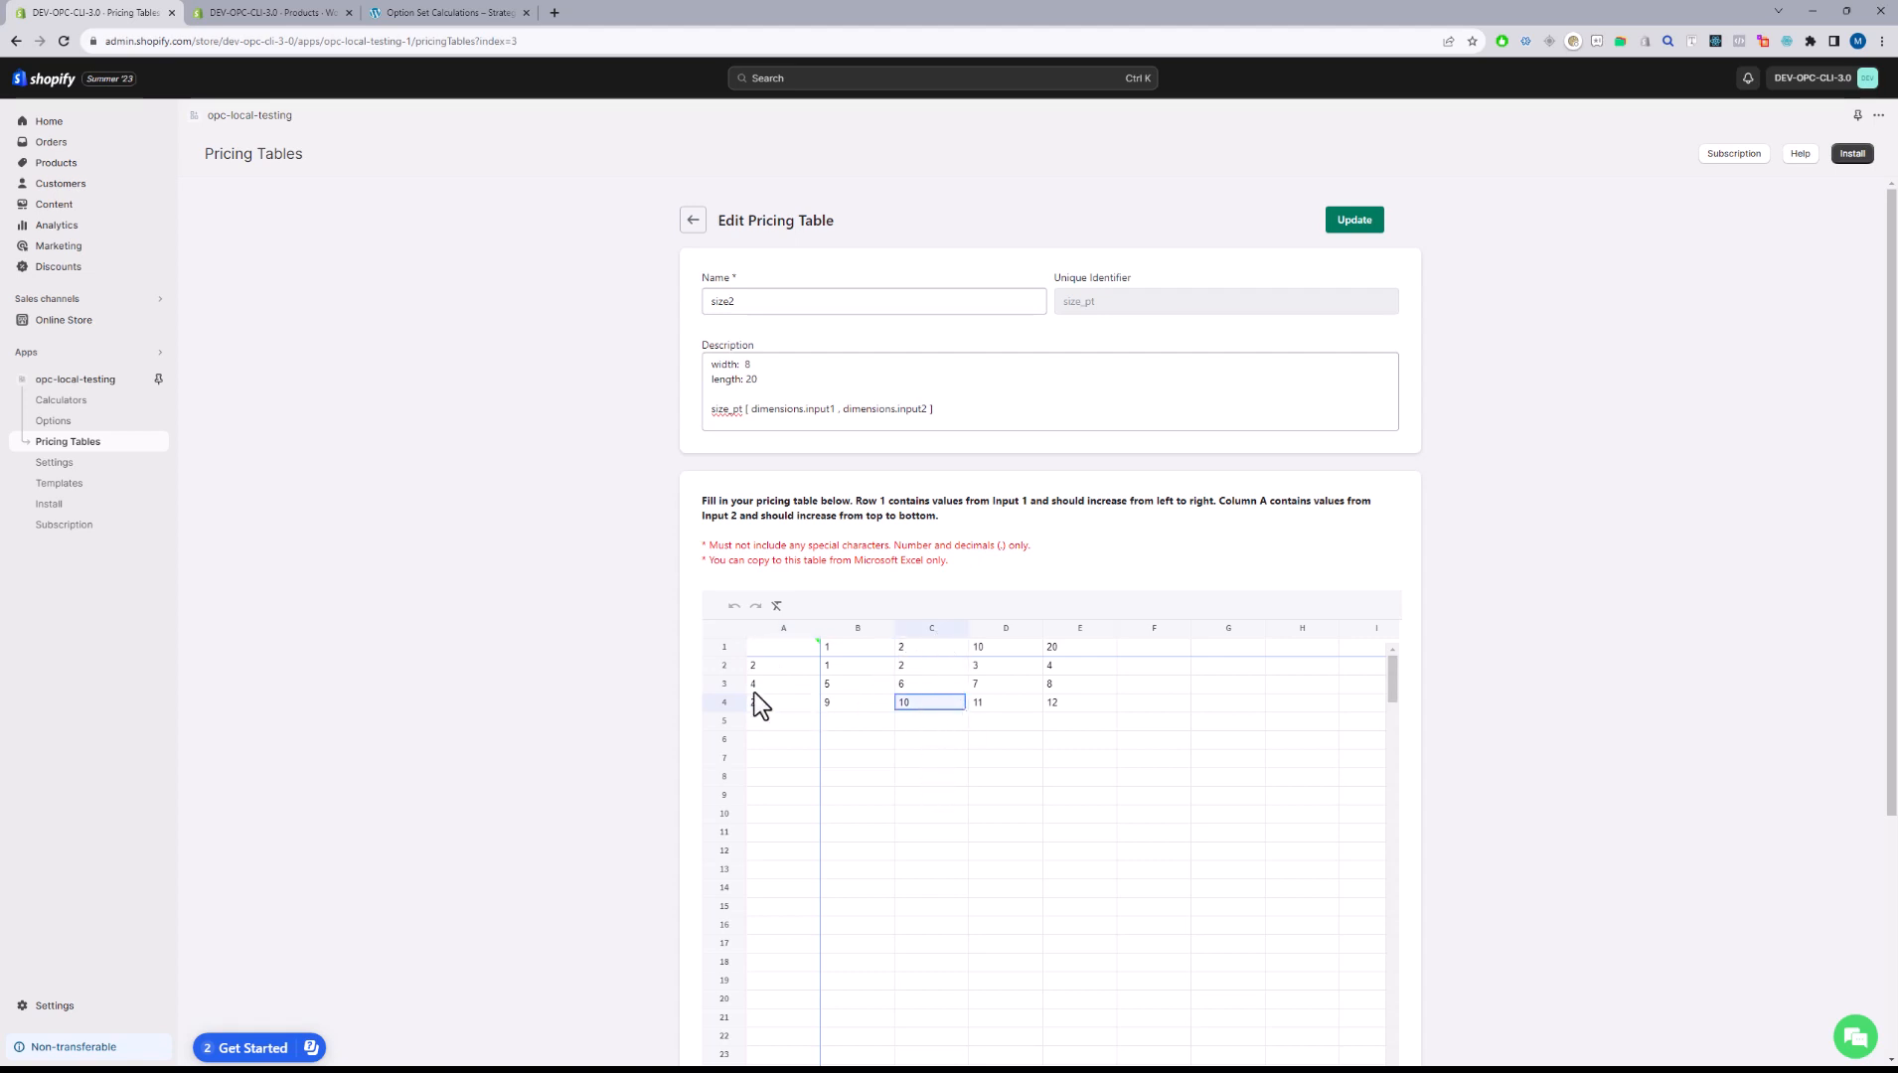
{"action": "left_click", "coordinate": [798, 366]}
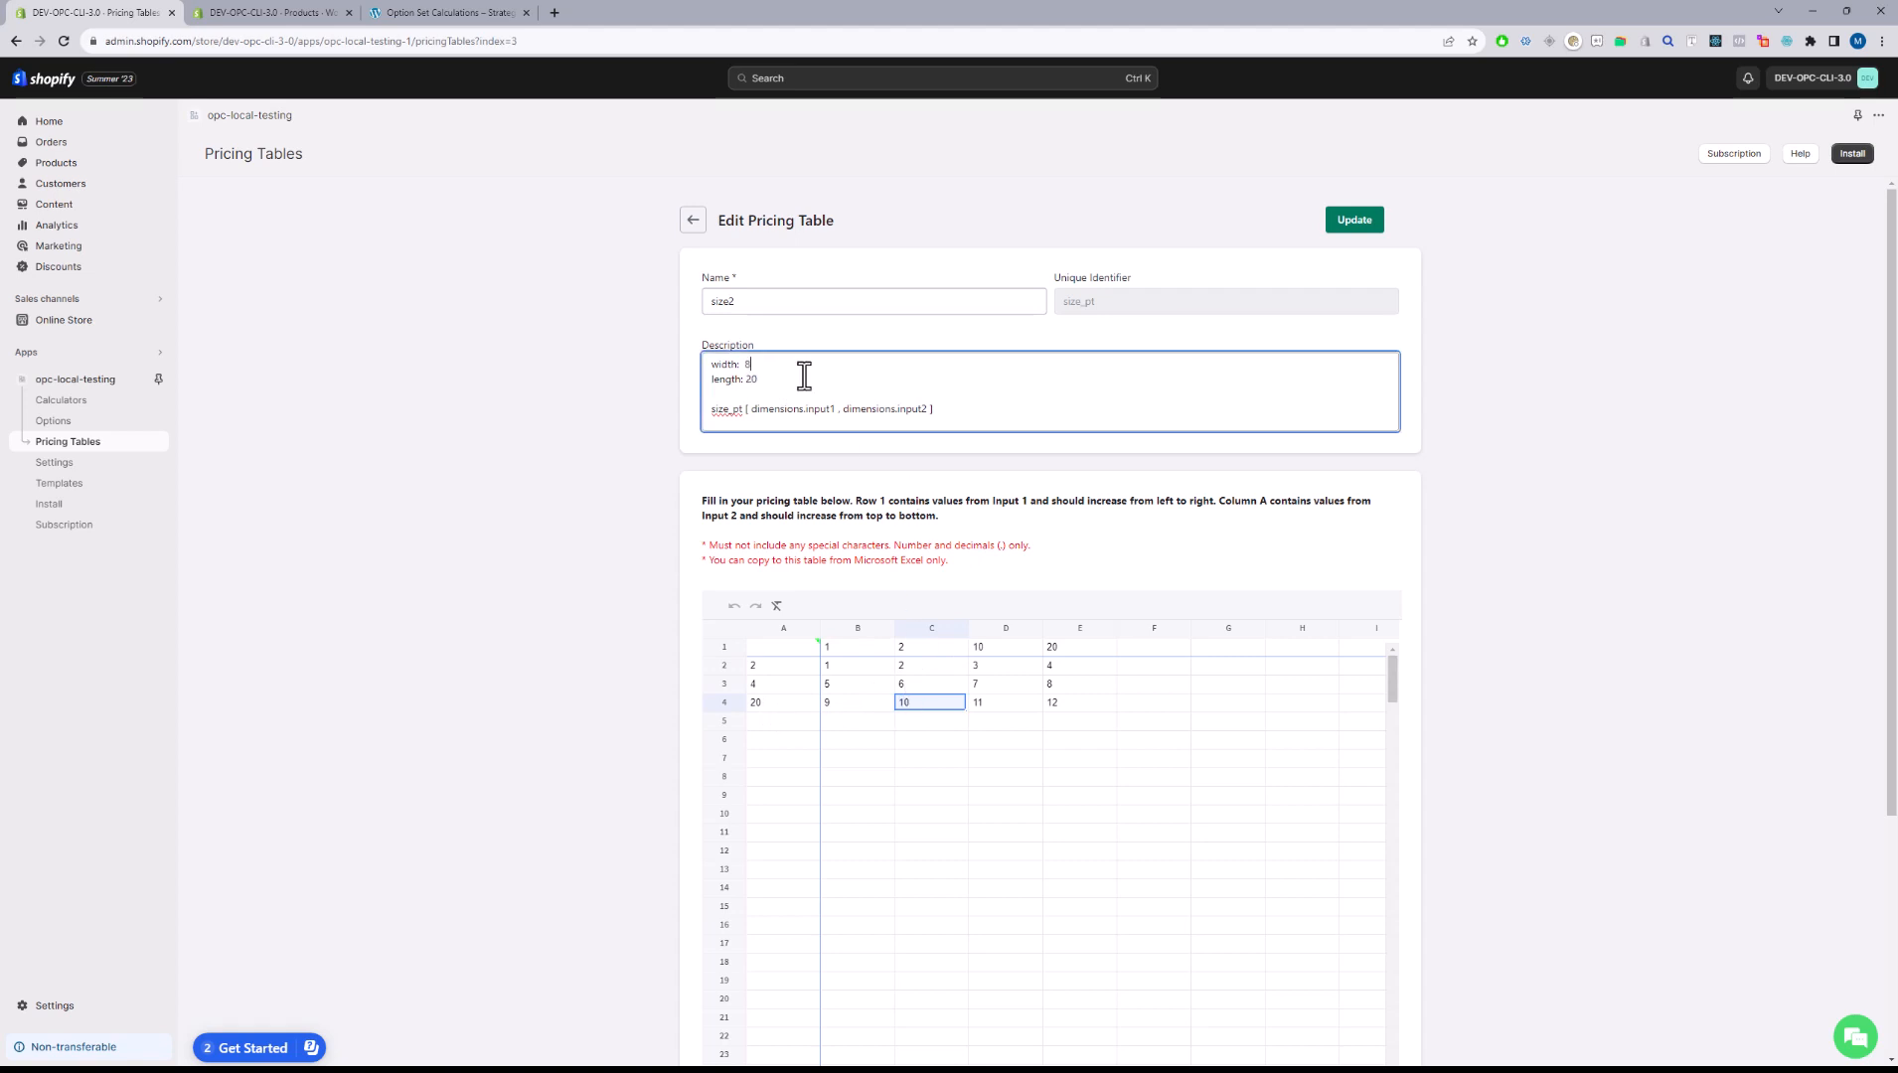
{"action": "left_click", "coordinate": [907, 647]}
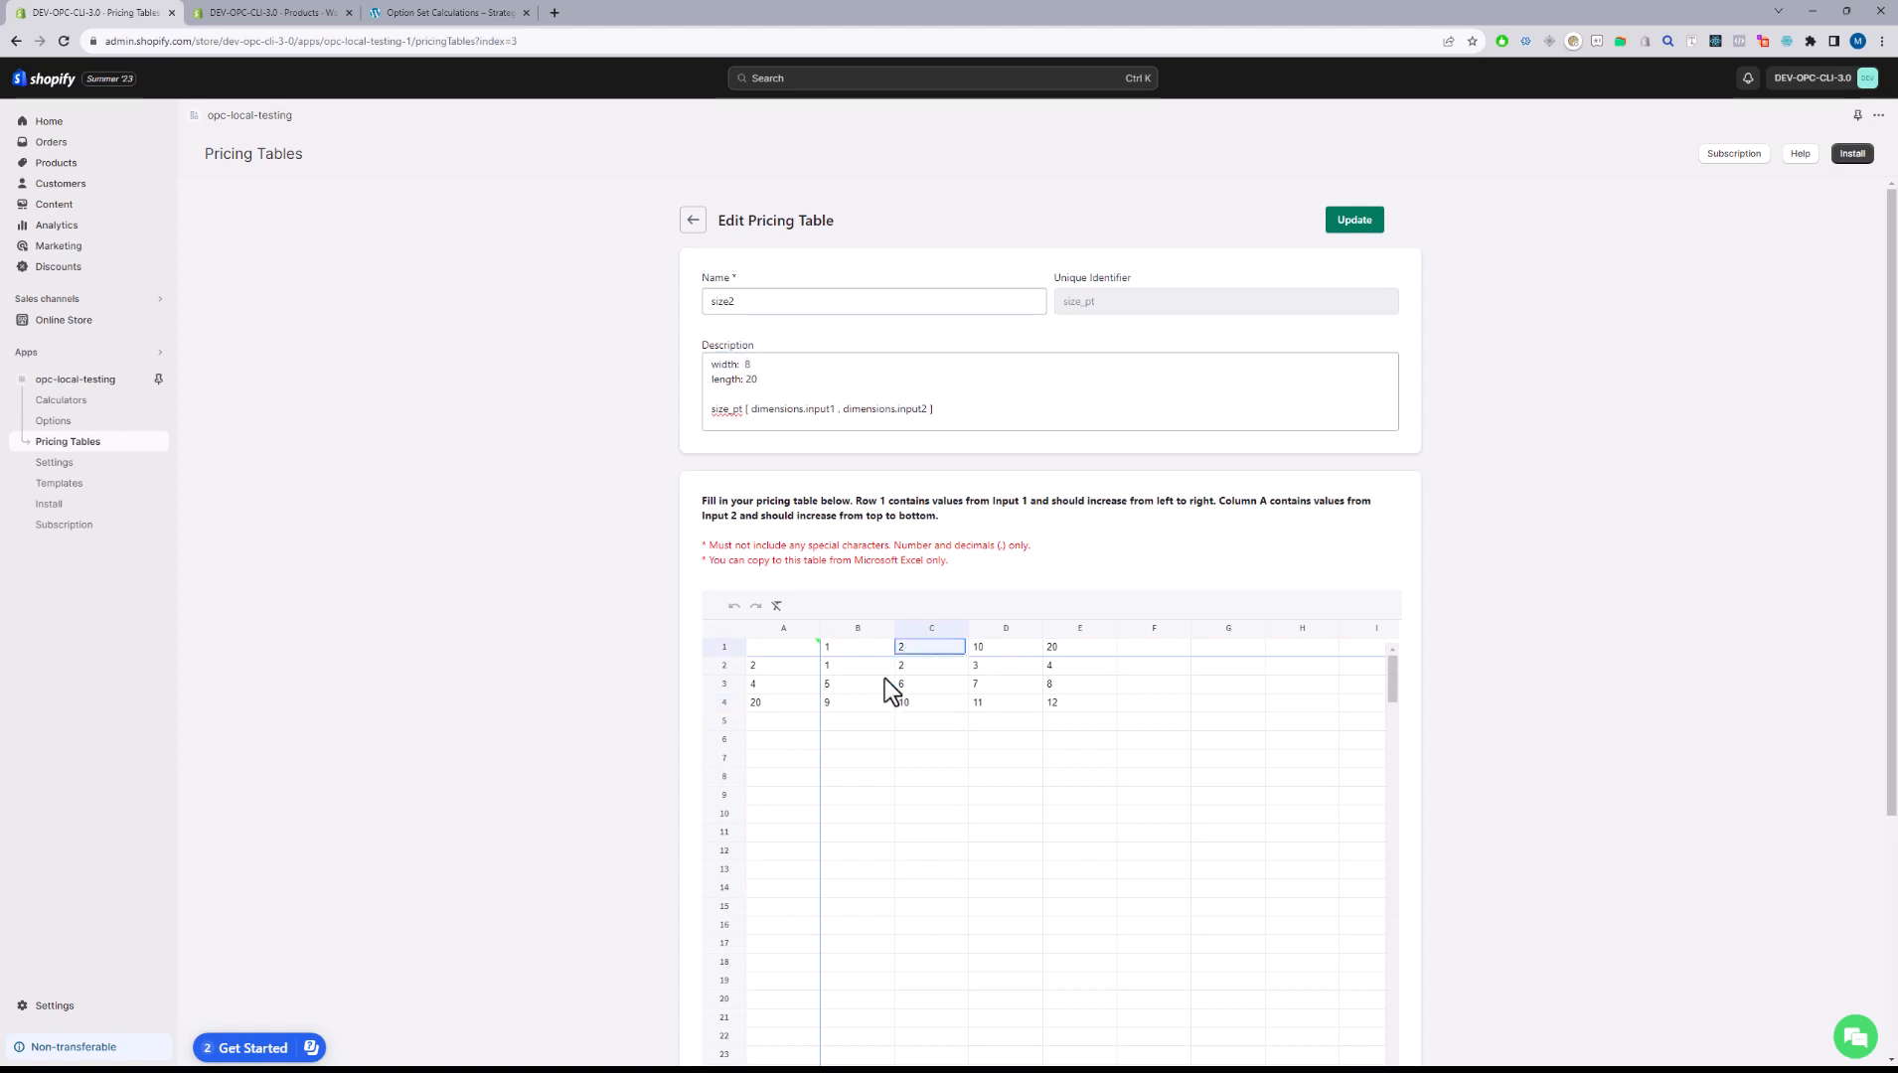
{"action": "left_click", "coordinate": [770, 699]}
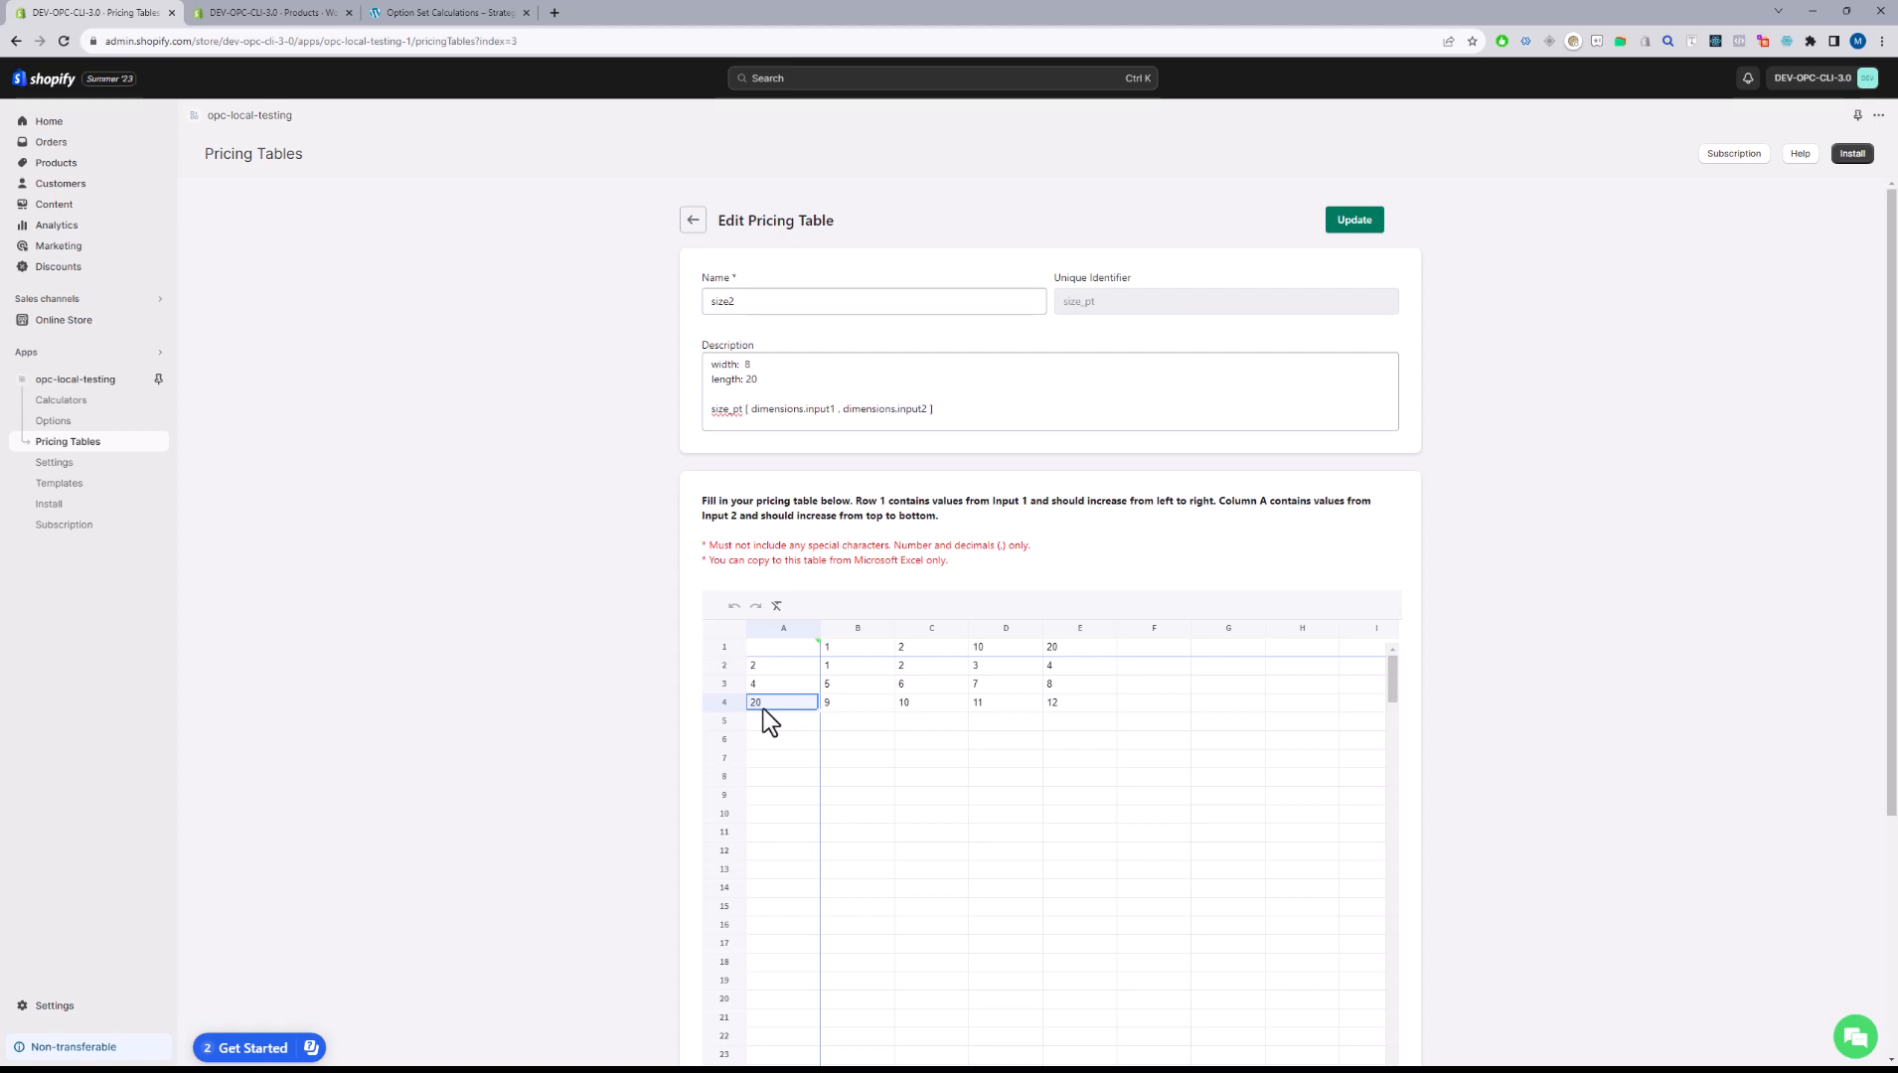
- Set the sample length in the description to 25
{"action": "left_click", "coordinate": [786, 385]}
{"action": "key", "text": "BackSpace"}
{"action": "key", "text": "BackSpace"}
{"action": "type", "text": "2"}
{"action": "left_click", "coordinate": [762, 381]}
{"action": "type", "text": "5"}
{"action": "key", "text": "Escape"}
- Compare the sample length with the last value in column A and review the size_pt line in the description
{"action": "double_click", "coordinate": [754, 381]}
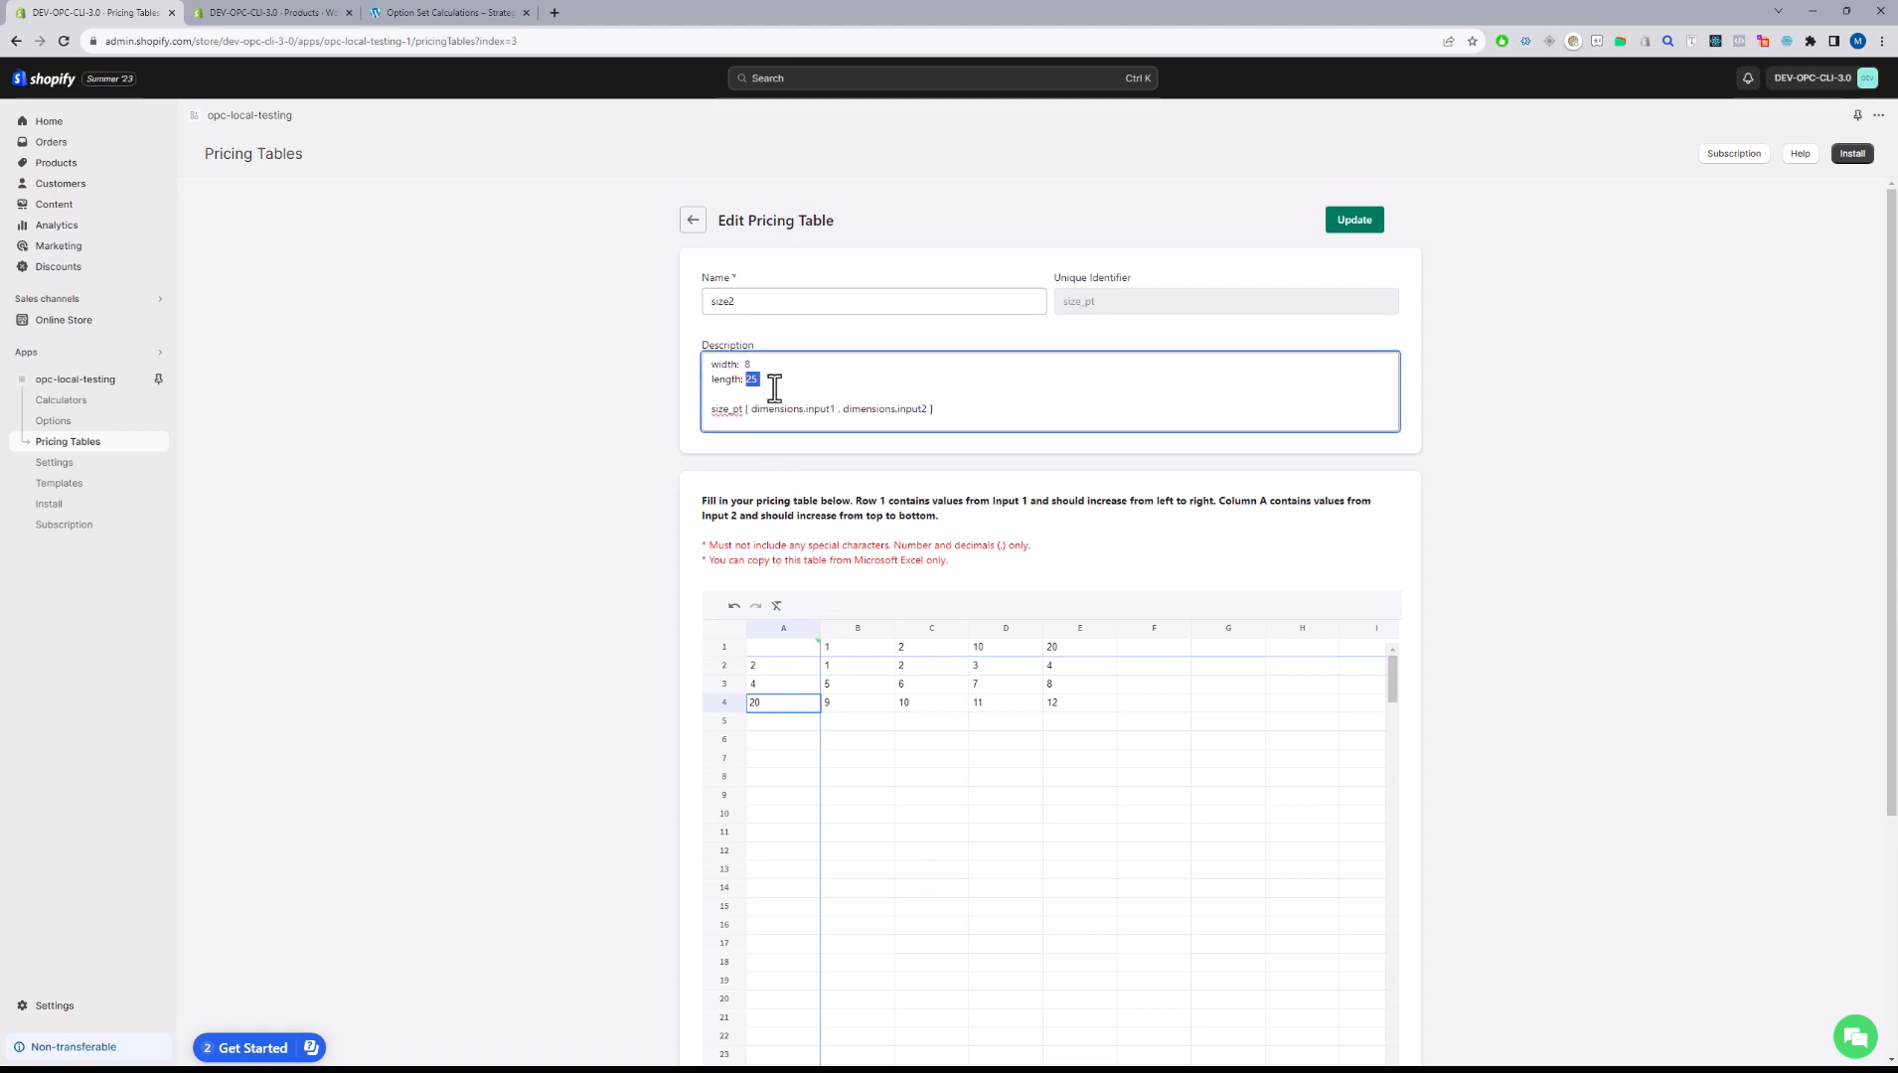
{"action": "left_click", "coordinate": [792, 706]}
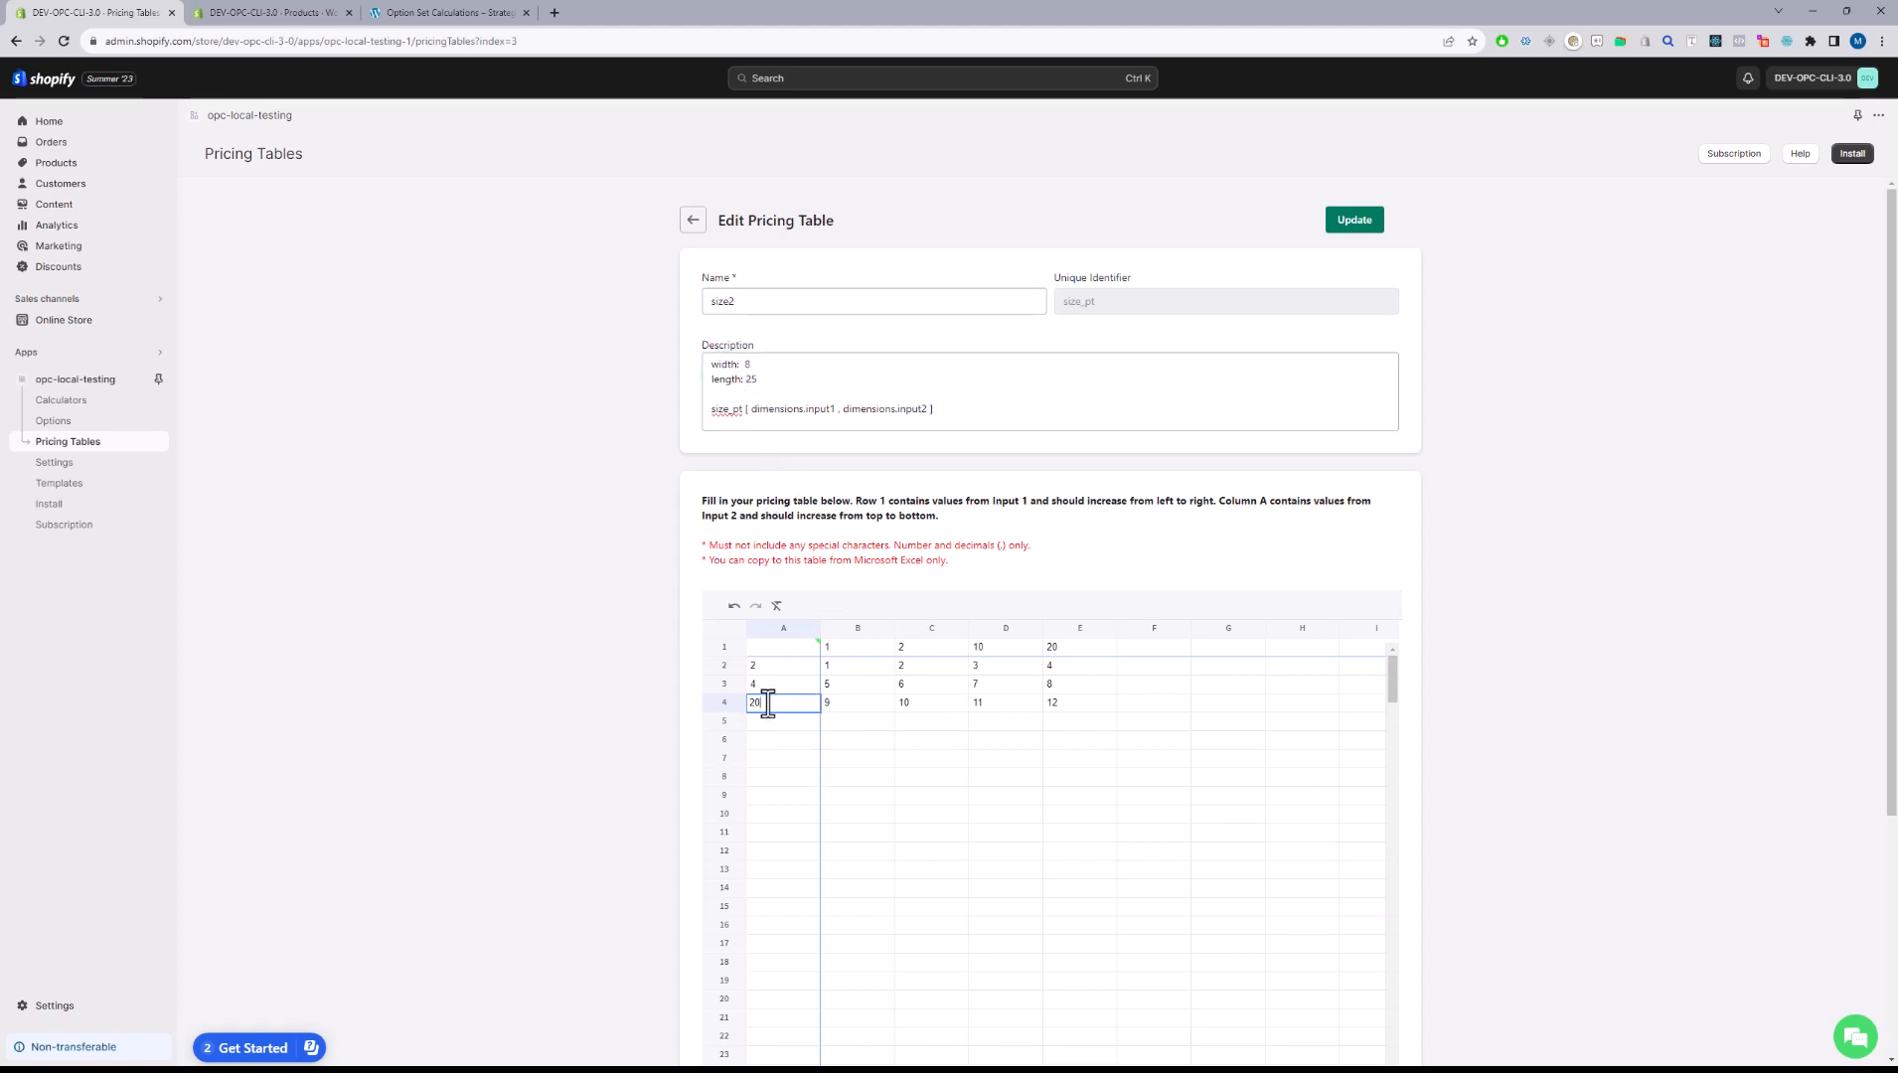
{"action": "left_click", "coordinate": [851, 704]}
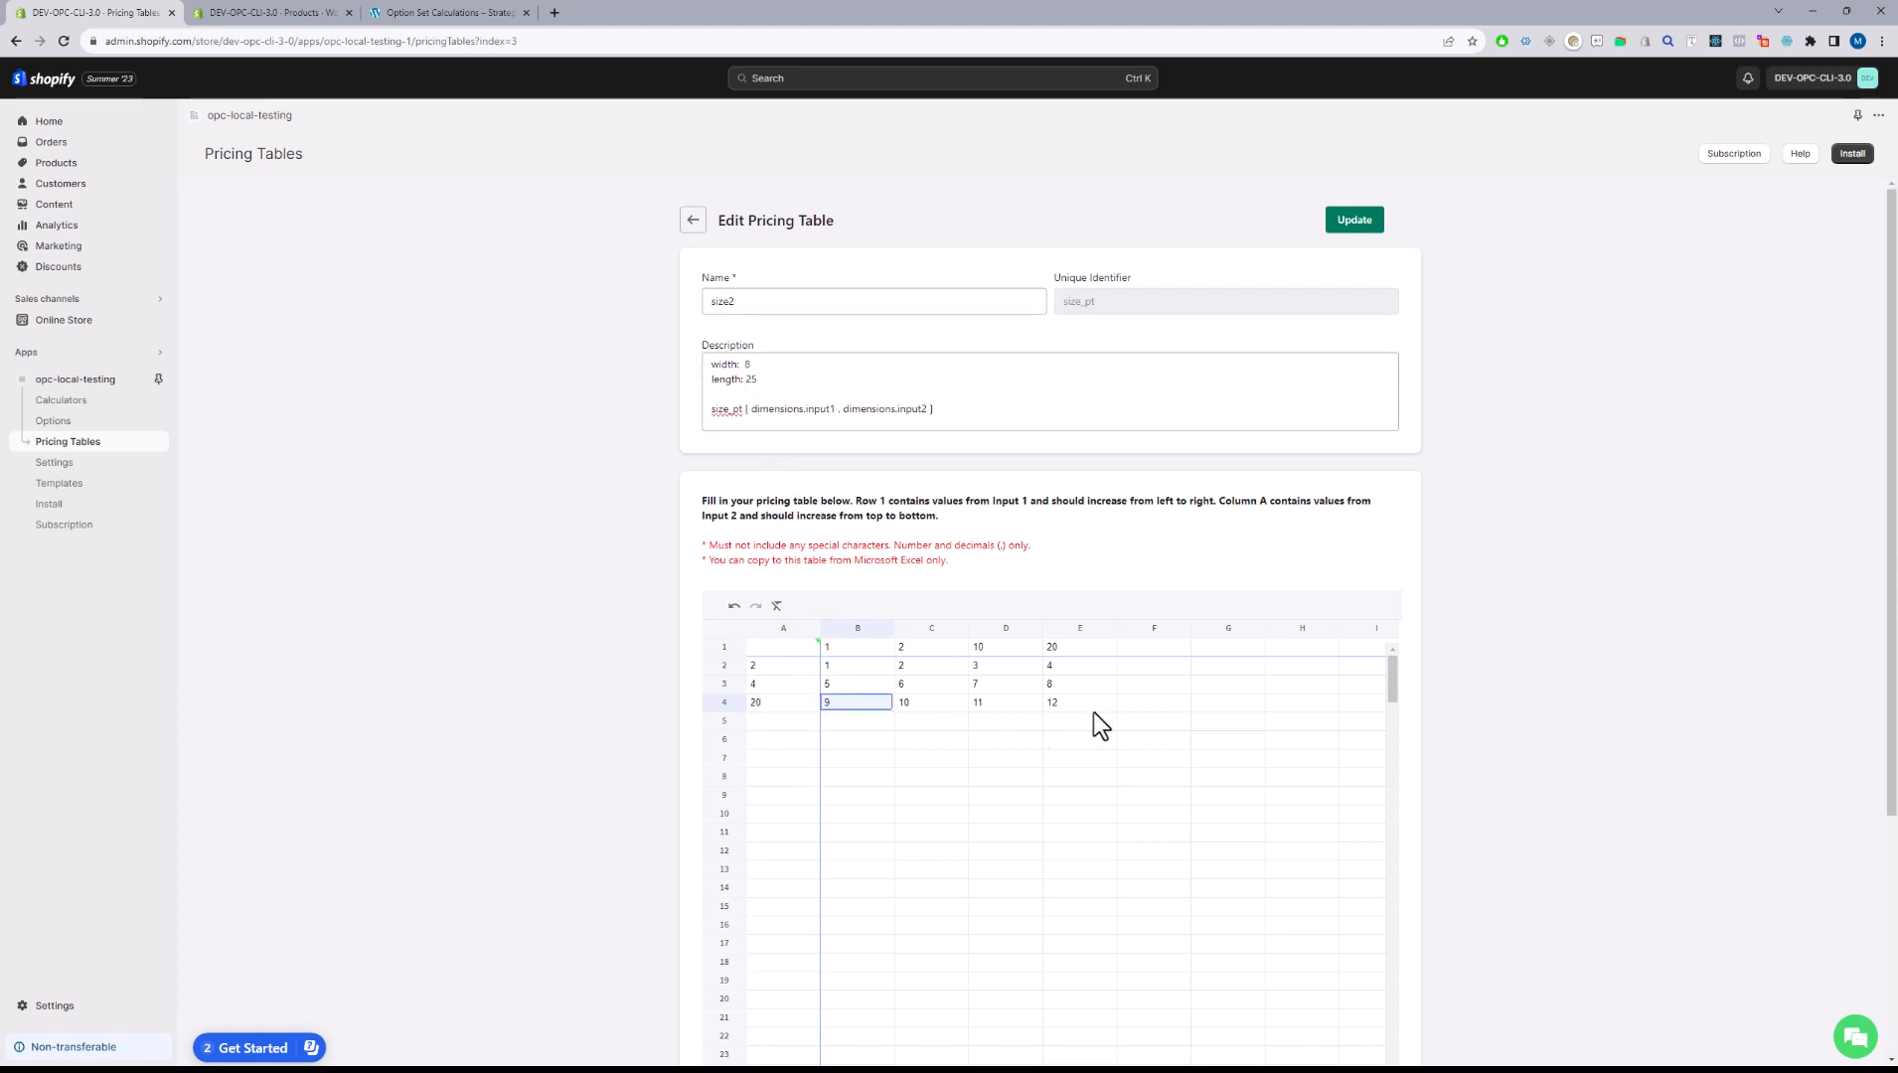
{"action": "left_click_drag", "start_coordinate": [940, 410], "coordinate": [641, 411]}
{"action": "left_click", "coordinate": [1150, 414]}
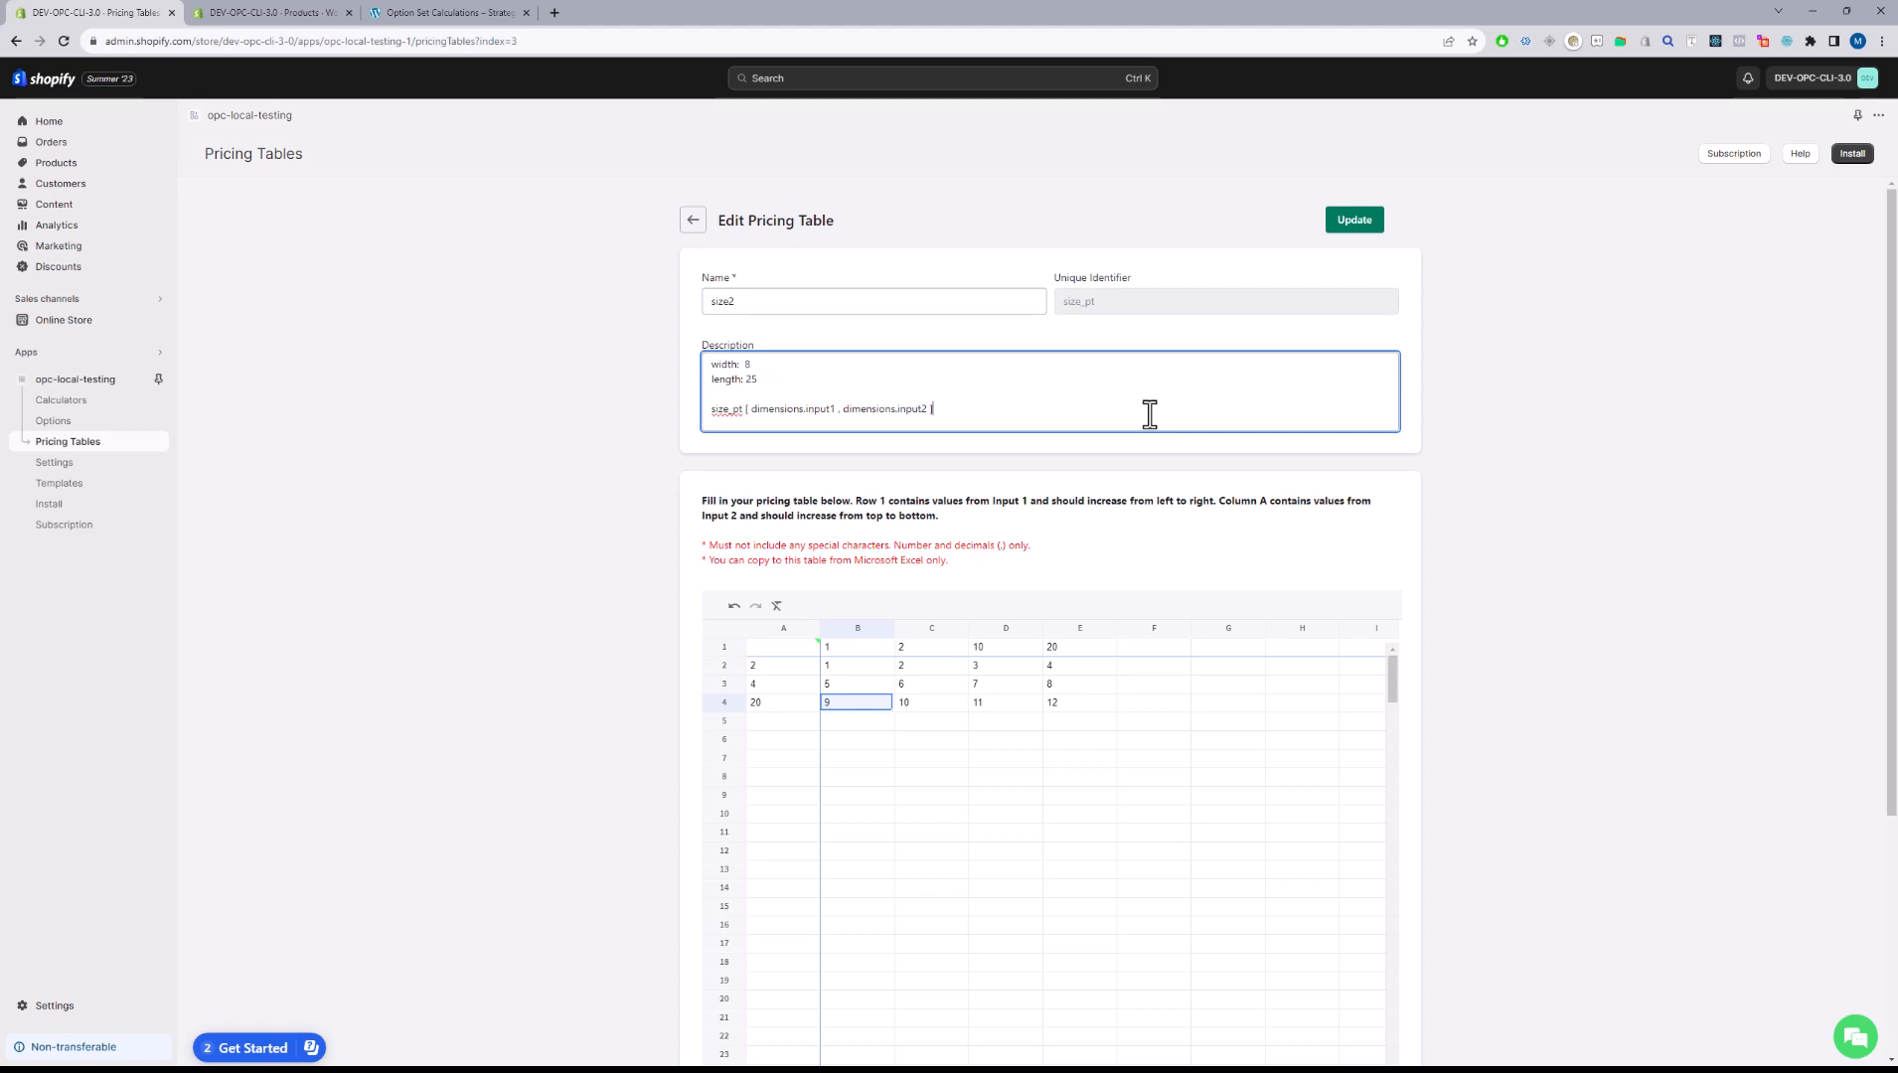
- Replace dimensions.input1 with the fixed value 1 in the description's size_pt line
{"action": "left_click_drag", "start_coordinate": [838, 409], "coordinate": [751, 410]}
{"action": "type", "text": "1"}
- Delete the pricing table columns headed 2, 10 and 20, leaving only the column headed 1
{"action": "left_click_drag", "start_coordinate": [917, 648], "coordinate": [1110, 709]}
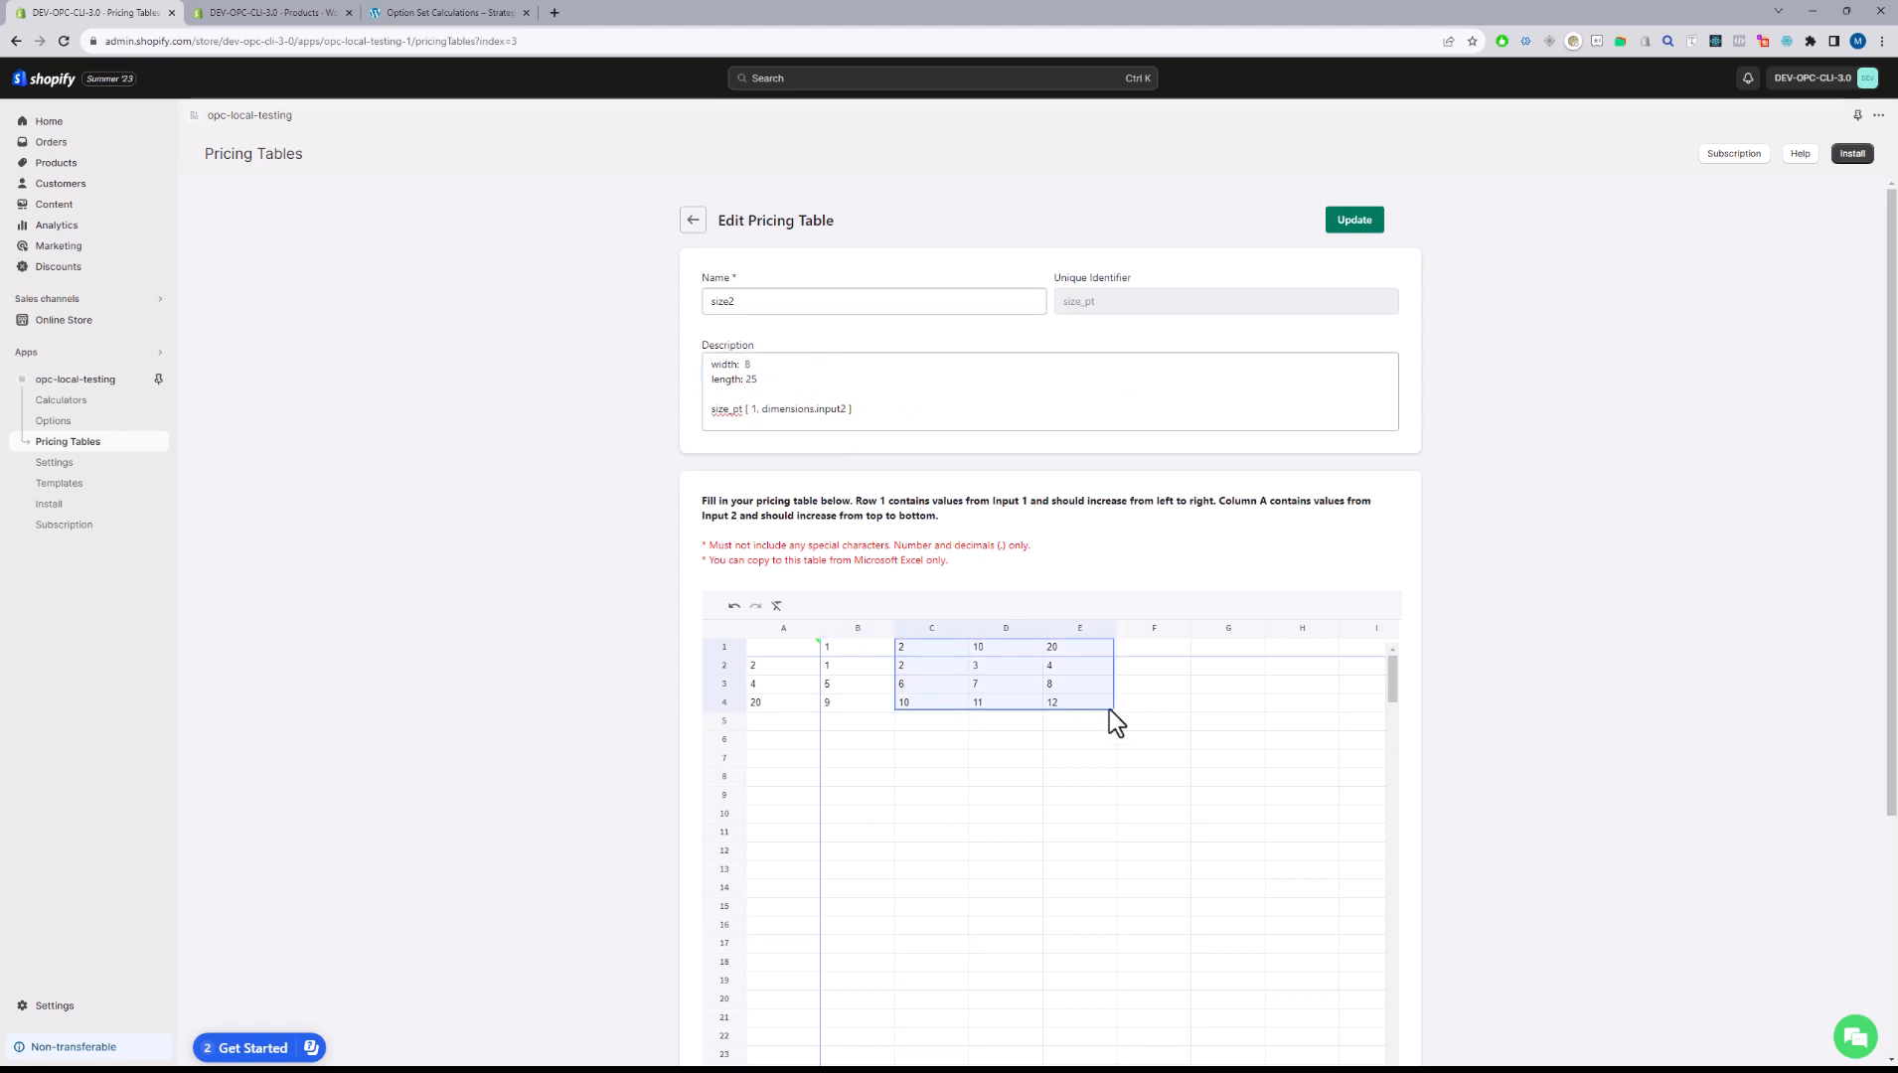
{"action": "left_click", "coordinate": [918, 630]}
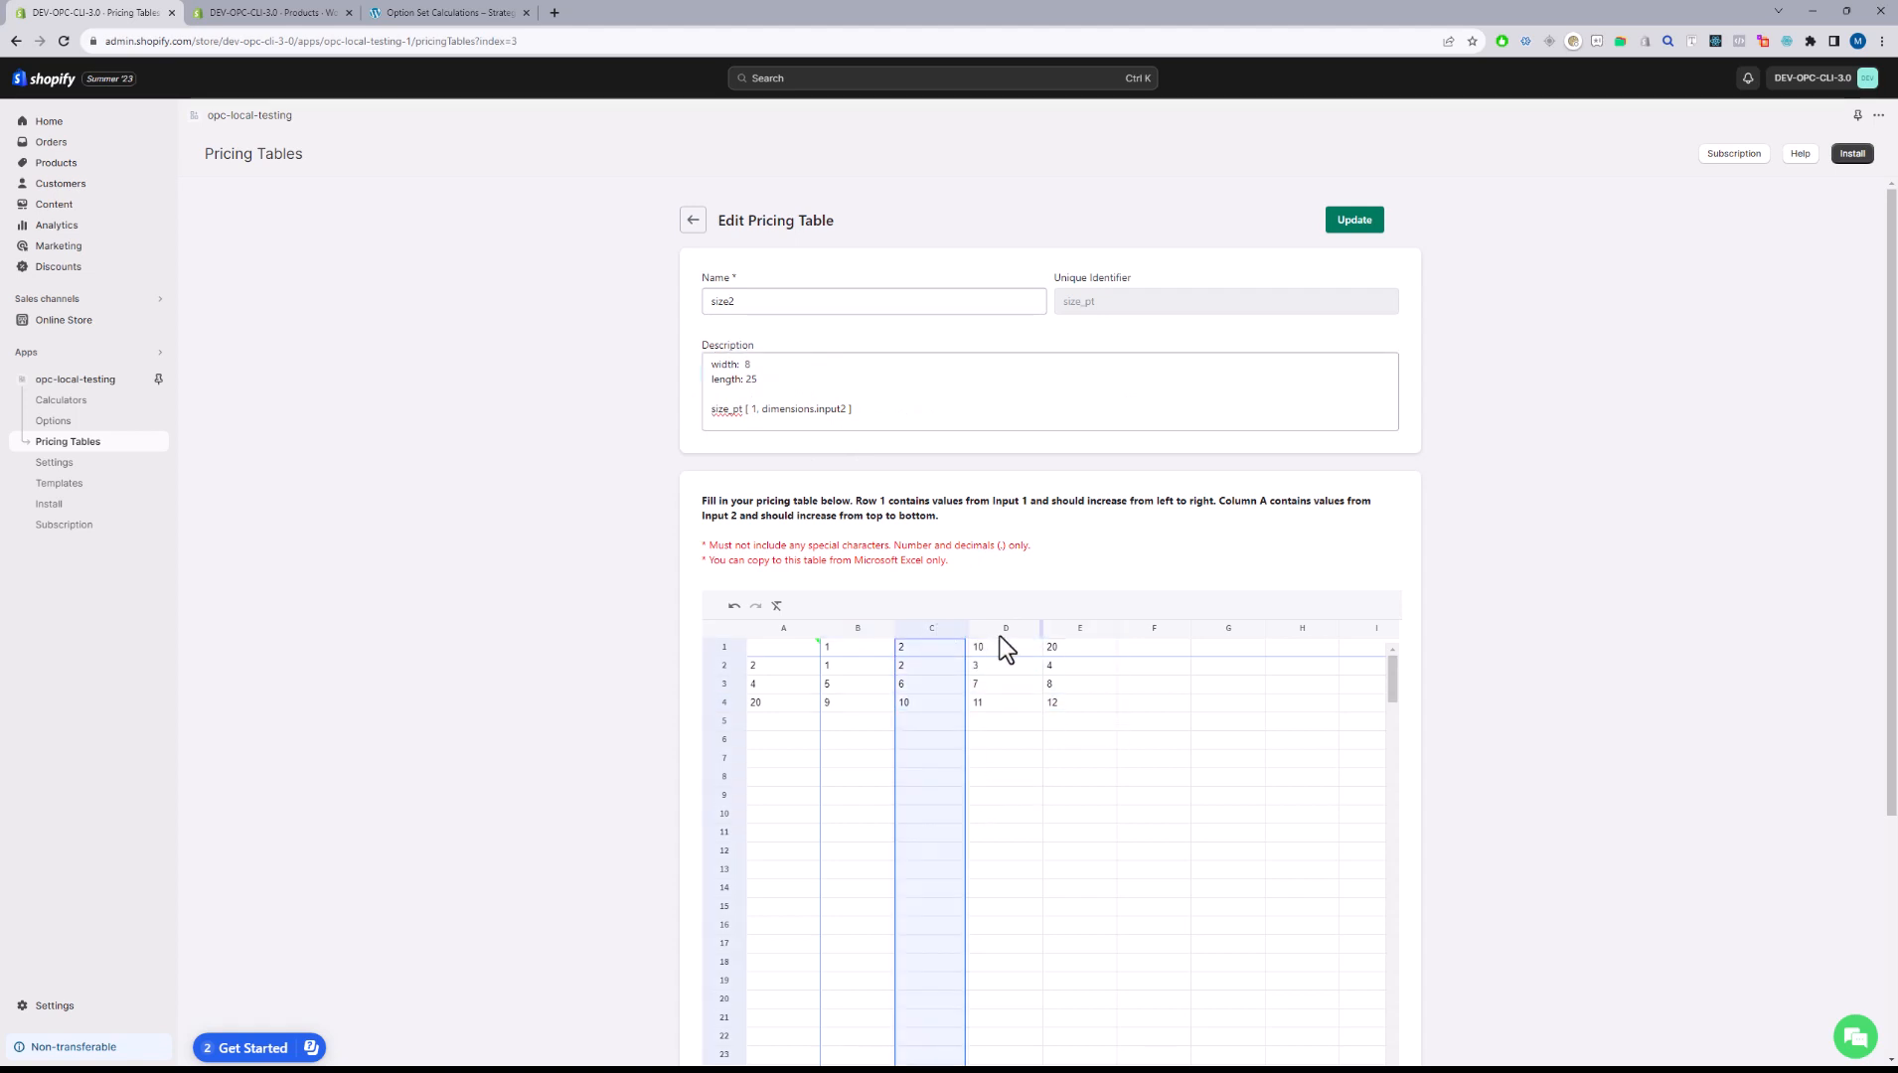
{"action": "right_click", "coordinate": [942, 625]}
{"action": "left_click", "coordinate": [1009, 799]}
{"action": "right_click", "coordinate": [949, 635]}
{"action": "left_click", "coordinate": [1012, 813]}
{"action": "right_click", "coordinate": [925, 630]}
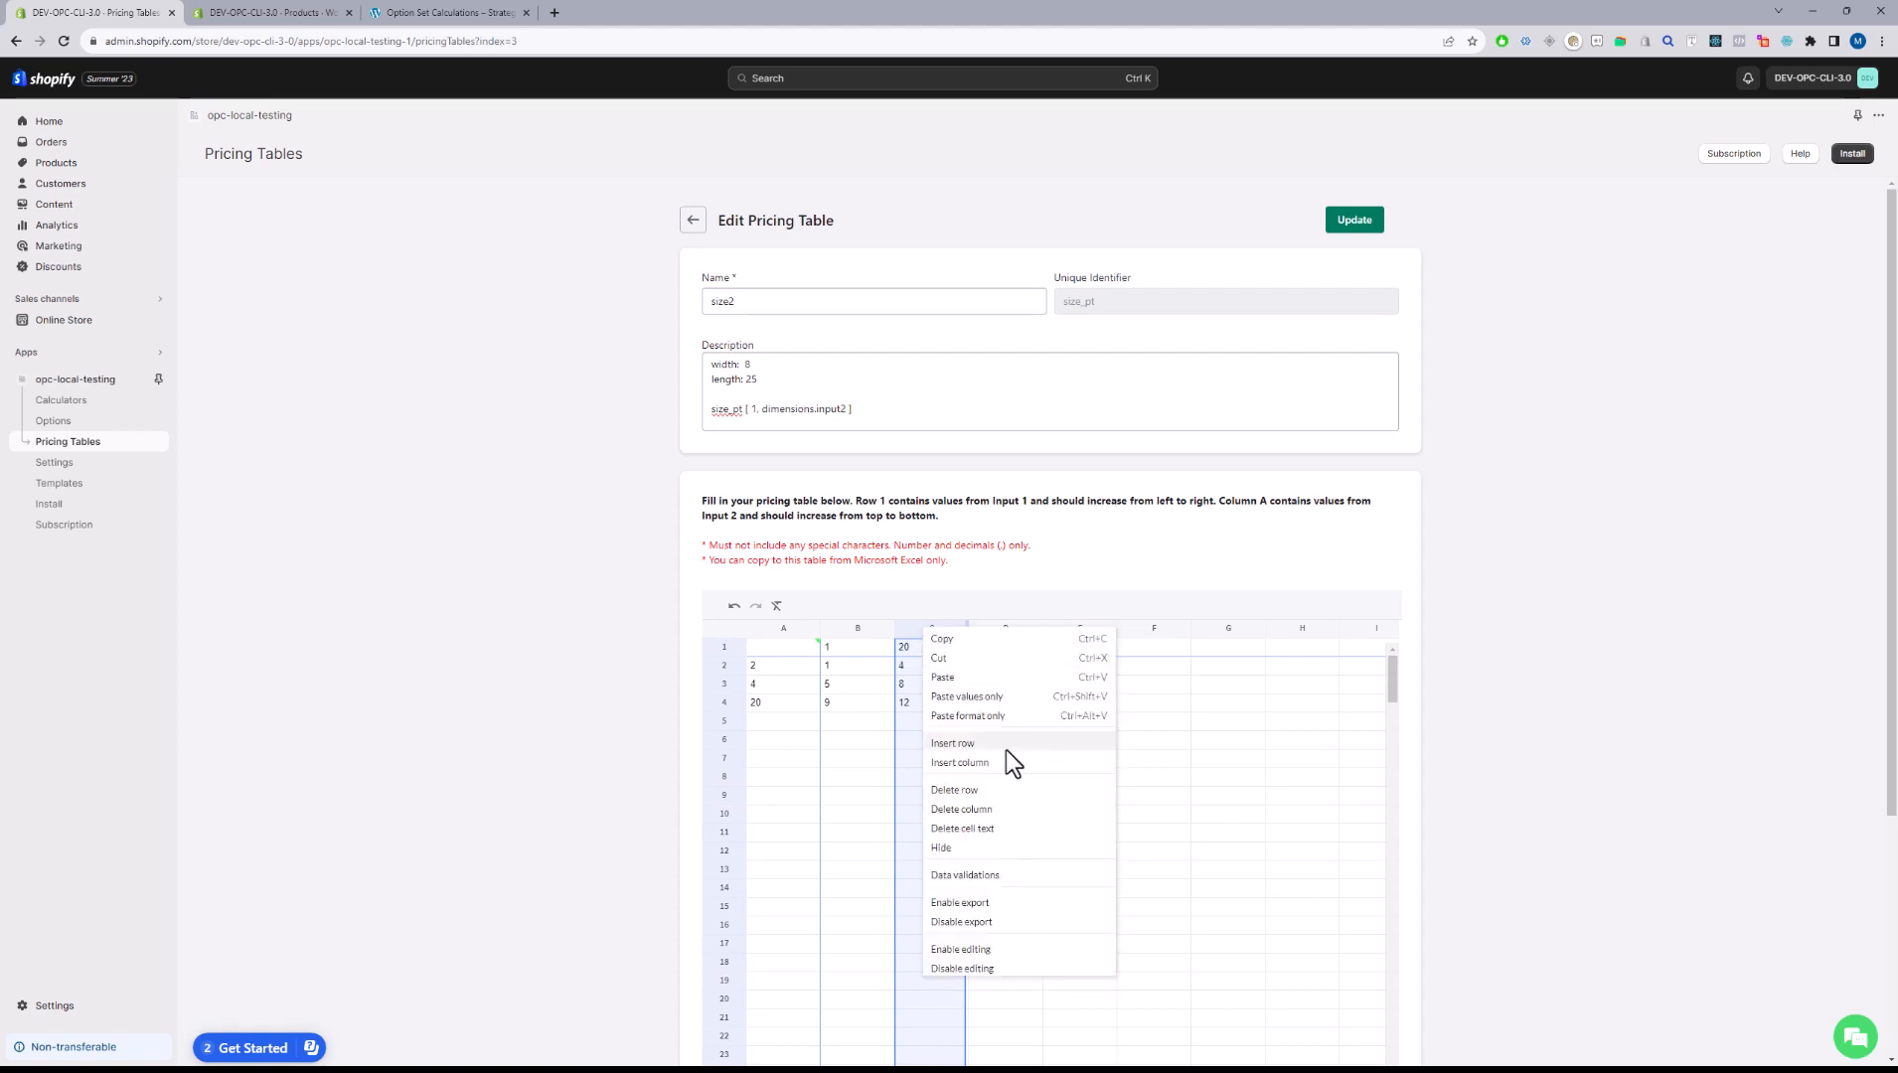
{"action": "left_click", "coordinate": [1009, 763]}
{"action": "left_click", "coordinate": [991, 627]}
{"action": "right_click", "coordinate": [993, 627]}
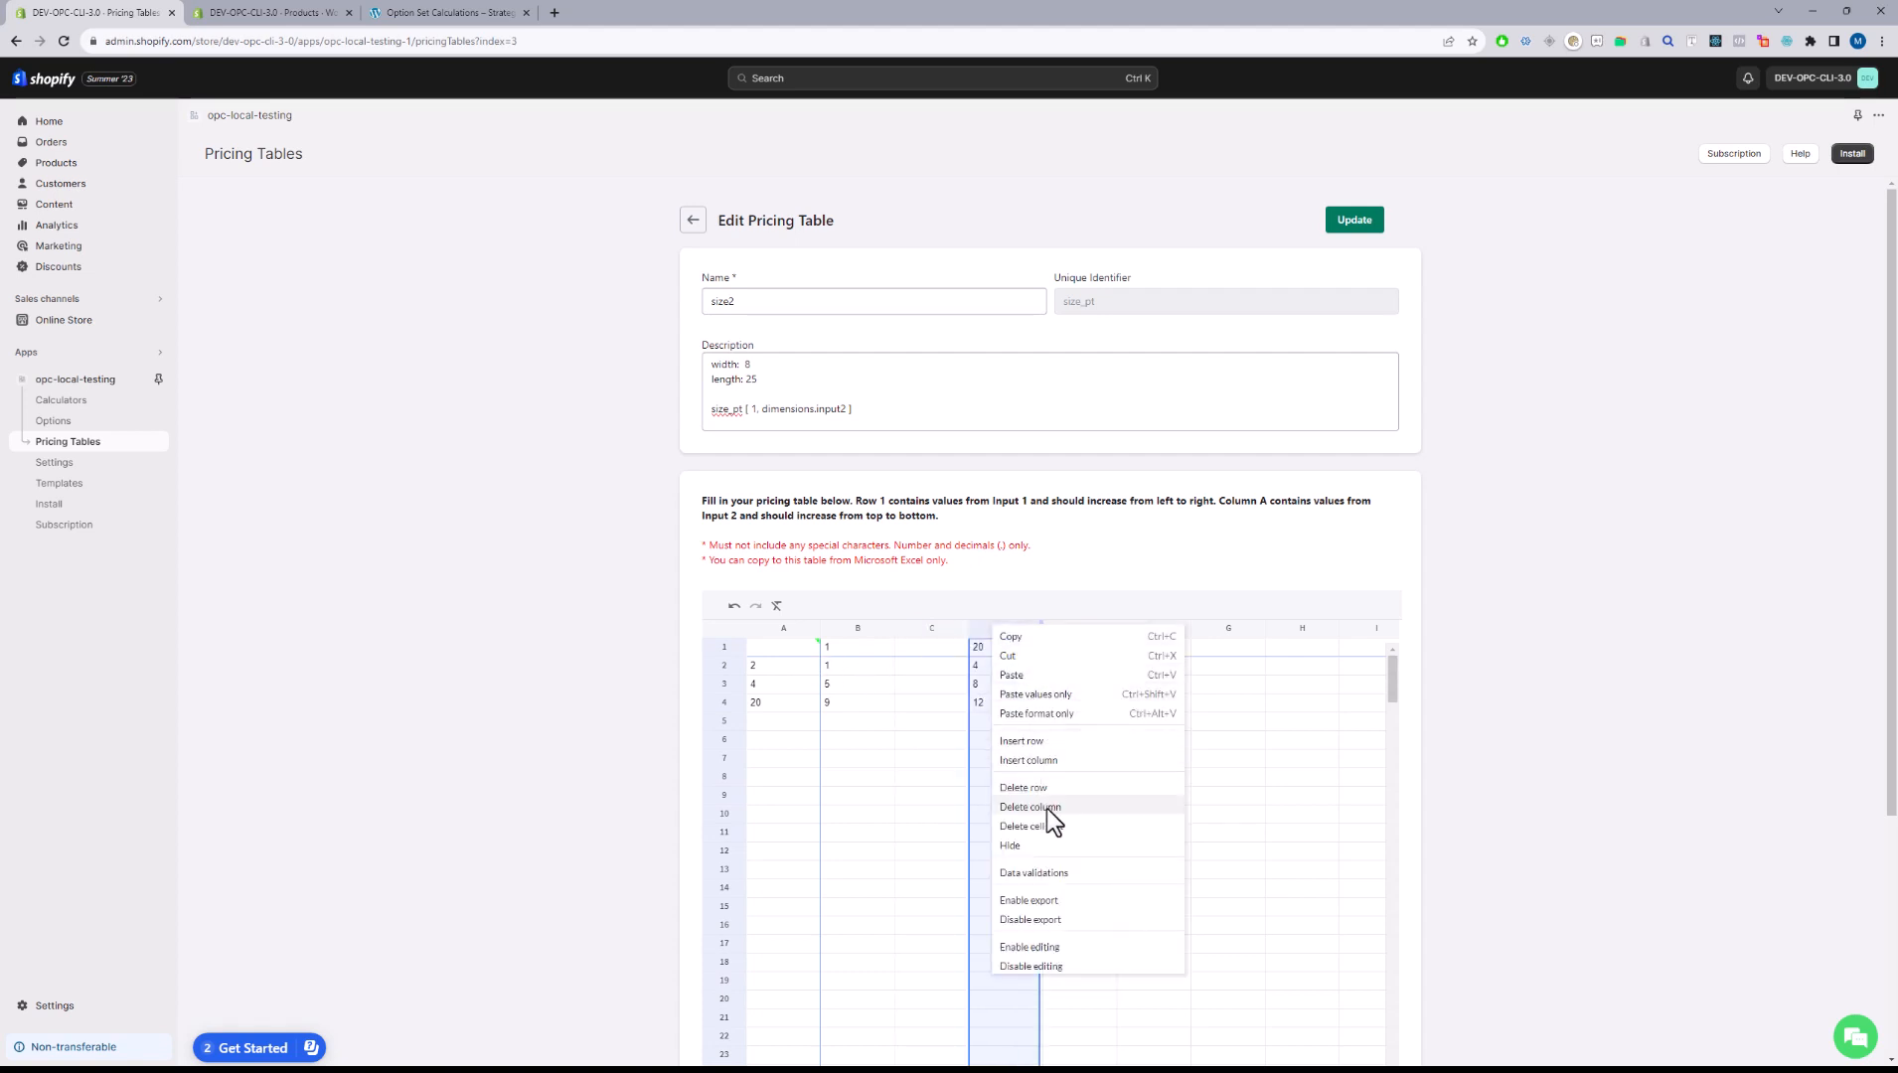
{"action": "left_click", "coordinate": [1049, 810]}
- Compare the fixed value 1 in the description's size_pt line with the header value of column B
{"action": "left_click", "coordinate": [857, 630]}
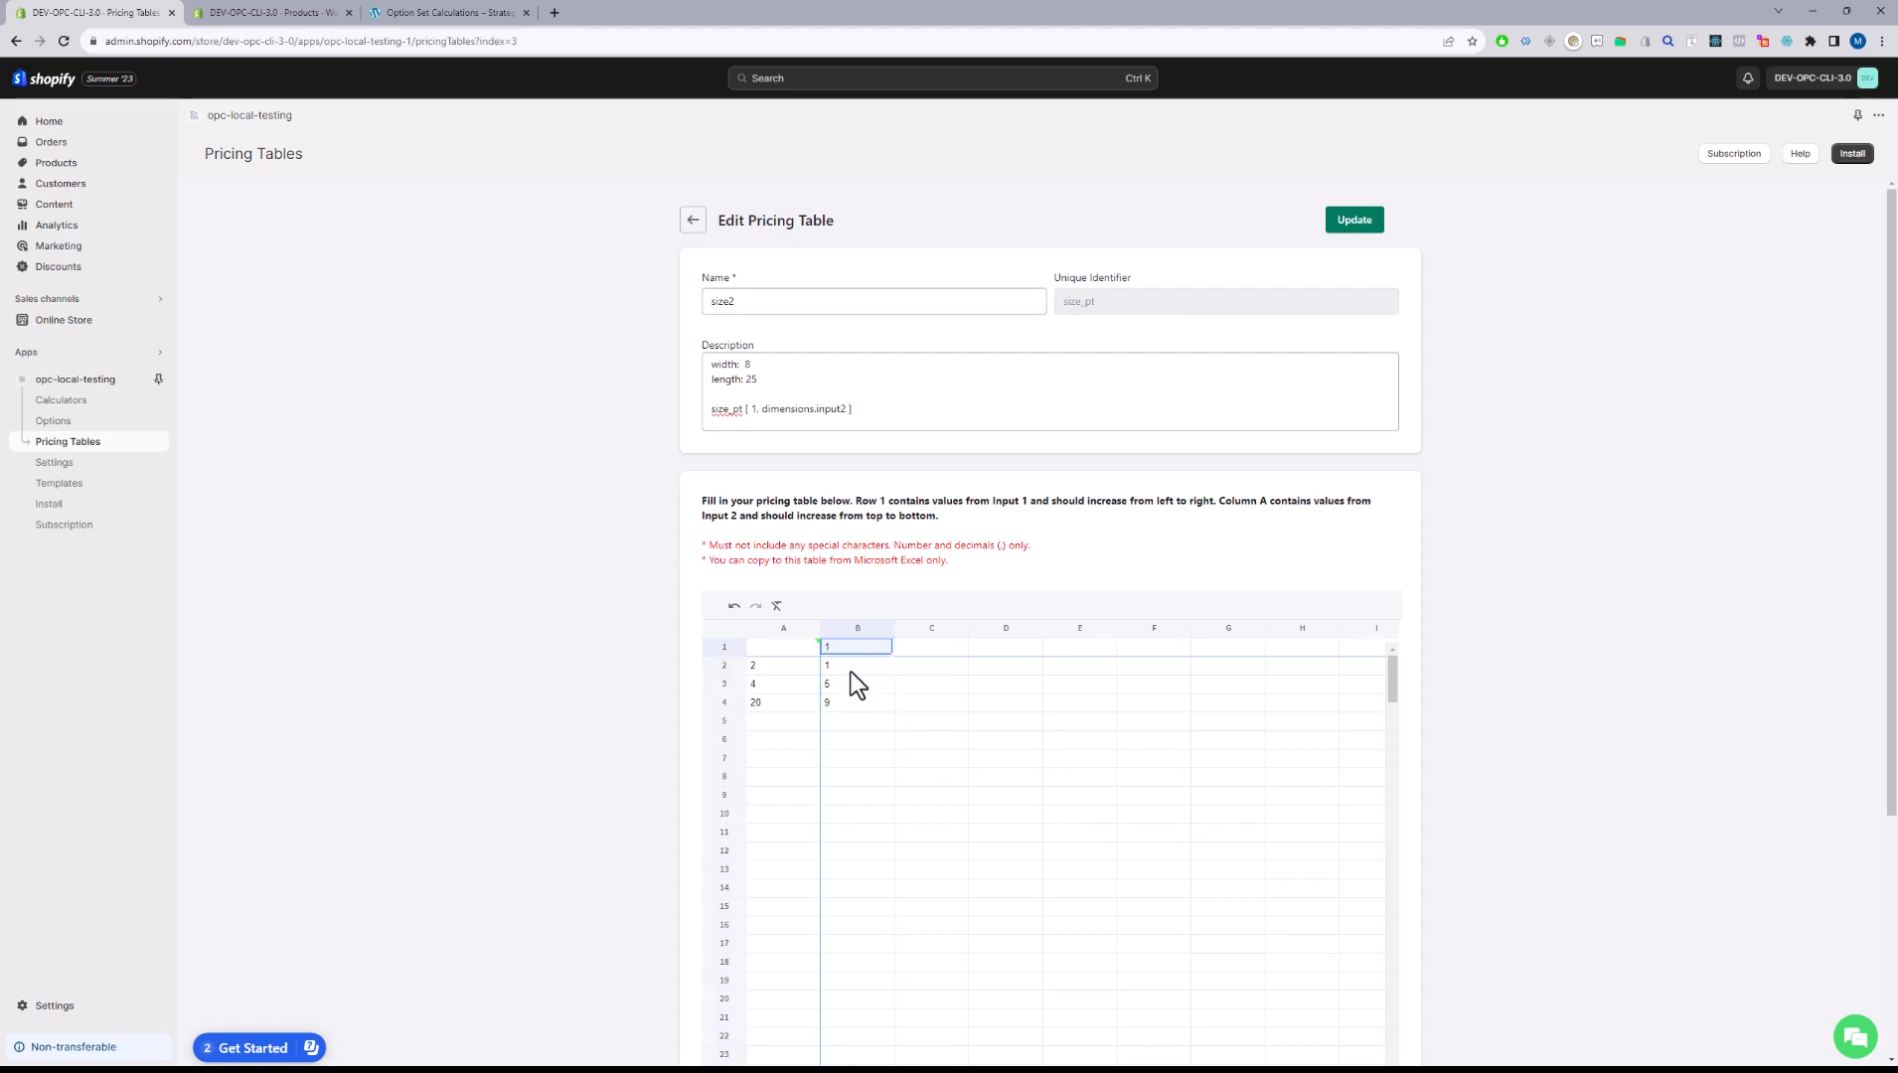
{"action": "double_click", "coordinate": [756, 409]}
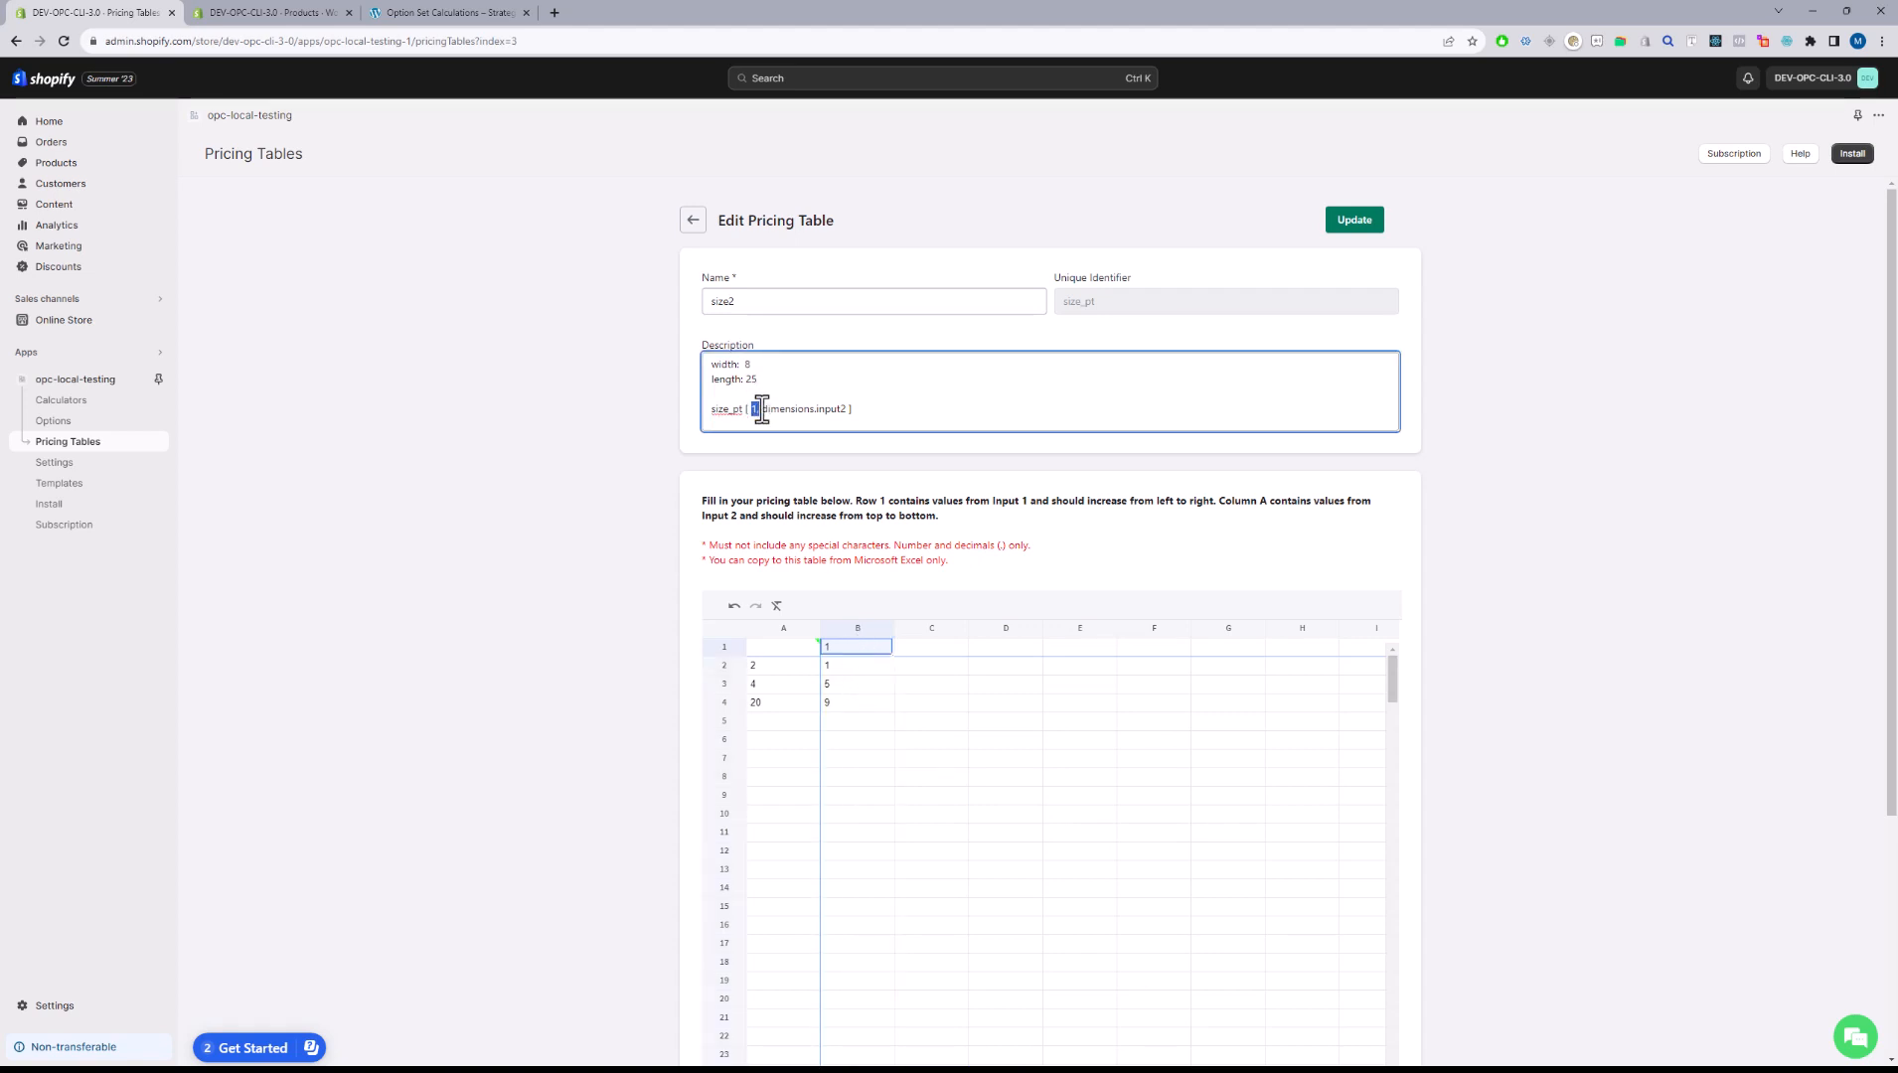
{"action": "left_click", "coordinate": [927, 832]}
{"action": "left_click", "coordinate": [861, 648]}
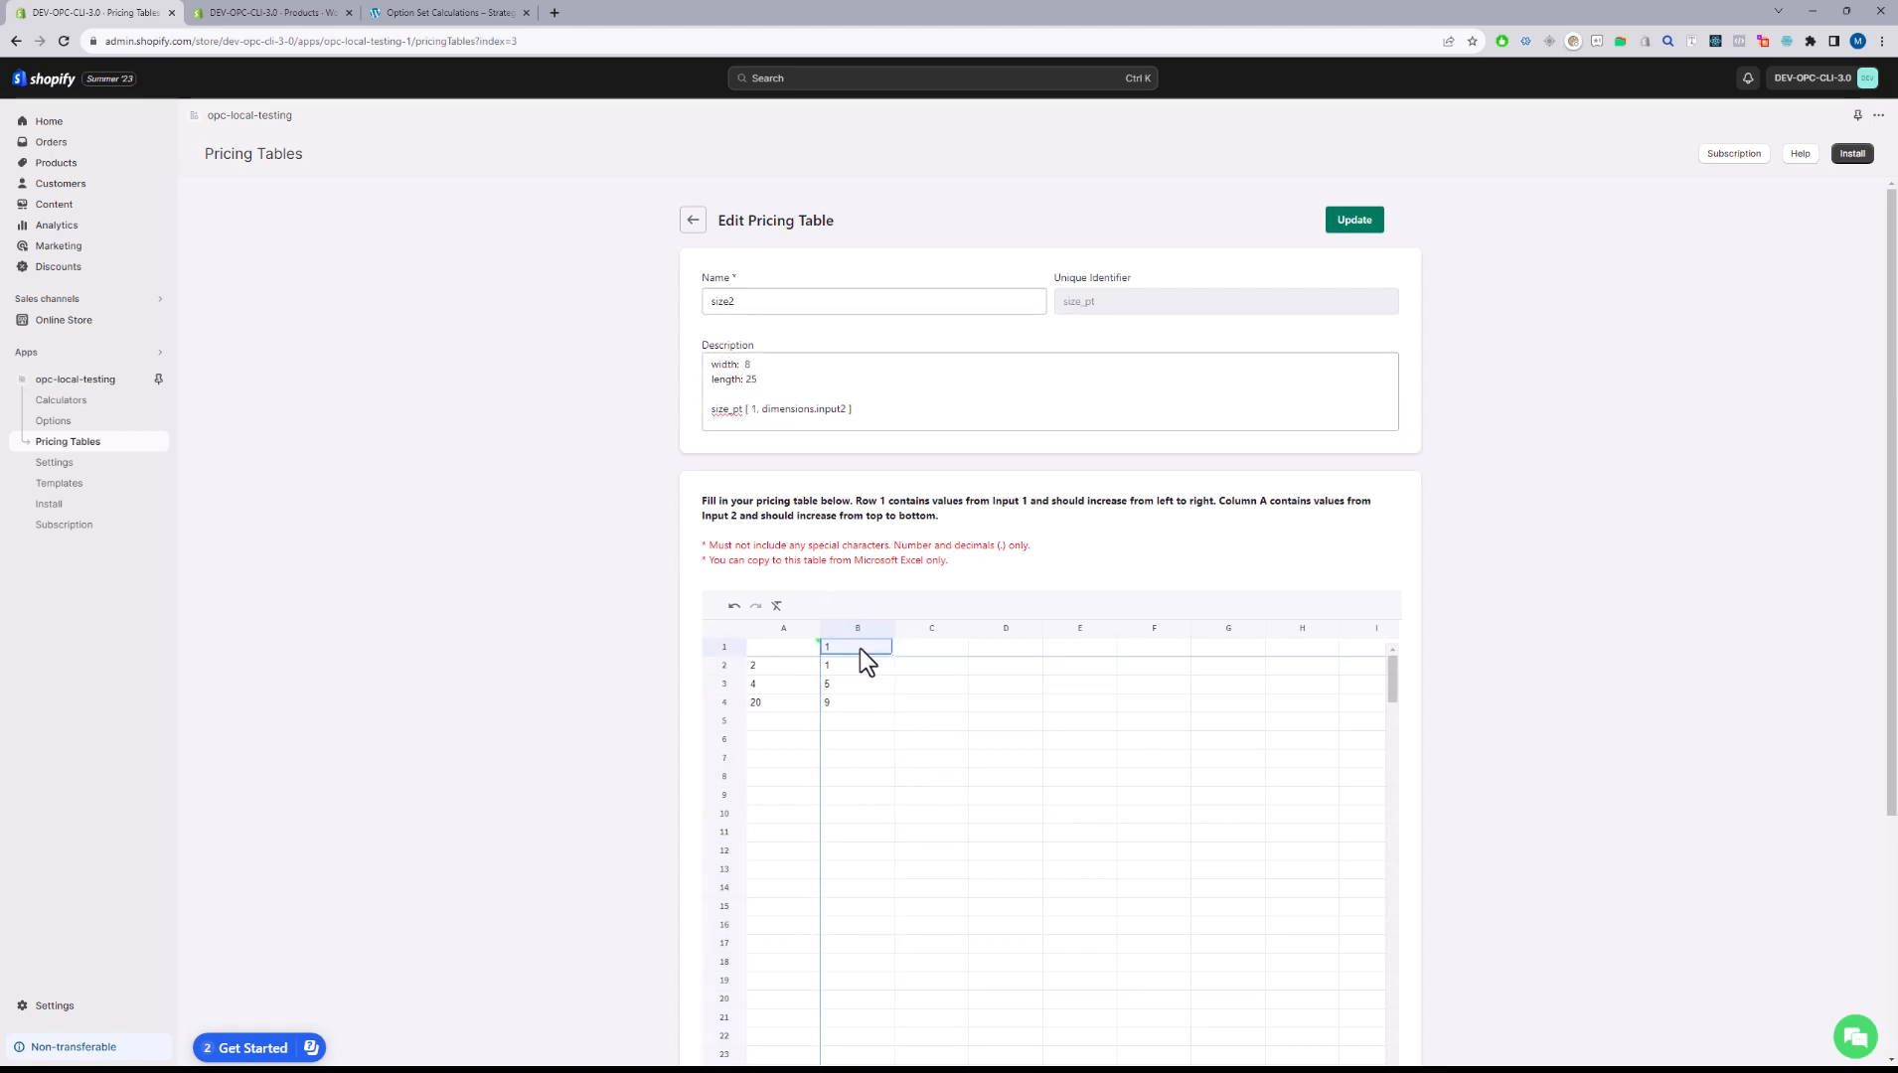
{"action": "left_click", "coordinate": [929, 665]}
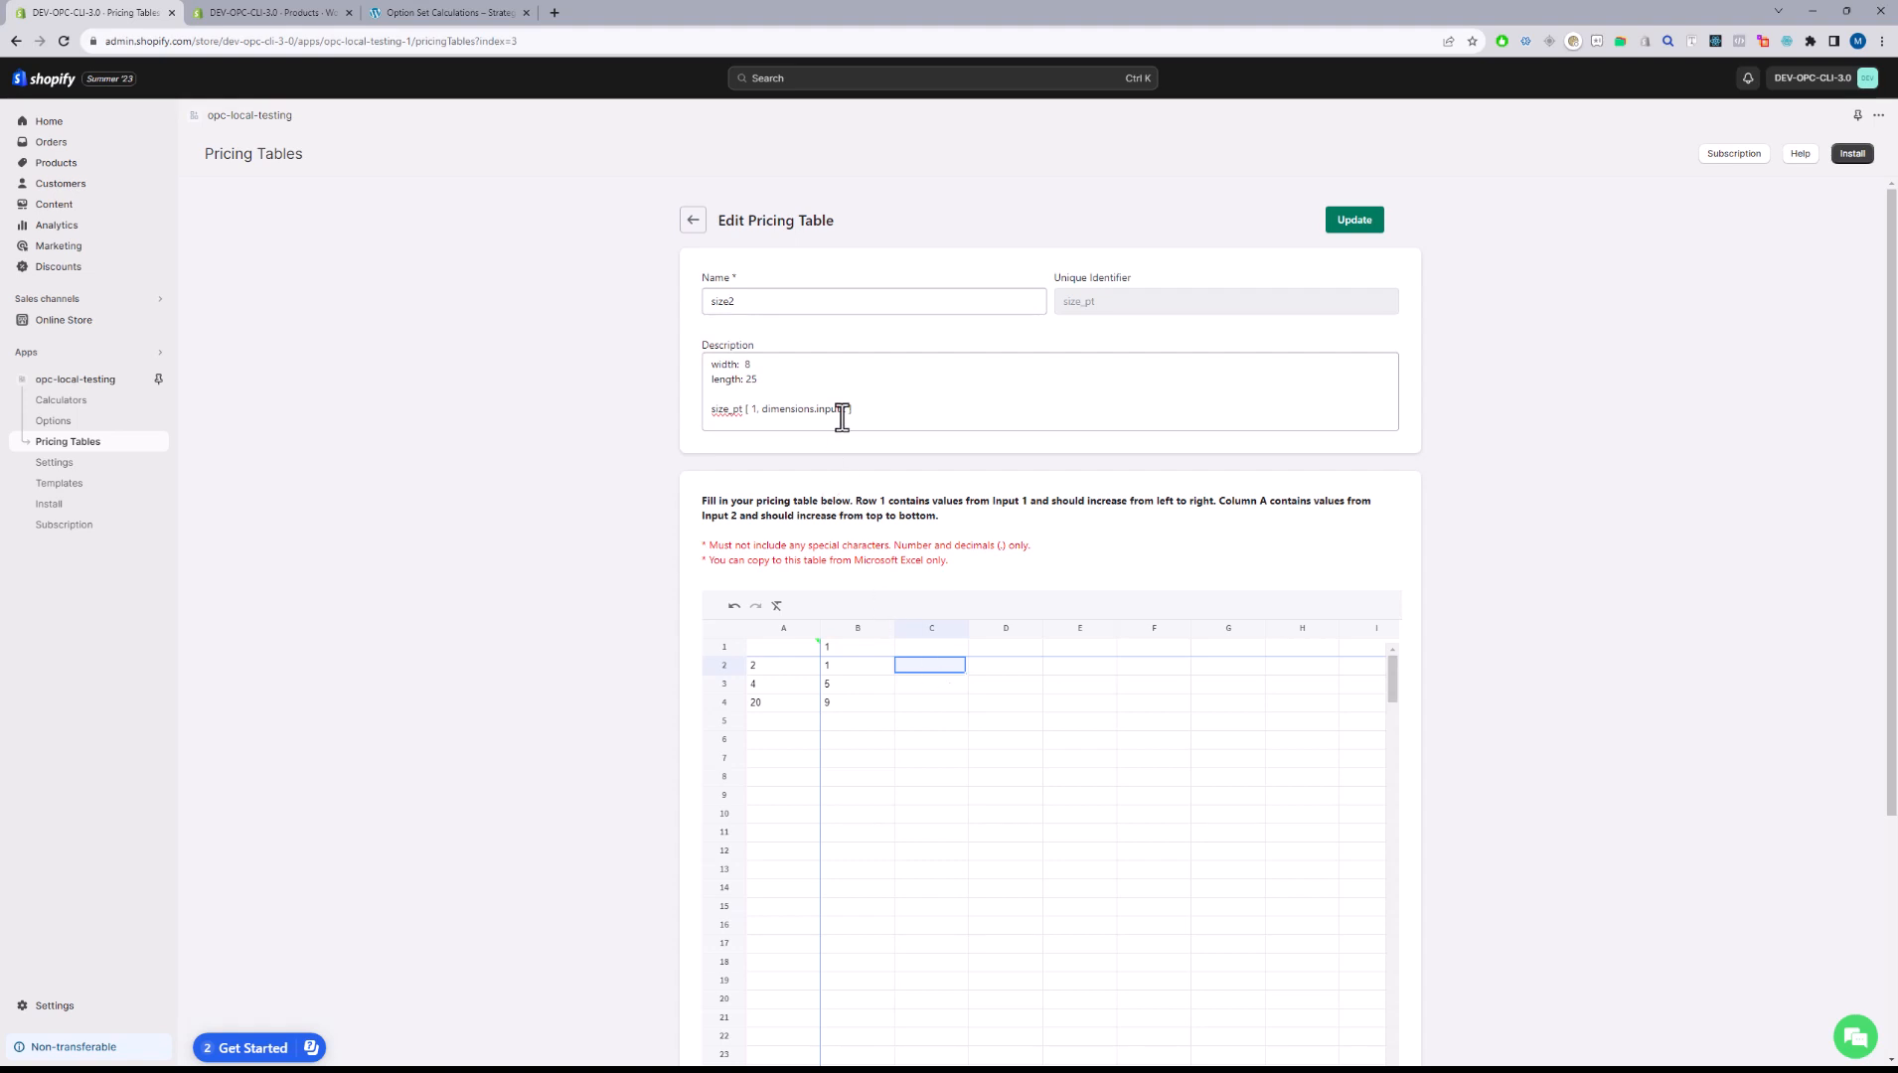
- Replace dimensions.input2 with color.inputcount in the description's size_pt line
{"action": "left_click", "coordinate": [850, 408]}
{"action": "left_click_drag", "start_coordinate": [851, 409], "coordinate": [761, 409]}
{"action": "key", "text": "BackSpace"}
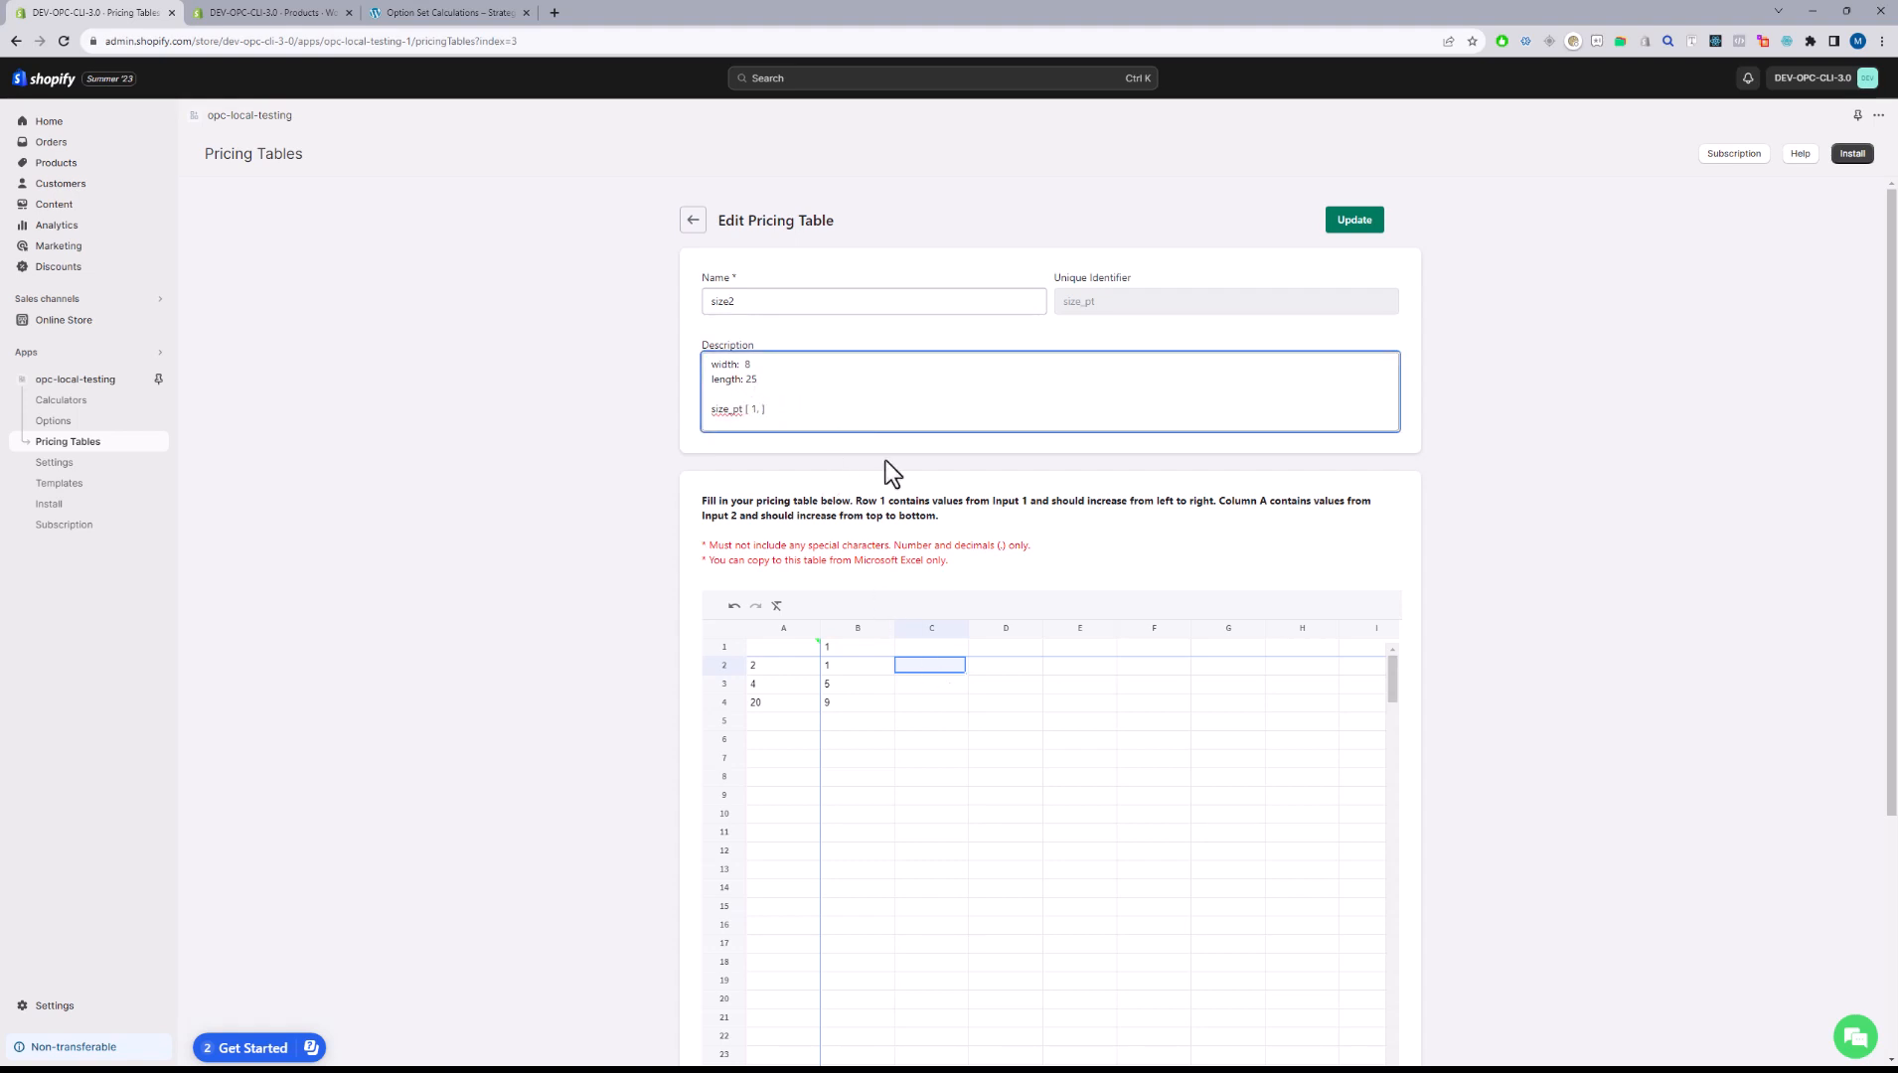
{"action": "type", "text": "color.inpu"}
{"action": "type", "text": "tcount"}
- Trace the lookup from the column B header through the column A values to the price in row 3
{"action": "left_click", "coordinate": [857, 647]}
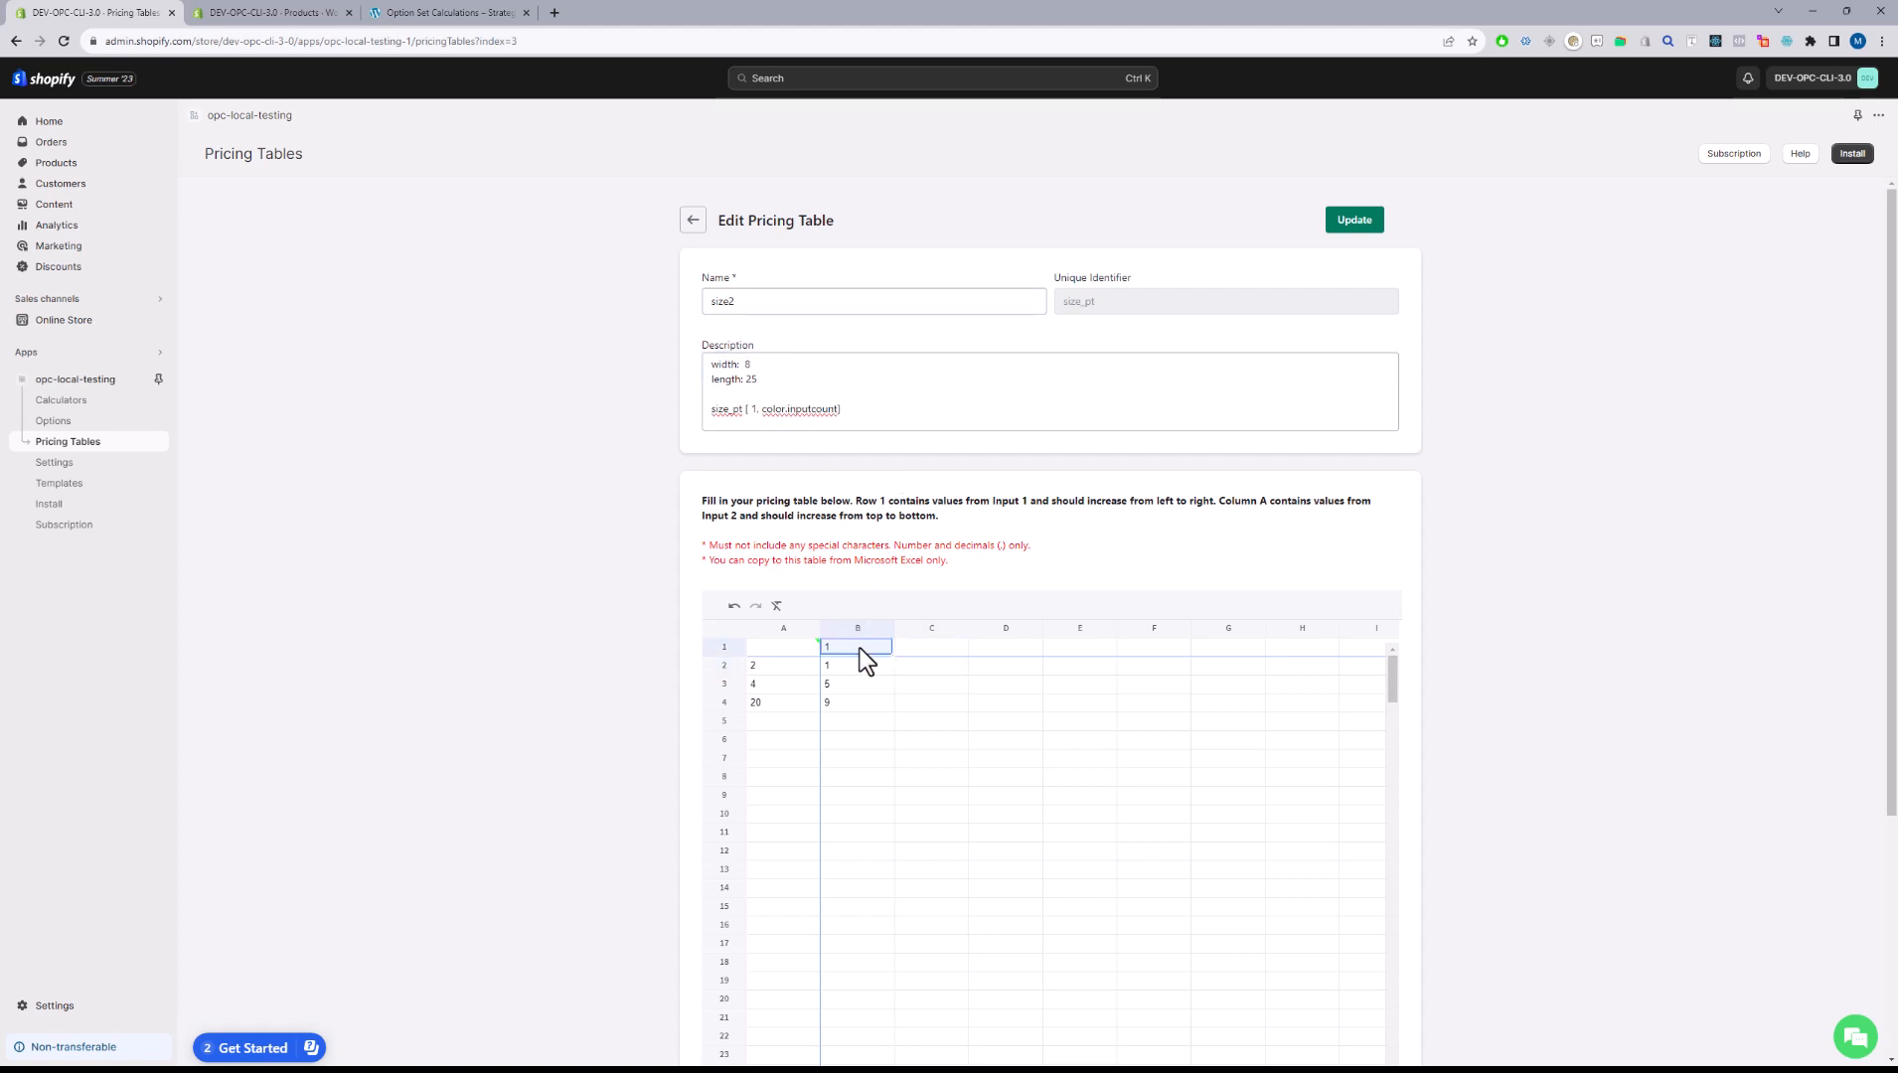
{"action": "left_click", "coordinate": [784, 663]}
{"action": "left_click", "coordinate": [767, 684]}
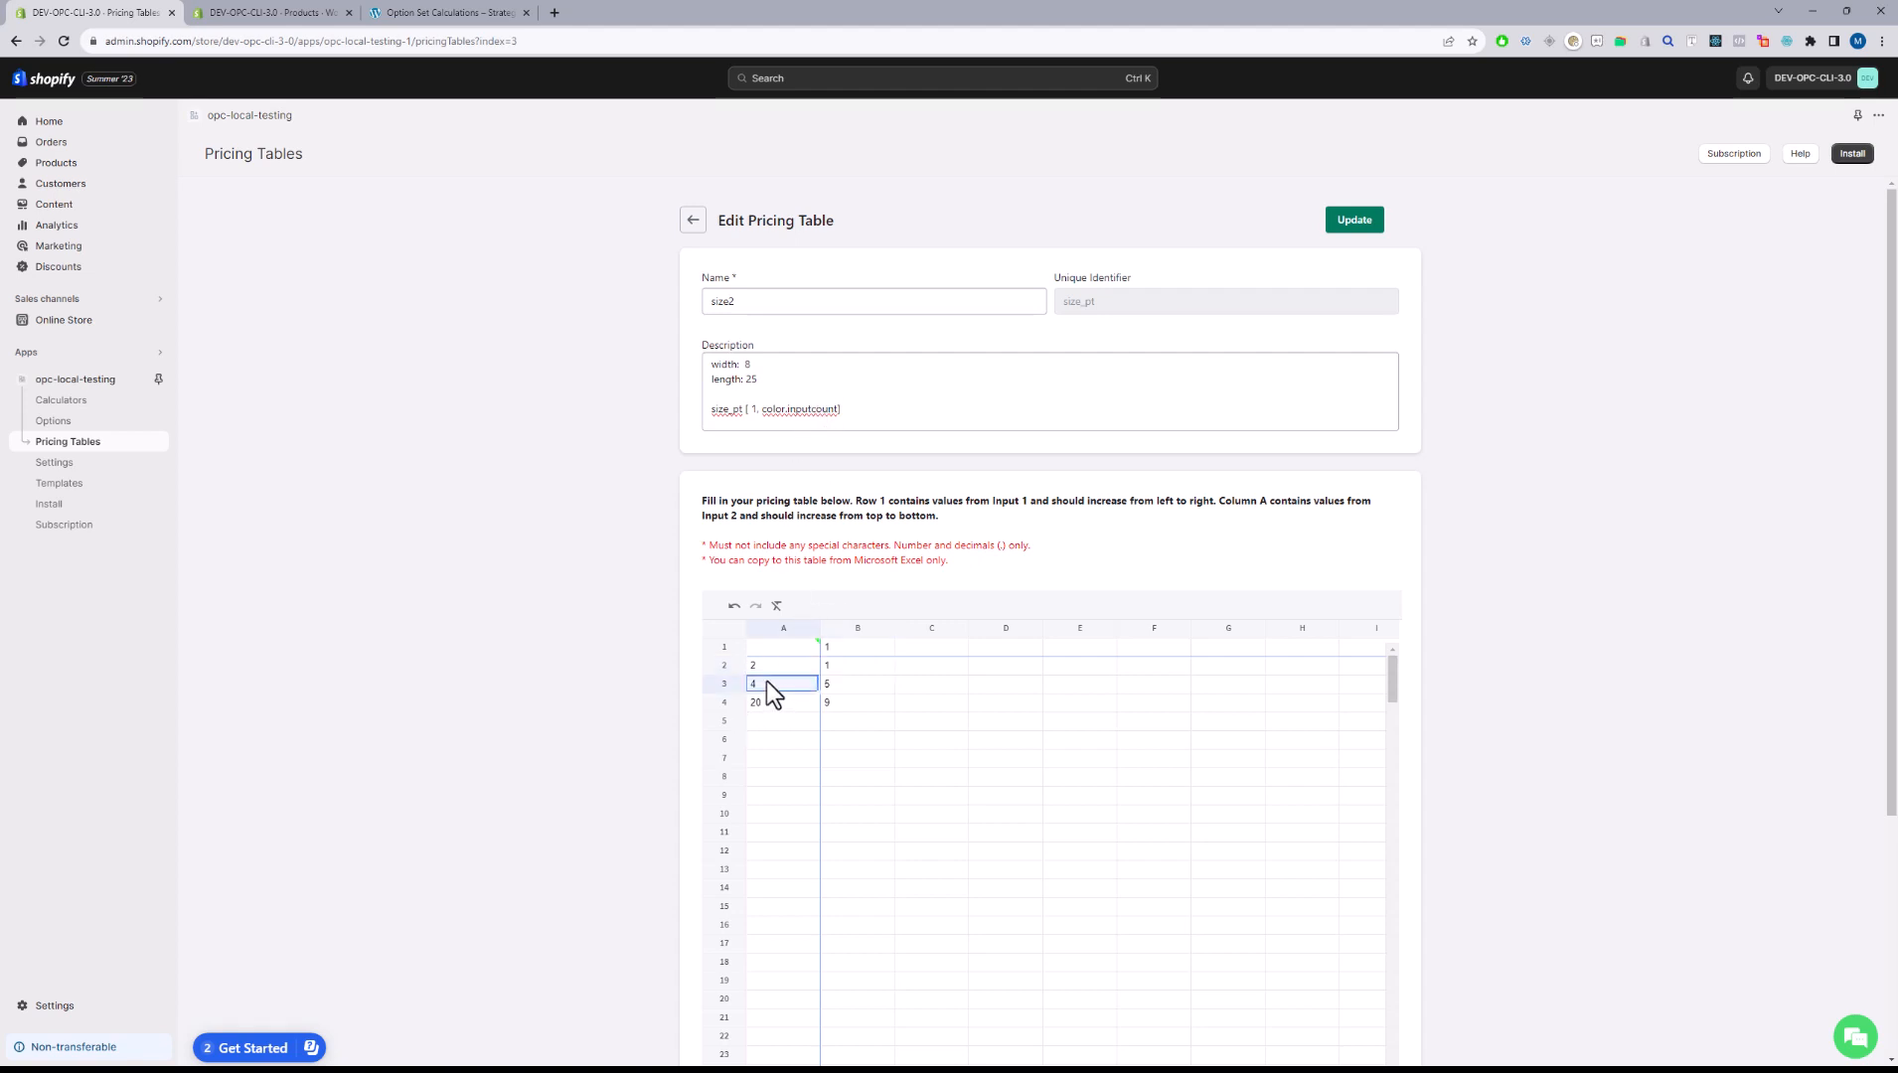
{"action": "left_click", "coordinate": [837, 684]}
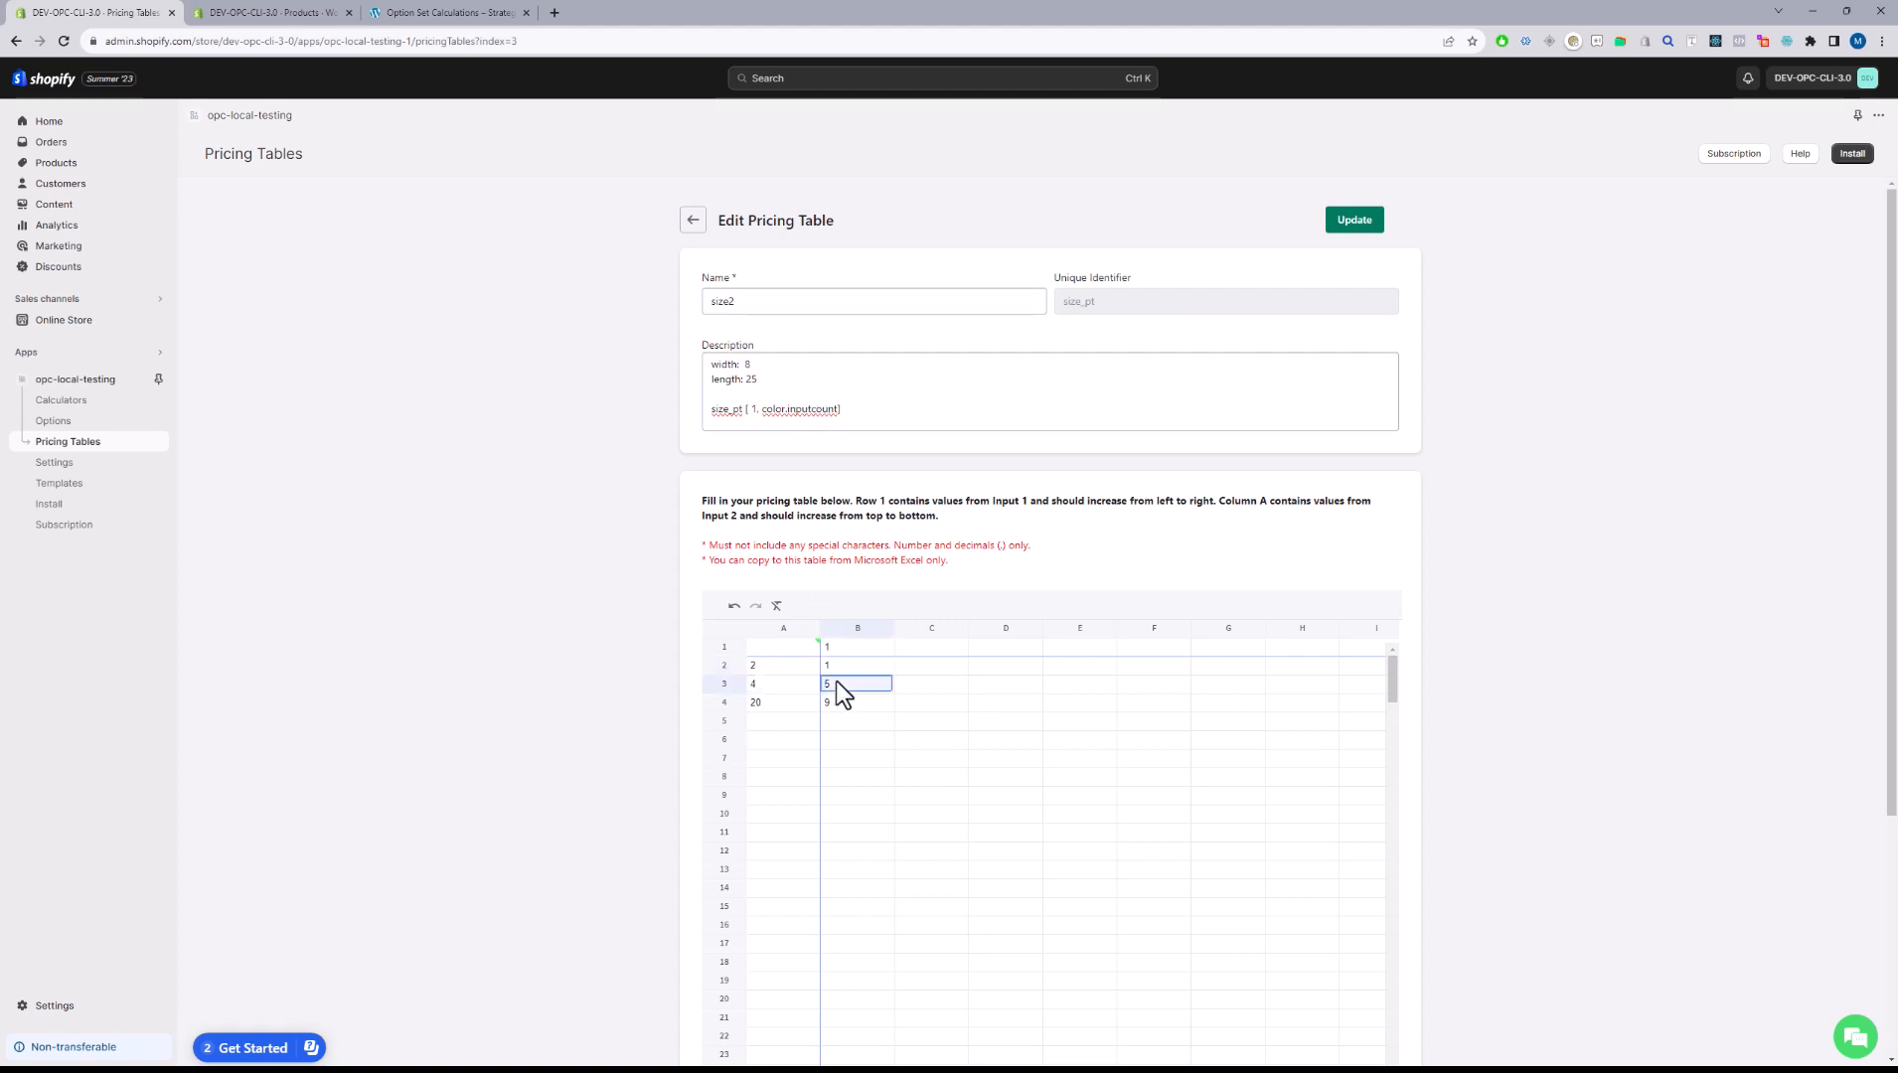
- Change the second lookup argument in the description's size_pt line to (color.inputcount +2)/3
{"action": "left_click", "coordinate": [841, 410]}
{"action": "left_click", "coordinate": [849, 466]}
{"action": "left_click", "coordinate": [837, 414]}
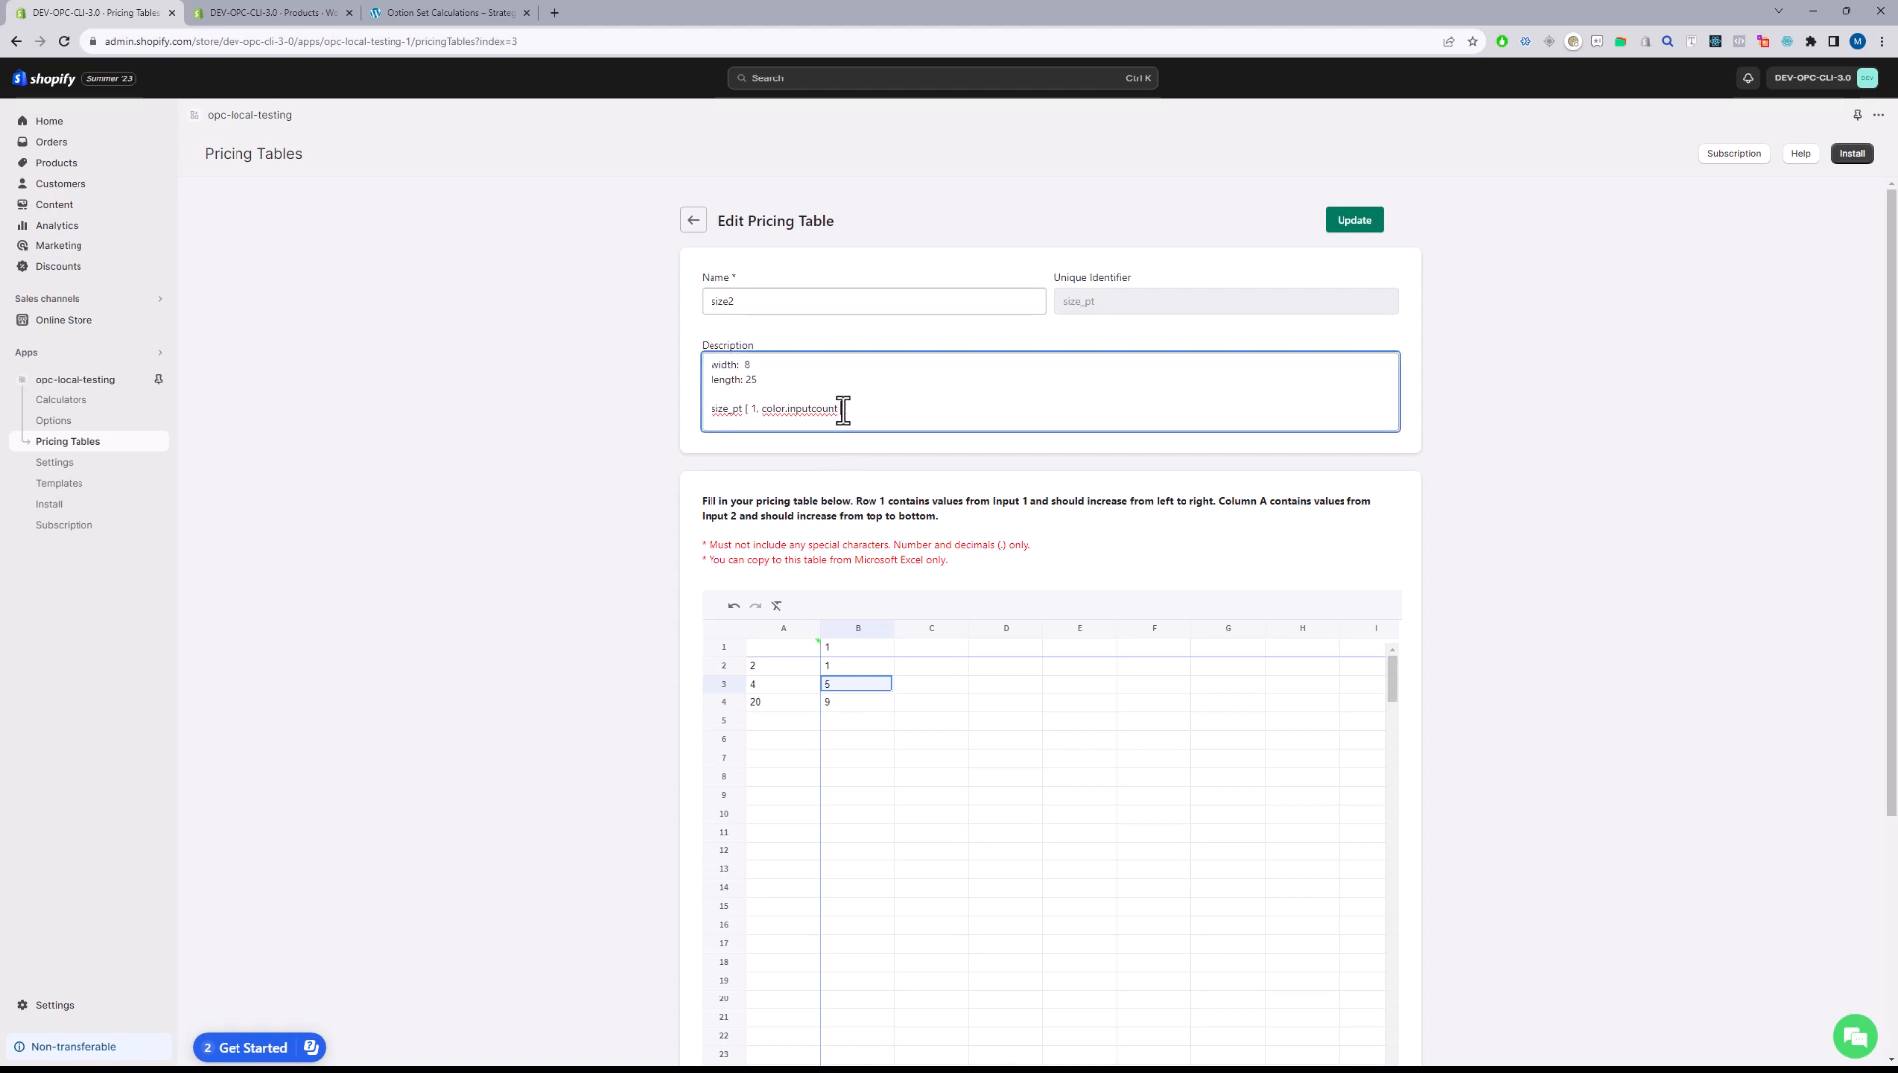
{"action": "left_click_drag", "start_coordinate": [843, 409], "coordinate": [765, 410]}
{"action": "left_click", "coordinate": [803, 424]}
{"action": "left_click_drag", "start_coordinate": [762, 409], "coordinate": [841, 412]}
{"action": "left_click", "coordinate": [886, 445]}
{"action": "left_click", "coordinate": [760, 410]}
{"action": "type", "text": "()/3"}
{"action": "left_click", "coordinate": [924, 477]}
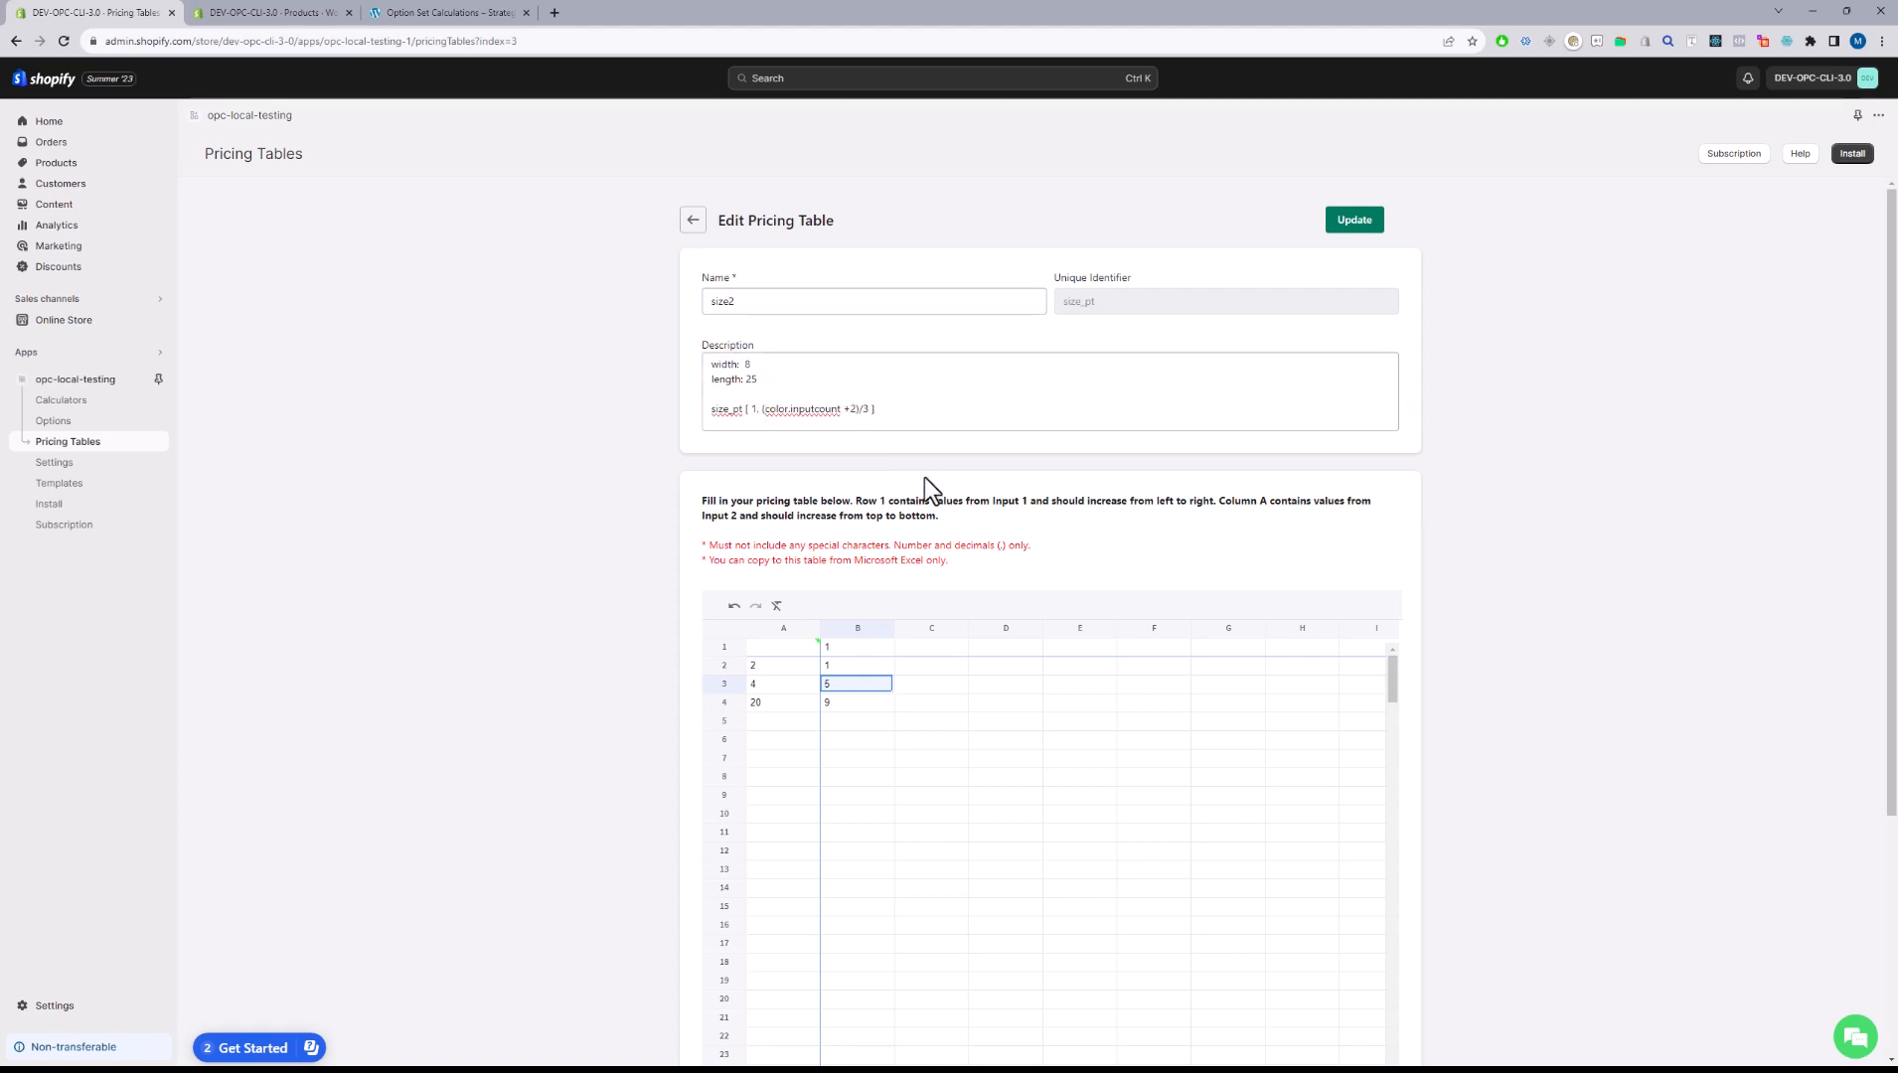
- Multiply the whole size_pt lookup in the description by 10 by appending *10 after its closing bracket
{"action": "left_click_drag", "start_coordinate": [761, 410], "coordinate": [873, 415]}
{"action": "left_click", "coordinate": [877, 411]}
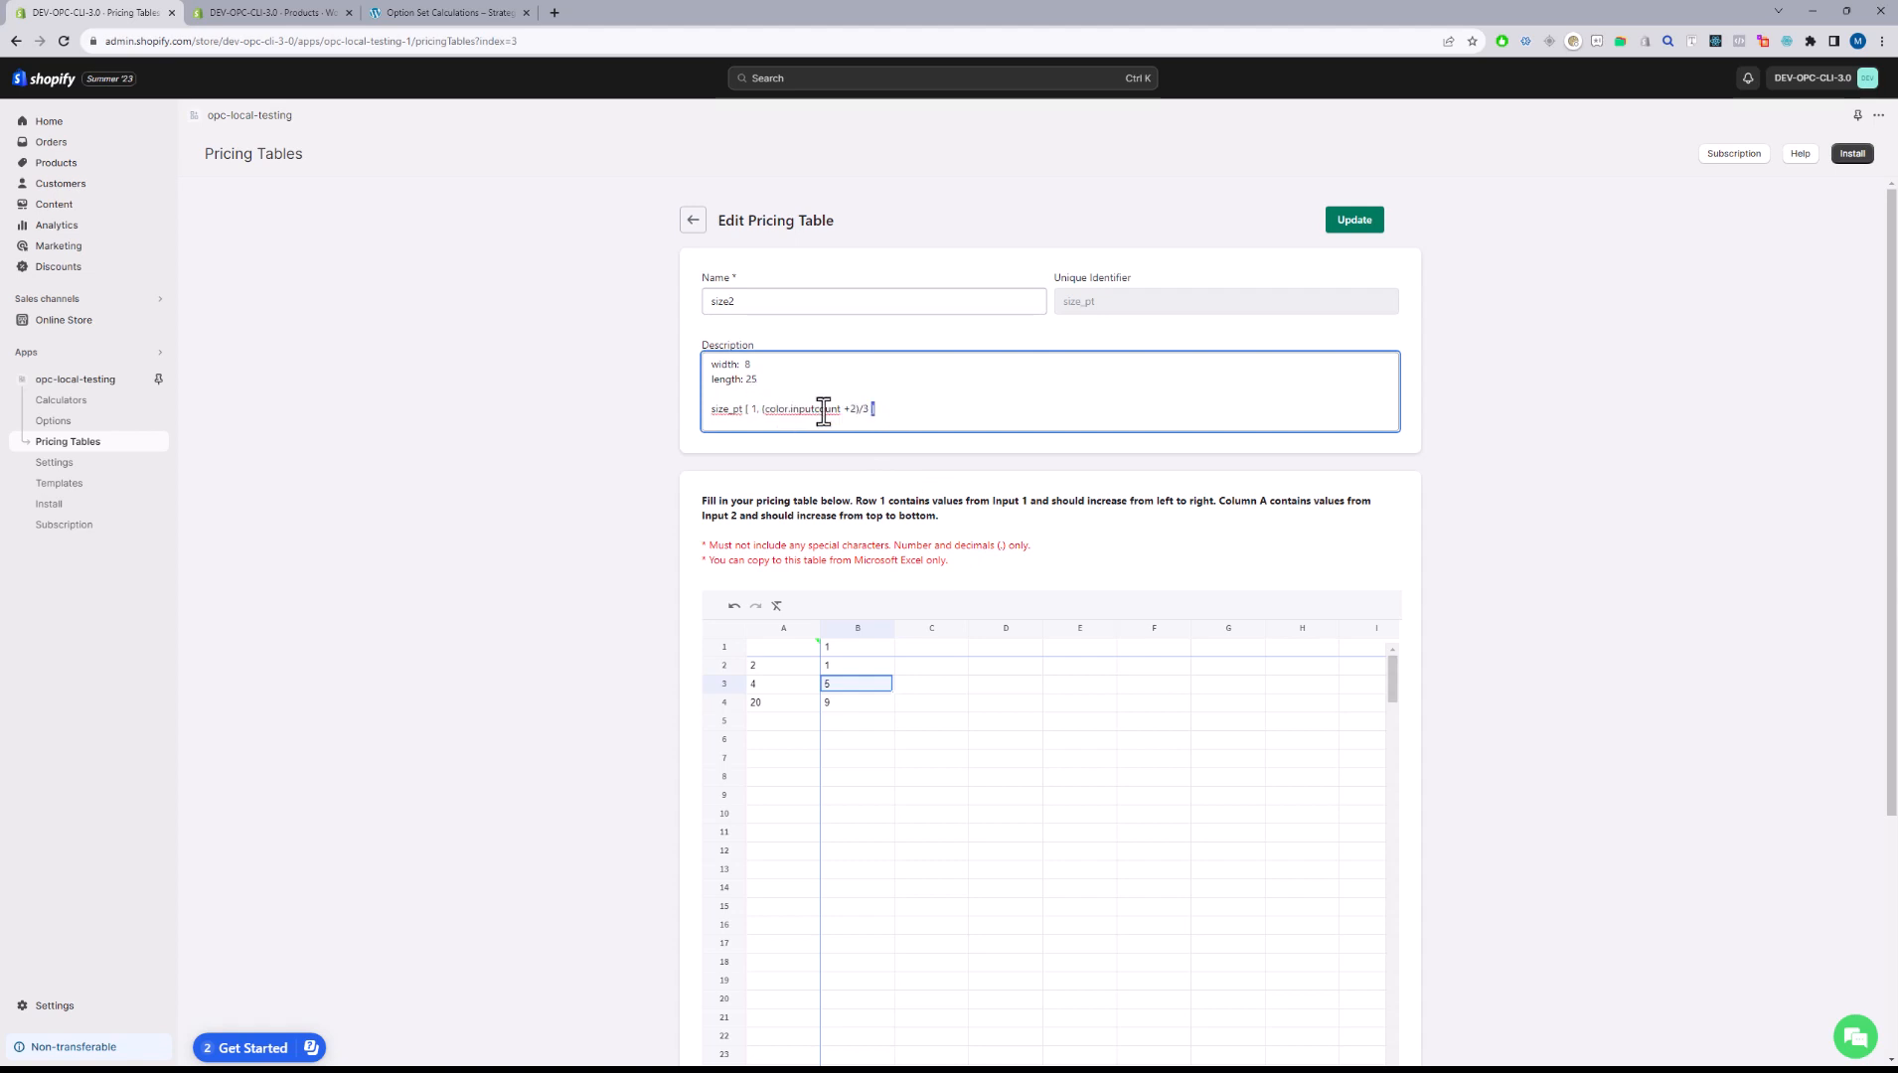
{"action": "triple_click", "coordinate": [822, 410]}
{"action": "left_click", "coordinate": [887, 411]}
{"action": "type", "text": "*10"}
{"action": "left_click_drag", "start_coordinate": [877, 411], "coordinate": [712, 411]}
{"action": "left_click", "coordinate": [892, 408]}
{"action": "left_click_drag", "start_coordinate": [877, 411], "coordinate": [919, 412]}
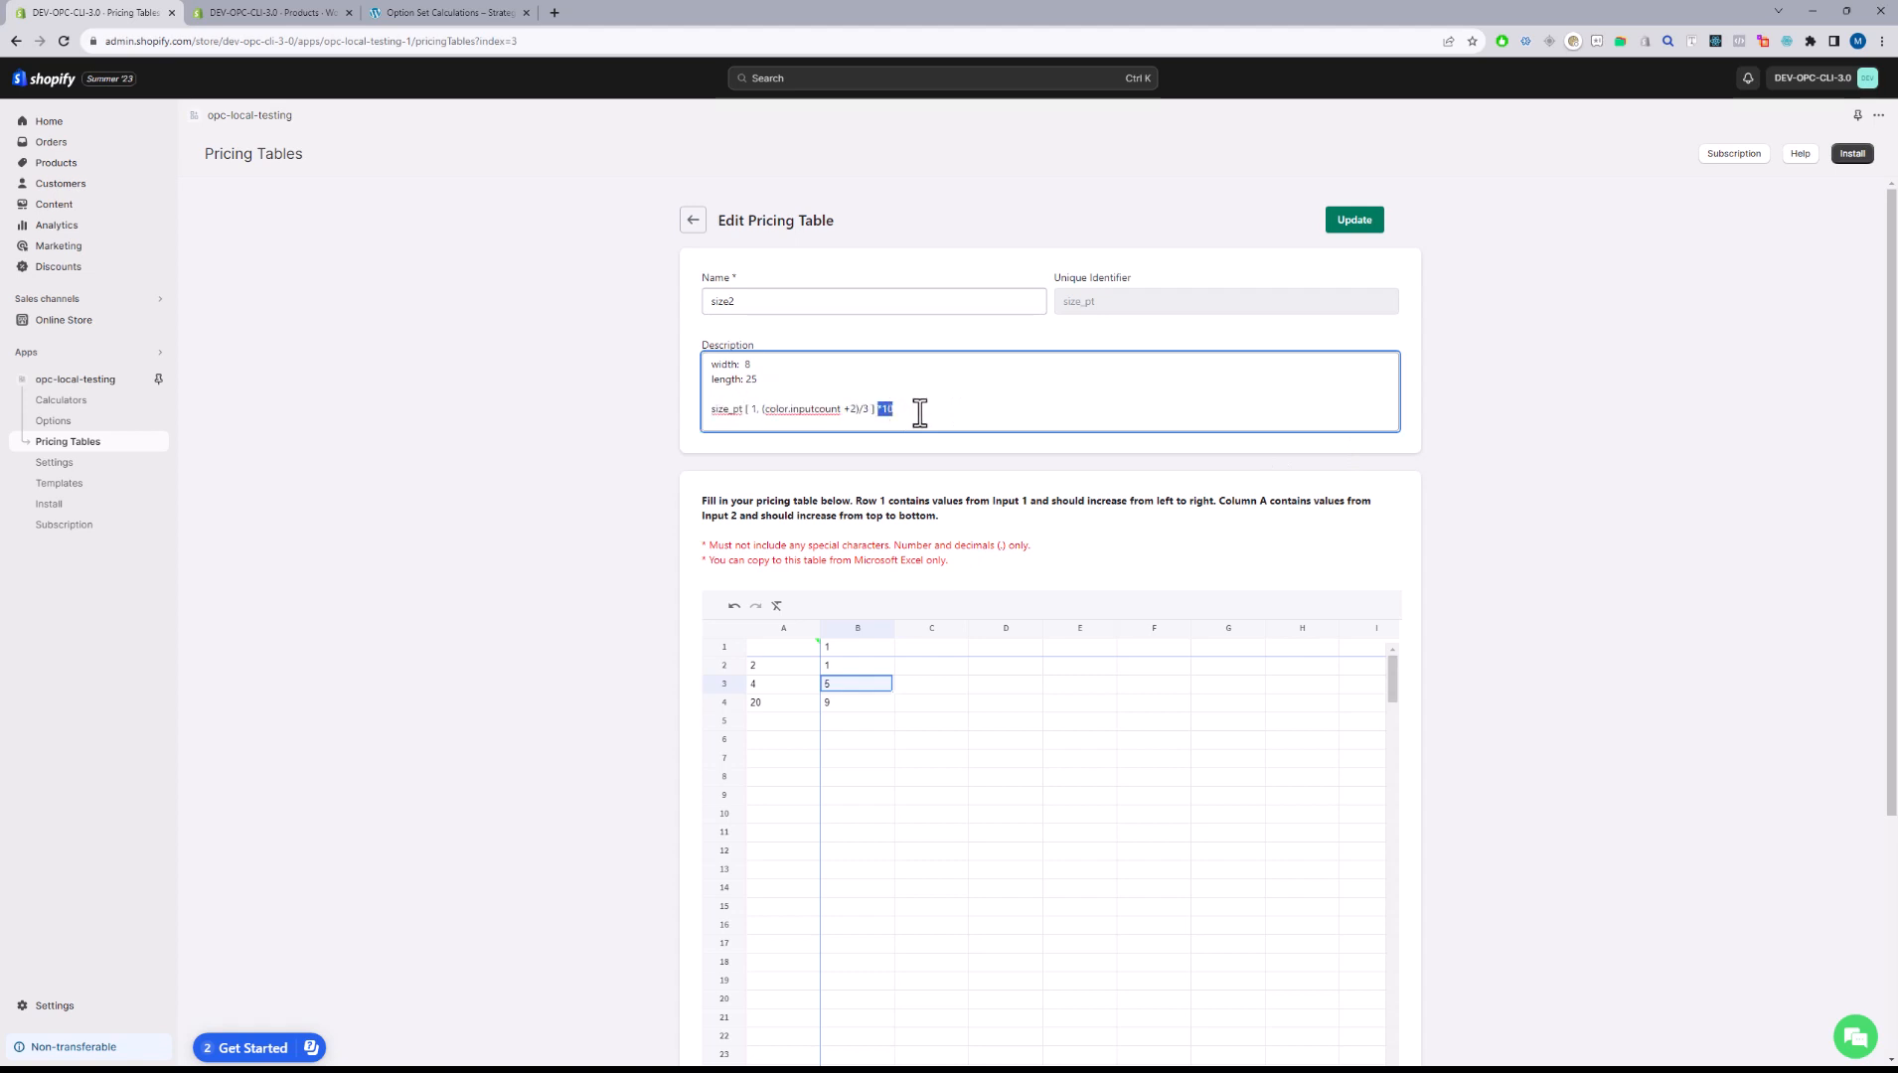
{"action": "left_click", "coordinate": [1021, 438]}
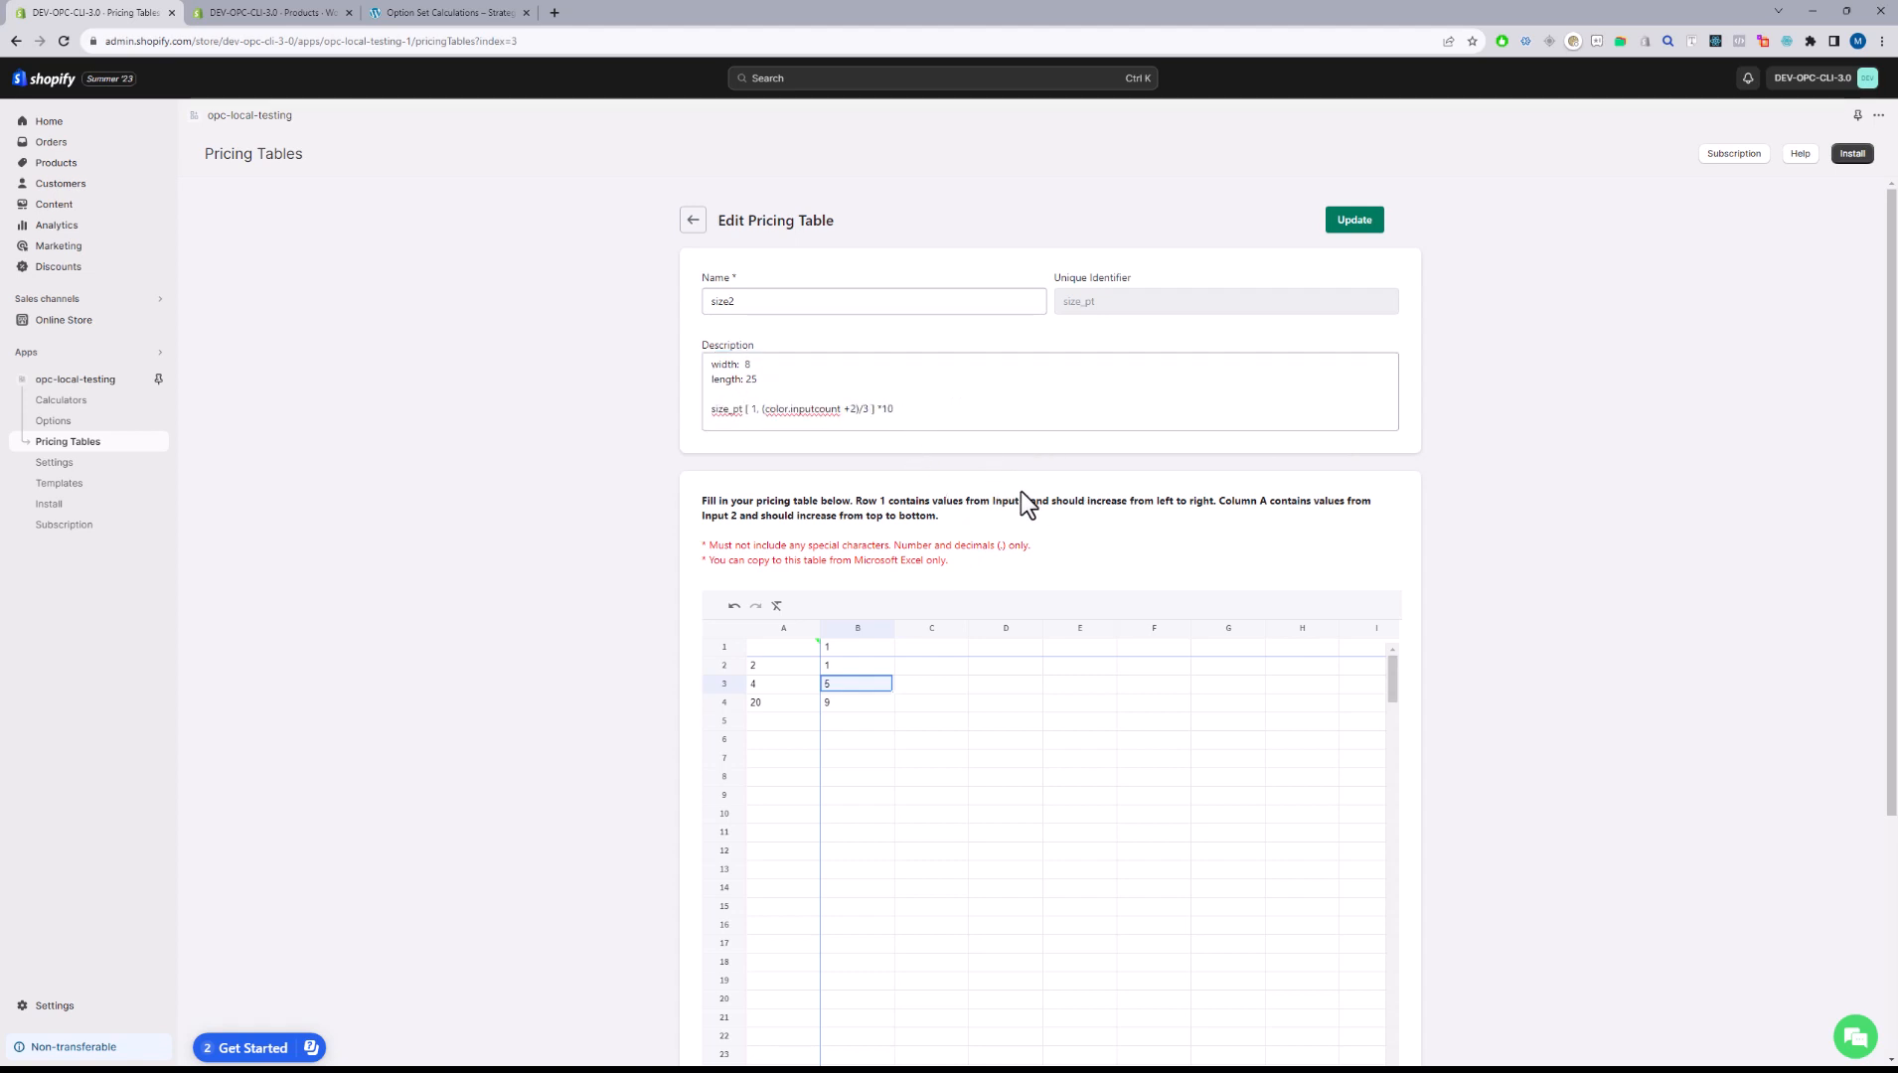